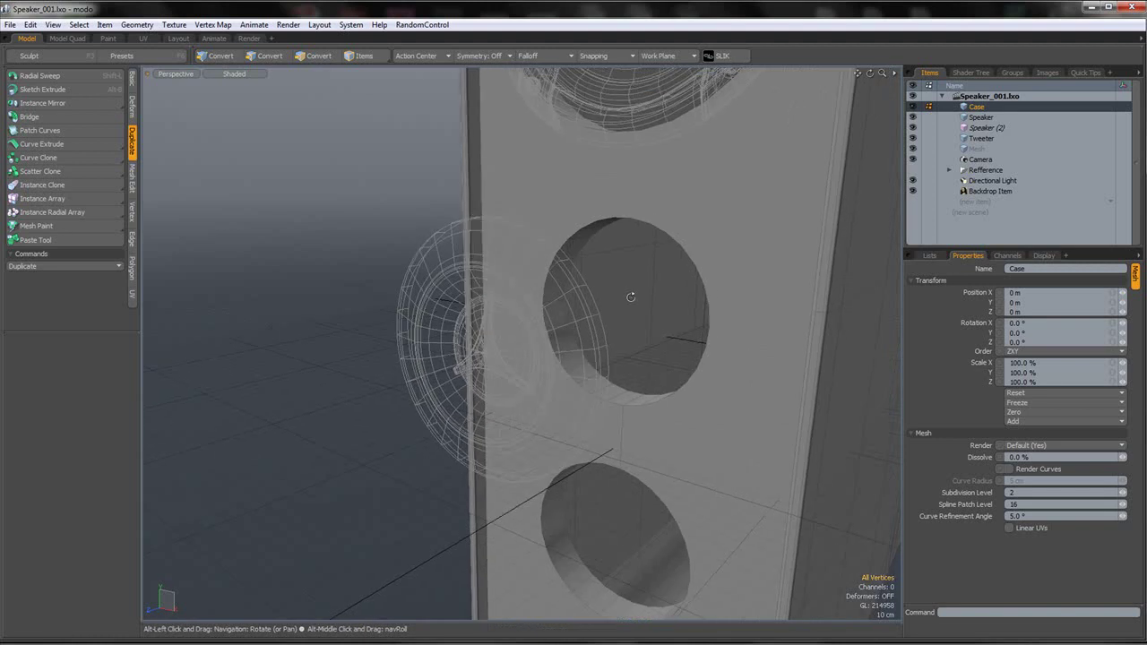
# - Select the Mesh item and show the tweeter reference image's upper-right screw in the front view
pyautogui.scroll(-3, 601, 354)
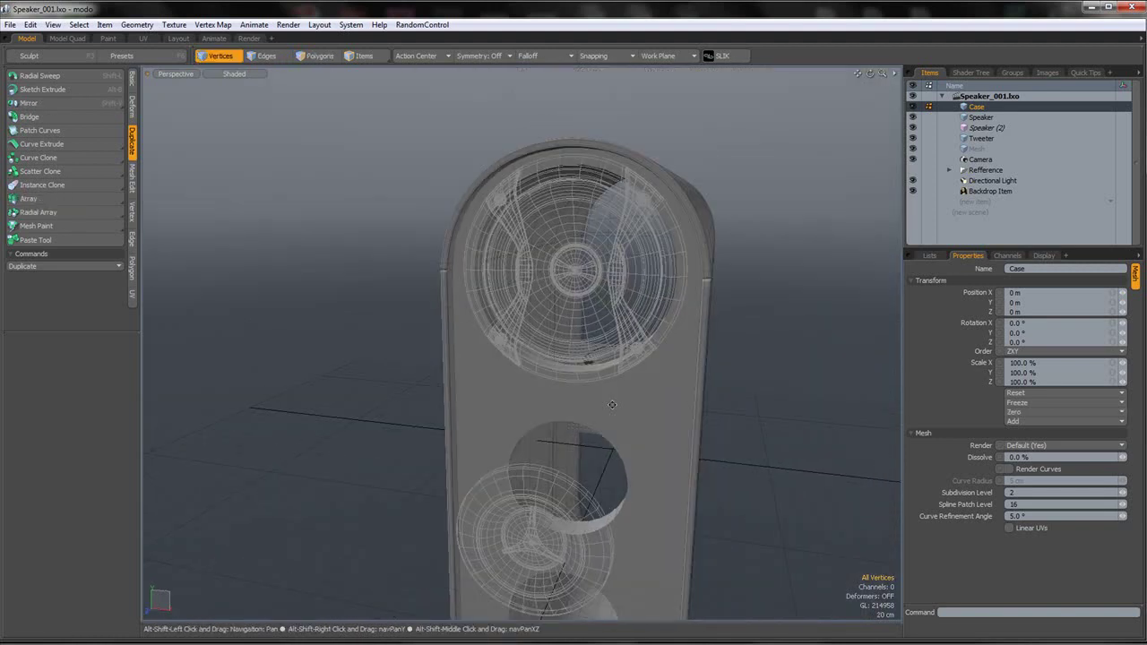
pyautogui.scroll(-3, 607, 400)
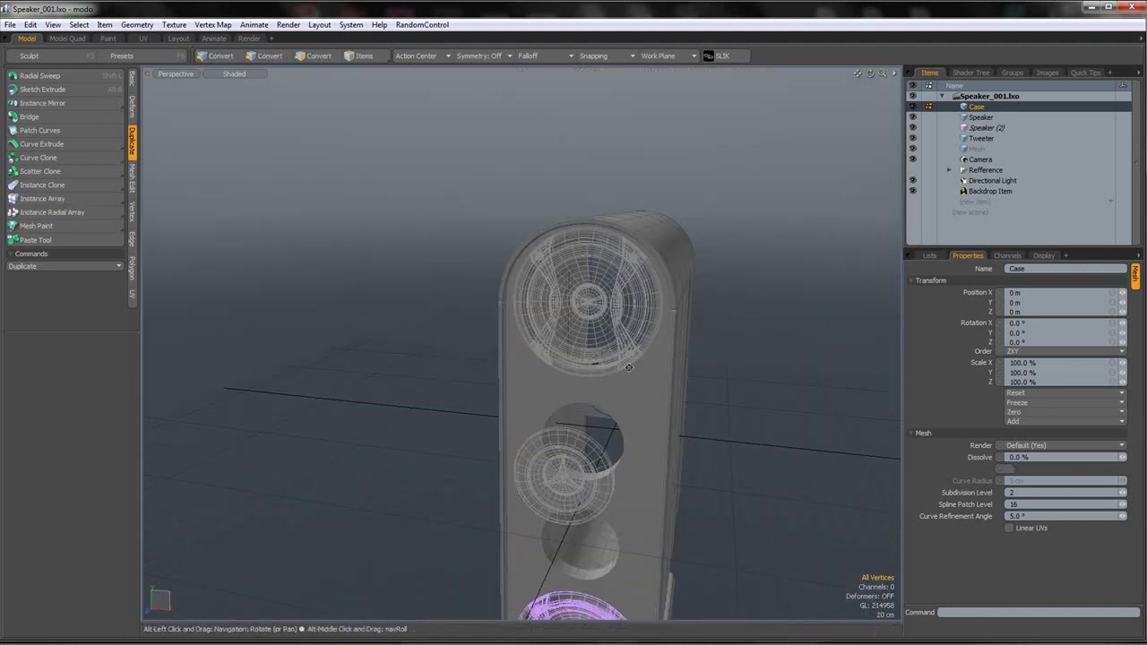
pyautogui.click(974, 147)
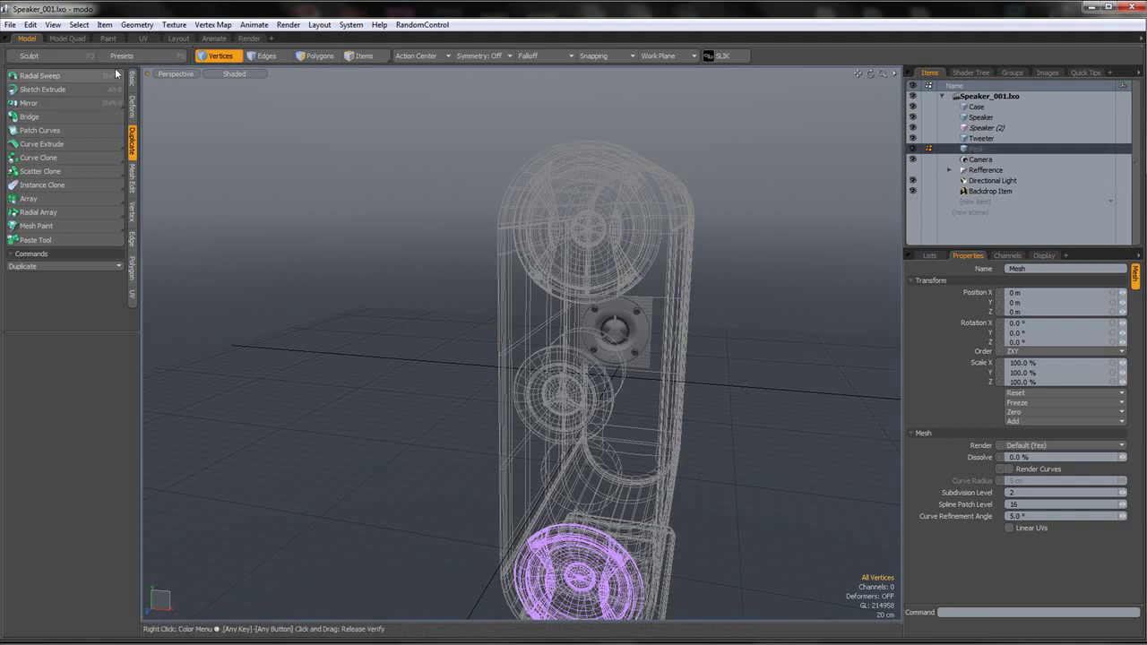
pyautogui.click(190, 74)
pyautogui.click(188, 46)
pyautogui.scroll(4, 570, 143)
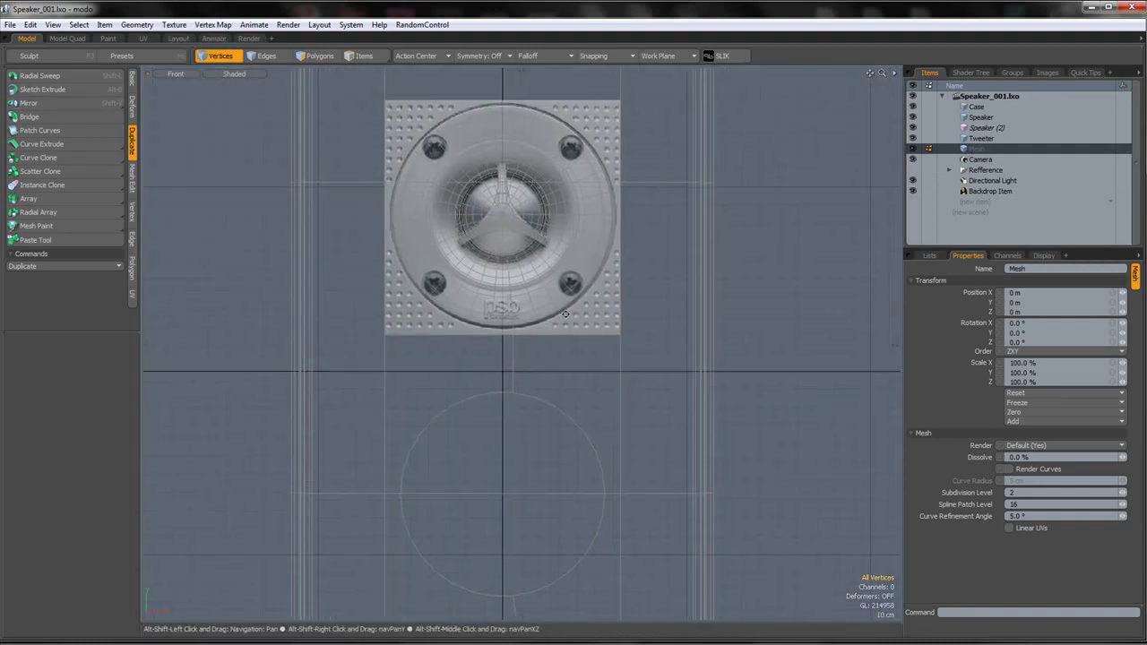
pyautogui.scroll(-2, 571, 142)
pyautogui.scroll(6, 558, 247)
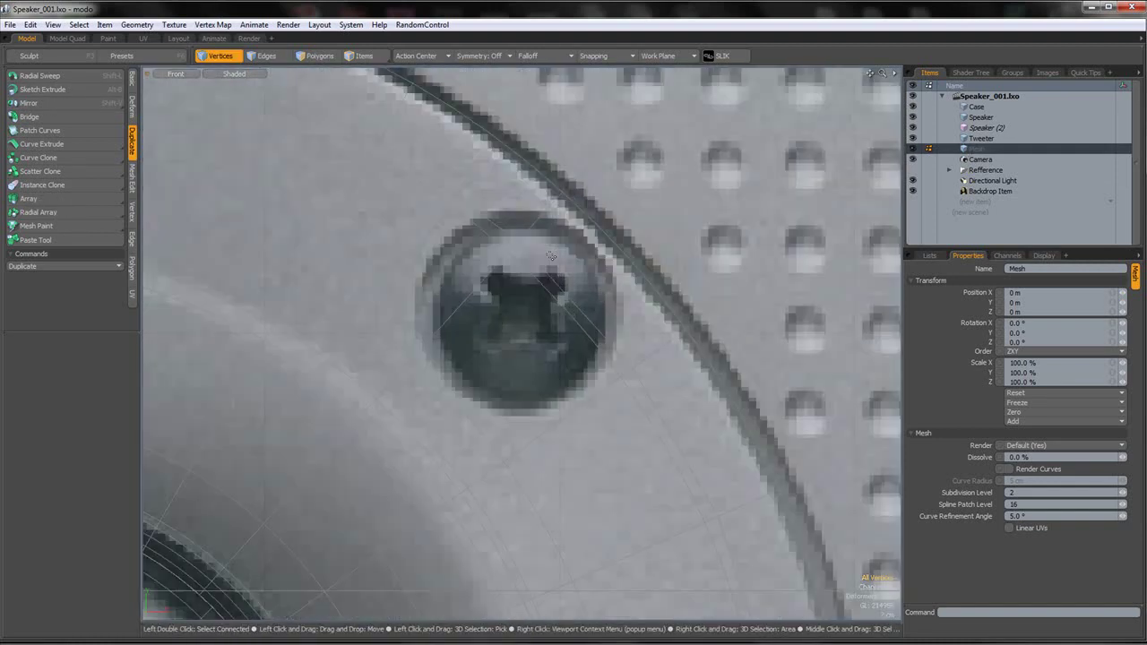
pyautogui.scroll(-8, 558, 247)
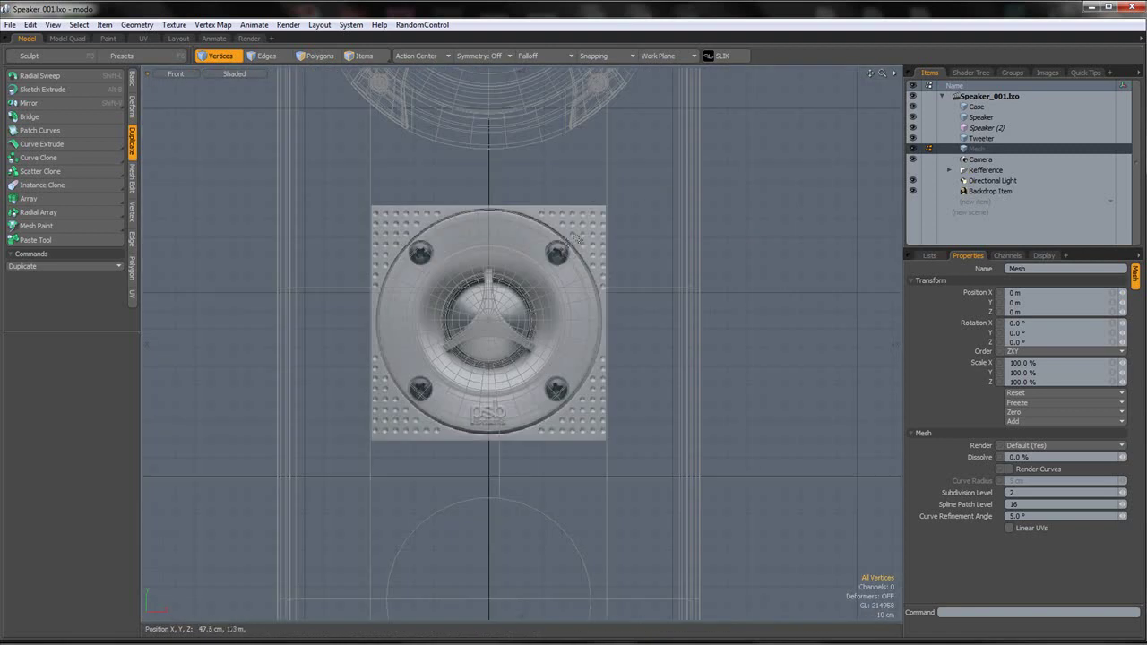
pyautogui.scroll(8, 591, 239)
# - Draw a flat 12-sided cylinder disc on the Z axis over the screw, with X and Y radii of 6 cm
pyautogui.click(130, 81)
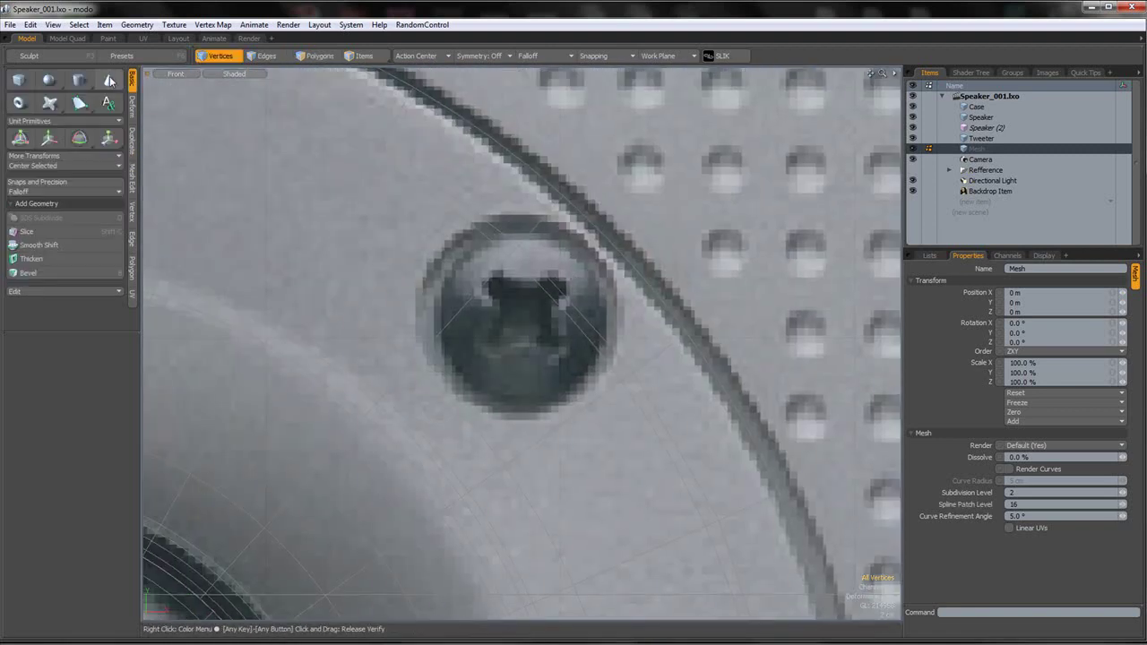
pyautogui.click(80, 79)
pyautogui.moveTo(522, 314); pyautogui.dragTo(603, 401)
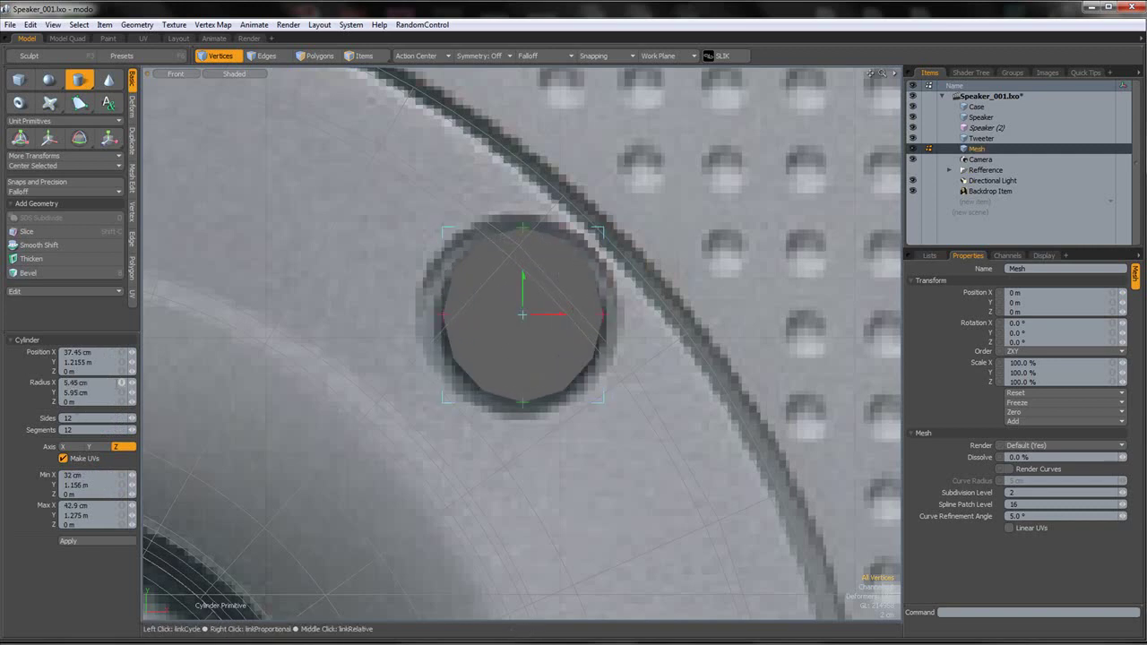
pyautogui.doubleClick(81, 382)
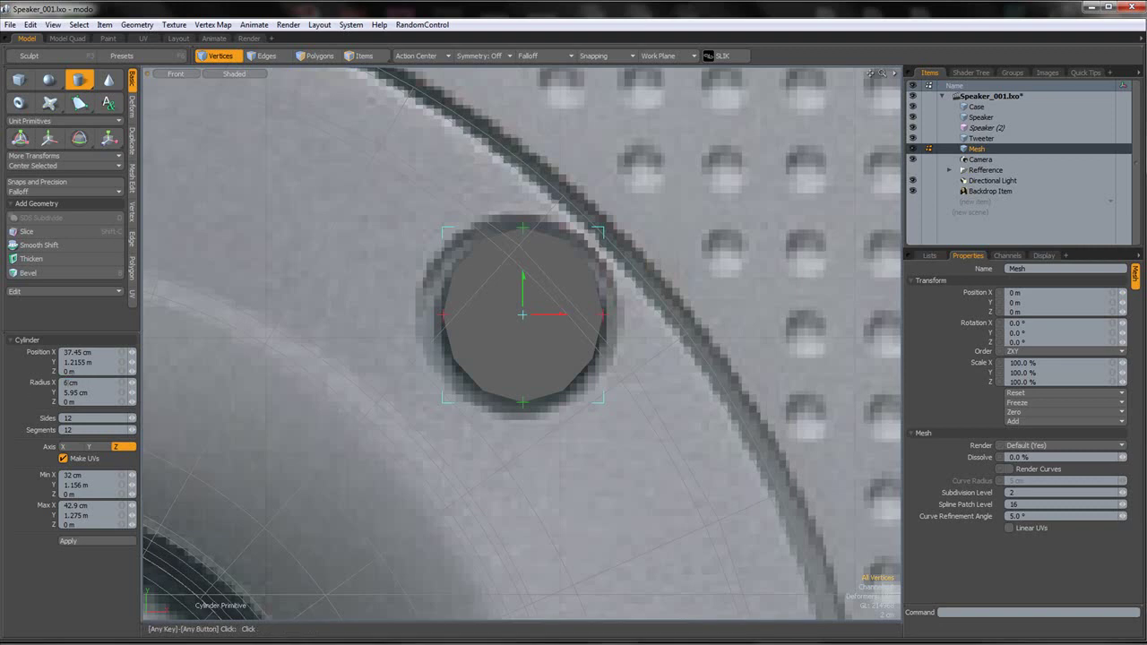
pyautogui.write('6')
pyautogui.press('Return')
pyautogui.moveTo(79, 393); pyautogui.dragTo(47, 402)
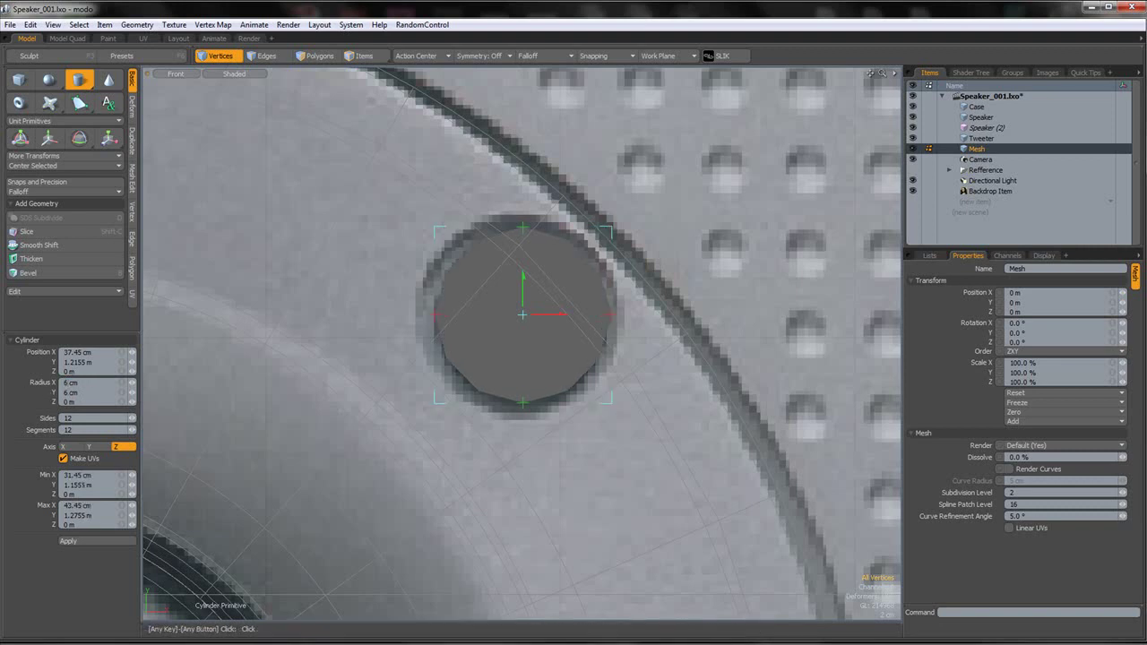
# - Select the disc's polygon, nudge it slightly down onto the reference screw and inset it into concentric rings with Polygon Bevel
pyautogui.click(320, 55)
pyautogui.click(560, 285)
pyautogui.press('w')
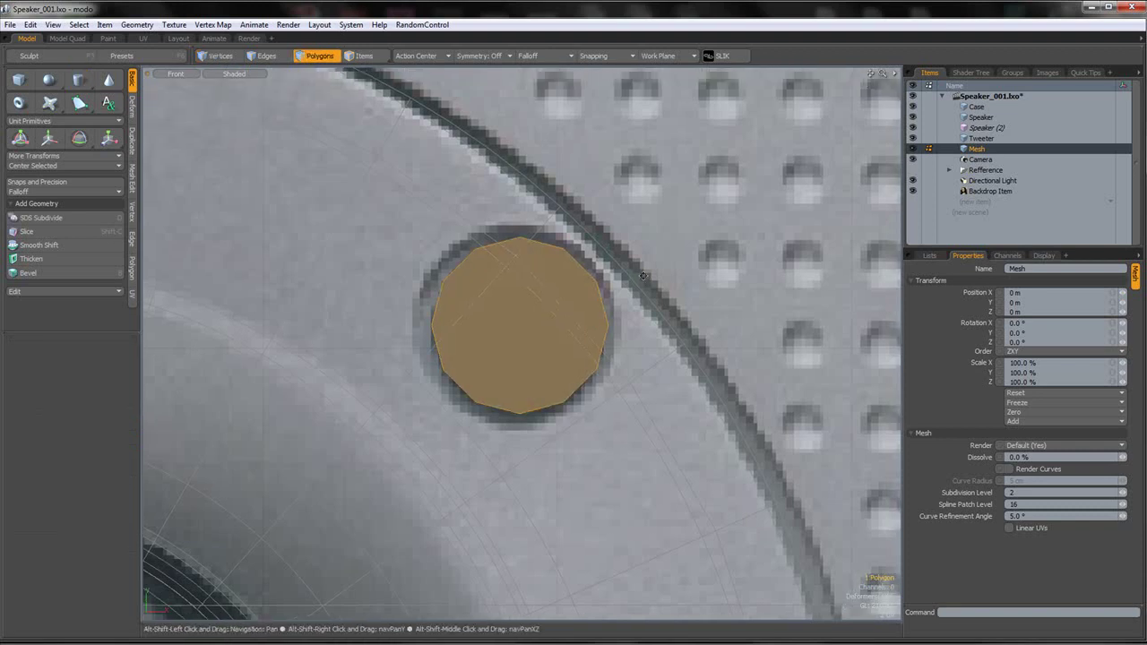
pyautogui.press('space')
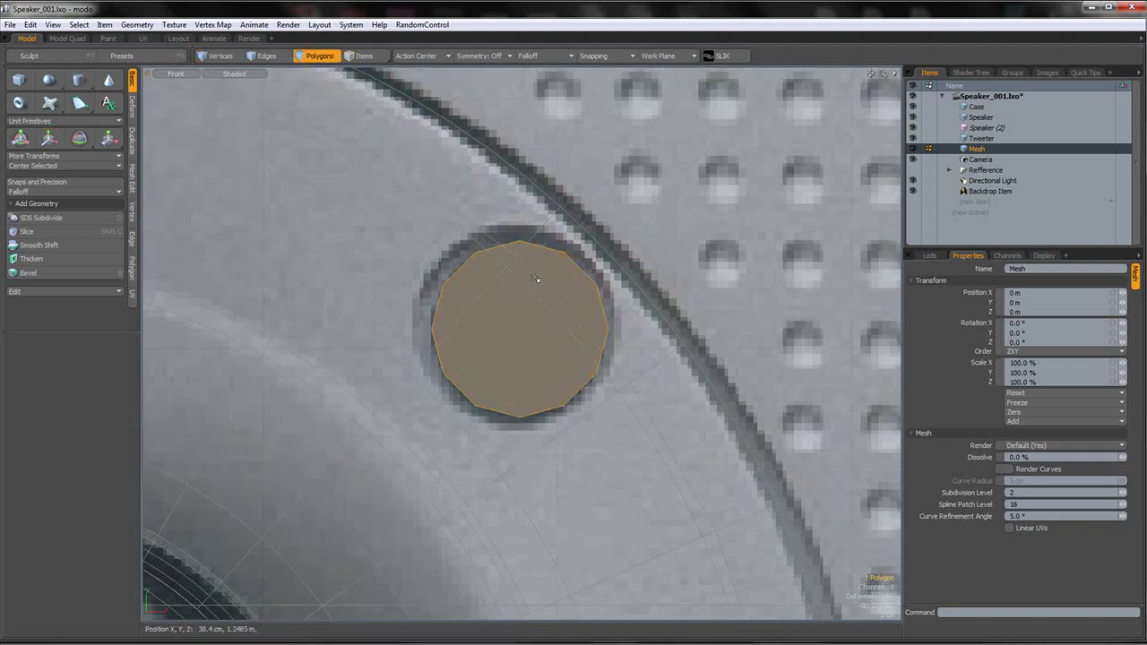
pyautogui.press('b')
pyautogui.moveTo(578, 336); pyautogui.dragTo(632, 336)
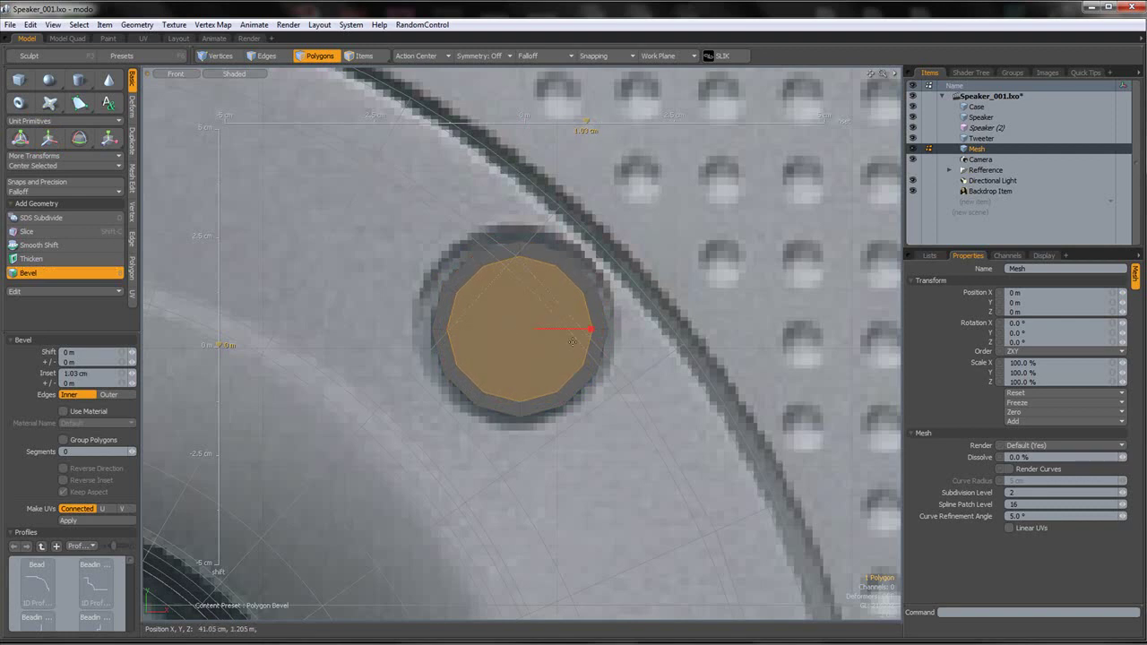
pyautogui.moveTo(581, 335); pyautogui.dragTo(654, 360)
pyautogui.press('shift')
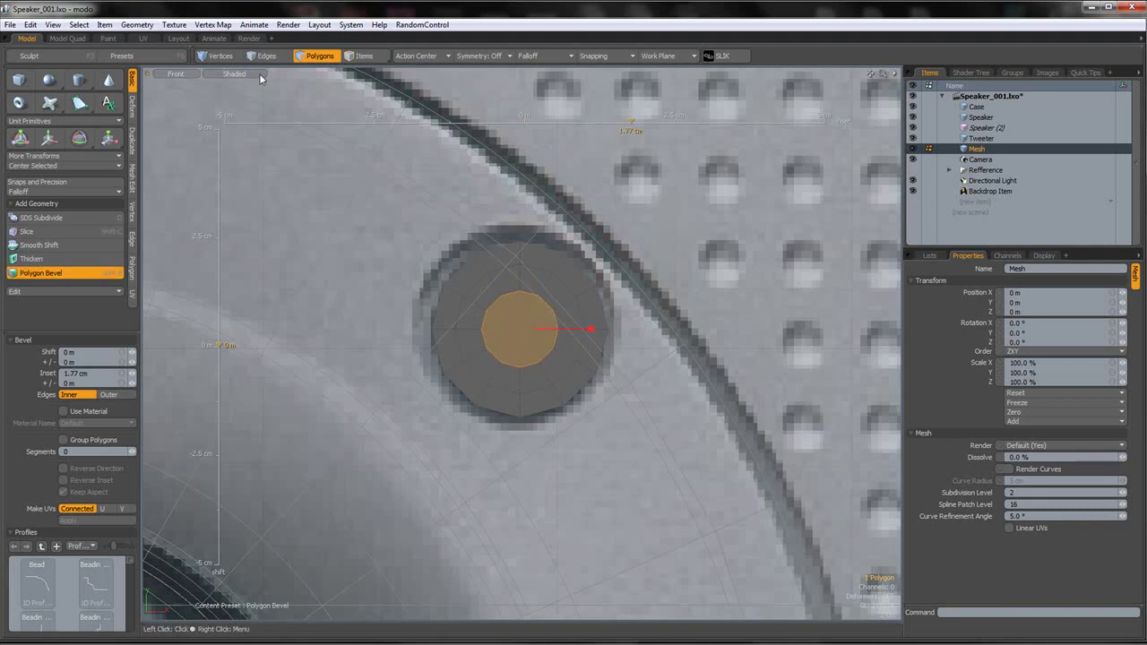
# - In wireframe shading, match the ring insets to the reference cross recess, add another inset around a small centre polygon and restore shaded display
pyautogui.click(260, 77)
pyautogui.click(259, 76)
pyautogui.scroll(2, 548, 330)
pyautogui.moveTo(564, 328)
pyautogui.mouseDown()
pyautogui.moveTo(508, 328)
pyautogui.moveTo(629, 328)
pyautogui.mouseUp()
pyautogui.keyDown('shift'); pyautogui.click(562, 328); pyautogui.keyUp('shift')
pyautogui.press('space')
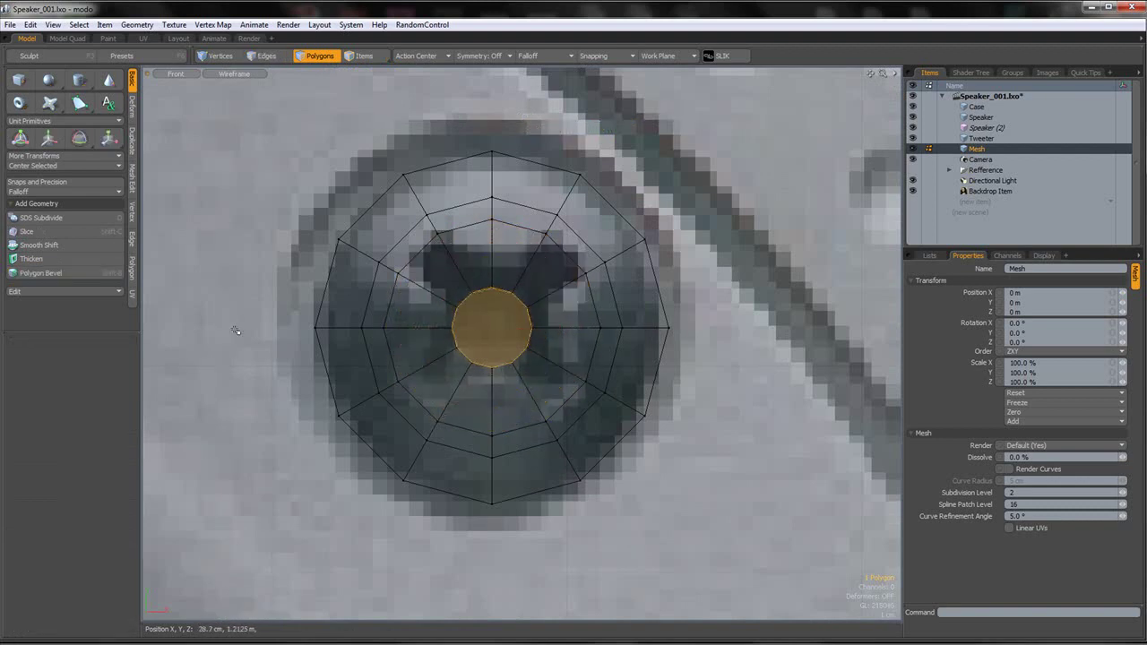
pyautogui.click(235, 75)
pyautogui.click(234, 93)
# - In the perspective view, select the whole ringed disc and move it about 93.5 cm along Z, in front of the tweeter image
pyautogui.click(175, 76)
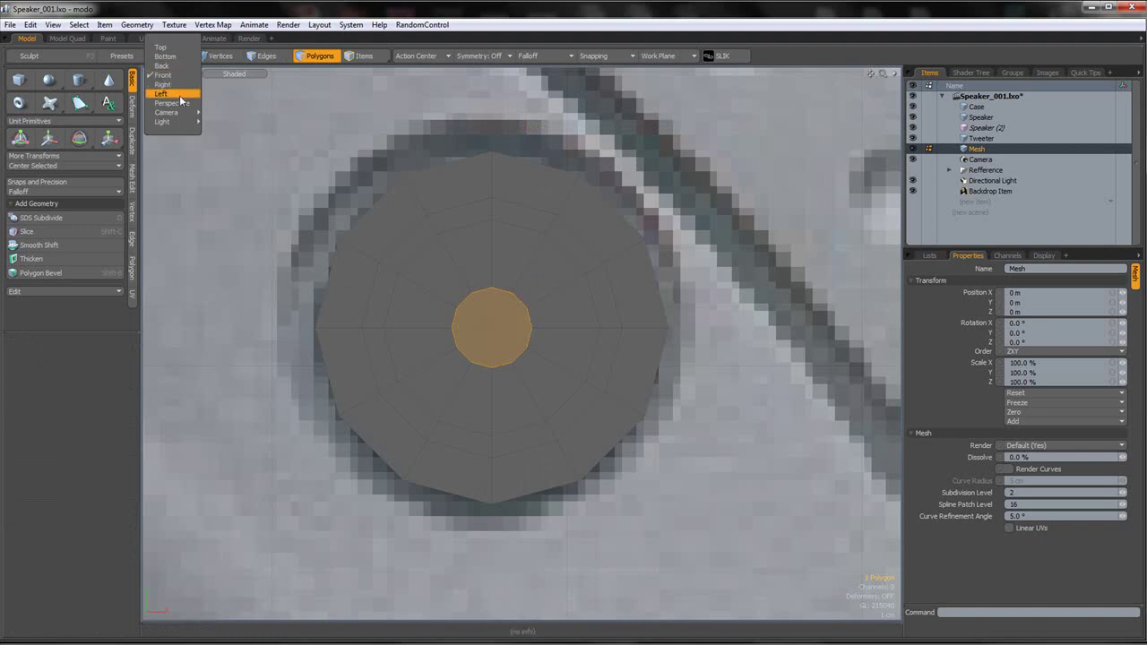
pyautogui.click(180, 103)
pyautogui.hotkey('shift', 'a')
pyautogui.keyDown('alt'); pyautogui.moveTo(529, 244); pyautogui.dragTo(609, 264); pyautogui.keyUp('alt')
pyautogui.scroll(-6, 566, 274)
pyautogui.doubleClick(565, 274)
pyautogui.scroll(-10, 566, 274)
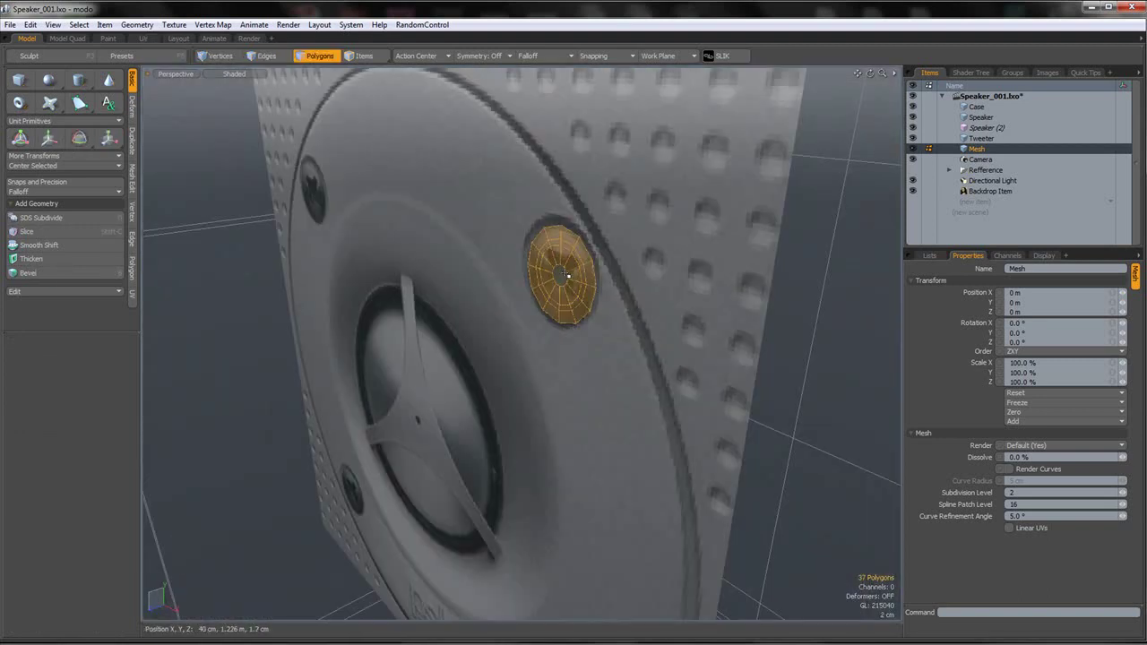
pyautogui.press('w')
pyautogui.moveTo(523, 284); pyautogui.dragTo(329, 329)
pyautogui.hotkey('shift', 'a')
pyautogui.click(693, 267)
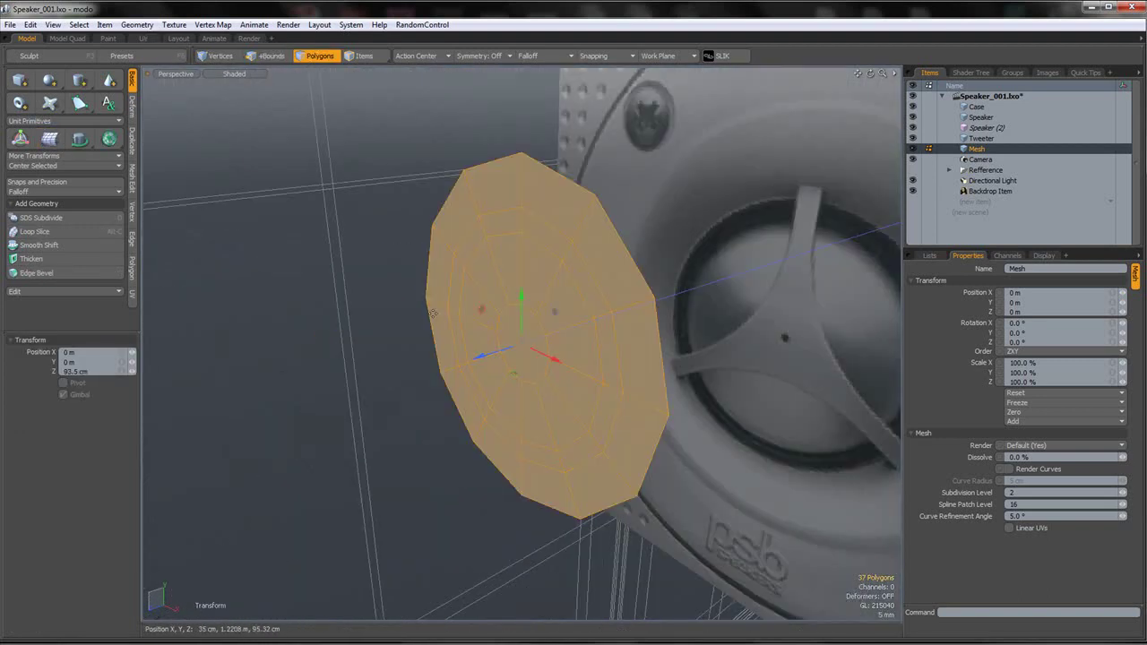
pyautogui.press('space')
# - Select the disc's outer edge loop and move it back toward the tweeter to give the screw head depth
pyautogui.click(269, 56)
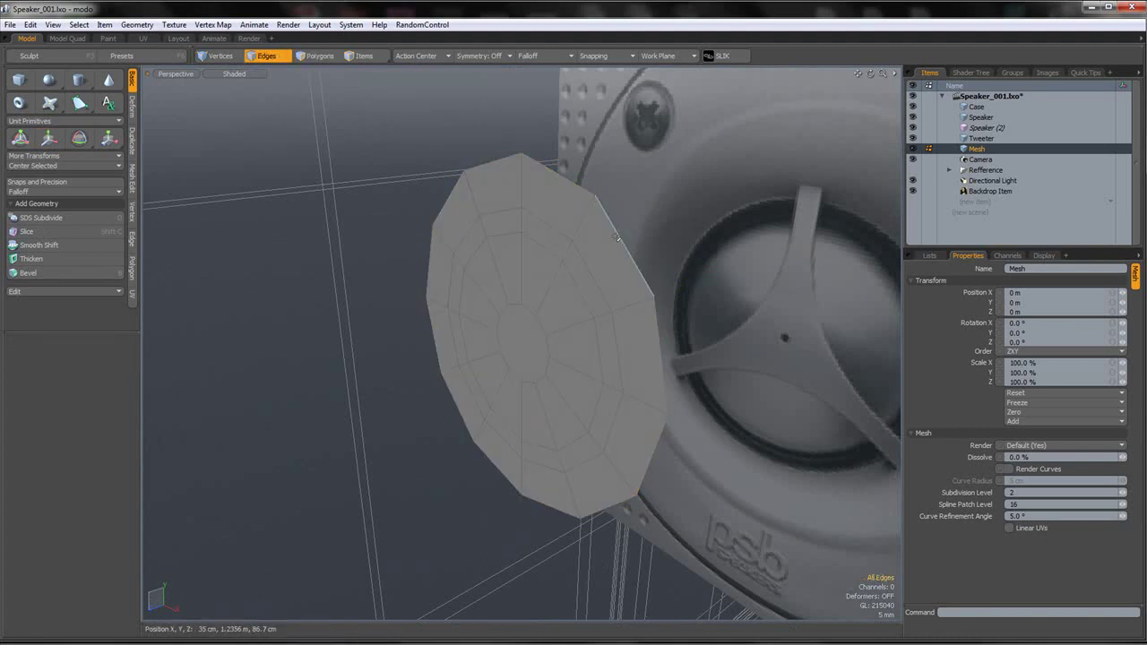
pyautogui.doubleClick(618, 237)
pyautogui.keyDown('alt'); pyautogui.moveTo(699, 259); pyautogui.dragTo(636, 288); pyautogui.keyUp('alt')
pyautogui.press('w')
pyautogui.moveTo(491, 348); pyautogui.dragTo(557, 296)
pyautogui.press('space')
# - Select the inner edge loops in turn, moving and scaling them to shape the screw head into a smooth dome
pyautogui.doubleClick(510, 346)
pyautogui.press('w')
pyautogui.press('r')
pyautogui.press('q')
pyautogui.click(670, 274)
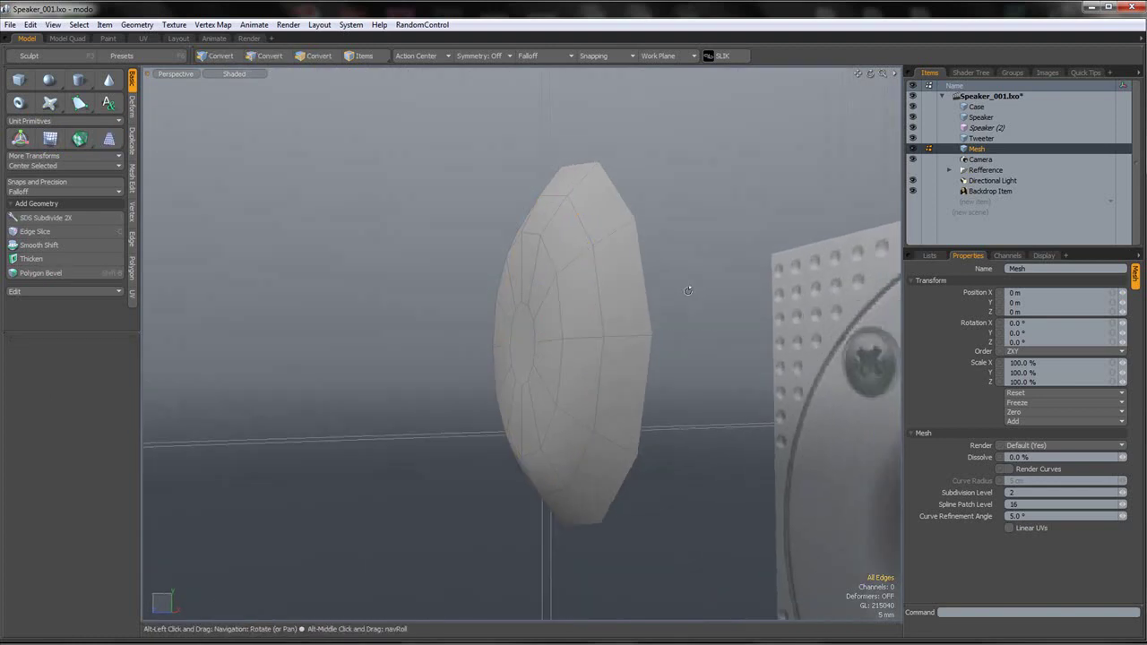
pyautogui.keyDown('alt'); pyautogui.moveTo(670, 274); pyautogui.dragTo(585, 259); pyautogui.keyUp('alt')
pyautogui.doubleClick(594, 312)
pyautogui.keyDown('alt'); pyautogui.moveTo(594, 312); pyautogui.dragTo(507, 351); pyautogui.keyUp('alt')
pyautogui.press('w')
pyautogui.press('q')
pyautogui.click(431, 277)
pyautogui.moveTo(431, 277)
pyautogui.keyDown('alt'); pyautogui.mouseDown()
pyautogui.moveTo(397, 274)
pyautogui.moveTo(448, 279)
pyautogui.mouseUp(); pyautogui.keyUp('alt')
# - In the front wireframe view, select the four pairs of ring polygons around the centre that form the cross recess
pyautogui.click(183, 76)
pyautogui.click(175, 46)
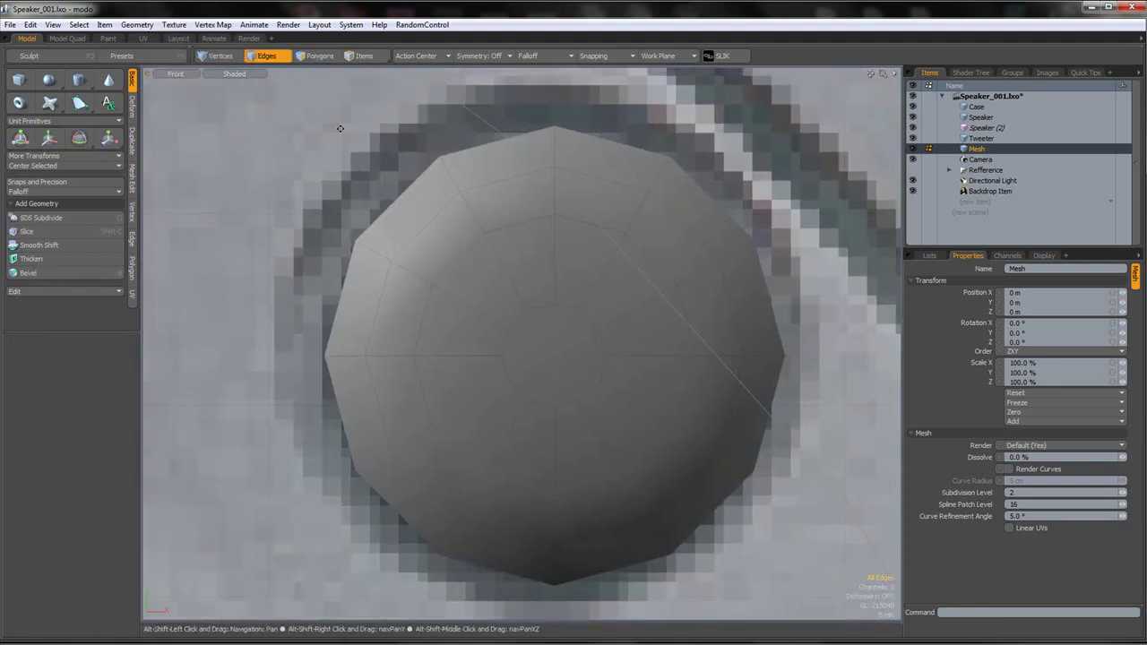
pyautogui.click(315, 55)
pyautogui.click(251, 76)
pyautogui.click(250, 47)
pyautogui.keyDown('alt'); pyautogui.keyDown('shift'); pyautogui.moveTo(663, 322); pyautogui.dragTo(638, 331); pyautogui.keyUp('shift'); pyautogui.keyUp('alt')
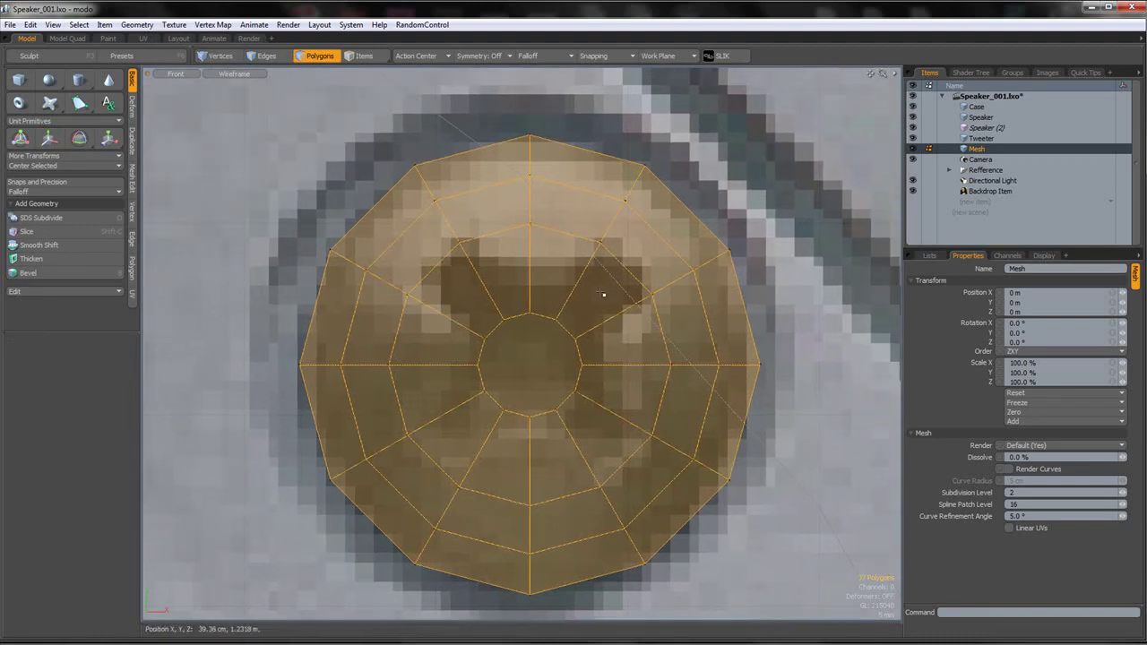
pyautogui.press('Escape')
pyautogui.moveTo(549, 268); pyautogui.dragTo(525, 271)
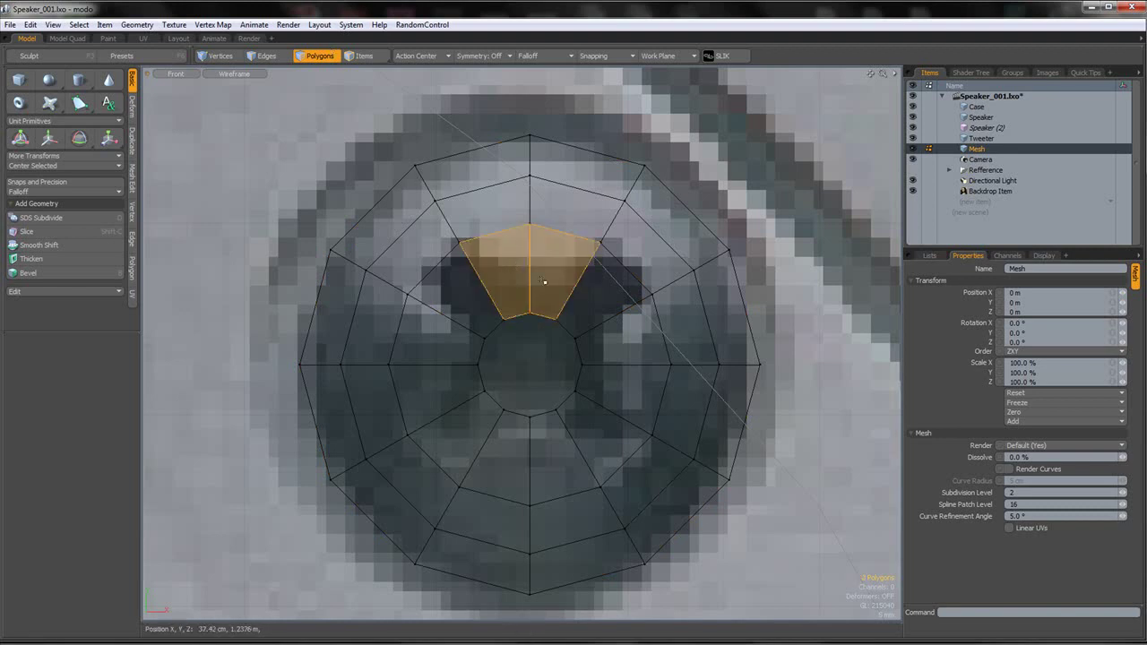
pyautogui.moveTo(539, 429); pyautogui.dragTo(495, 439)
pyautogui.moveTo(445, 354); pyautogui.dragTo(443, 386)
pyautogui.moveTo(632, 357); pyautogui.dragTo(632, 389)
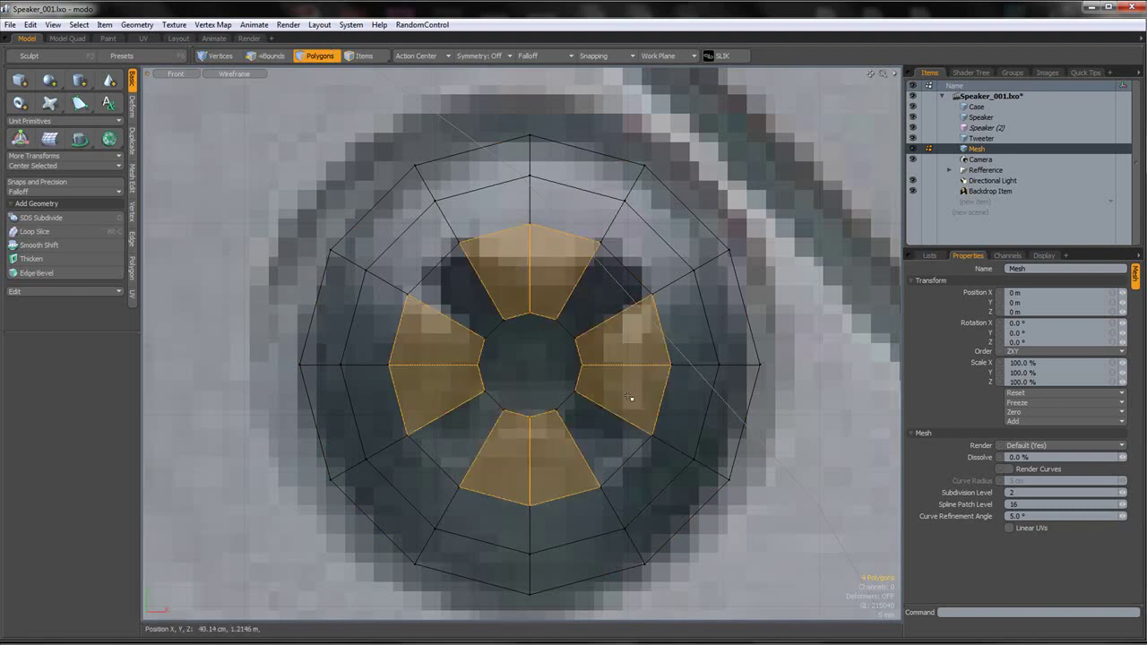
# - Undo the accidental whole-mesh selection, keep the cross-shaped polygon selection and return the viewport to shaded display
pyautogui.doubleClick(497, 334)
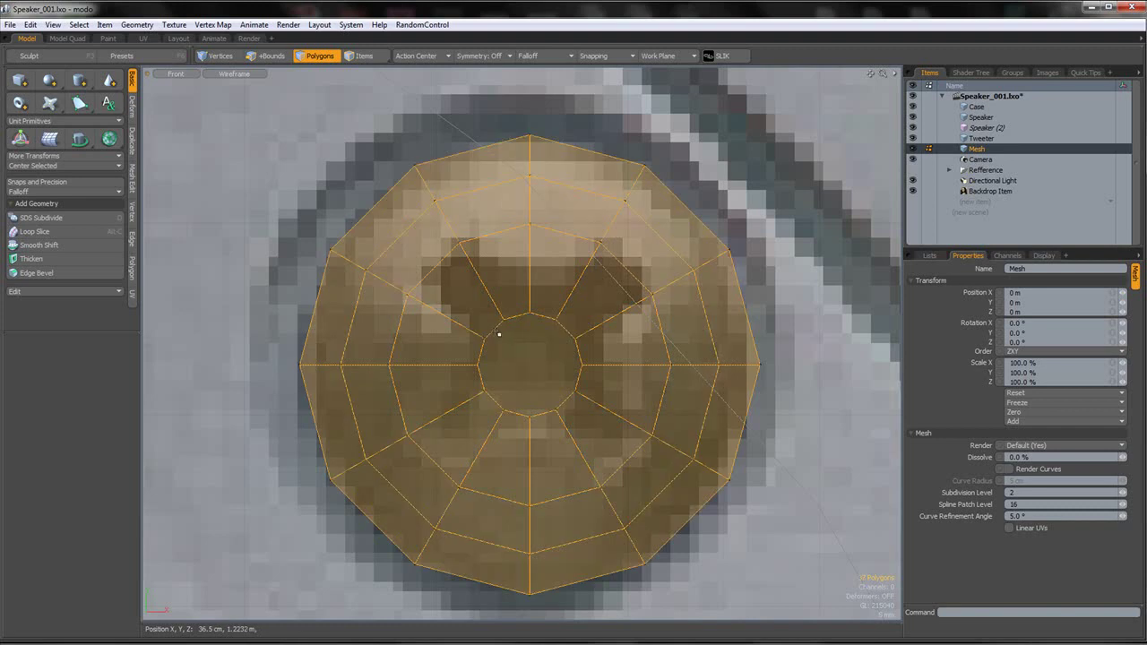
pyautogui.hotkey('ctrl', 'z')
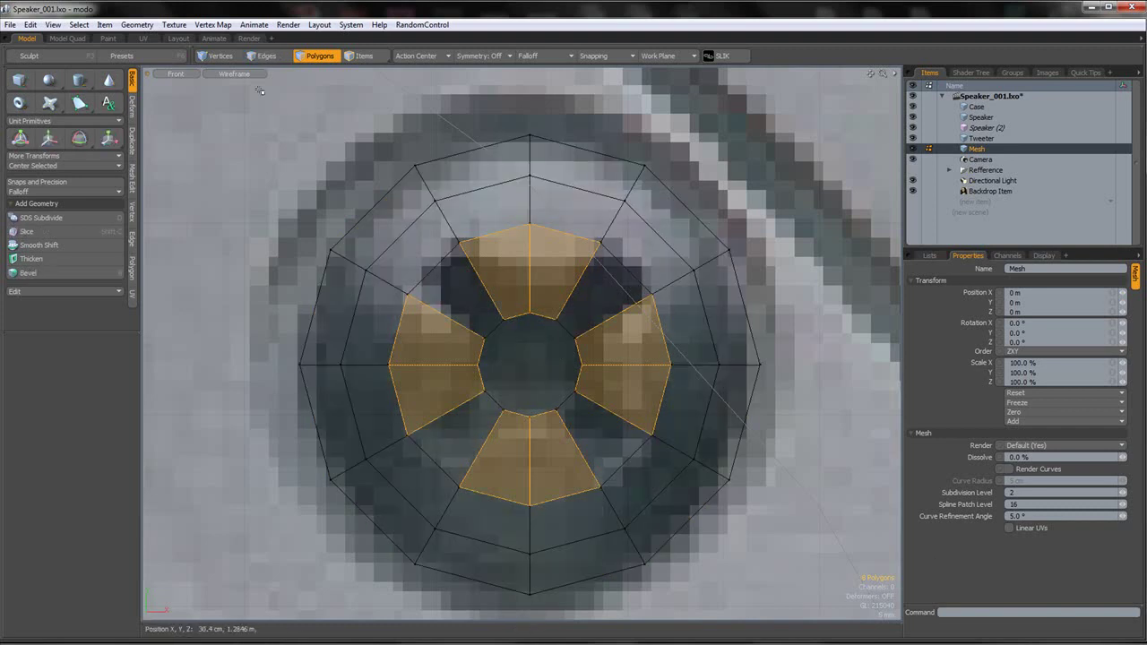
pyautogui.click(257, 80)
pyautogui.hotkey('ctrl', 'z')
pyautogui.click(256, 76)
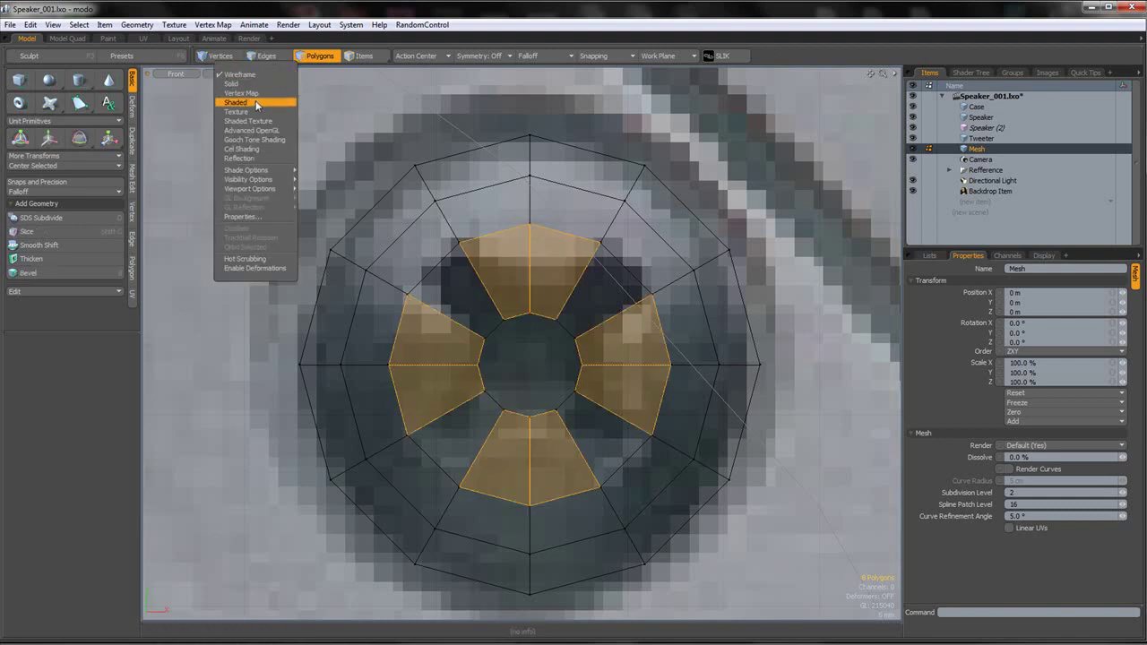
pyautogui.click(255, 103)
# - In the perspective view, bevel the cross-shaped polygons as a group with an inset of 700 um
pyautogui.click(198, 74)
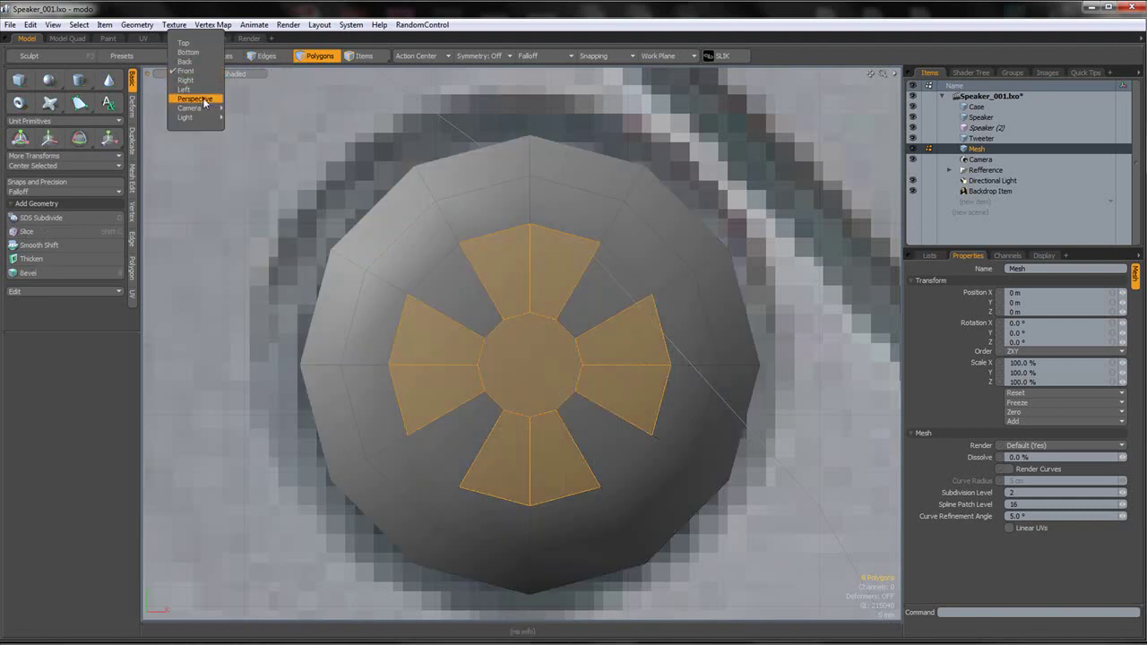
pyautogui.click(205, 98)
pyautogui.keyDown('alt'); pyautogui.moveTo(561, 282); pyautogui.dragTo(634, 267); pyautogui.keyUp('alt')
pyautogui.press('b')
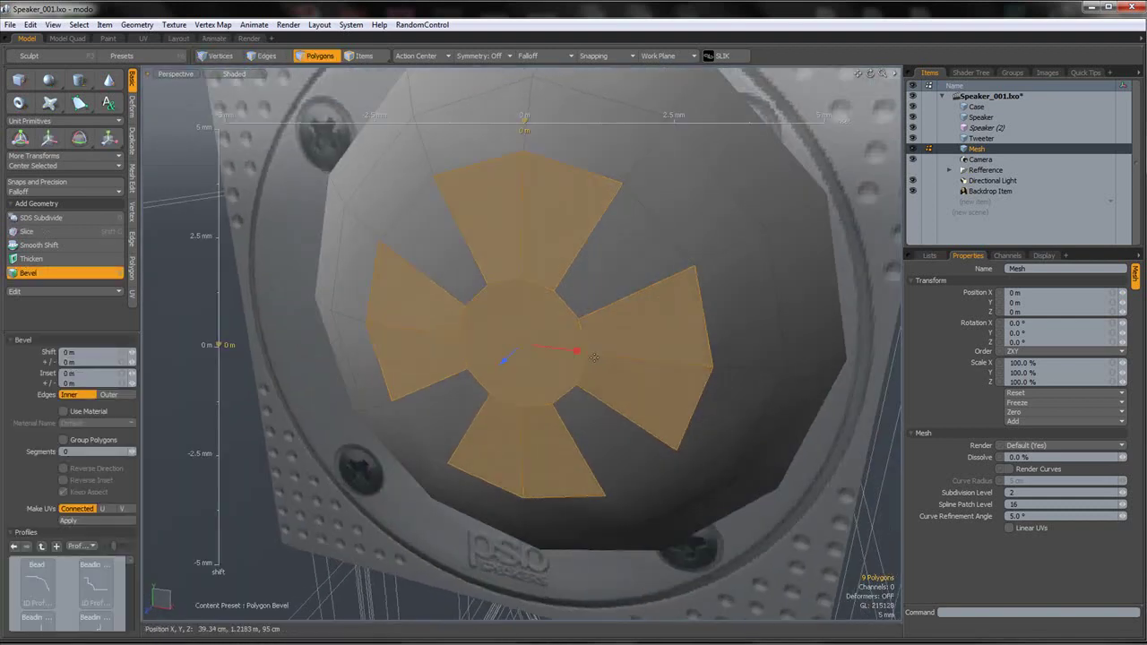
pyautogui.moveTo(589, 352); pyautogui.dragTo(577, 350)
pyautogui.press('shift')
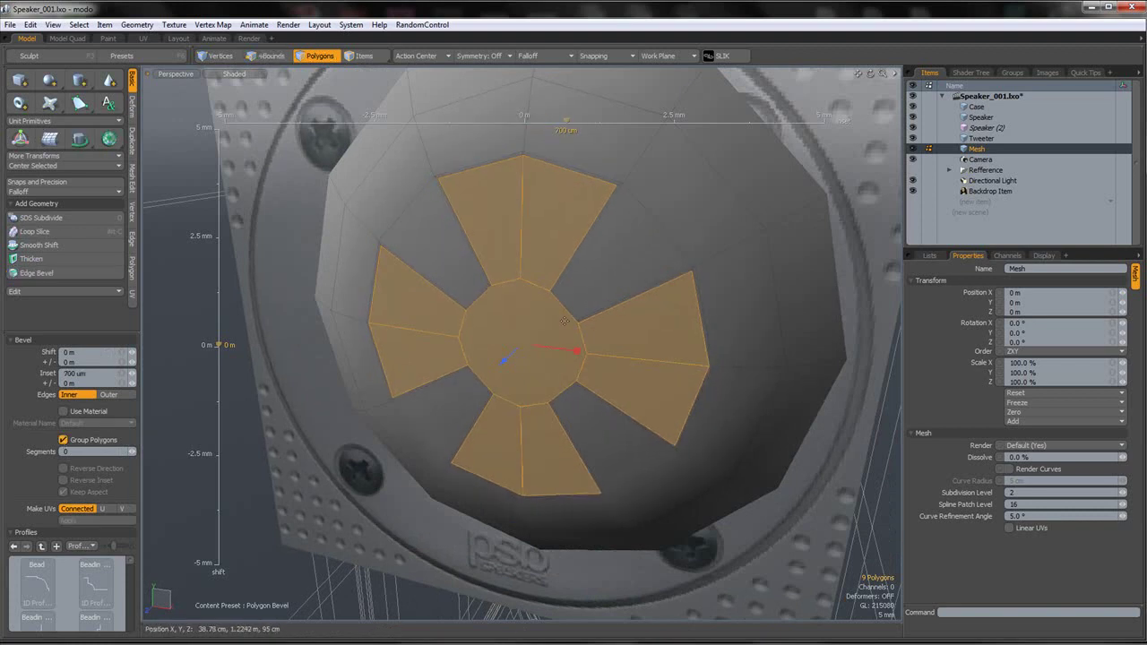
pyautogui.keyDown('shift'); pyautogui.click(565, 321); pyautogui.keyUp('shift')
# - Bevel the grouped cross polygons with a negative shift to sink the recess into the screw head, adding further bevels for the recess edge
pyautogui.keyDown('alt'); pyautogui.moveTo(589, 302); pyautogui.dragTo(494, 350); pyautogui.keyUp('alt')
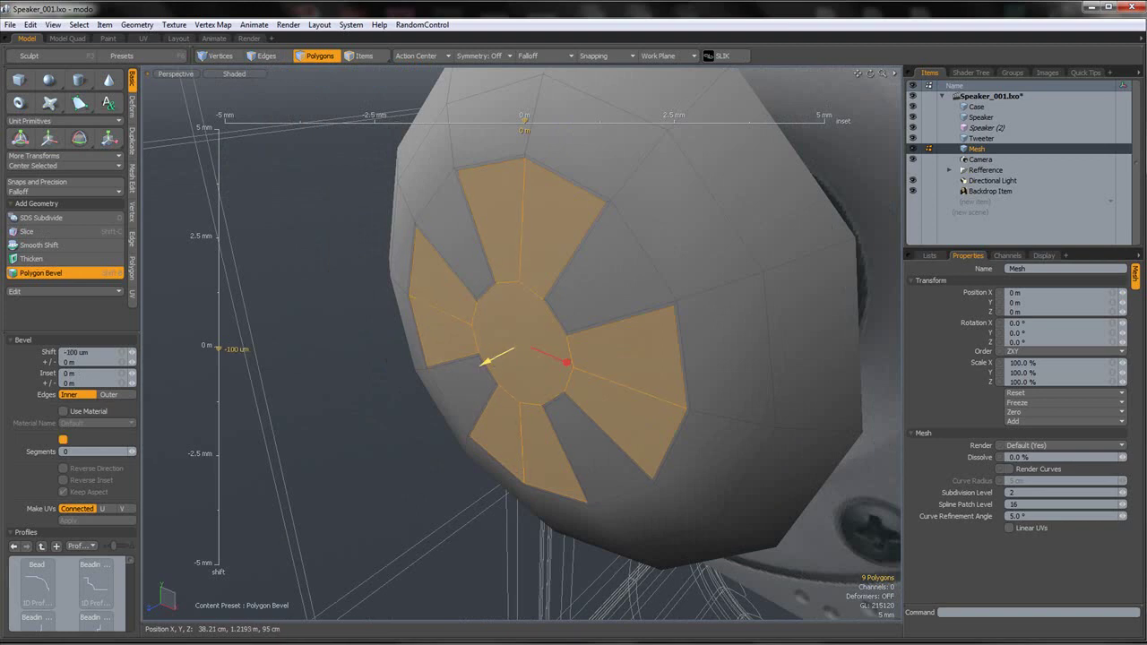
pyautogui.moveTo(488, 359); pyautogui.dragTo(507, 351)
pyautogui.keyDown('shift'); pyautogui.click(506, 351); pyautogui.keyUp('shift')
pyautogui.keyDown('shift'); pyautogui.click(508, 350); pyautogui.keyUp('shift')
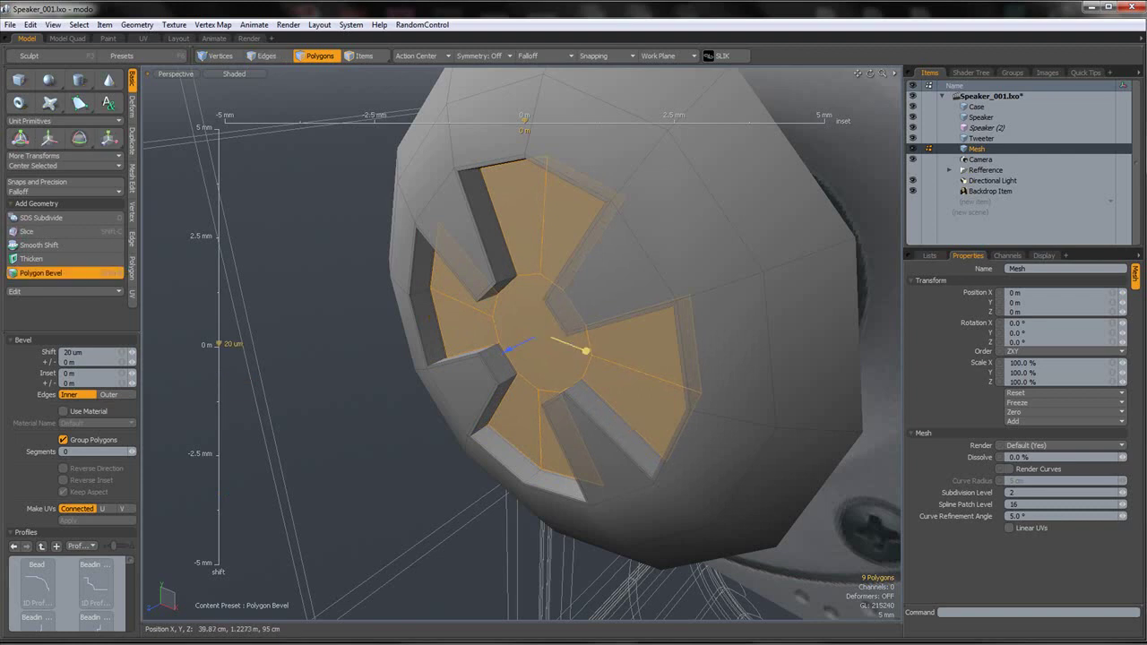
# - Inset the recess's centre polygon by 2.44 mm, merge it to the centre and smooth the screw head with subdivision
pyautogui.click(560, 339)
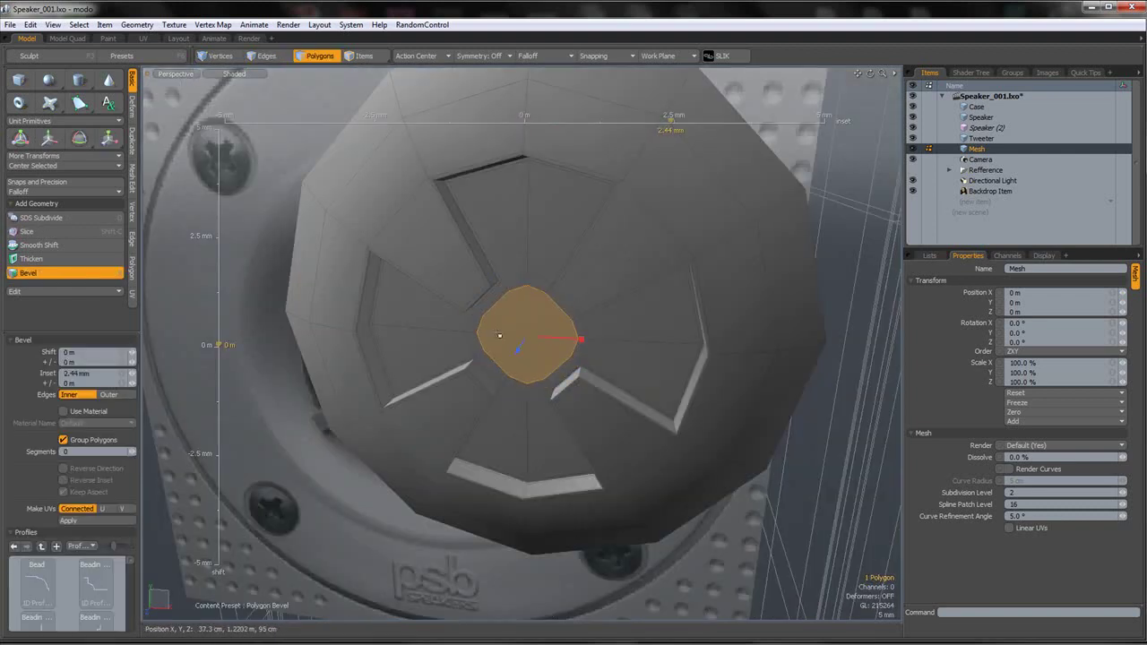
pyautogui.press('space')
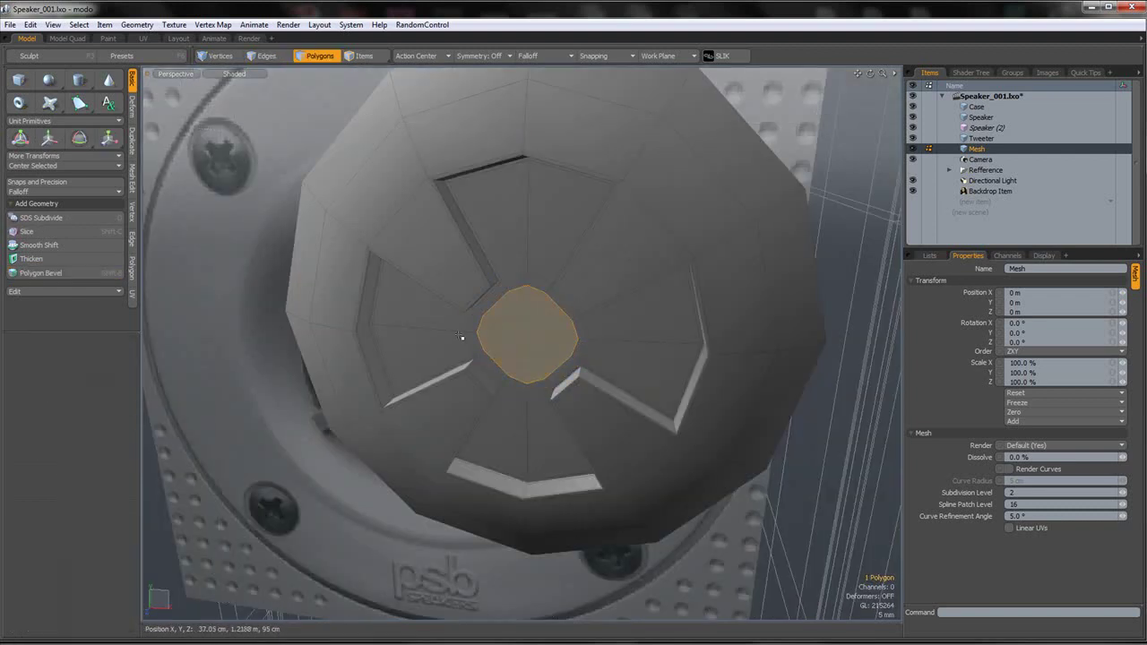
pyautogui.click(131, 212)
pyautogui.click(195, 302)
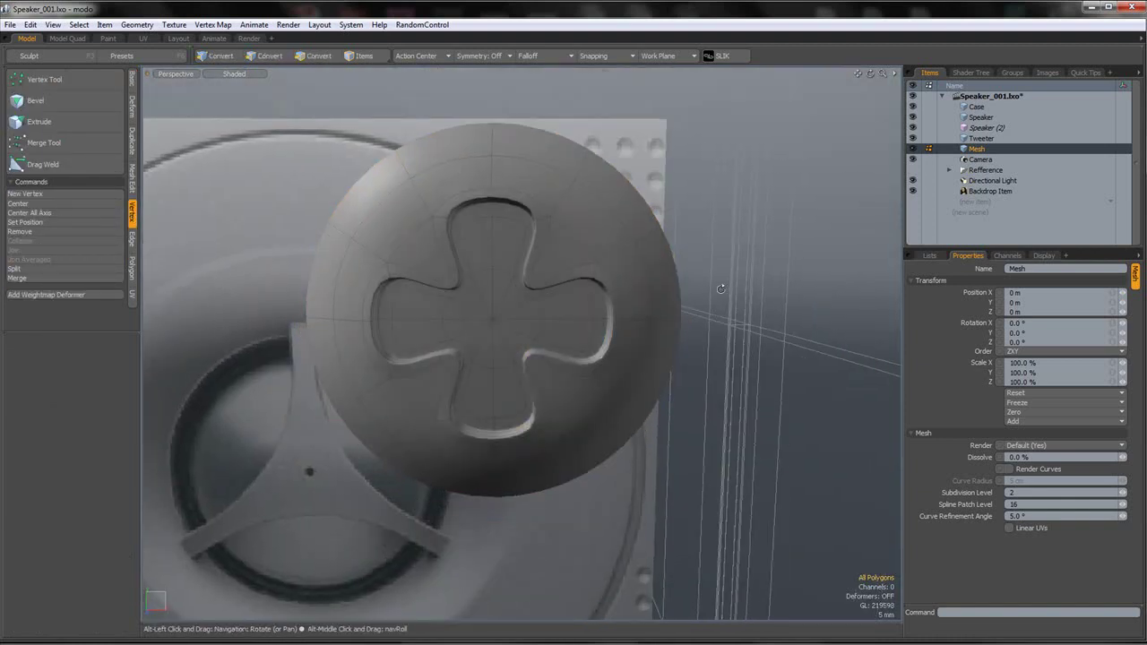
pyautogui.keyDown('alt'); pyautogui.moveTo(720, 288); pyautogui.dragTo(684, 289); pyautogui.keyUp('alt')
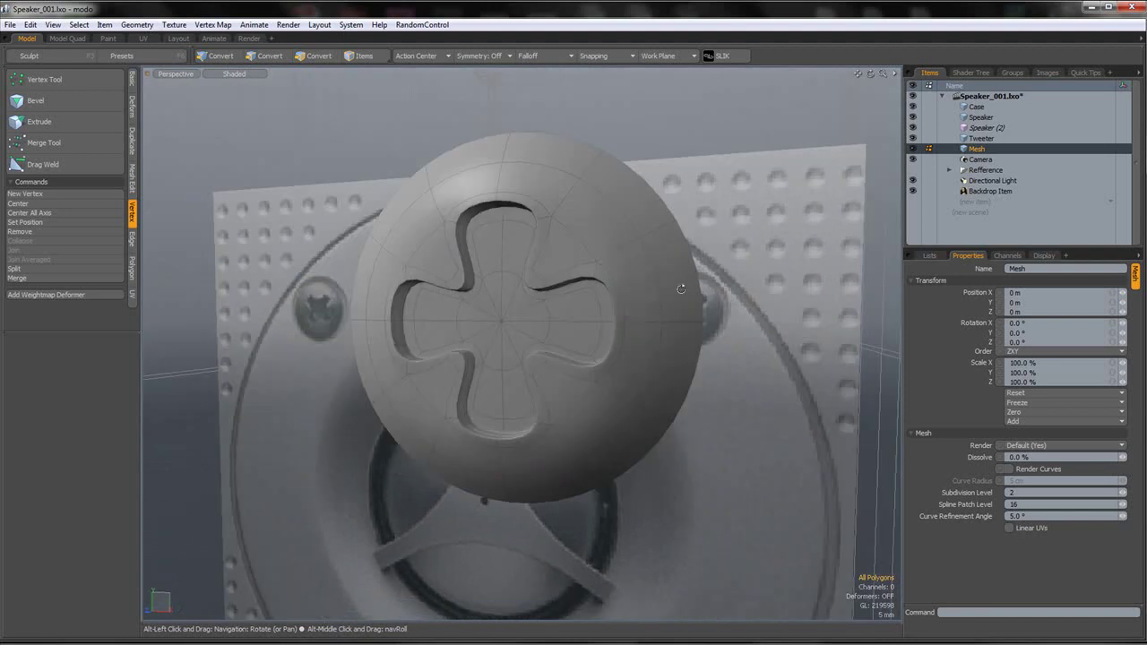
pyautogui.doubleClick(602, 266)
pyautogui.click(374, 176)
pyautogui.doubleClick(598, 226)
pyautogui.keyDown('alt'); pyautogui.moveTo(609, 233); pyautogui.dragTo(404, 184); pyautogui.keyUp('alt')
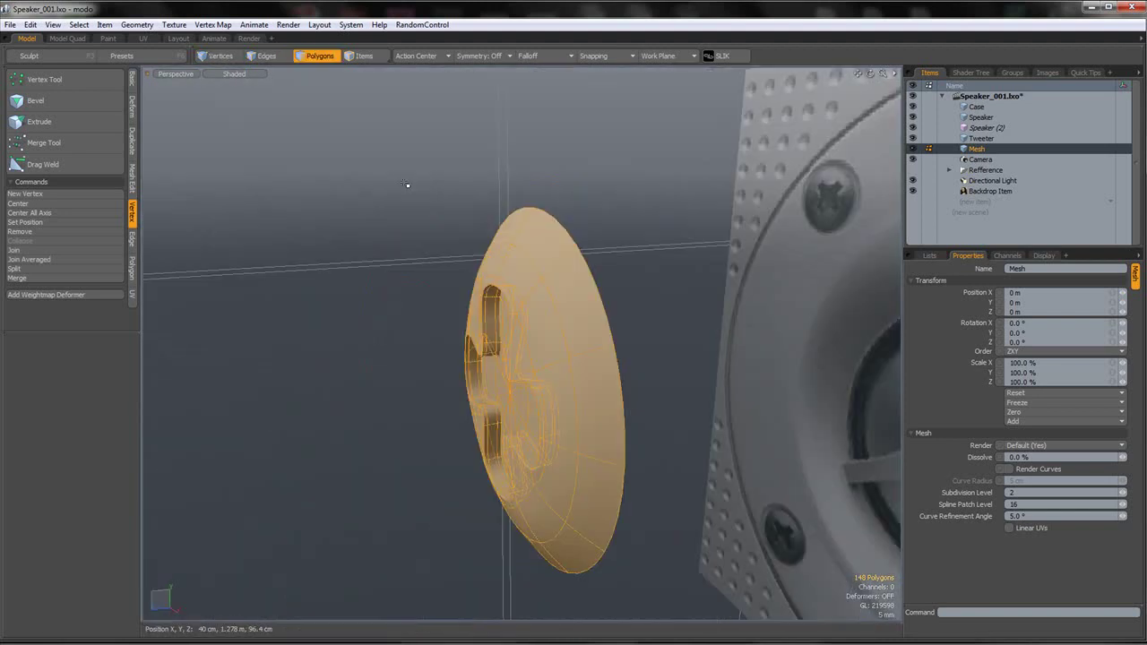
pyautogui.click(408, 184)
# - Extend the open back rim edge loop of the screw head twice, setting the last extension to -9.8 mm on Z
pyautogui.press('2')
pyautogui.keyDown('alt'); pyautogui.moveTo(588, 236); pyautogui.dragTo(496, 280); pyautogui.keyUp('alt')
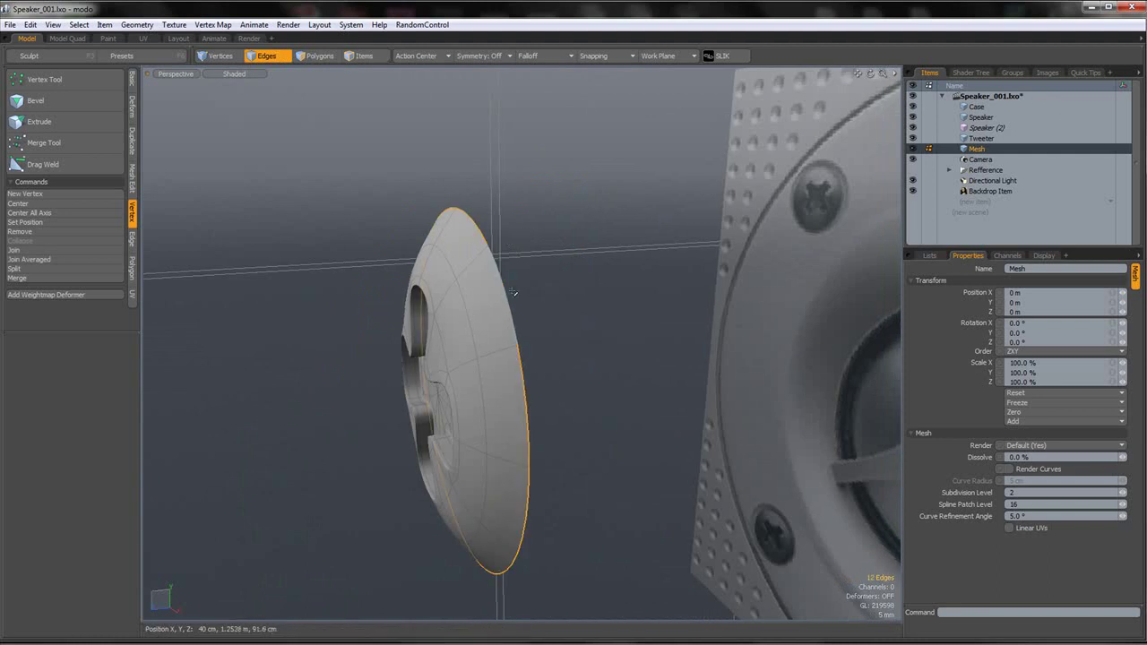
pyautogui.press('z')
pyautogui.moveTo(415, 395); pyautogui.dragTo(450, 390)
pyautogui.press('q')
pyautogui.press('z')
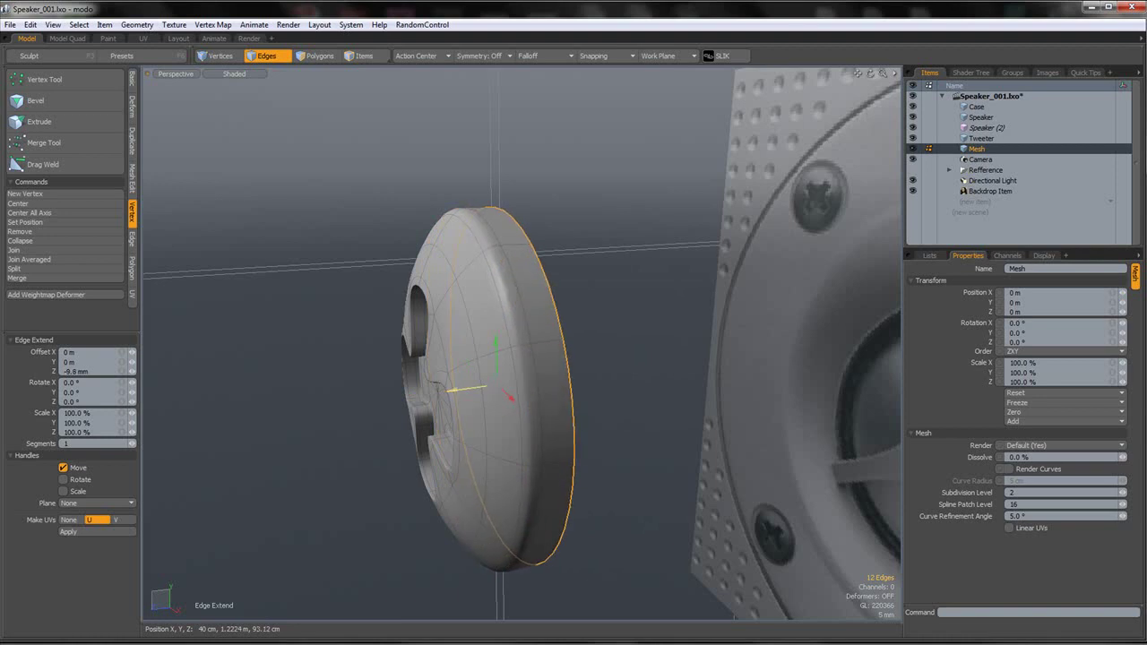
pyautogui.press('q')
pyautogui.click(625, 381)
# - Cut all the screw's polygons from their separate mesh item and paste them into the Tweeter mesh
pyautogui.keyDown('alt'); pyautogui.moveTo(626, 380); pyautogui.dragTo(622, 412); pyautogui.keyUp('alt')
pyautogui.scroll(-4, 754, 316)
pyautogui.press('3')
pyautogui.doubleClick(575, 453)
pyautogui.scroll(-8, 575, 453)
pyautogui.press('w')
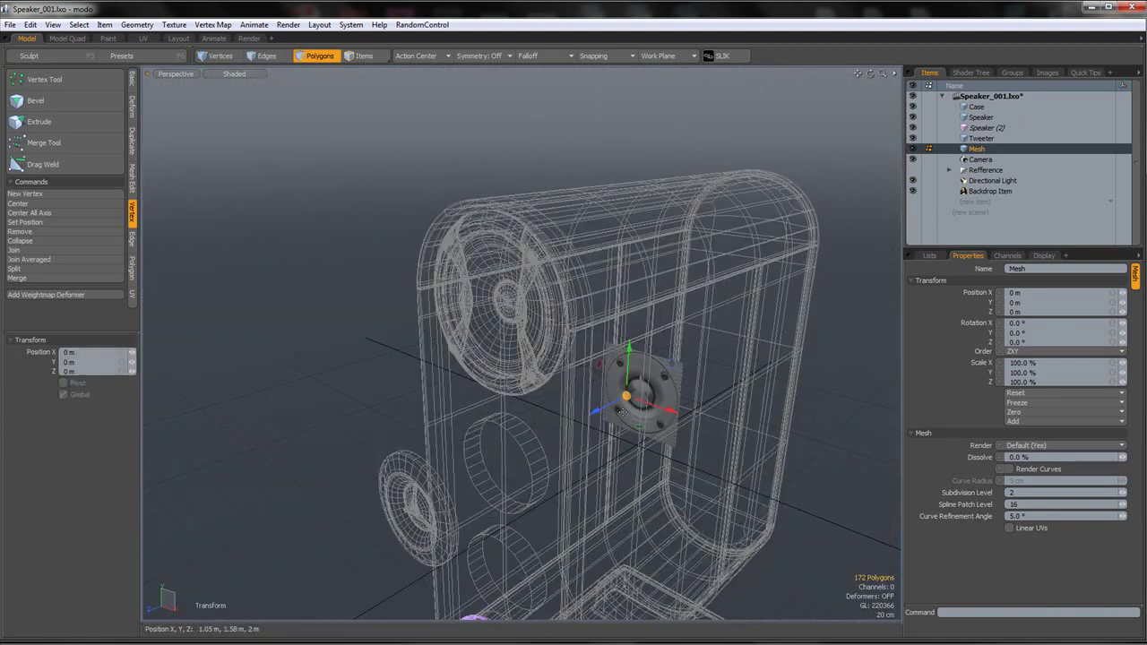
pyautogui.hotkey('ctrl', 'x')
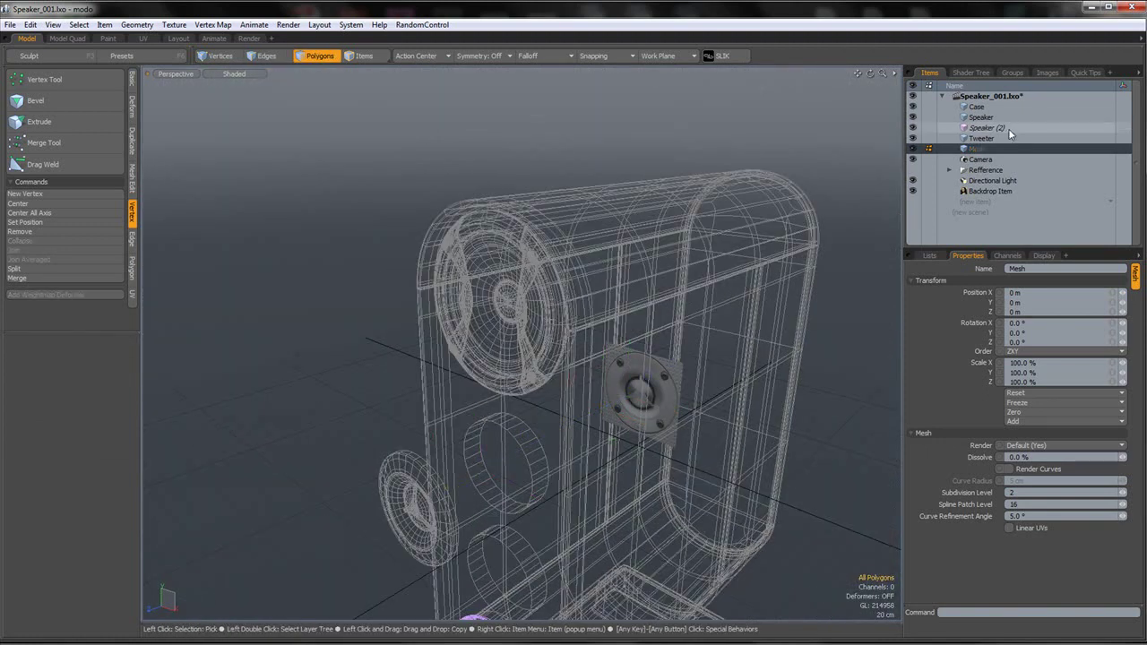
pyautogui.click(992, 139)
pyautogui.hotkey('ctrl', 'v')
# - Select the whole pasted screw and move it forward along Z until it sits in front of the tweeter
pyautogui.scroll(8, 583, 373)
pyautogui.keyDown('alt'); pyautogui.keyDown('shift'); pyautogui.moveTo(501, 477); pyautogui.dragTo(622, 391); pyautogui.keyUp('shift'); pyautogui.keyUp('alt')
pyautogui.doubleClick(549, 363)
pyautogui.scroll(-8, 551, 365)
pyautogui.press('w')
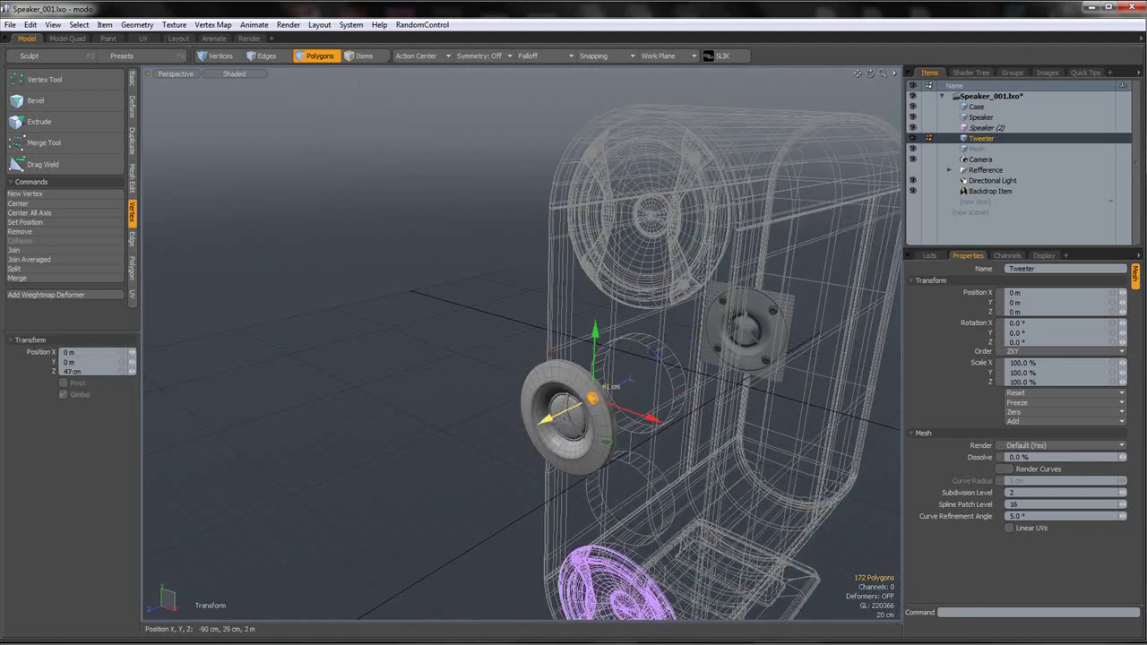
pyautogui.hotkey('shift', 'a')
pyautogui.scroll(-4, 663, 321)
pyautogui.press('space')
# - Examine the tweeter's outer ring from the front, side and rim, including its distance from the screw
pyautogui.keyDown('alt'); pyautogui.keyDown('shift'); pyautogui.moveTo(714, 333); pyautogui.dragTo(709, 363); pyautogui.keyUp('shift'); pyautogui.keyUp('alt')
pyautogui.scroll(-3, 653, 364)
pyautogui.scroll(-4, 571, 348)
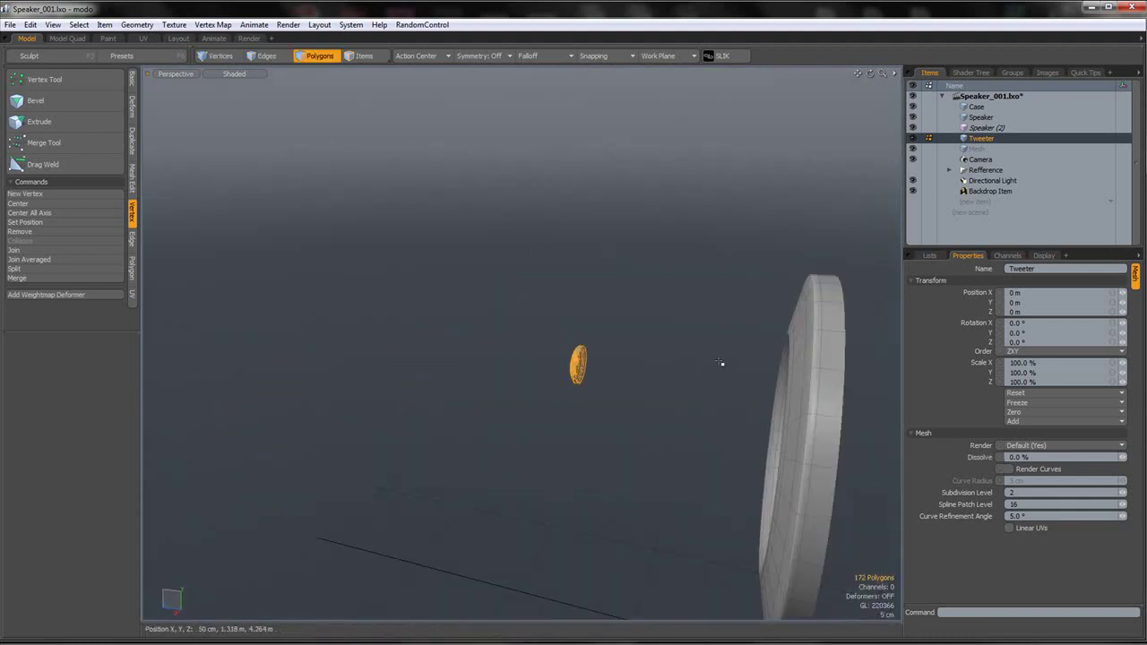
pyautogui.doubleClick(809, 340)
pyautogui.hotkey('shift', 'a')
pyautogui.click(655, 351)
pyautogui.keyDown('alt'); pyautogui.moveTo(587, 346); pyautogui.dragTo(655, 348); pyautogui.keyUp('alt')
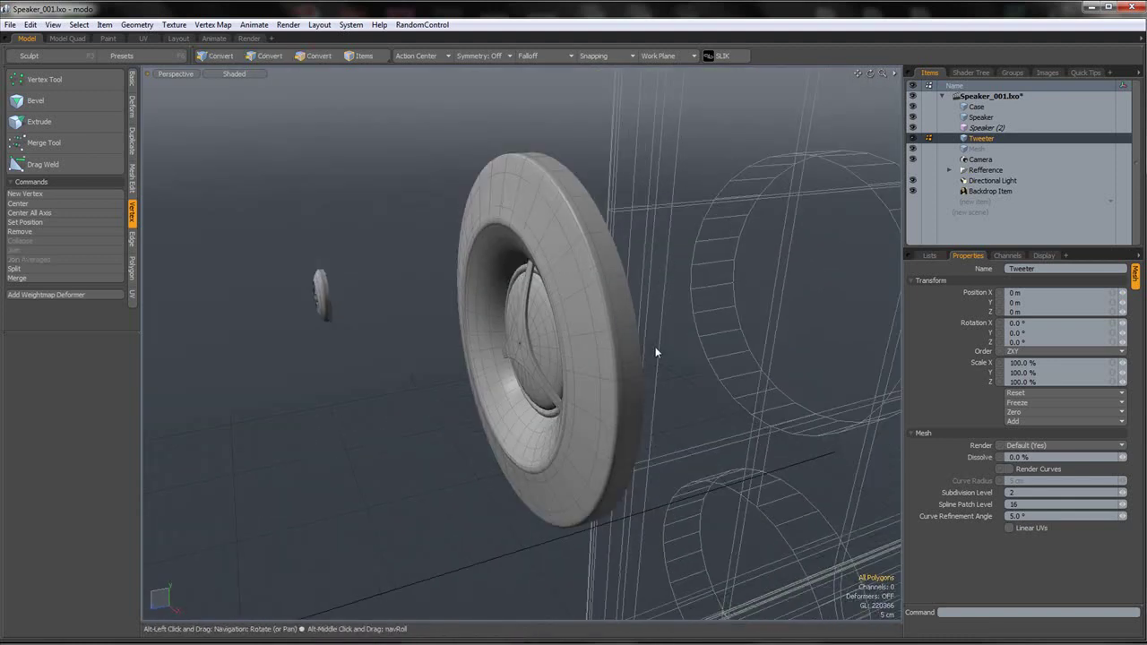
pyautogui.keyDown('alt'); pyautogui.moveTo(614, 291); pyautogui.dragTo(561, 218); pyautogui.keyUp('alt')
pyautogui.scroll(4, 544, 222)
pyautogui.scroll(4, 530, 264)
pyautogui.keyDown('alt'); pyautogui.moveTo(532, 264); pyautogui.dragTo(564, 279); pyautogui.keyUp('alt')
pyautogui.scroll(-4, 574, 276)
pyautogui.keyDown('alt'); pyautogui.moveTo(638, 285); pyautogui.dragTo(607, 291); pyautogui.keyUp('alt')
pyautogui.scroll(-3, 624, 291)
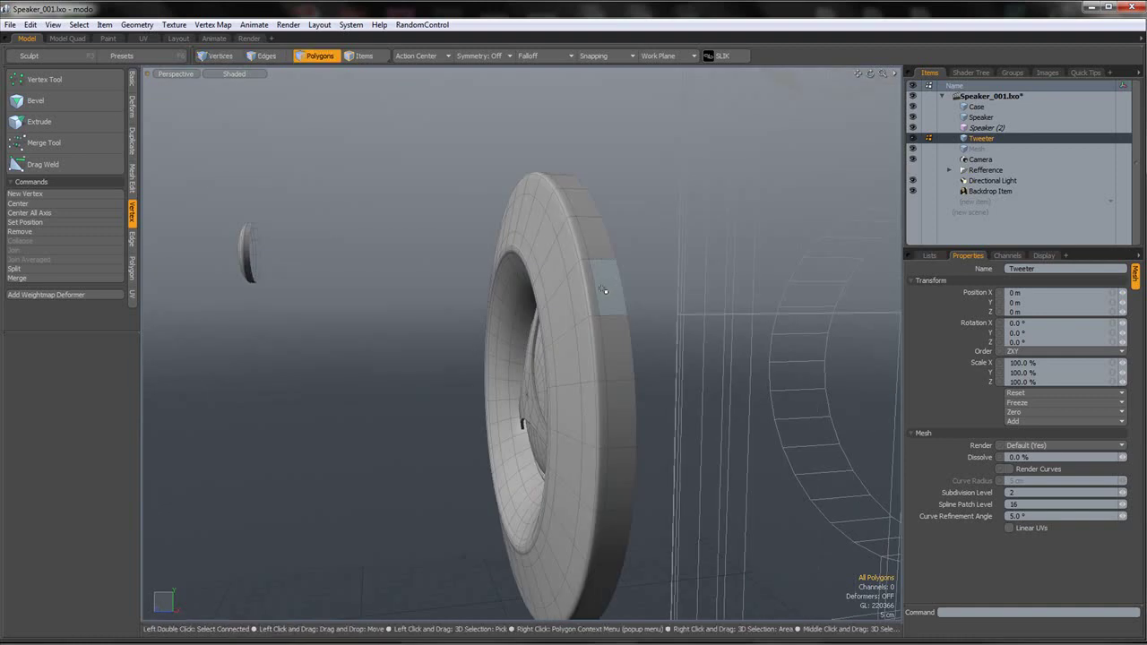
pyautogui.keyDown('alt'); pyautogui.moveTo(605, 290); pyautogui.dragTo(656, 356); pyautogui.keyUp('alt')
pyautogui.scroll(3, 547, 266)
pyautogui.keyDown('alt'); pyautogui.moveTo(547, 266); pyautogui.dragTo(627, 259); pyautogui.keyUp('alt')
pyautogui.press('3')
pyautogui.keyDown('alt'); pyautogui.moveTo(535, 225); pyautogui.dragTo(614, 238); pyautogui.keyUp('alt')
pyautogui.scroll(-2, 614, 239)
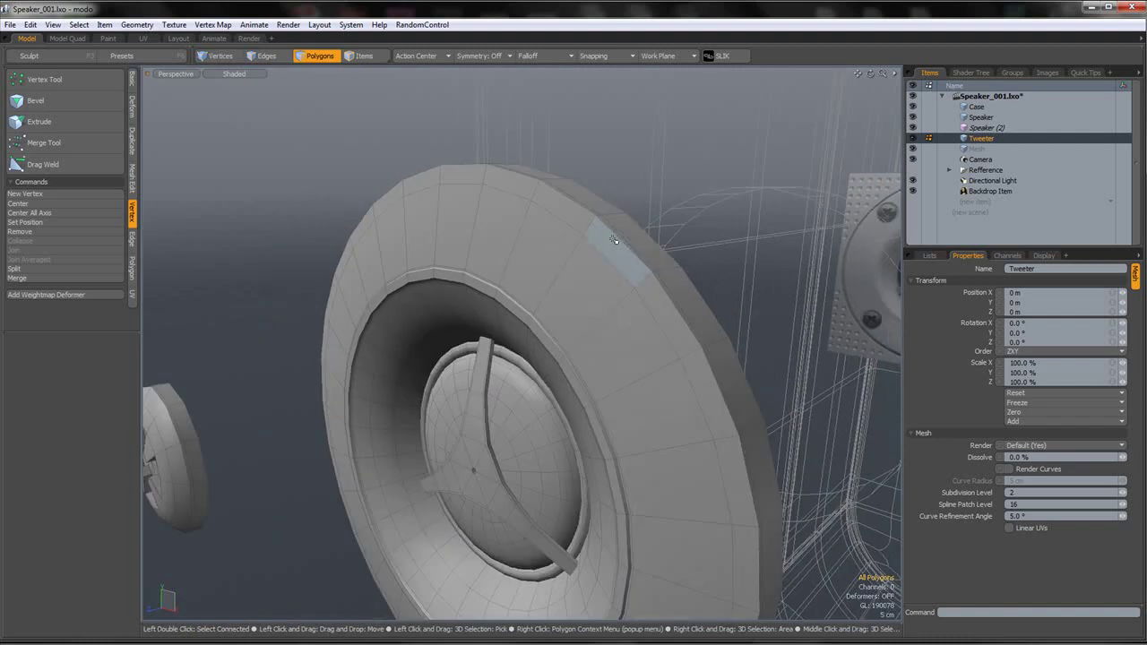
pyautogui.keyDown('alt'); pyautogui.moveTo(605, 283); pyautogui.dragTo(585, 335); pyautogui.keyUp('alt')
pyautogui.doubleClick(576, 273)
pyautogui.press('Delete')
pyautogui.doubleClick(584, 278)
pyautogui.click(707, 364)
pyautogui.click(319, 56)
pyautogui.keyDown('alt'); pyautogui.moveTo(391, 135); pyautogui.dragTo(705, 139); pyautogui.keyUp('alt')
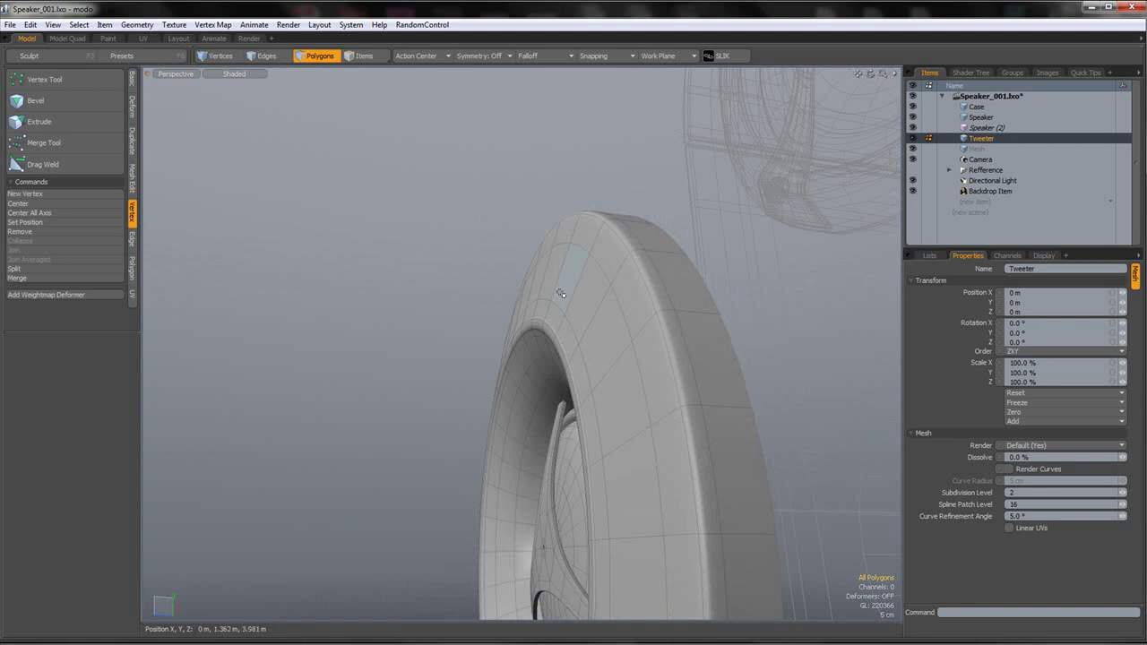
# - Extend the open 30-edge loop at the back of the tweeter's outer ring
pyautogui.keyDown('alt'); pyautogui.moveTo(571, 281); pyautogui.dragTo(588, 235); pyautogui.keyUp('alt')
pyautogui.keyDown('alt'); pyautogui.moveTo(565, 123); pyautogui.dragTo(846, 231); pyautogui.keyUp('alt')
pyautogui.click(280, 59)
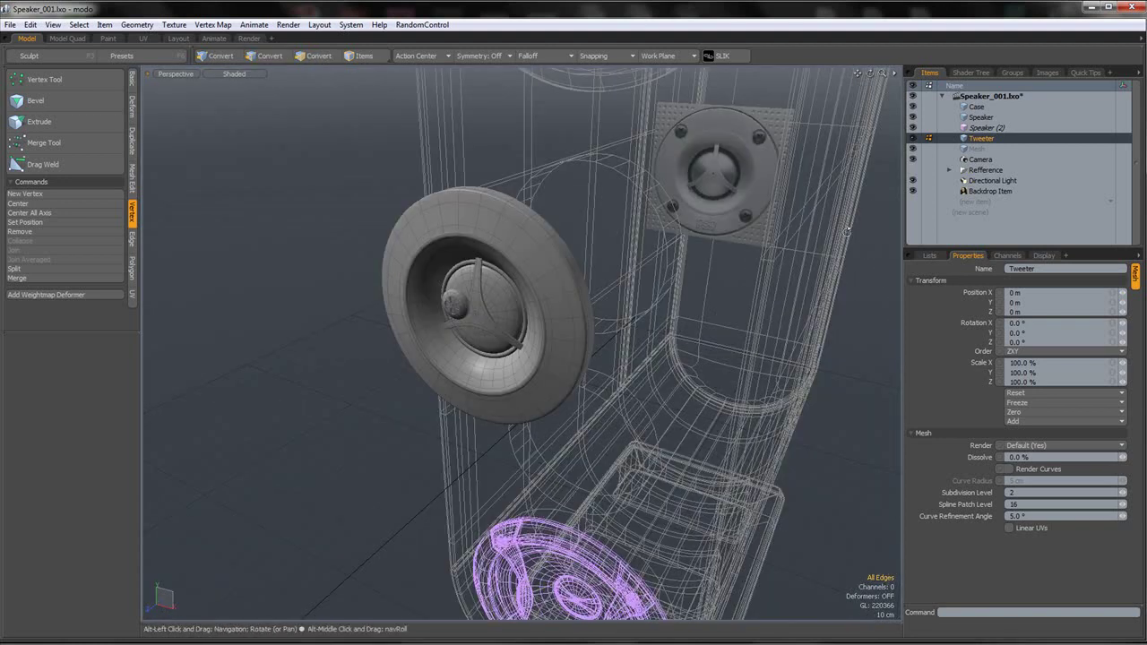
pyautogui.scroll(4, 654, 186)
pyautogui.keyDown('alt'); pyautogui.moveTo(648, 197); pyautogui.dragTo(296, 260); pyautogui.keyUp('alt')
pyautogui.doubleClick(542, 250)
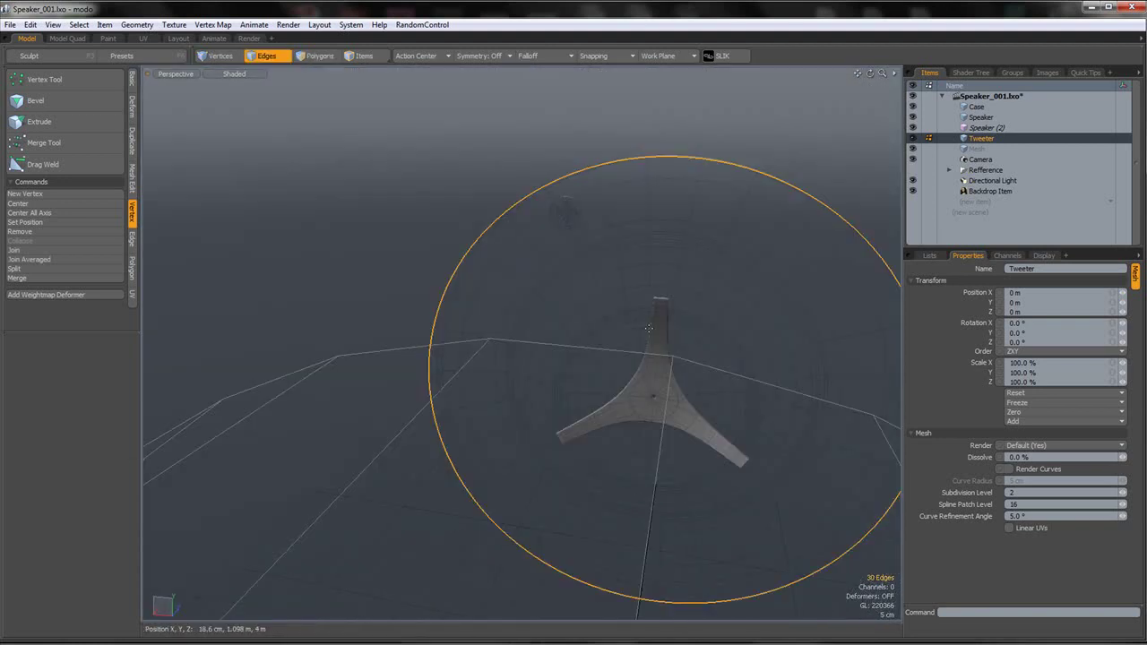
pyautogui.press('z')
pyautogui.click(739, 389)
pyautogui.keyDown('alt'); pyautogui.moveTo(739, 388); pyautogui.dragTo(647, 358); pyautogui.keyUp('alt')
pyautogui.moveTo(560, 344); pyautogui.dragTo(560, 348)
# - Extend the ring's back edge loop a second time, adjust its scale and clear the selection
pyautogui.press('z')
pyautogui.click(561, 353)
pyautogui.press('r')
pyautogui.press('space')
pyautogui.click(340, 259)
pyautogui.keyDown('alt'); pyautogui.moveTo(338, 259); pyautogui.dragTo(403, 99); pyautogui.keyUp('alt')
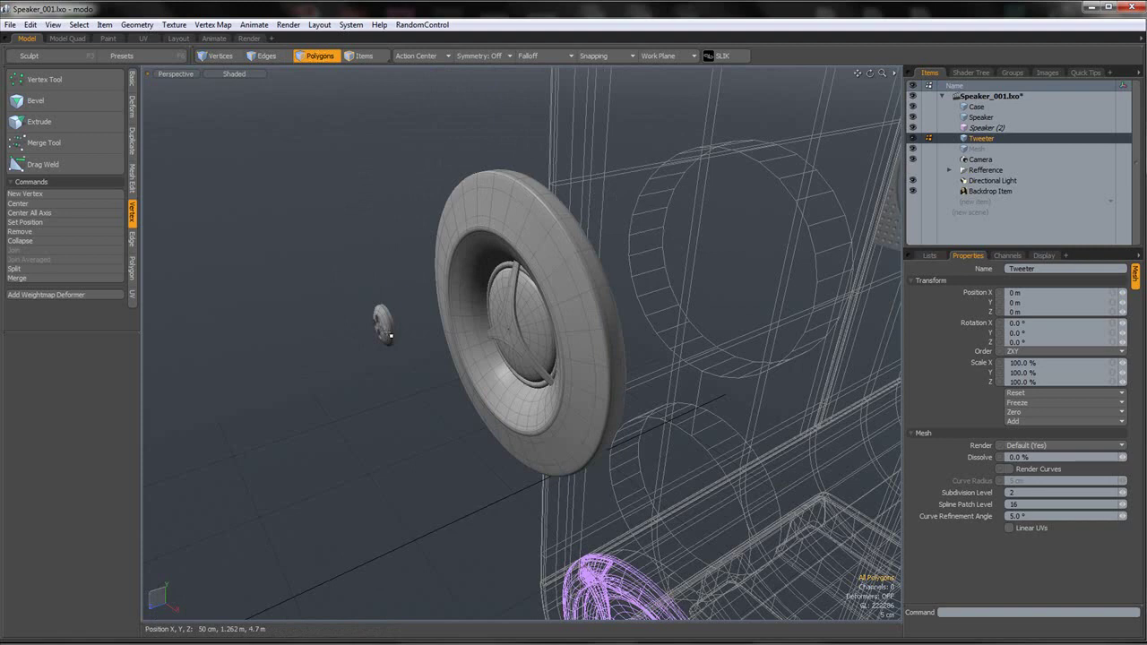
# - Select the whole screw and move it back along Z and across so it sits in front of the tweeter ring's face
pyautogui.doubleClick(385, 324)
pyautogui.press('w')
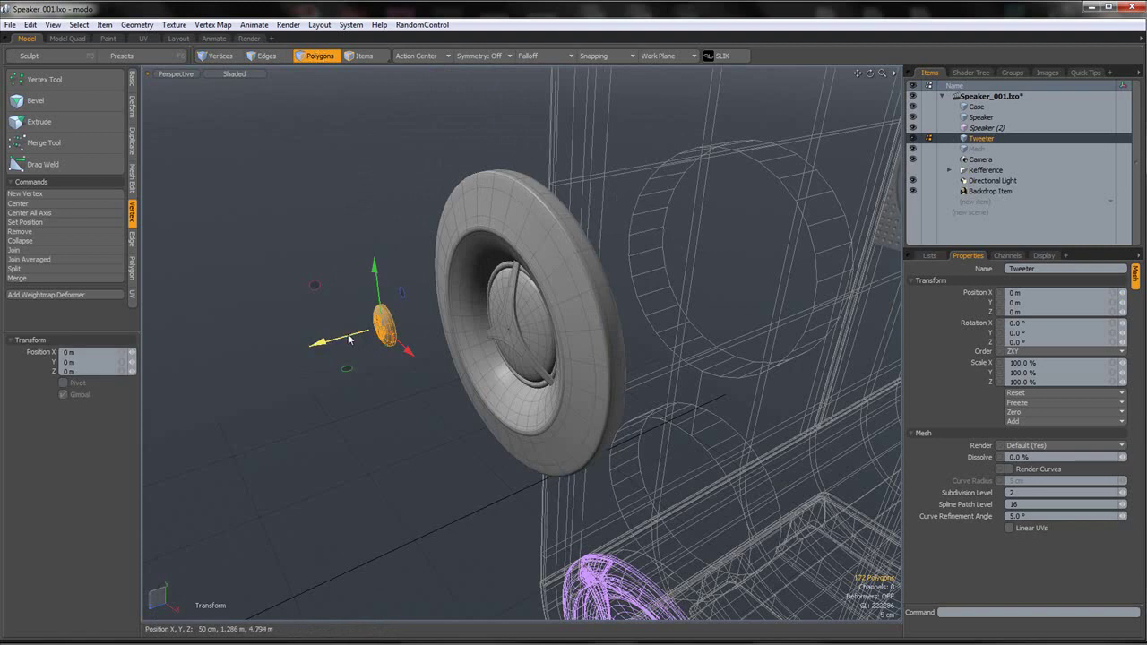
pyautogui.moveTo(349, 337); pyautogui.dragTo(518, 289)
pyautogui.moveTo(524, 285); pyautogui.dragTo(647, 367)
pyautogui.hotkey('shift', 'a')
pyautogui.press('space')
pyautogui.click(635, 287)
pyautogui.doubleClick(542, 368)
pyautogui.keyDown('alt'); pyautogui.moveTo(542, 368); pyautogui.dragTo(432, 380); pyautogui.keyUp('alt')
pyautogui.press('w')
pyautogui.press('space')
pyautogui.click(336, 360)
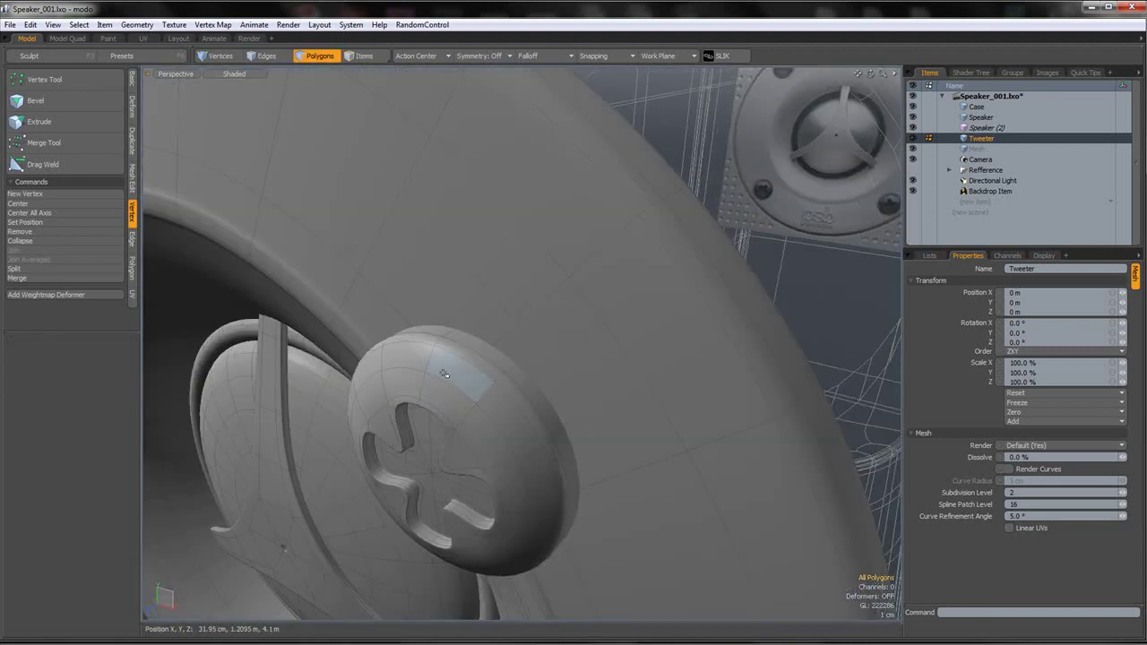
# - Inspect the screw's cross recess and its placement against the tweeter ring from close up and from an angle
pyautogui.doubleClick(444, 373)
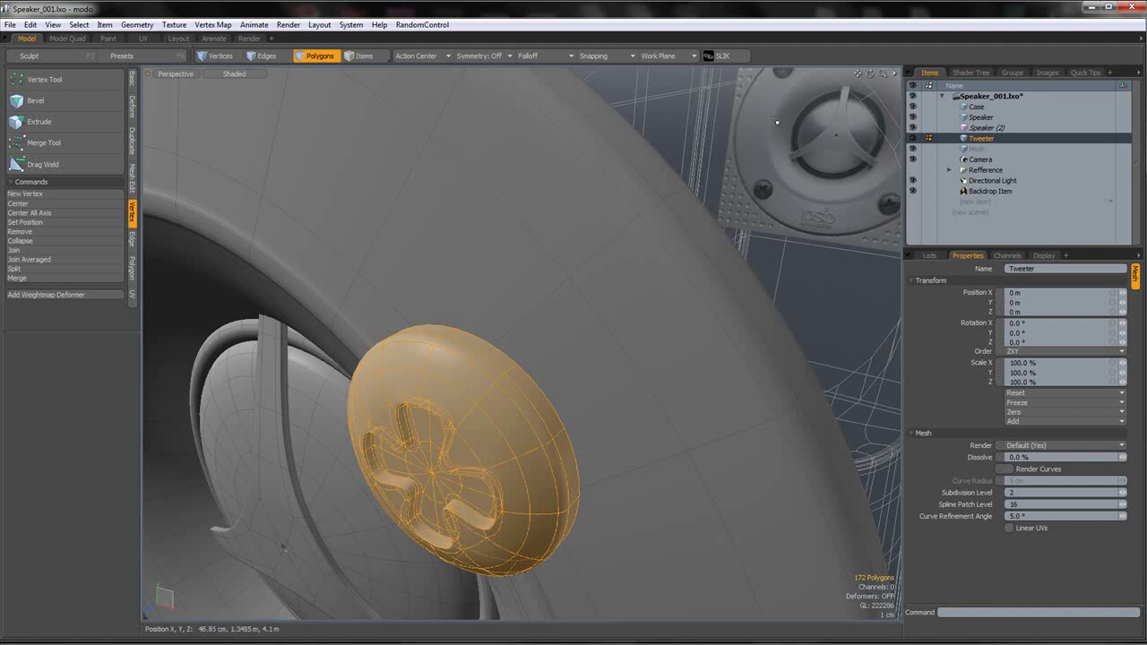
pyautogui.click(757, 180)
pyautogui.scroll(-4, 758, 183)
pyautogui.keyDown('alt'); pyautogui.moveTo(758, 182); pyautogui.dragTo(635, 275); pyautogui.keyUp('alt')
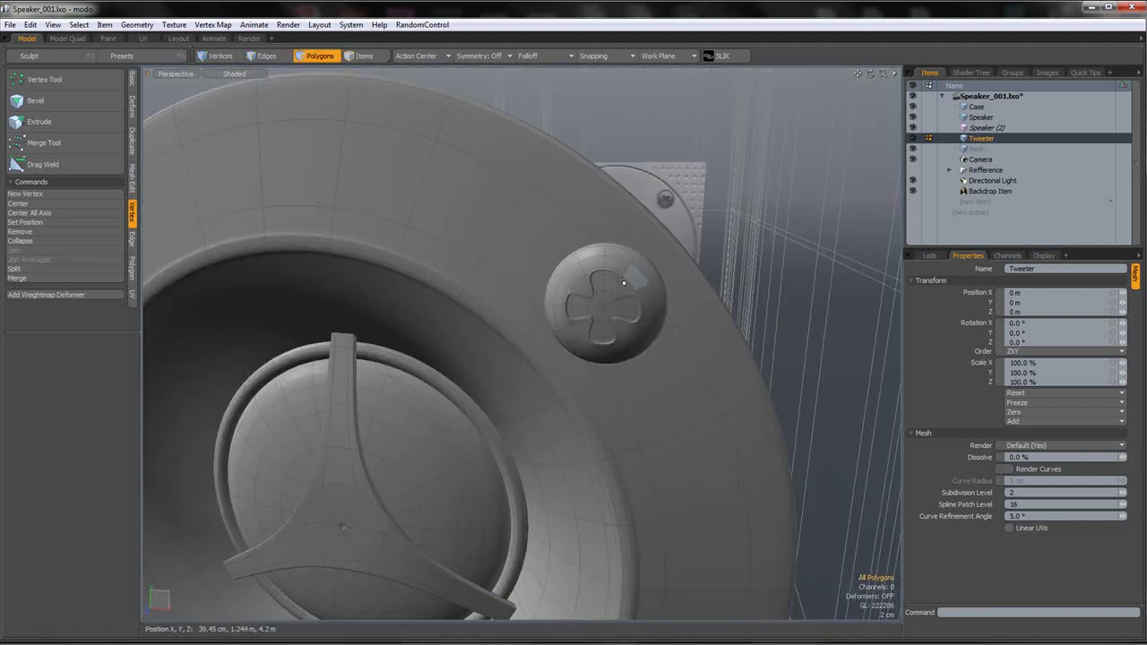
pyautogui.scroll(4, 622, 279)
pyautogui.scroll(-2, 620, 282)
pyautogui.scroll(4, 629, 288)
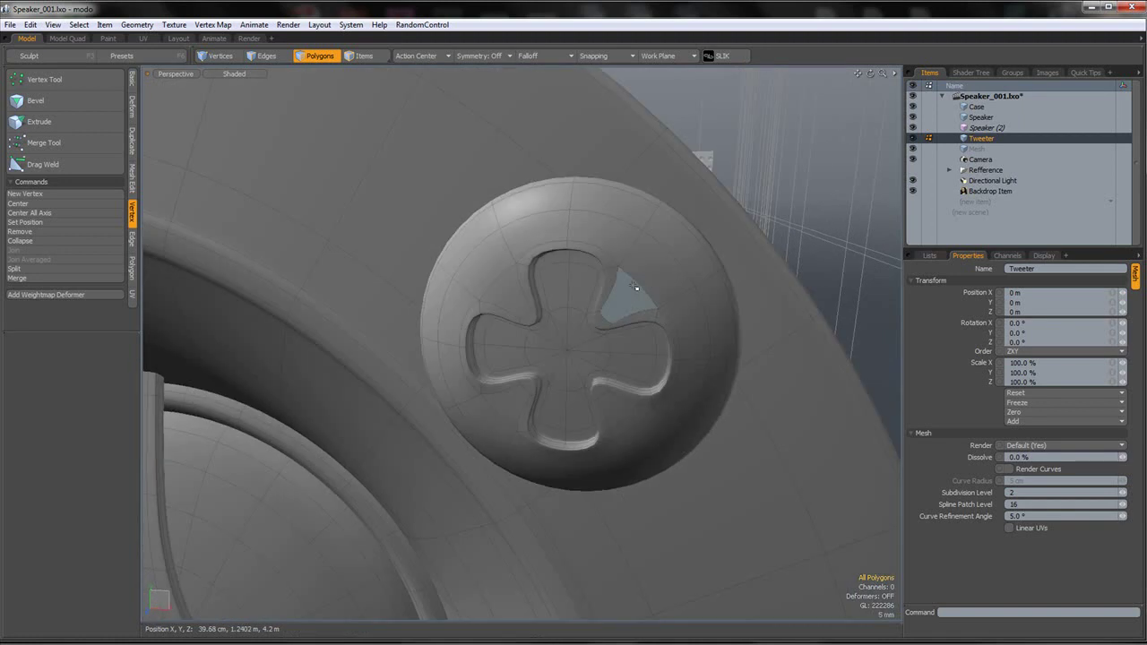
pyautogui.scroll(-2, 641, 285)
pyautogui.keyDown('alt'); pyautogui.moveTo(652, 282); pyautogui.dragTo(583, 284); pyautogui.keyUp('alt')
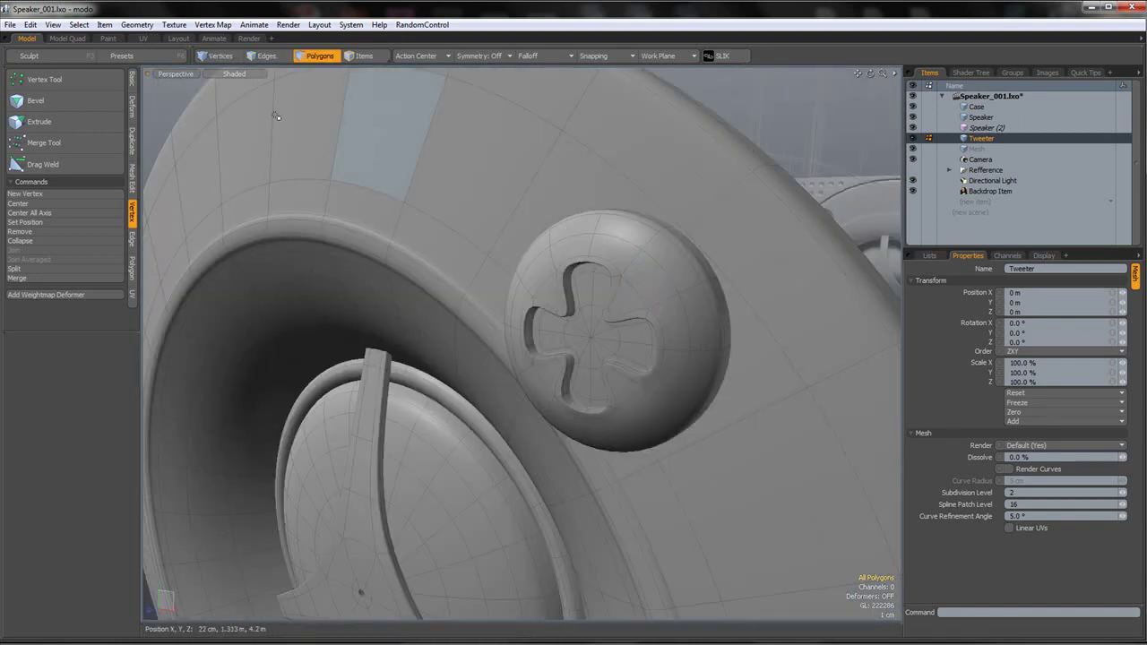
pyautogui.click(66, 27)
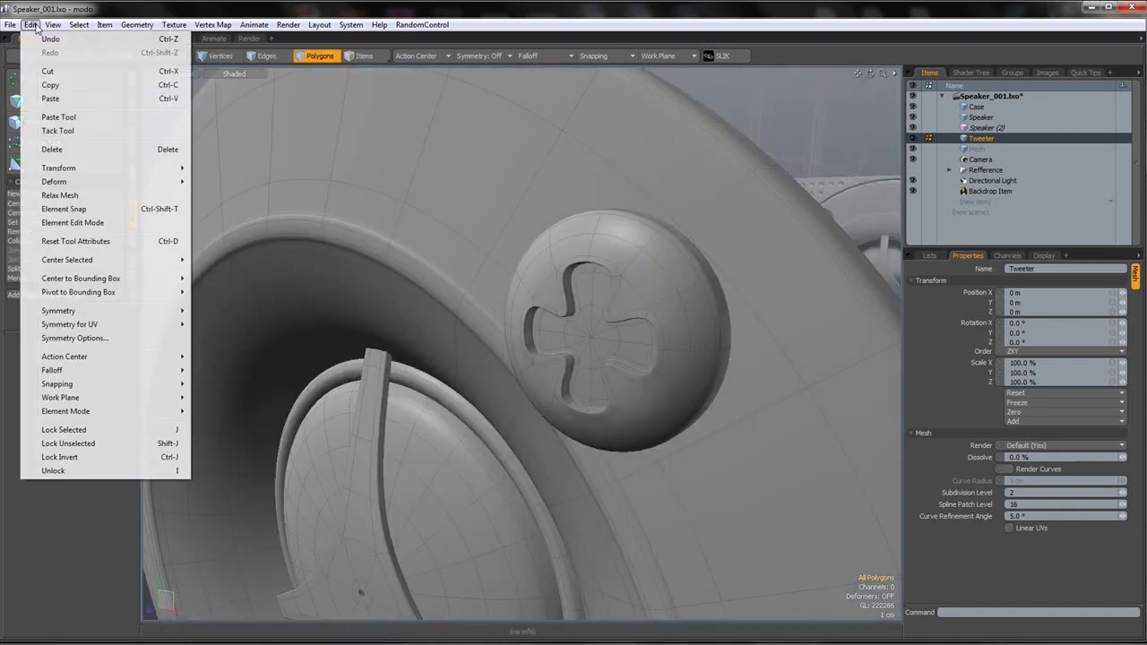
pyautogui.moveTo(31, 24)
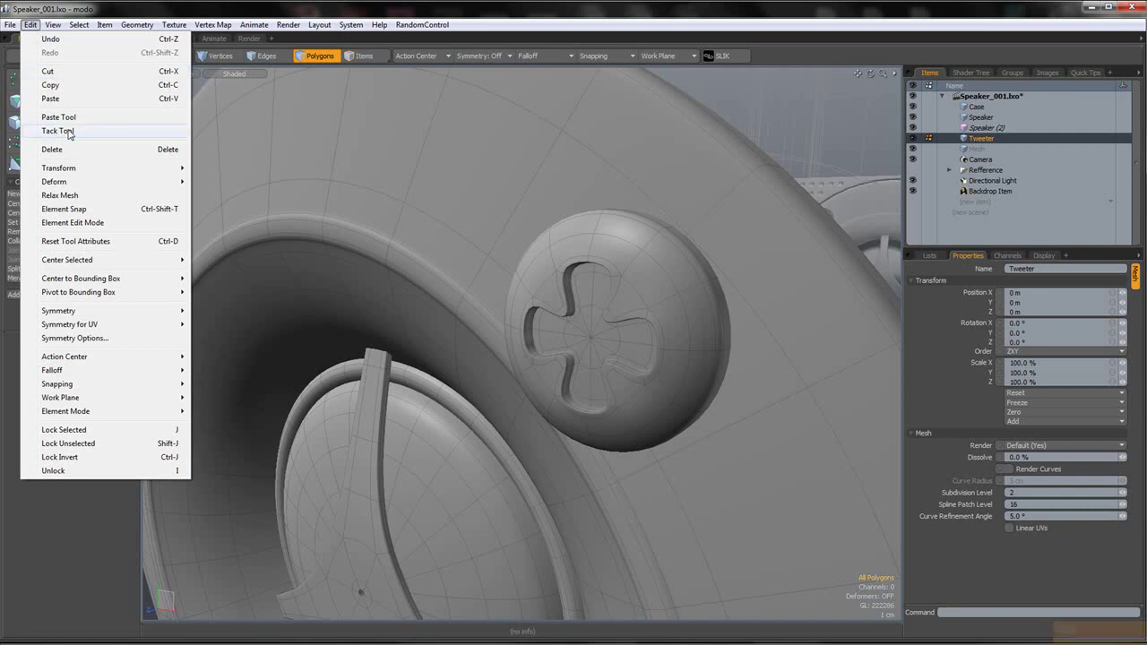
pyautogui.click(801, 127)
pyautogui.keyDown('alt'); pyautogui.moveTo(784, 171); pyautogui.dragTo(704, 191); pyautogui.keyUp('alt')
pyautogui.doubleClick(661, 244)
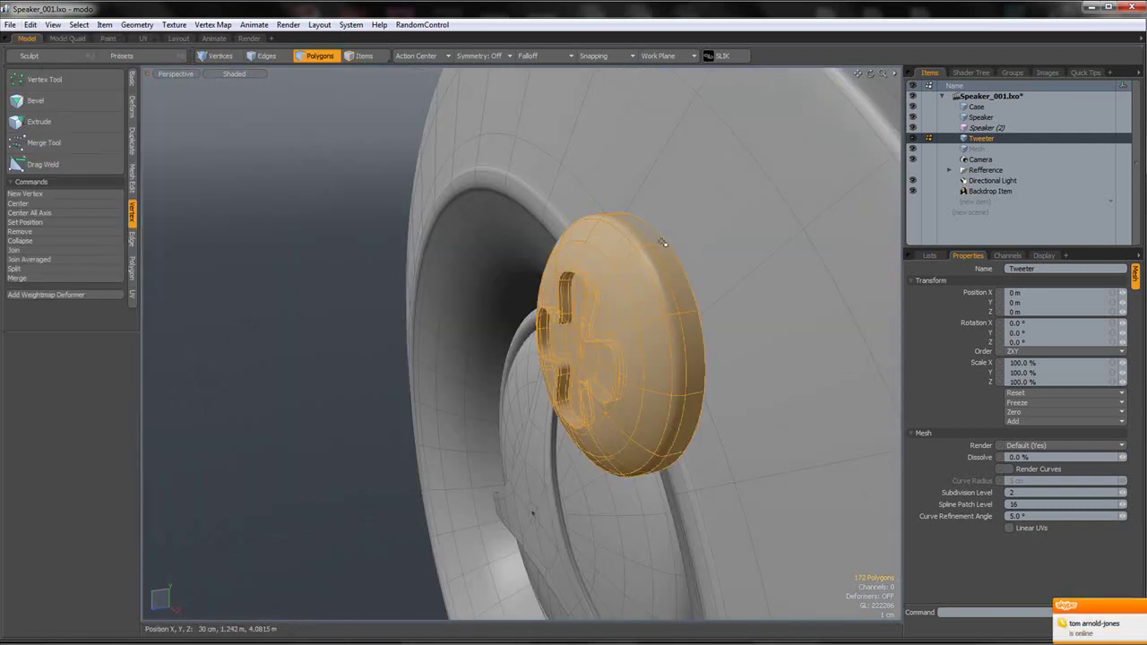
pyautogui.scroll(-4, 661, 244)
pyautogui.keyDown('alt'); pyautogui.moveTo(724, 236); pyautogui.dragTo(667, 266); pyautogui.keyUp('alt')
pyautogui.click(778, 231)
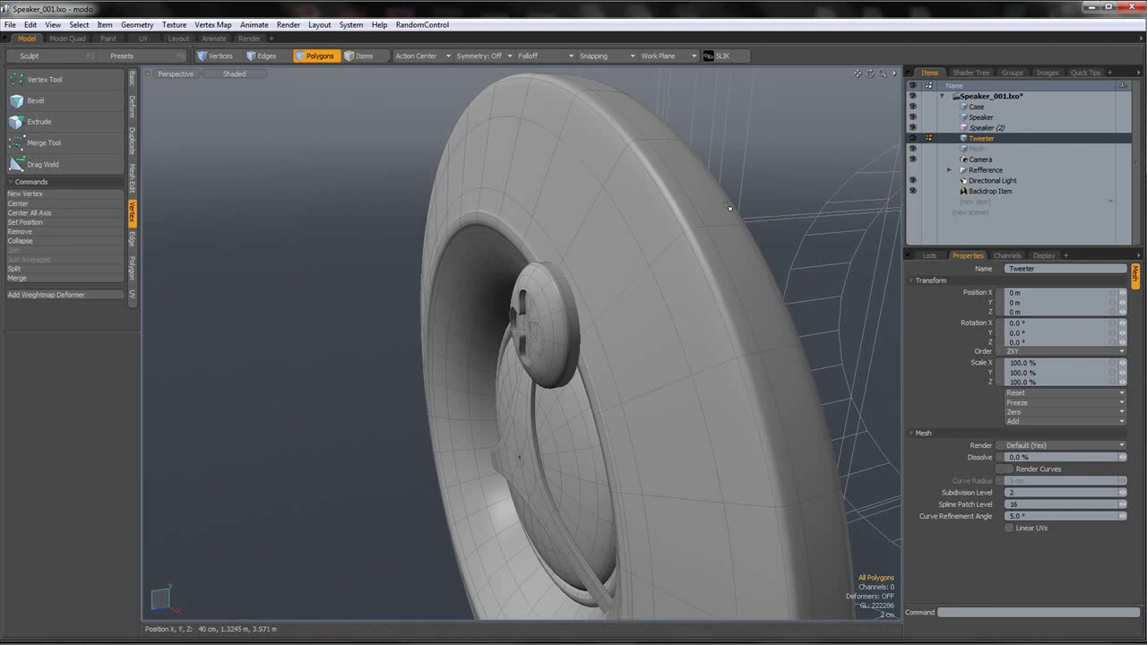
# - Select the open 12-edge loop at the back of the screw and cap it with a single polygon
pyautogui.doubleClick(568, 313)
pyautogui.keyDown('alt'); pyautogui.moveTo(591, 292); pyautogui.dragTo(492, 327); pyautogui.keyUp('alt')
pyautogui.click(509, 264)
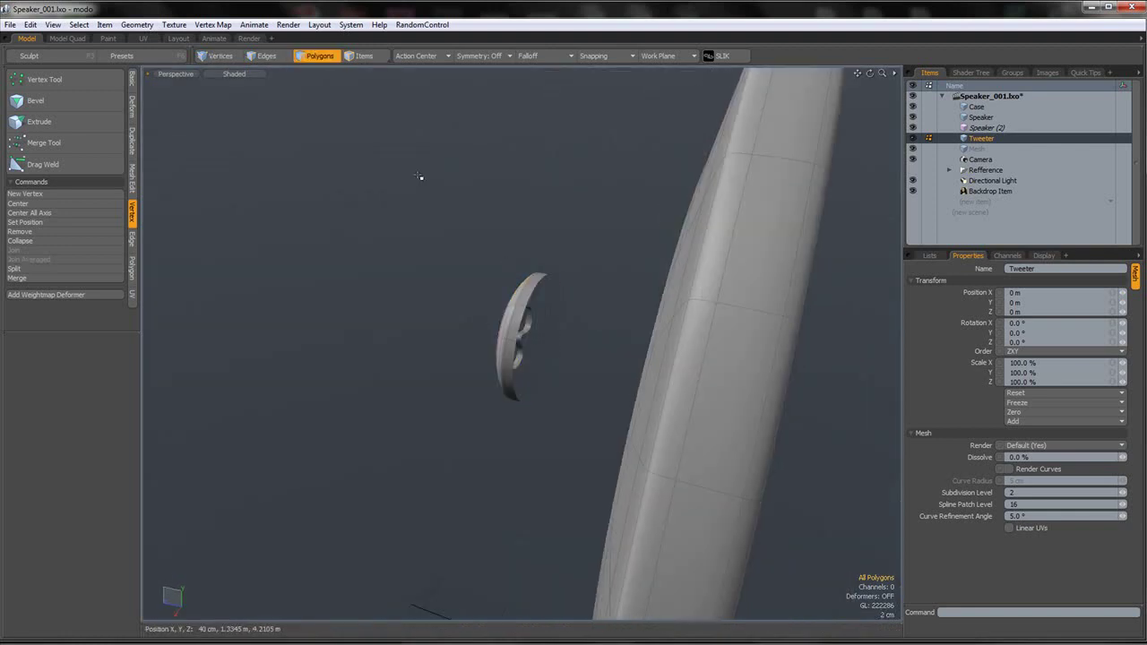
pyautogui.click(266, 56)
pyautogui.scroll(3, 532, 297)
pyautogui.doubleClick(532, 295)
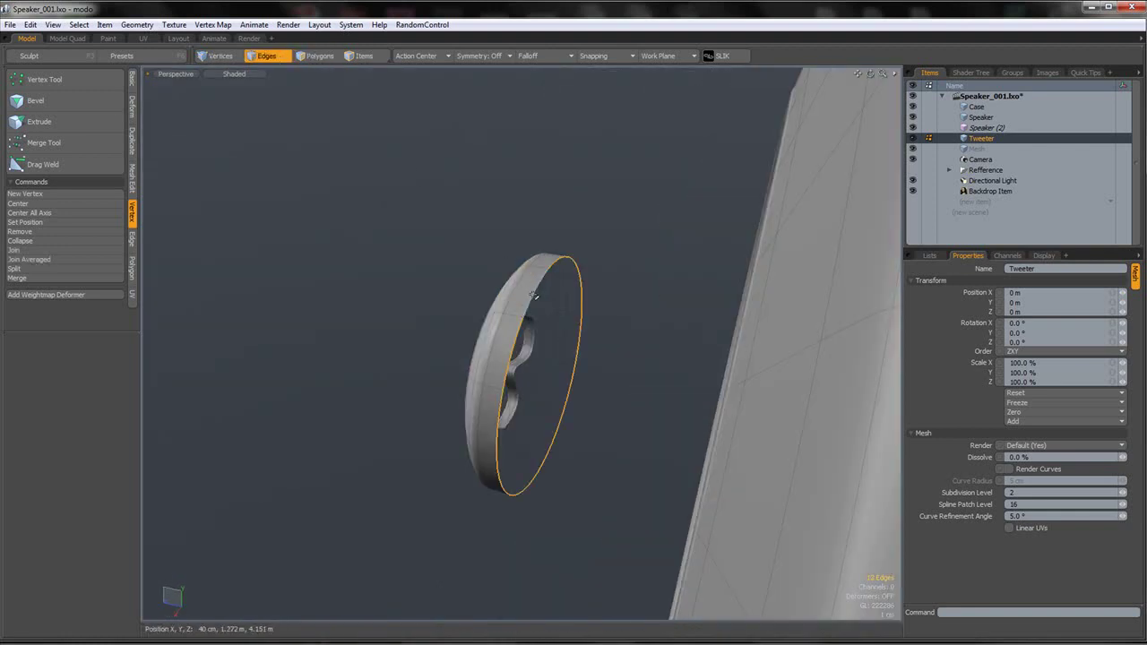
pyautogui.press('p')
pyautogui.click(318, 56)
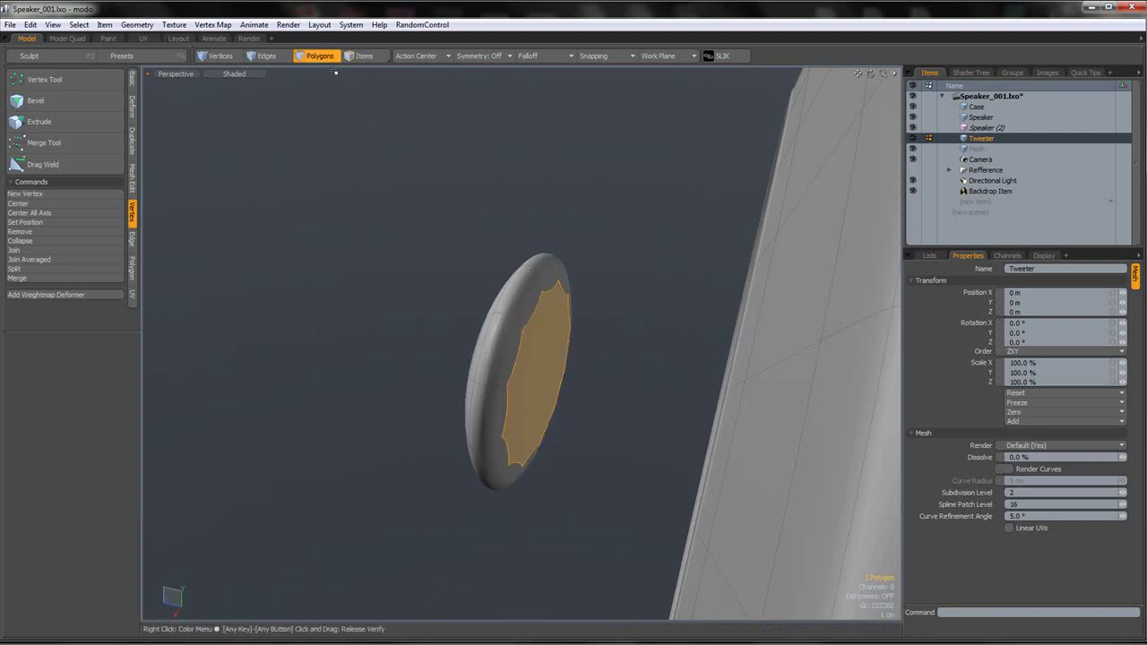
pyautogui.keyDown('alt'); pyautogui.moveTo(625, 293); pyautogui.dragTo(435, 156); pyautogui.keyUp('alt')
pyautogui.click(36, 24)
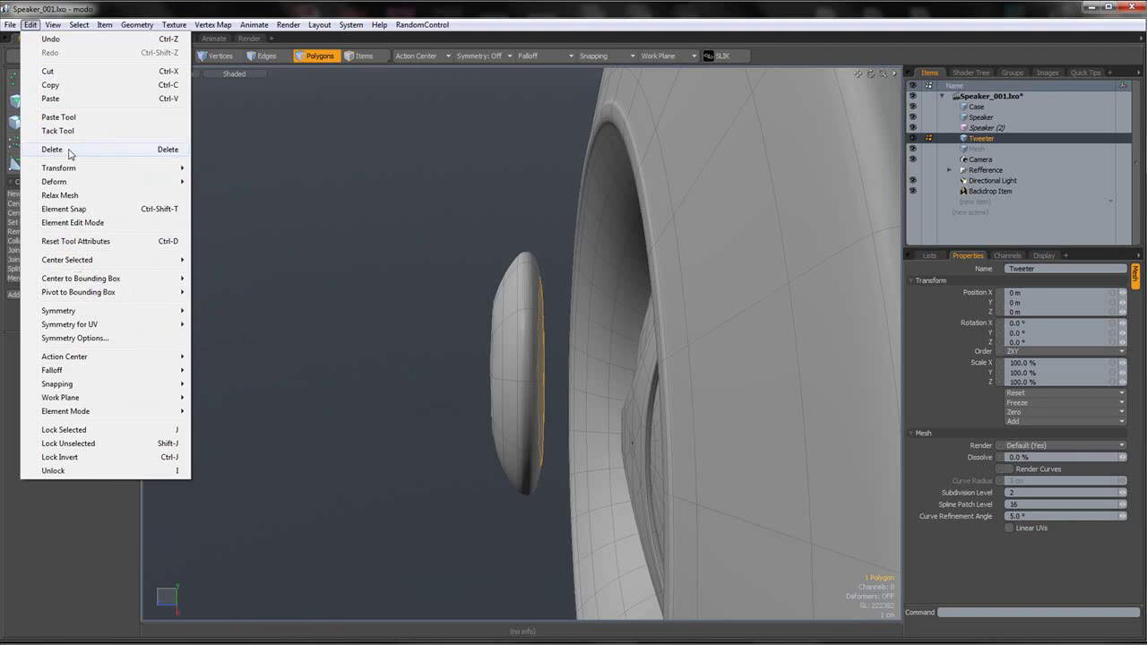
pyautogui.click(59, 132)
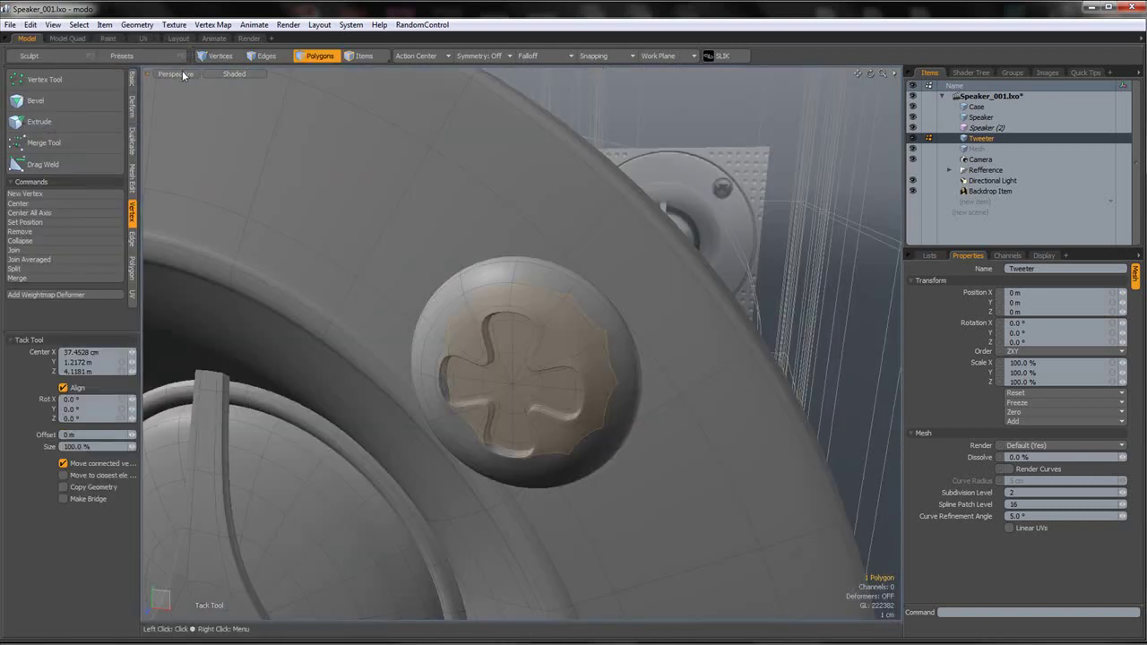
pyautogui.click(183, 75)
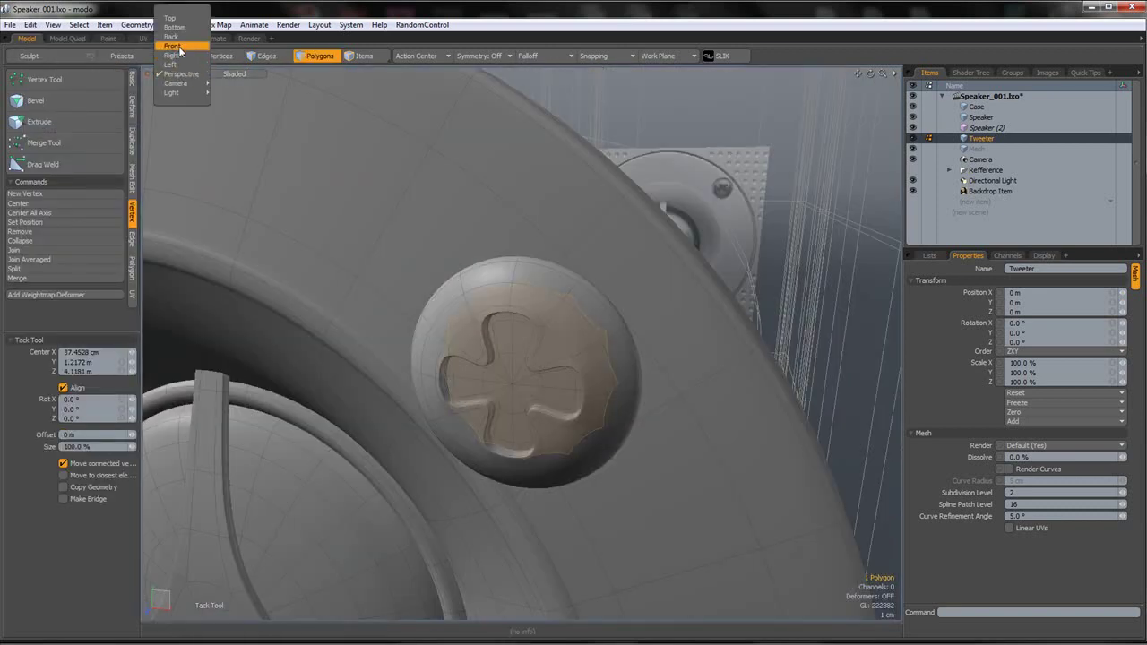
pyautogui.click(179, 51)
pyautogui.click(197, 75)
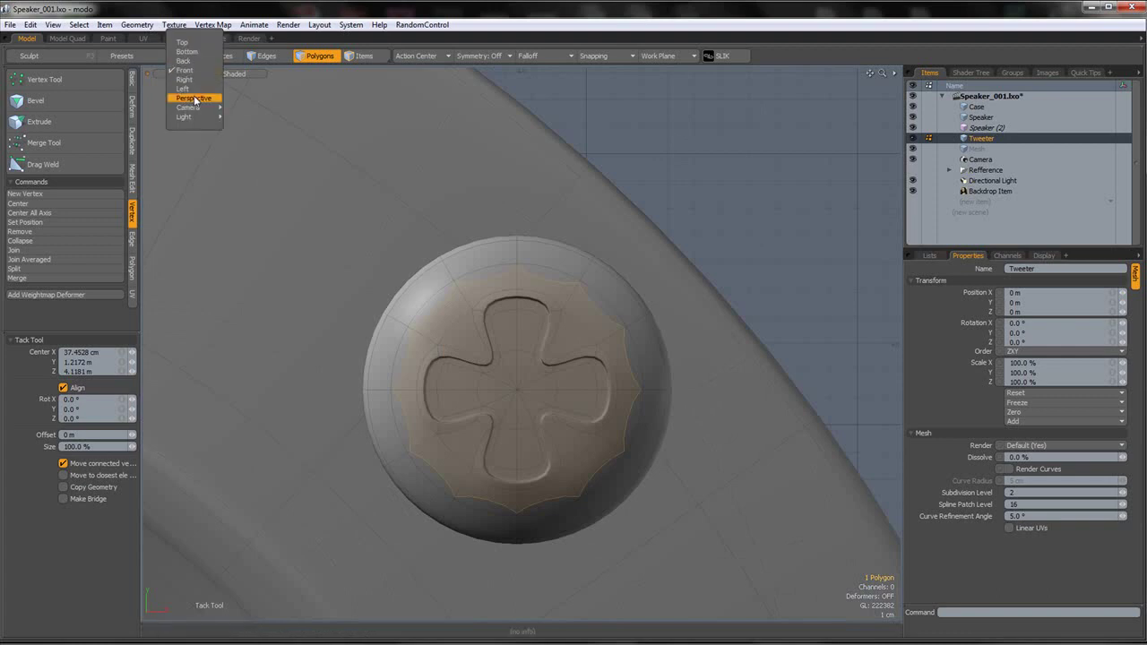
pyautogui.click(184, 97)
pyautogui.keyDown('alt'); pyautogui.moveTo(573, 260); pyautogui.dragTo(613, 237); pyautogui.keyUp('alt')
# - Select the whole screw and move it sideways past the outer edge of the tweeter ring
pyautogui.doubleClick(539, 308)
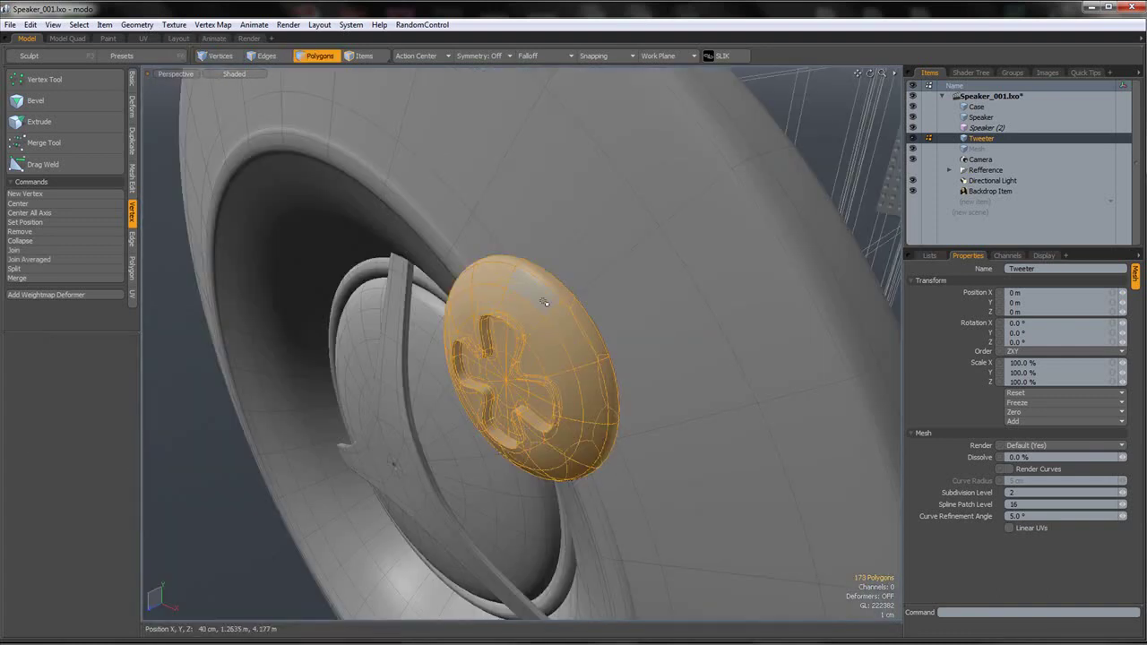
pyautogui.scroll(-3, 537, 310)
pyautogui.press('w')
pyautogui.moveTo(494, 355); pyautogui.dragTo(692, 261)
pyautogui.press('q')
pyautogui.click(813, 265)
# - Select only the cap polygon at the back of the screw and activate the Tack Tool
pyautogui.keyDown('alt'); pyautogui.moveTo(812, 266); pyautogui.dragTo(583, 312); pyautogui.keyUp('alt')
pyautogui.click(590, 340)
pyautogui.doubleClick(592, 340)
pyautogui.doubleClick(792, 275)
pyautogui.click(812, 294)
pyautogui.click(474, 355)
pyautogui.keyDown('alt'); pyautogui.moveTo(474, 351); pyautogui.dragTo(750, 265); pyautogui.keyUp('alt')
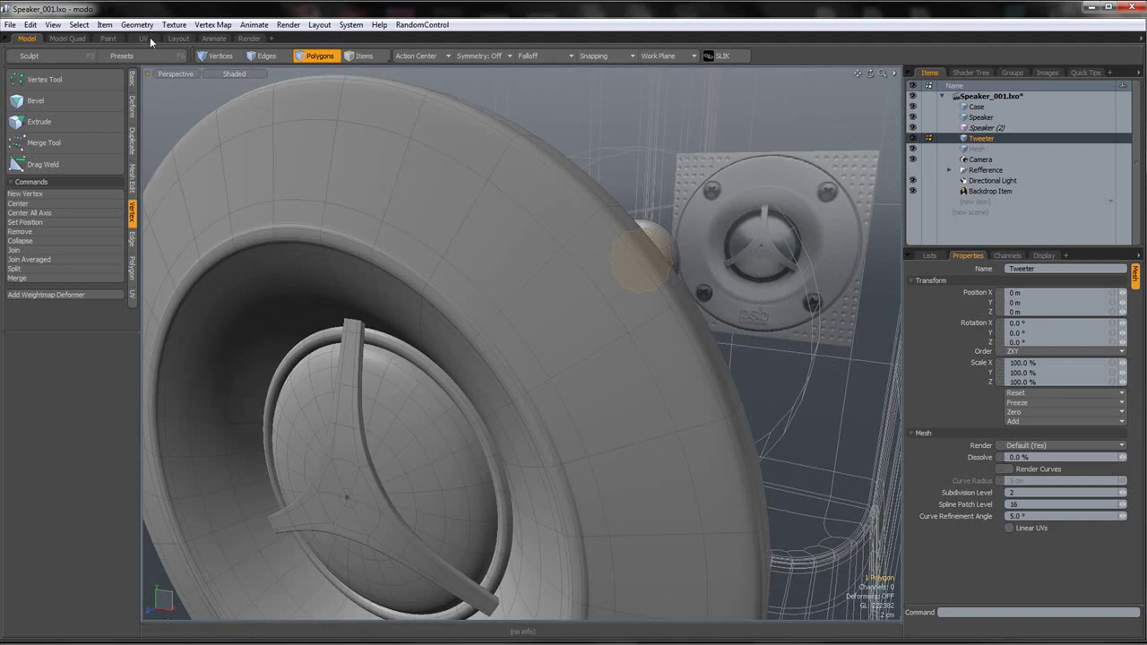
pyautogui.click(36, 27)
pyautogui.click(76, 128)
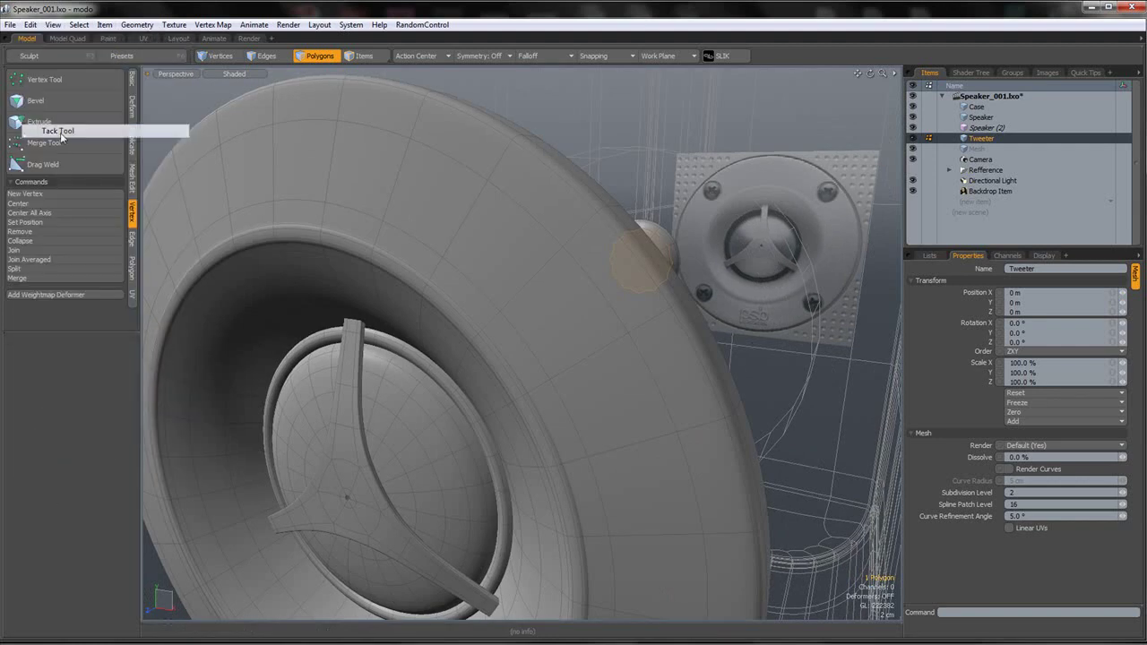
# - Try to tack the screw onto the tweeter ring over the reference screw in the front wireframe view, undoing the first placement
pyautogui.click(177, 74)
pyautogui.click(177, 43)
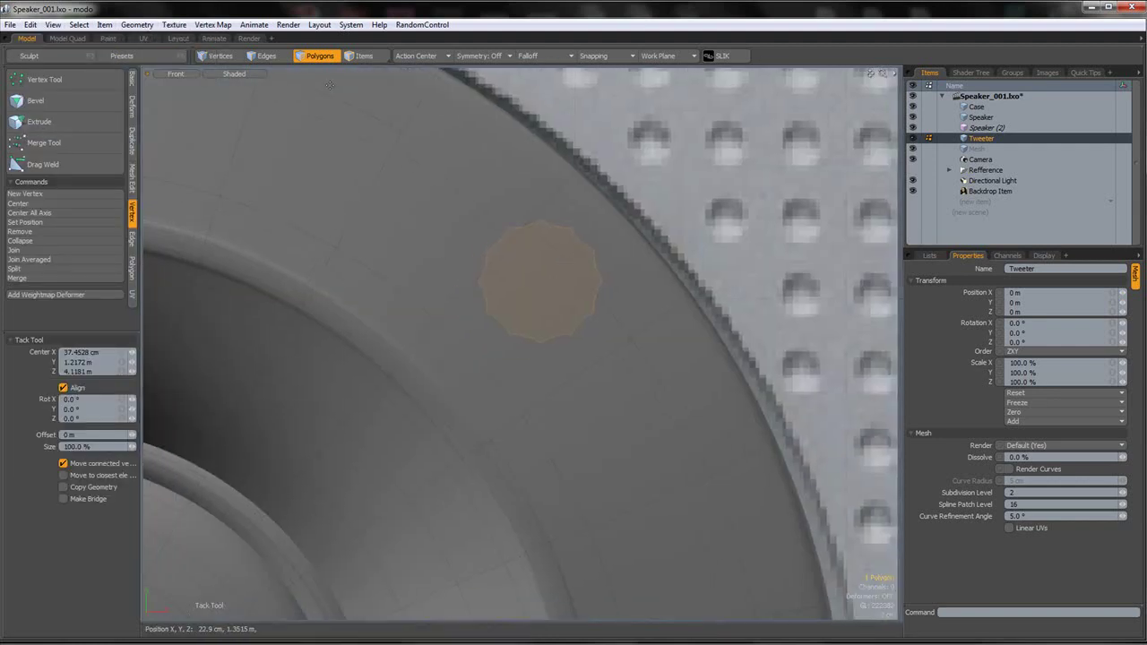
pyautogui.click(255, 77)
pyautogui.click(251, 45)
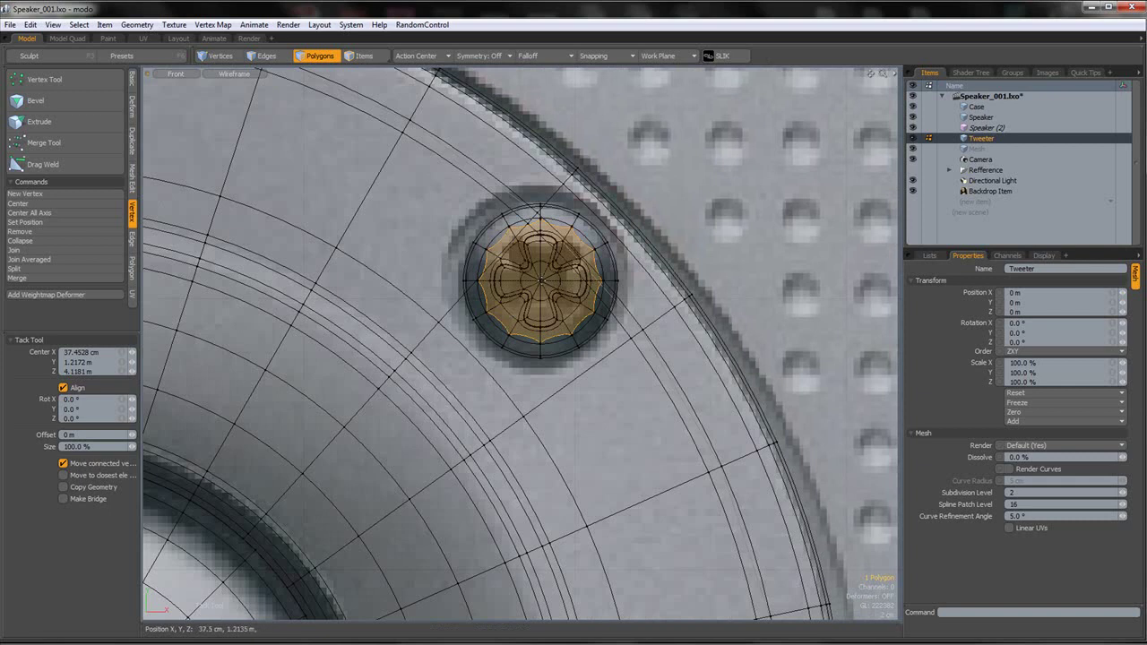
pyautogui.hotkey('ctrl', 'z')
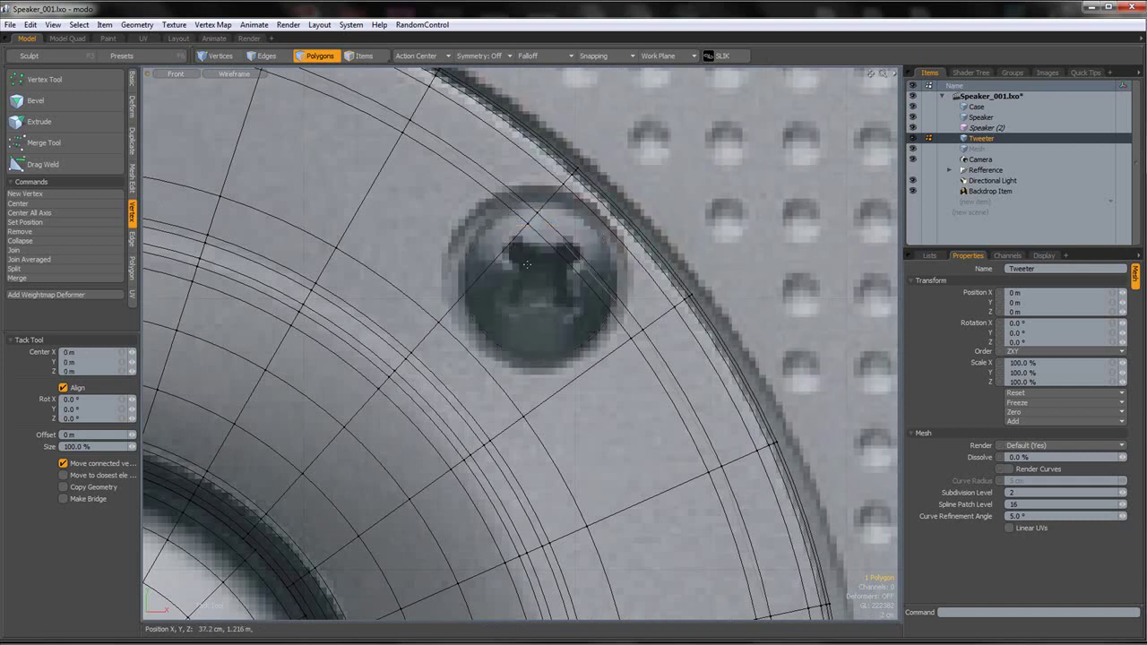
pyautogui.click(175, 73)
pyautogui.click(178, 43)
pyautogui.scroll(-3, 573, 205)
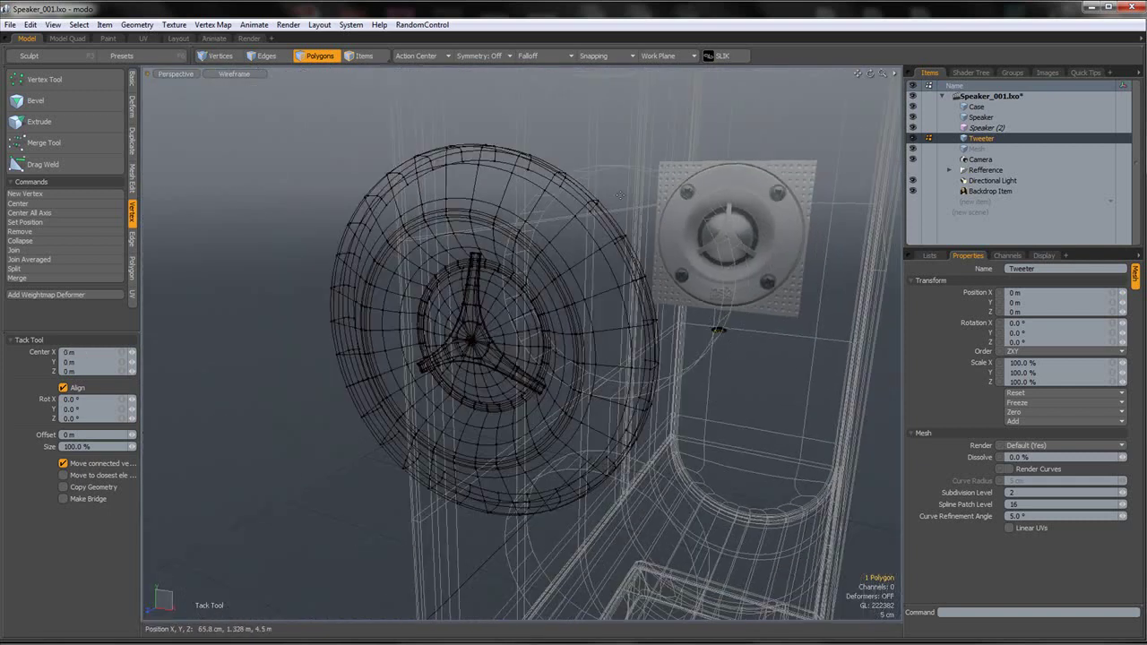
pyautogui.click(609, 217)
pyautogui.keyDown('alt'); pyautogui.moveTo(613, 218); pyautogui.dragTo(680, 225); pyautogui.keyUp('alt')
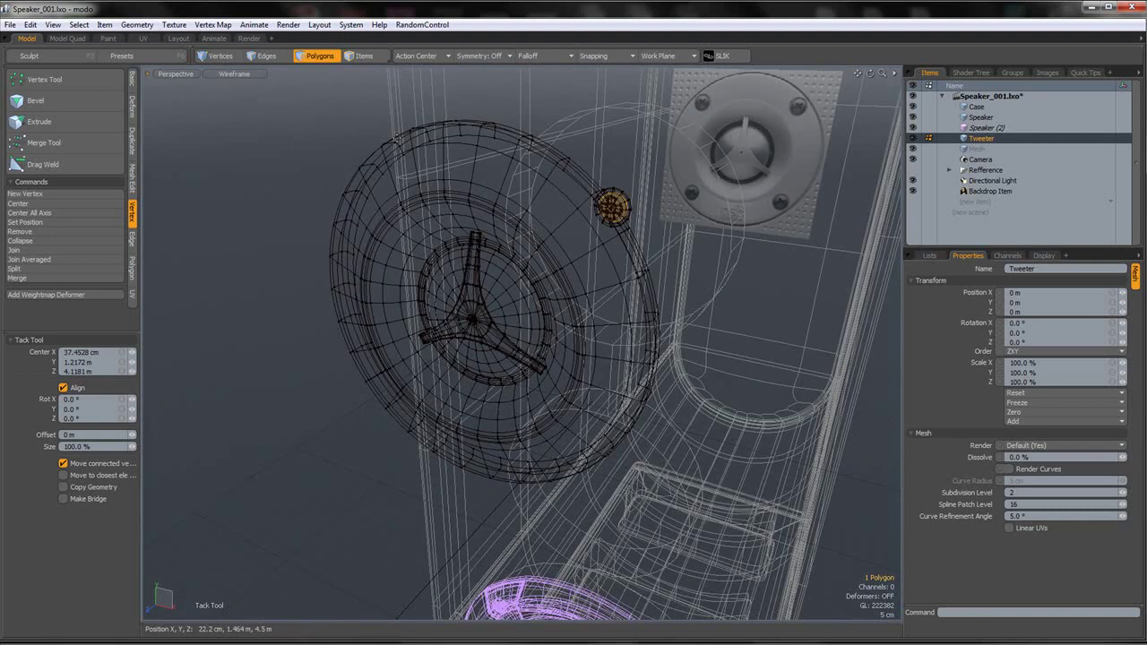
# - Tack the screw onto the front face of the tweeter ring at the upper-right reference screw, using a shaded front view
pyautogui.click(190, 74)
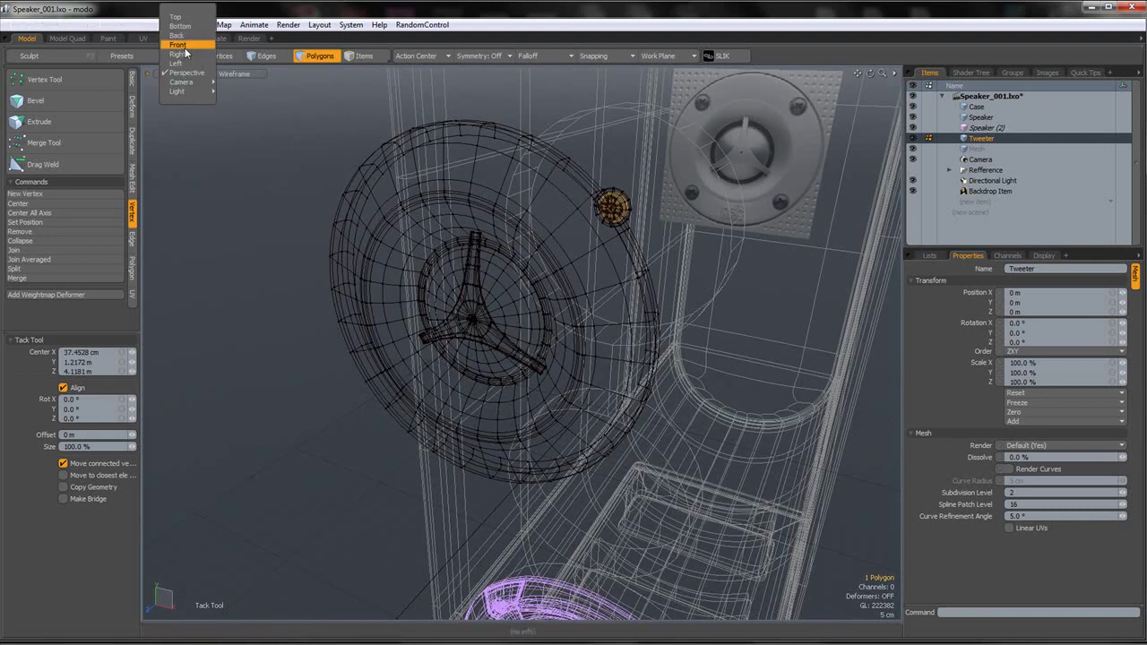
pyautogui.click(184, 46)
pyautogui.hotkey('shift', 'a')
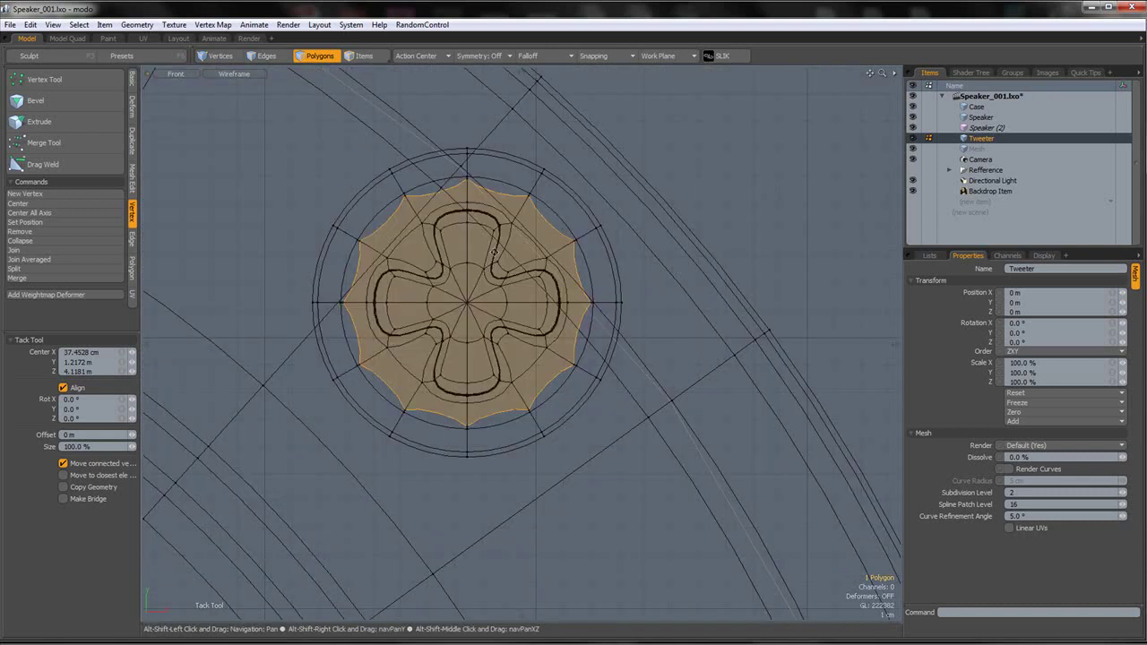
pyautogui.click(235, 73)
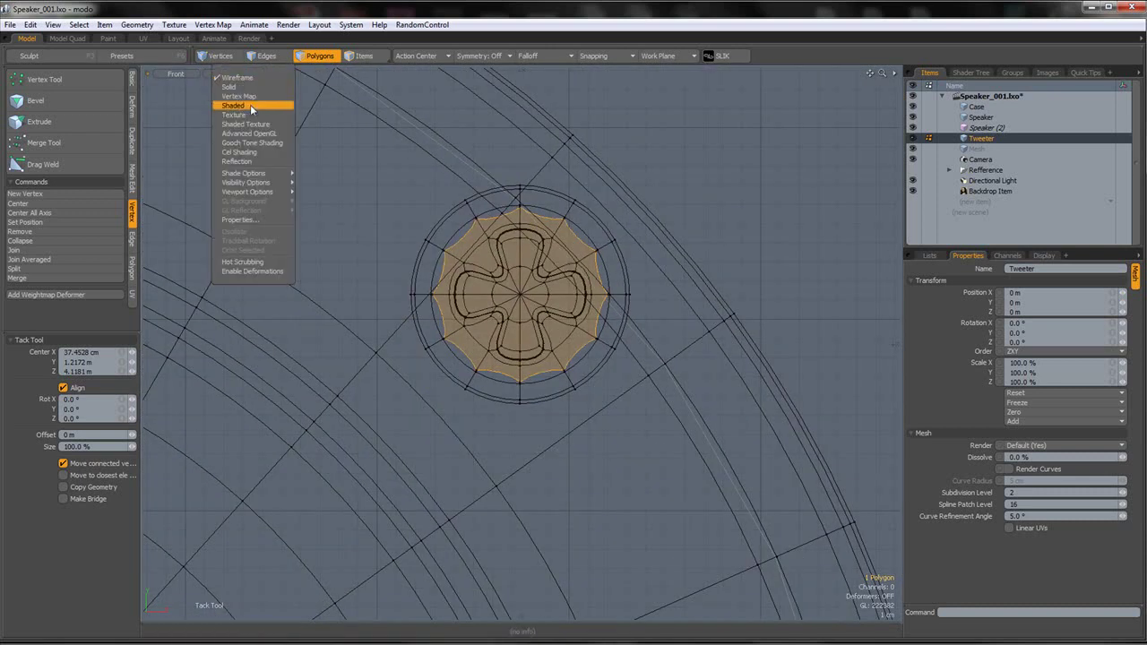
pyautogui.click(250, 106)
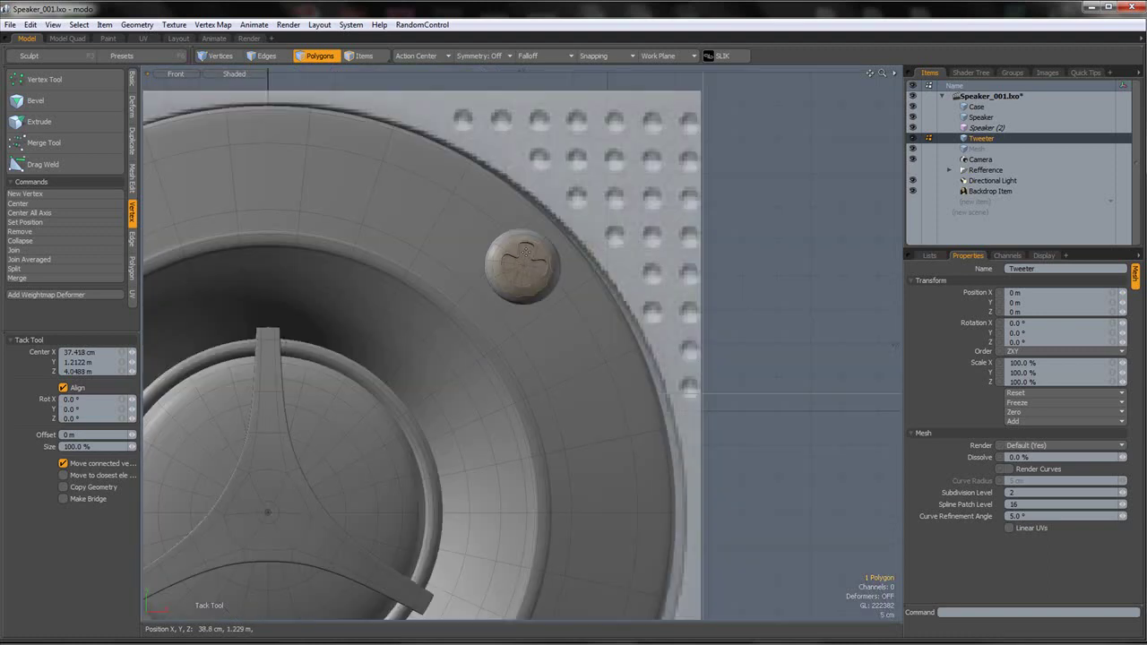
pyautogui.click(185, 77)
pyautogui.keyDown('alt'); pyautogui.moveTo(220, 122); pyautogui.dragTo(191, 145); pyautogui.keyUp('alt')
pyautogui.click(186, 76)
pyautogui.click(183, 100)
pyautogui.press('space')
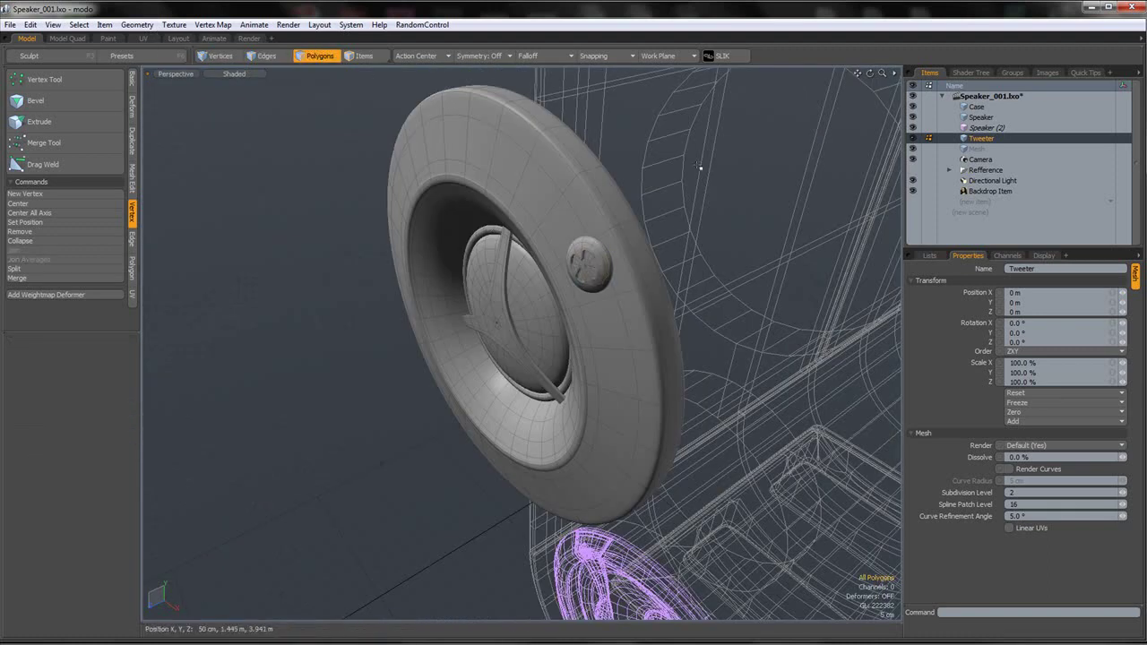
# - Isolate the screw, delete its back cap polygon and unhide the rest of the tweeter
pyautogui.scroll(2, 637, 248)
pyautogui.doubleClick(554, 278)
pyautogui.hotkey('shift', 'h')
pyautogui.click(717, 296)
pyautogui.keyDown('alt'); pyautogui.moveTo(717, 295); pyautogui.dragTo(822, 279); pyautogui.keyUp('alt')
pyautogui.click(643, 331)
pyautogui.press('Delete')
pyautogui.press('u')
# - Select the whole screw, set the action center to Local and push it slightly towards the ring along its own axis
pyautogui.doubleClick(553, 319)
pyautogui.keyDown('alt'); pyautogui.moveTo(553, 319); pyautogui.dragTo(488, 313); pyautogui.keyUp('alt')
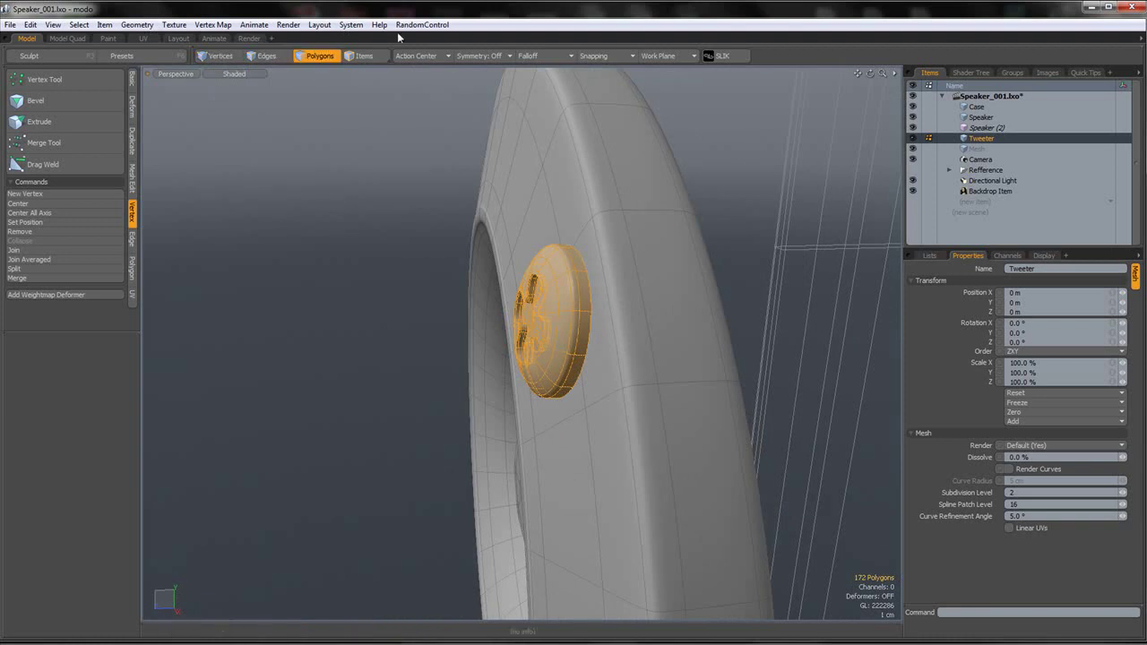
pyautogui.click(424, 56)
pyautogui.click(417, 132)
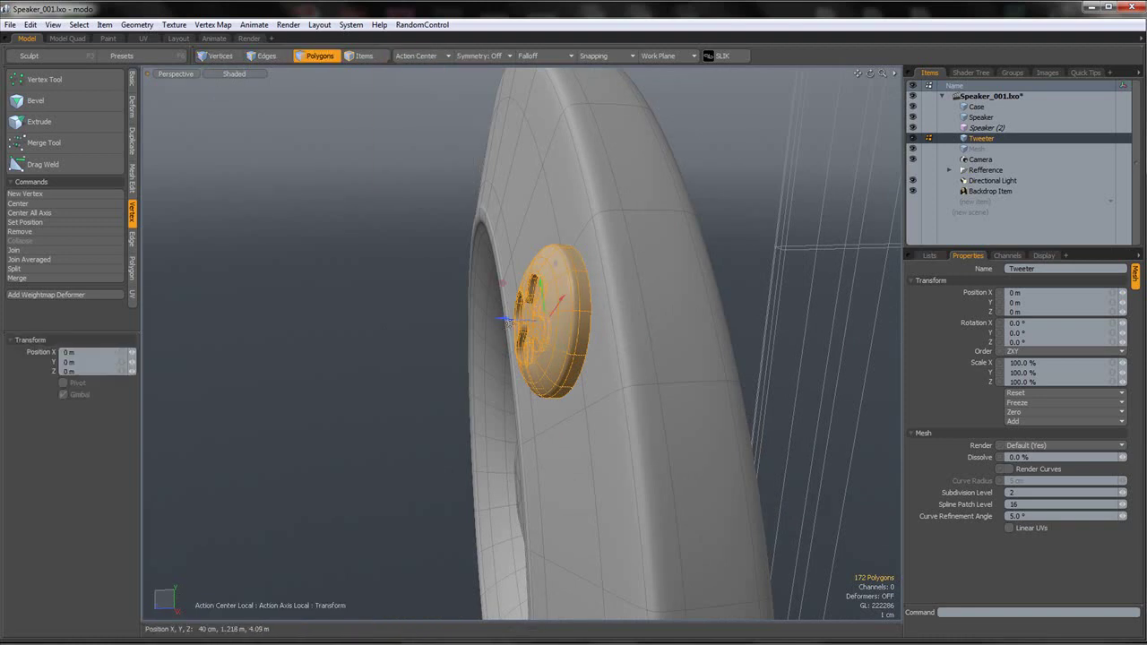
pyautogui.moveTo(515, 322); pyautogui.dragTo(521, 323)
pyautogui.press('q')
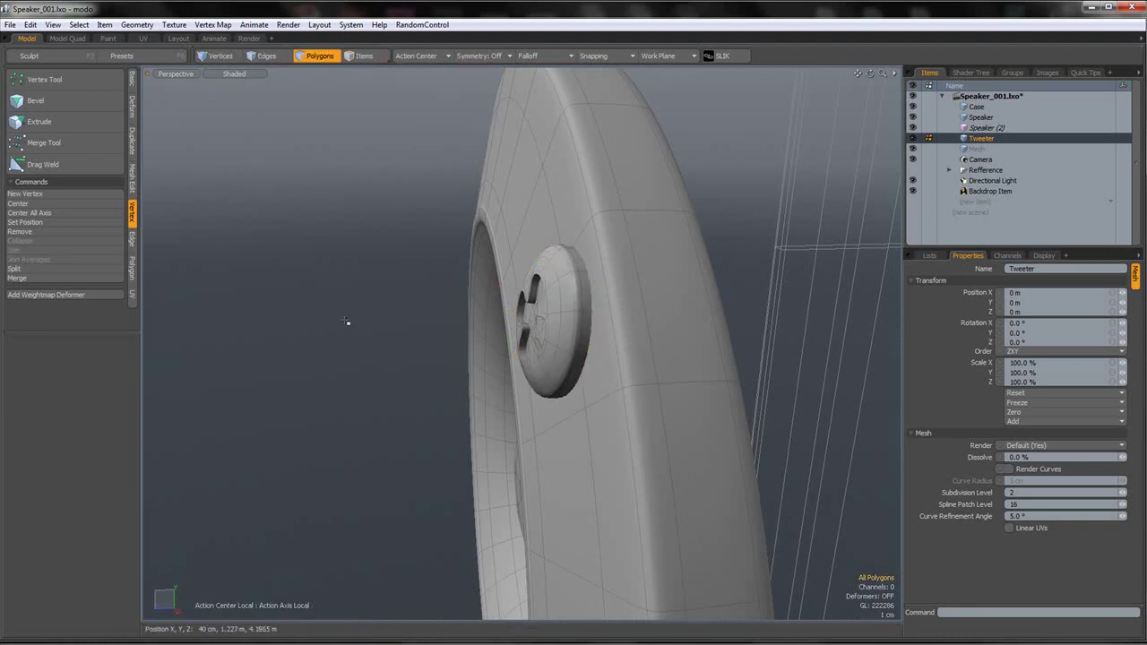
# - Select the whole screw again and show the tweeter in the front view
pyautogui.keyDown('alt'); pyautogui.moveTo(361, 319); pyautogui.dragTo(493, 312); pyautogui.keyUp('alt')
pyautogui.keyDown('ctrl'); pyautogui.keyDown('alt'); pyautogui.moveTo(525, 274); pyautogui.dragTo(448, 292); pyautogui.keyUp('alt'); pyautogui.keyUp('ctrl')
pyautogui.keyDown('alt'); pyautogui.keyDown('shift'); pyautogui.moveTo(448, 291); pyautogui.dragTo(619, 205); pyautogui.keyUp('shift'); pyautogui.keyUp('alt')
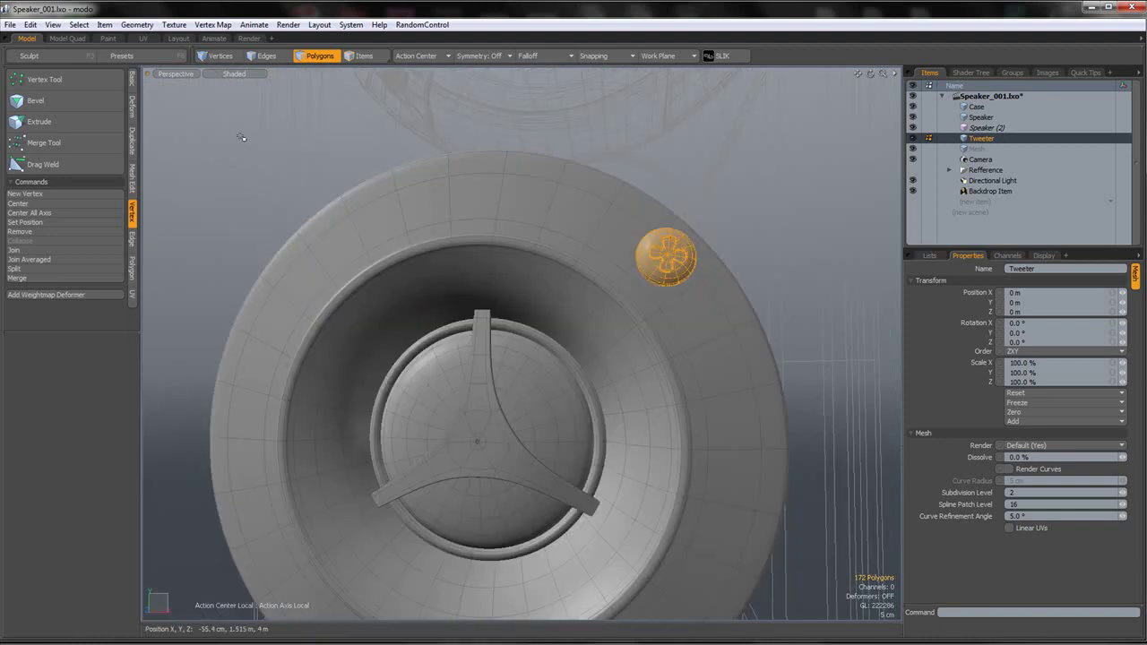
pyautogui.click(187, 75)
pyautogui.click(184, 45)
pyautogui.keyDown('alt'); pyautogui.keyDown('shift'); pyautogui.moveTo(440, 387); pyautogui.dragTo(568, 267); pyautogui.keyUp('shift'); pyautogui.keyUp('alt')
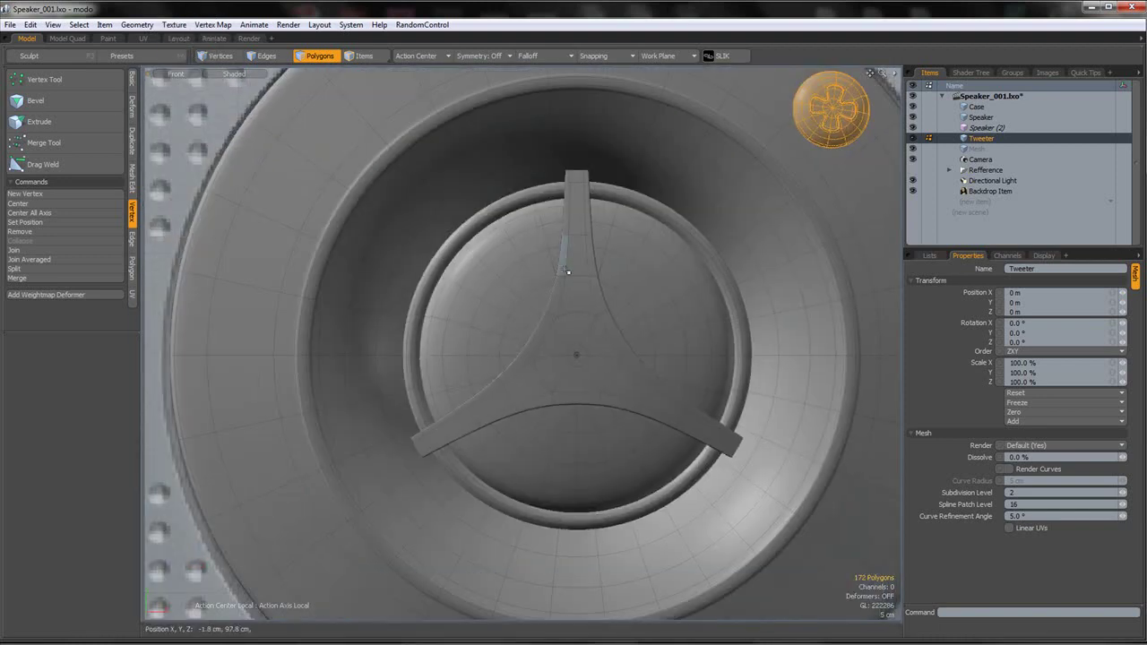
# - Try a Radial Array of the screw around the tweeter's center with the Local action center
pyautogui.click(132, 141)
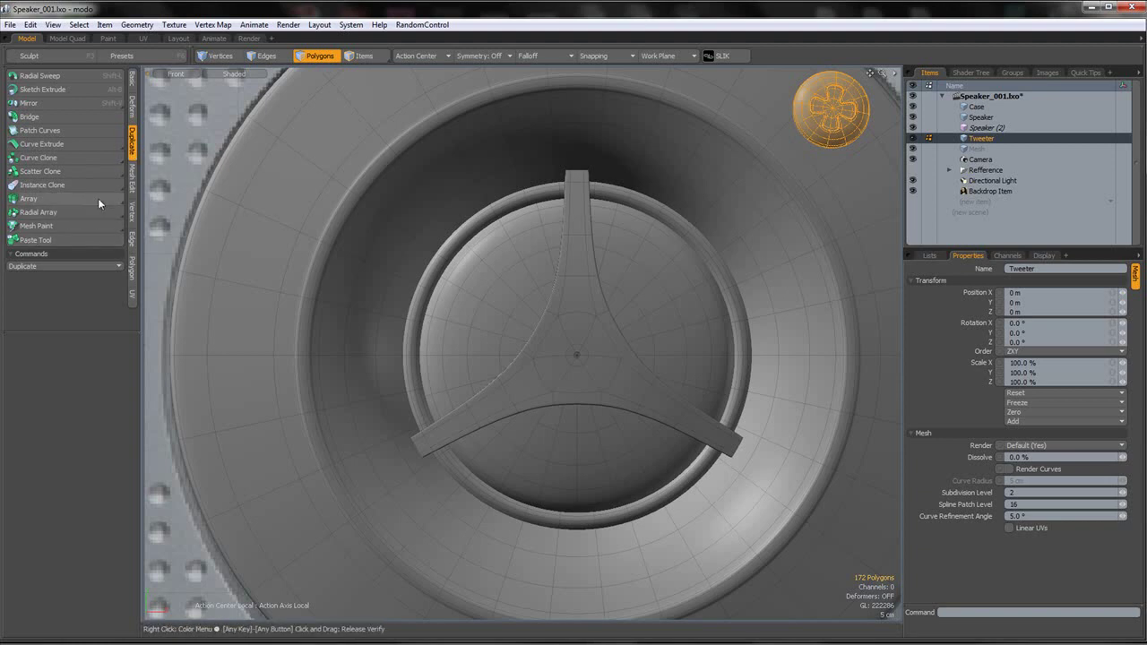
pyautogui.click(54, 213)
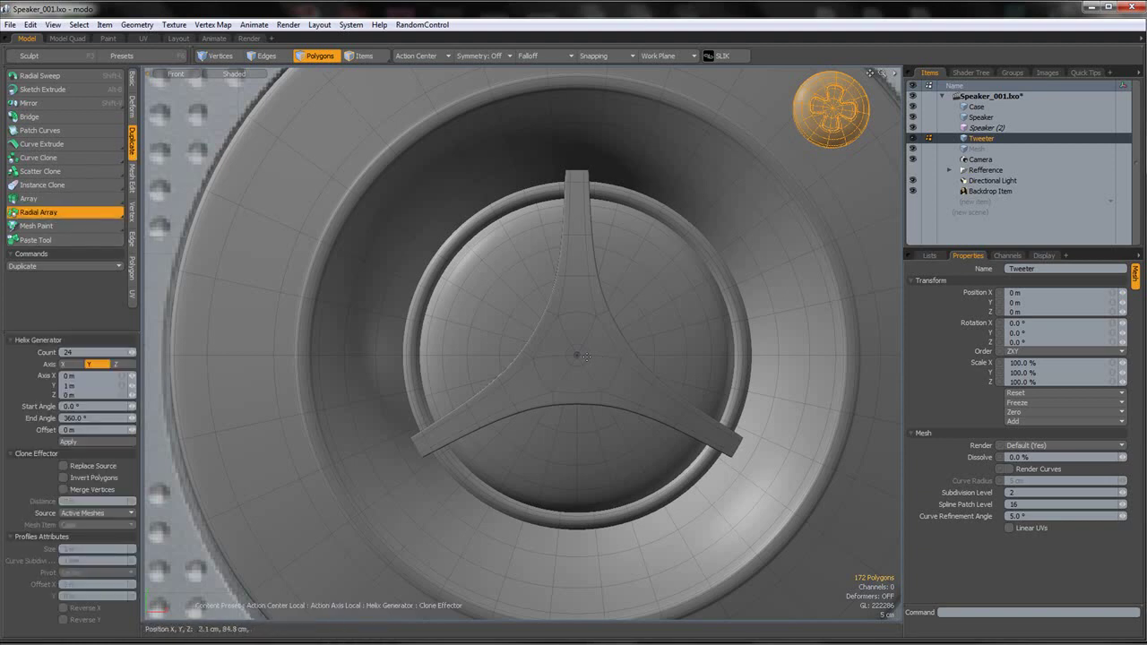
pyautogui.scroll(10, 597, 357)
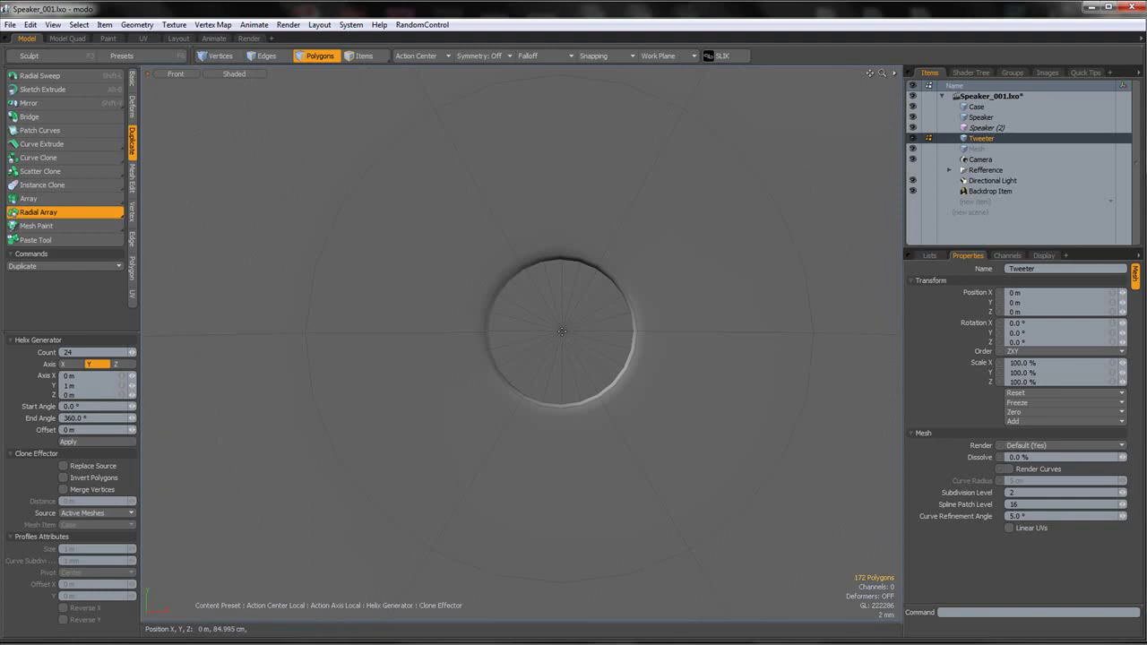
pyautogui.click(561, 330)
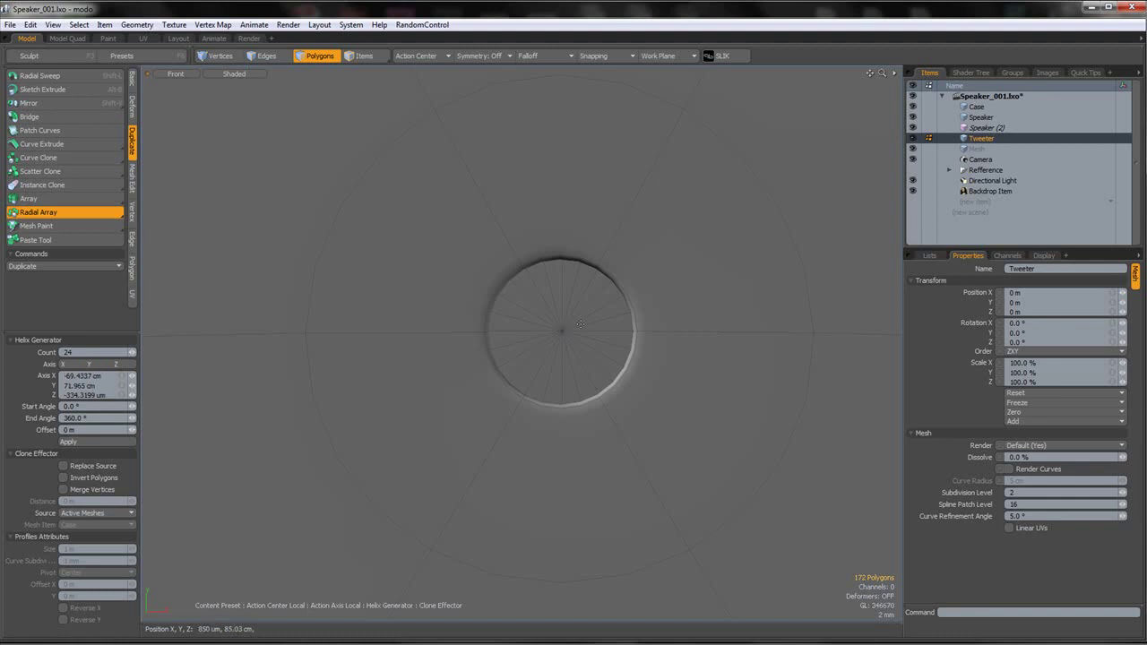
pyautogui.scroll(-10, 591, 320)
pyautogui.scroll(-2, 609, 323)
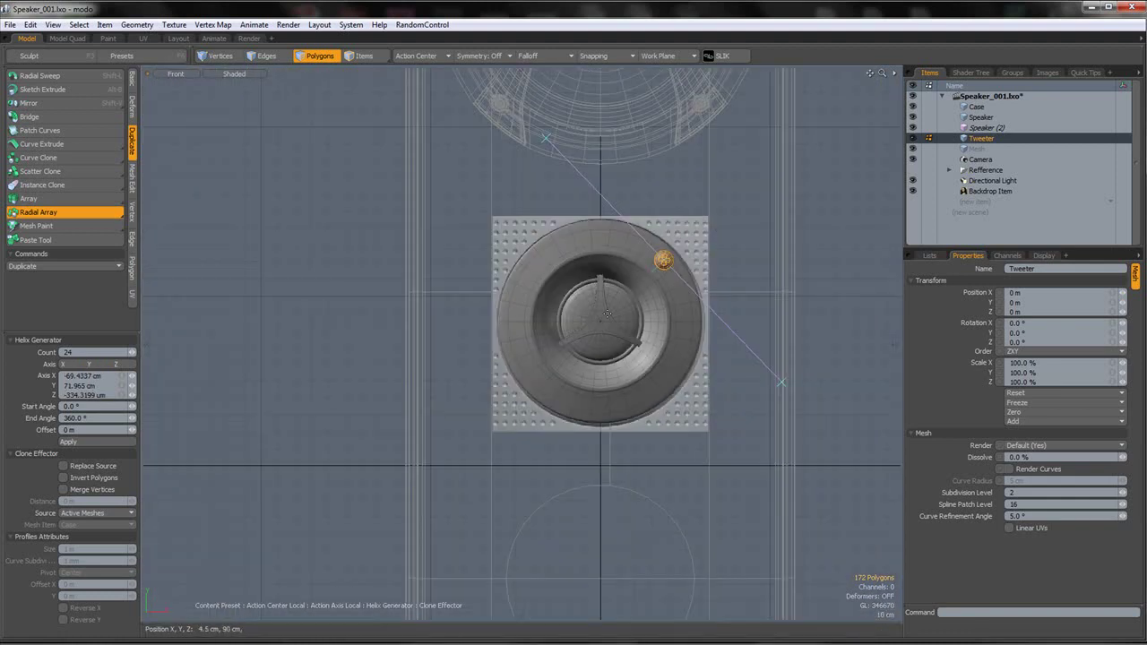
pyautogui.press('space')
# - Set the action center to Automatic and place a Radial Array of the screw around the tweeter's center on the Z axis
pyautogui.click(426, 55)
pyautogui.click(421, 66)
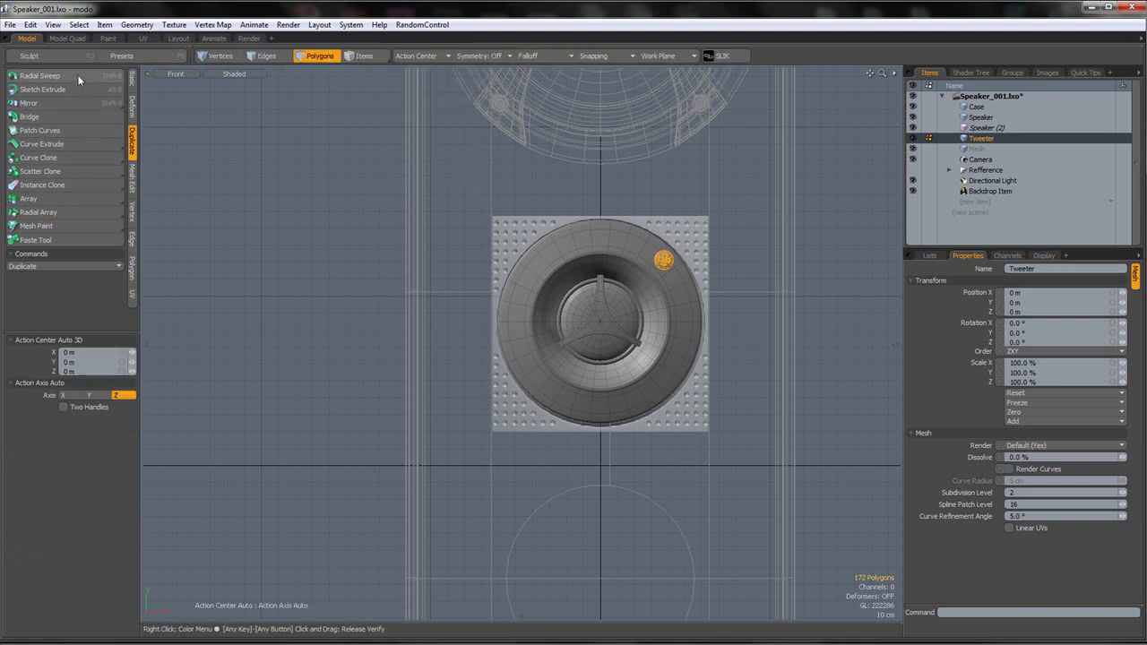
pyautogui.click(39, 212)
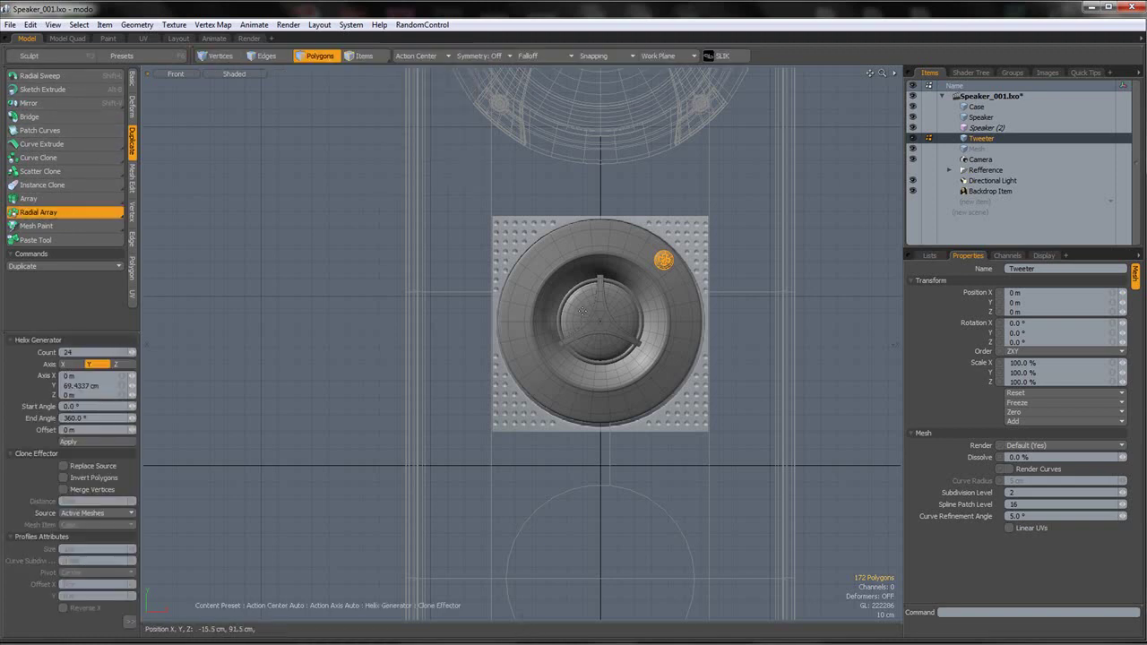
pyautogui.scroll(6, 592, 339)
pyautogui.scroll(3, 592, 338)
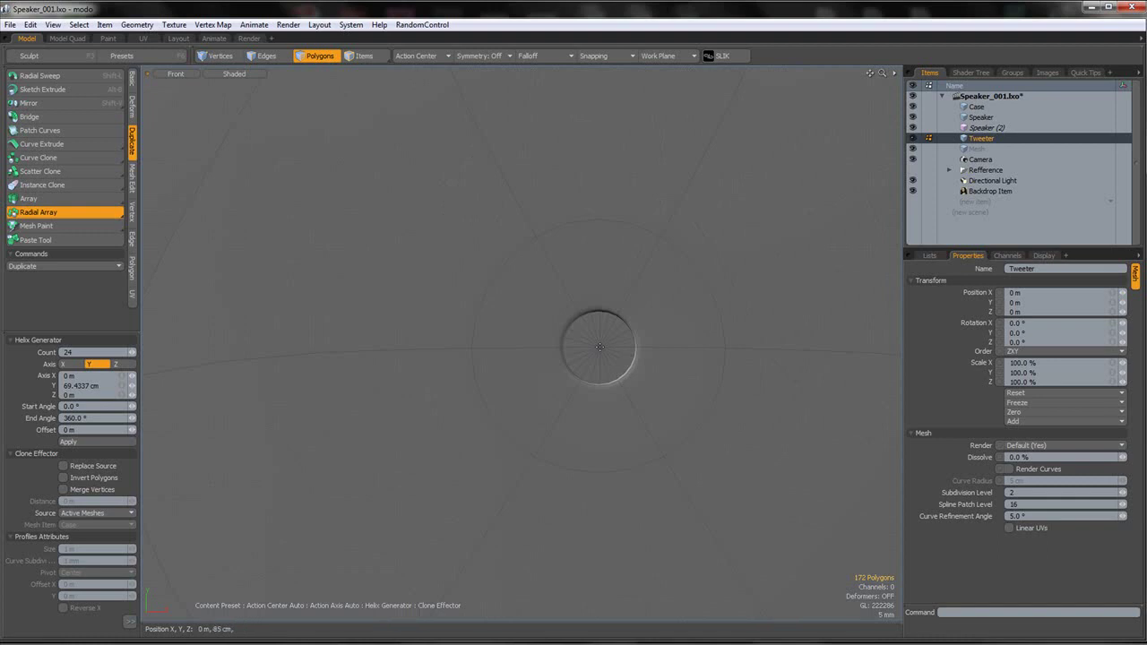
pyautogui.scroll(-9, 580, 338)
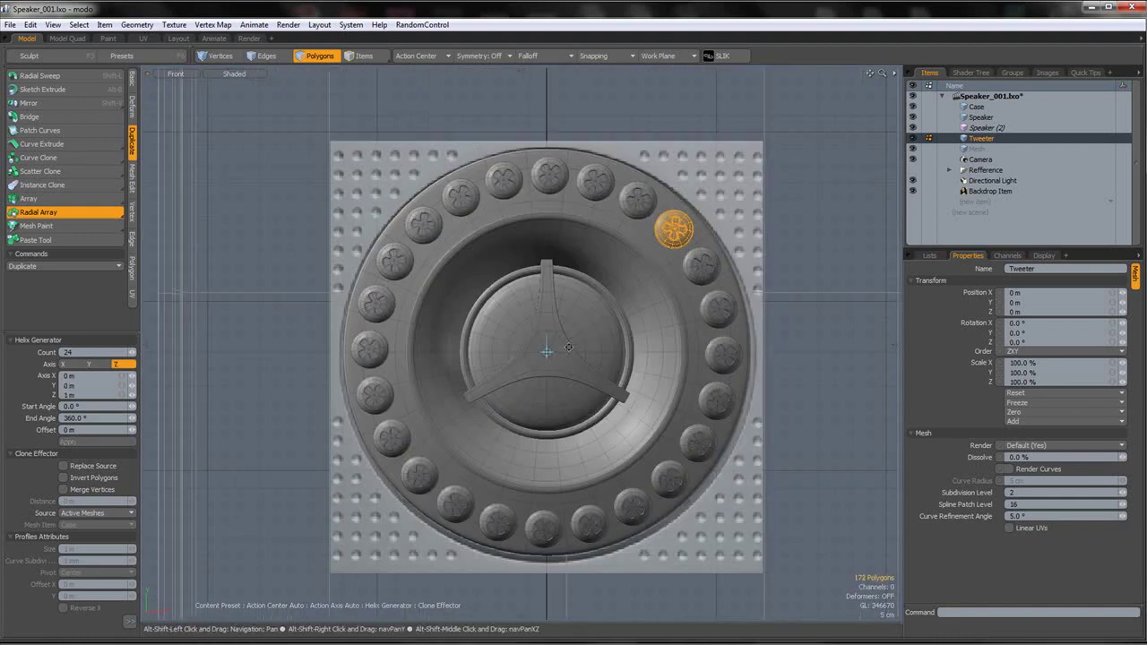
# - Set the radial array's count to 4, finish it and return to the perspective view
pyautogui.click(67, 352)
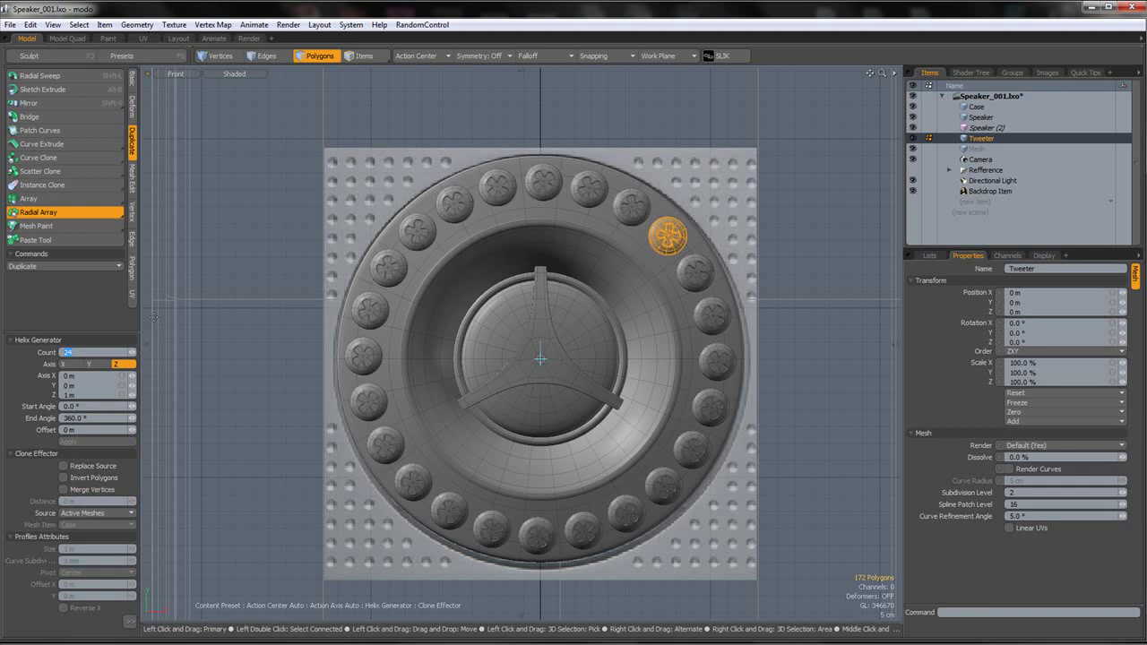
pyautogui.press('Return')
pyautogui.press('space')
pyautogui.click(205, 82)
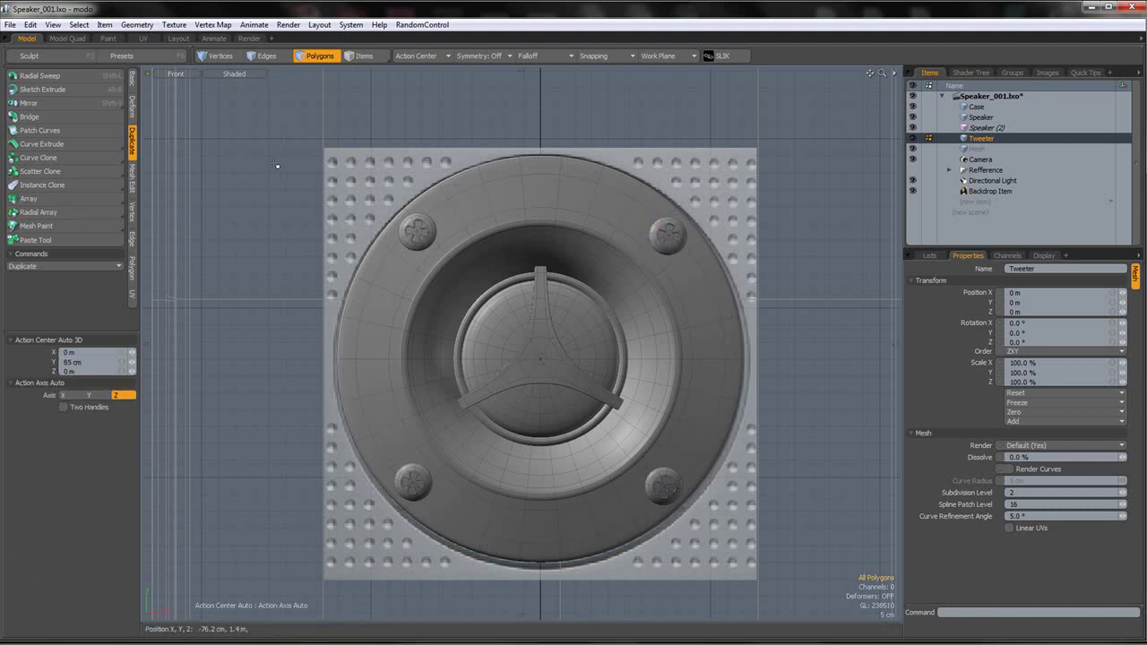
pyautogui.click(198, 76)
pyautogui.click(198, 106)
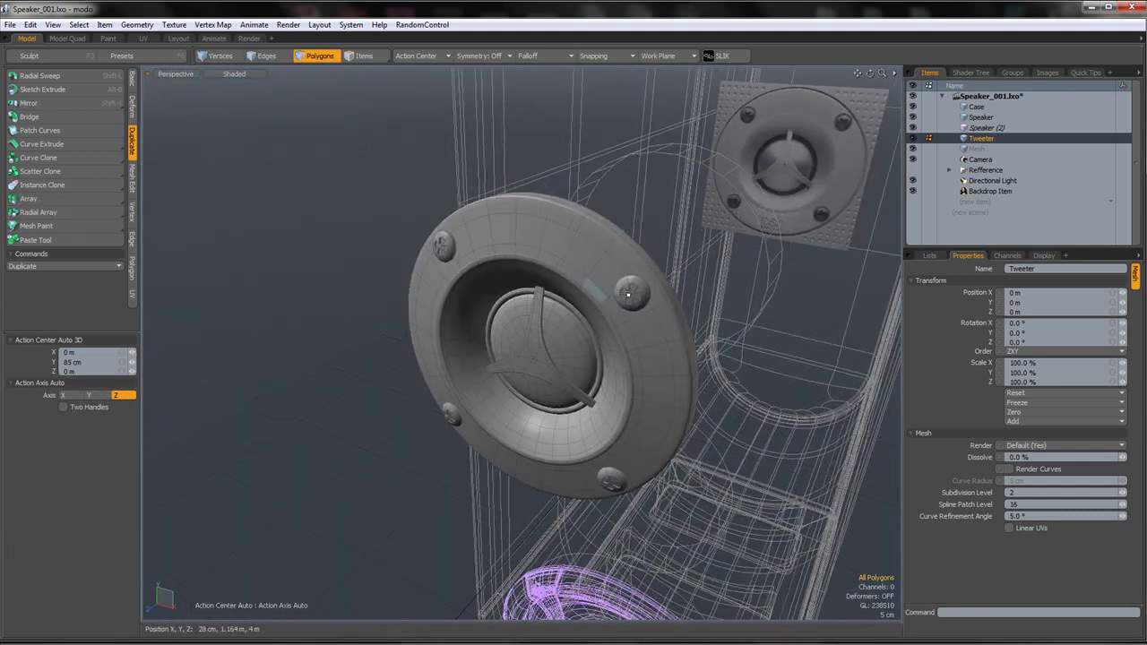
# - Select the whole upper-right screw, set the action center to Local and rotate the screw about its own axis
pyautogui.scroll(2, 626, 286)
pyautogui.scroll(-2, 626, 286)
pyautogui.keyDown('alt'); pyautogui.moveTo(627, 286); pyautogui.dragTo(557, 265); pyautogui.keyUp('alt')
pyautogui.scroll(3, 671, 278)
pyautogui.doubleClick(614, 275)
pyautogui.click(423, 55)
pyautogui.click(417, 123)
pyautogui.press('e')
pyautogui.keyDown('alt'); pyautogui.moveTo(636, 256); pyautogui.dragTo(654, 301); pyautogui.keyUp('alt')
pyautogui.press('space')
# - Select all connected polygons of the lower-left screw and rotate it about its own axis
pyautogui.keyDown('alt'); pyautogui.keyDown('shift'); pyautogui.moveTo(527, 382); pyautogui.dragTo(494, 382); pyautogui.keyUp('shift'); pyautogui.keyUp('alt')
pyautogui.click(352, 481)
pyautogui.press('e')
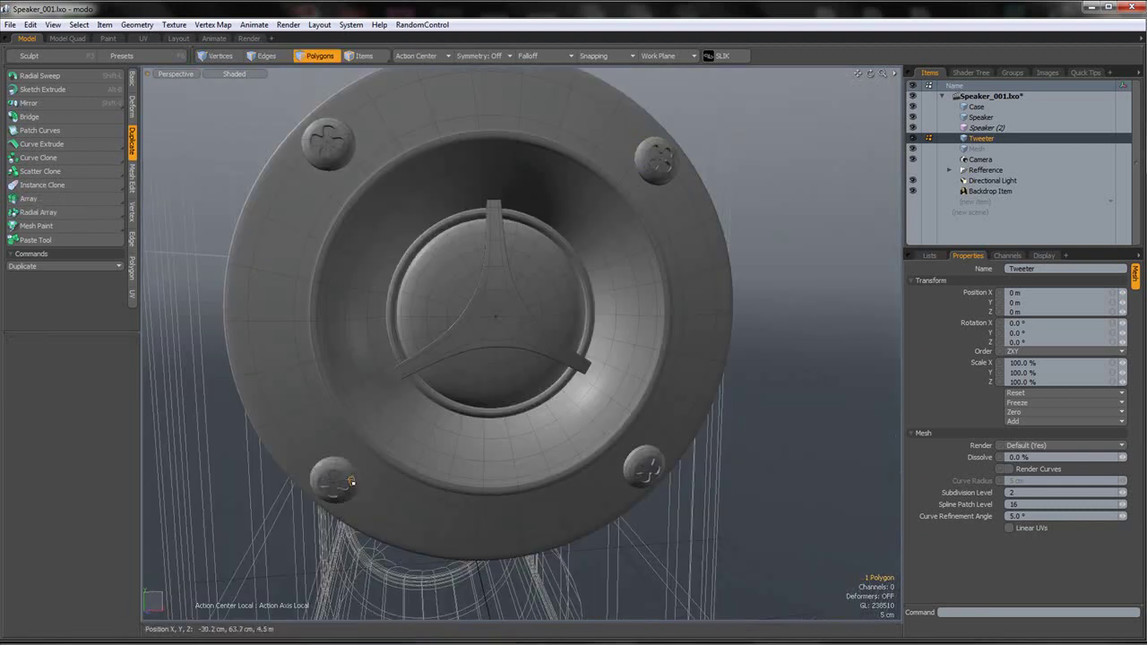
pyautogui.press('space')
pyautogui.press(']')
pyautogui.press('e')
pyautogui.moveTo(368, 461); pyautogui.dragTo(376, 489)
pyautogui.press('space')
# - Select the whole lower-right screw, adjust its rotation about its own axis and clear the selection
pyautogui.doubleClick(636, 459)
pyautogui.press('e')
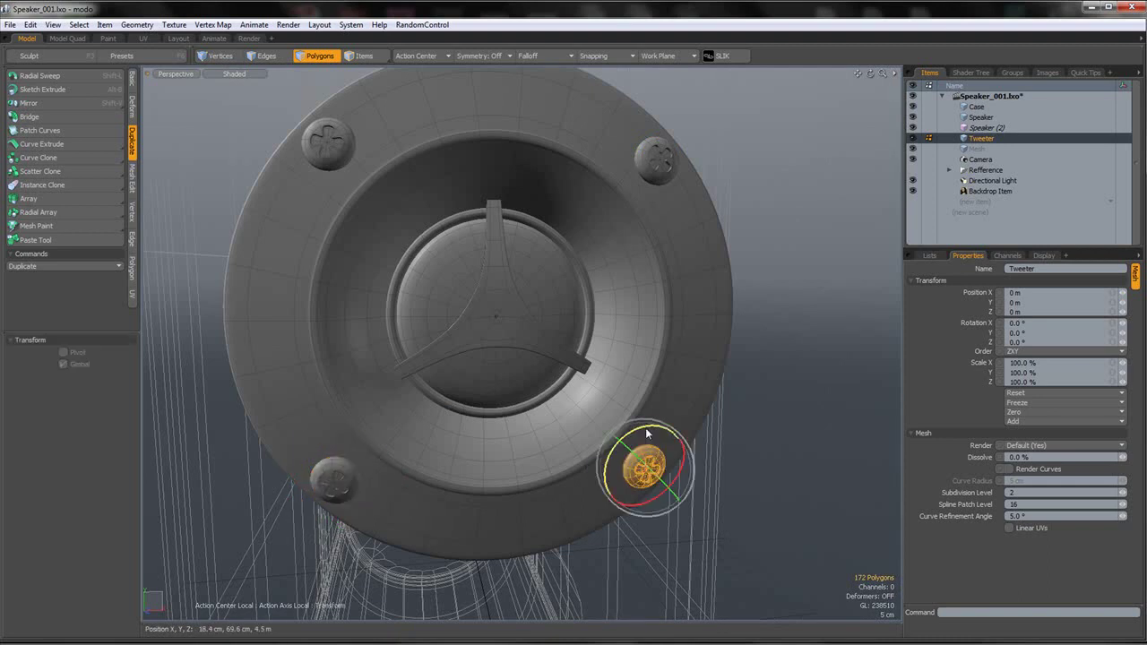
pyautogui.press('space')
pyautogui.click(789, 413)
pyautogui.scroll(-2, 784, 405)
pyautogui.keyDown('alt'); pyautogui.moveTo(780, 402); pyautogui.dragTo(667, 416); pyautogui.keyUp('alt')
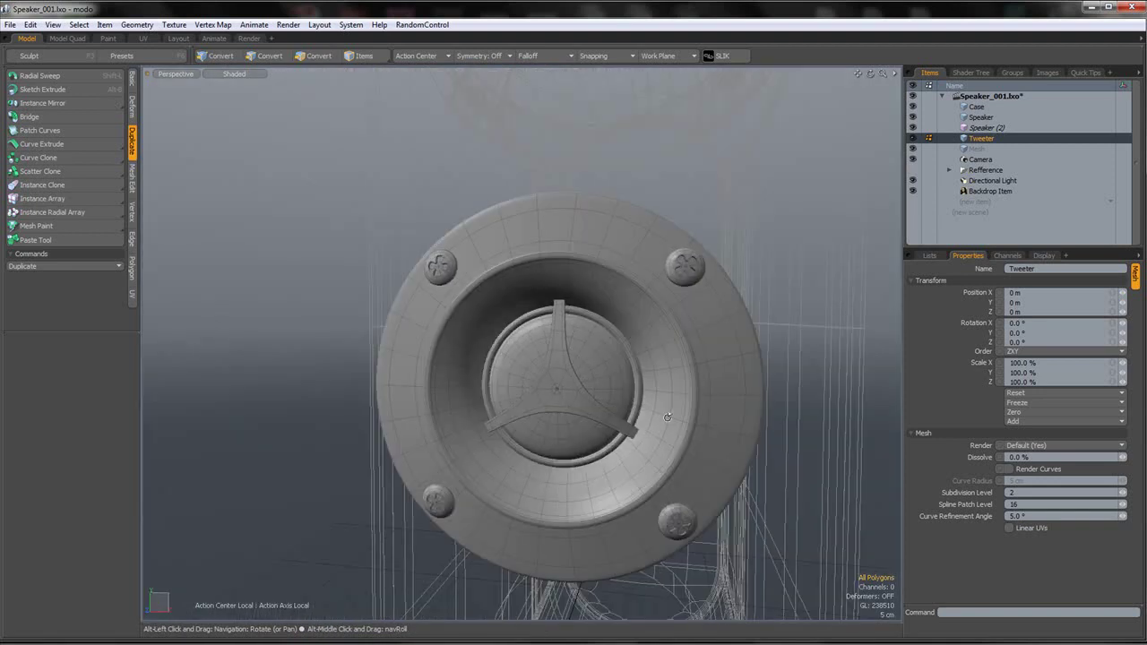
pyautogui.press('3')
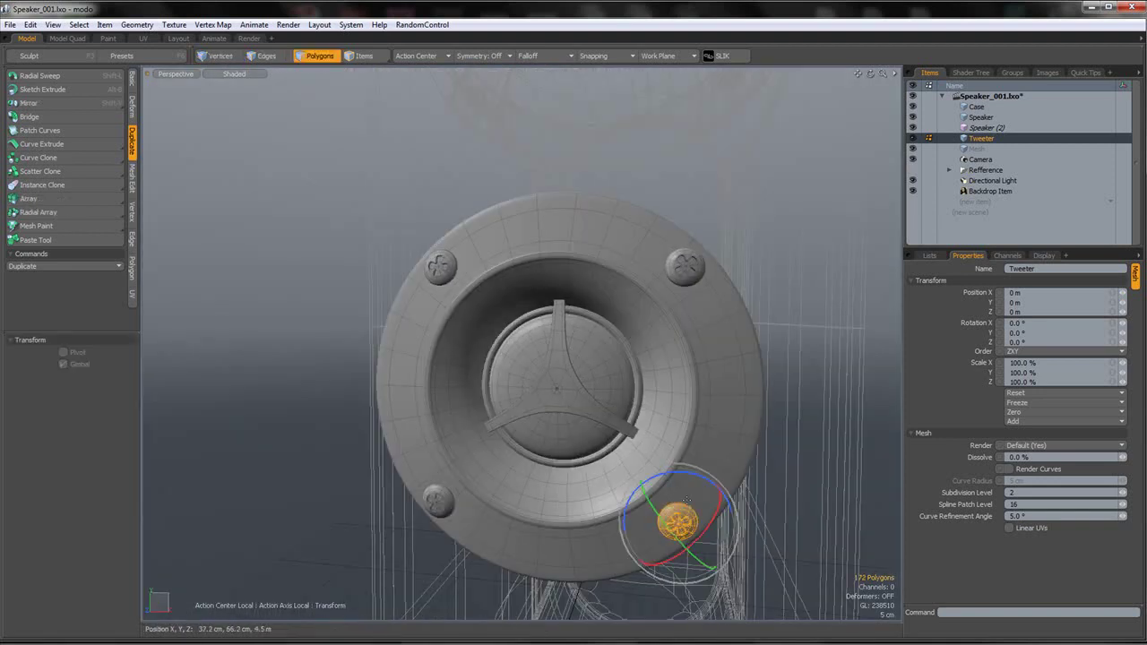
pyautogui.press('e')
pyautogui.press('space')
pyautogui.press('Escape')
pyautogui.moveTo(673, 358)
pyautogui.keyDown('alt'); pyautogui.mouseDown()
pyautogui.moveTo(720, 477)
pyautogui.moveTo(686, 379)
pyautogui.moveTo(522, 481)
pyautogui.moveTo(593, 466)
pyautogui.moveTo(391, 417)
pyautogui.moveTo(483, 446)
pyautogui.moveTo(581, 351)
pyautogui.mouseUp(); pyautogui.keyUp('alt')
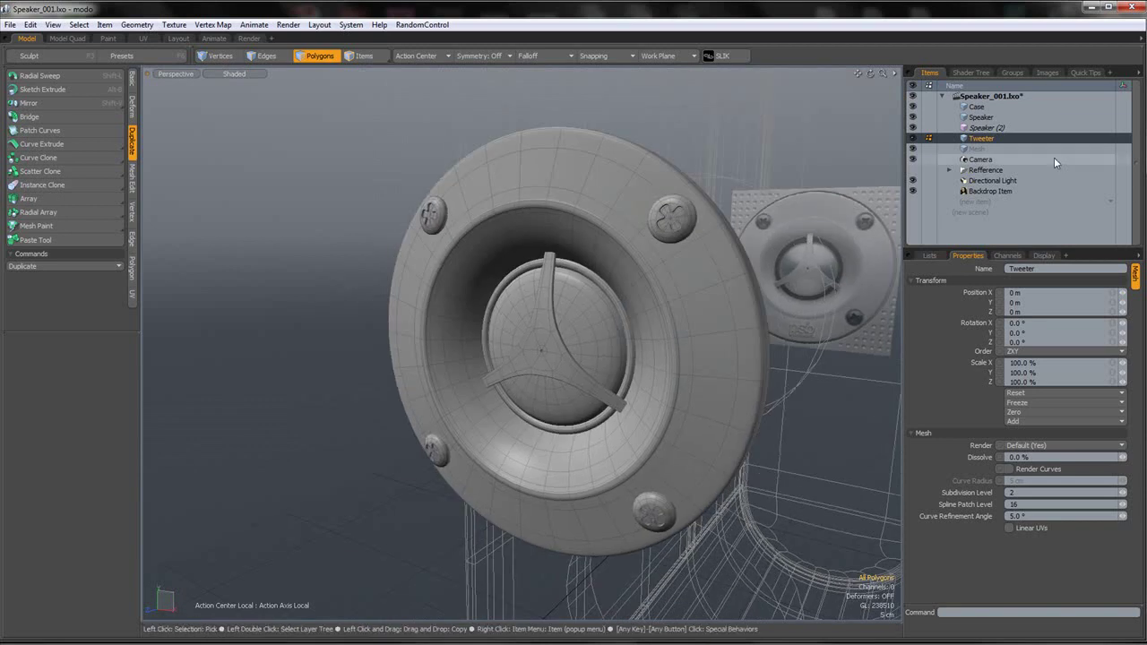
pyautogui.keyDown('ctrl'); pyautogui.click(985, 108); pyautogui.keyUp('ctrl')
pyautogui.click(990, 139)
pyautogui.keyDown('alt'); pyautogui.moveTo(661, 289); pyautogui.dragTo(625, 305); pyautogui.keyUp('alt')
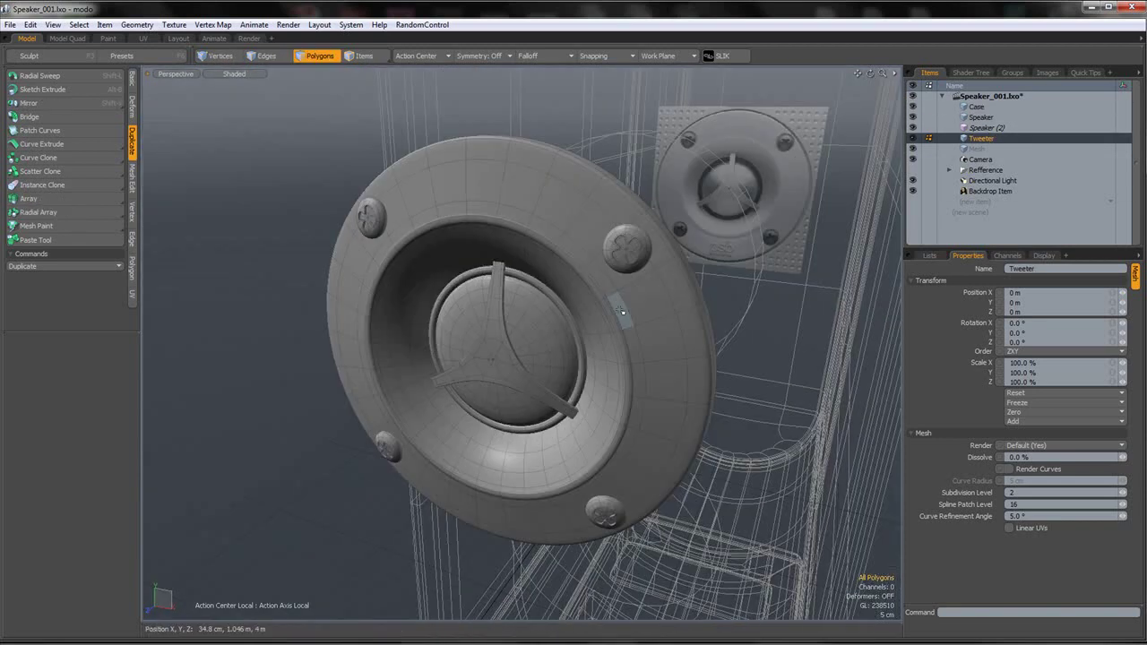
# - Switch the viewport to wireframe, lasso-select the whole tweeter and clear the selection
pyautogui.click(251, 75)
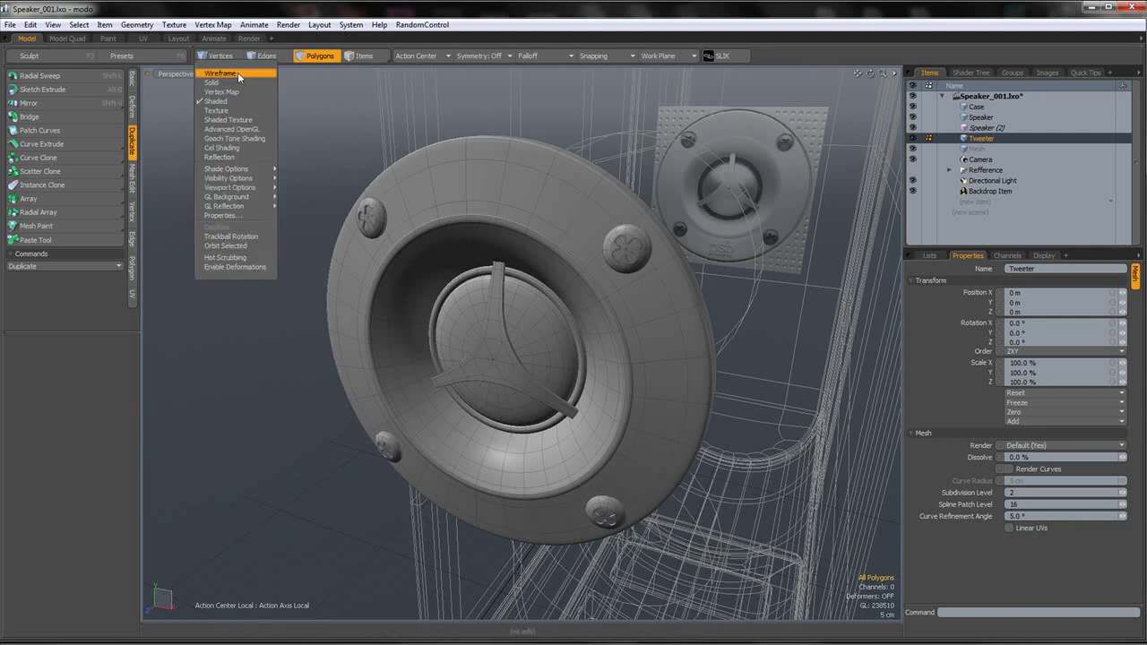
pyautogui.click(240, 78)
pyautogui.scroll(-4, 240, 79)
pyautogui.keyDown('alt'); pyautogui.keyDown('shift'); pyautogui.moveTo(240, 82); pyautogui.dragTo(256, 154); pyautogui.keyUp('shift'); pyautogui.keyUp('alt')
pyautogui.moveTo(234, 147); pyautogui.dragTo(808, 599, button='right')
pyautogui.moveTo(629, 385)
pyautogui.keyDown('alt'); pyautogui.mouseDown()
pyautogui.moveTo(598, 373)
pyautogui.moveTo(641, 384)
pyautogui.mouseUp(); pyautogui.keyUp('alt')
pyautogui.keyDown('alt'); pyautogui.moveTo(573, 314); pyautogui.dragTo(591, 350); pyautogui.keyUp('alt')
pyautogui.click(340, 170)
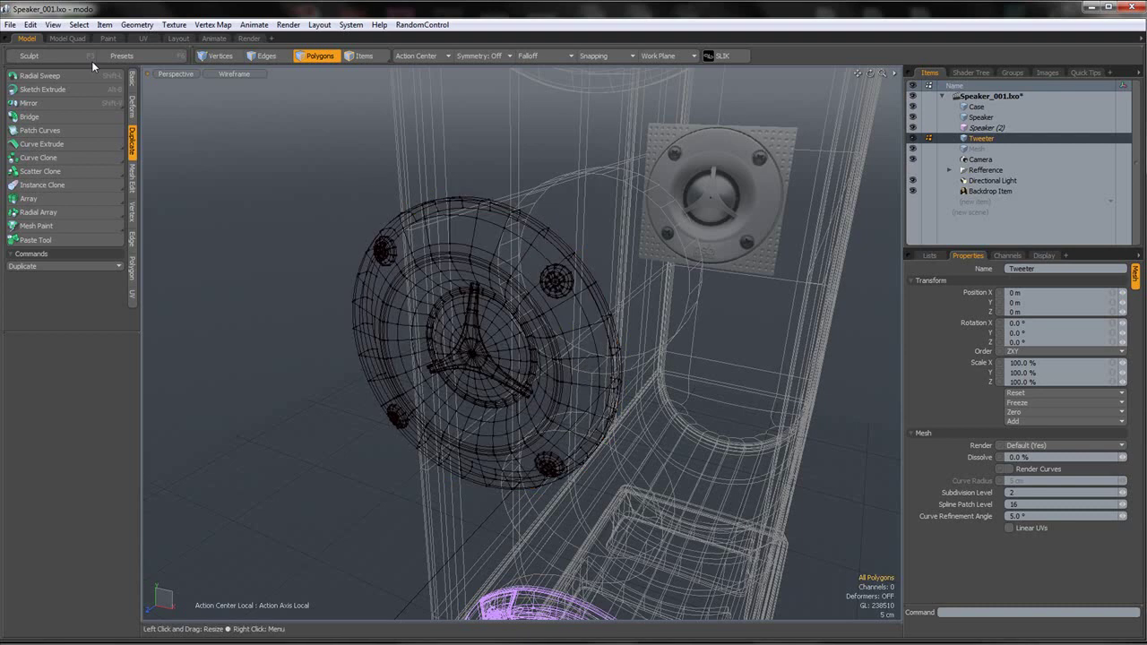
# - Select all polygons of the Tweeter item and set the viewport to Shaded
pyautogui.click(79, 25)
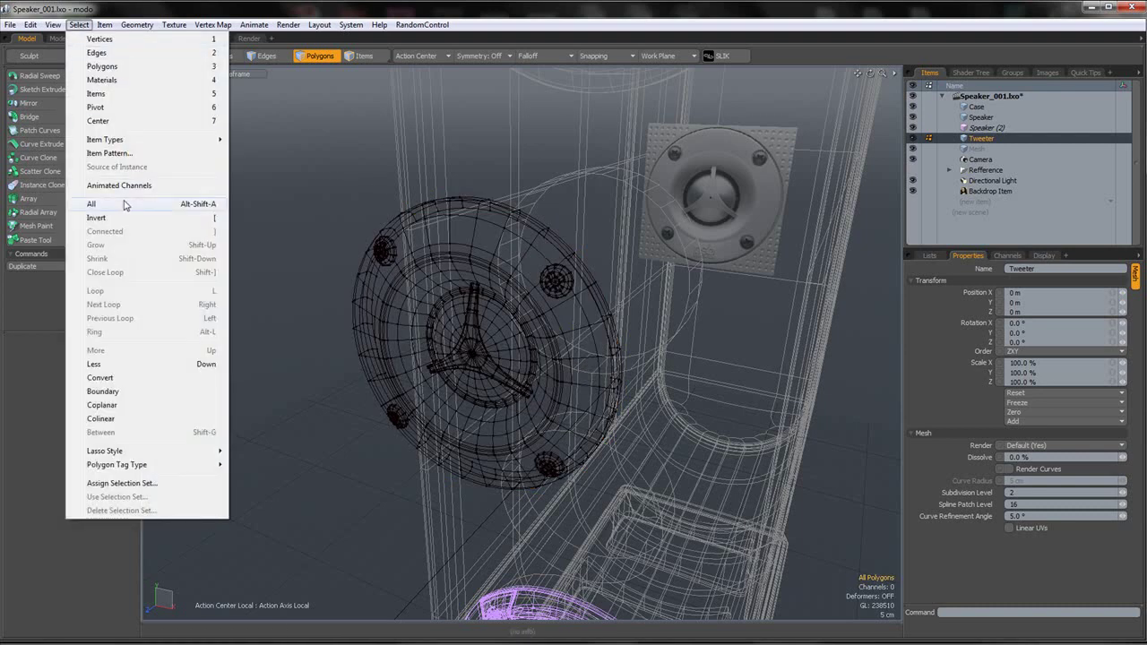
pyautogui.click(334, 198)
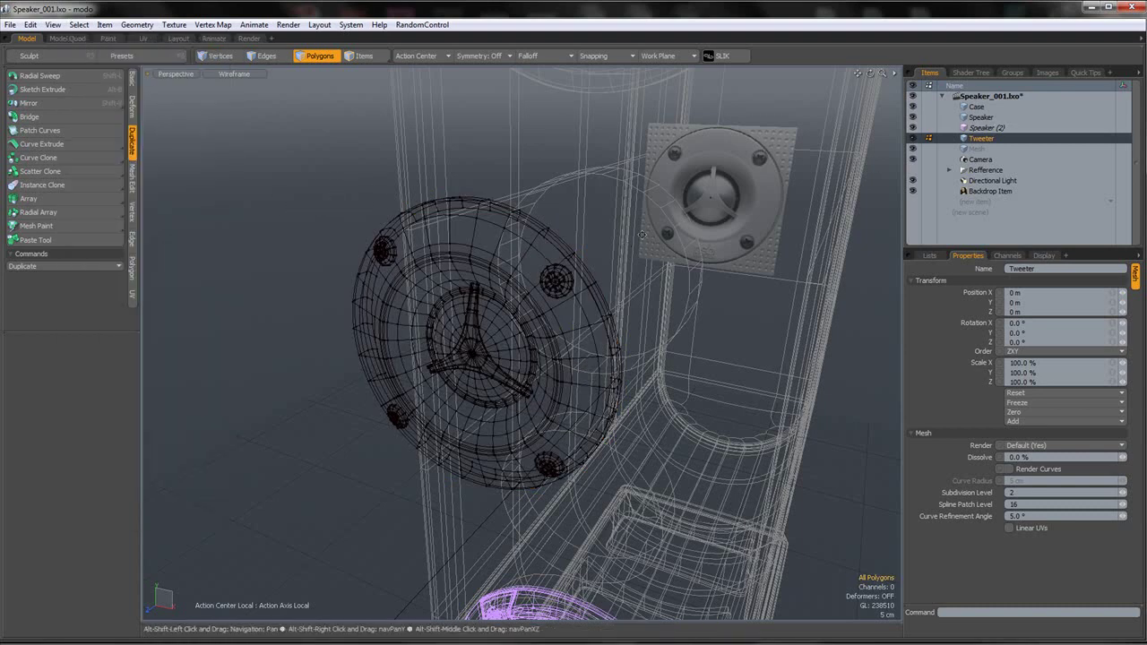
pyautogui.doubleClick(983, 138)
pyautogui.click(254, 76)
pyautogui.click(253, 101)
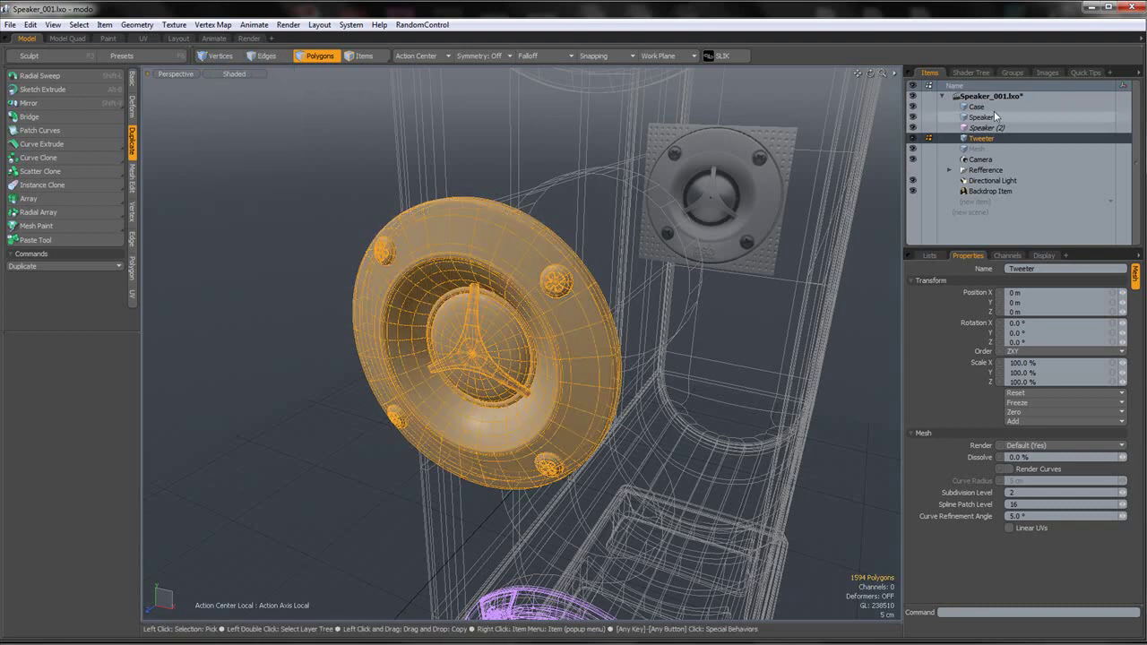
# - Activate the Case item together with the Tweeter and set the action center to Automatic for moving the tweeter
pyautogui.keyDown('ctrl'); pyautogui.click(992, 109); pyautogui.keyUp('ctrl')
pyautogui.keyDown('alt'); pyautogui.moveTo(696, 302); pyautogui.dragTo(552, 330); pyautogui.keyUp('alt')
pyautogui.press('w')
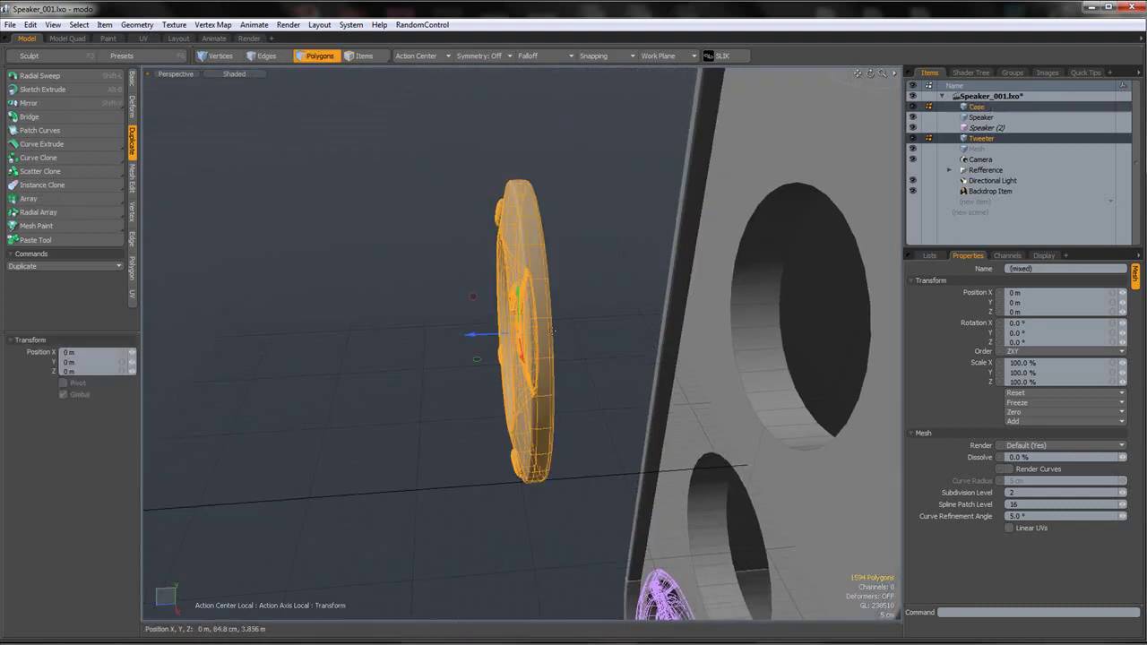
pyautogui.hotkey('ctrl', 'z')
pyautogui.click(420, 54)
pyautogui.click(423, 52)
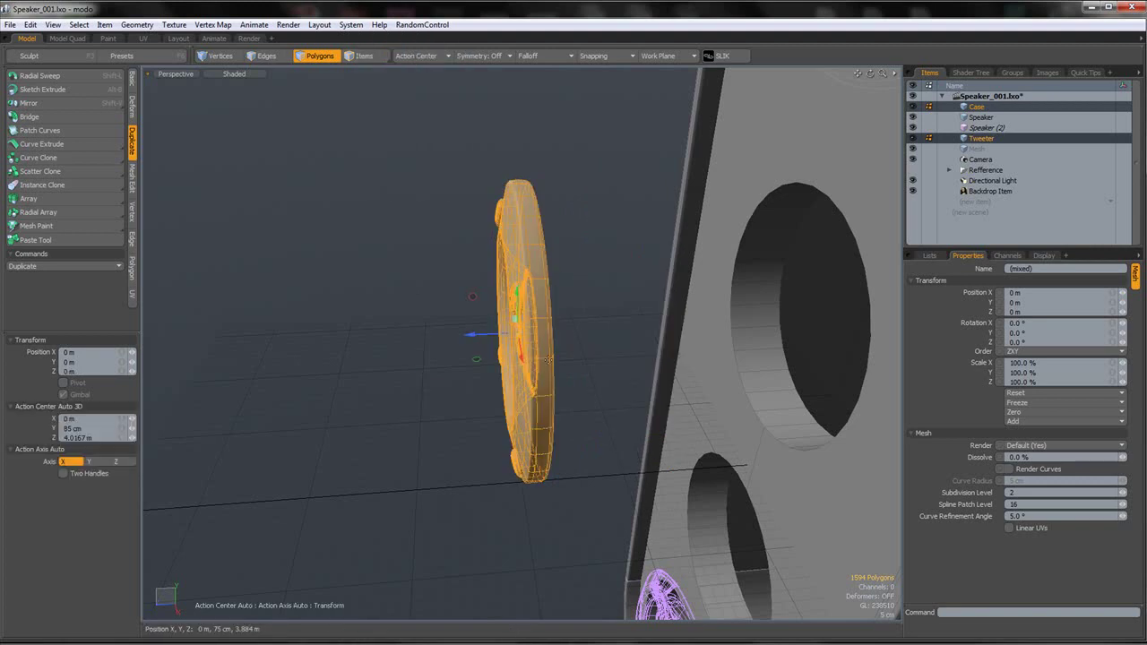
# - Move the tweeter about -1.079 m along Z against the case front and clear the polygon selection
pyautogui.moveTo(488, 338); pyautogui.dragTo(516, 330)
pyautogui.moveTo(740, 325); pyautogui.dragTo(635, 354)
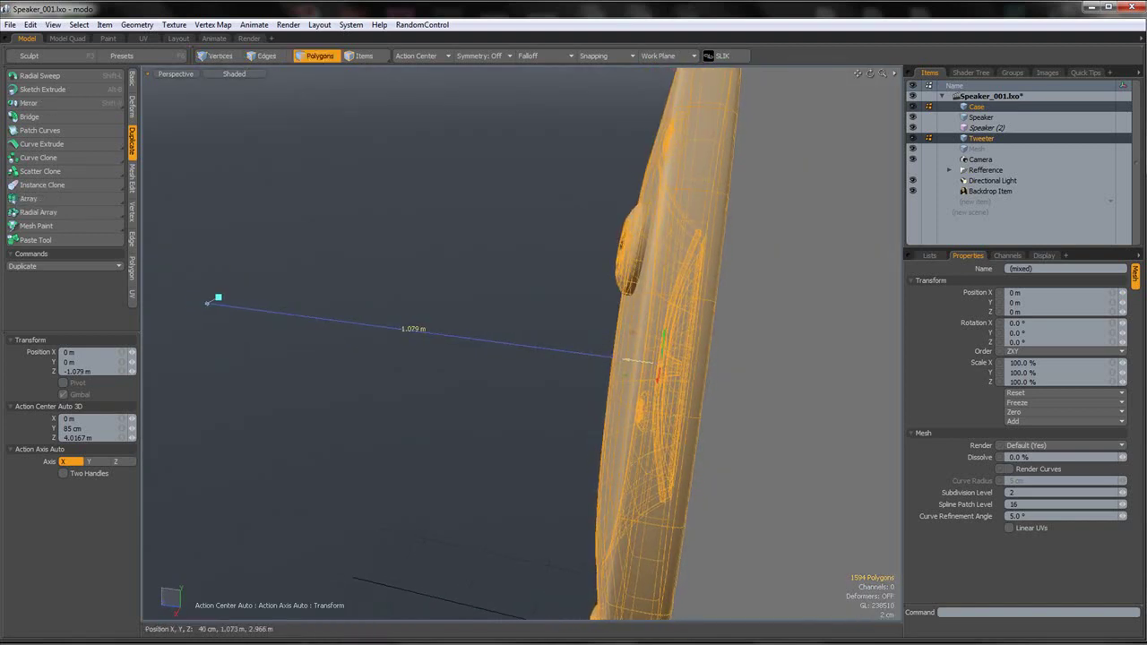
pyautogui.press('space')
pyautogui.click(543, 362)
# - Make Tweeter the only active item and switch to the front view, framing the two tweeter positions
pyautogui.keyDown('alt'); pyautogui.moveTo(522, 346); pyautogui.dragTo(665, 328); pyautogui.keyUp('alt')
pyautogui.scroll(-4, 671, 324)
pyautogui.keyDown('alt'); pyautogui.keyDown('shift'); pyautogui.moveTo(620, 358); pyautogui.dragTo(843, 332); pyautogui.keyUp('shift'); pyautogui.keyUp('alt')
pyautogui.scroll(-4, 723, 336)
pyautogui.click(1012, 138)
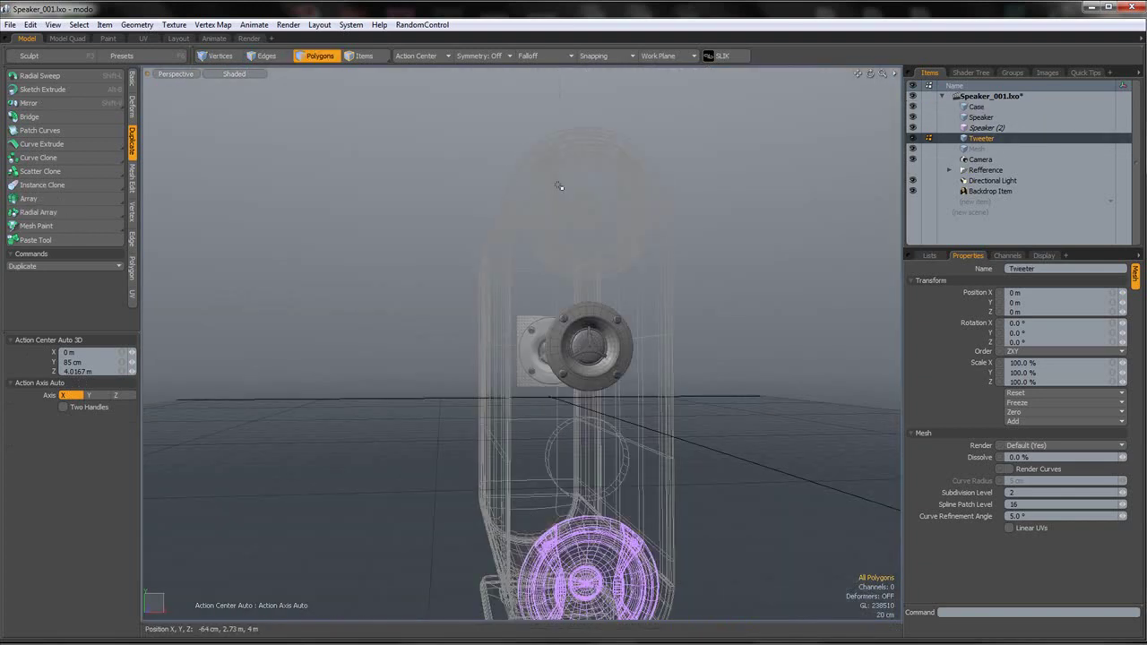
pyautogui.click(196, 73)
pyautogui.click(190, 47)
pyautogui.scroll(-5, 592, 323)
pyautogui.keyDown('alt'); pyautogui.keyDown('shift'); pyautogui.moveTo(592, 323); pyautogui.dragTo(537, 162); pyautogui.keyUp('shift'); pyautogui.keyUp('alt')
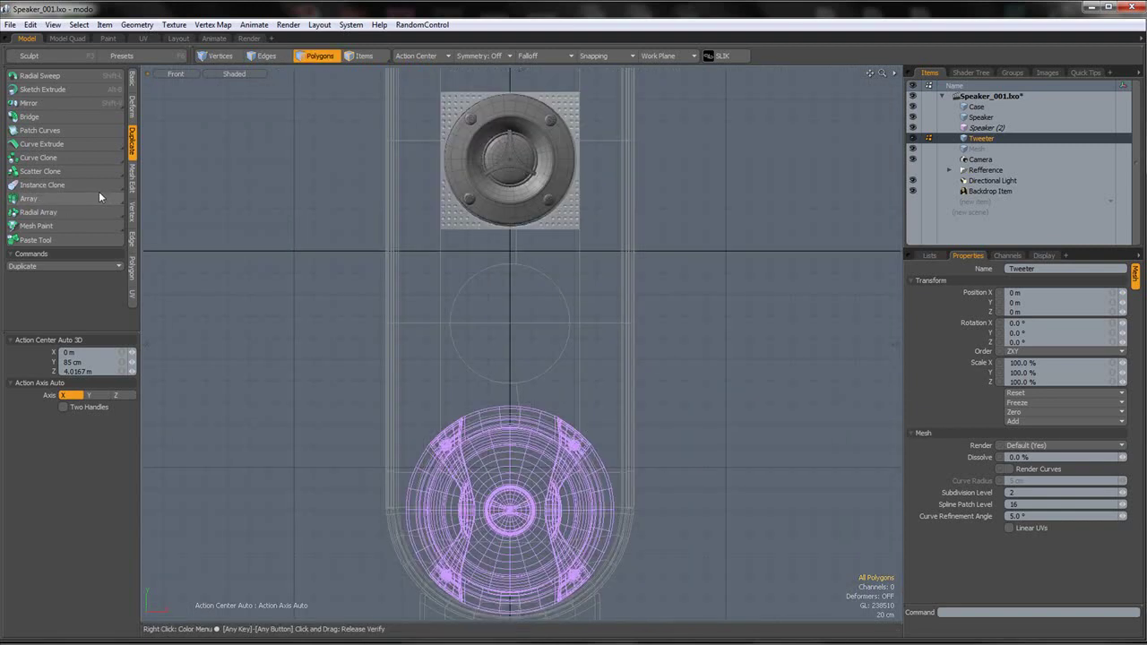
# - Create one instance clone of the tweeter below the original, offset about -1.34 m in Y
pyautogui.click(96, 186)
pyautogui.keyDown('alt'); pyautogui.keyDown('shift'); pyautogui.moveTo(526, 332); pyautogui.dragTo(534, 309); pyautogui.keyUp('shift'); pyautogui.keyUp('alt')
pyautogui.click(525, 284)
pyautogui.moveTo(526, 254); pyautogui.dragTo(525, 395)
pyautogui.scroll(2, 526, 385)
pyautogui.keyDown('alt'); pyautogui.keyDown('shift'); pyautogui.moveTo(541, 450); pyautogui.dragTo(548, 471); pyautogui.keyUp('shift'); pyautogui.keyUp('alt')
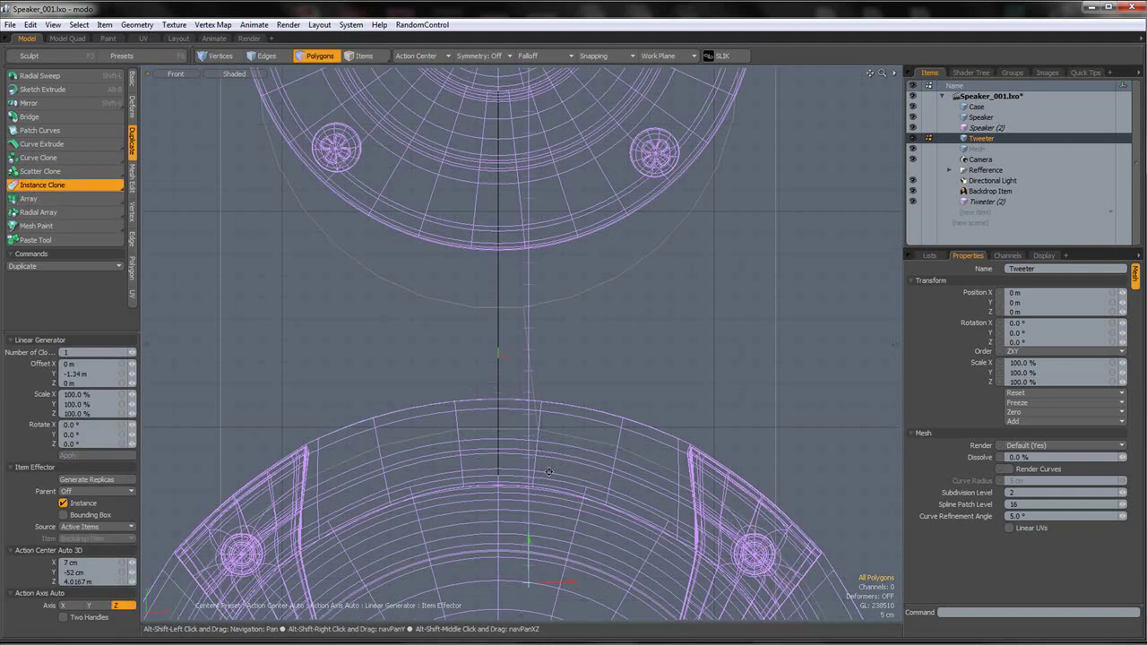
# - Adjust the tweeter clone's Y offset to about -1.52 m to match the case opening and finish the Instance Clone
pyautogui.scroll(-3, 548, 471)
pyautogui.moveTo(536, 546); pyautogui.dragTo(536, 560)
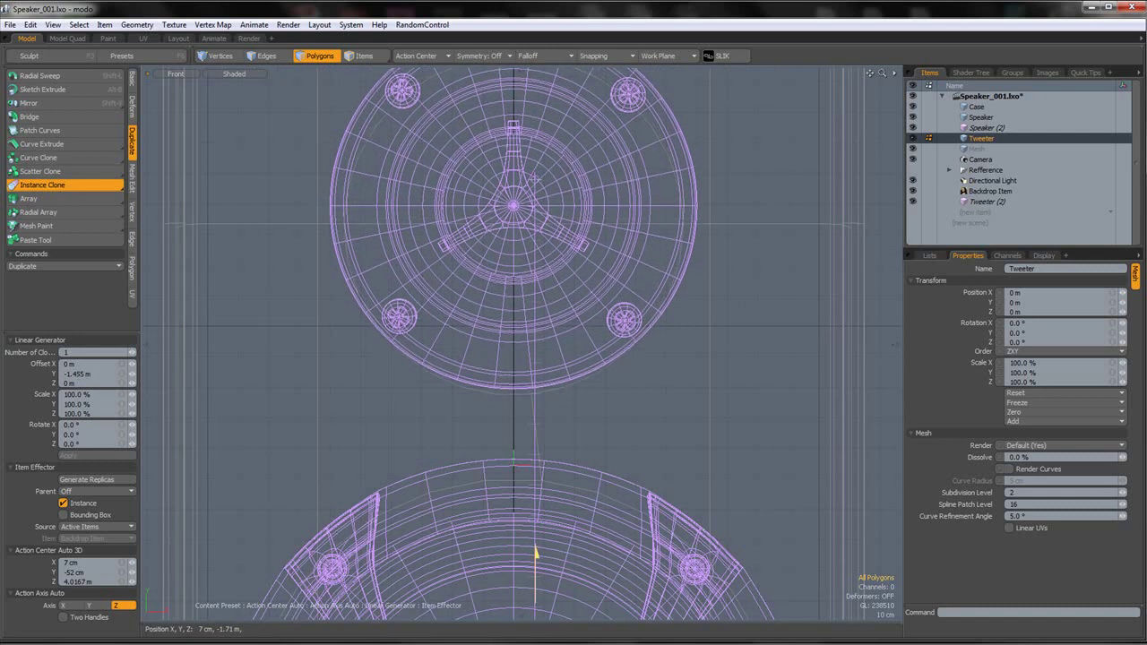
pyautogui.moveTo(535, 560); pyautogui.dragTo(536, 570)
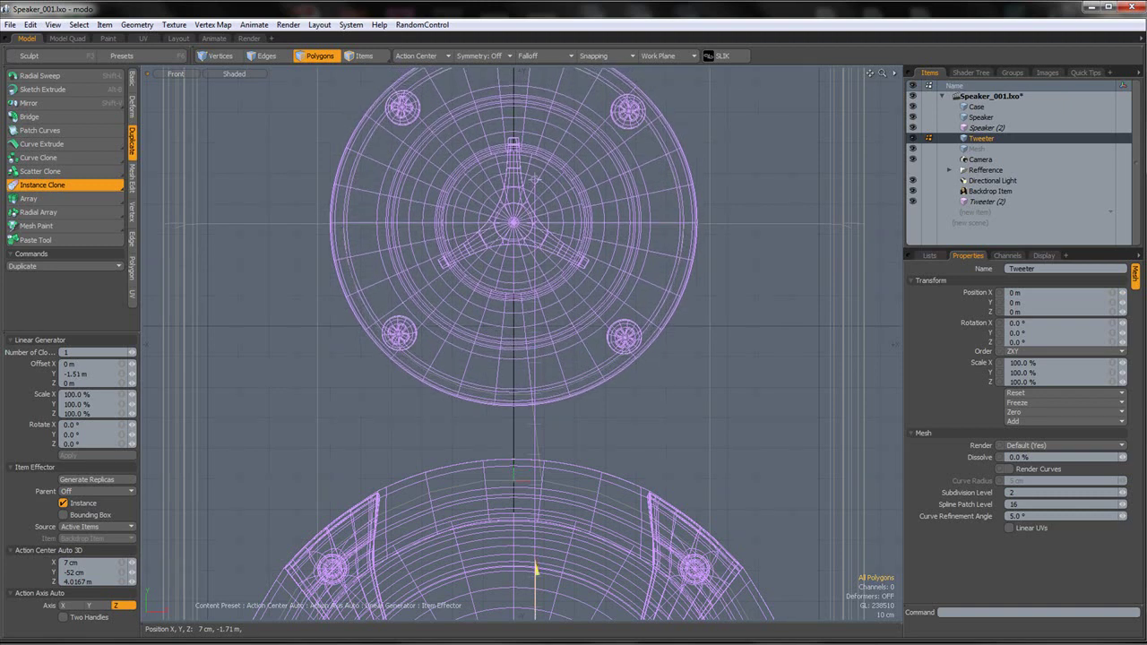
pyautogui.keyDown('alt'); pyautogui.keyDown('shift'); pyautogui.moveTo(607, 369); pyautogui.dragTo(604, 398); pyautogui.keyUp('shift'); pyautogui.keyUp('alt')
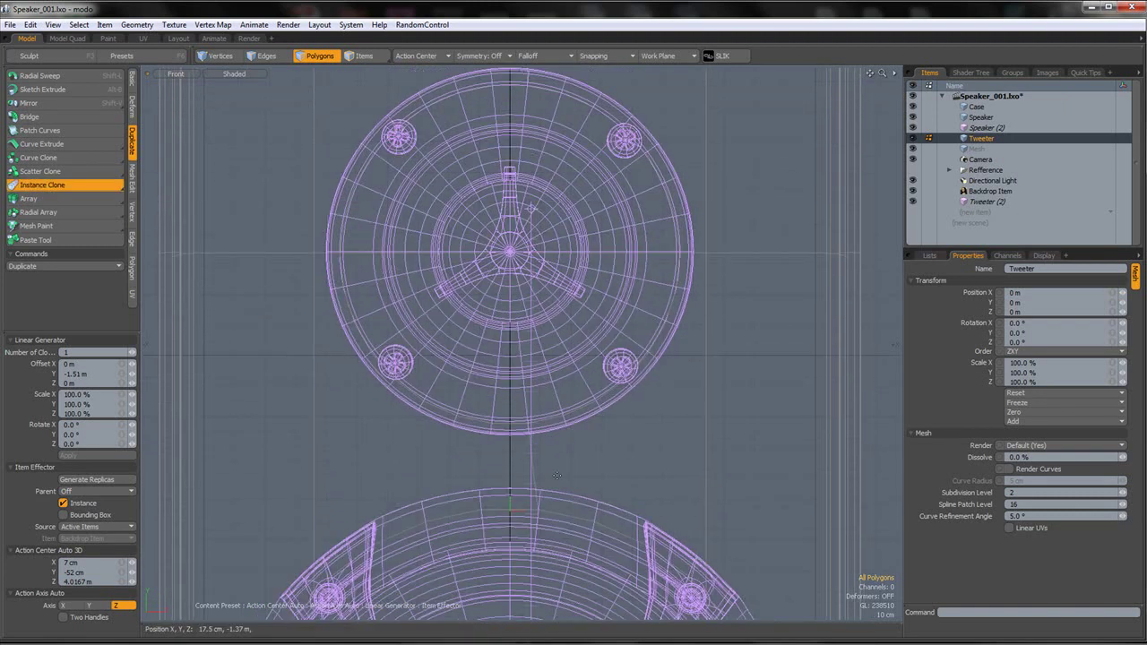
pyautogui.moveTo(529, 485)
pyautogui.keyDown('ctrl'); pyautogui.keyDown('alt'); pyautogui.mouseDown()
pyautogui.moveTo(529, 584)
pyautogui.moveTo(529, 559)
pyautogui.mouseUp(); pyautogui.keyUp('alt'); pyautogui.keyUp('ctrl')
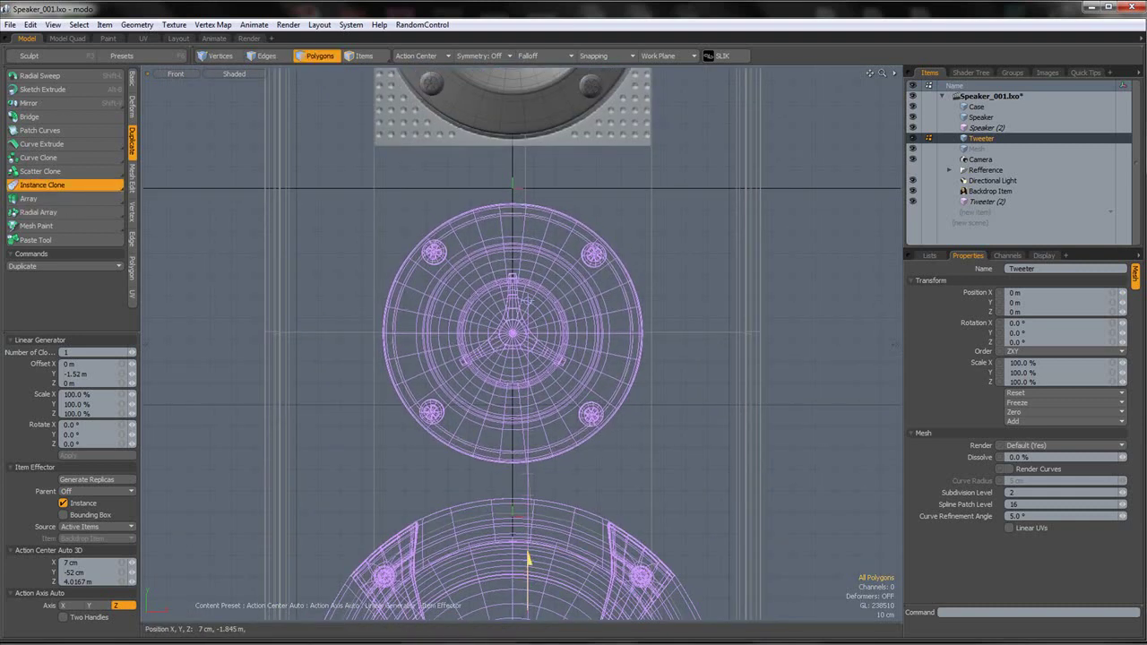
pyautogui.press('space')
# - Return to the perspective view and activate the items from Case to Tweeter, examining the assembled speaker from front and side
pyautogui.click(227, 75)
pyautogui.click(170, 74)
pyautogui.click(179, 101)
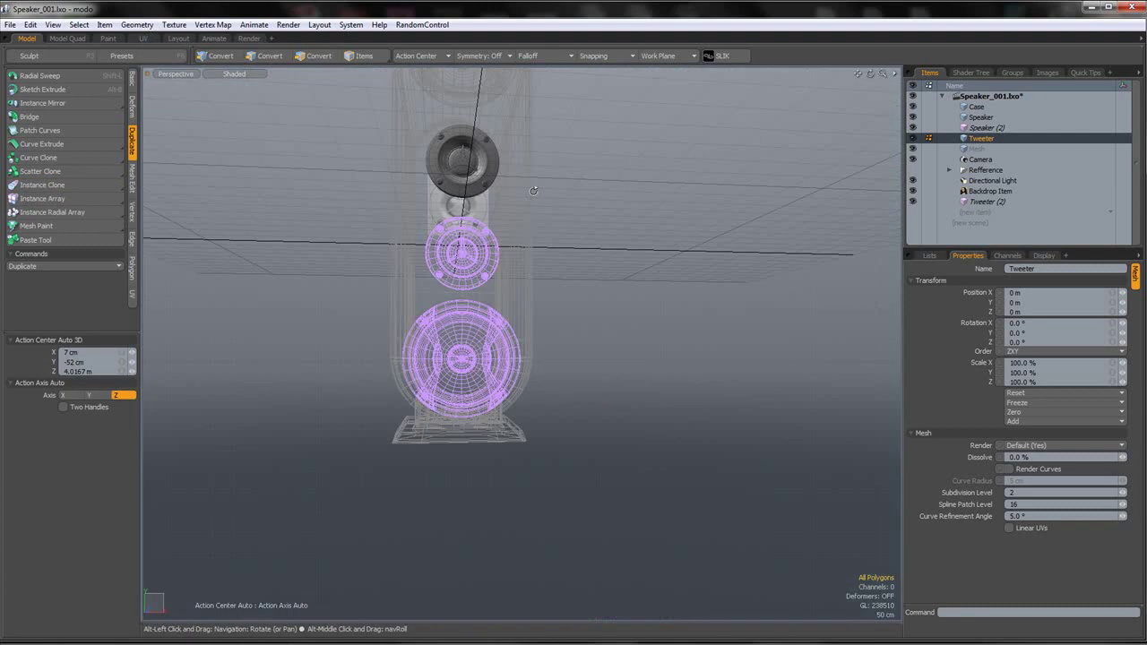
pyautogui.keyDown('alt'); pyautogui.moveTo(533, 191); pyautogui.dragTo(445, 238); pyautogui.keyUp('alt')
pyautogui.keyDown('shift'); pyautogui.click(1004, 107); pyautogui.keyUp('shift')
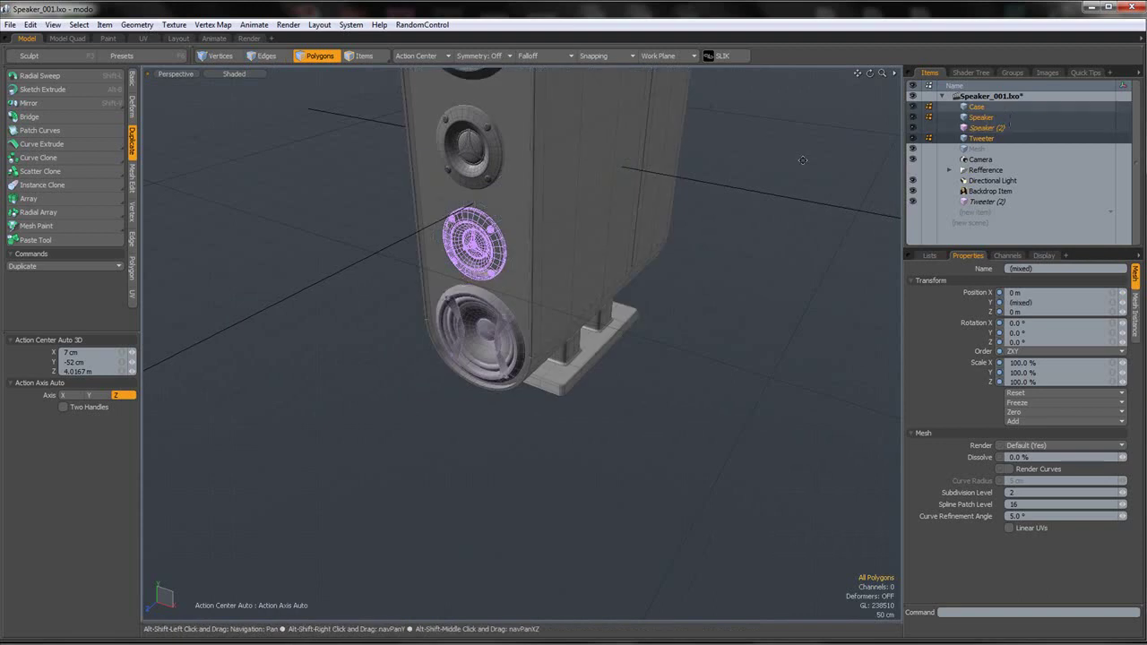
pyautogui.keyDown('alt'); pyautogui.keyDown('shift'); pyautogui.moveTo(803, 160); pyautogui.dragTo(798, 185); pyautogui.keyUp('shift'); pyautogui.keyUp('alt')
pyautogui.press('a')
pyautogui.keyDown('alt'); pyautogui.moveTo(561, 286); pyautogui.dragTo(601, 253); pyautogui.keyUp('alt')
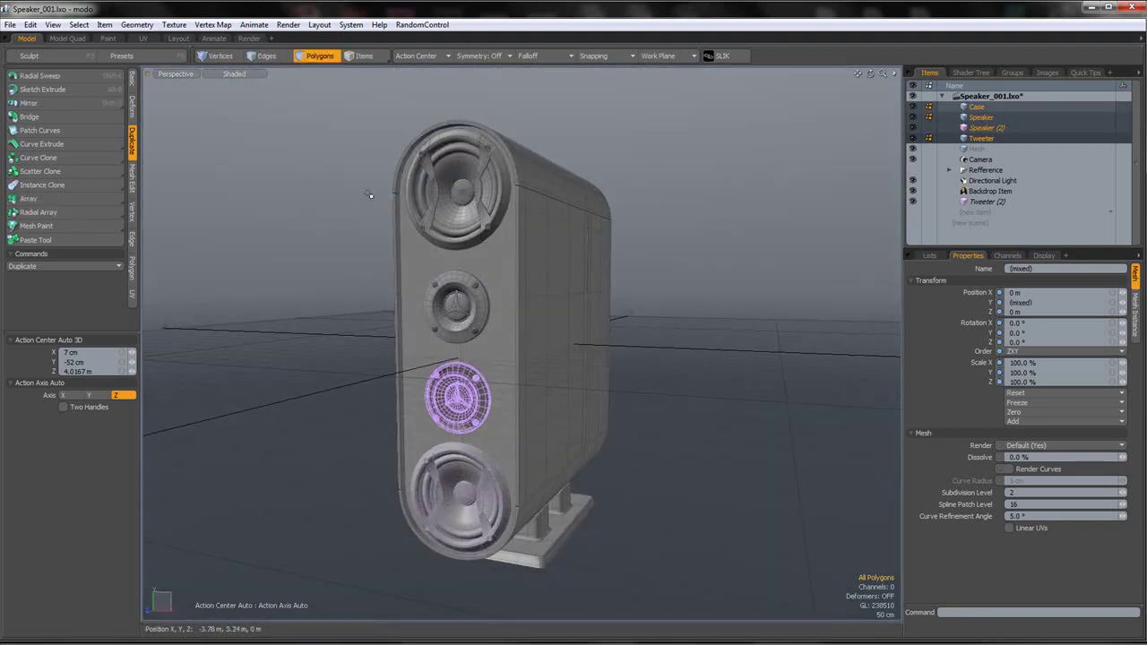
pyautogui.scroll(3, 367, 195)
pyautogui.keyDown('alt'); pyautogui.moveTo(474, 171); pyautogui.dragTo(643, 172); pyautogui.keyUp('alt')
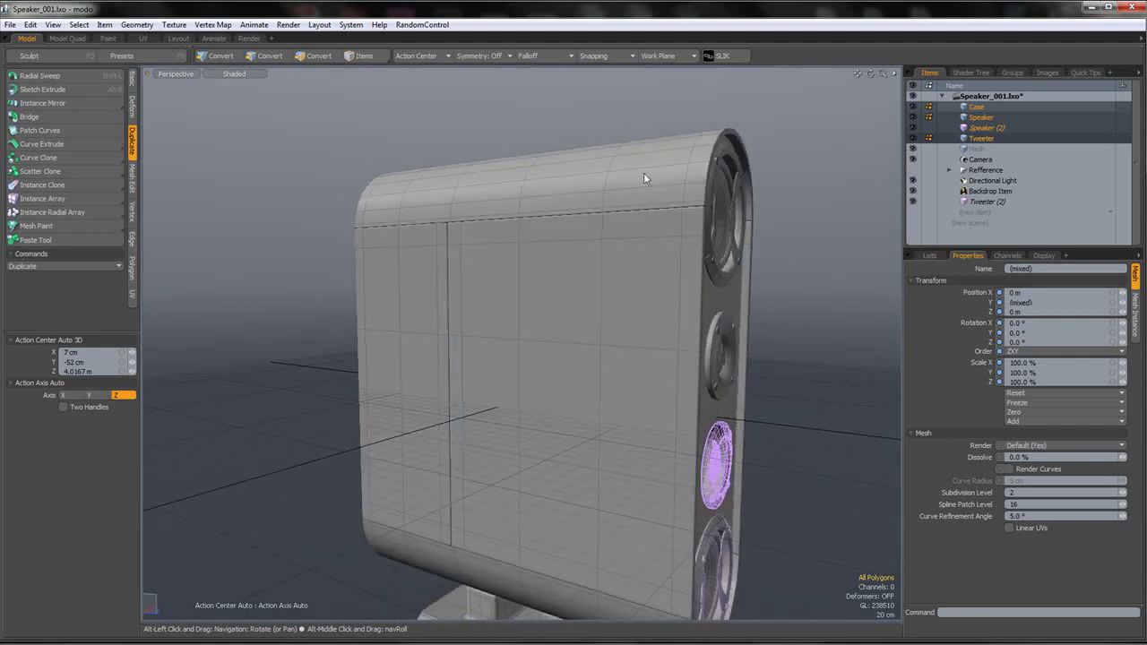
# - View the KEF_Speakers2 reference image from the Speakers folder for the side logo plate and return to modo
pyautogui.press('3')
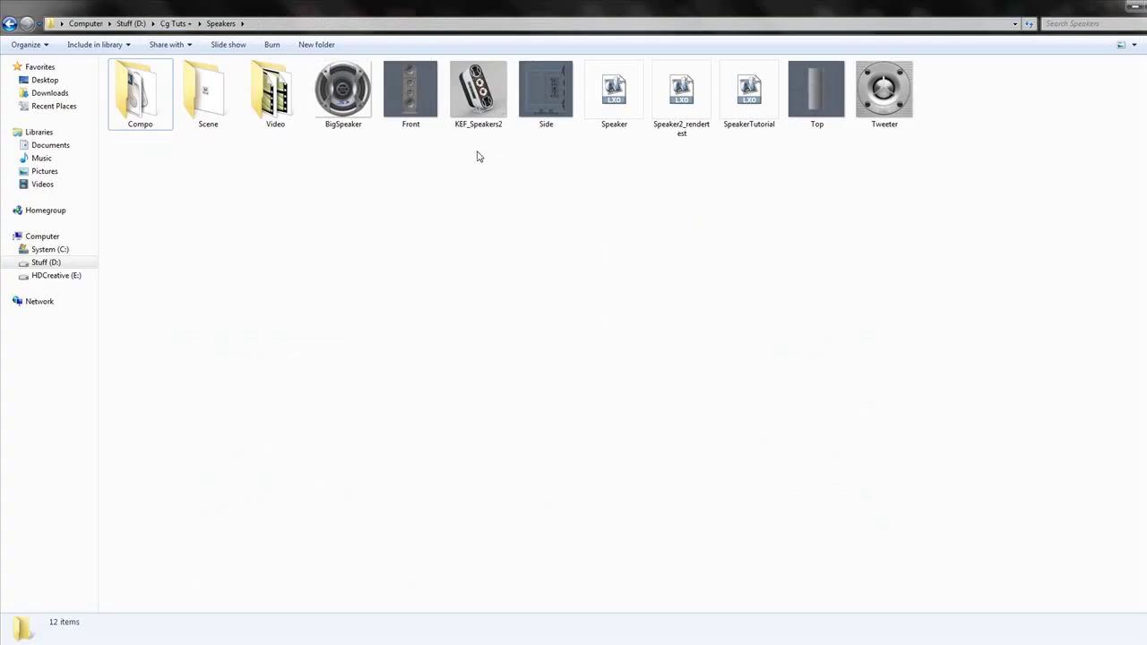
pyautogui.doubleClick(476, 95)
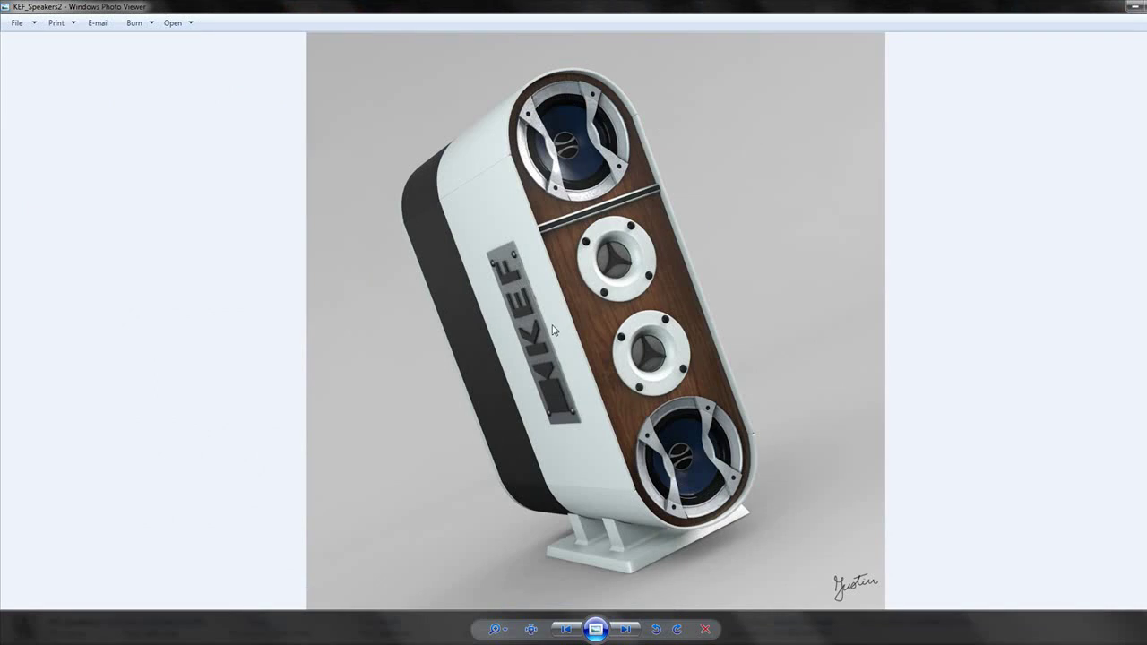
pyautogui.moveTo(403, 627)
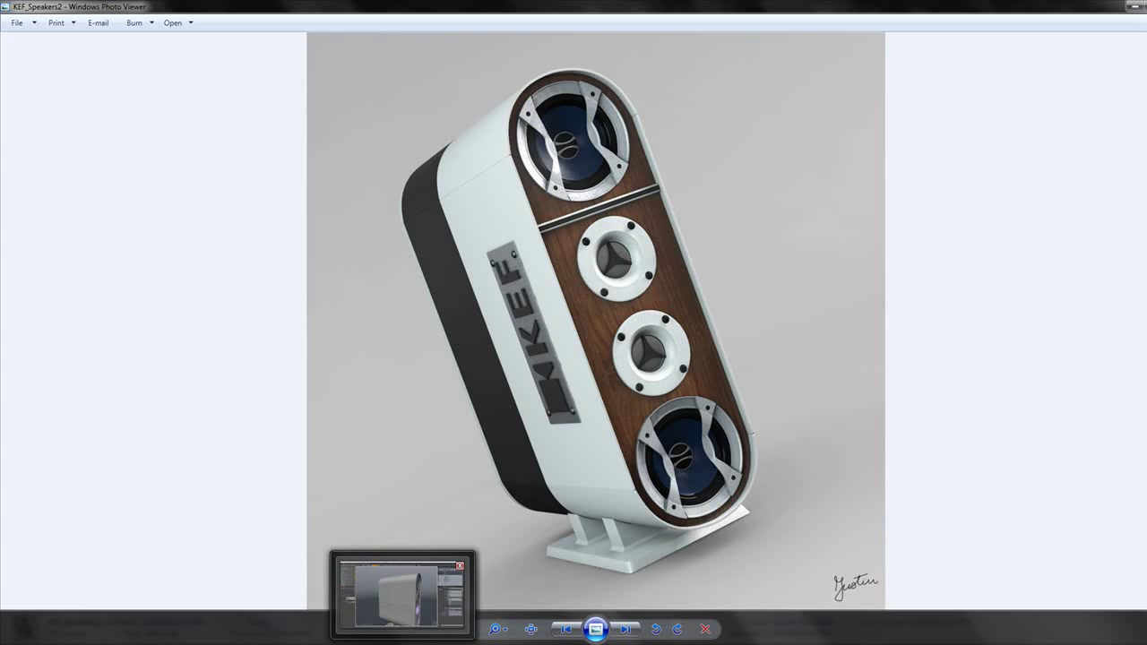
pyautogui.click(402, 596)
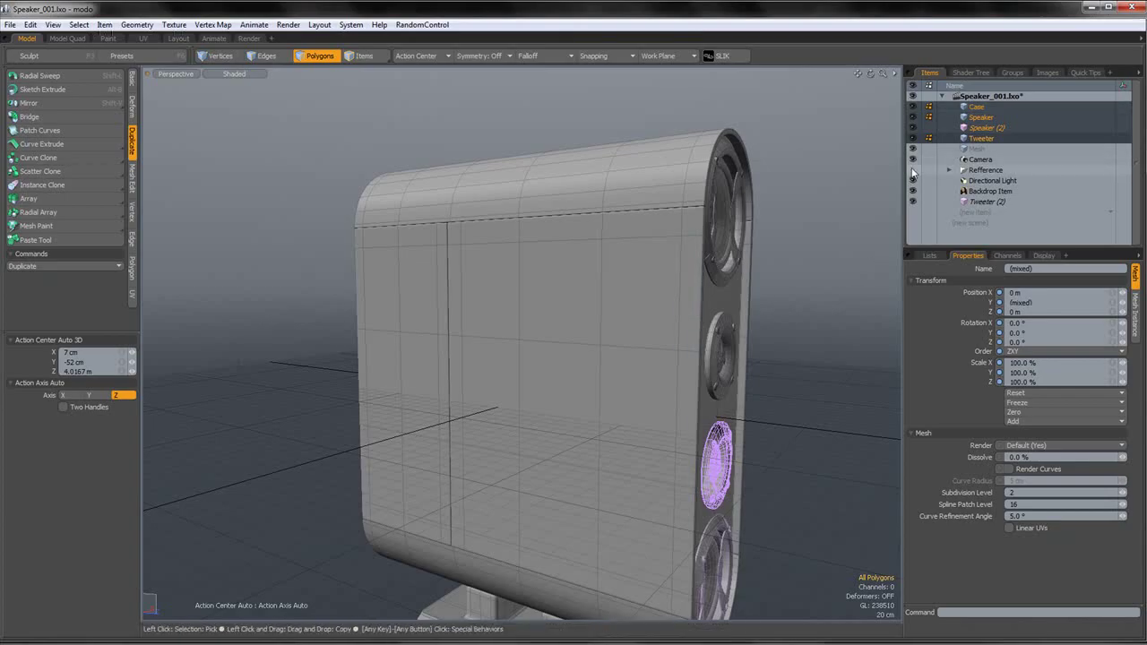
# - Make the empty Mesh item active and save the scene
pyautogui.click(976, 149)
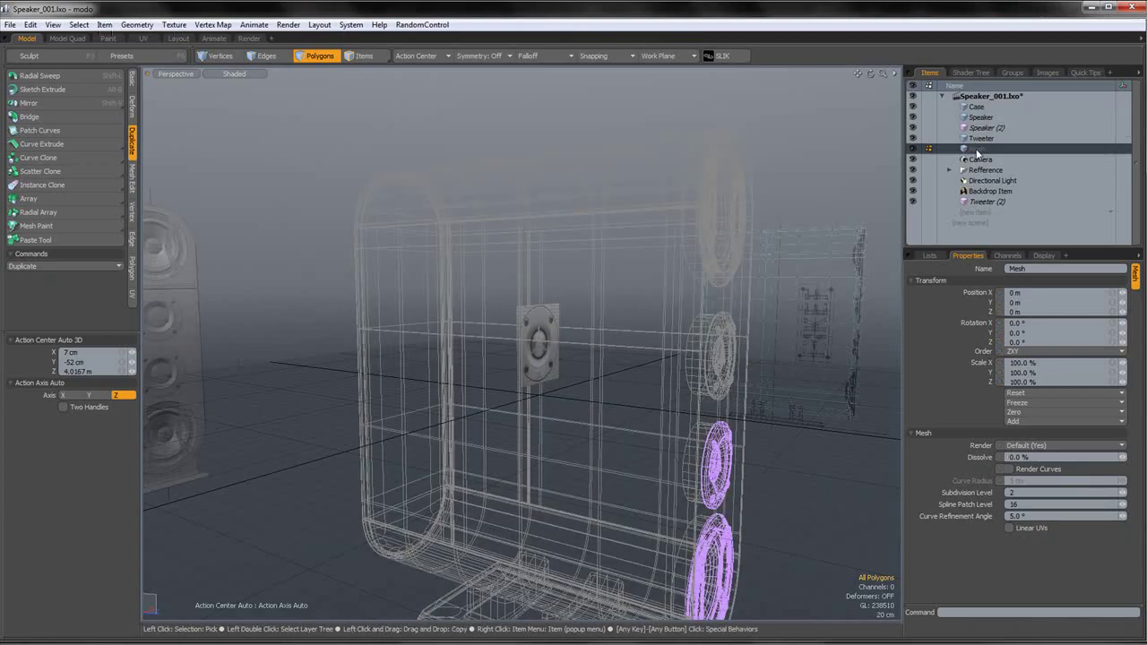
pyautogui.scroll(-3, 592, 299)
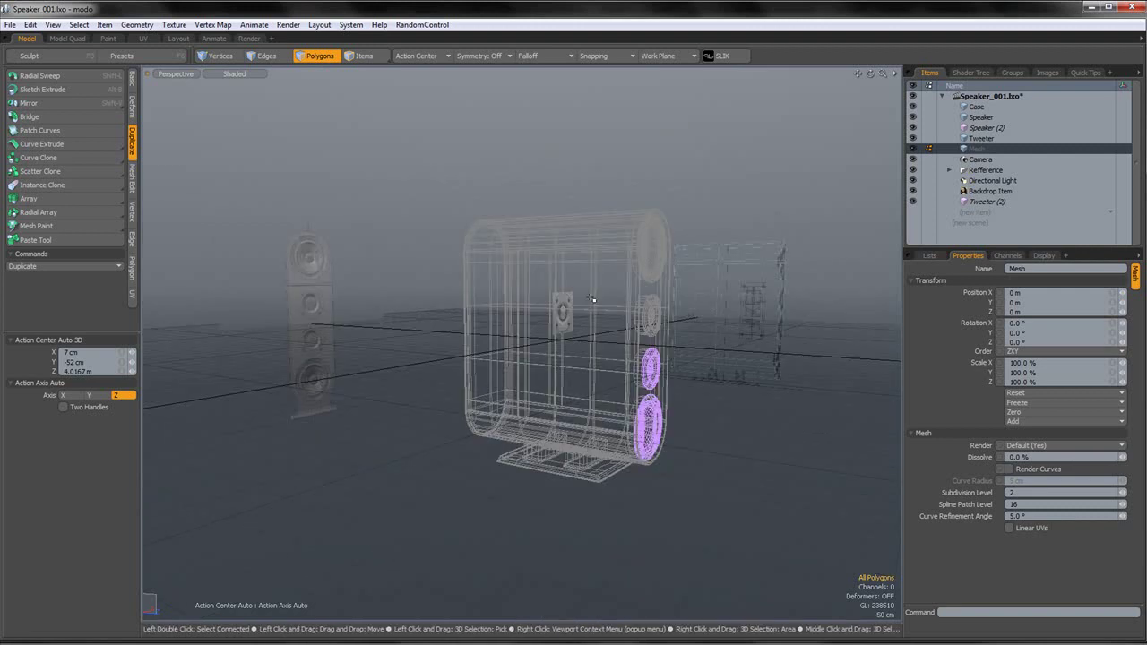
pyautogui.hotkey('ctrl', 's')
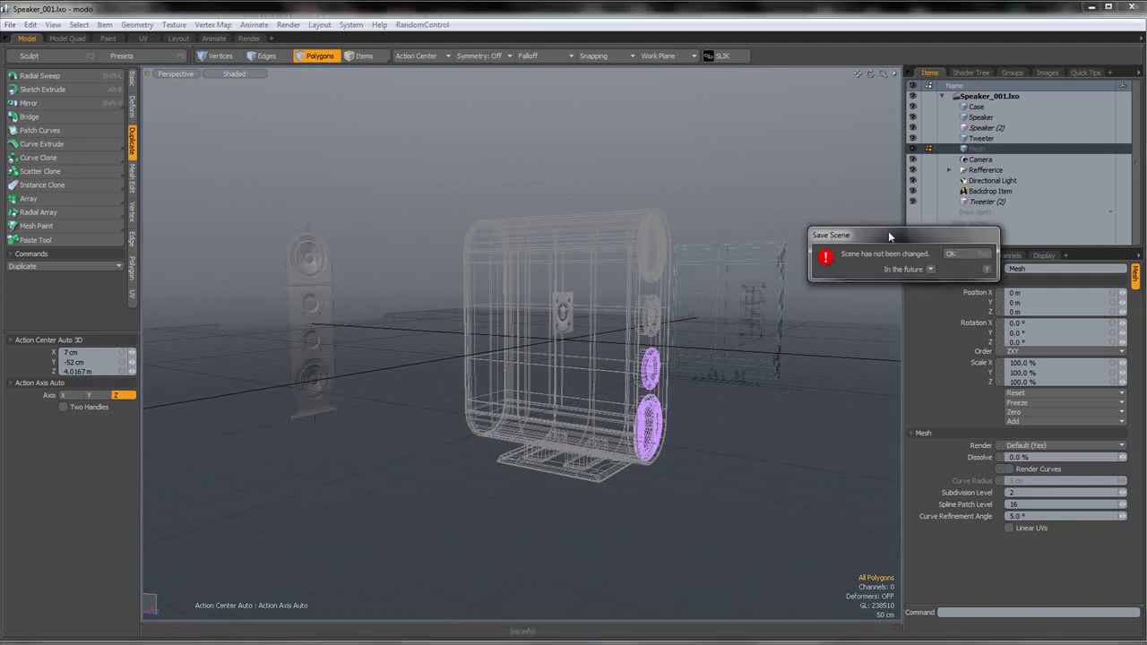
pyautogui.click(949, 254)
# - Switch to the right view framed on the KEF logo plate and start the Pen tool for polygon drawing
pyautogui.press('KP_3')
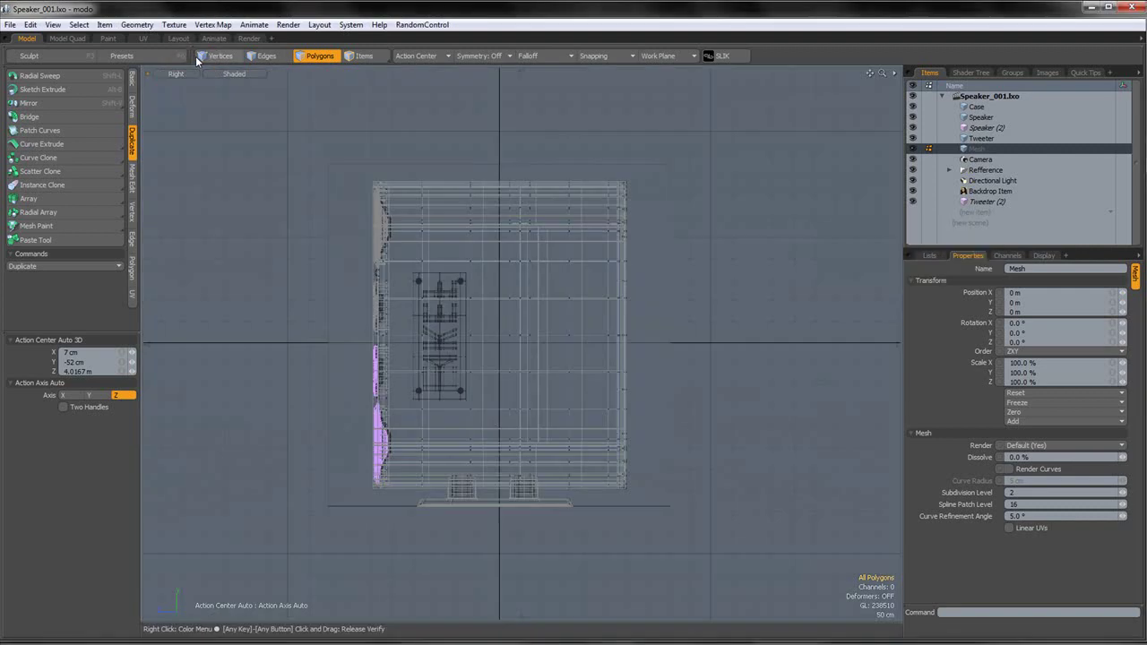
pyautogui.scroll(6, 442, 321)
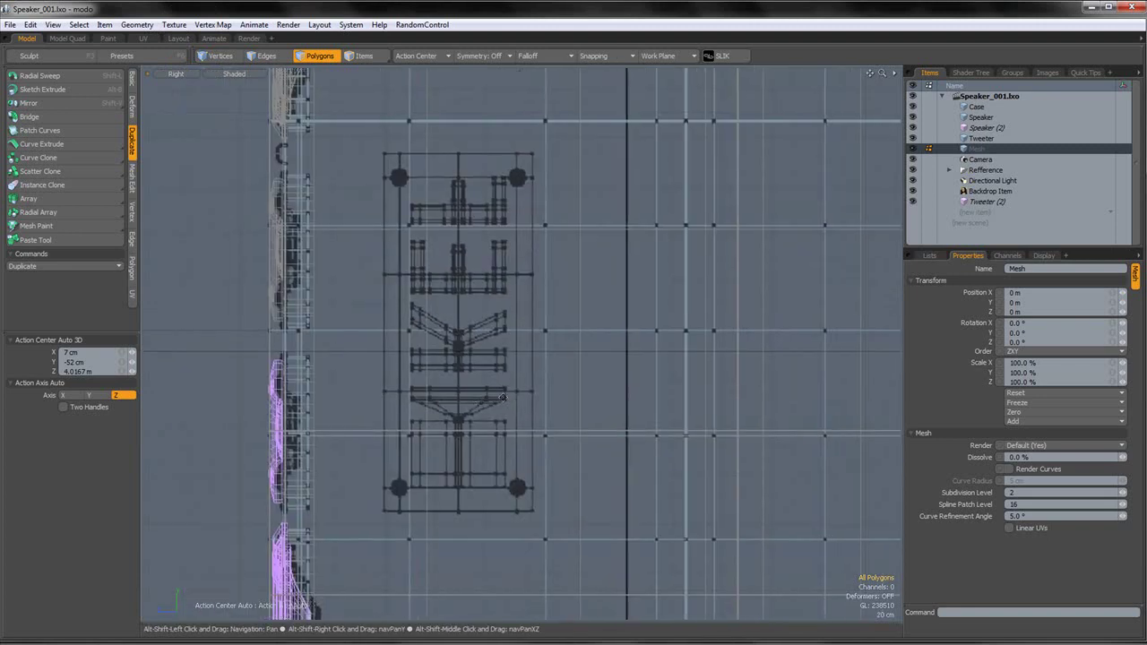
pyautogui.scroll(-3, 465, 317)
pyautogui.scroll(3, 501, 351)
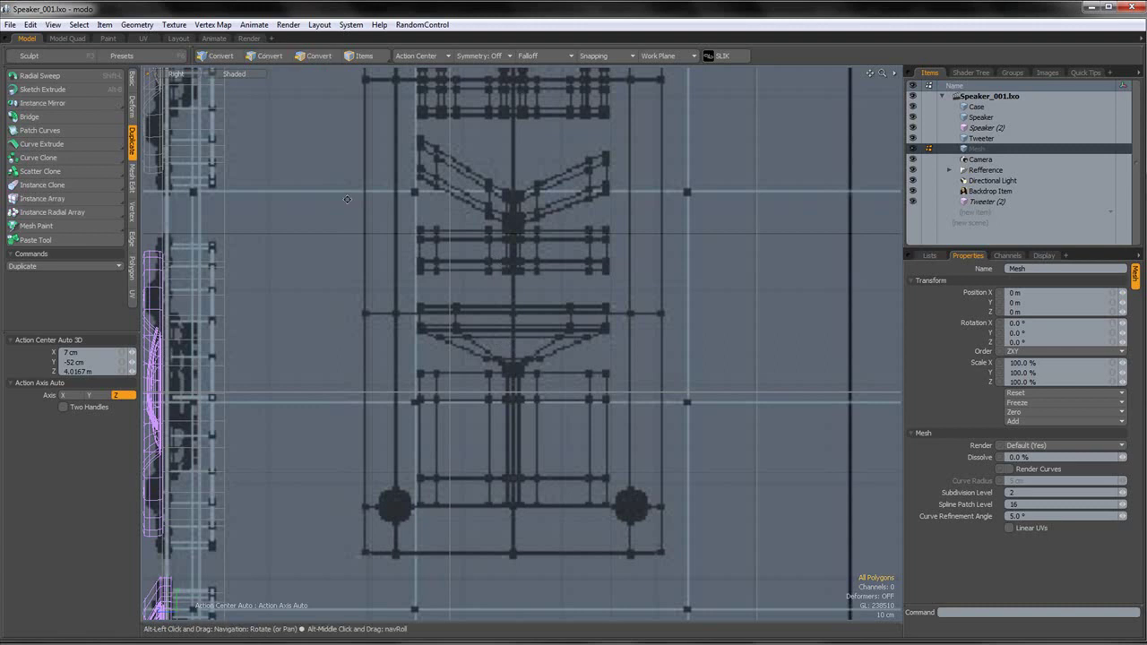
pyautogui.click(133, 79)
pyautogui.click(78, 103)
pyautogui.keyDown('alt'); pyautogui.keyDown('shift'); pyautogui.moveTo(517, 170); pyautogui.dragTo(509, 360); pyautogui.keyUp('shift'); pyautogui.keyUp('alt')
pyautogui.moveTo(509, 261)
pyautogui.keyDown('alt'); pyautogui.keyDown('shift'); pyautogui.mouseDown()
pyautogui.moveTo(508, 366)
pyautogui.moveTo(496, 324)
pyautogui.moveTo(510, 172)
pyautogui.moveTo(519, 241)
pyautogui.moveTo(480, 269)
pyautogui.mouseUp(); pyautogui.keyUp('shift'); pyautogui.keyUp('alt')
pyautogui.scroll(-4, 519, 241)
pyautogui.scroll(-3, 480, 268)
pyautogui.scroll(3, 421, 225)
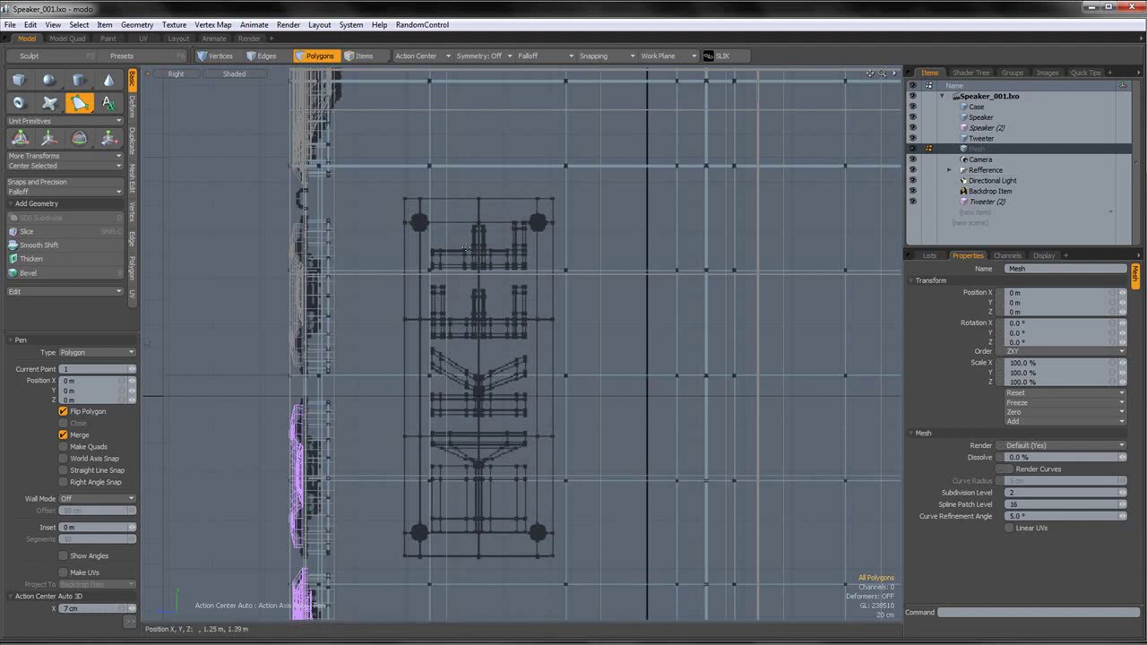
pyautogui.scroll(2, 496, 227)
pyautogui.scroll(-1, 496, 227)
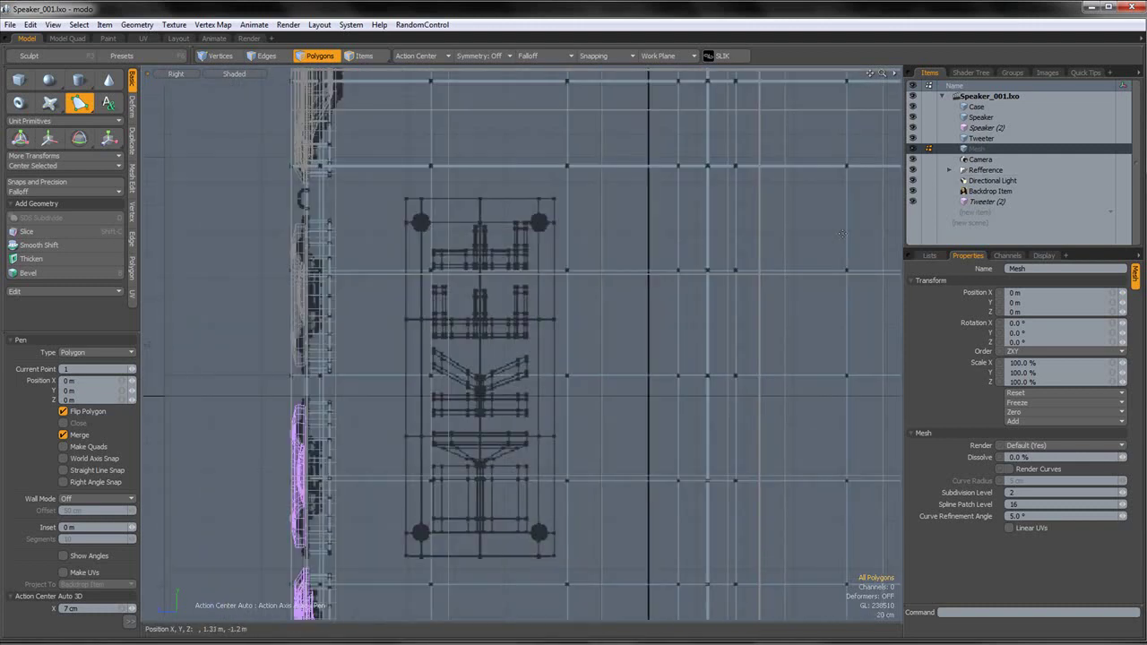
# - Expand the Refference group, select the Img_Side backdrop and try its Flip option on and off
pyautogui.click(949, 169)
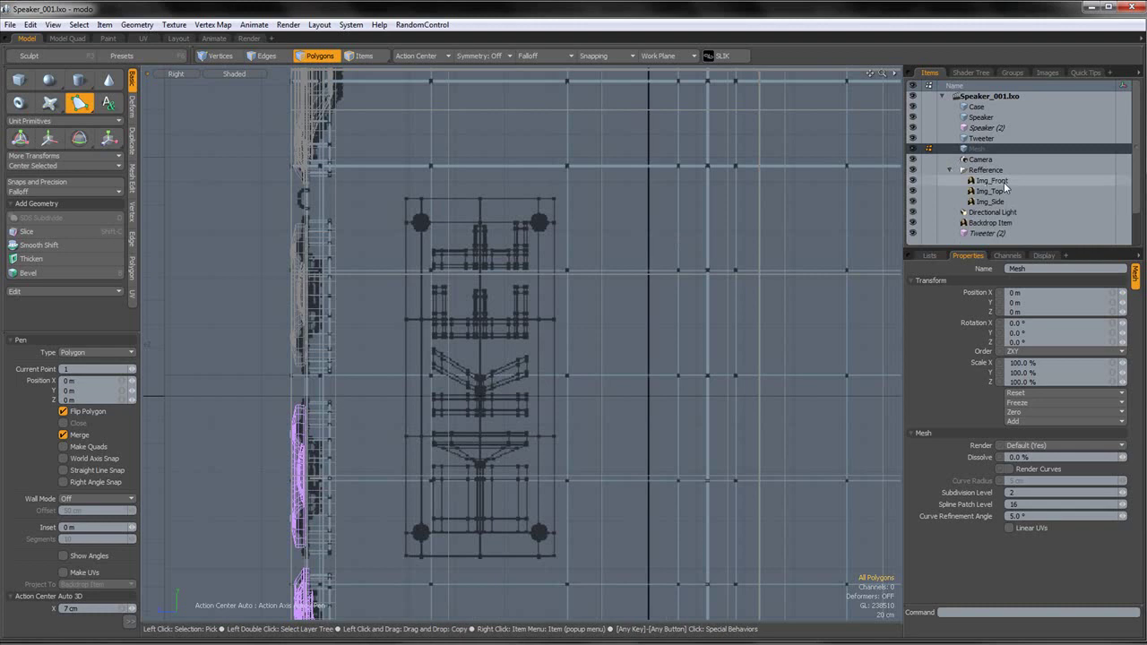
pyautogui.click(994, 181)
pyautogui.click(991, 201)
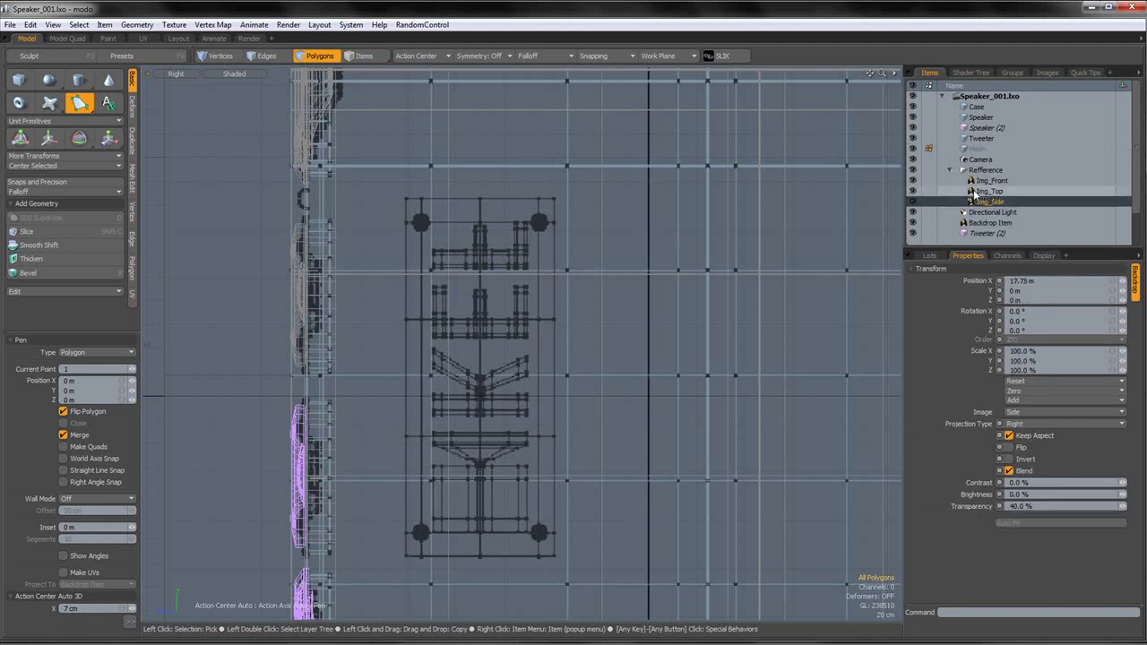
pyautogui.click(1009, 447)
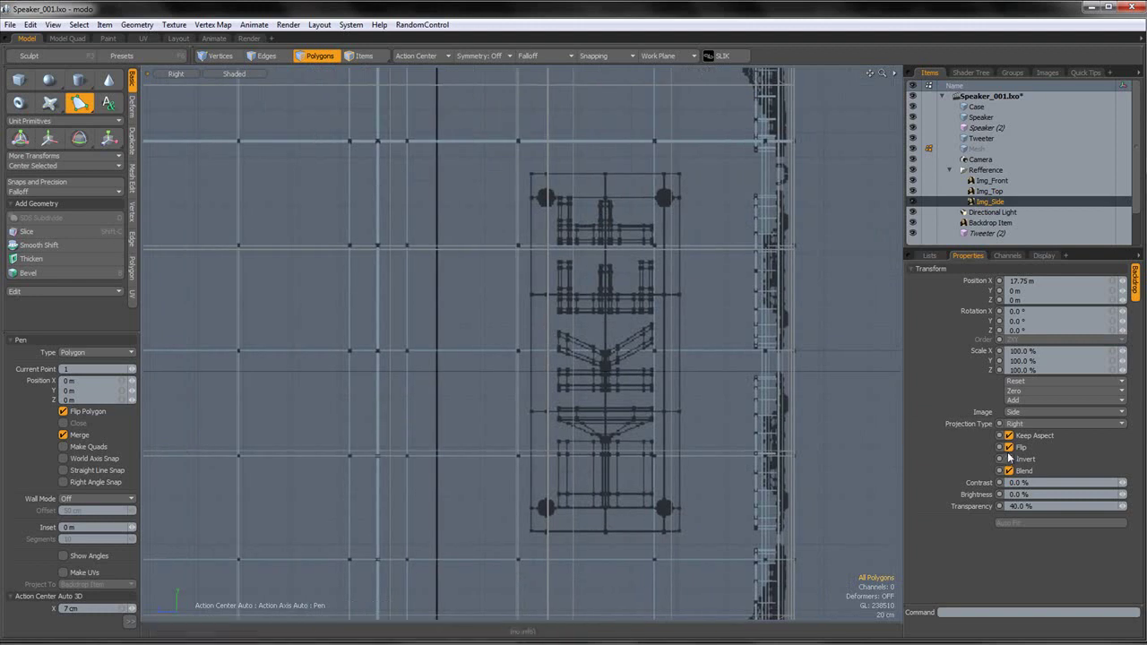
pyautogui.click(1008, 447)
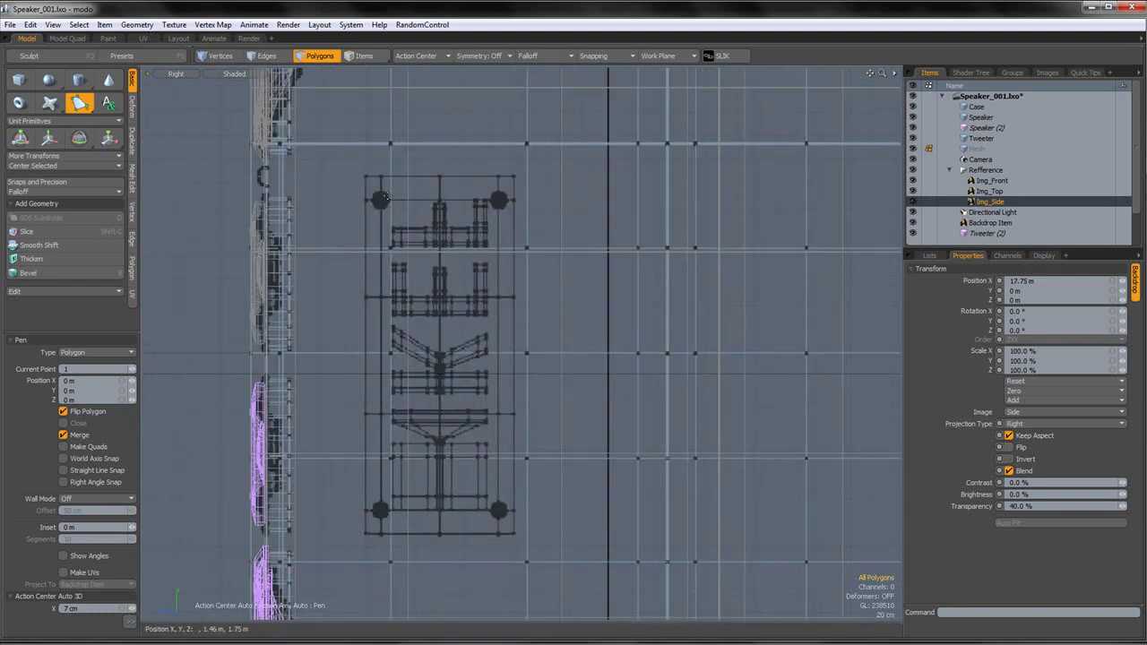
# - Set the Img_Side backdrop's projection type to Left and switch the viewport to the left view framed on the logo plate
pyautogui.click(1037, 424)
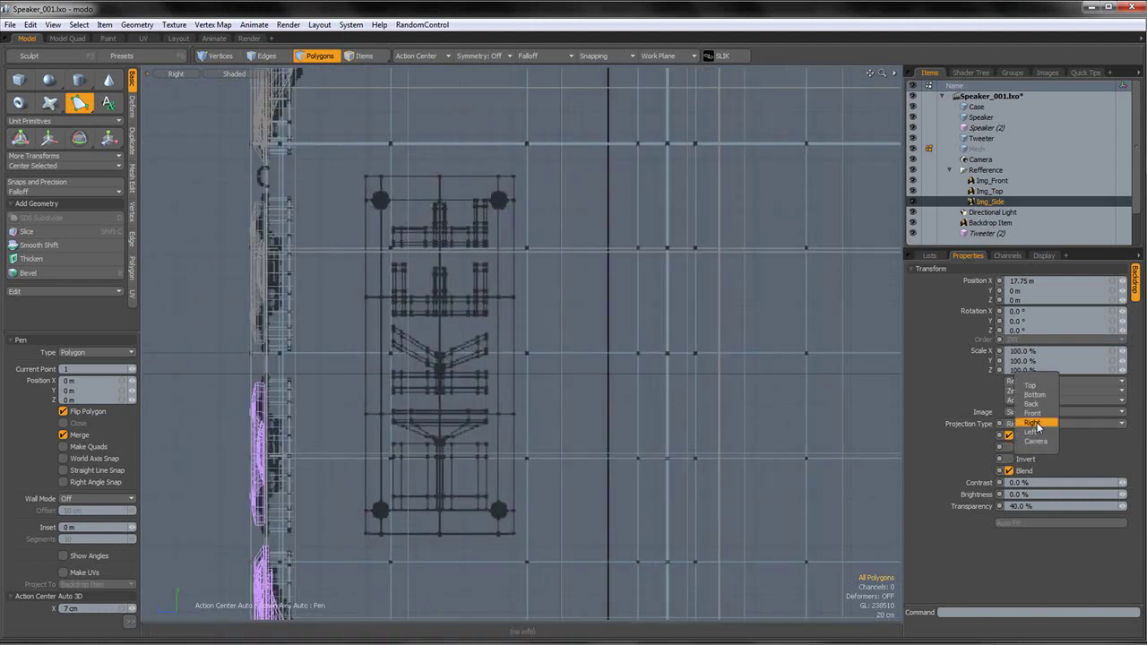
pyautogui.click(1039, 432)
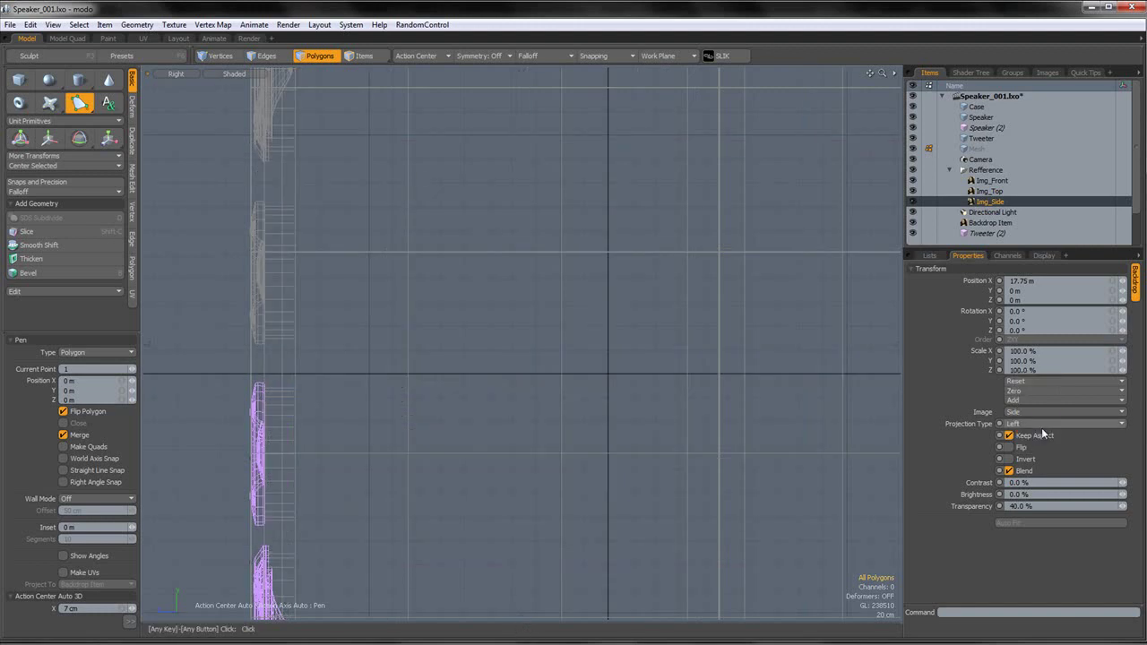
pyautogui.click(184, 74)
pyautogui.click(189, 84)
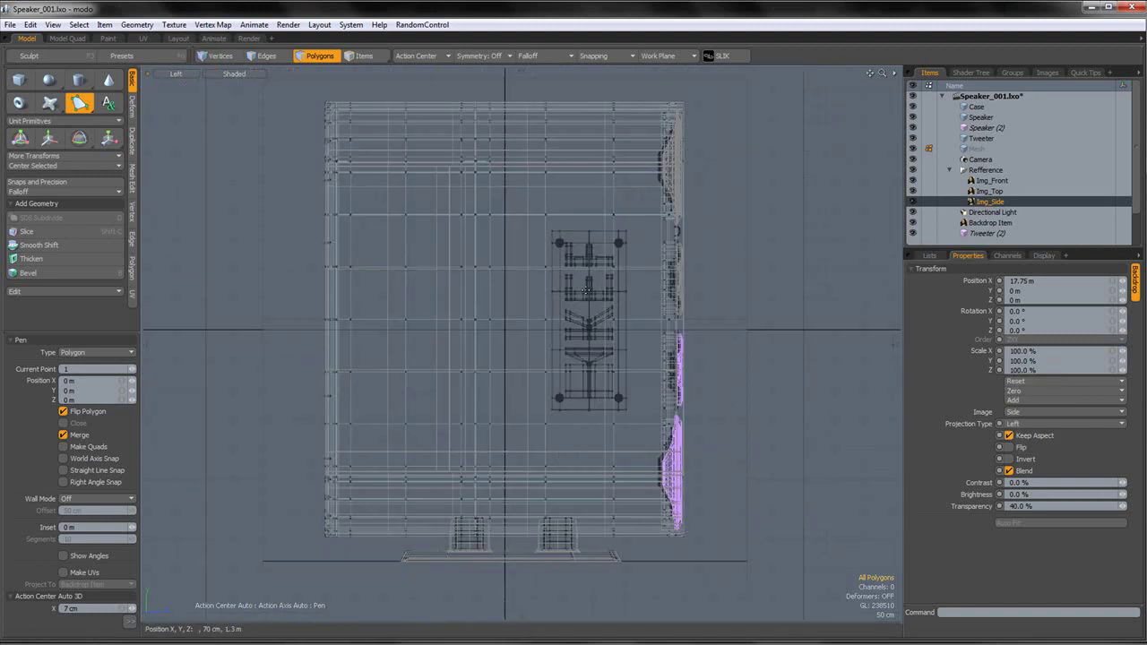
pyautogui.scroll(10, 557, 331)
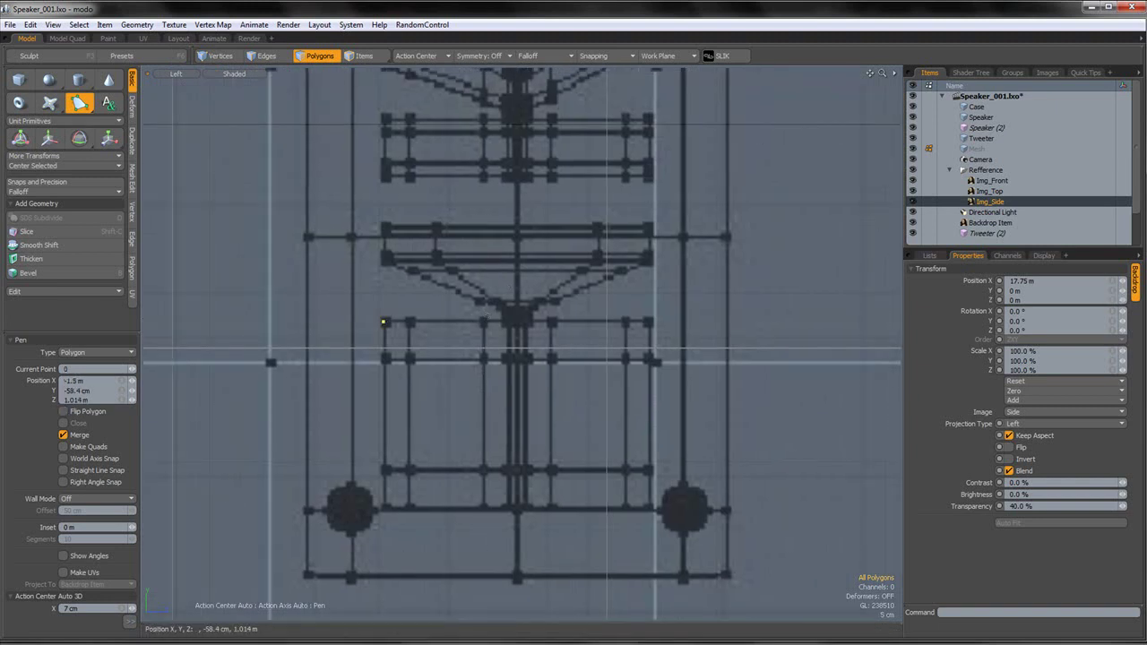
# - Draw a flat cube about 78.8 cm wide and 56.4 cm high over the logo's lowest block, with the viewport set to Wireframe
pyautogui.press('q')
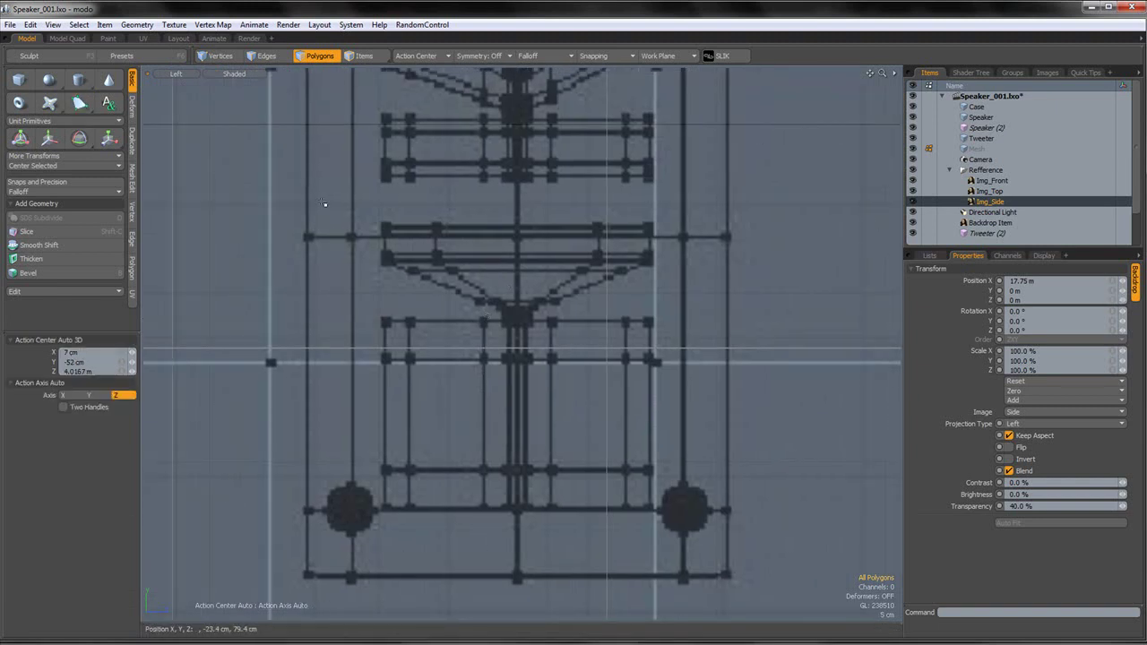
pyautogui.click(31, 82)
pyautogui.scroll(-5, 404, 345)
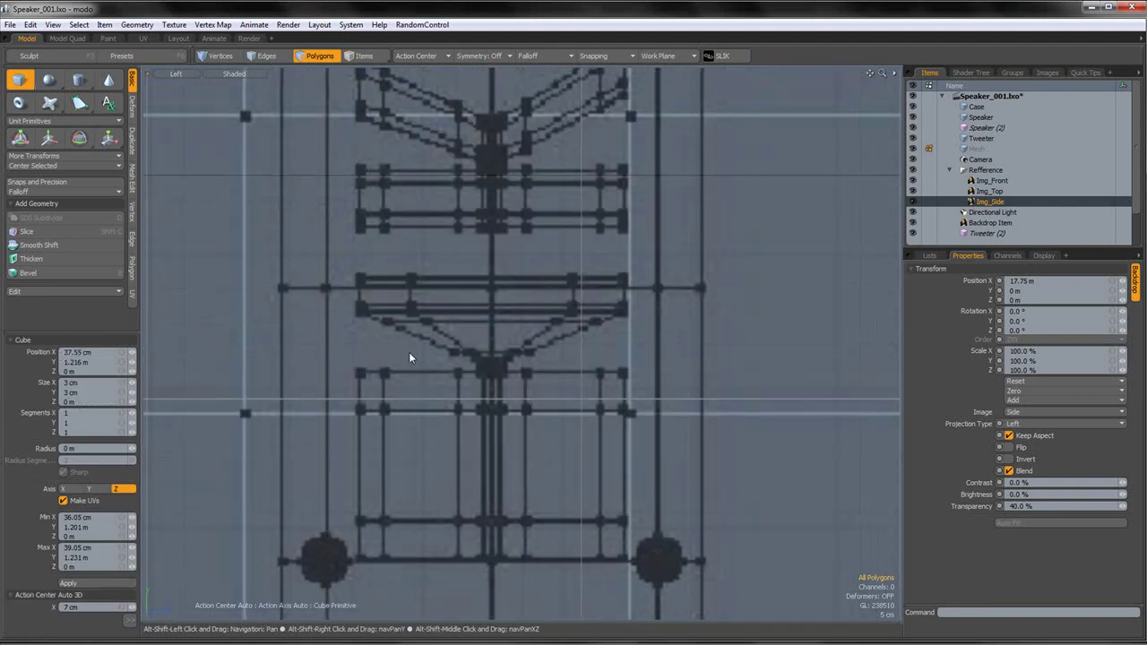
pyautogui.scroll(3, 434, 339)
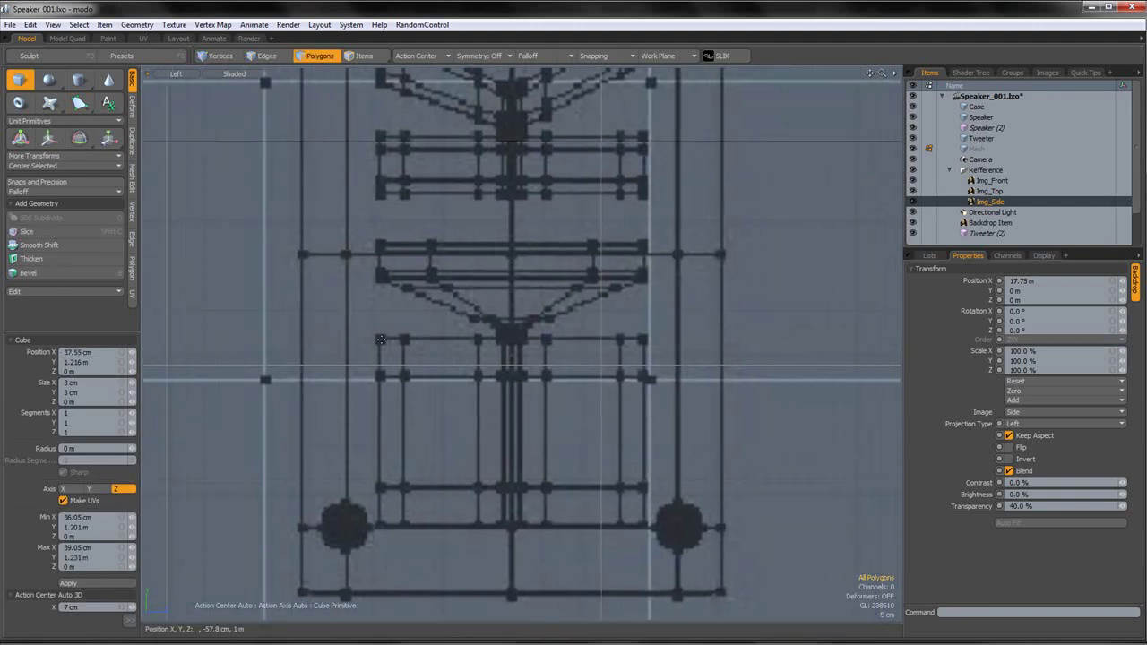
pyautogui.moveTo(379, 338); pyautogui.dragTo(541, 528)
pyautogui.click(219, 73)
pyautogui.click(216, 76)
pyautogui.moveTo(615, 439); pyautogui.dragTo(644, 433)
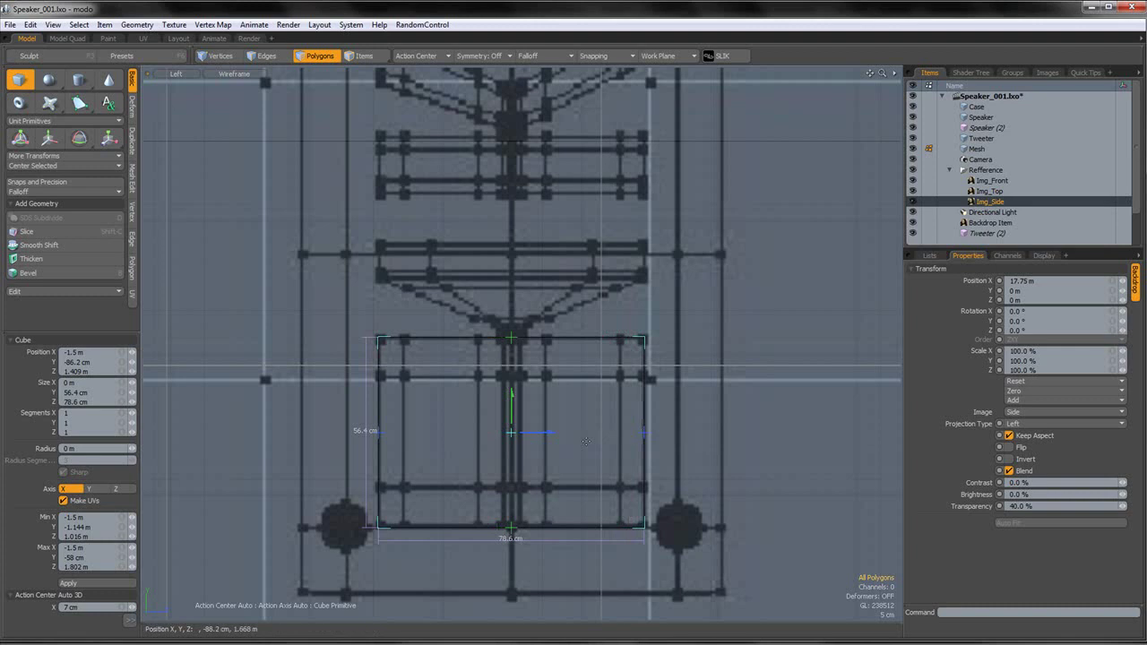
pyautogui.moveTo(377, 431); pyautogui.dragTo(376, 430)
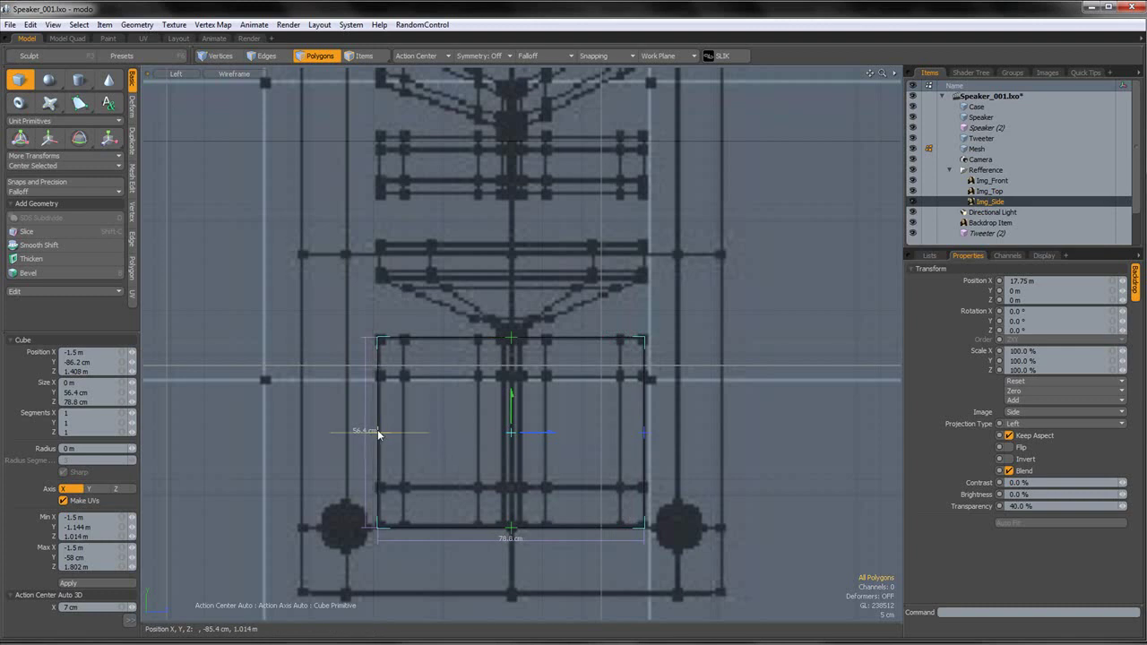
pyautogui.press('space')
# - Loop-slice the block's horizontal edges in Symmetry mode with a count of 2, placing the cuts on both sides of the centre stem
pyautogui.click(543, 516)
pyautogui.click(525, 308)
pyautogui.click(515, 427)
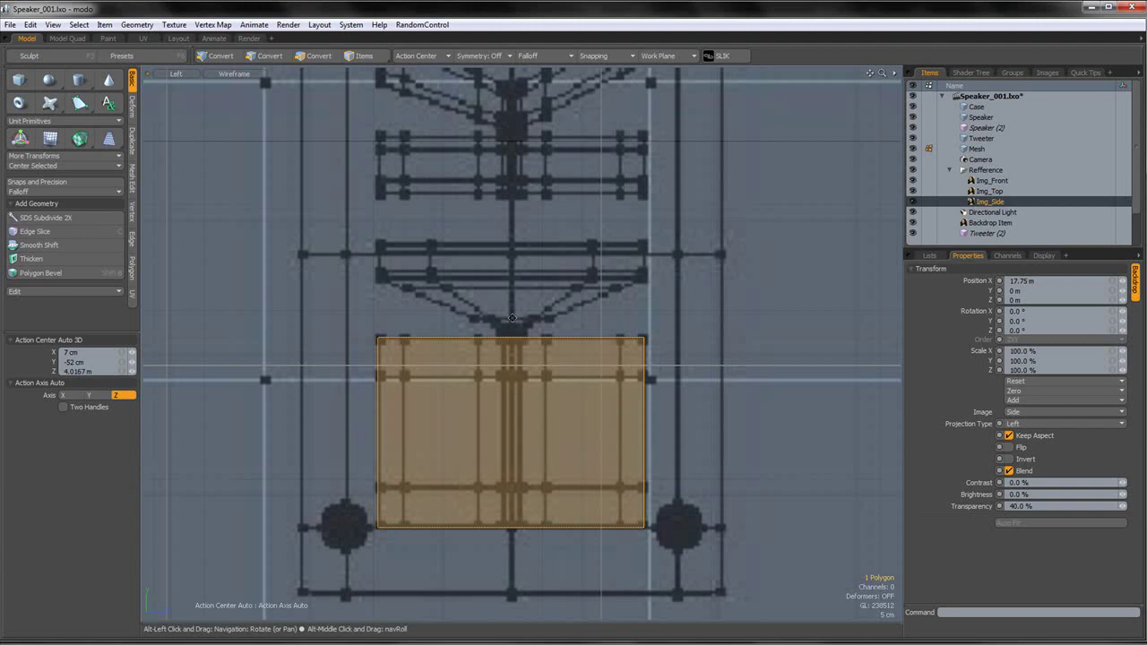
pyautogui.click(267, 56)
pyautogui.hotkey('alt', 'c')
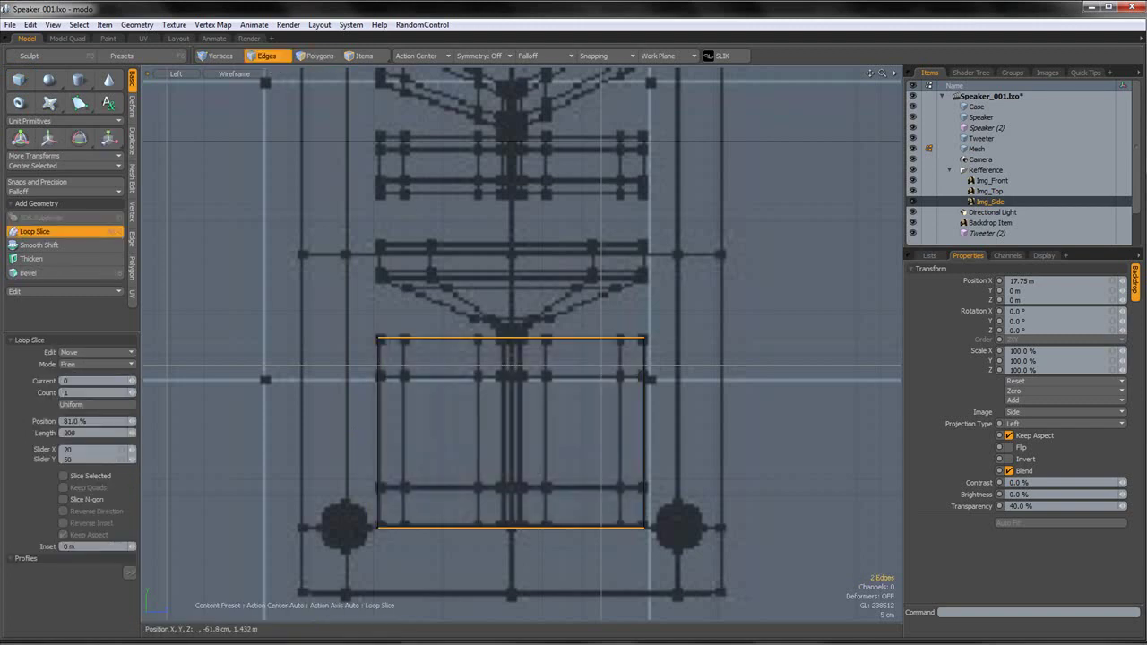
pyautogui.click(126, 363)
pyautogui.click(136, 380)
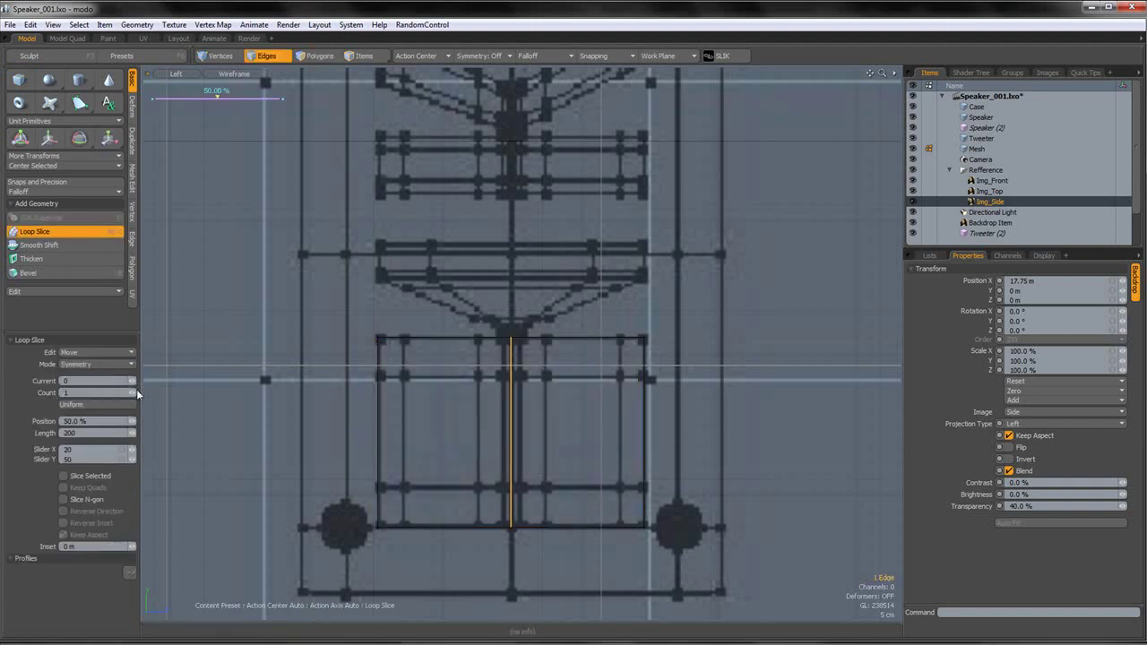
pyautogui.click(135, 393)
pyautogui.moveTo(249, 460); pyautogui.dragTo(302, 459)
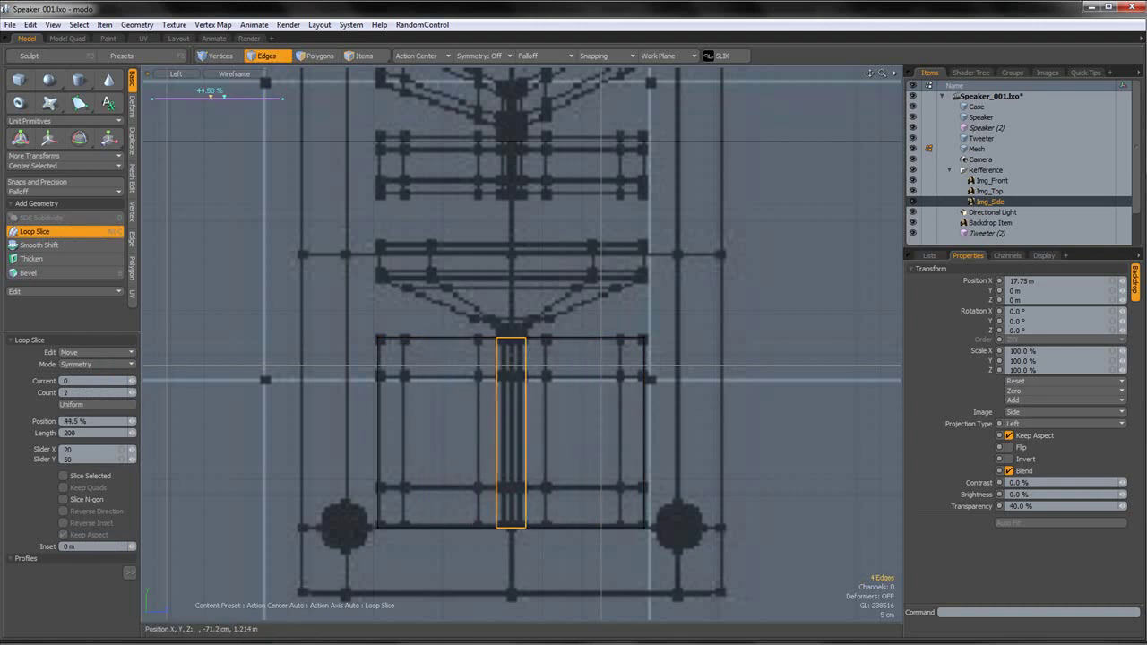
pyautogui.press('space')
# - Extend the block's top centre edge up about 4 cm and again about 13.2 cm, widening the last edge to about 805 % in Z
pyautogui.click(513, 313)
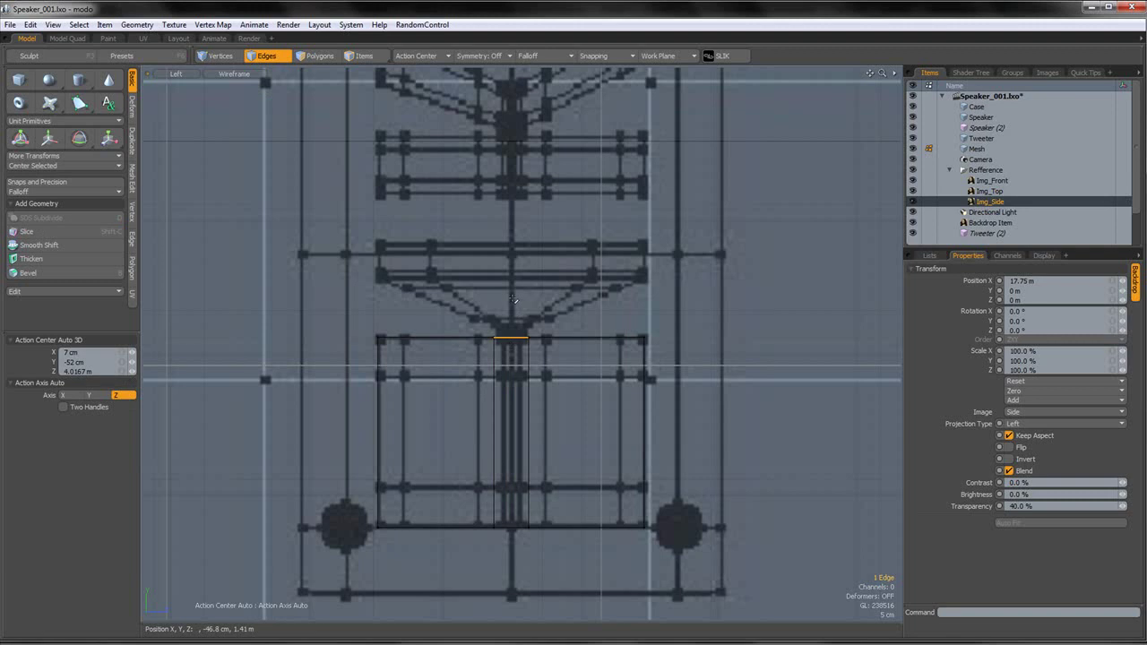
pyautogui.press('z')
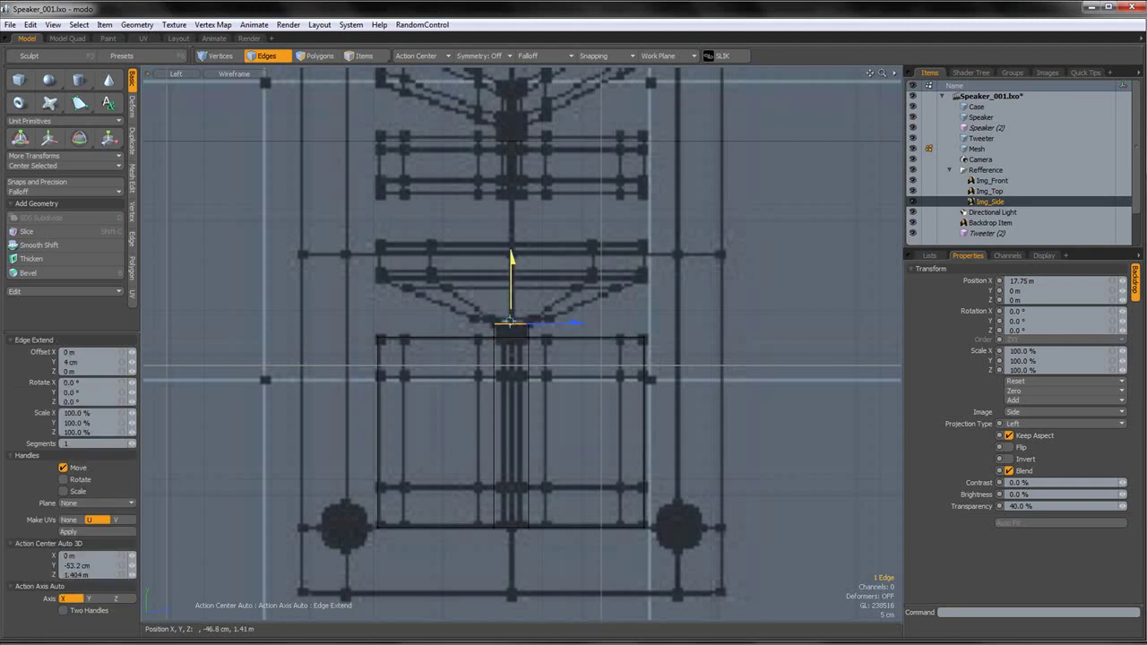
pyautogui.press('space')
pyautogui.press('z')
pyautogui.moveTo(515, 300); pyautogui.dragTo(515, 259)
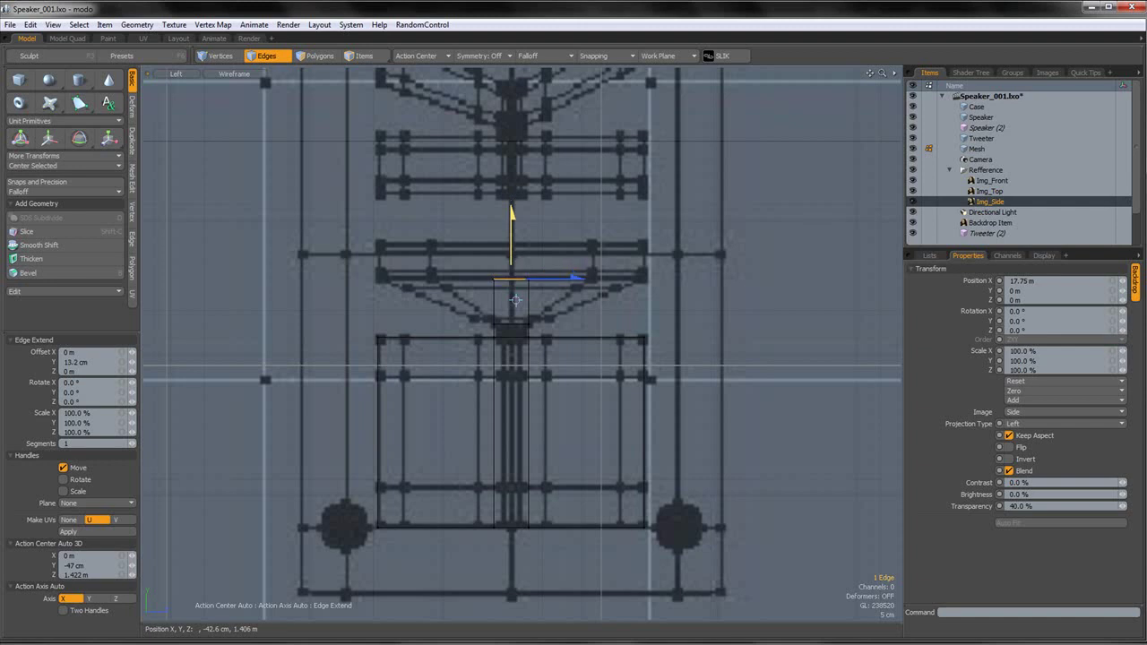
pyautogui.press('r')
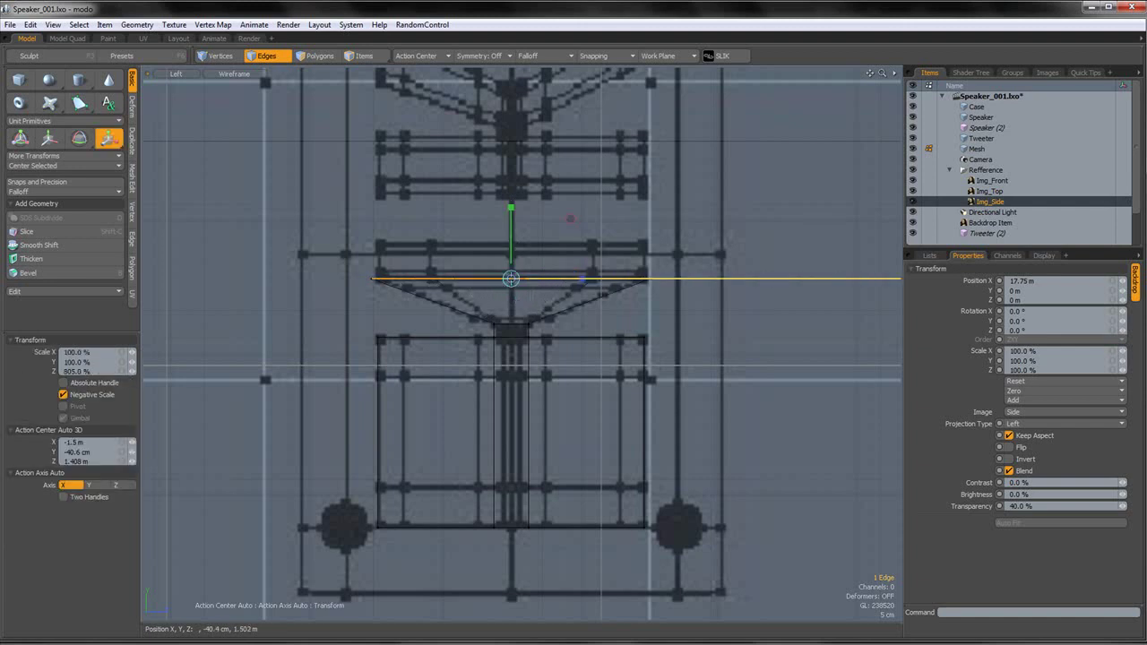
pyautogui.press('space')
pyautogui.click(430, 219)
# - Align the left and the right outer vertices of the shape into straight vertical columns by scaling each group in Z
pyautogui.click(221, 56)
pyautogui.moveTo(301, 241)
pyautogui.mouseDown(button='right')
pyautogui.moveTo(445, 579)
pyautogui.moveTo(439, 564)
pyautogui.mouseUp(button='right')
pyautogui.press('r')
pyautogui.moveTo(59, 391); pyautogui.dragTo(11, 381)
pyautogui.press('space')
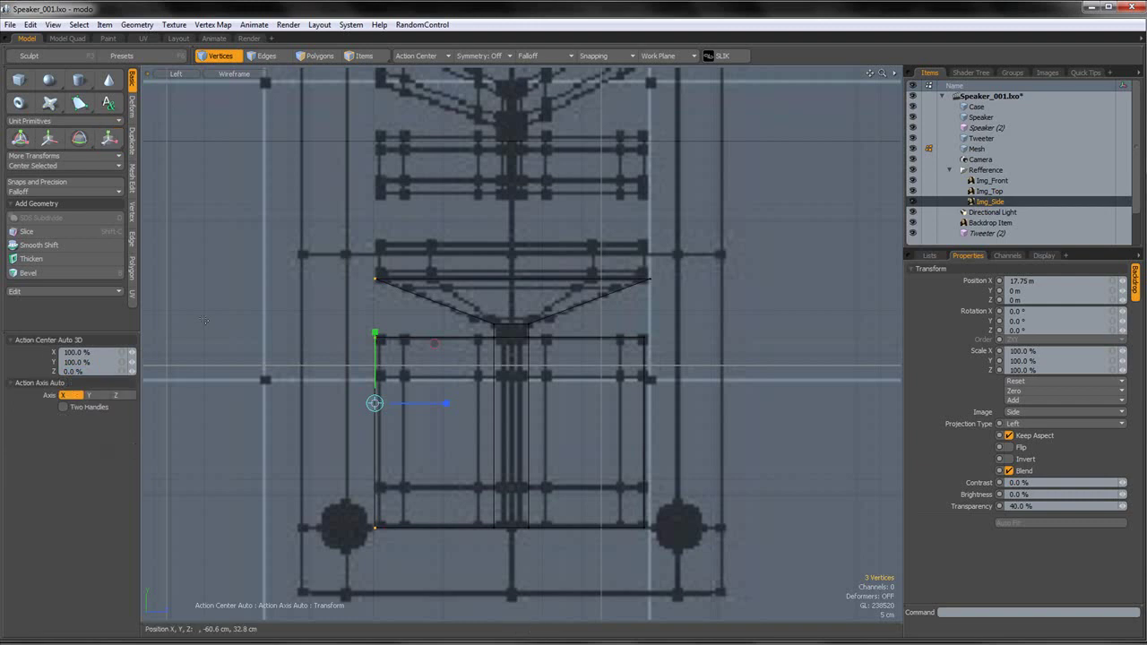
pyautogui.moveTo(788, 236); pyautogui.dragTo(622, 584, button='right')
pyautogui.press('r')
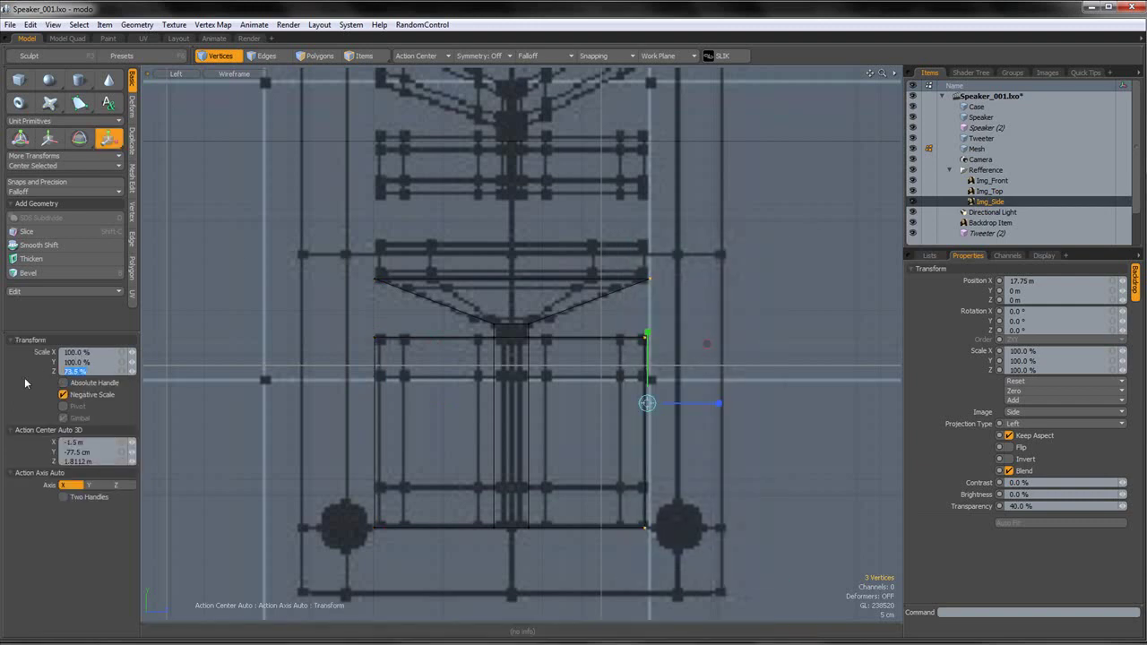
pyautogui.press('space')
# - Move the left and right outer vertex columns horizontally to match the logo outline on the backdrop
pyautogui.moveTo(298, 227); pyautogui.dragTo(415, 557, button='right')
pyautogui.press('w')
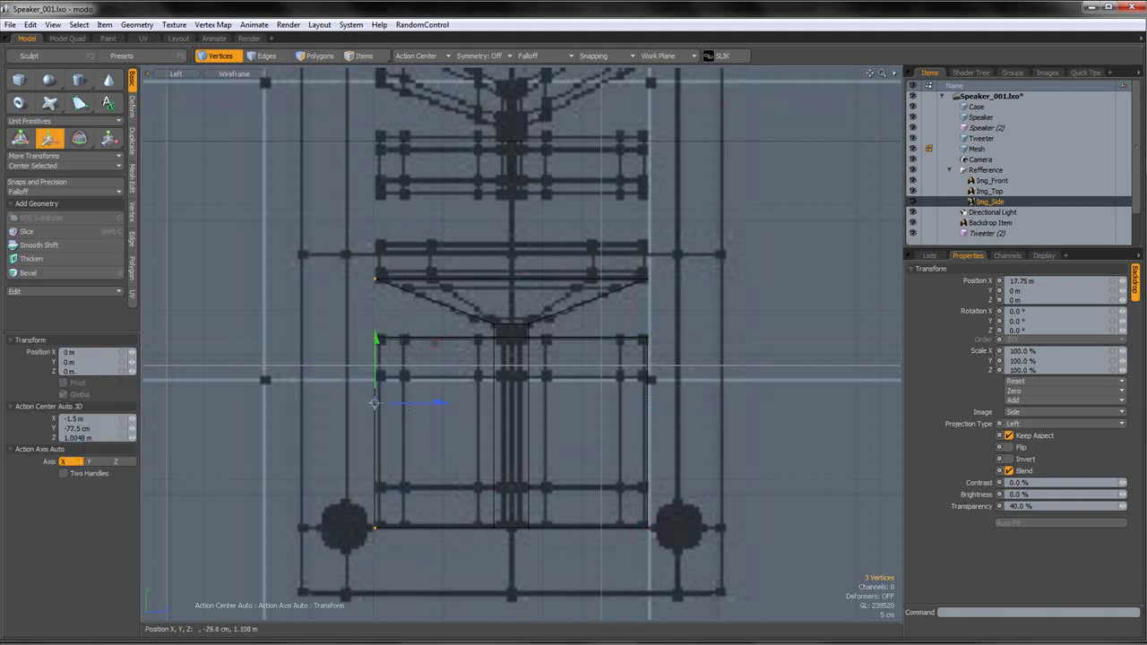
pyautogui.moveTo(709, 258); pyautogui.dragTo(620, 597, button='right')
pyautogui.moveTo(681, 406); pyautogui.dragTo(683, 406)
pyautogui.press('space')
pyautogui.click(537, 291)
# - Extend the wide top edge of the funnel shape upward to form the horizontal strip above it
pyautogui.keyDown('alt'); pyautogui.moveTo(520, 282); pyautogui.dragTo(521, 357); pyautogui.keyUp('alt')
pyautogui.click(265, 56)
pyautogui.click(535, 353)
pyautogui.press('z')
pyautogui.moveTo(515, 332); pyautogui.dragTo(518, 337)
pyautogui.press('space')
pyautogui.click(512, 291)
pyautogui.scroll(-2, 518, 287)
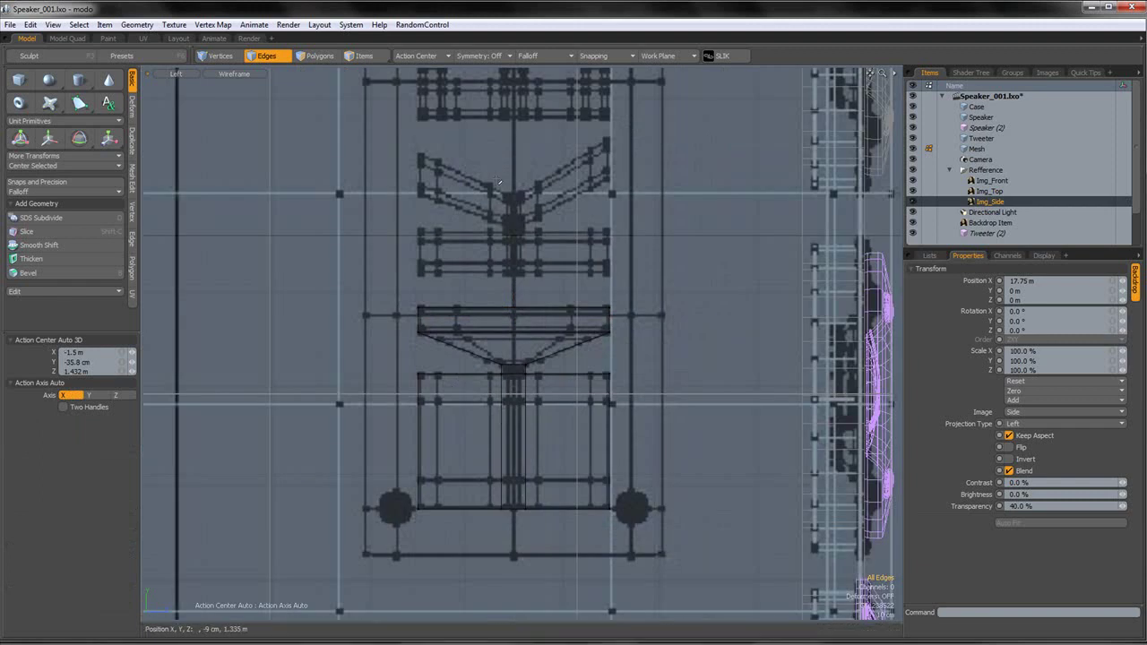
# - Copy the strip polygon above the funnel and move the duplicate up over the next logo bar
pyautogui.press('3')
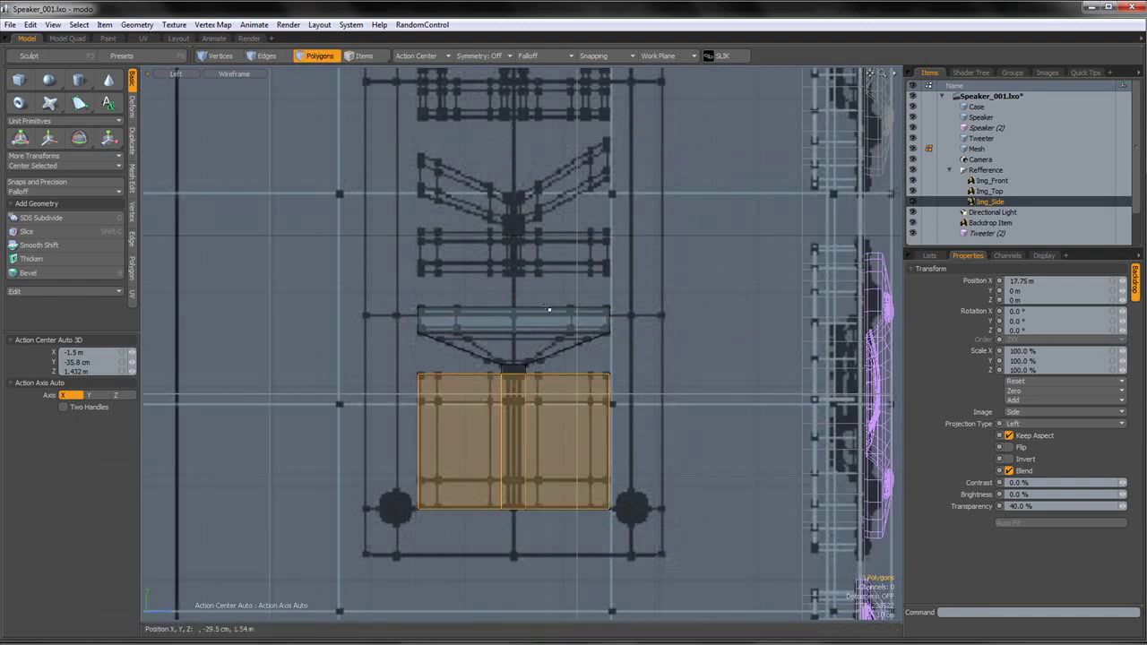
pyautogui.click(546, 311)
pyautogui.keyDown('alt'); pyautogui.keyDown('shift'); pyautogui.moveTo(546, 305); pyautogui.dragTo(546, 337); pyautogui.keyUp('shift'); pyautogui.keyUp('alt')
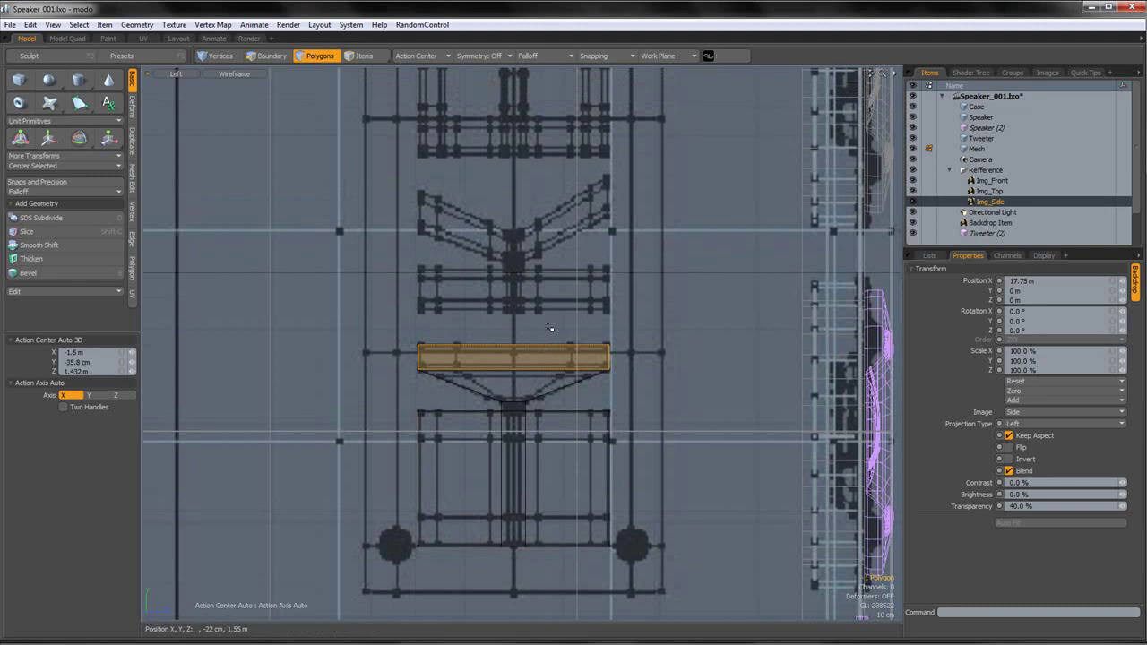
pyautogui.doubleClick(531, 400)
pyautogui.click(532, 404)
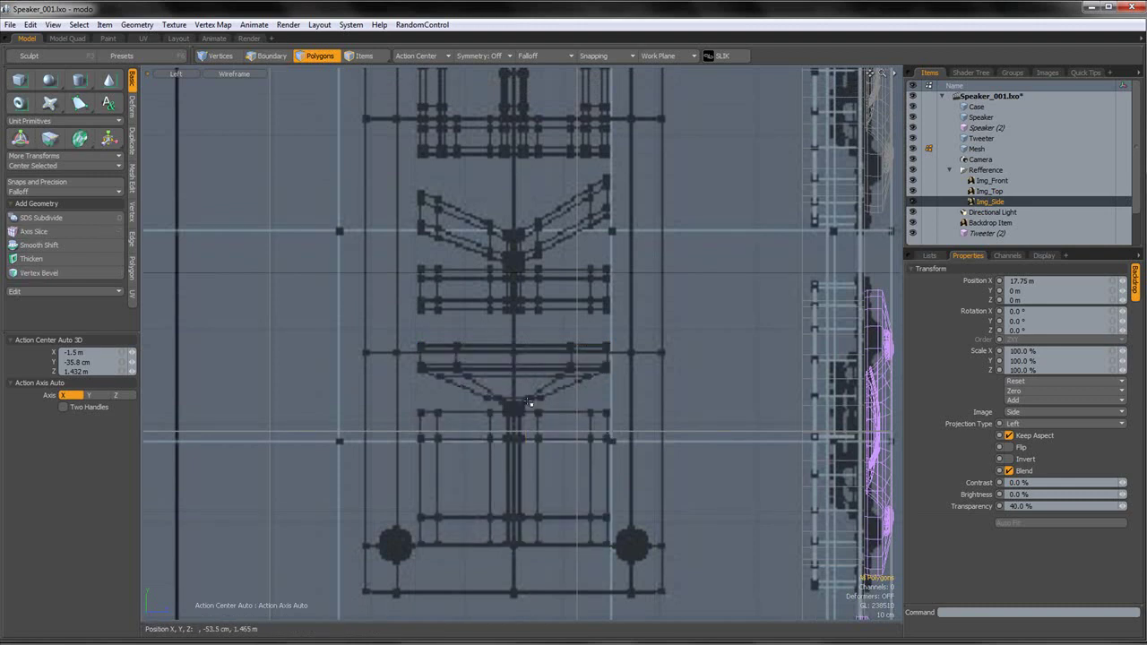
pyautogui.click(540, 368)
pyautogui.press('w')
pyautogui.moveTo(526, 334); pyautogui.dragTo(520, 265)
pyautogui.press('space')
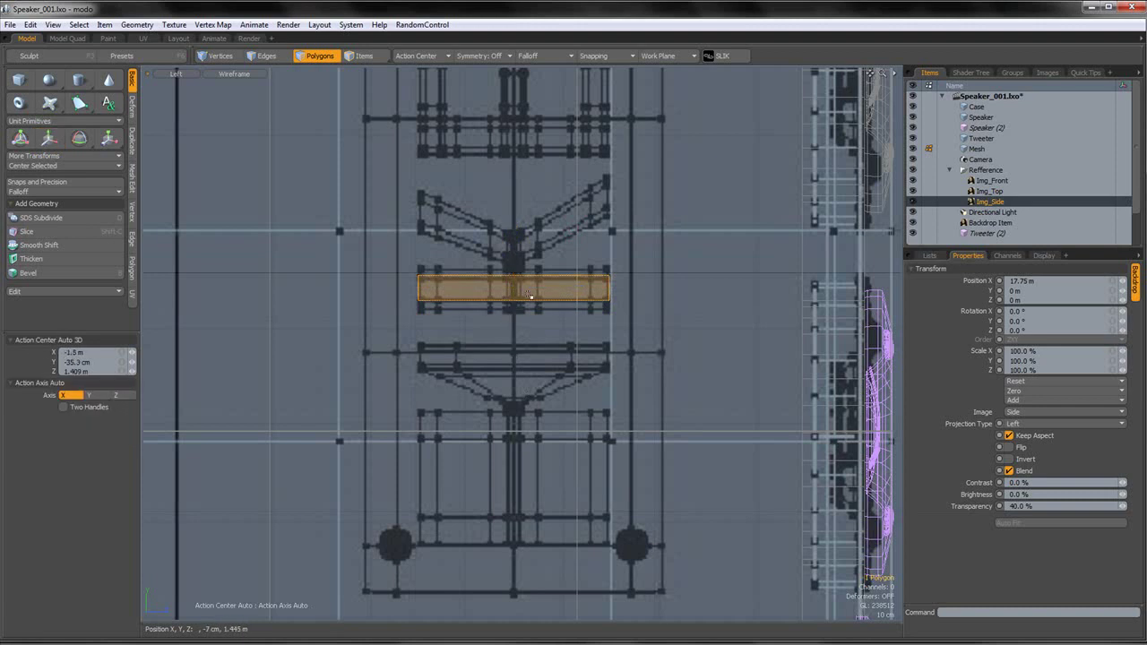
pyautogui.click(521, 347)
pyautogui.click(534, 270)
# - Scale the copied bar vertically and adjust its height position to fit the bar on the backdrop
pyautogui.scroll(2, 529, 325)
pyautogui.keyDown('alt'); pyautogui.keyDown('shift'); pyautogui.moveTo(535, 269); pyautogui.dragTo(484, 240); pyautogui.keyUp('shift'); pyautogui.keyUp('alt')
pyautogui.scroll(-1, 475, 307)
pyautogui.click(485, 321)
pyautogui.press('r')
pyautogui.press('w')
pyautogui.moveTo(484, 315); pyautogui.dragTo(484, 319)
pyautogui.press('r')
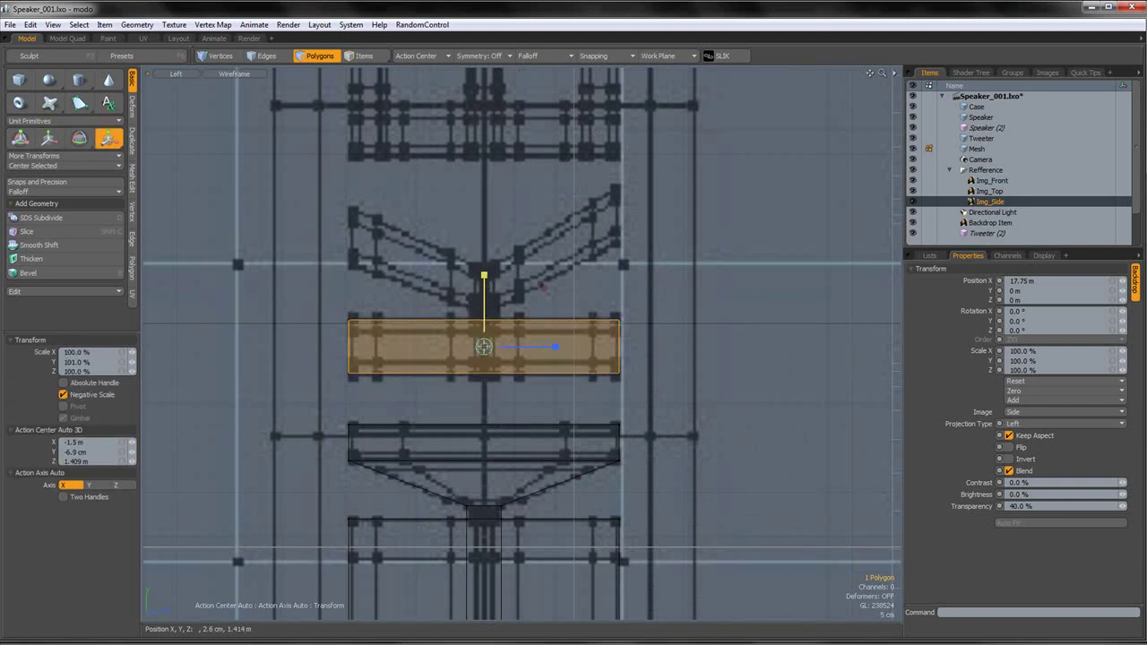
pyautogui.press('space')
# - Loop-slice the copied bar with two symmetric vertical cuts bordering the centre stem
pyautogui.click(489, 312)
pyautogui.click(280, 56)
pyautogui.click(484, 319)
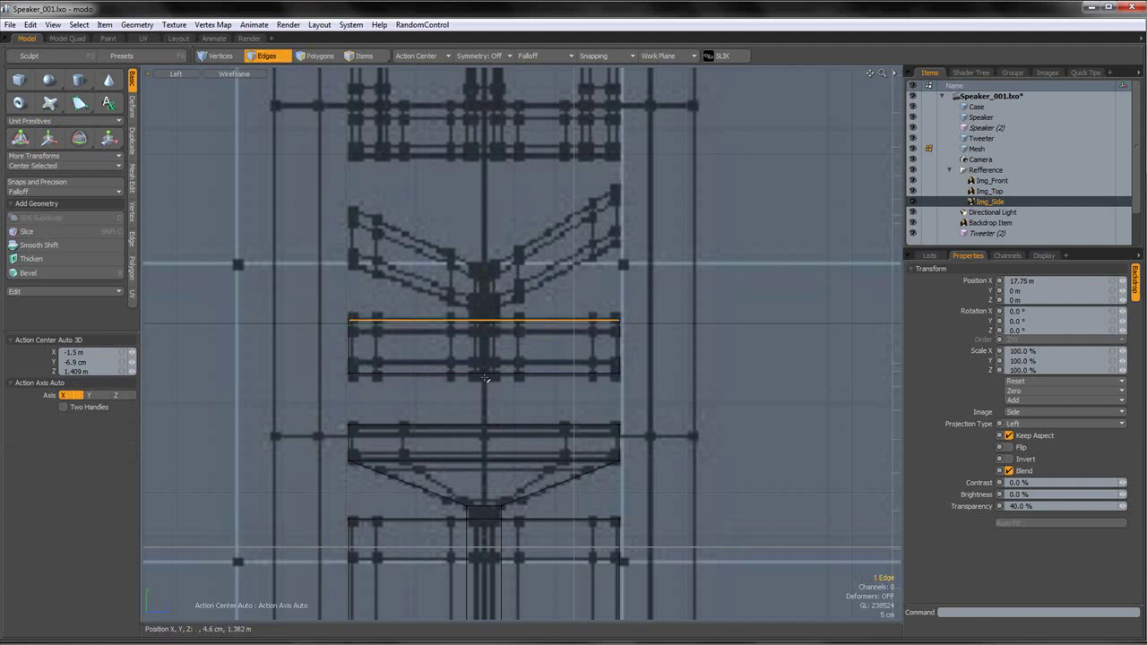
pyautogui.hotkey('alt', 'c')
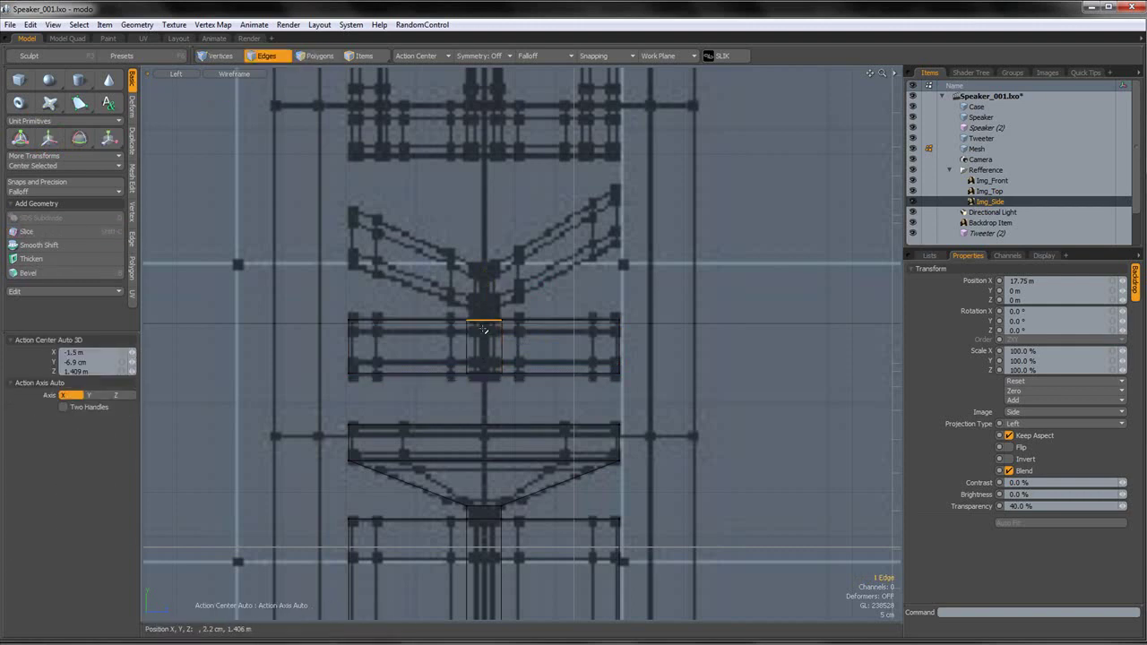
# - Extend the bar's top centre edge upward twice to form the narrow gap piece and the centre of the V shape
pyautogui.click(484, 319)
pyautogui.press('z')
pyautogui.press('q')
pyautogui.press('z')
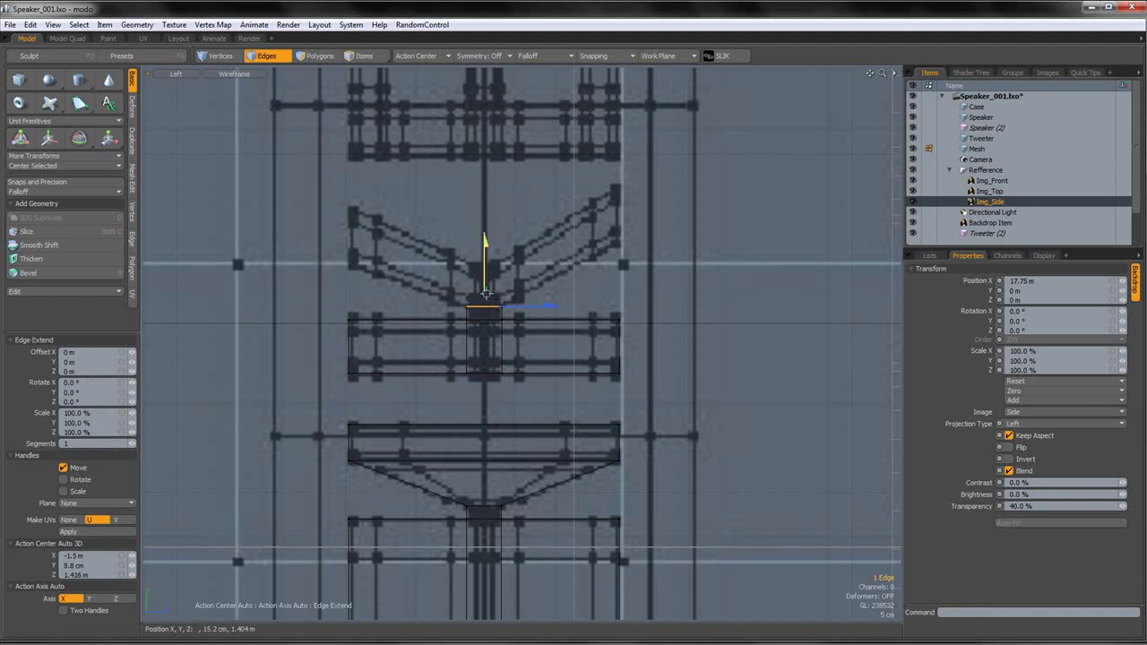
pyautogui.press('q')
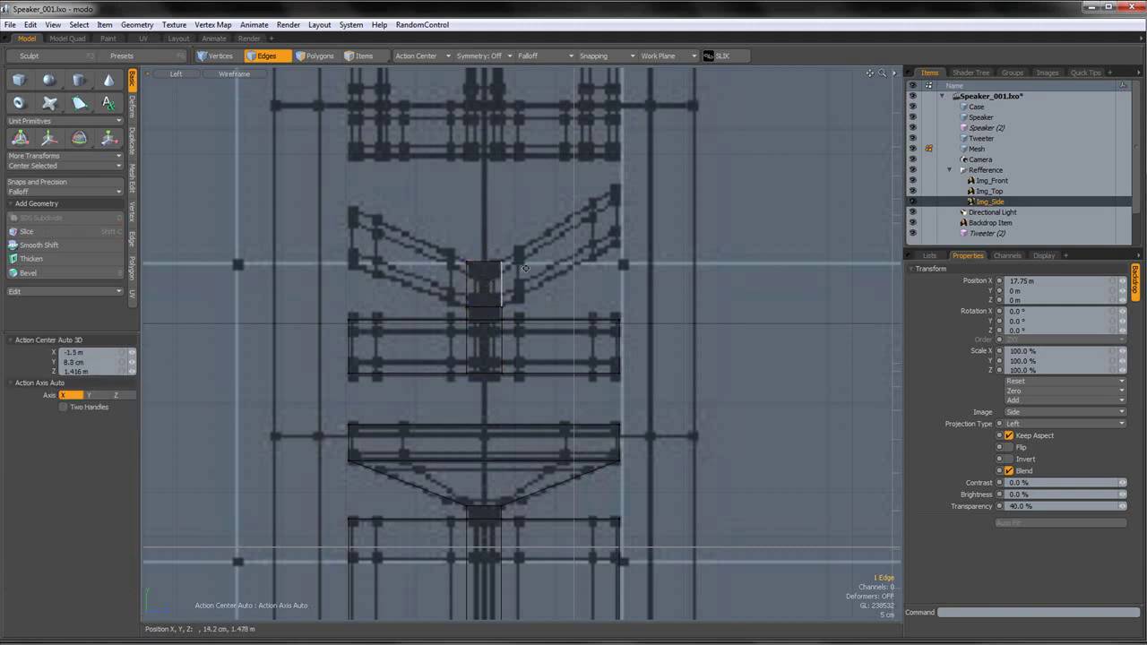
# - Extend both side edges of the V shape's centre outward to about 759.5 % in Z and raise them about 14.4 cm
pyautogui.keyDown('alt'); pyautogui.keyDown('shift'); pyautogui.moveTo(491, 281); pyautogui.dragTo(458, 332); pyautogui.keyUp('shift'); pyautogui.keyUp('alt')
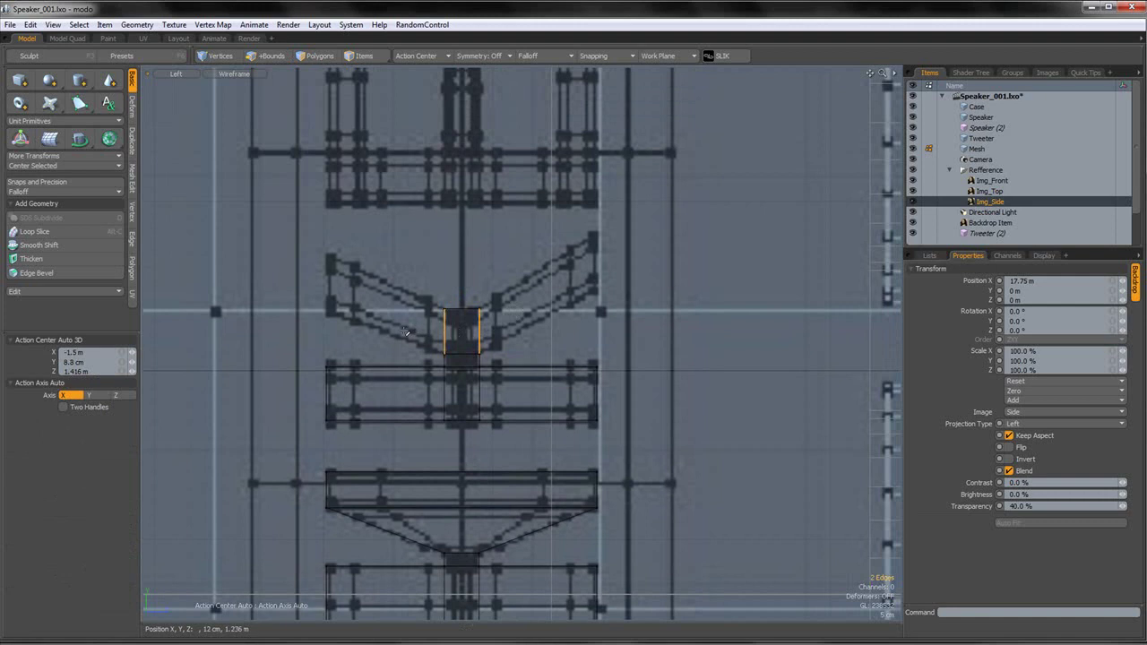
pyautogui.press('z')
pyautogui.press('r')
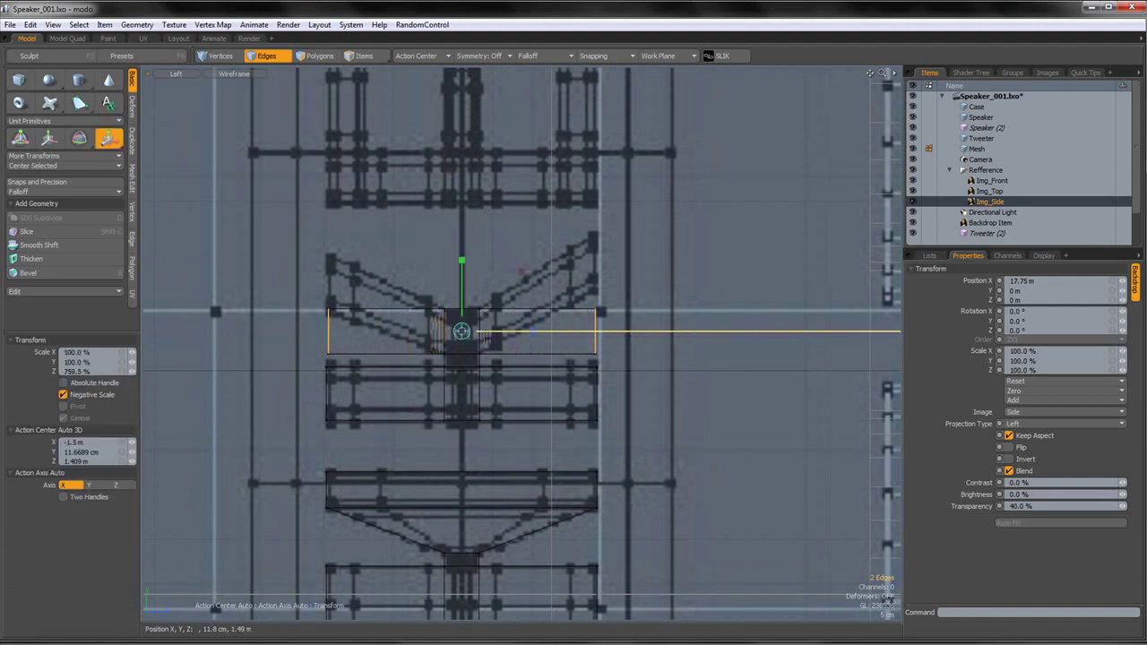
pyautogui.press('w')
pyautogui.moveTo(465, 305); pyautogui.dragTo(465, 256)
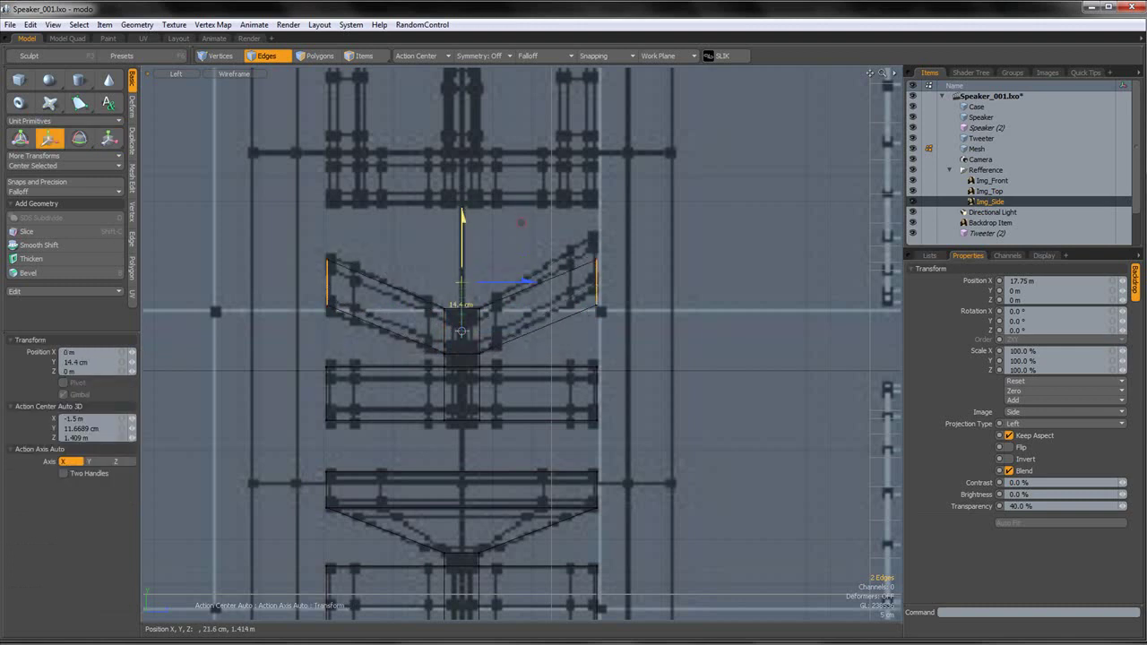
# - Scale the V shape's outer edges taller and nudge them up to fit the backdrop
pyautogui.press('r')
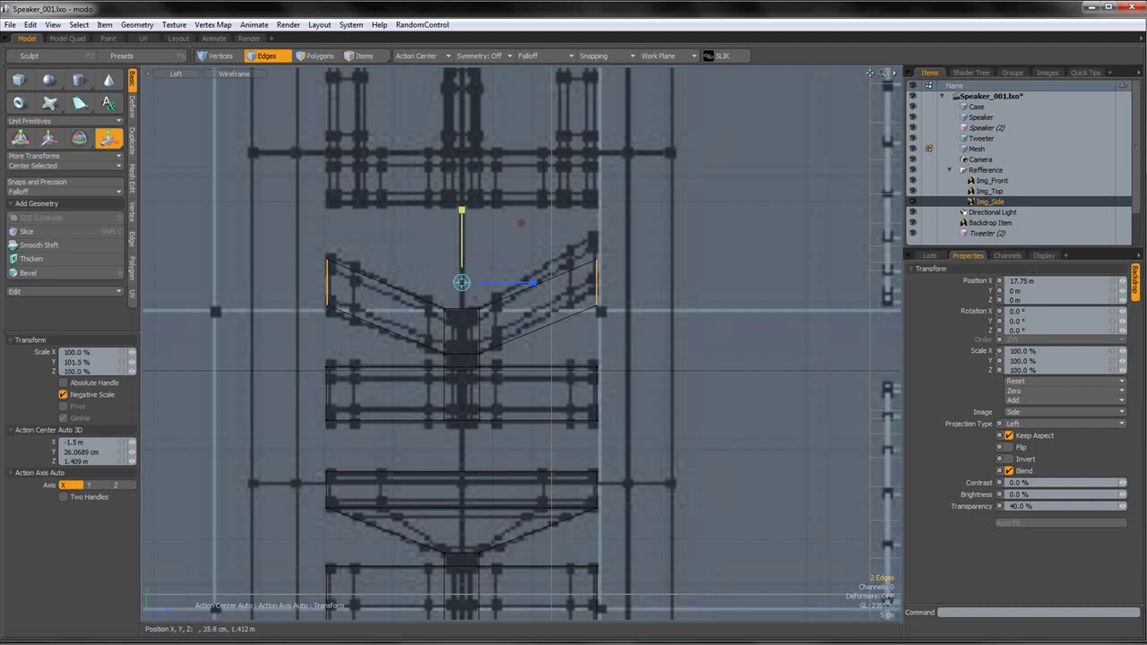
pyautogui.press('w')
pyautogui.moveTo(460, 282); pyautogui.dragTo(460, 278)
pyautogui.press('q')
pyautogui.click(640, 314)
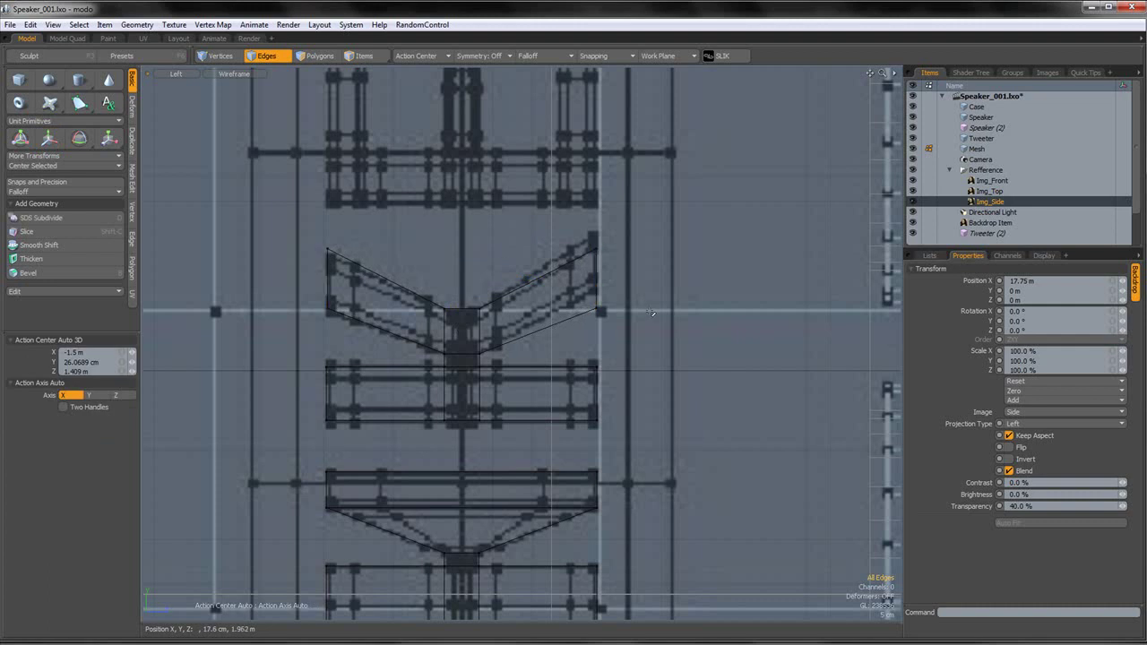
# - Try to fit the V shape's right tip to the backdrop by raising its upper vertex 3.2 cm and its lower vertex 4.6 cm
pyautogui.scroll(-3, 638, 313)
pyautogui.keyDown('alt'); pyautogui.keyDown('shift'); pyautogui.moveTo(637, 317); pyautogui.dragTo(631, 313); pyautogui.keyUp('shift'); pyautogui.keyUp('alt')
pyautogui.scroll(3, 631, 314)
pyautogui.keyDown('alt'); pyautogui.keyDown('shift'); pyautogui.moveTo(610, 234); pyautogui.dragTo(609, 263); pyautogui.keyUp('shift'); pyautogui.keyUp('alt')
pyautogui.press('1')
pyautogui.click(596, 265)
pyautogui.press('w')
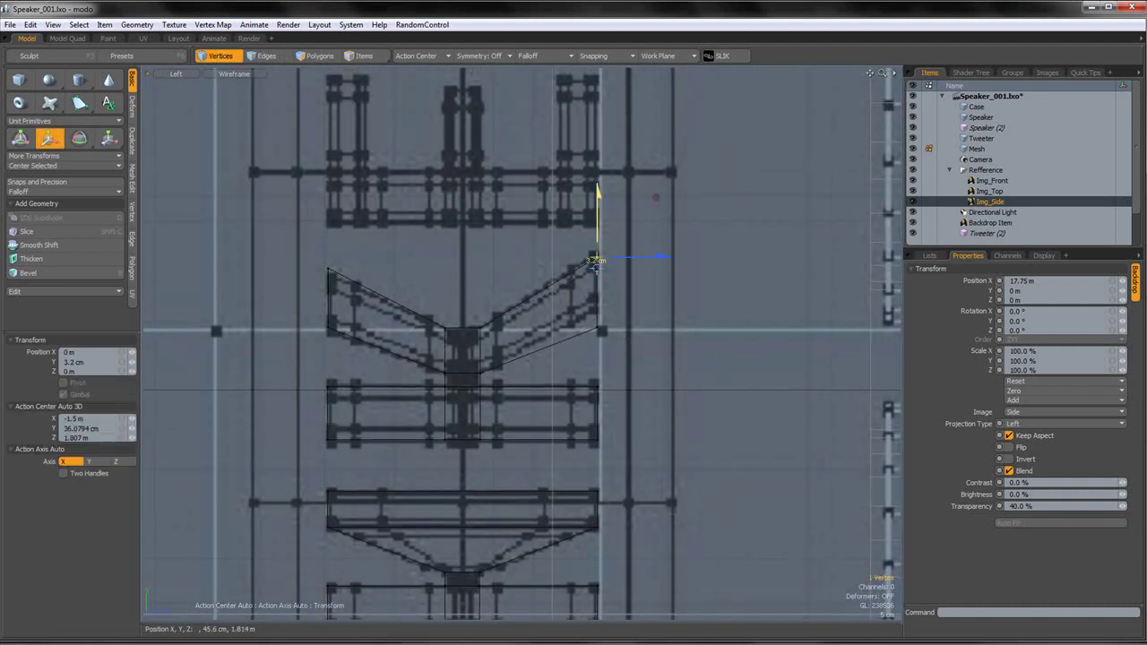
pyautogui.click(597, 329)
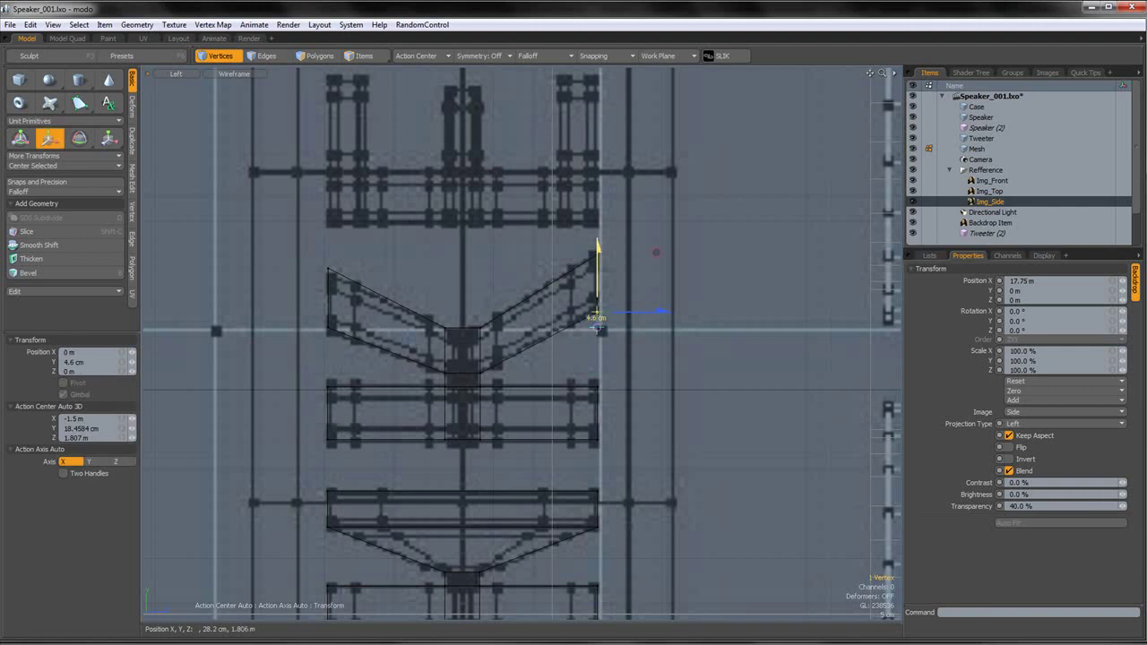
# - Try to align the upper and lower vertices of the V shape's left tip with the backdrop outline
pyautogui.press('space')
pyautogui.press('w')
pyautogui.moveTo(332, 260); pyautogui.dragTo(329, 301)
pyautogui.press('space')
pyautogui.click(330, 336)
pyautogui.press('w')
pyautogui.press('space')
pyautogui.click(328, 332)
pyautogui.press('w')
pyautogui.press('space')
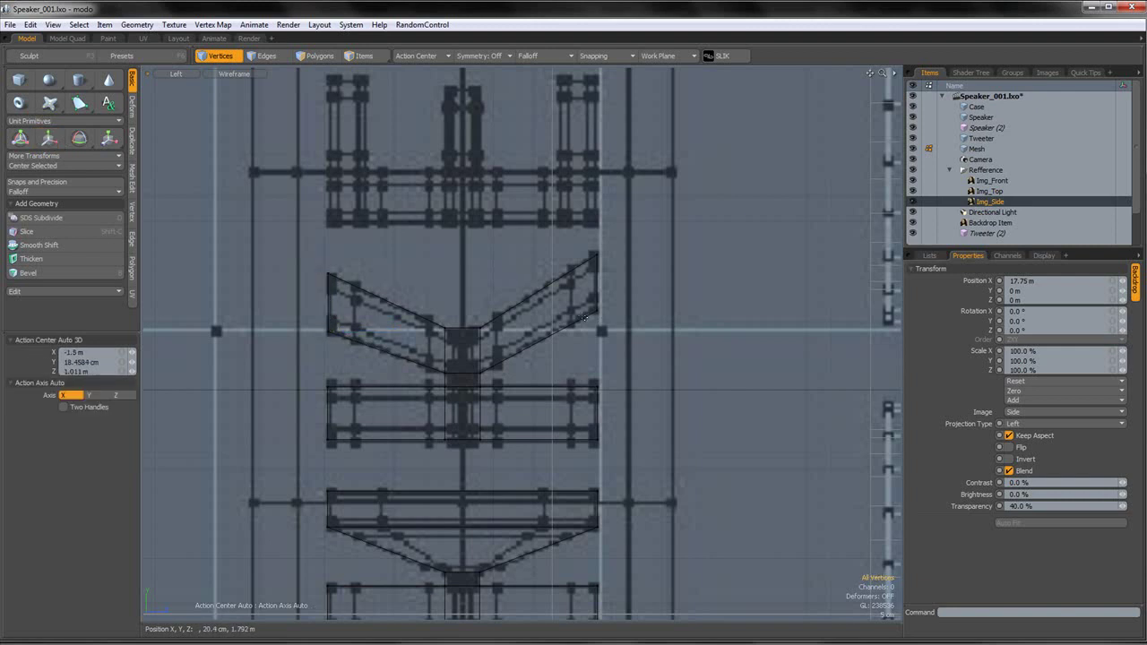
# - Undo the individual vertex moves on both tips of the V shape
pyautogui.hotkey('ctrl', 'z')
pyautogui.hotkey('ctrl', 'z')
pyautogui.hotkey('ctrl', 'z')
pyautogui.hotkey('ctrl', 'z')
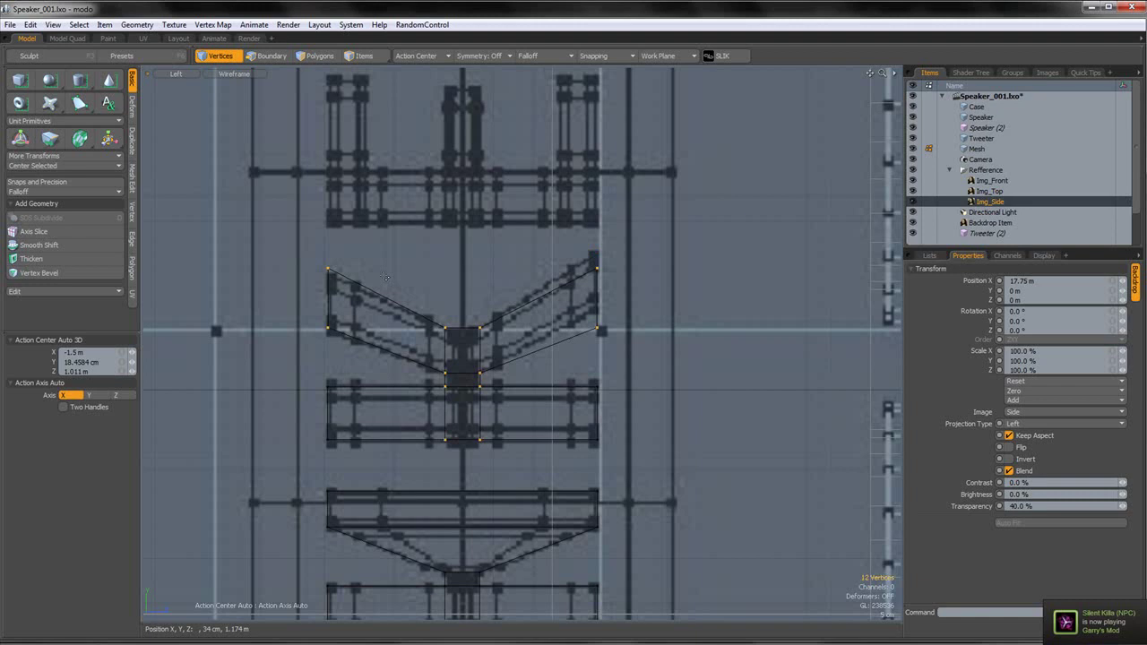
pyautogui.hotkey('ctrl', 'z')
pyautogui.hotkey('ctrl', 'z')
pyautogui.hotkey('ctrl', 'z')
# - Nudge both outer edges of the V shape upward and scale them to 121.5 % in Y
pyautogui.press('w')
pyautogui.moveTo(465, 301); pyautogui.dragTo(463, 238)
pyautogui.press('r')
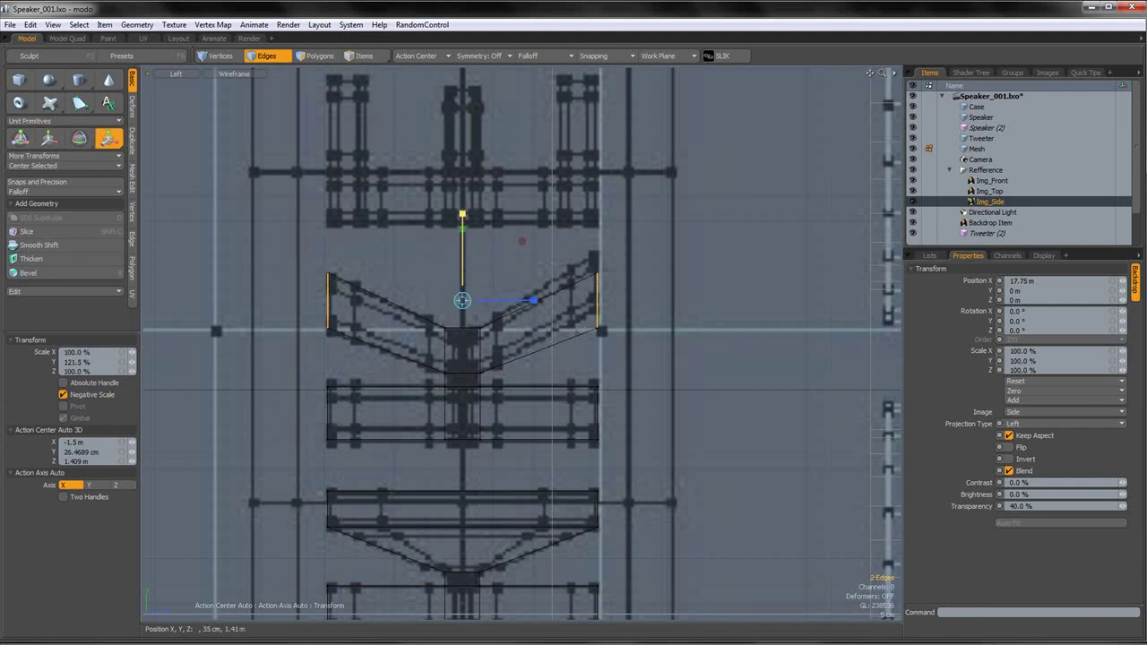
pyautogui.press('space')
# - Copy the whole bar and V shape as polygons and raise it 64 cm in Y onto the next letter above
pyautogui.scroll(-2, 504, 296)
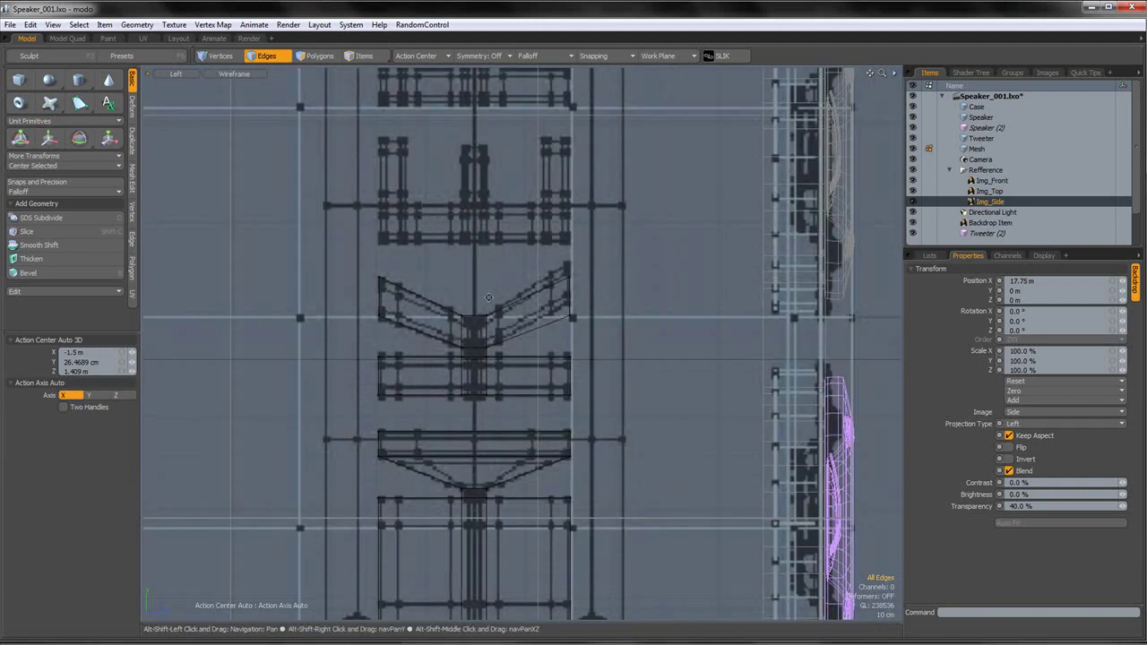
pyautogui.keyDown('alt'); pyautogui.moveTo(470, 247); pyautogui.dragTo(468, 290); pyautogui.keyUp('alt')
pyautogui.click(315, 56)
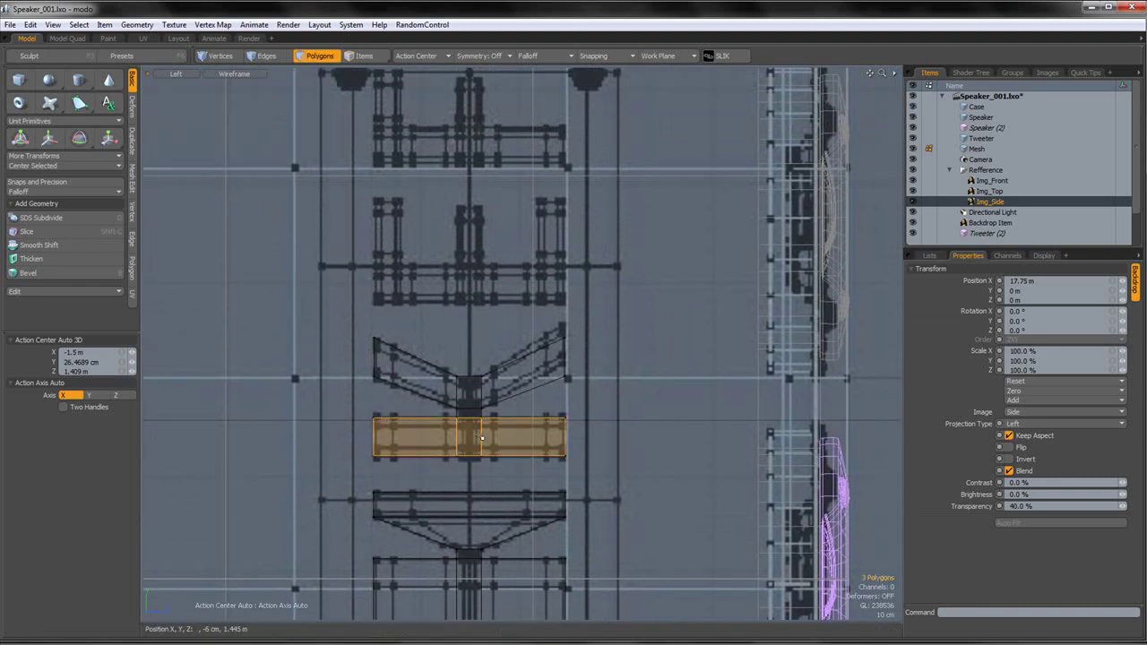
pyautogui.click(476, 405)
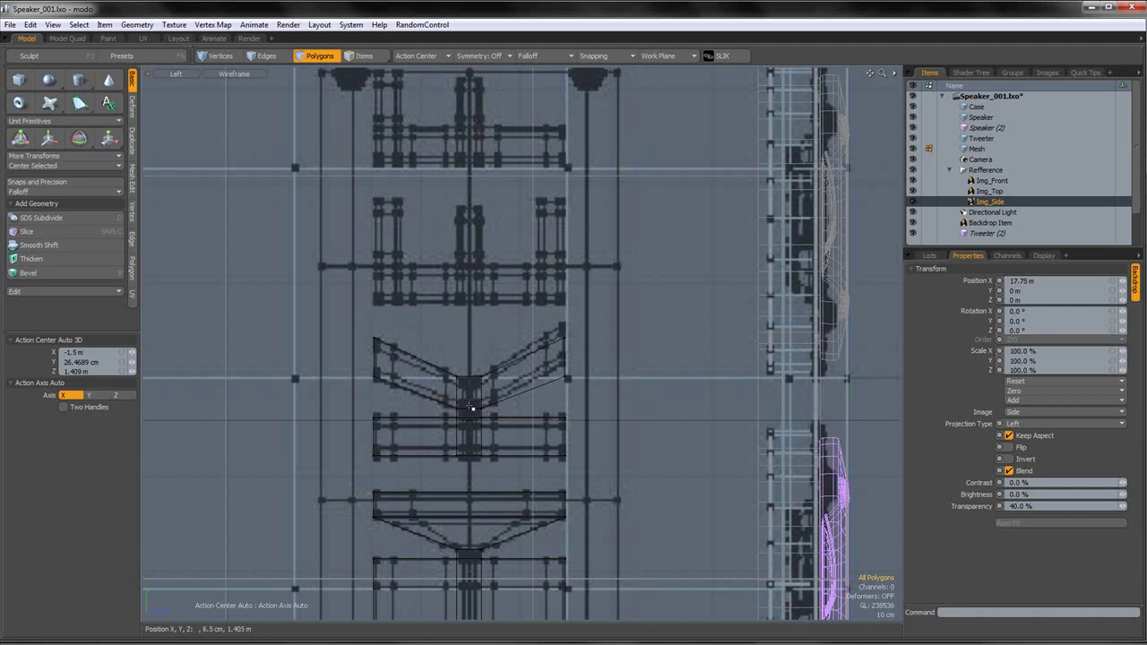
pyautogui.doubleClick(470, 409)
pyautogui.press('Delete')
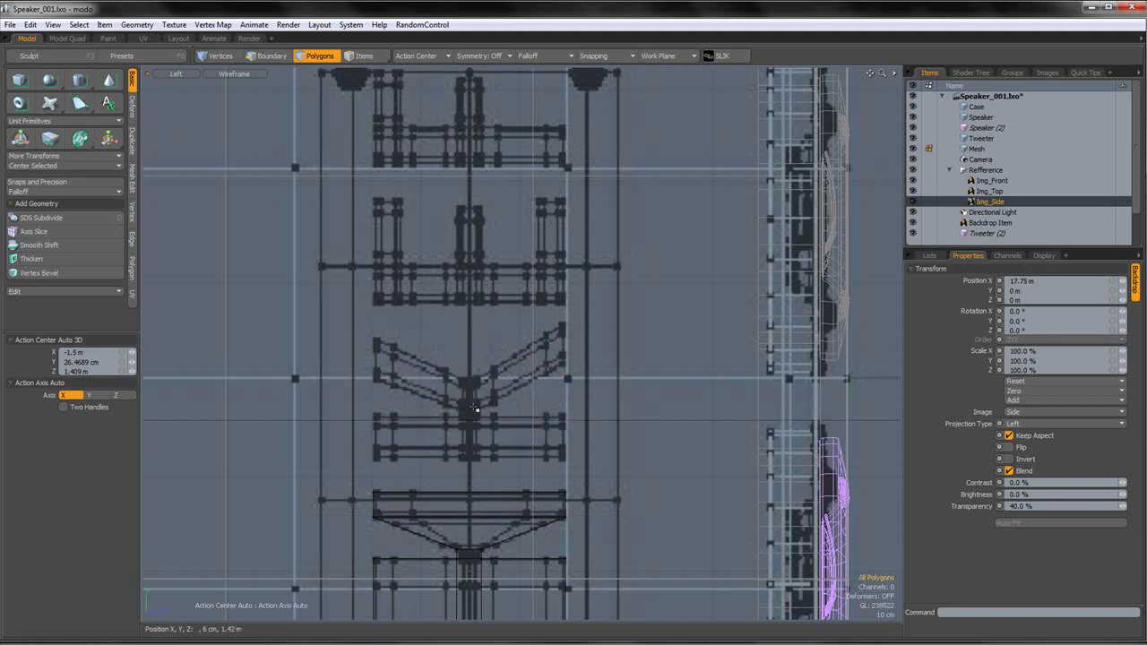
pyautogui.doubleClick(474, 410)
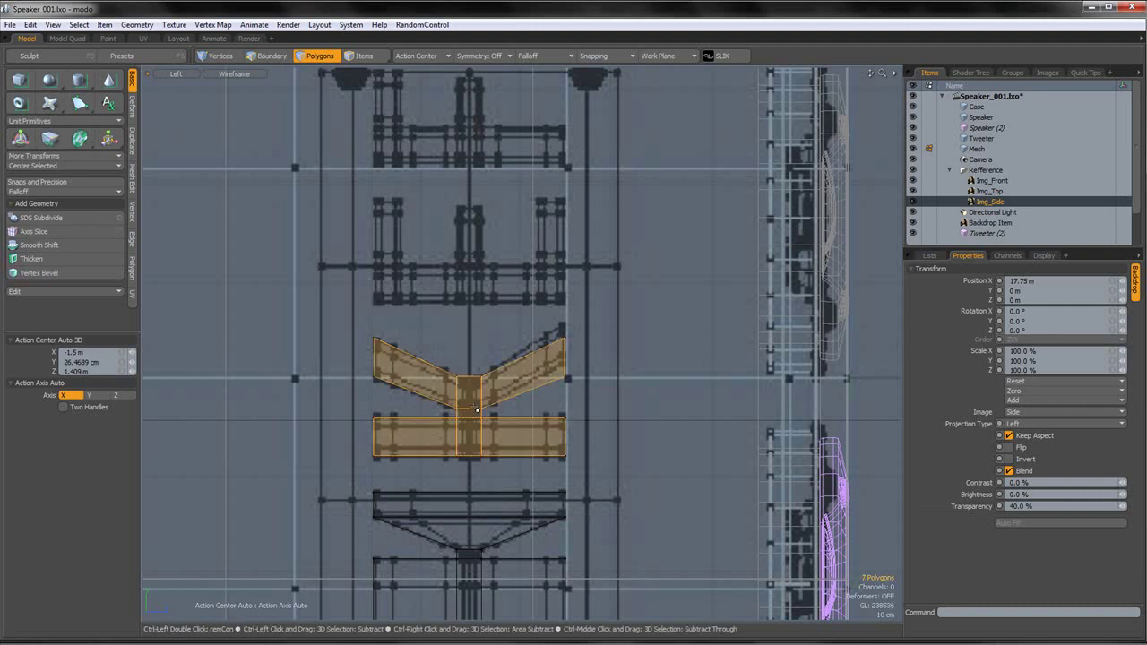
pyautogui.hotkey('ctrl', 'x')
pyautogui.hotkey('ctrl', 'v')
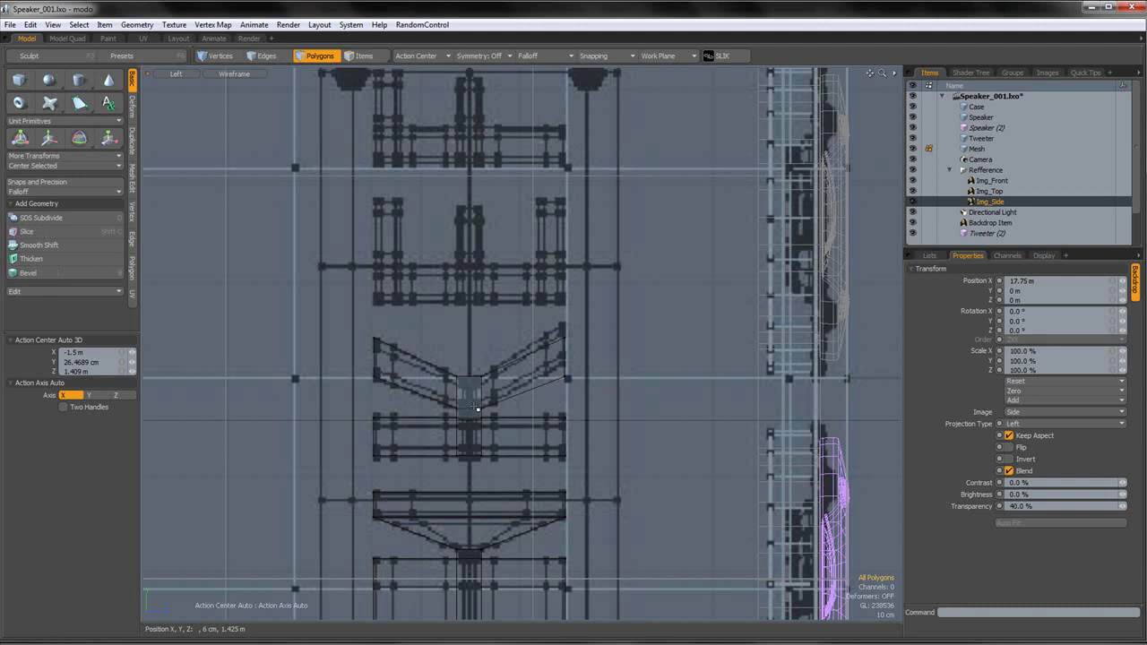
pyautogui.doubleClick(476, 408)
pyautogui.press('w')
pyautogui.moveTo(471, 366); pyautogui.dragTo(469, 188)
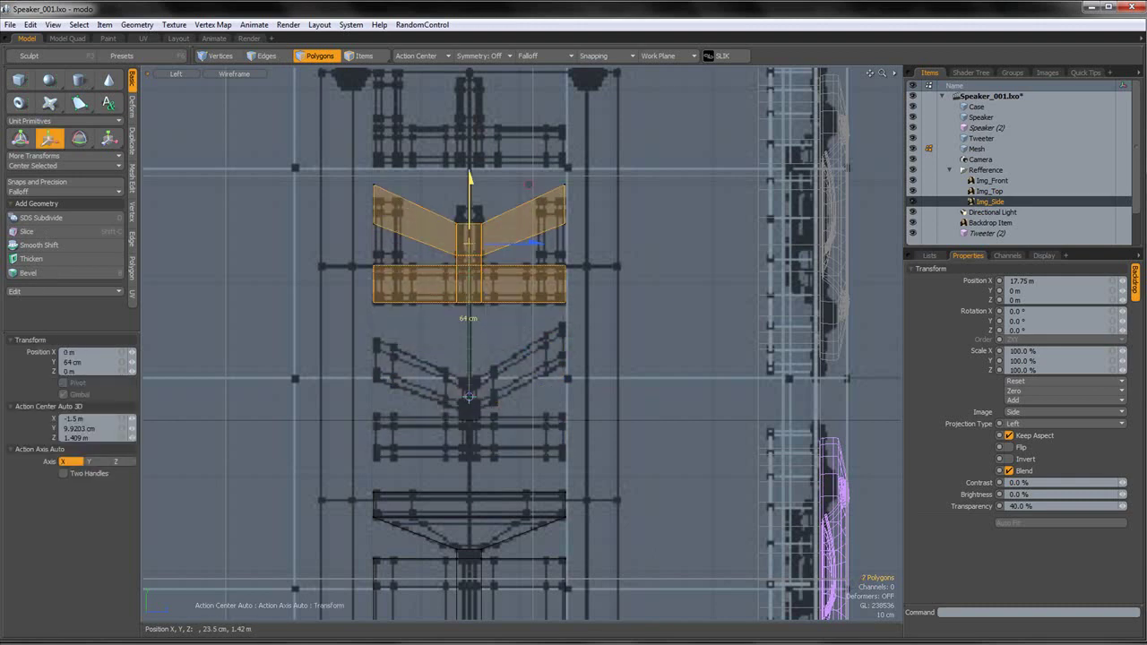
# - Paste the bar and V shape back in its original place and delete the V polygons from the raised one
pyautogui.press('space')
pyautogui.click(503, 352)
pyautogui.hotkey('ctrl', 'v')
pyautogui.moveTo(547, 360); pyautogui.dragTo(469, 393)
pyautogui.click(506, 315)
pyautogui.keyDown('alt'); pyautogui.keyDown('shift'); pyautogui.moveTo(512, 247); pyautogui.dragTo(511, 290); pyautogui.keyUp('shift'); pyautogui.keyUp('alt')
pyautogui.moveTo(573, 251)
pyautogui.mouseDown()
pyautogui.moveTo(452, 271)
pyautogui.moveTo(417, 263)
pyautogui.mouseUp()
pyautogui.press('Delete')
# - Raise the top edge of the upper bar's centre stem 20 cm in Y to form the letter's middle arm
pyautogui.click(280, 58)
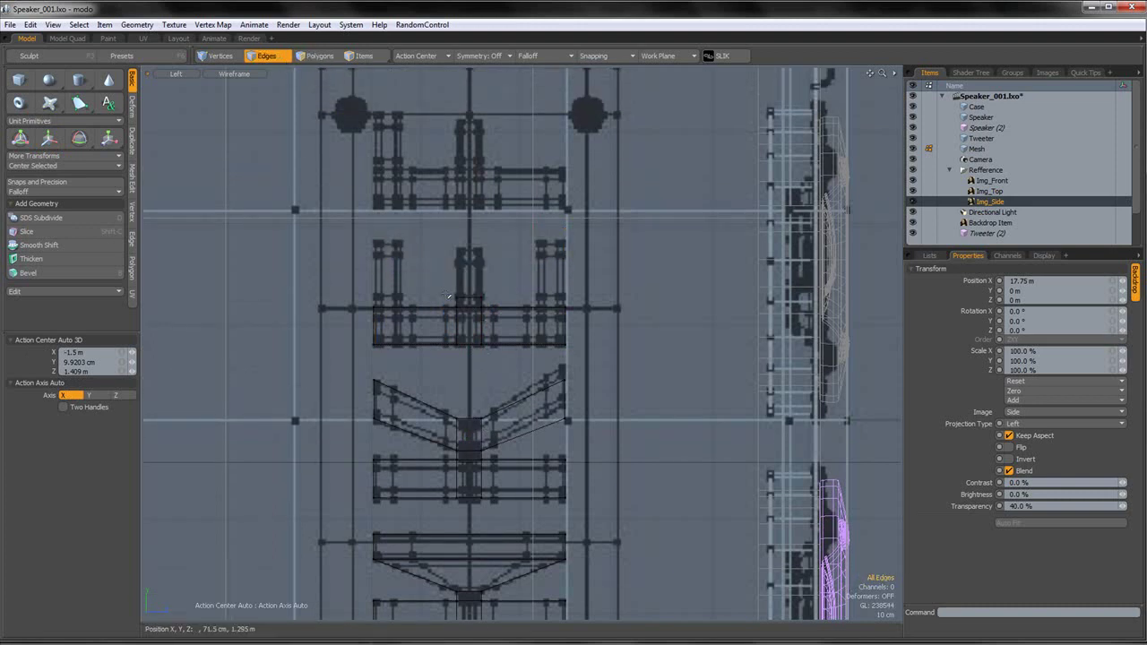
pyautogui.press('w')
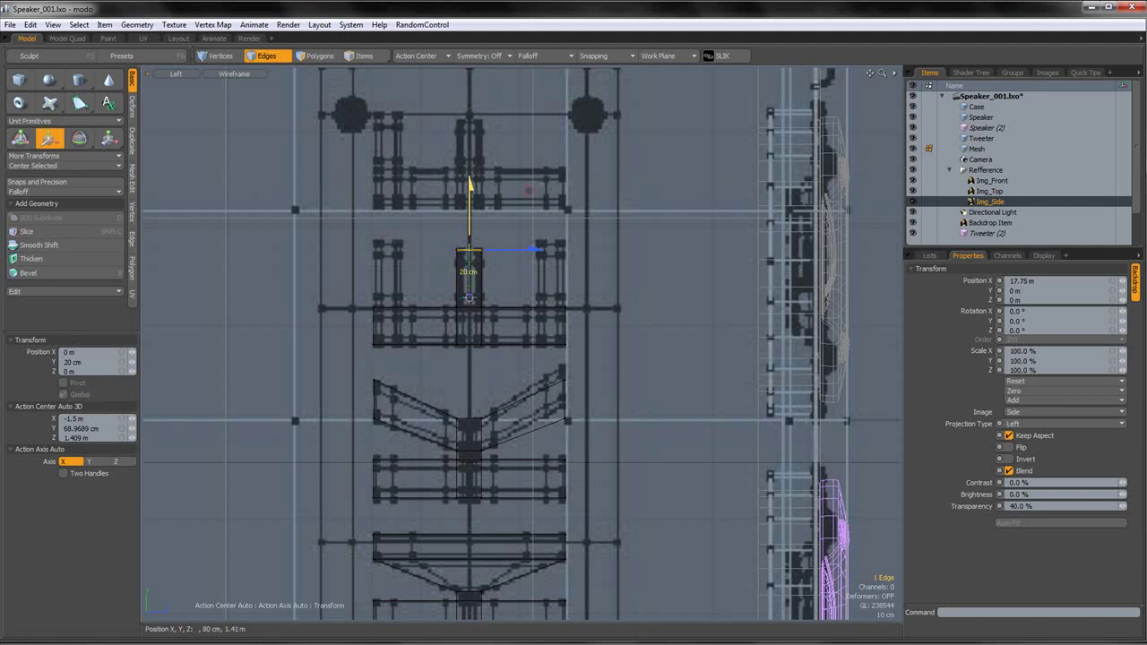
pyautogui.press('space')
pyautogui.click(484, 231)
# - Slice the upper bar vertically at 1.7 m and 1.122 m in Z to mark out the letter's two outer arms
pyautogui.keyDown('alt'); pyautogui.keyDown('shift'); pyautogui.moveTo(483, 231); pyautogui.dragTo(484, 259); pyautogui.keyUp('shift'); pyautogui.keyUp('alt')
pyautogui.scroll(2, 484, 294)
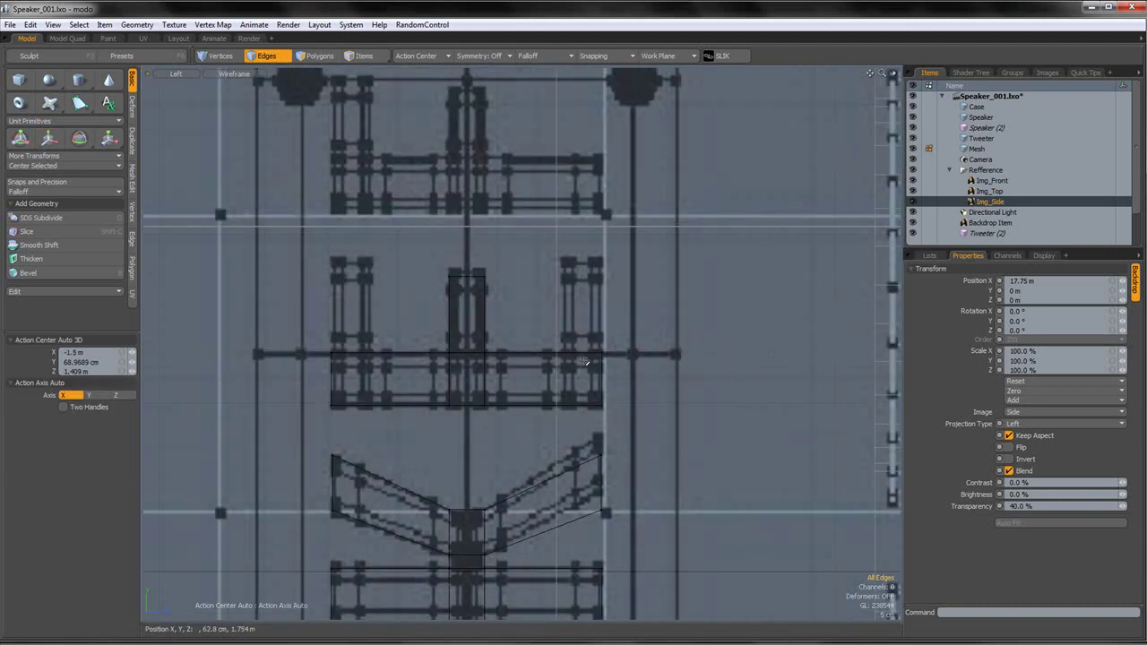
pyautogui.hotkey('shift', 'c')
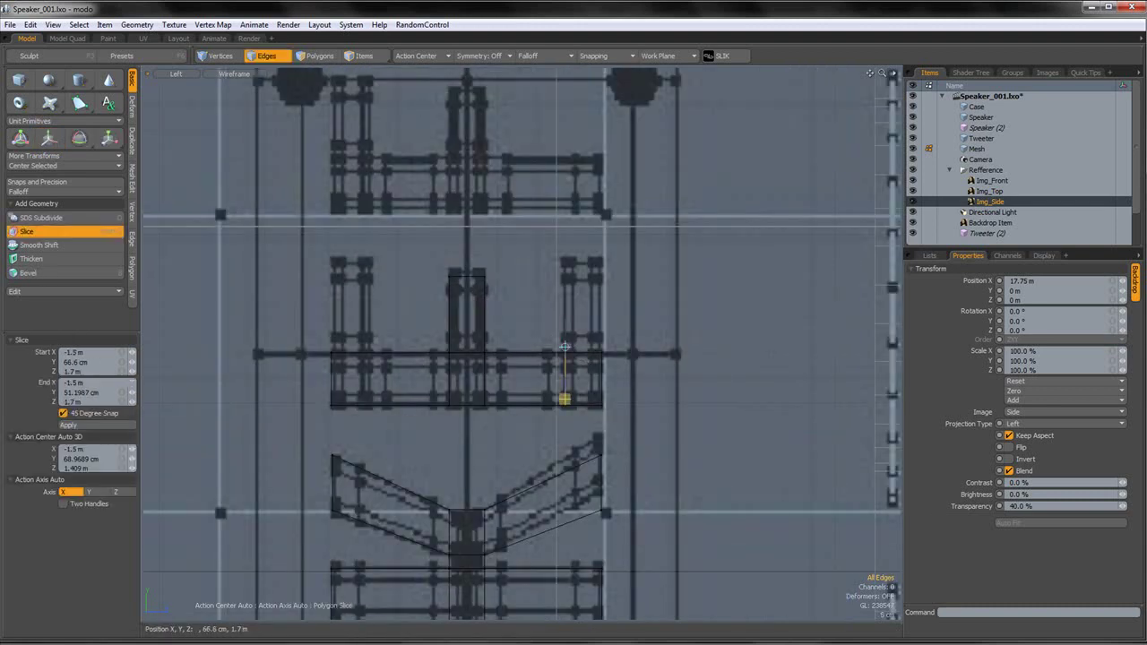
pyautogui.moveTo(564, 366); pyautogui.dragTo(564, 430)
pyautogui.press('space')
pyautogui.hotkey('shift', 'c')
pyautogui.moveTo(369, 346); pyautogui.dragTo(369, 376)
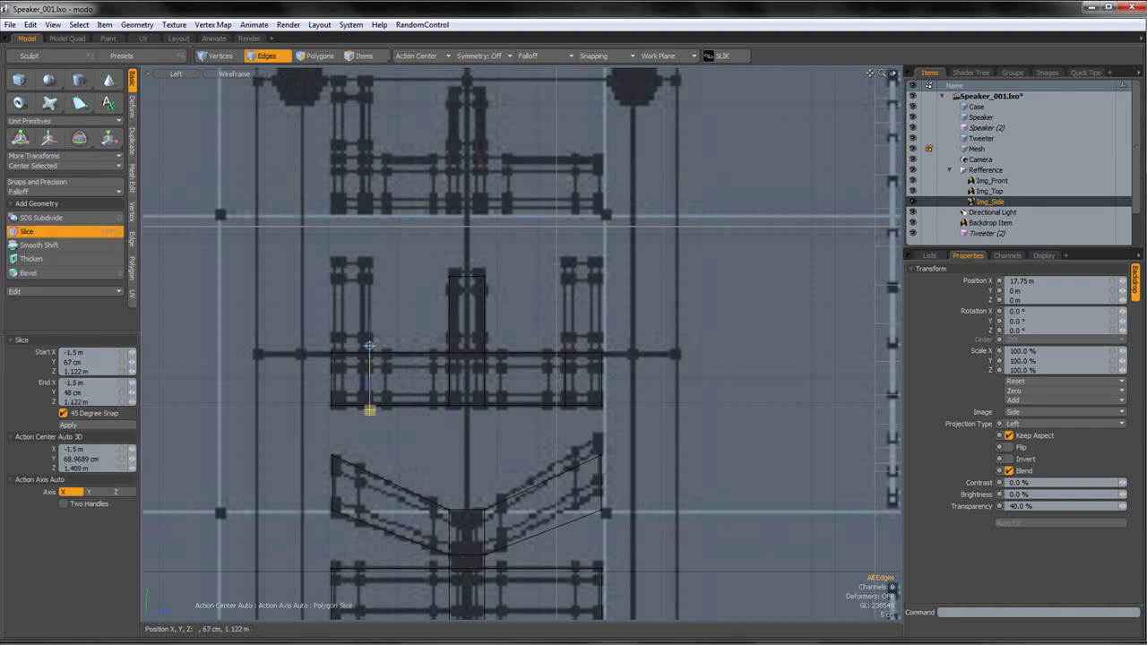
pyautogui.press('space')
# - Extend the top edges of the bar's two end sections upward to form the outer arms of the E
pyautogui.click(362, 350)
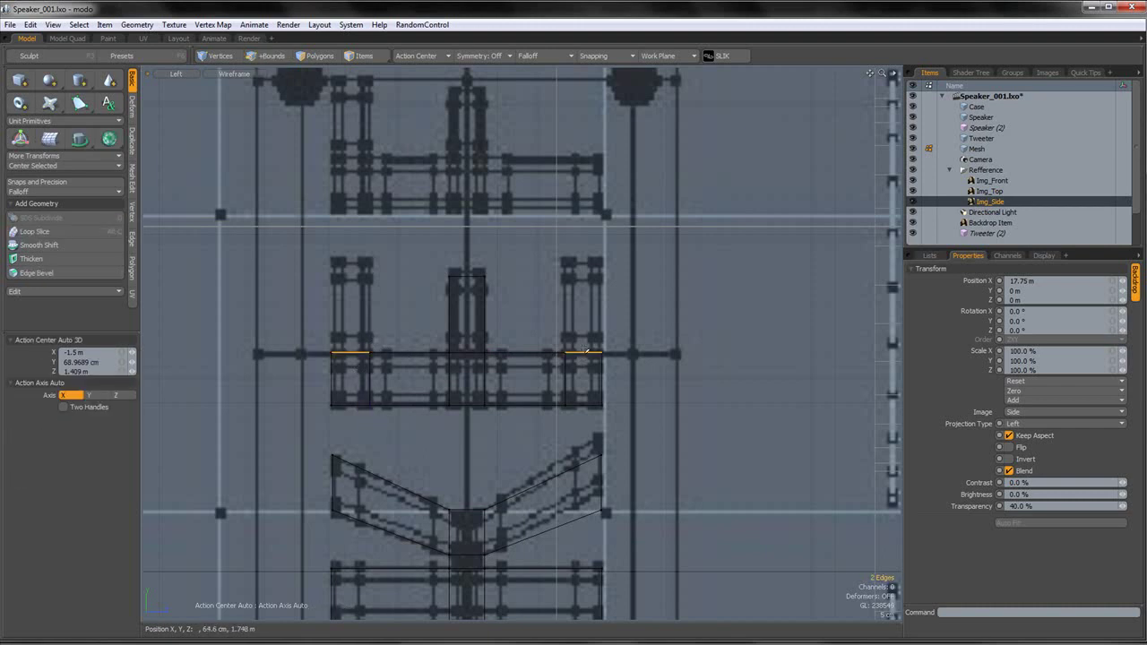
pyautogui.hotkey('shift', 'x')
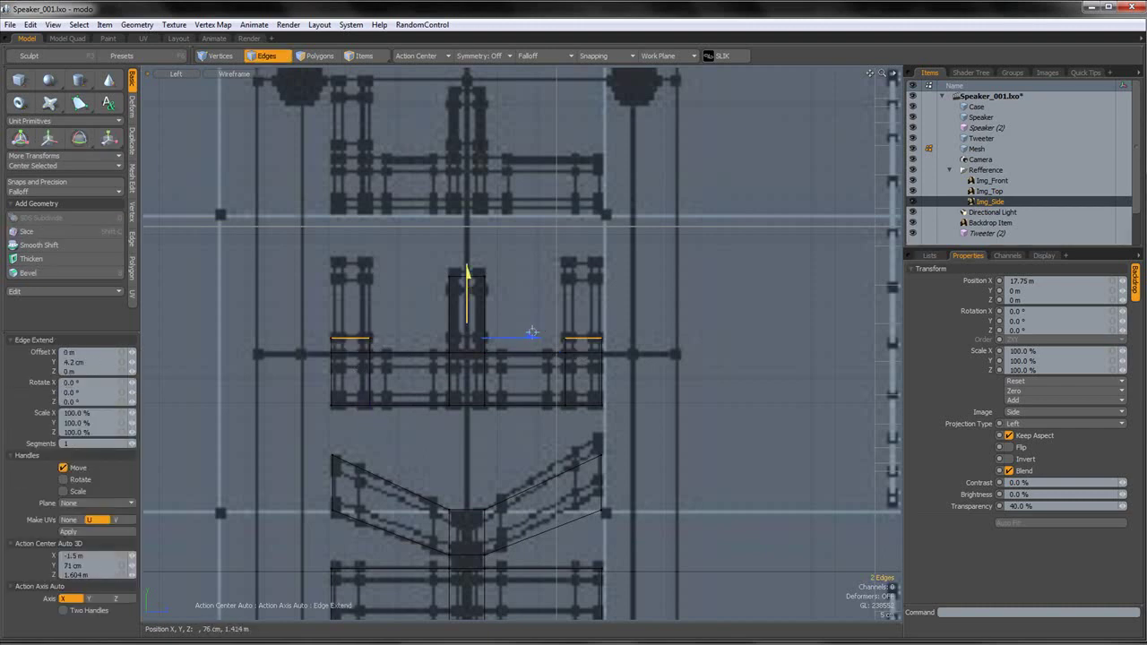
pyautogui.press('space')
pyautogui.click(548, 267)
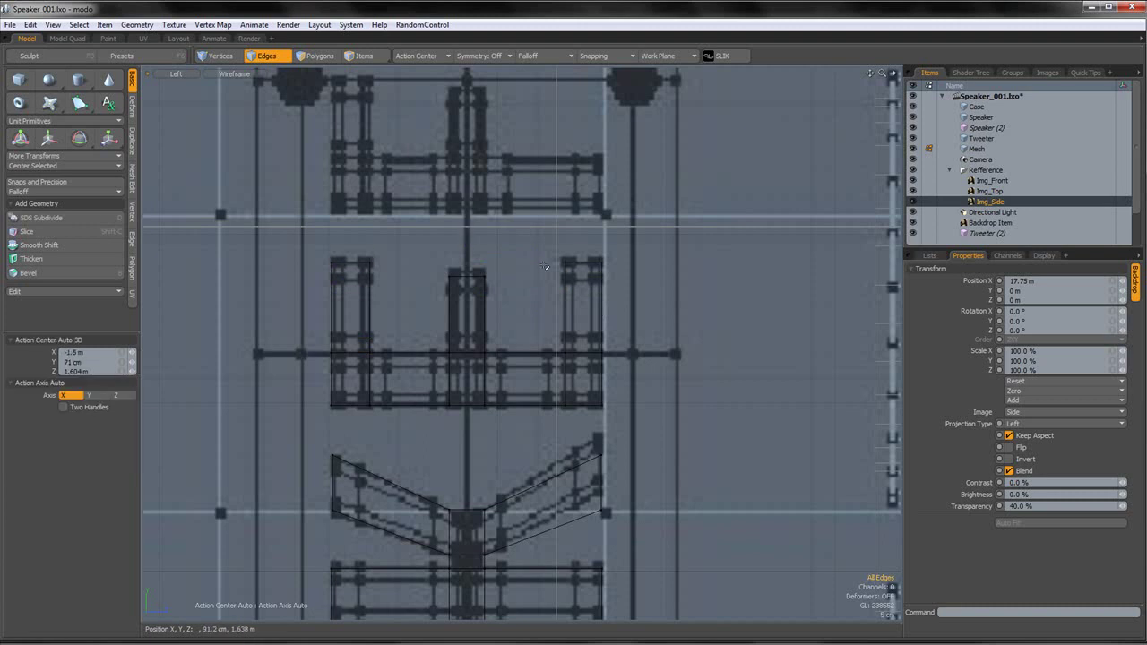
# - Duplicate the complete E shape and raise it about 56 cm in Y onto the topmost letter of the backdrop
pyautogui.scroll(-2, 547, 268)
pyautogui.keyDown('alt'); pyautogui.keyDown('shift'); pyautogui.moveTo(508, 229); pyautogui.dragTo(505, 299); pyautogui.keyUp('shift'); pyautogui.keyUp('alt')
pyautogui.scroll(2, 505, 298)
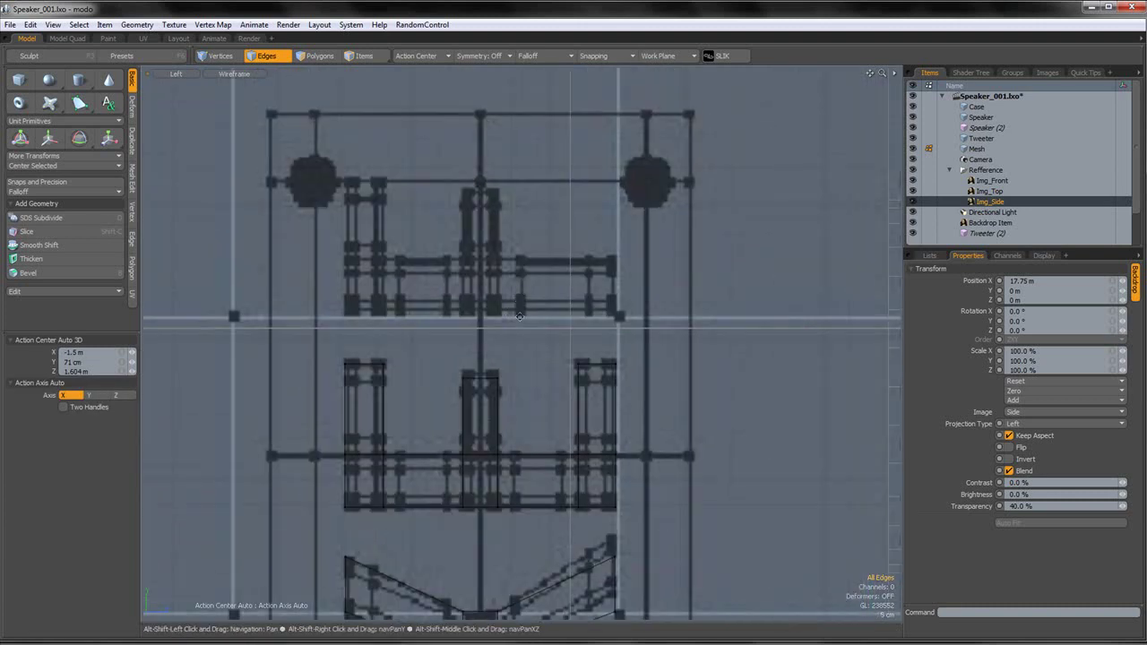
pyautogui.press('3')
pyautogui.doubleClick(497, 432)
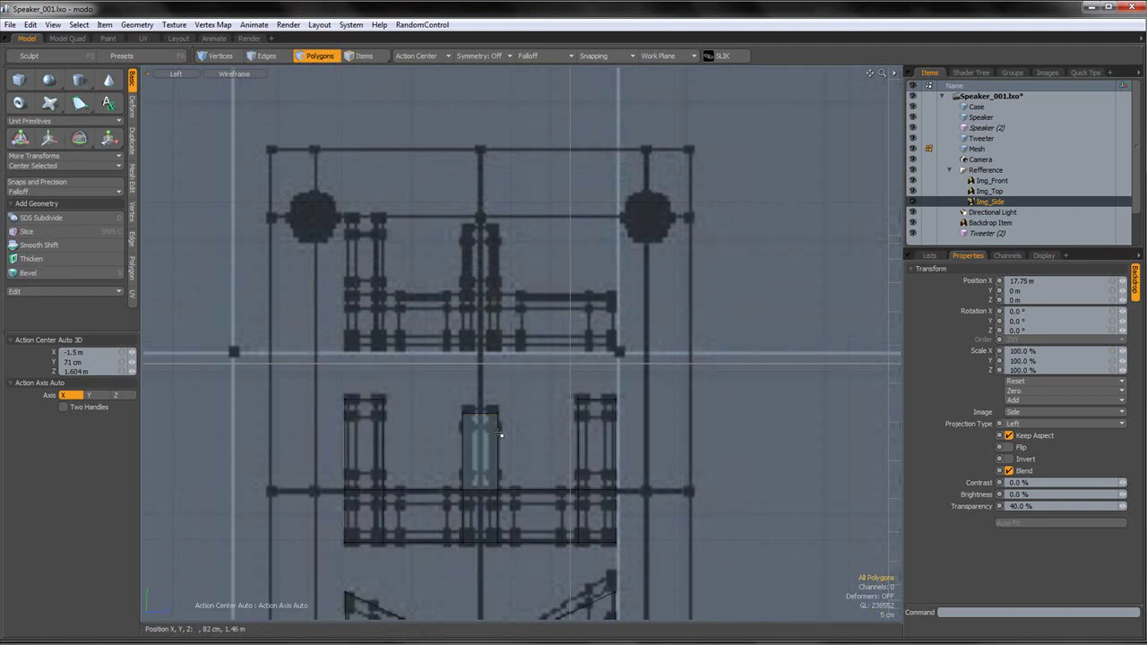
pyautogui.press('w')
pyautogui.moveTo(480, 412); pyautogui.dragTo(480, 222)
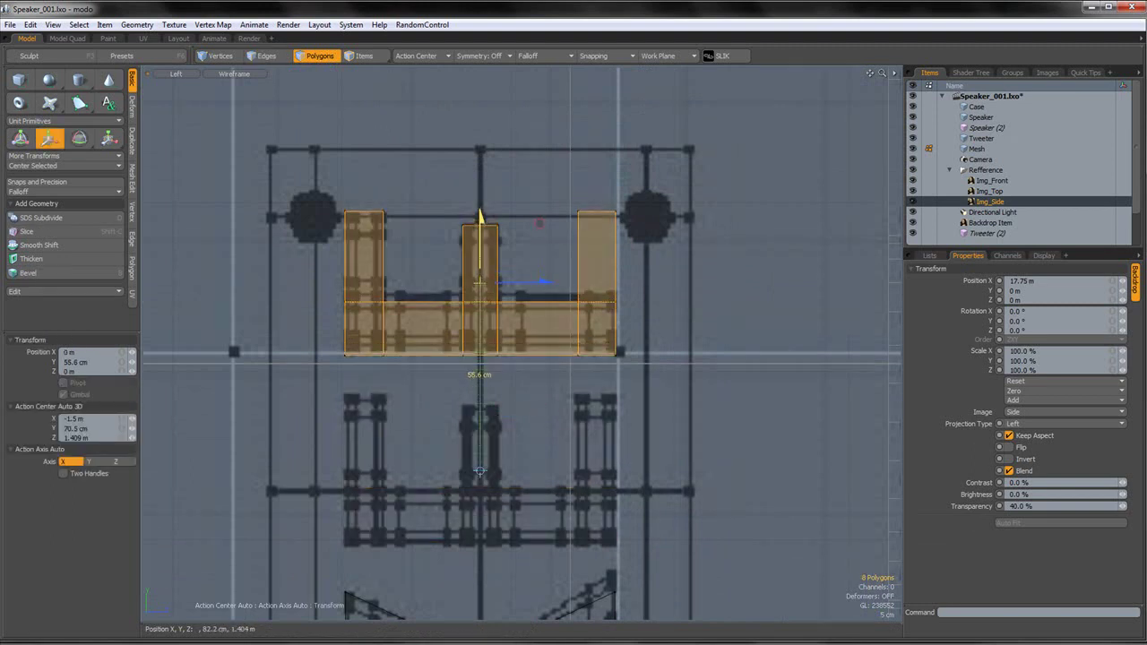
# - Delete the right arm polygon of the topmost letter to turn it into an F
pyautogui.press('space')
pyautogui.click(540, 258)
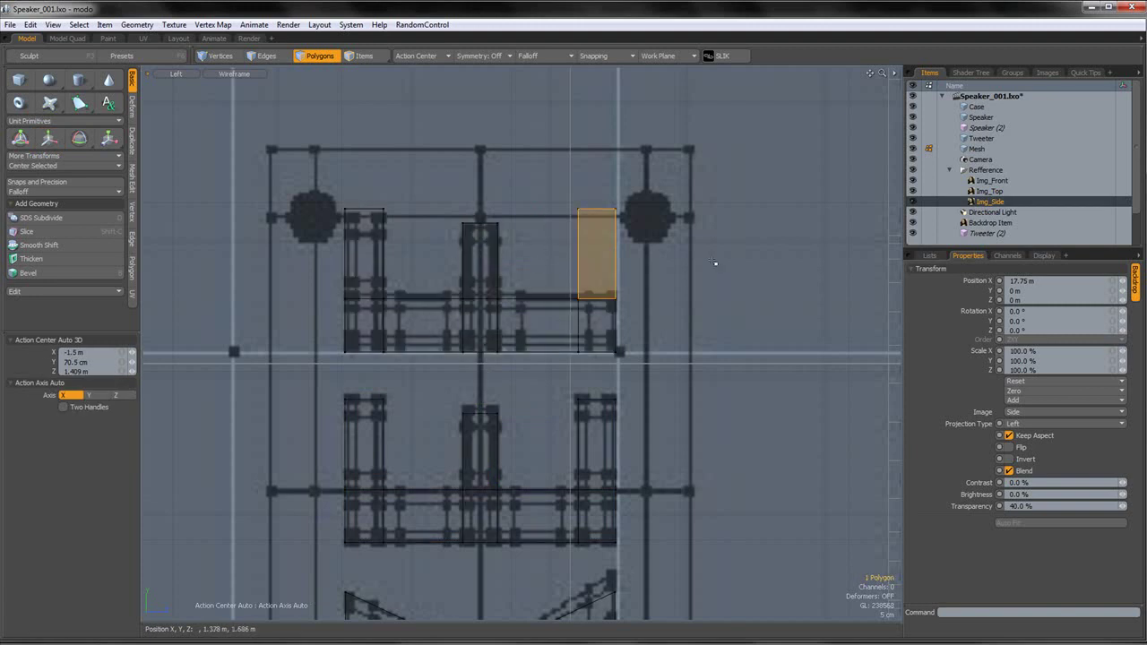
pyautogui.press('Delete')
pyautogui.keyDown('alt'); pyautogui.keyDown('shift'); pyautogui.moveTo(720, 262); pyautogui.dragTo(718, 270); pyautogui.keyUp('shift'); pyautogui.keyUp('alt')
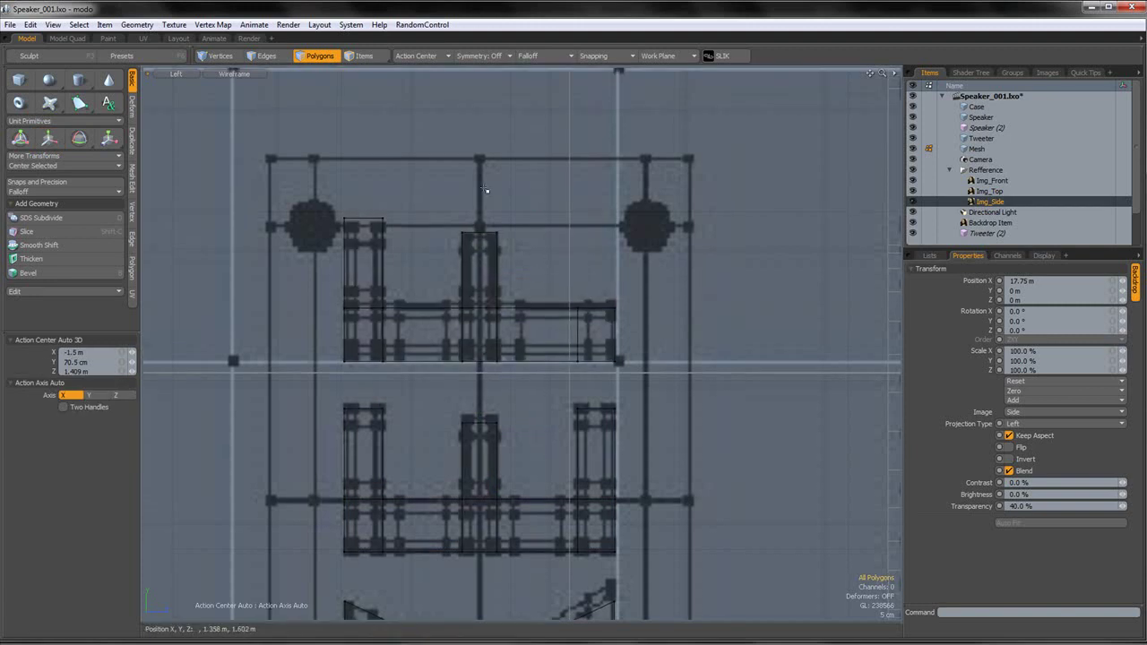
# - Switch the viewport to a shaded perspective view and frame the model
pyautogui.click(270, 58)
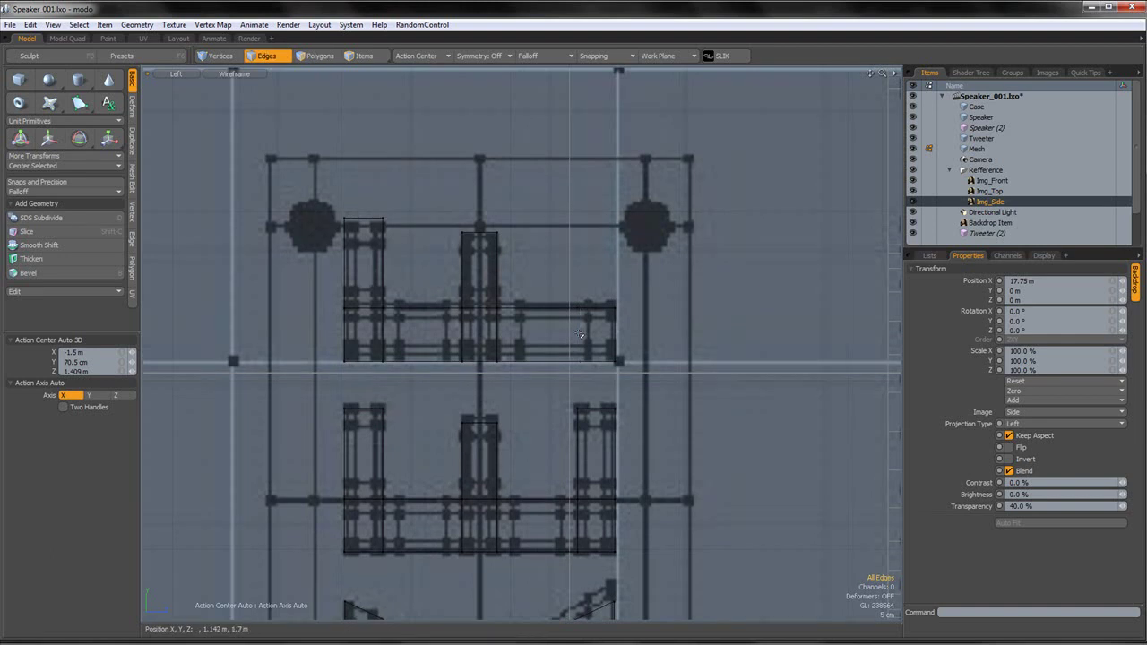
pyautogui.click(235, 73)
pyautogui.click(209, 91)
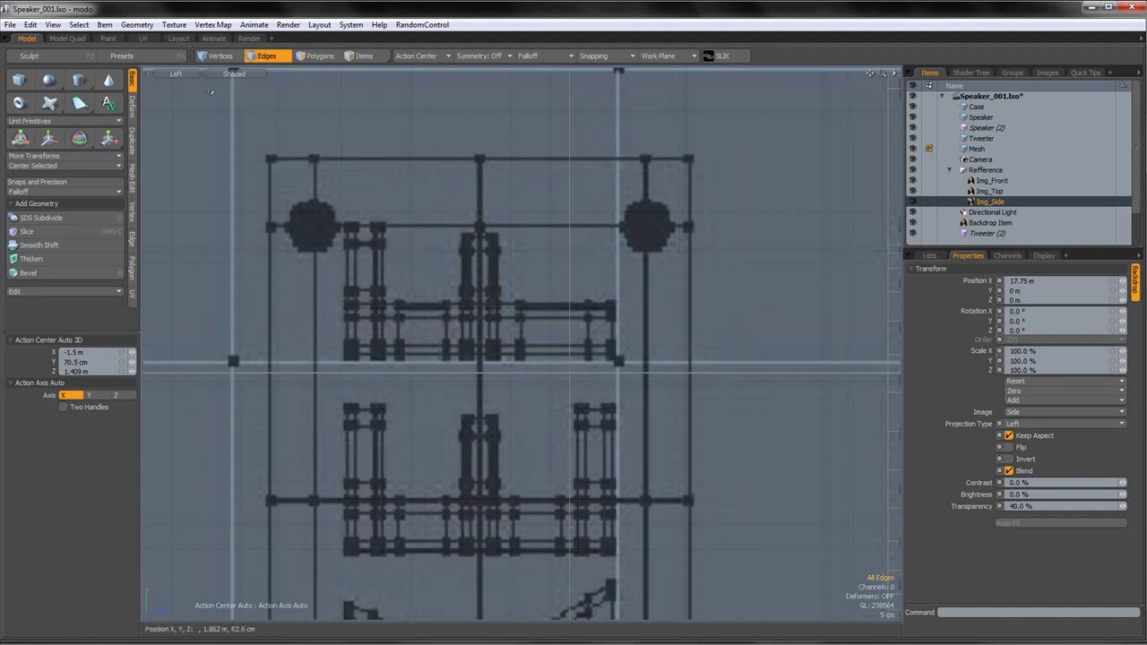
pyautogui.click(185, 74)
pyautogui.click(188, 80)
pyautogui.press('a')
pyautogui.keyDown('alt'); pyautogui.moveTo(480, 259); pyautogui.dragTo(352, 274); pyautogui.keyUp('alt')
# - Hide the Case, Speaker, Tweeter, their instances and the Refference images, and select the Mesh item for polygon editing
pyautogui.click(913, 170)
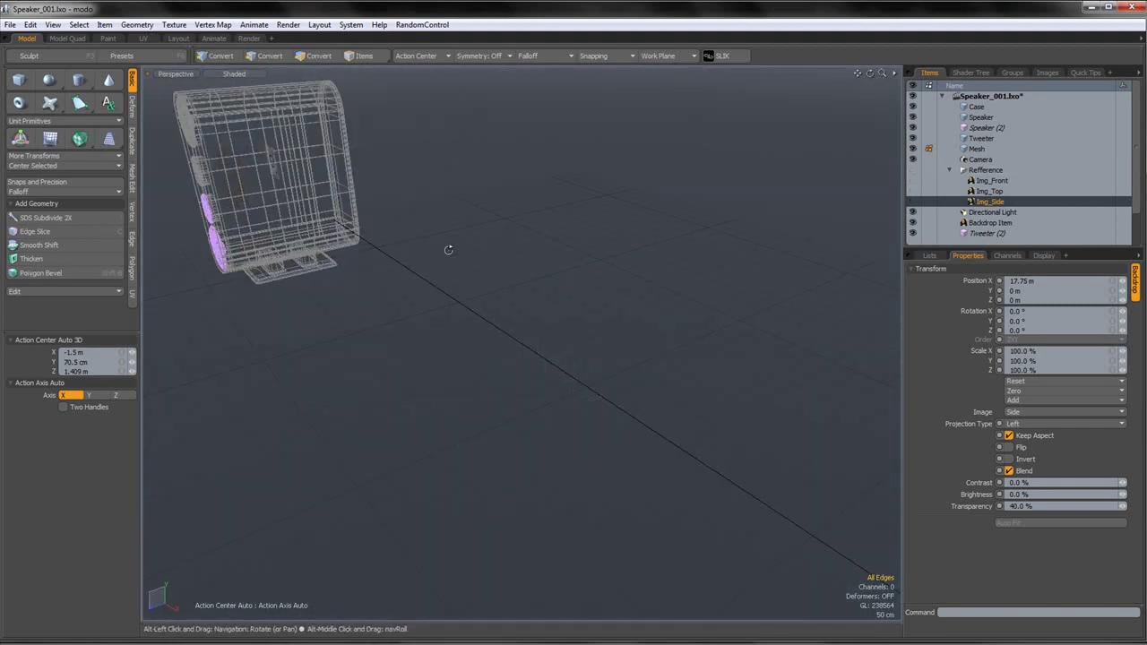
pyautogui.keyDown('alt'); pyautogui.moveTo(645, 215); pyautogui.dragTo(466, 248); pyautogui.keyUp('alt')
pyautogui.click(913, 107)
pyautogui.click(913, 118)
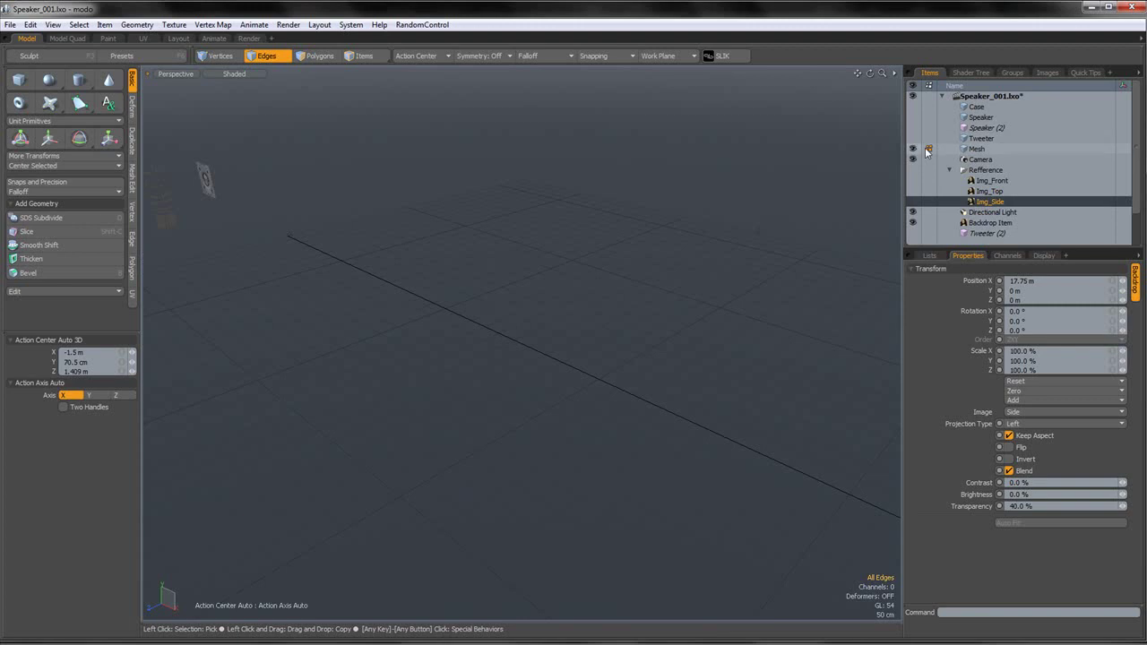
pyautogui.click(914, 149)
pyautogui.keyDown('alt'); pyautogui.moveTo(671, 251); pyautogui.dragTo(565, 291); pyautogui.keyUp('alt')
pyautogui.click(332, 59)
pyautogui.keyDown('alt'); pyautogui.moveTo(448, 260); pyautogui.dragTo(560, 289); pyautogui.keyUp('alt')
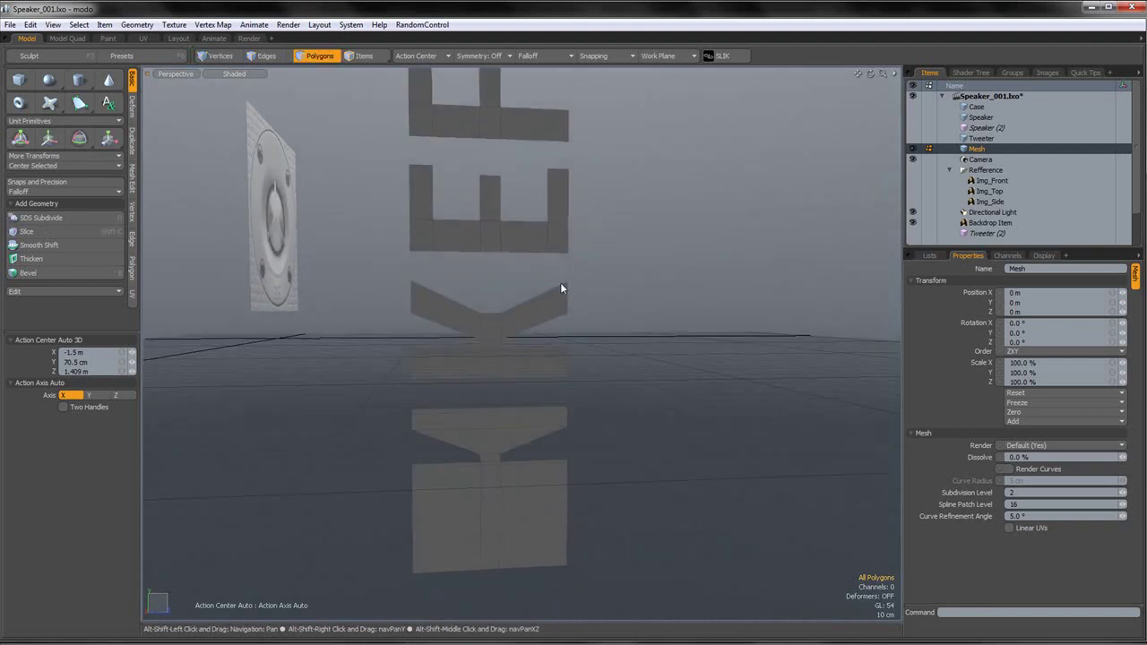
# - Try subdivision smoothing on the bottommost logo shape
pyautogui.doubleClick(509, 435)
pyautogui.keyDown('alt'); pyautogui.moveTo(514, 440); pyautogui.dragTo(586, 410); pyautogui.keyUp('alt')
pyautogui.press('Tab')
pyautogui.click(612, 395)
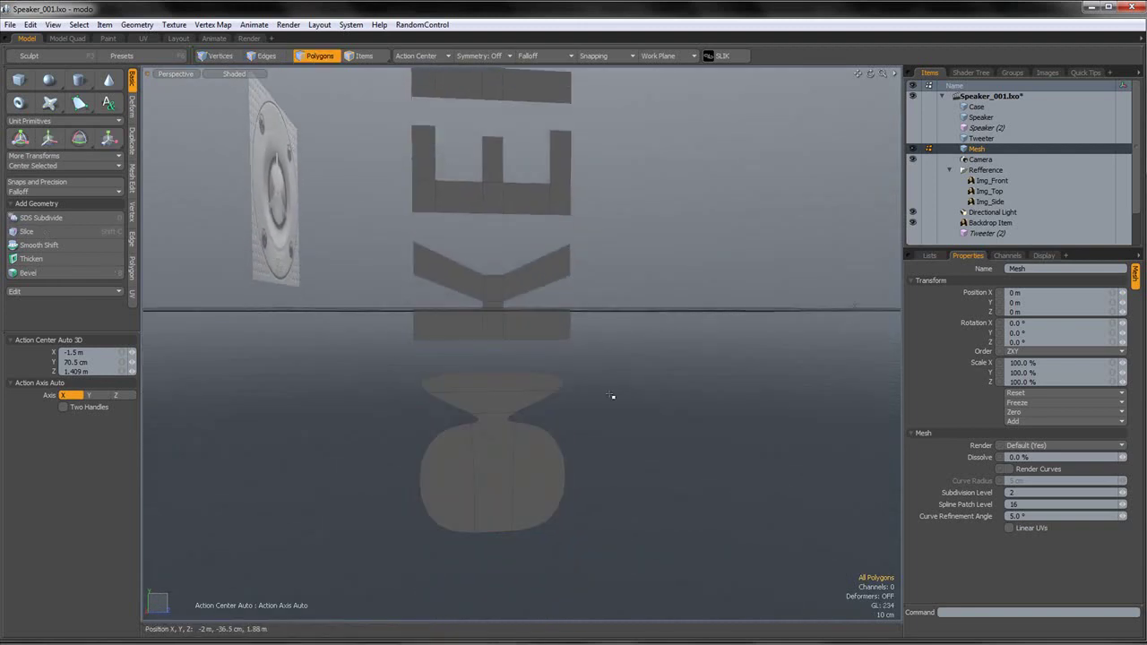
pyautogui.doubleClick(532, 404)
pyautogui.press('Tab')
pyautogui.click(623, 366)
pyautogui.press('Tab')
# - Loop-slice the bottommost rectangle with two symmetric horizontal cuts at 2.0 % along its upper and lower edges
pyautogui.keyDown('alt'); pyautogui.moveTo(625, 364); pyautogui.dragTo(550, 408); pyautogui.keyUp('alt')
pyautogui.keyDown('alt'); pyautogui.keyDown('shift'); pyautogui.moveTo(582, 452); pyautogui.dragTo(569, 282); pyautogui.keyUp('shift'); pyautogui.keyUp('alt')
pyautogui.click(532, 399)
pyautogui.hotkey('shift', 'a')
pyautogui.keyDown('alt'); pyautogui.moveTo(586, 403); pyautogui.dragTo(479, 424); pyautogui.keyUp('alt')
pyautogui.scroll(-5, 560, 366)
pyautogui.click(625, 310)
pyautogui.hotkey('alt', 'c')
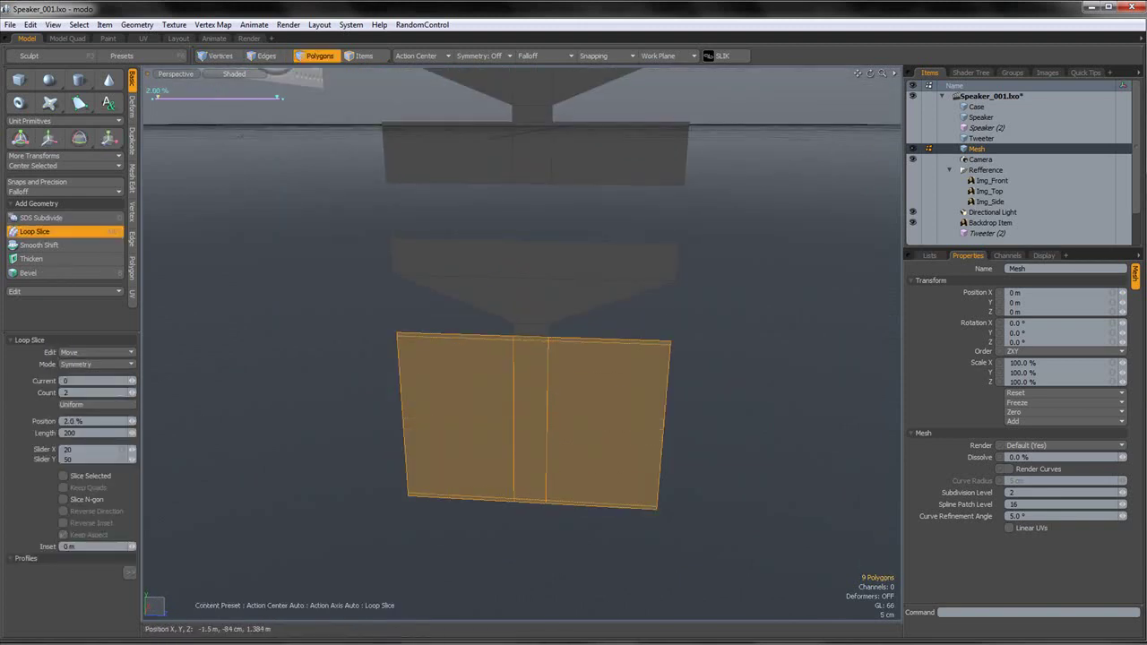
pyautogui.press('space')
pyautogui.click(379, 423)
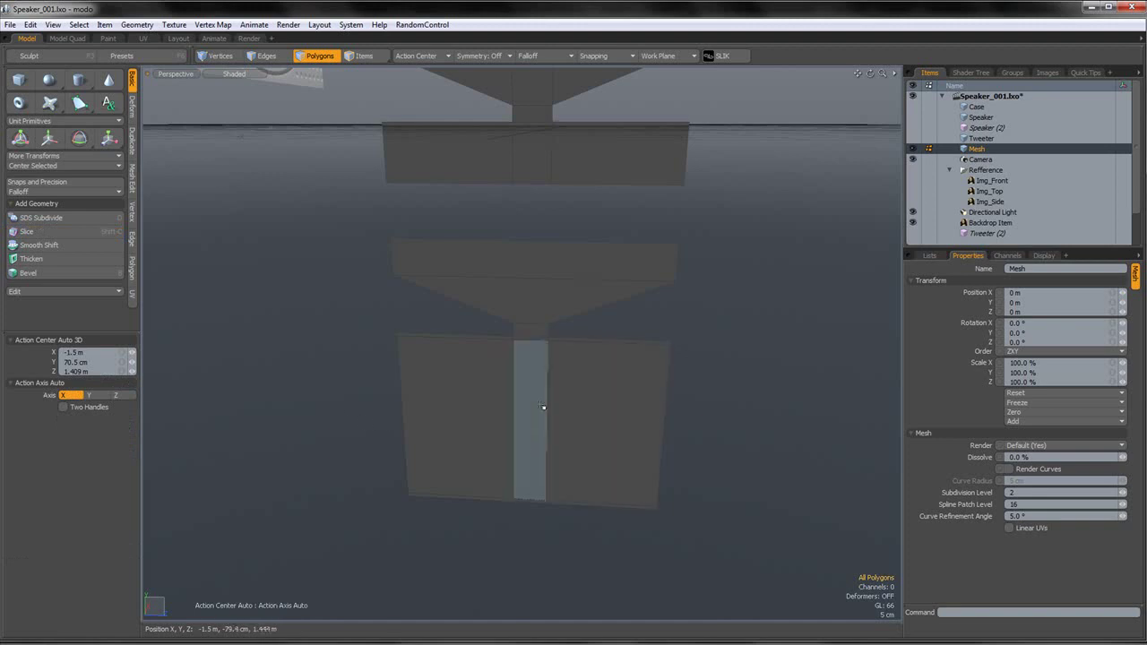
# - Loop-slice the rectangle's left and right panels with two symmetric vertical cuts each at 2.0 % to border their sides
pyautogui.keyDown('alt'); pyautogui.moveTo(221, 345); pyautogui.dragTo(398, 368); pyautogui.keyUp('alt')
pyautogui.scroll(3, 481, 366)
pyautogui.moveTo(486, 330); pyautogui.dragTo(488, 321)
pyautogui.hotkey('alt', 'c')
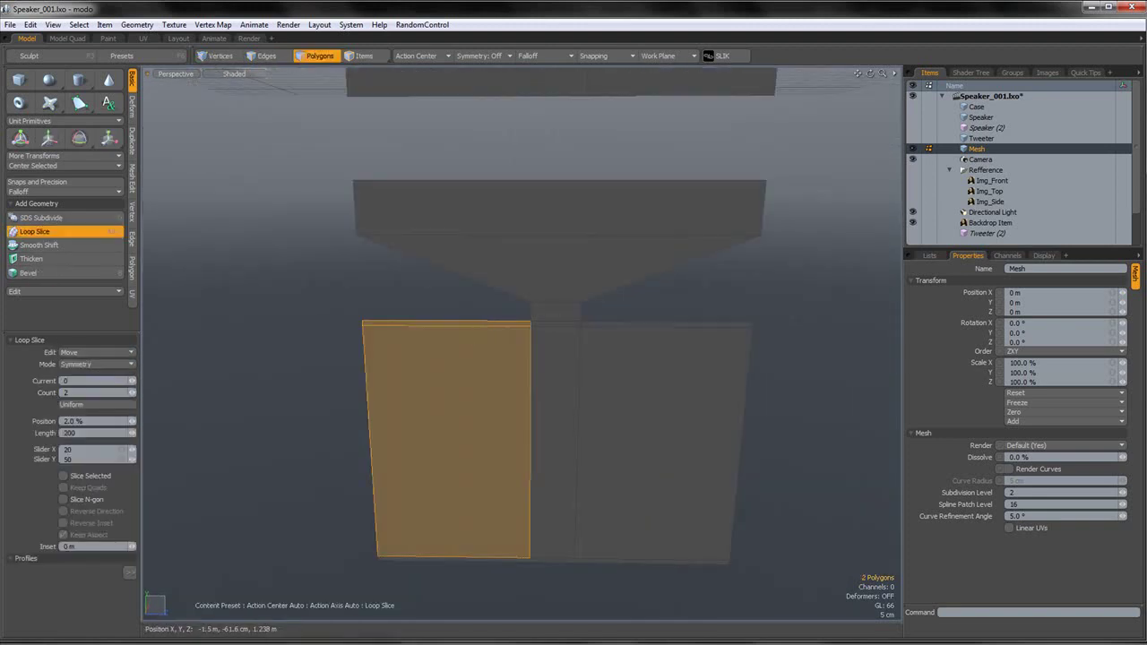
pyautogui.click(625, 333)
pyautogui.click(623, 333)
pyautogui.press('q')
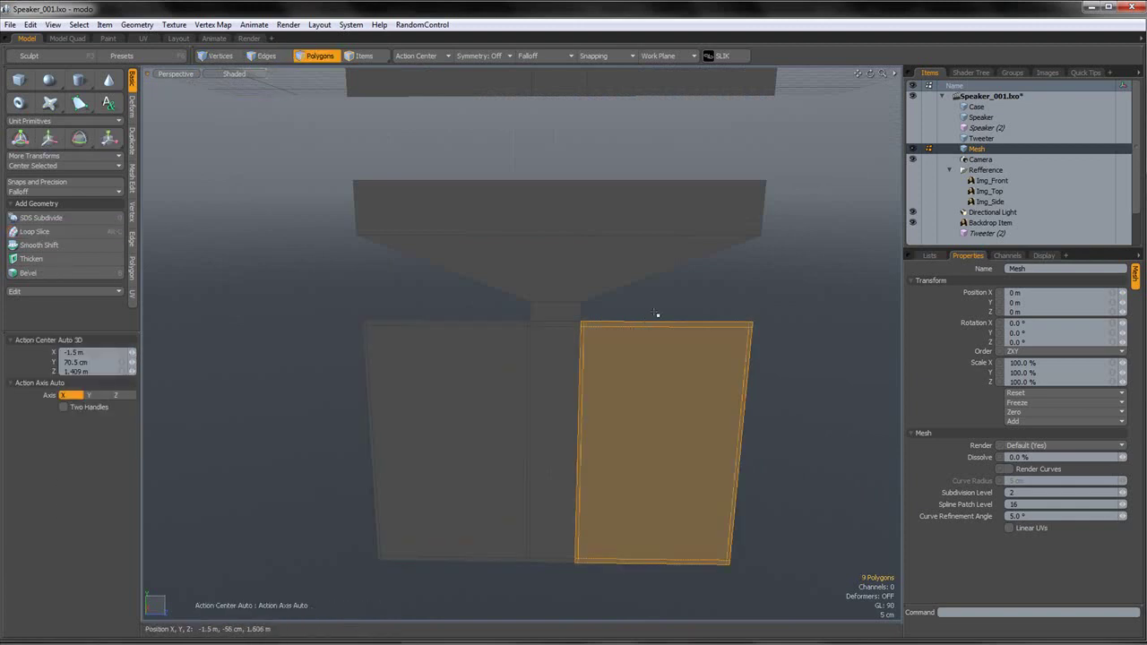
# - Preview subdivision smoothing on the bottommost logo shape, then turn the smoothing off again
pyautogui.click(657, 315)
pyautogui.keyDown('alt'); pyautogui.keyDown('shift'); pyautogui.moveTo(657, 314); pyautogui.dragTo(640, 319); pyautogui.keyUp('shift'); pyautogui.keyUp('alt')
pyautogui.press('Tab')
pyautogui.keyDown('alt'); pyautogui.keyDown('shift'); pyautogui.moveTo(755, 385); pyautogui.dragTo(725, 416); pyautogui.keyUp('shift'); pyautogui.keyUp('alt')
pyautogui.press('Tab')
# - Loop-slice the central column and the tapered part above it with two symmetric vertical cuts at 4.0 %
pyautogui.moveTo(523, 350); pyautogui.dragTo(514, 331)
pyautogui.hotkey('alt', 'c')
pyautogui.click(514, 330)
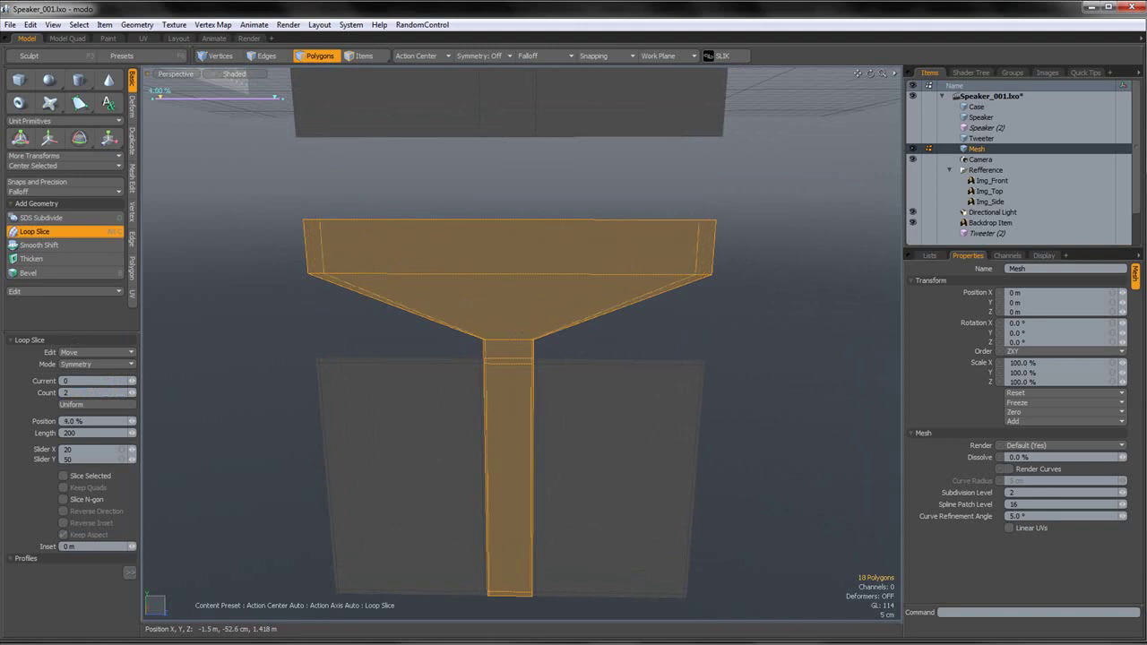
pyautogui.press('q')
pyautogui.click(633, 352)
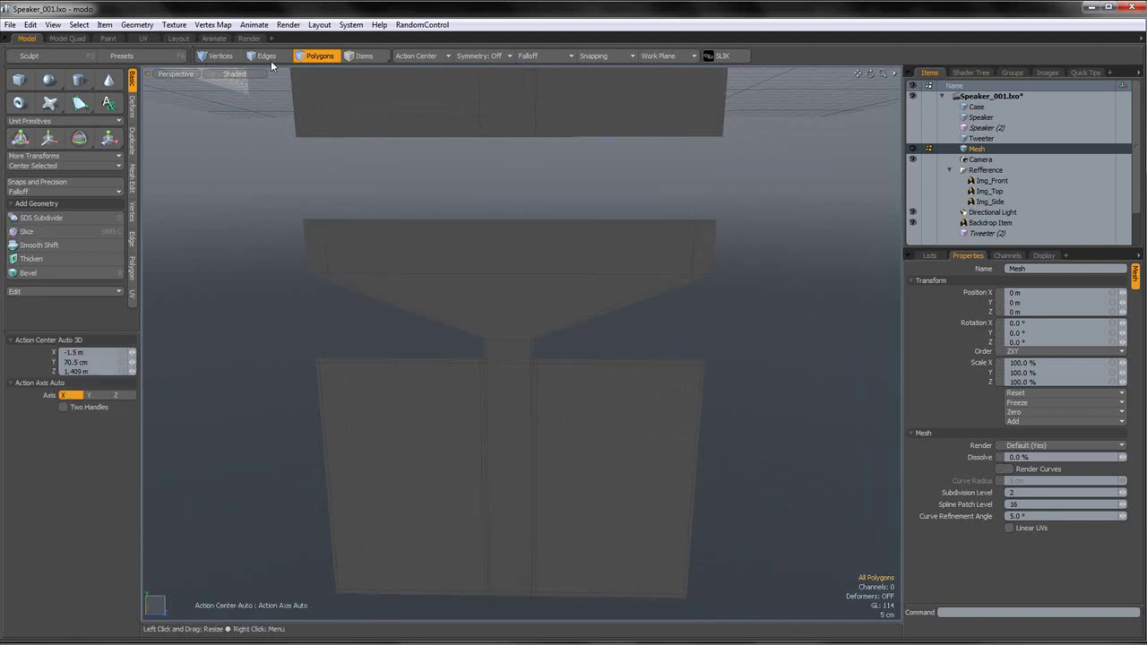
# - Scale the two vertical cut edges in the upper bar to 108.0 % along Z, closer to its ends
pyautogui.press('2')
pyautogui.click(326, 243)
pyautogui.press('r')
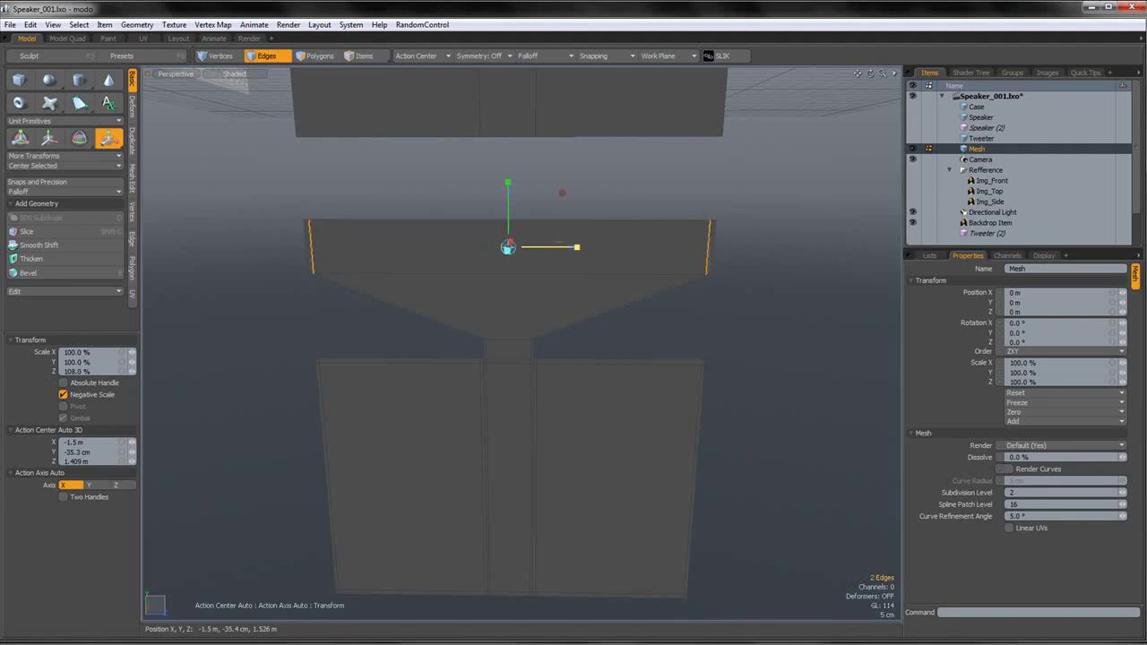
pyautogui.press('q')
pyautogui.click(739, 304)
# - Loop-slice the upper bar with two symmetric horizontal cuts at 5.0 % along its long edges
pyautogui.press('Tab')
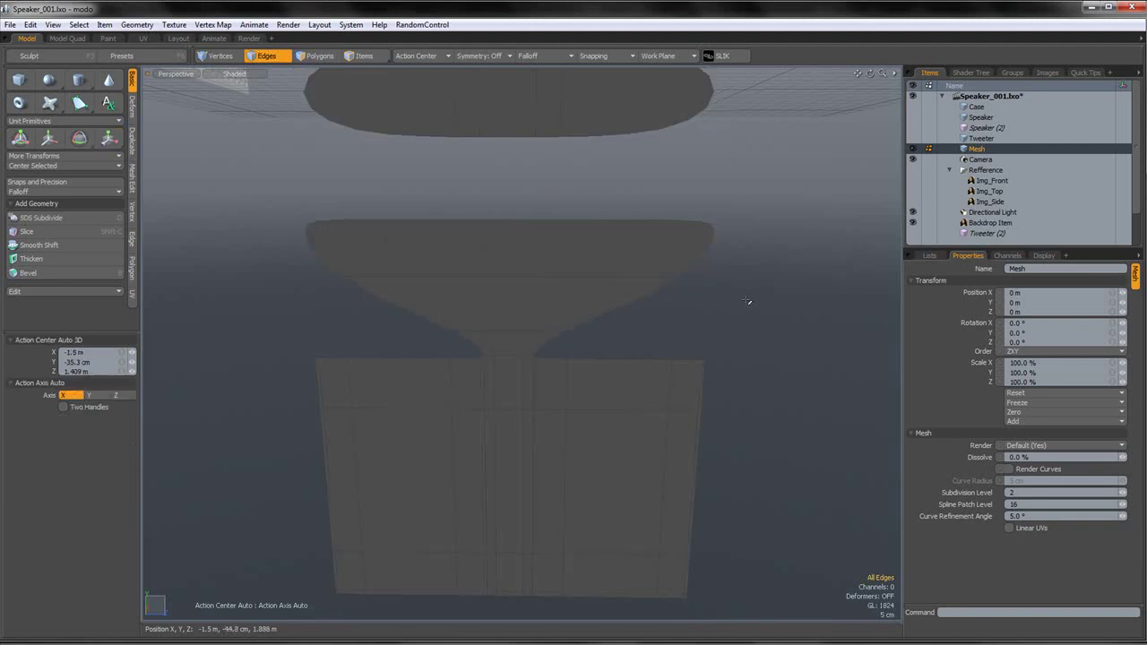
pyautogui.press('Tab')
pyautogui.hotkey('alt', 'c')
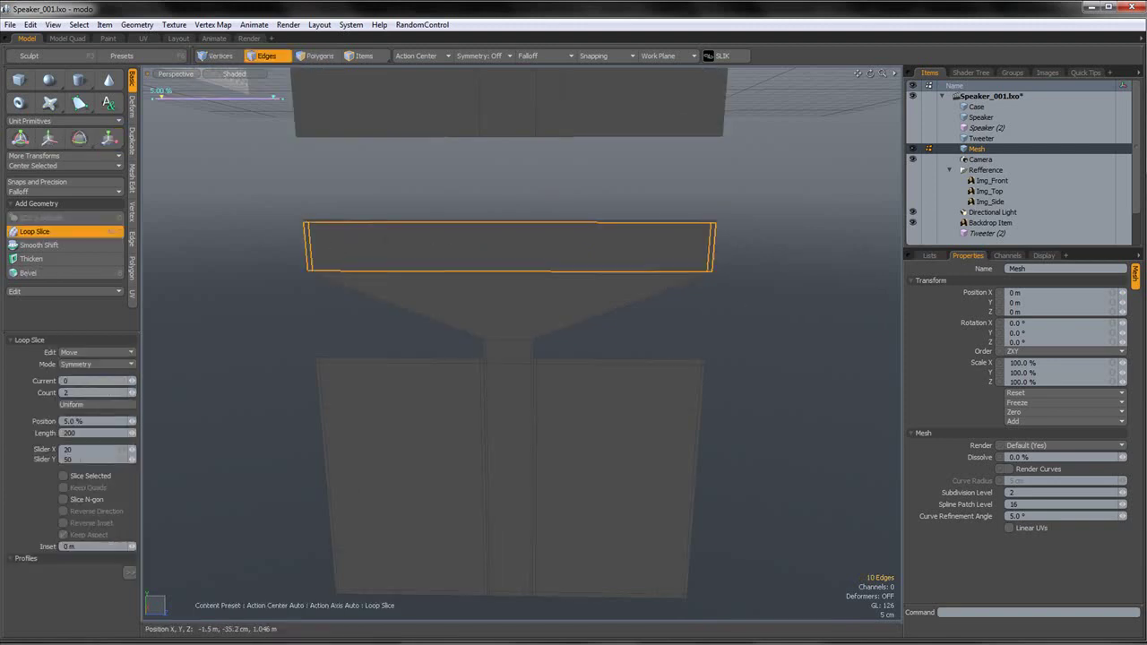
pyautogui.press('q')
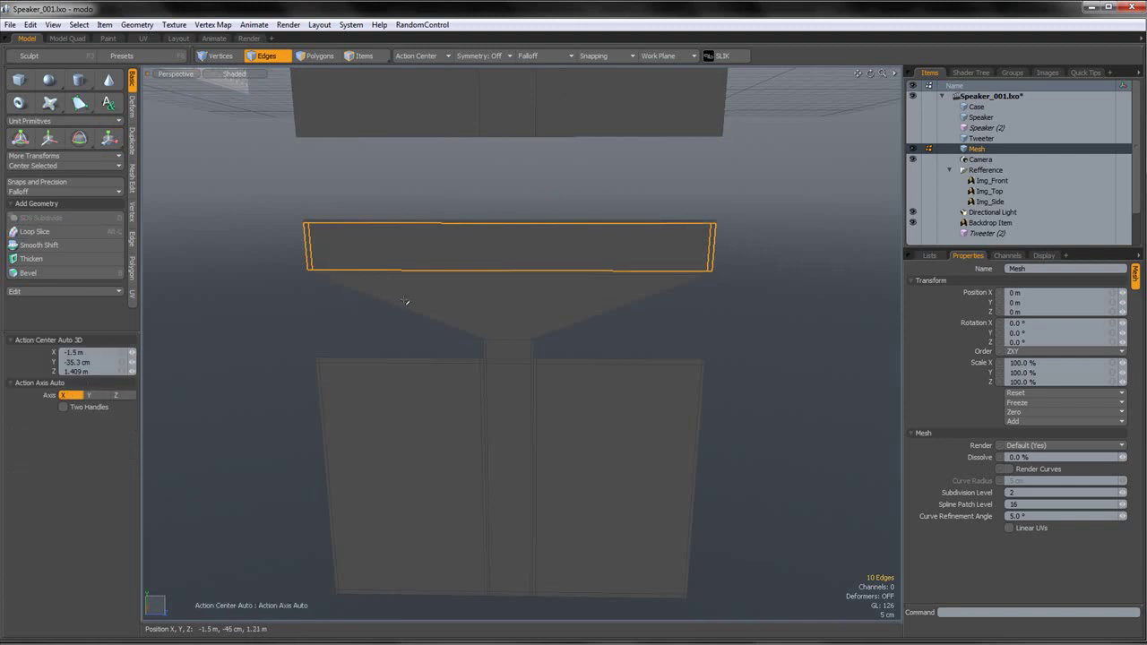
# - Loop-slice the tapered trapezoid below the bar with two symmetric horizontal cuts along its upper and lower edges
pyautogui.click(412, 307)
pyautogui.hotkey('alt', 'c')
pyautogui.moveTo(412, 306); pyautogui.dragTo(415, 306)
pyautogui.press('q')
# - Loop-slice the short neck between the trapezoid and the large rectangle with two symmetric horizontal cuts
pyautogui.click(471, 343)
pyautogui.scroll(4, 484, 347)
pyautogui.click(485, 351)
pyautogui.hotkey('alt', 'c')
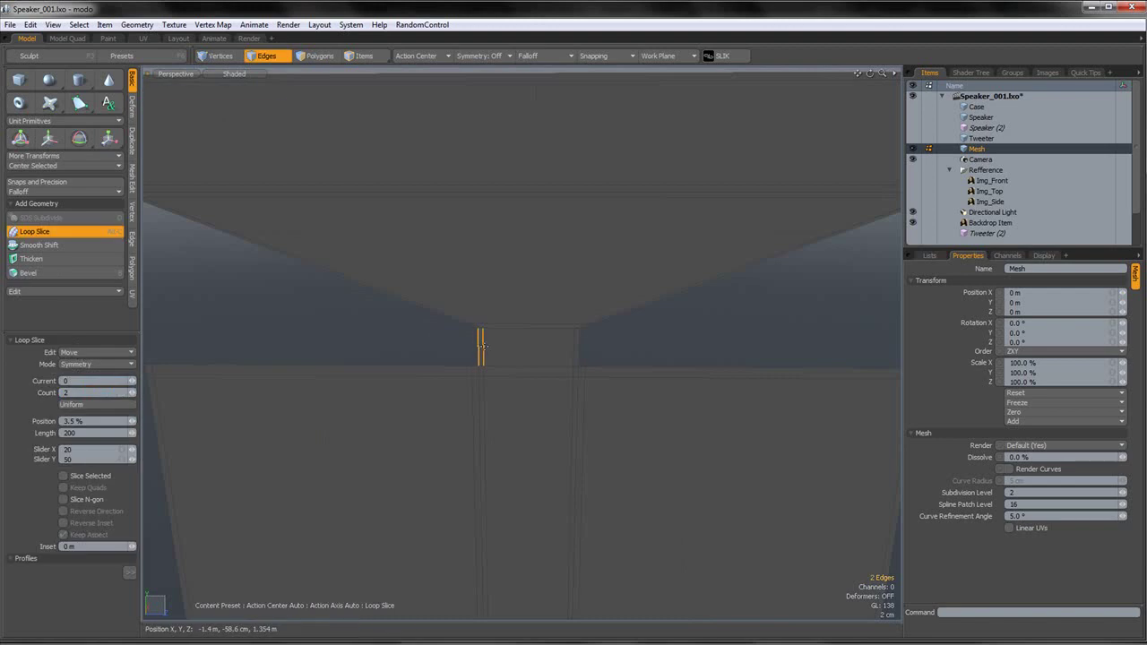
pyautogui.press('space')
pyautogui.click(439, 333)
# - Preview subdivision smoothing on the bottommost shape and examine its corners and edges from several angles
pyautogui.scroll(-4, 448, 333)
pyautogui.keyDown('alt'); pyautogui.moveTo(541, 351); pyautogui.dragTo(530, 339); pyautogui.keyUp('alt')
pyautogui.press('Tab')
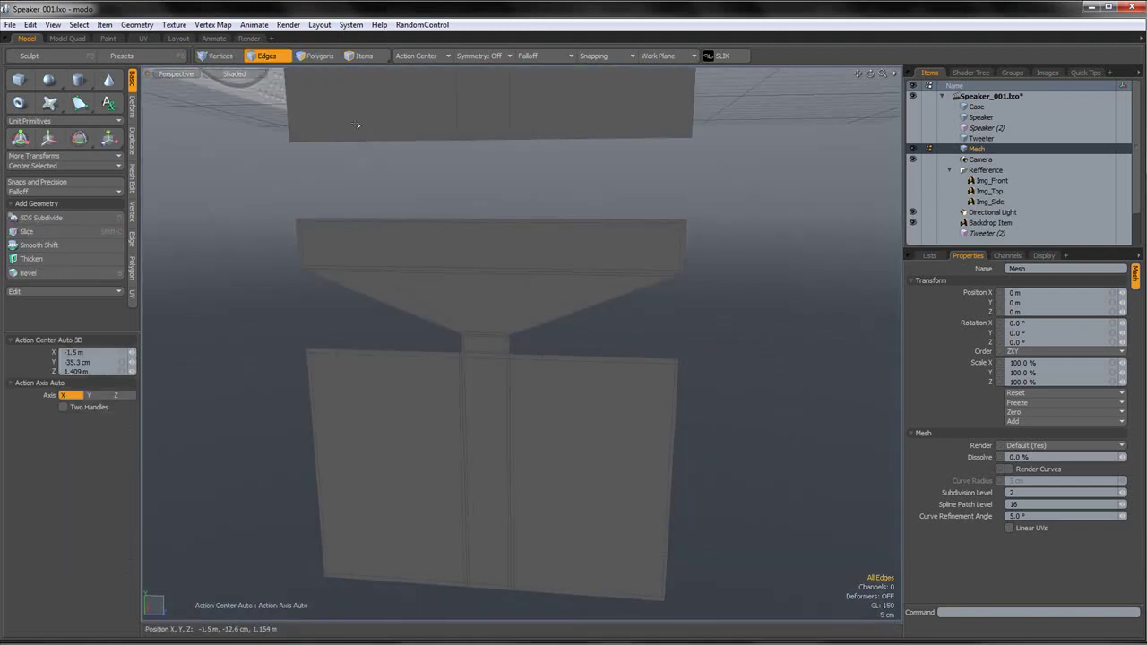
pyautogui.click(331, 60)
pyautogui.doubleClick(521, 244)
pyautogui.press('Tab')
pyautogui.click(779, 335)
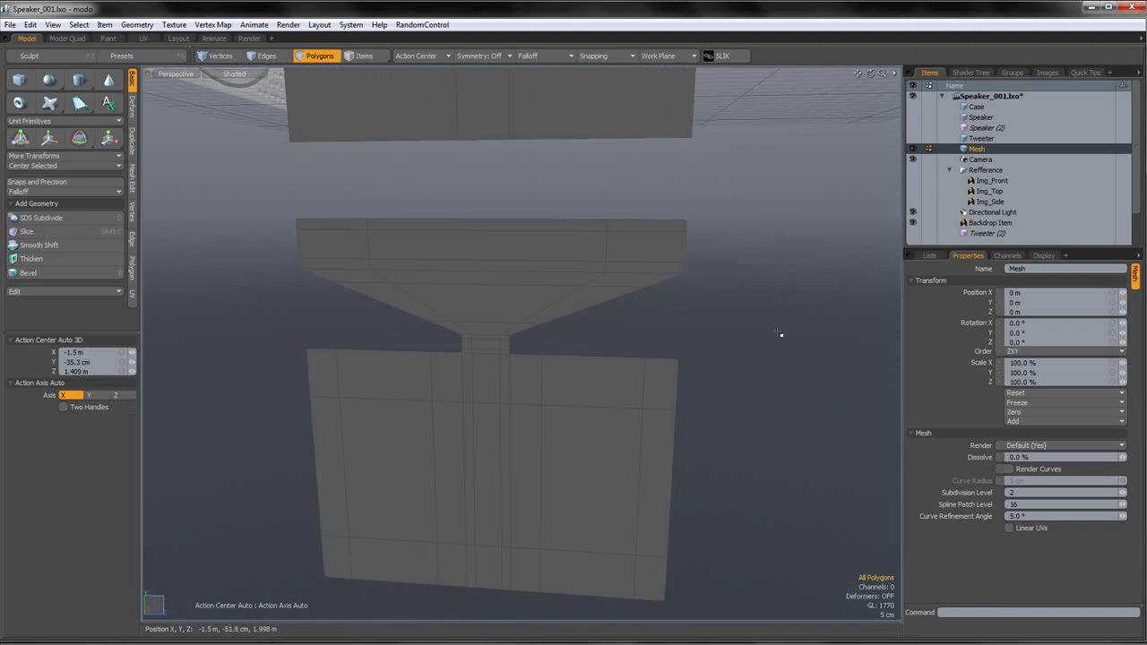
pyautogui.doubleClick(627, 293)
pyautogui.click(742, 302)
pyautogui.keyDown('alt'); pyautogui.moveTo(742, 302); pyautogui.dragTo(678, 322); pyautogui.keyUp('alt')
pyautogui.doubleClick(588, 315)
pyautogui.keyDown('alt'); pyautogui.moveTo(589, 314); pyautogui.dragTo(674, 392); pyautogui.keyUp('alt')
pyautogui.scroll(-3, 579, 323)
pyautogui.scroll(5, 603, 336)
pyautogui.click(592, 350)
pyautogui.scroll(-3, 653, 340)
# - Select the whole bottommost shape, turn off its subdivision smoothing and extrude it along X into a solid
pyautogui.doubleClick(579, 418)
pyautogui.hotkey('shift', 'a')
pyautogui.press('Tab')
pyautogui.keyDown('alt'); pyautogui.moveTo(735, 335); pyautogui.dragTo(614, 353); pyautogui.keyUp('alt')
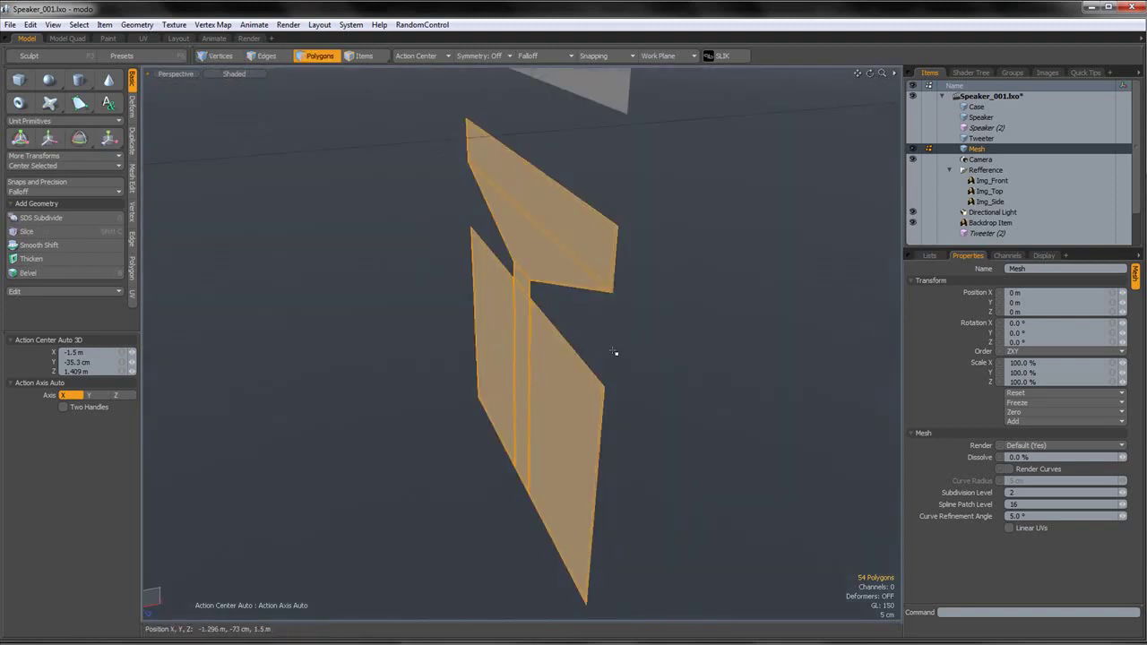
pyautogui.hotkey('shift', 'x')
pyautogui.moveTo(534, 343); pyautogui.dragTo(535, 344)
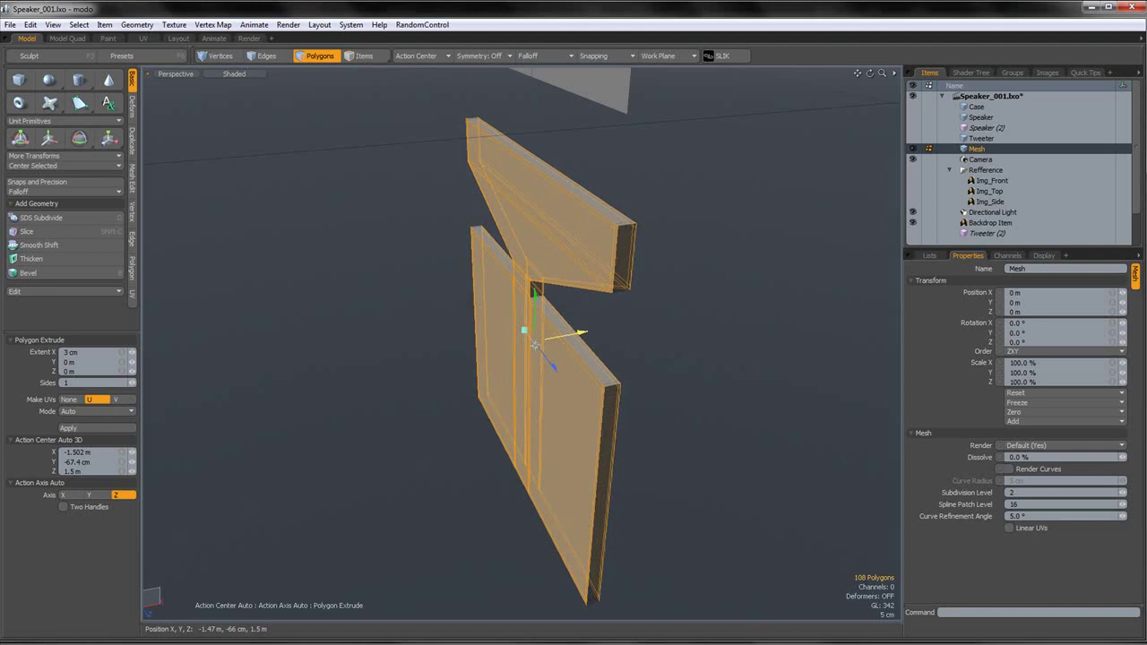
pyautogui.press('space')
pyautogui.click(714, 335)
# - Loop-slice the extruded shape's side walls with two symmetric cuts at 8.5 % and apply subdivision smoothing
pyautogui.keyDown('alt'); pyautogui.moveTo(714, 335); pyautogui.dragTo(472, 268); pyautogui.keyUp('alt')
pyautogui.press('g')
pyautogui.scroll(4, 594, 320)
pyautogui.hotkey('alt', 'c')
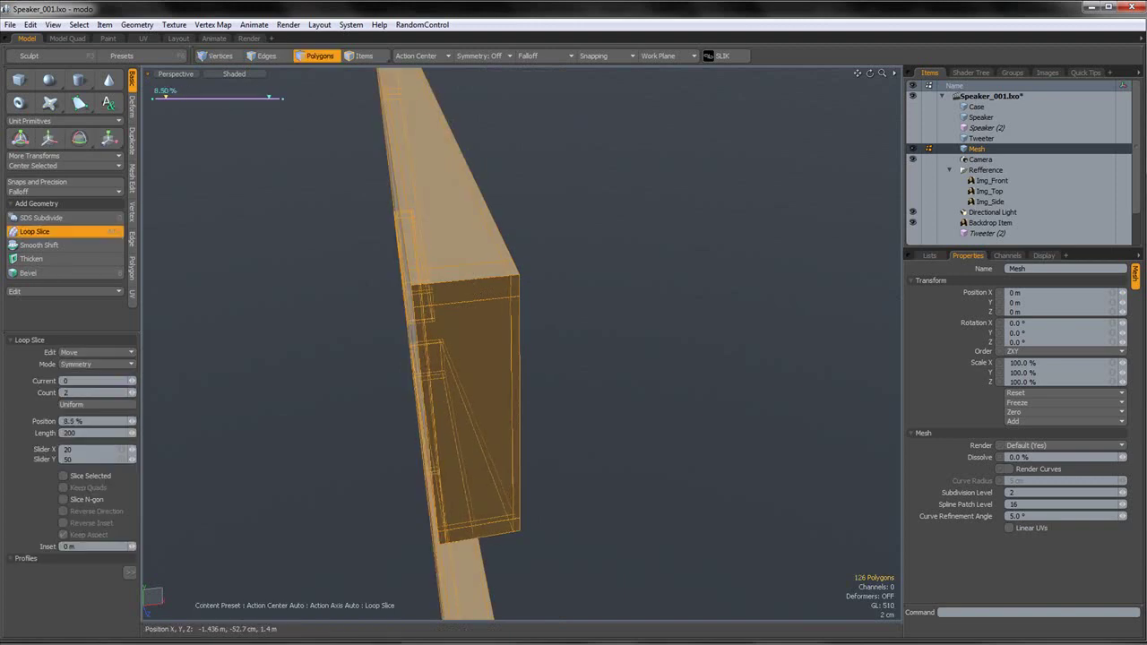
pyautogui.press('space')
pyautogui.press('1')
pyautogui.click(301, 60)
pyautogui.press('Tab')
# - Loop-slice the K shape's V-shaped band with two symmetric lengthwise cuts at 3.5 %
pyautogui.click(594, 254)
pyautogui.scroll(-4, 594, 254)
pyautogui.keyDown('alt'); pyautogui.moveTo(595, 256); pyautogui.dragTo(585, 282); pyautogui.keyUp('alt')
pyautogui.doubleClick(652, 269)
pyautogui.hotkey('shift', 'a')
pyautogui.hotkey('shift', 'a')
pyautogui.moveTo(564, 335); pyautogui.dragTo(535, 312)
pyautogui.hotkey('alt', 'c')
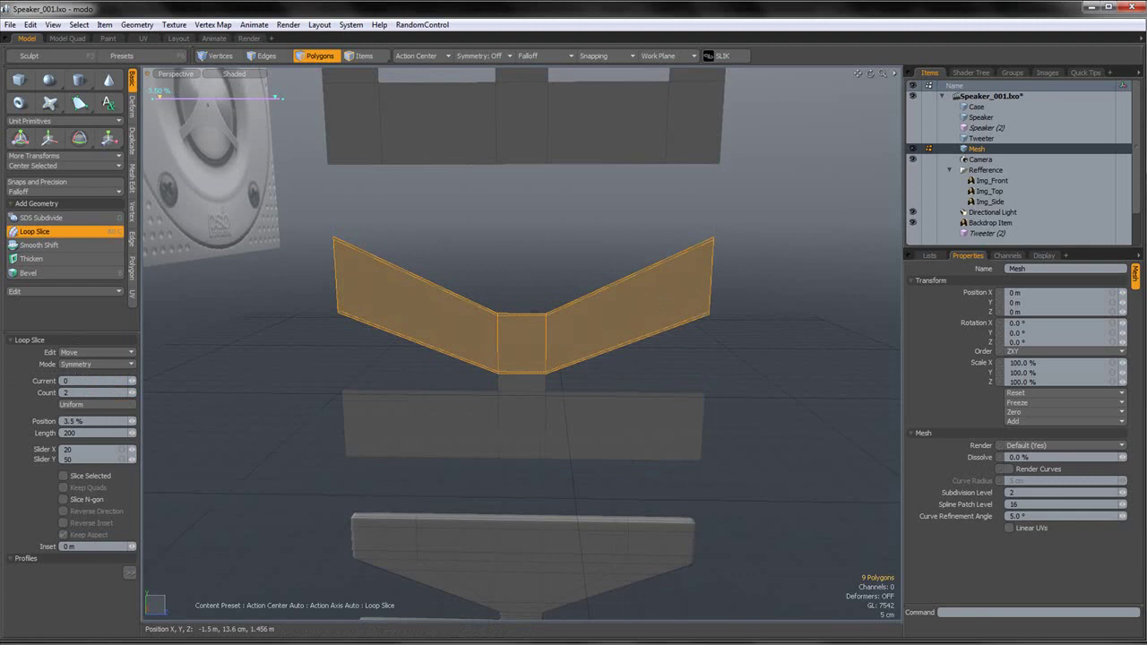
pyautogui.press('space')
# - Loop-slice the K shape's central column and straight bar with two symmetric cuts each along their long edges
pyautogui.moveTo(520, 401); pyautogui.dragTo(520, 357)
pyautogui.hotkey('alt', 'c')
pyautogui.press('q')
pyautogui.moveTo(522, 420)
pyautogui.mouseDown()
pyautogui.moveTo(493, 422)
pyautogui.moveTo(559, 424)
pyautogui.mouseUp()
pyautogui.hotkey('alt', 'c')
pyautogui.press('q')
# - Loop-slice the left and right panels of the K's straight bar with two symmetric vertical cuts each
pyautogui.moveTo(456, 471); pyautogui.dragTo(455, 394)
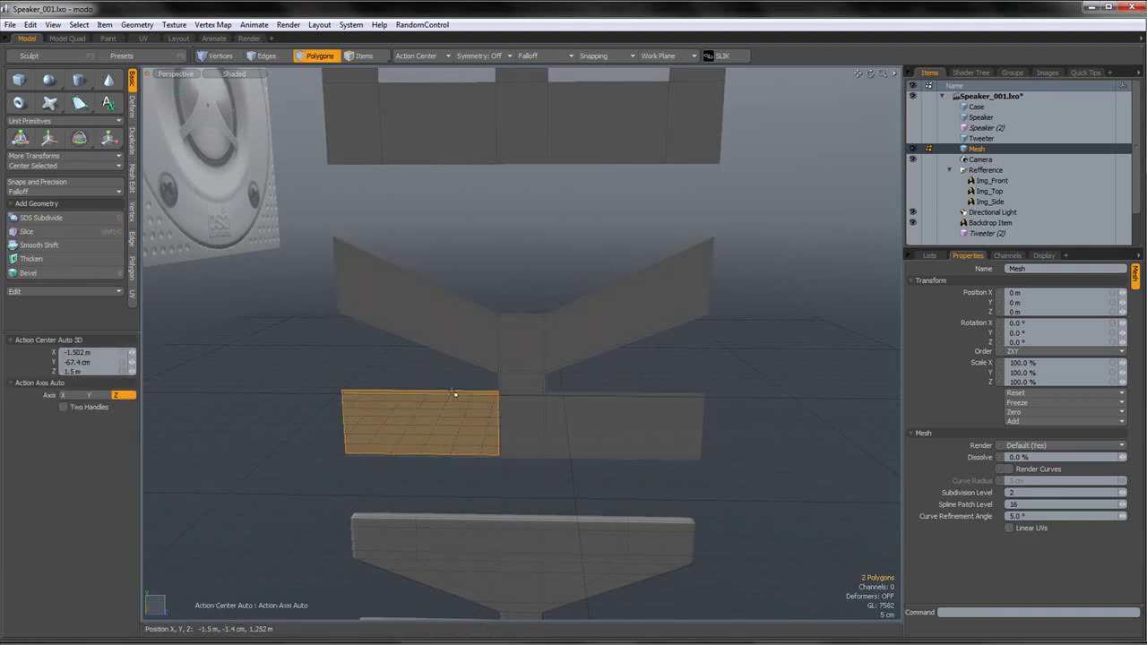
pyautogui.hotkey('alt', 'c')
pyautogui.press('q')
pyautogui.click(624, 417)
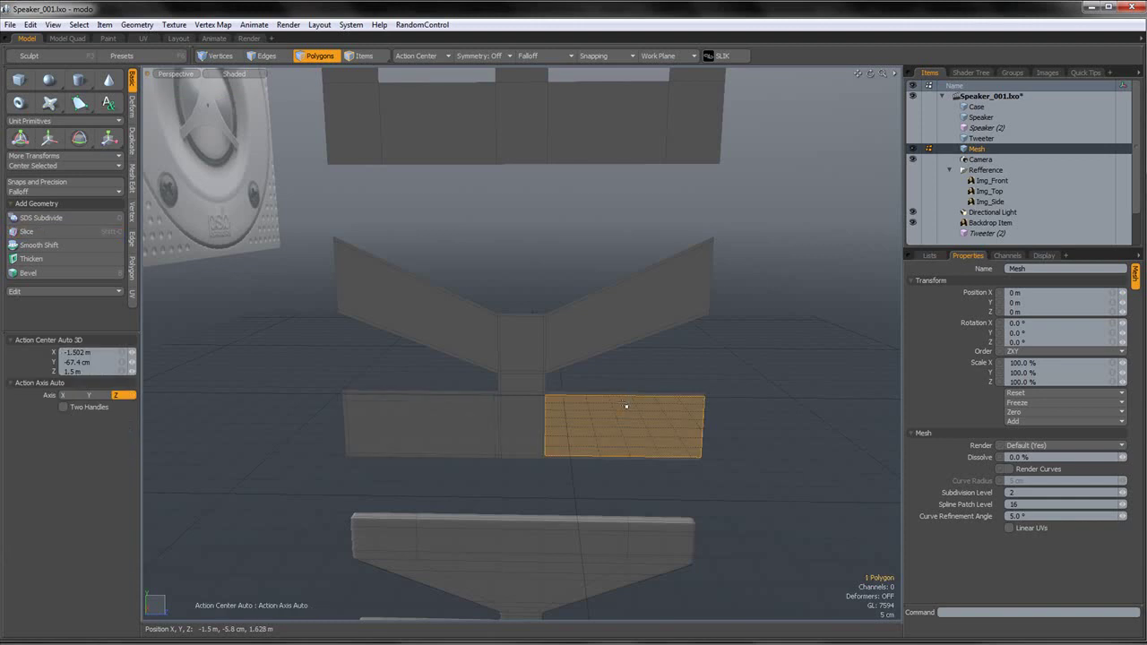
pyautogui.hotkey('alt', 'c')
pyautogui.press('q')
# - Loop-slice the right and left arms of the K's V-shaped band with two symmetric vertical cuts each
pyautogui.click(610, 342)
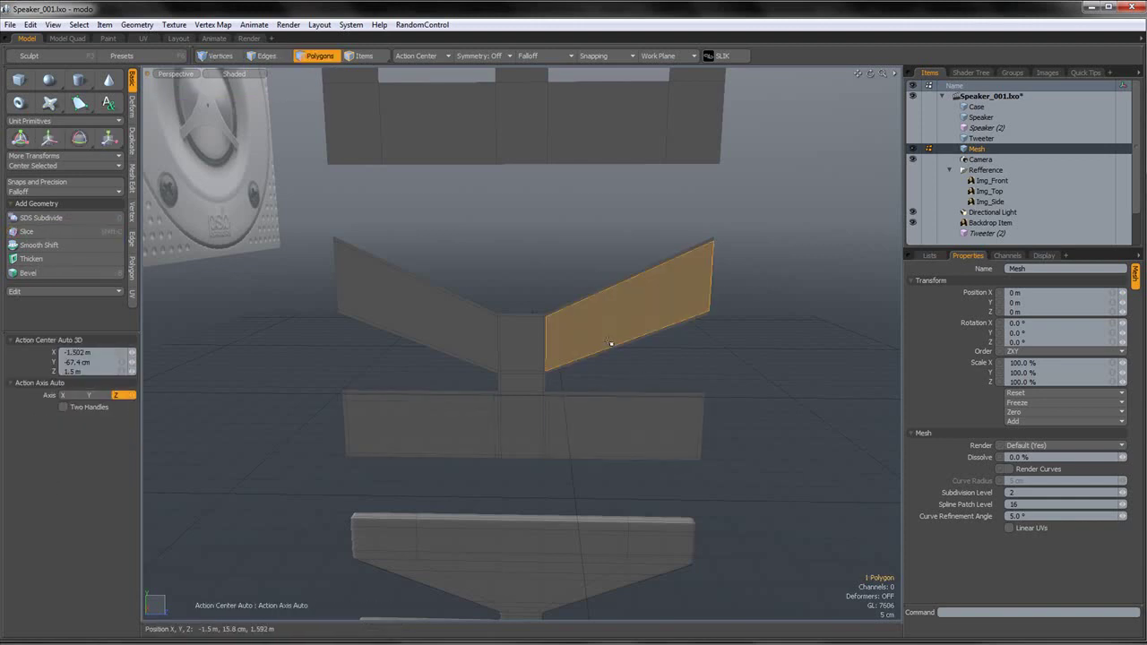
pyautogui.hotkey('alt', 'c')
pyautogui.press('q')
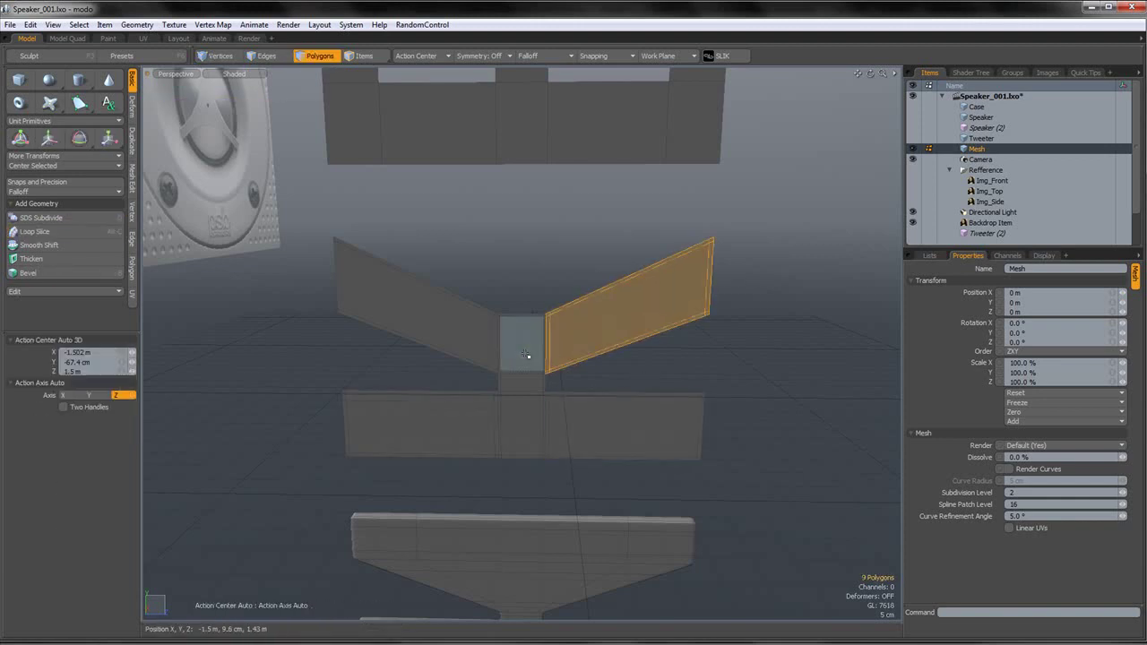
pyautogui.click(454, 359)
pyautogui.hotkey('alt', 'c')
pyautogui.press('q')
pyautogui.click(435, 371)
# - Preview subdivision smoothing on the K shape and examine its inner corners
pyautogui.keyDown('alt'); pyautogui.keyDown('shift'); pyautogui.moveTo(436, 371); pyautogui.dragTo(431, 378); pyautogui.keyUp('shift'); pyautogui.keyUp('alt')
pyautogui.doubleClick(520, 367)
pyautogui.press('Tab')
pyautogui.click(684, 409)
pyautogui.keyDown('alt'); pyautogui.moveTo(690, 378); pyautogui.dragTo(640, 367); pyautogui.keyUp('alt')
pyautogui.doubleClick(527, 361)
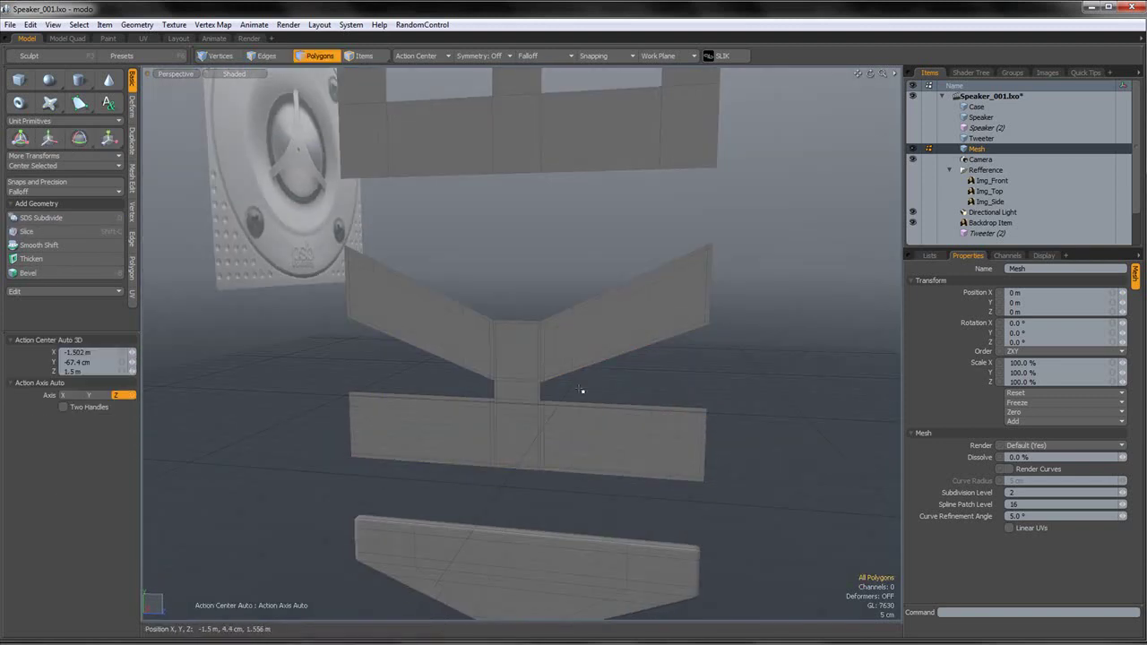
pyautogui.press('Tab')
pyautogui.click(589, 386)
# - Loop-slice the short neck between the K's V-shaped band and straight bar with two symmetric horizontal cuts at 10.0 %
pyautogui.scroll(5, 540, 396)
pyautogui.moveTo(507, 375); pyautogui.dragTo(506, 346)
pyautogui.moveTo(550, 385); pyautogui.dragTo(417, 384)
pyautogui.hotkey('alt', 'c')
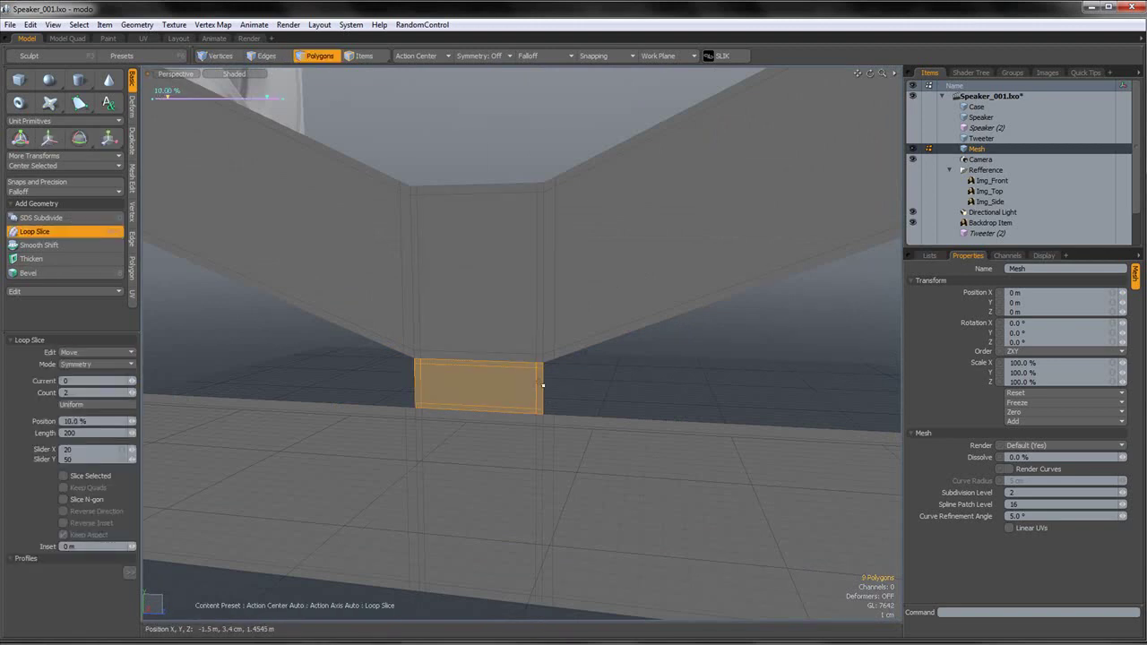
pyautogui.press('q')
pyautogui.click(548, 386)
# - Apply subdivision smoothing to the whole K shape
pyautogui.doubleClick(541, 386)
pyautogui.press('Tab')
pyautogui.click(595, 386)
pyautogui.scroll(-5, 602, 386)
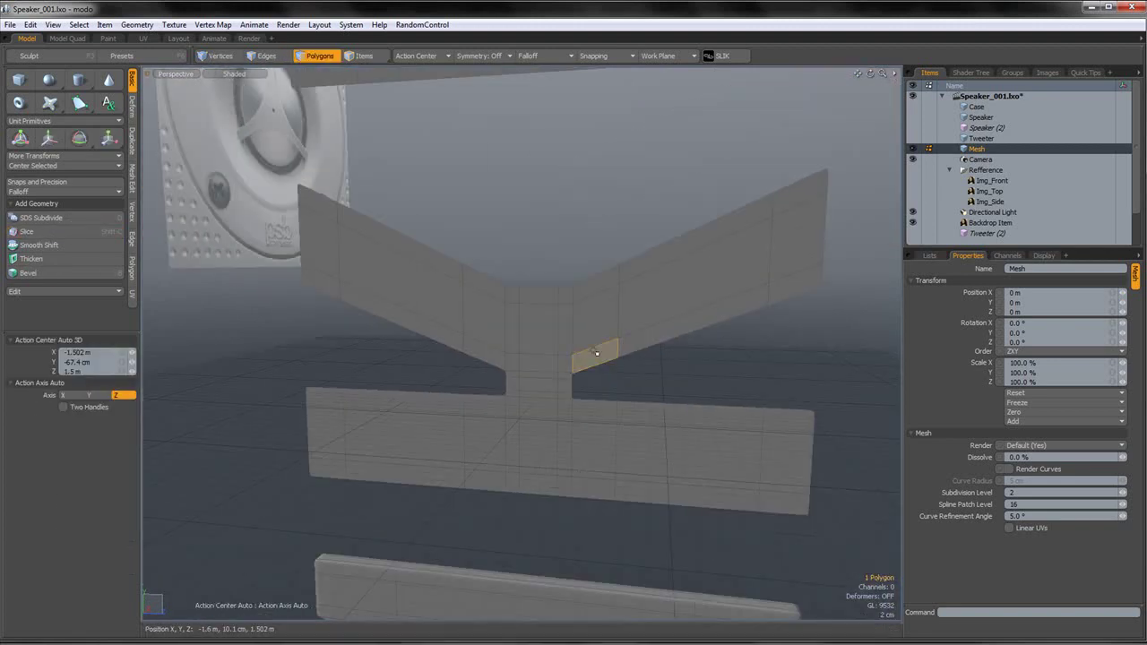
# - Extrude all polygons of the K shape along X to give the letter thickness
pyautogui.doubleClick(595, 353)
pyautogui.keyDown('alt'); pyautogui.moveTo(596, 353); pyautogui.dragTo(558, 397); pyautogui.keyUp('alt')
pyautogui.hotkey('shift', 'x')
pyautogui.moveTo(560, 347); pyautogui.dragTo(582, 345)
pyautogui.press('space')
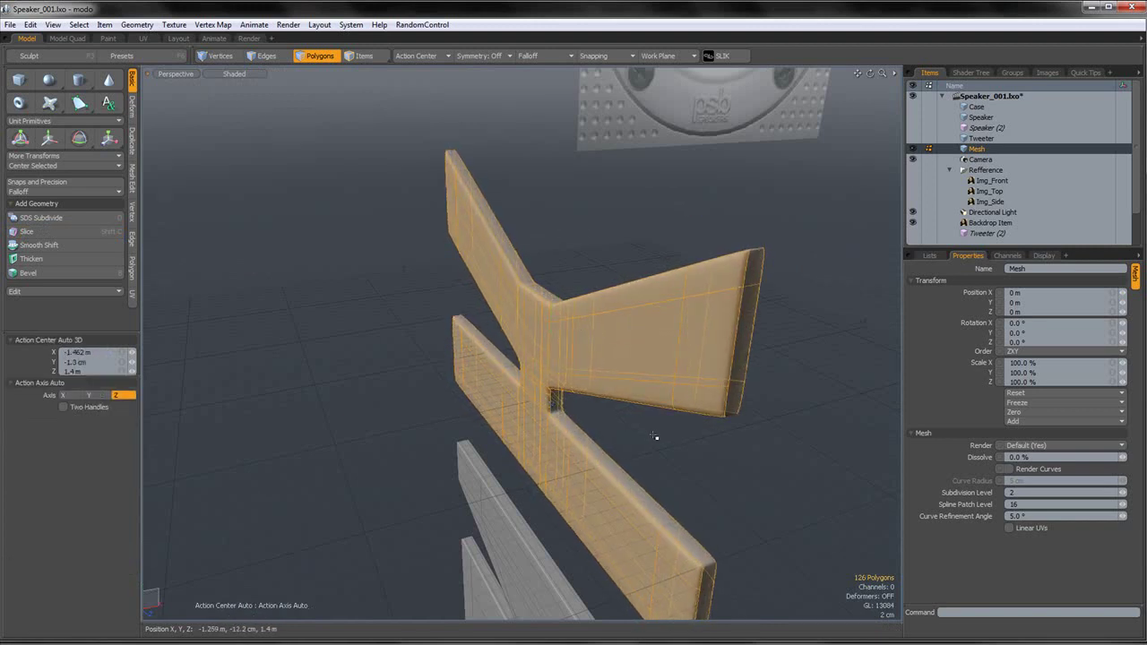
pyautogui.click(653, 435)
# - Loop-slice the K's extruded side walls with two symmetric cuts at 10.0 % to tighten their front and back edges
pyautogui.keyDown('alt'); pyautogui.moveTo(653, 436); pyautogui.dragTo(627, 383); pyautogui.keyUp('alt')
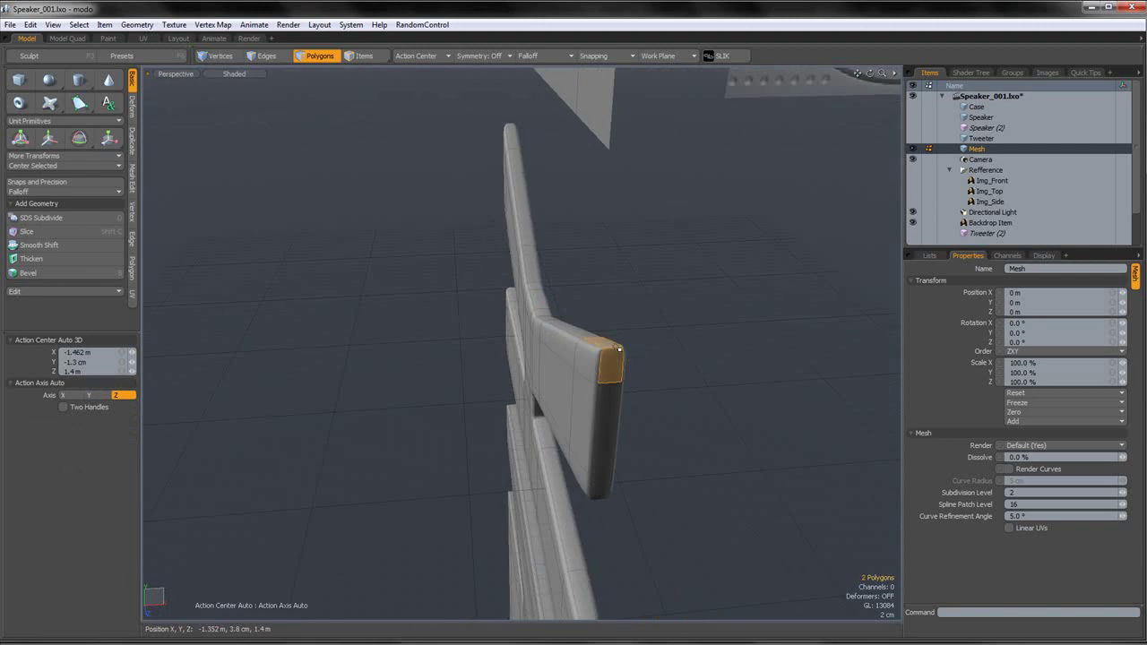
pyautogui.hotkey('alt', 'c')
pyautogui.moveTo(173, 97); pyautogui.dragTo(158, 97)
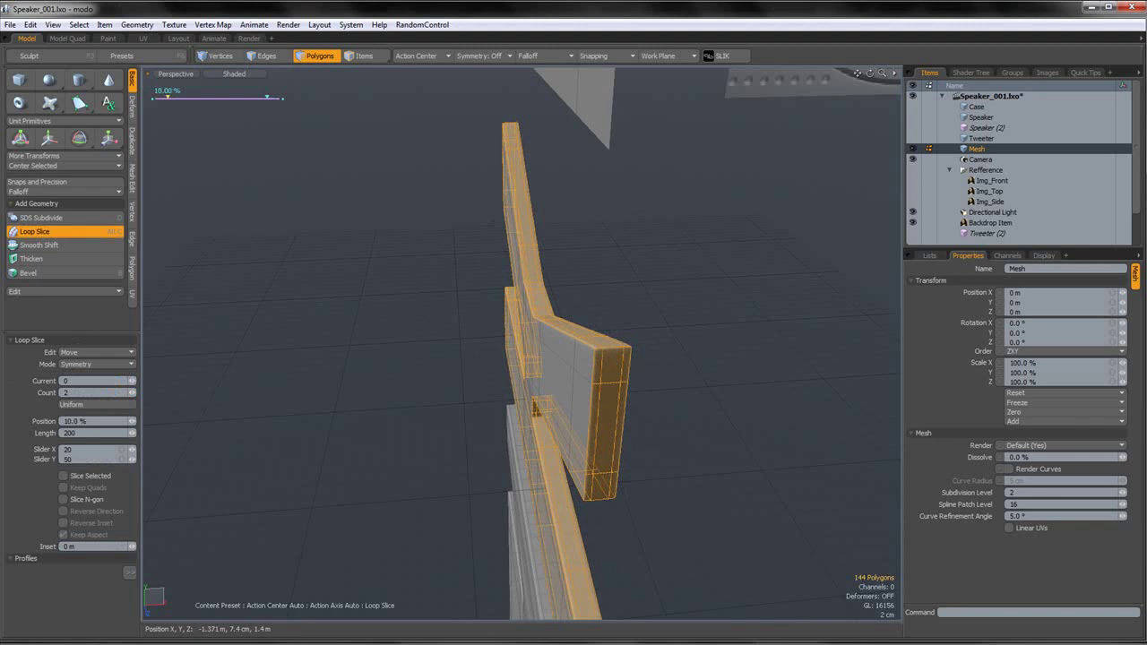
pyautogui.press('space')
pyautogui.click(753, 412)
# - Loop-slice the E shape above the K with symmetric border cuts, using 8.0 % on its central prong
pyautogui.scroll(-4, 738, 413)
pyautogui.keyDown('alt'); pyautogui.moveTo(725, 427); pyautogui.dragTo(613, 391); pyautogui.keyUp('alt')
pyautogui.doubleClick(610, 457)
pyautogui.doubleClick(577, 576)
pyautogui.click(634, 496)
pyautogui.keyDown('alt'); pyautogui.keyDown('shift'); pyautogui.moveTo(629, 331); pyautogui.dragTo(618, 426); pyautogui.keyUp('shift'); pyautogui.keyUp('alt')
pyautogui.doubleClick(625, 468)
pyautogui.press('Tab')
pyautogui.moveTo(650, 419); pyautogui.dragTo(578, 366)
pyautogui.hotkey('alt', 'c')
pyautogui.click(596, 421)
pyautogui.press('space')
pyautogui.hotkey('alt', 'c')
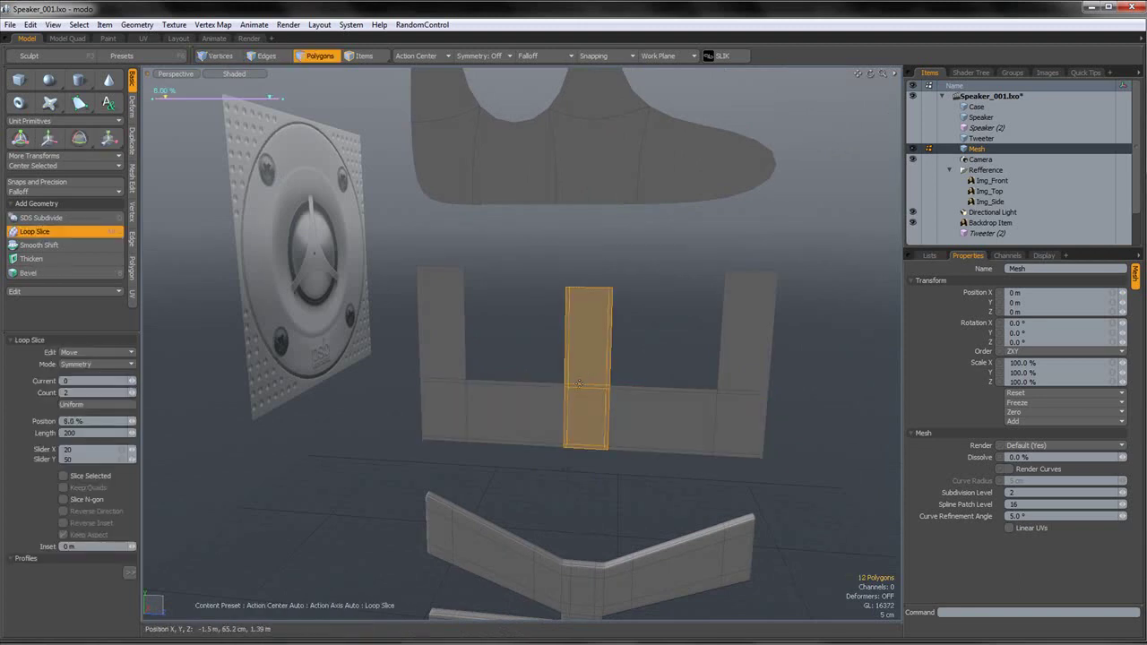
pyautogui.keyDown('alt'); pyautogui.moveTo(591, 478); pyautogui.dragTo(602, 443); pyautogui.keyUp('alt')
pyautogui.press('space')
# - Examine the extruded, smoothed logo letters from several angles
pyautogui.click(604, 483)
pyautogui.scroll(-5, 604, 482)
pyautogui.scroll(3, 609, 463)
pyautogui.scroll(-5, 609, 463)
pyautogui.scroll(5, 570, 412)
pyautogui.scroll(-2, 570, 412)
pyautogui.moveTo(568, 404)
pyautogui.keyDown('alt'); pyautogui.keyDown('shift'); pyautogui.mouseDown()
pyautogui.moveTo(570, 484)
pyautogui.moveTo(564, 380)
pyautogui.moveTo(589, 397)
pyautogui.mouseUp(); pyautogui.keyUp('shift'); pyautogui.keyUp('alt')
pyautogui.scroll(2, 565, 376)
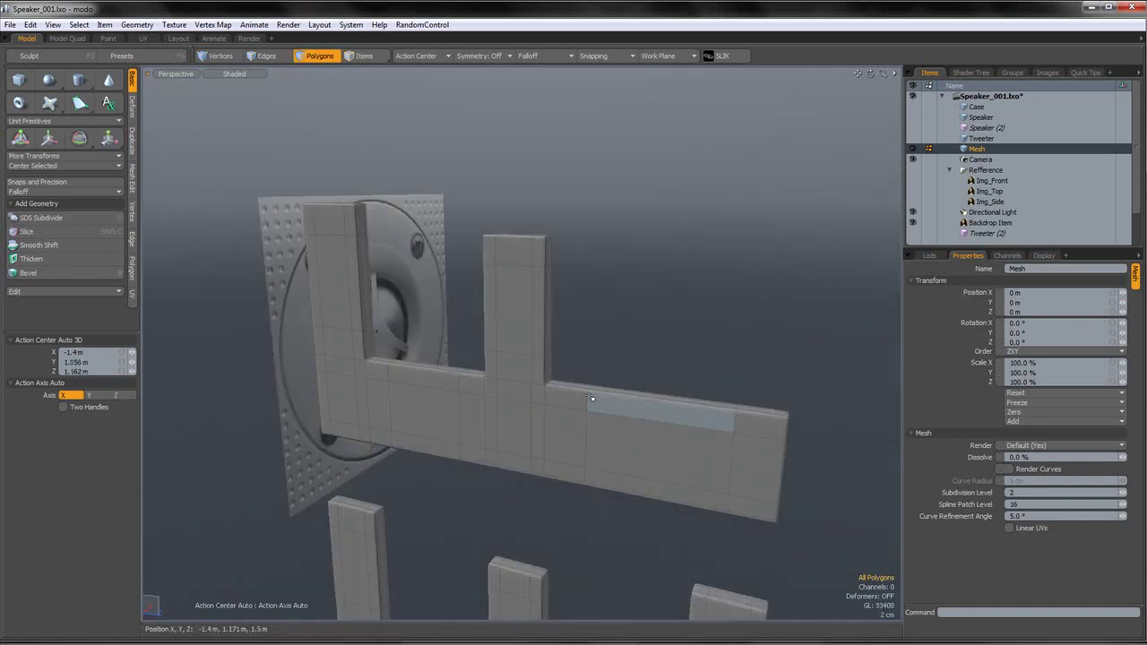
pyautogui.scroll(-3, 589, 392)
pyautogui.keyDown('alt'); pyautogui.keyDown('shift'); pyautogui.moveTo(570, 423); pyautogui.dragTo(540, 305); pyautogui.keyUp('shift'); pyautogui.keyUp('alt')
pyautogui.scroll(-3, 542, 303)
pyautogui.keyDown('alt'); pyautogui.moveTo(542, 438); pyautogui.dragTo(573, 345); pyautogui.keyUp('alt')
pyautogui.scroll(5, 520, 200)
pyautogui.keyDown('alt'); pyautogui.keyDown('shift'); pyautogui.moveTo(520, 200); pyautogui.dragTo(512, 263); pyautogui.keyUp('shift'); pyautogui.keyUp('alt')
pyautogui.scroll(-4, 457, 285)
# - Show the Refference image group, collapse it in the item list, and set the viewport to the Left view of the logo letters
pyautogui.click(913, 170)
pyautogui.click(949, 170)
pyautogui.click(200, 74)
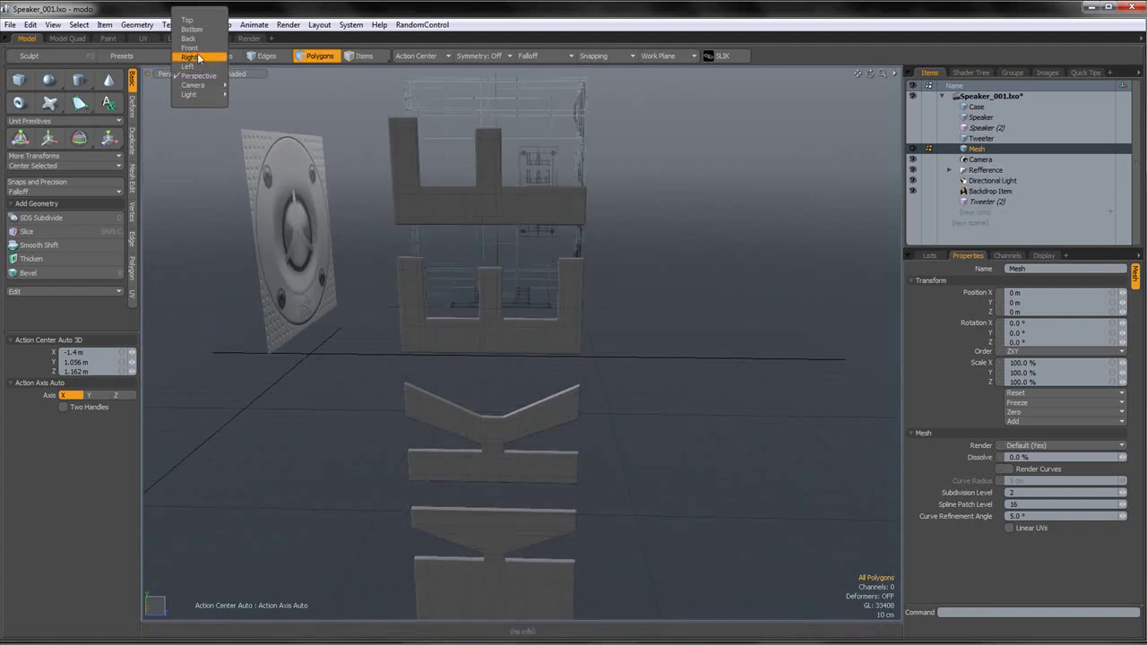
pyautogui.click(201, 56)
pyautogui.click(176, 74)
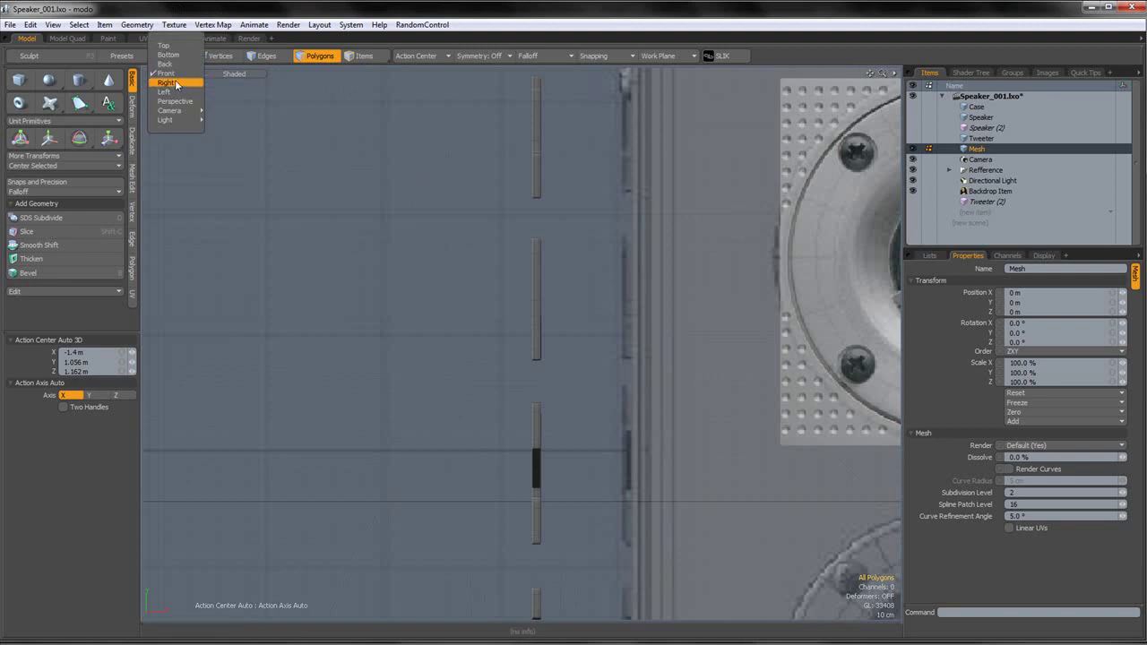
pyautogui.scroll(-5, 428, 213)
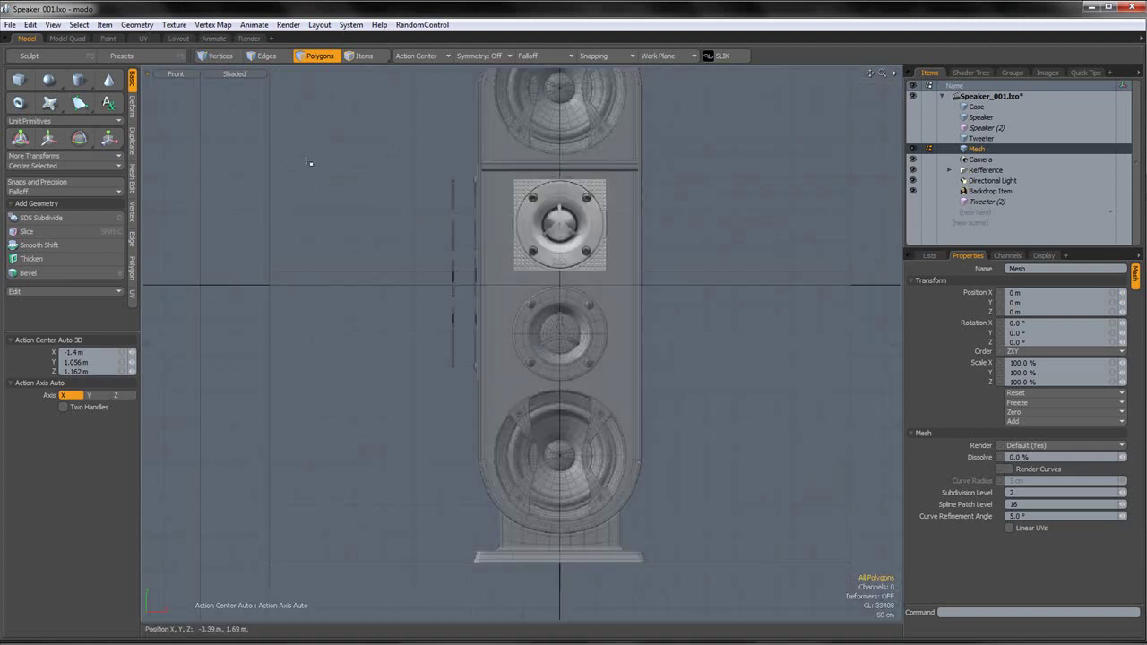
pyautogui.click(177, 75)
pyautogui.click(183, 88)
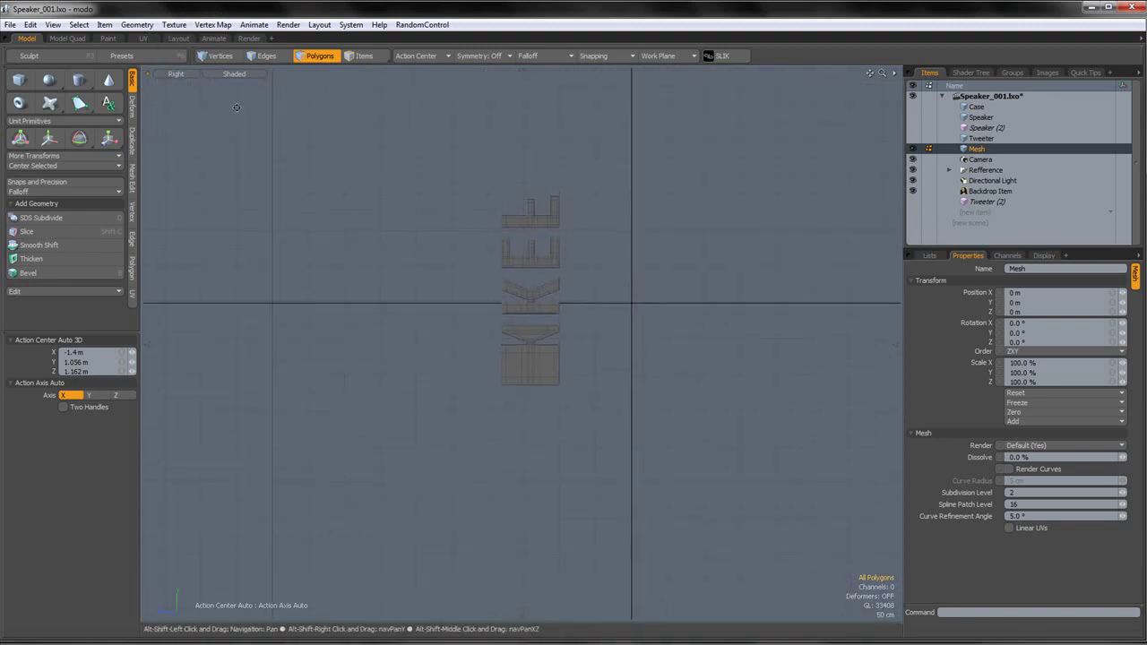
pyautogui.click(198, 79)
pyautogui.click(198, 87)
pyautogui.scroll(2, 525, 281)
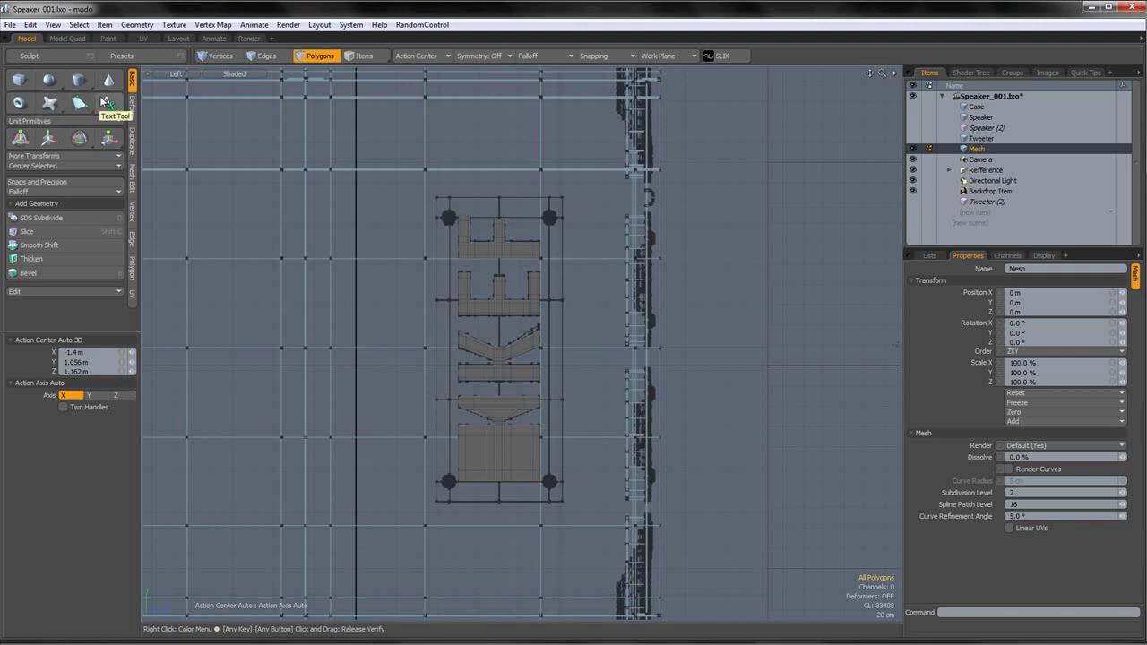
# - Create a cube primitive over the logo's backing-plate outline, about 2.84 m high and 1.25 m wide, and give it about 4 cm thickness along X
pyautogui.click(19, 80)
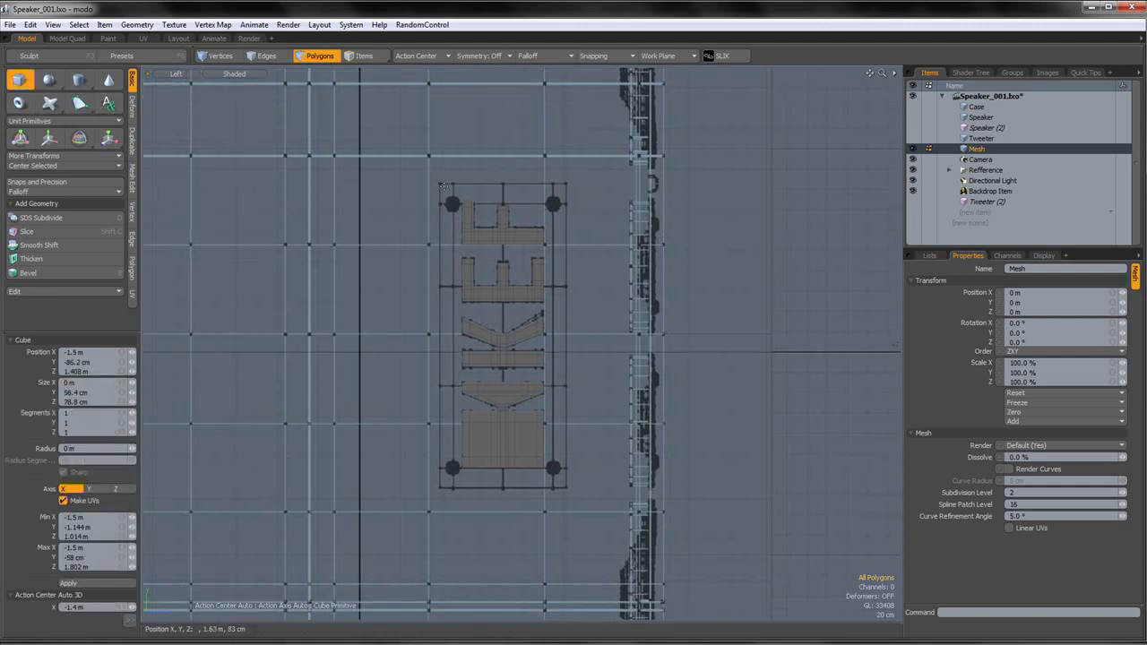
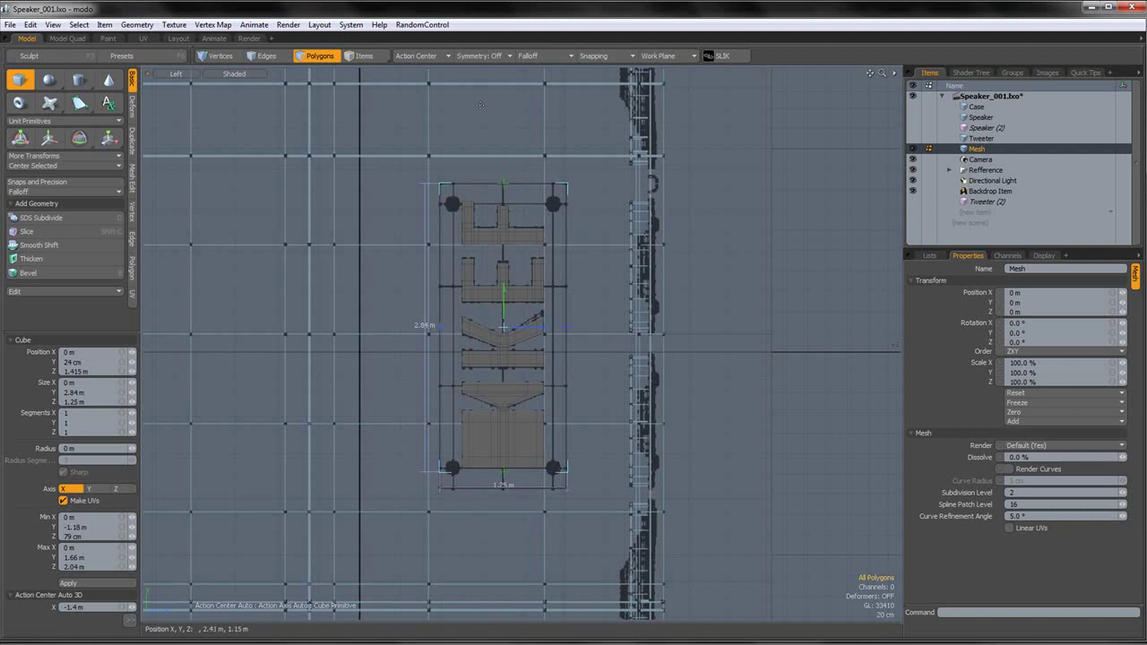
pyautogui.click(181, 76)
pyautogui.click(174, 95)
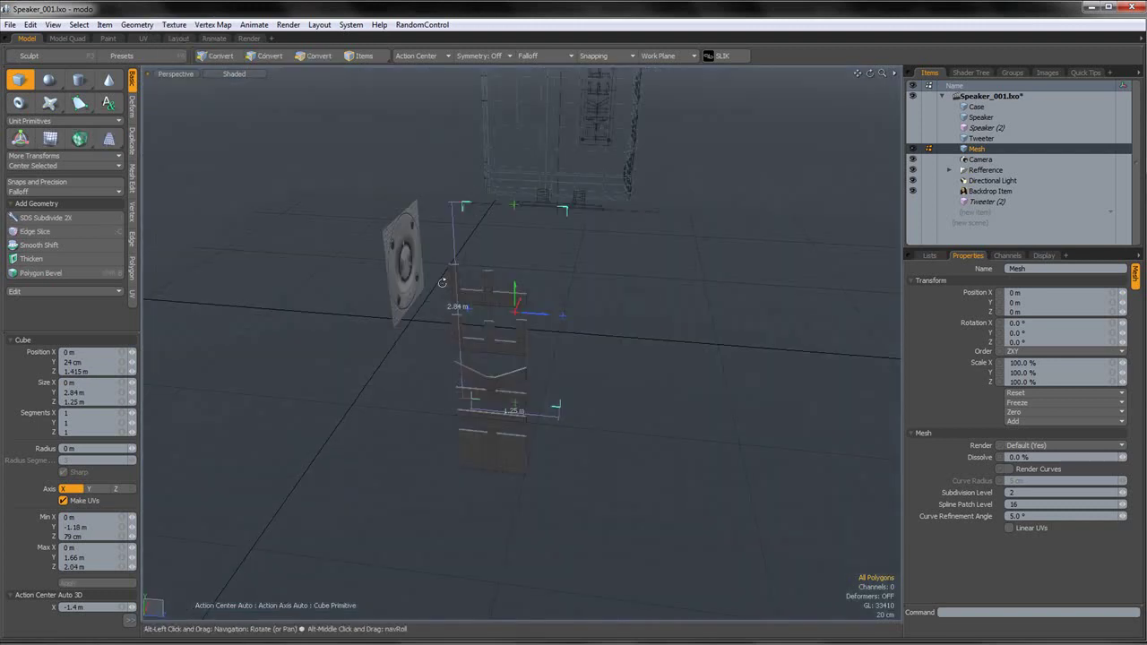
pyautogui.scroll(4, 548, 312)
pyautogui.moveTo(580, 343)
pyautogui.mouseDown()
pyautogui.moveTo(538, 339)
pyautogui.moveTo(572, 339)
pyautogui.mouseUp()
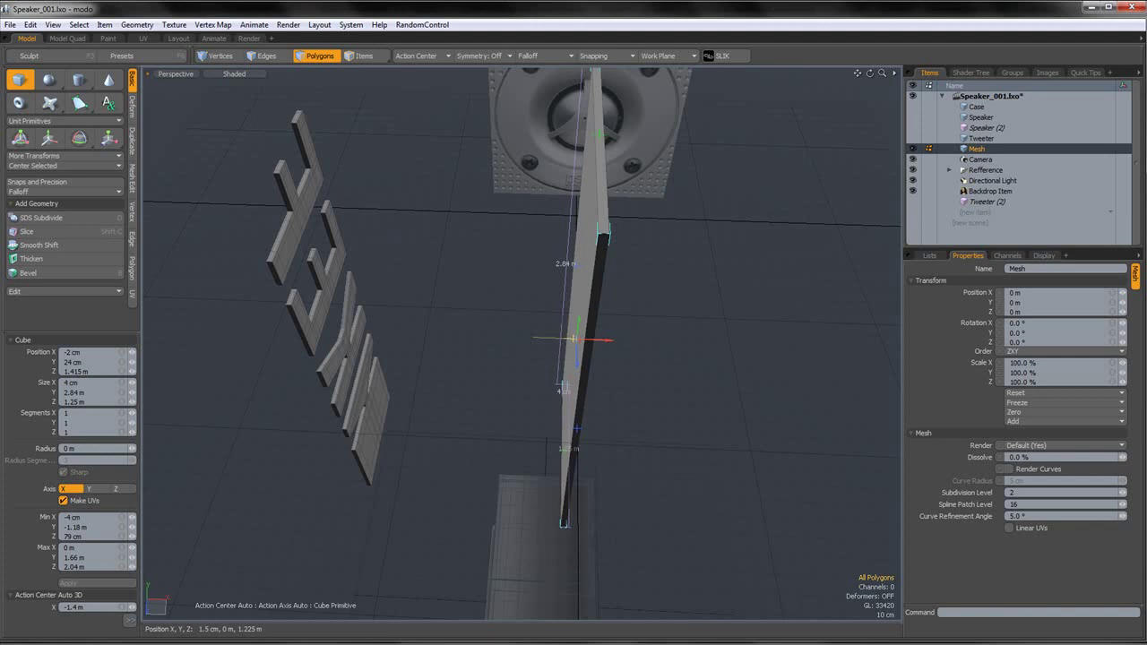
# - Finish the box plate beside the letters and cut it out of the mesh
pyautogui.press('space')
pyautogui.keyDown('alt'); pyautogui.moveTo(621, 259); pyautogui.dragTo(453, 280); pyautogui.keyUp('alt')
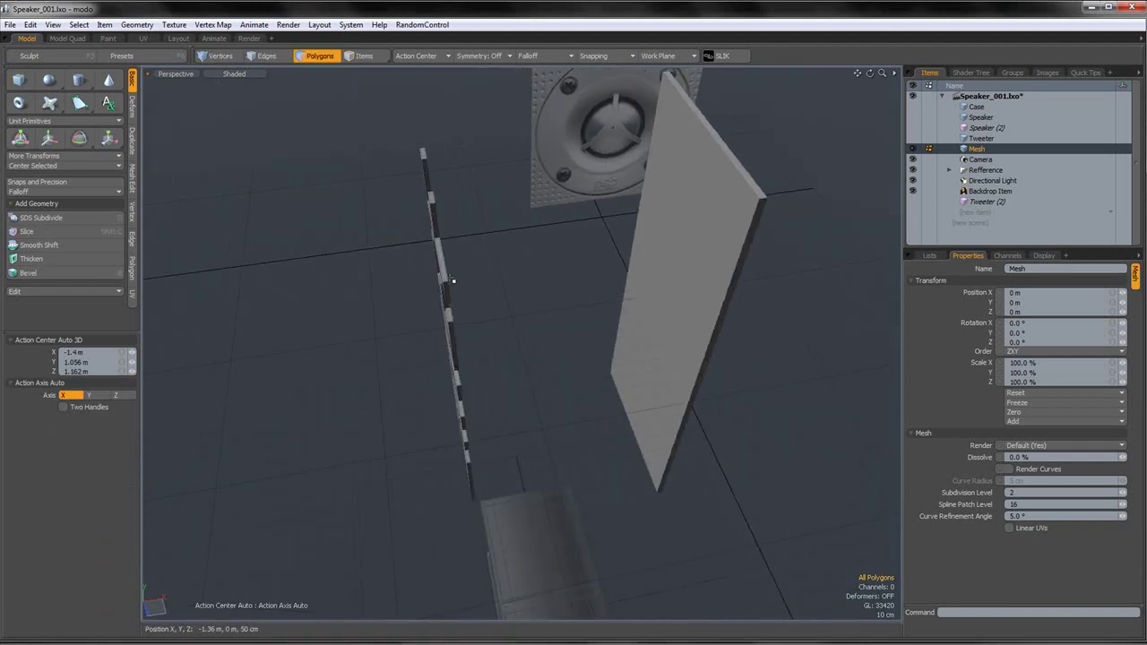
pyautogui.doubleClick(714, 257)
pyautogui.hotkey('ctrl', 'x')
# - Scale the letters along X to 79.5% and paste the cut plate back into the mesh
pyautogui.keyDown('alt'); pyautogui.moveTo(582, 312); pyautogui.dragTo(522, 339); pyautogui.keyUp('alt')
pyautogui.press('y')
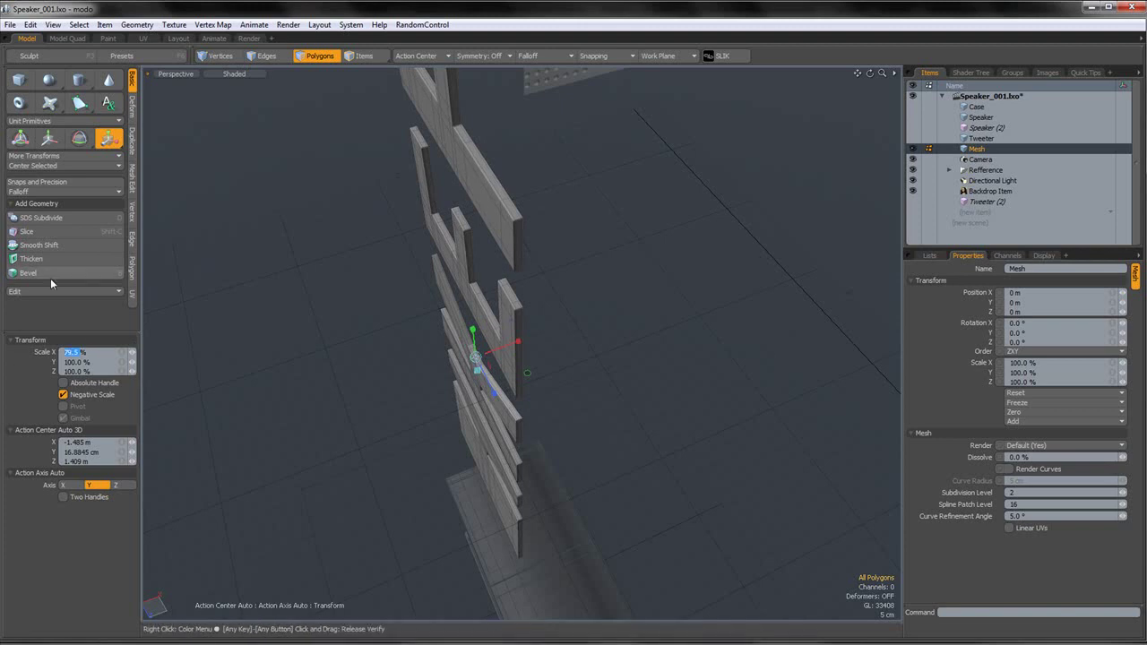
pyautogui.press('q')
pyautogui.keyDown('alt'); pyautogui.moveTo(532, 266); pyautogui.dragTo(539, 252); pyautogui.keyUp('alt')
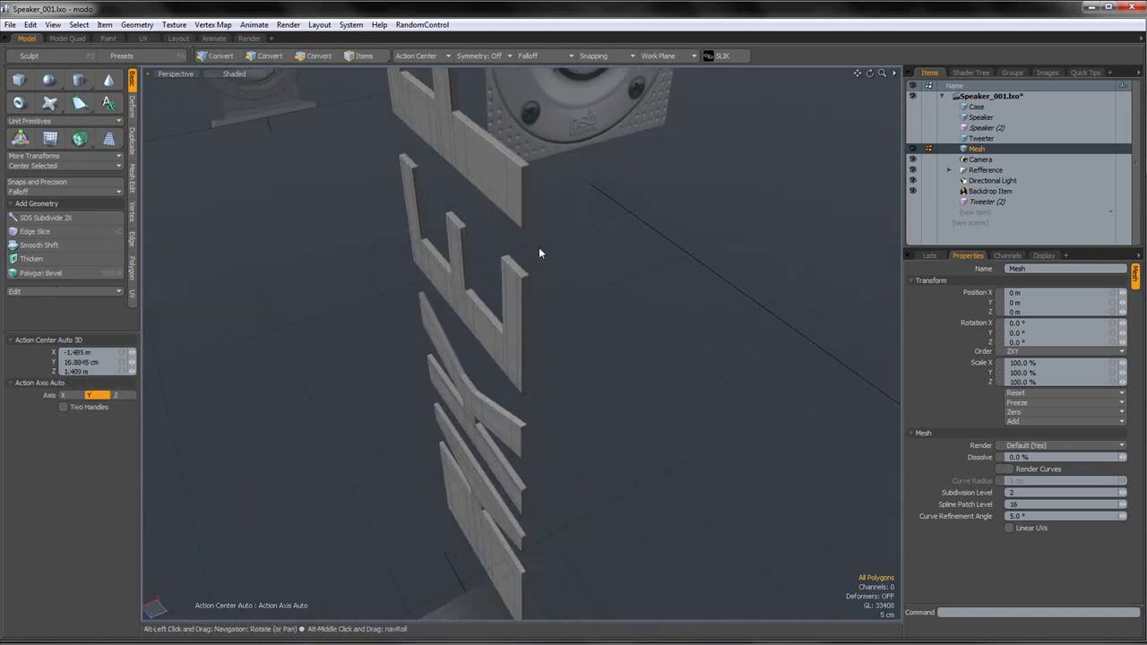
pyautogui.hotkey('ctrl', 'v')
# - Add a symmetric pair of loop slices across the plate, 0.5% in from its opposite edges
pyautogui.scroll(-3, 640, 257)
pyautogui.keyDown('alt'); pyautogui.moveTo(641, 257); pyautogui.dragTo(591, 266); pyautogui.keyUp('alt')
pyautogui.doubleClick(579, 295)
pyautogui.scroll(3, 547, 221)
pyautogui.click(546, 221)
pyautogui.keyDown('alt'); pyautogui.moveTo(546, 220); pyautogui.dragTo(578, 258); pyautogui.keyUp('alt')
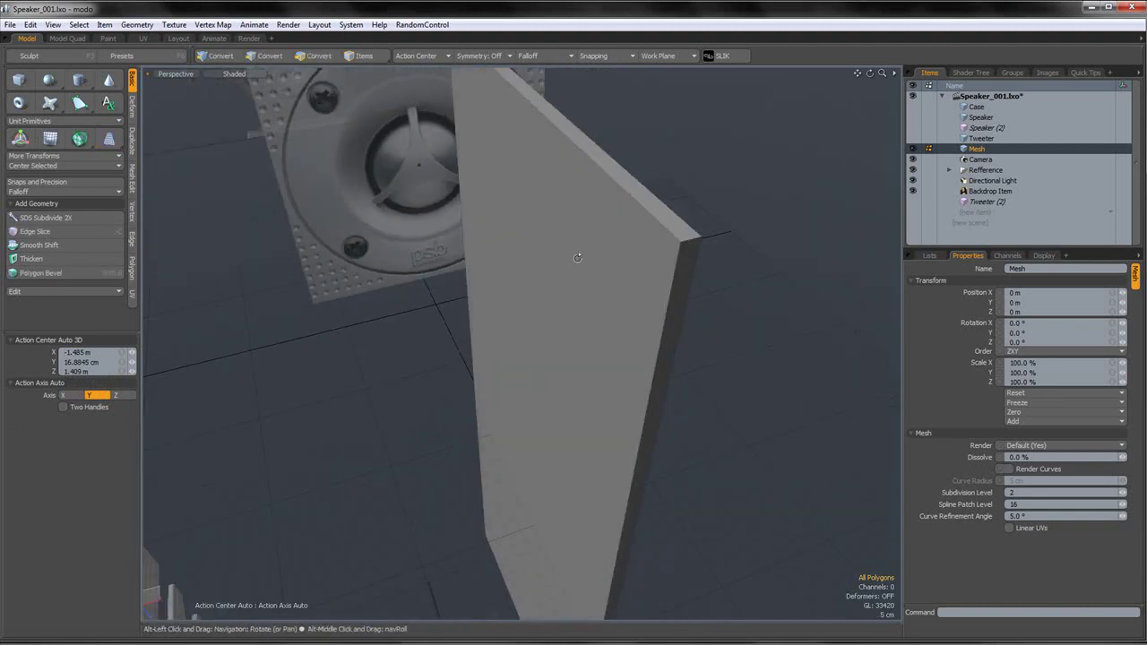
pyautogui.keyDown('alt'); pyautogui.moveTo(680, 269); pyautogui.dragTo(604, 298); pyautogui.keyUp('alt')
pyautogui.moveTo(598, 307); pyautogui.dragTo(593, 279)
pyautogui.hotkey('alt', 'c')
pyautogui.click(595, 291)
pyautogui.press('space')
# - Try a second symmetric Loop Slice at 0.5% on the plate and undo it
pyautogui.click(627, 292)
pyautogui.keyDown('alt'); pyautogui.moveTo(627, 292); pyautogui.dragTo(668, 255); pyautogui.keyUp('alt')
pyautogui.hotkey('alt', 'c')
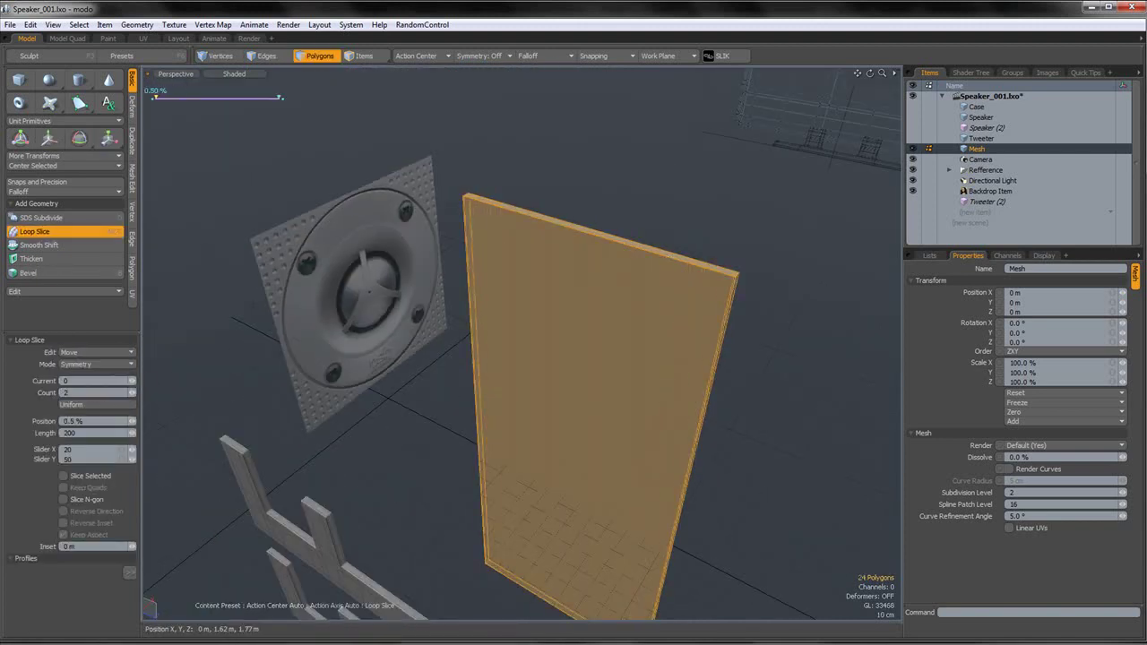
pyautogui.press('space')
pyautogui.click(768, 264)
pyautogui.scroll(5, 740, 271)
pyautogui.press('F2')
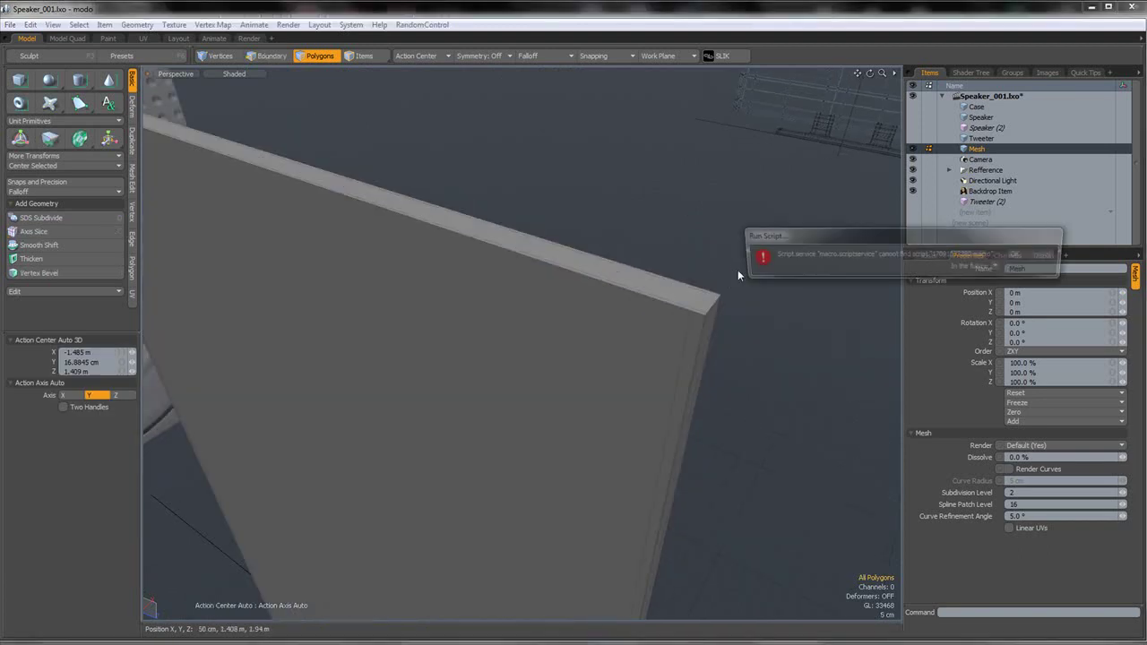
pyautogui.click(1021, 255)
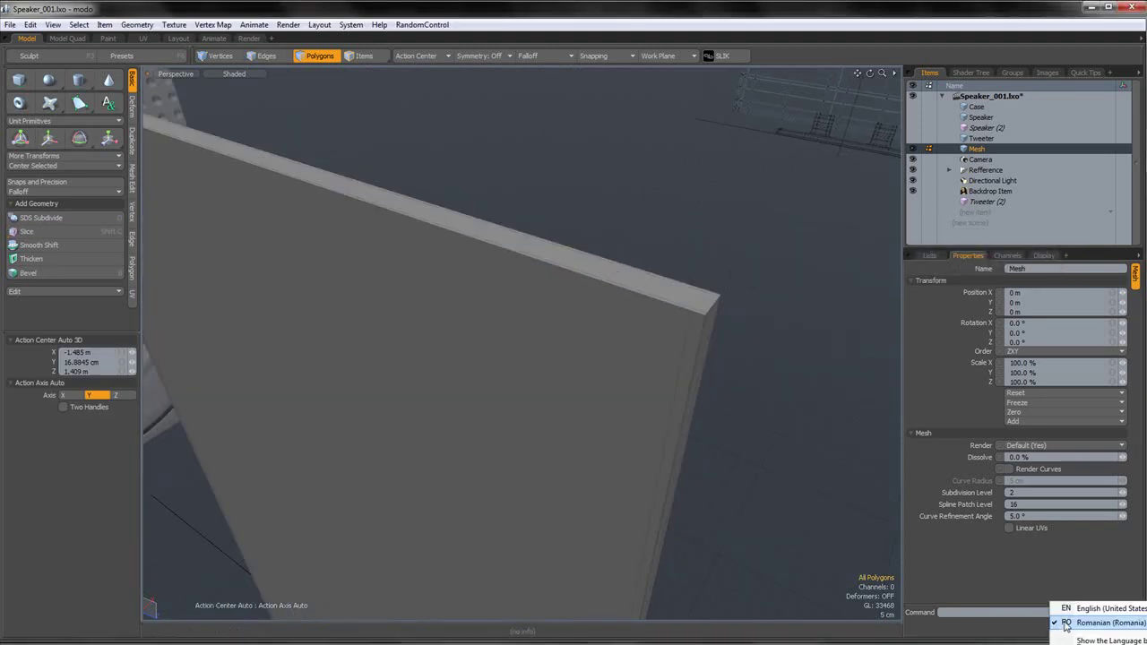
pyautogui.hotkey('ctrl', 'z')
pyautogui.hotkey('ctrl', 'z')
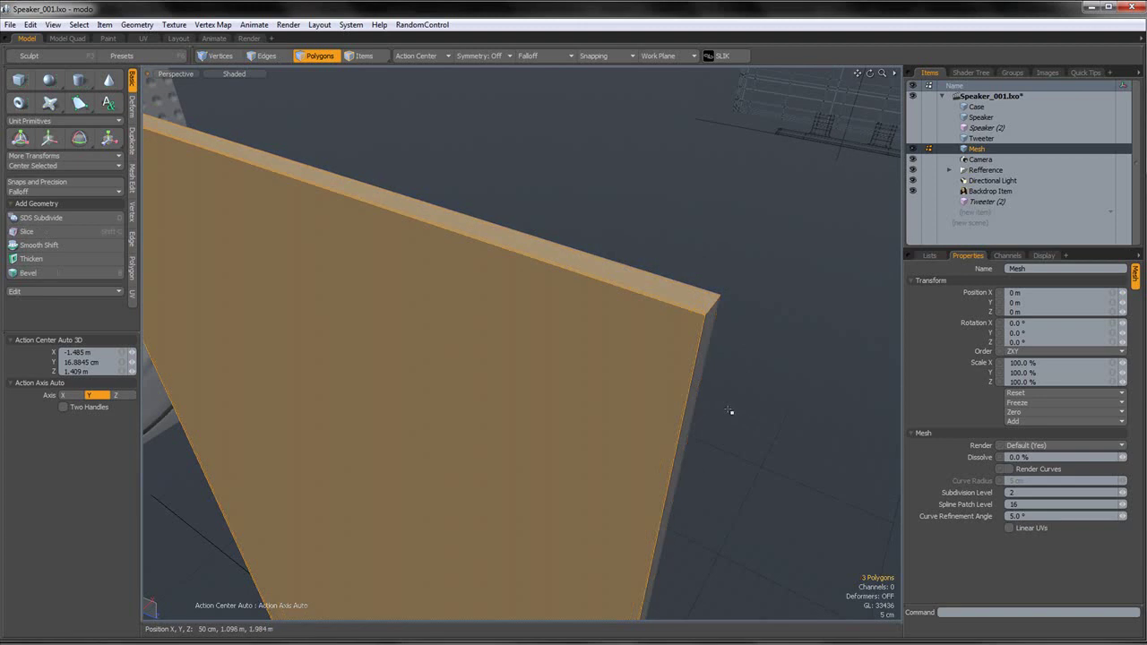
# - Add a second pair of symmetric loop slices at 0.5% in another direction of the plate
pyautogui.keyDown('alt'); pyautogui.moveTo(732, 412); pyautogui.dragTo(809, 396); pyautogui.keyUp('alt')
pyautogui.click(758, 383)
pyautogui.hotkey('alt', 'c')
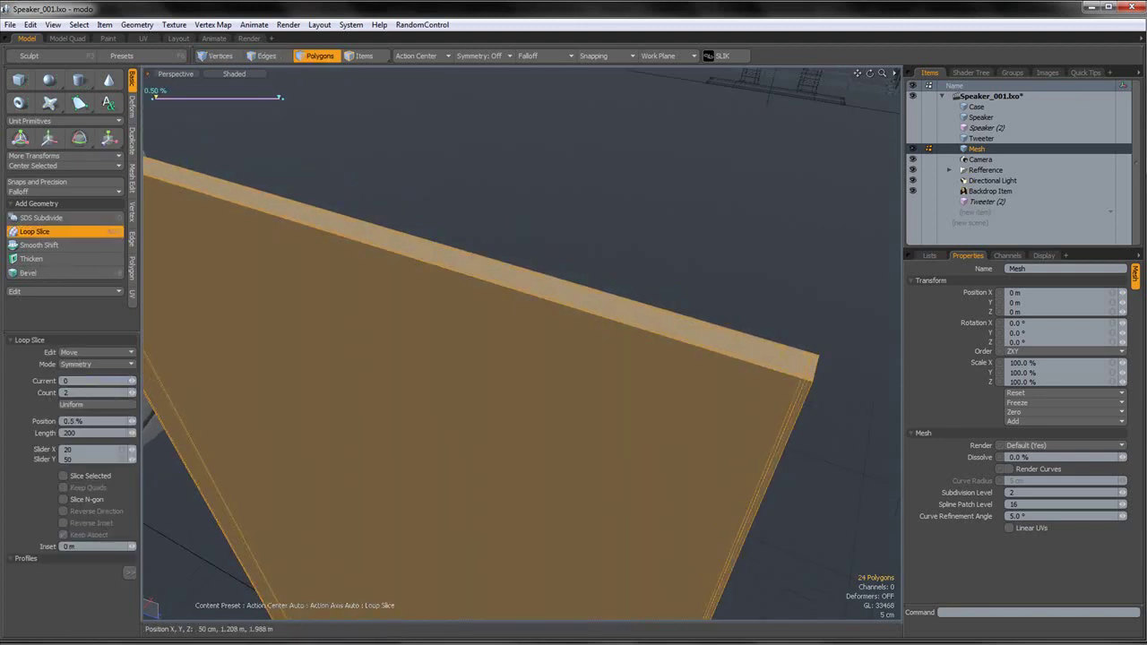
pyautogui.press('q')
pyautogui.click(878, 328)
# - Try converting the plate to subdivision surfaces, inspect its corners, and undo the conversion
pyautogui.scroll(-3, 876, 328)
pyautogui.keyDown('alt'); pyautogui.moveTo(836, 353); pyautogui.dragTo(523, 325); pyautogui.keyUp('alt')
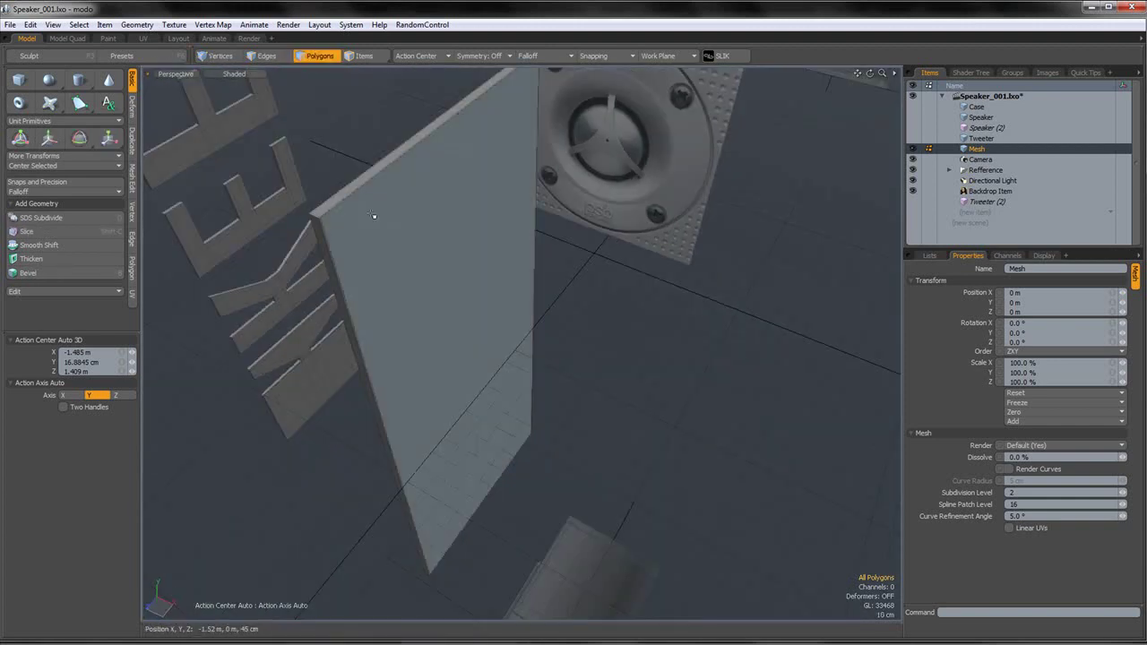
pyautogui.scroll(2, 340, 200)
pyautogui.keyDown('alt'); pyautogui.moveTo(341, 200); pyautogui.dragTo(515, 263); pyautogui.keyUp('alt')
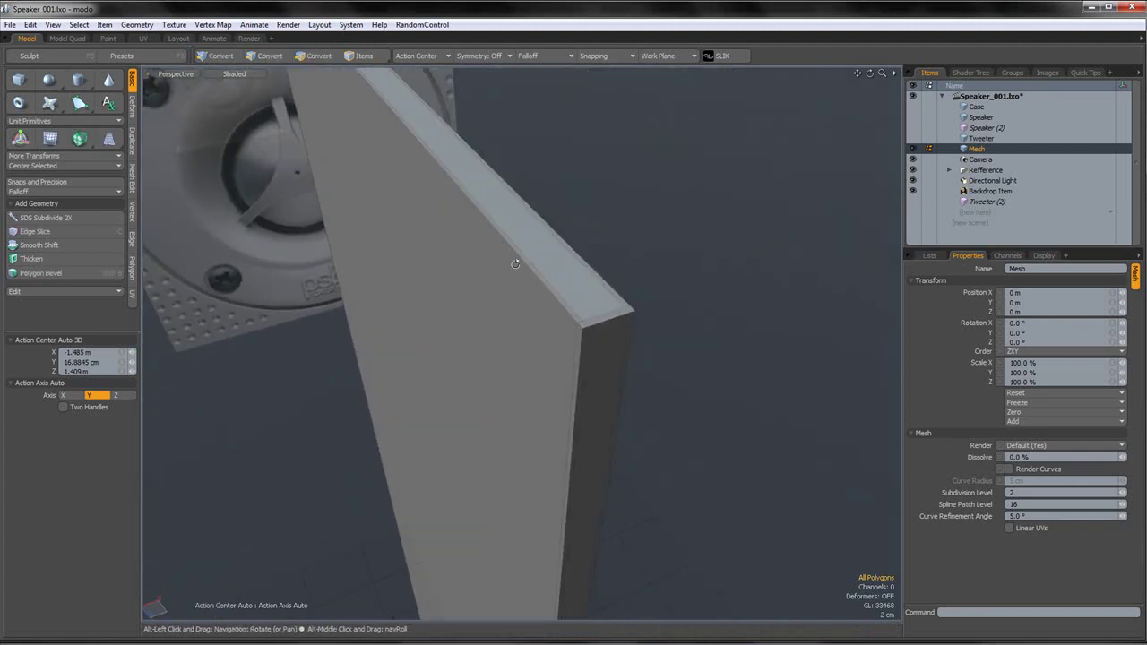
pyautogui.press('Tab')
pyautogui.scroll(-3, 658, 248)
pyautogui.keyDown('alt'); pyautogui.moveTo(658, 248); pyautogui.dragTo(546, 298); pyautogui.keyUp('alt')
pyautogui.hotkey('ctrl', 'z')
pyautogui.hotkey('ctrl', 'z')
pyautogui.hotkey('ctrl', 'z')
pyautogui.hotkey('ctrl', 'z')
# - Add a third pair of symmetric loop slices at 0.5% in the plate's remaining direction
pyautogui.doubleClick(627, 321)
pyautogui.hotkey('alt', 'c')
pyautogui.click(627, 321)
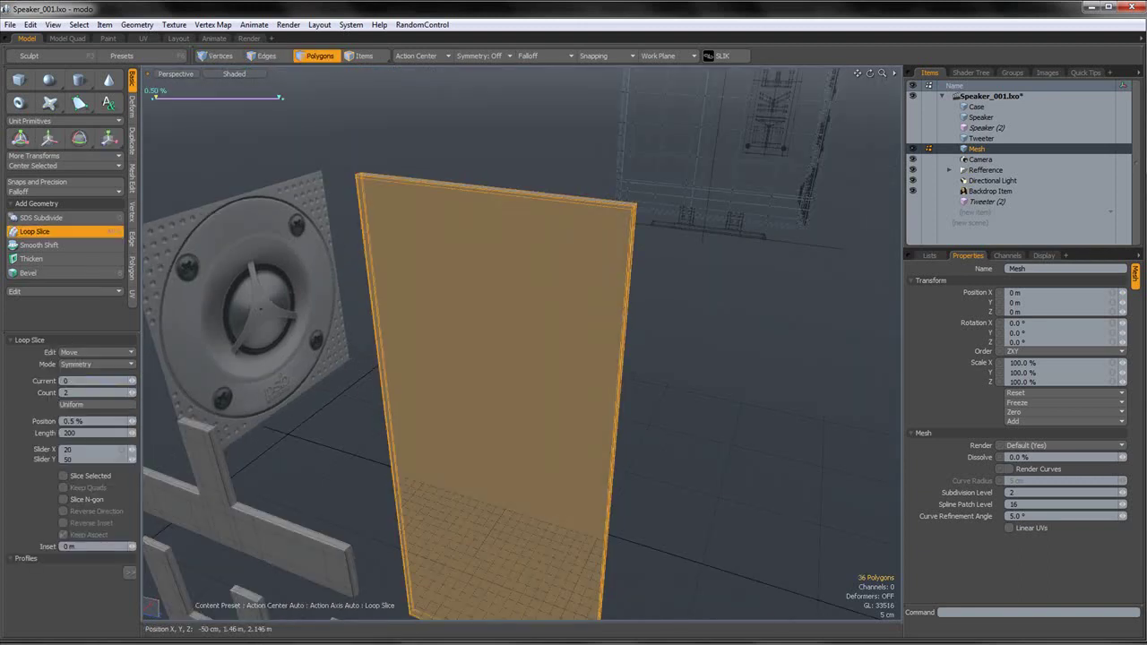
pyautogui.press('Escape')
pyautogui.press('Escape')
# - Divide the plate's width and height into thirds with uniform loop slices, using a count of 2
pyautogui.keyDown('alt'); pyautogui.moveTo(673, 310); pyautogui.dragTo(641, 273); pyautogui.keyUp('alt')
pyautogui.keyDown('alt'); pyautogui.moveTo(675, 324); pyautogui.dragTo(652, 336); pyautogui.keyUp('alt')
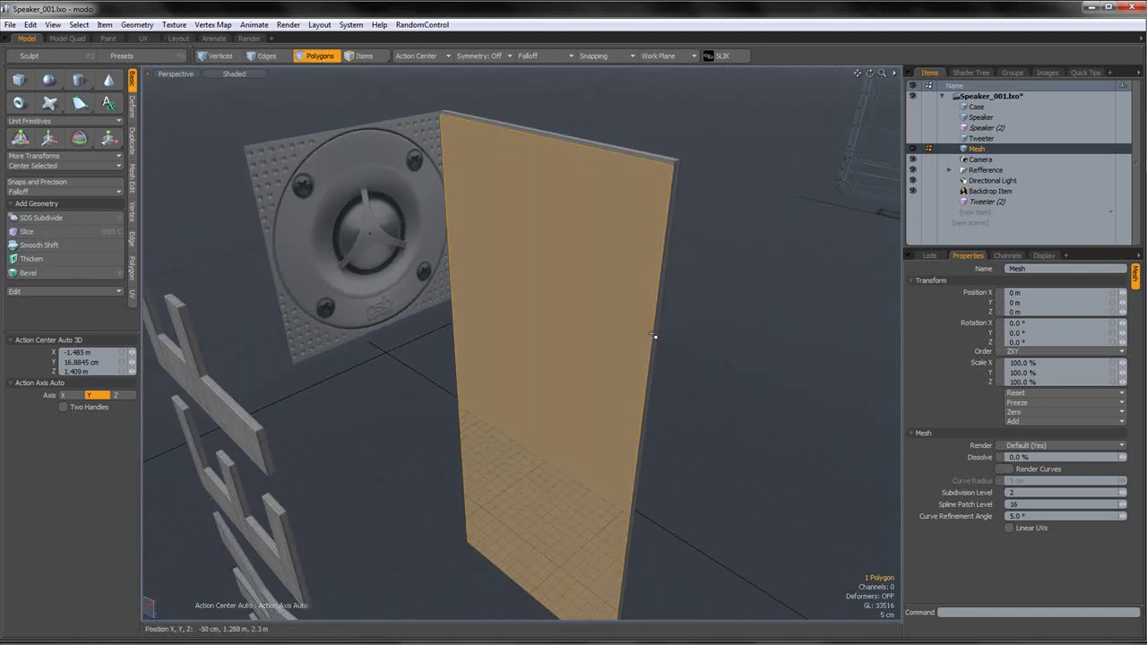
pyautogui.hotkey('alt', 'c')
pyautogui.click(121, 364)
pyautogui.click(107, 350)
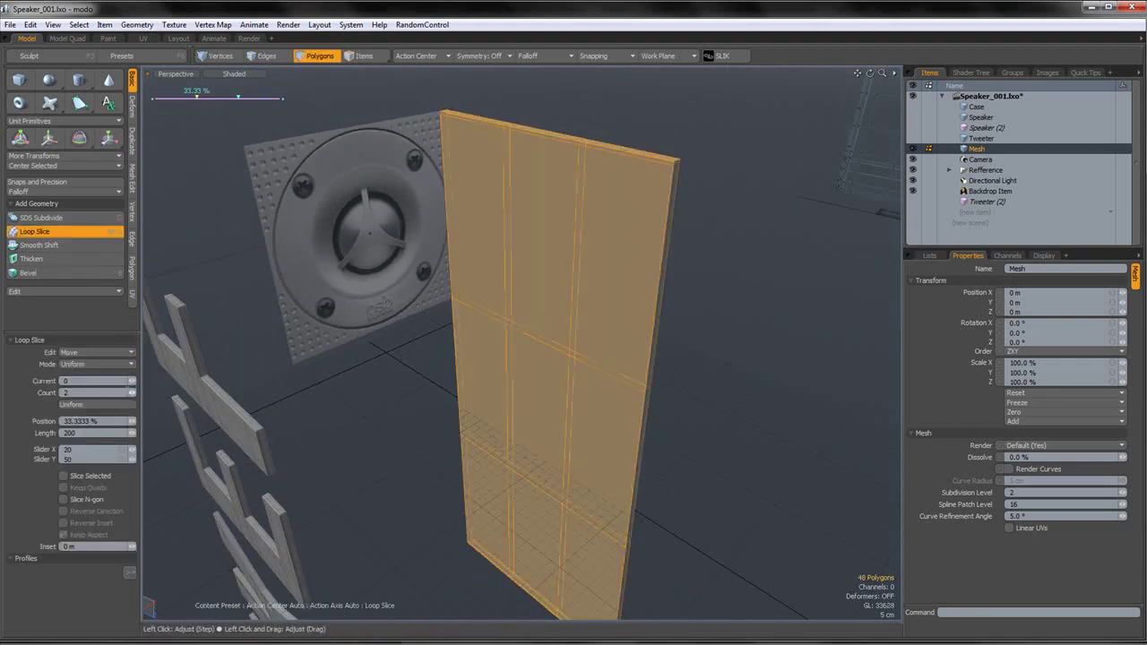
pyautogui.press('q')
pyautogui.click(387, 307)
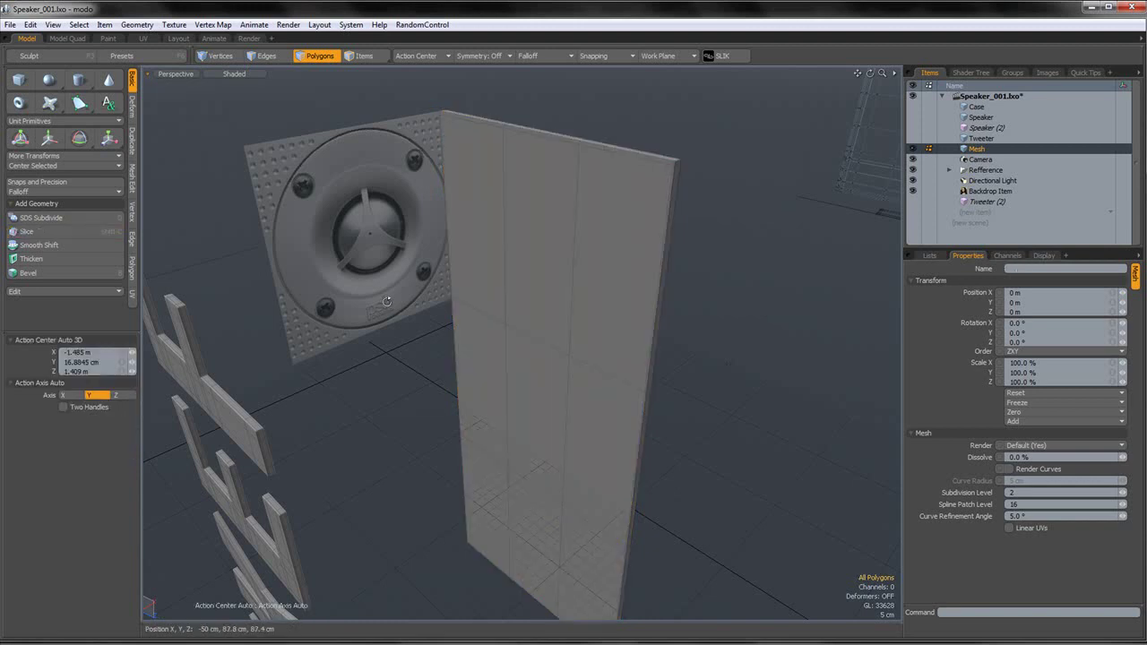
# - Convert the whole sliced plate to subdivision surfaces
pyautogui.keyDown('alt'); pyautogui.moveTo(386, 307); pyautogui.dragTo(536, 285); pyautogui.keyUp('alt')
pyautogui.doubleClick(542, 286)
pyautogui.click(728, 300)
pyautogui.keyDown('alt'); pyautogui.moveTo(728, 300); pyautogui.dragTo(596, 277); pyautogui.keyUp('alt')
pyautogui.scroll(-5, 646, 287)
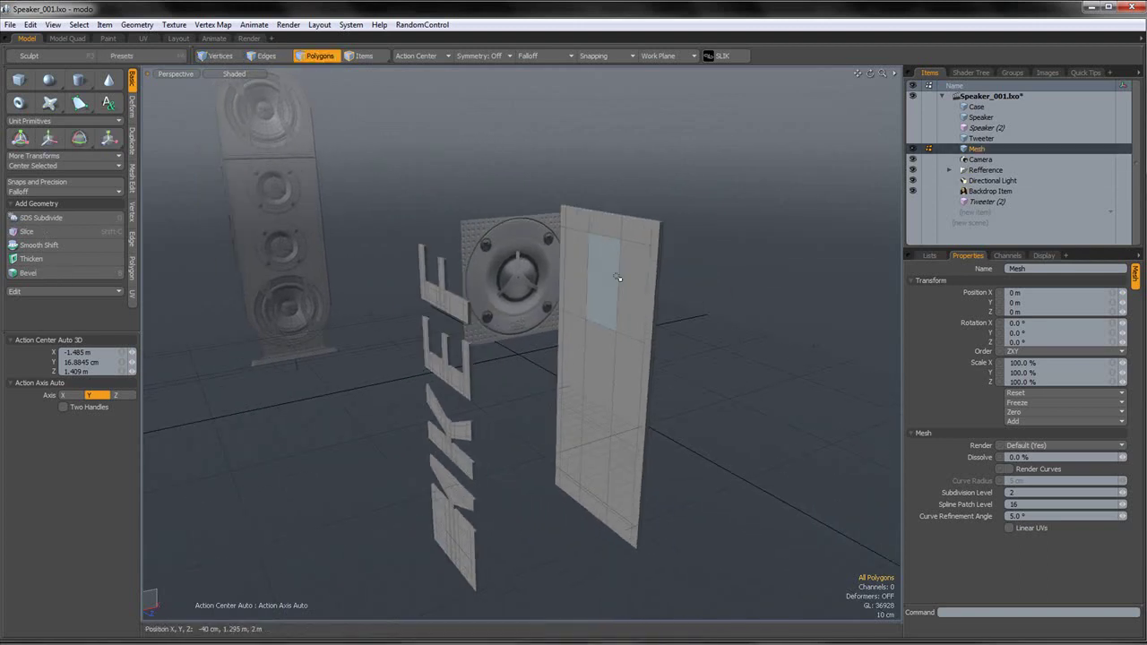
pyautogui.doubleClick(618, 277)
pyautogui.click(709, 282)
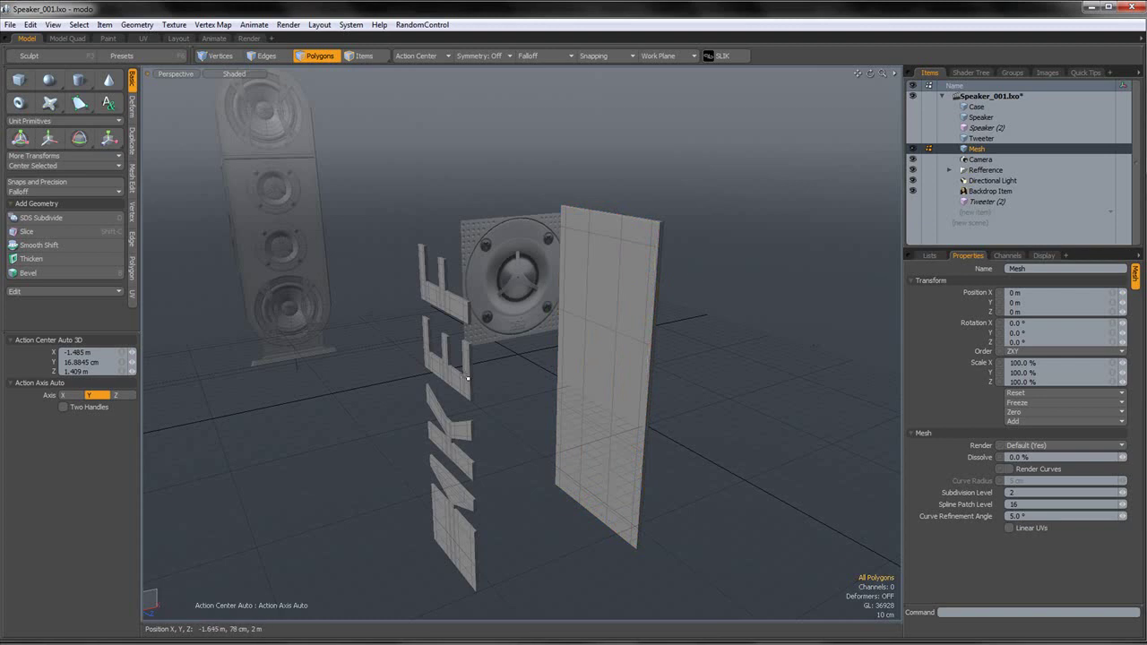
pyautogui.doubleClick(465, 381)
pyautogui.keyDown('shift'); pyautogui.doubleClick(459, 430); pyautogui.keyUp('shift')
pyautogui.keyDown('shift'); pyautogui.doubleClick(454, 494); pyautogui.keyUp('shift')
pyautogui.click(510, 468)
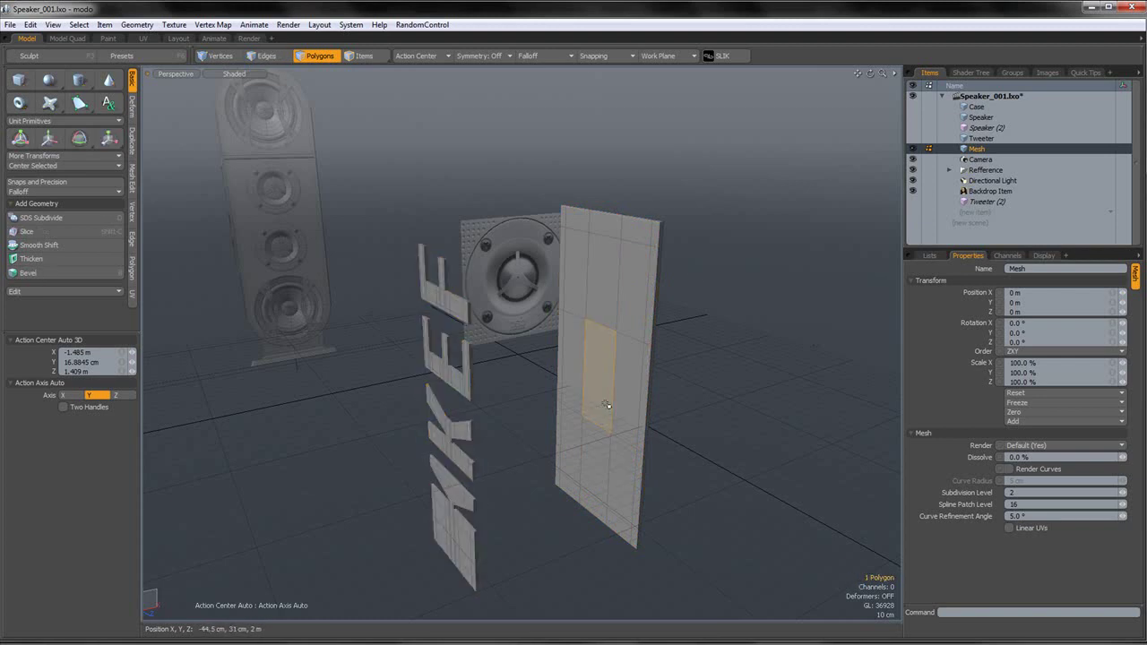
# - Select all the letters by inverting a selection of the plate, and clear the selection
pyautogui.doubleClick(607, 405)
pyautogui.keyDown('alt'); pyautogui.moveTo(720, 391); pyautogui.dragTo(575, 377); pyautogui.keyUp('alt')
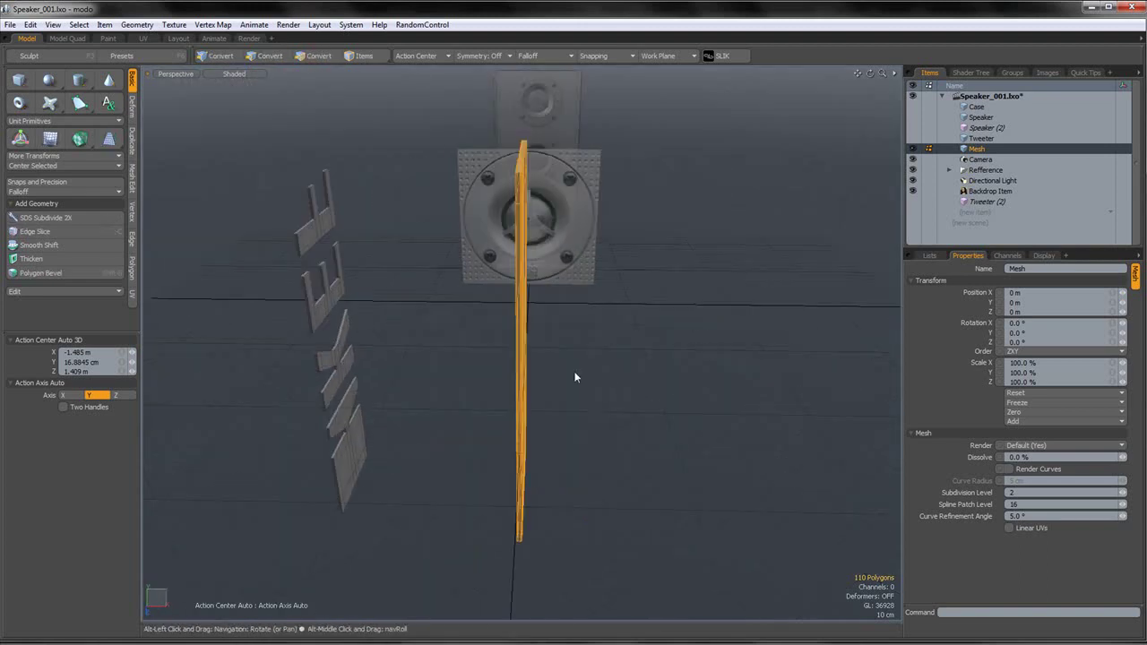
pyautogui.keyDown('alt'); pyautogui.moveTo(493, 312); pyautogui.dragTo(571, 341); pyautogui.keyUp('alt')
pyautogui.press('[')
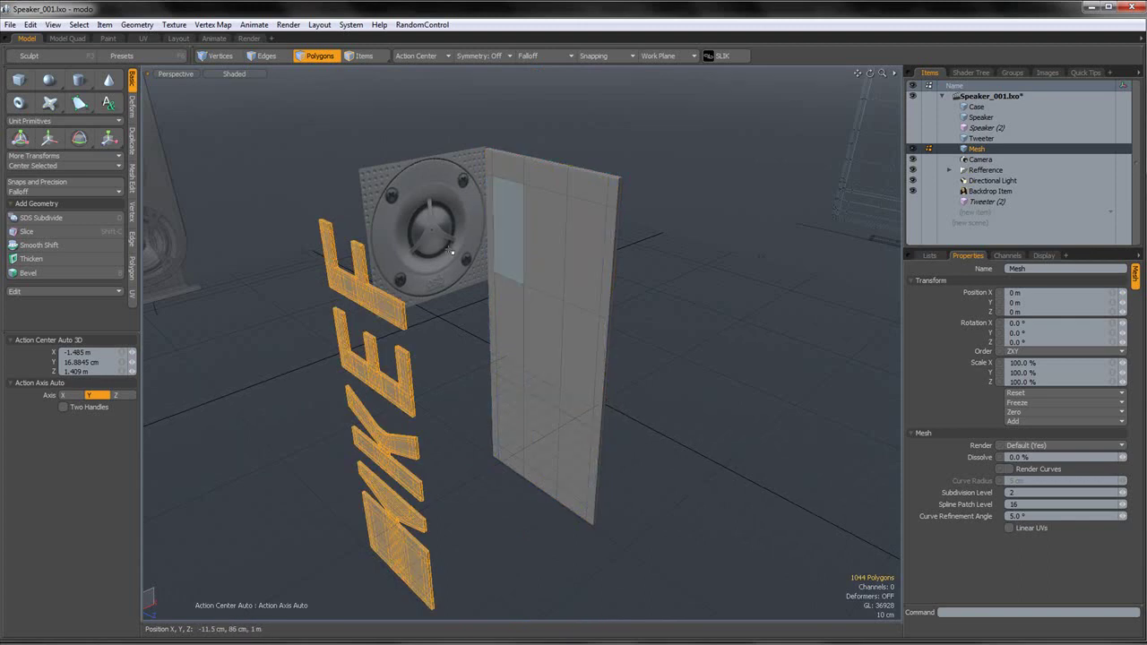
pyautogui.click(78, 25)
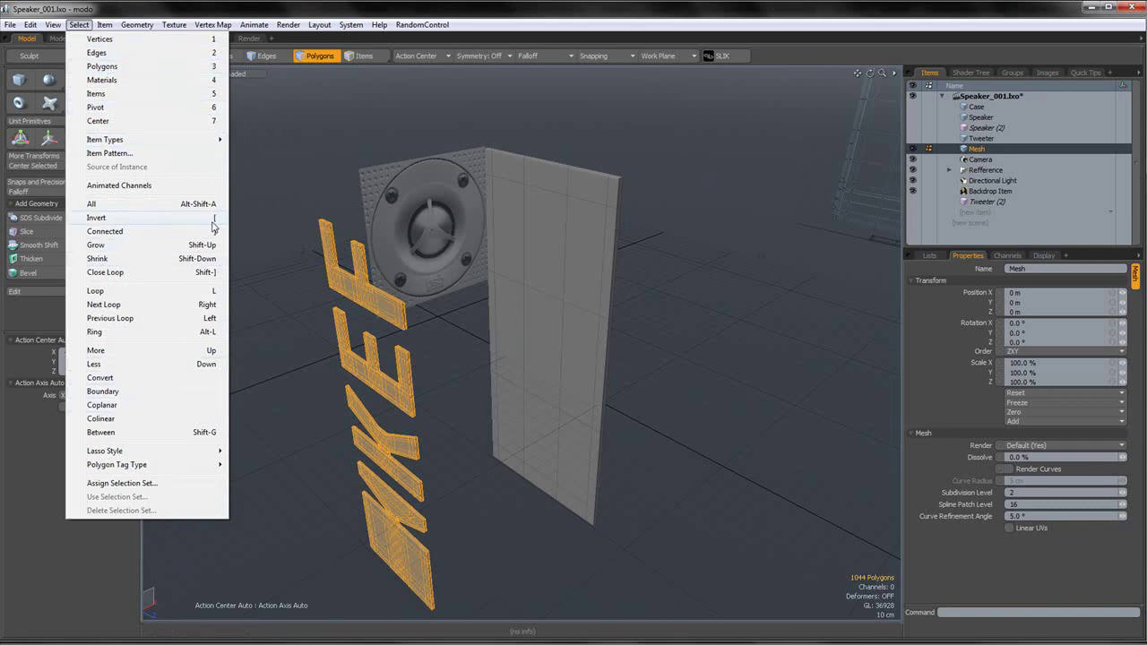
pyautogui.click(722, 318)
# - Select the letters by inverting the plate selection and move them 1.445 m along X onto the plate
pyautogui.doubleClick(546, 305)
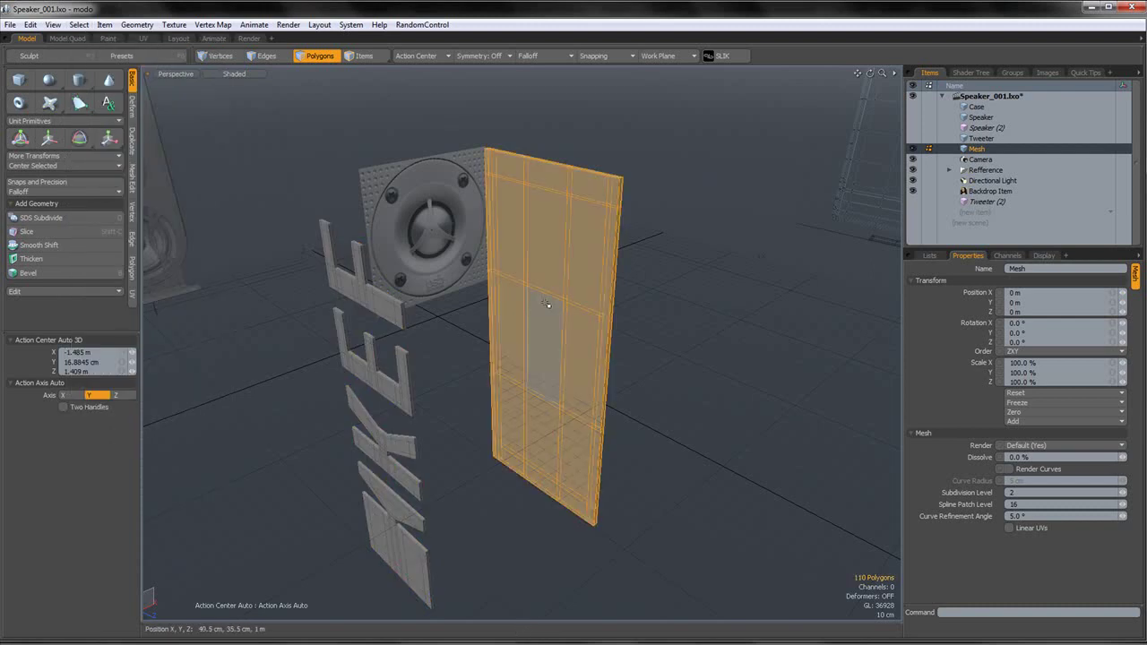
pyautogui.press('[')
pyautogui.press('w')
pyautogui.moveTo(405, 426); pyautogui.dragTo(534, 338)
pyautogui.scroll(3, 534, 338)
pyautogui.scroll(4, 534, 338)
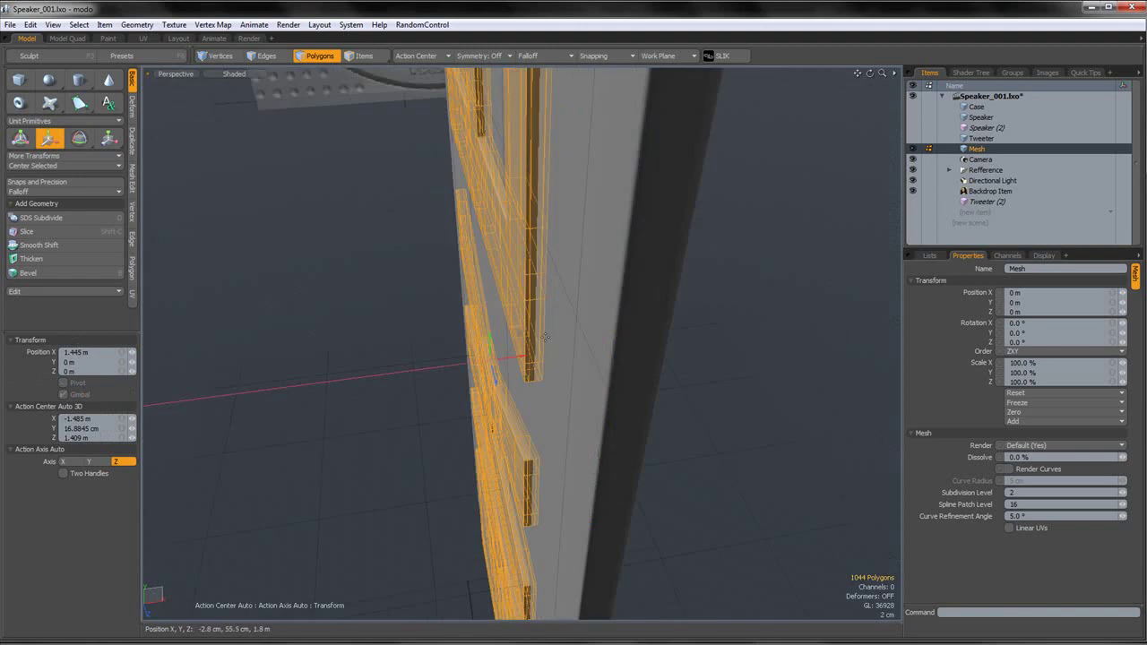
# - Nudge the letters slightly along X so they sit on the plate's face, and clear the selection
pyautogui.press('q')
pyautogui.press('w')
pyautogui.moveTo(490, 367)
pyautogui.mouseDown()
pyautogui.moveTo(472, 366)
pyautogui.moveTo(484, 369)
pyautogui.mouseUp()
pyautogui.press('q')
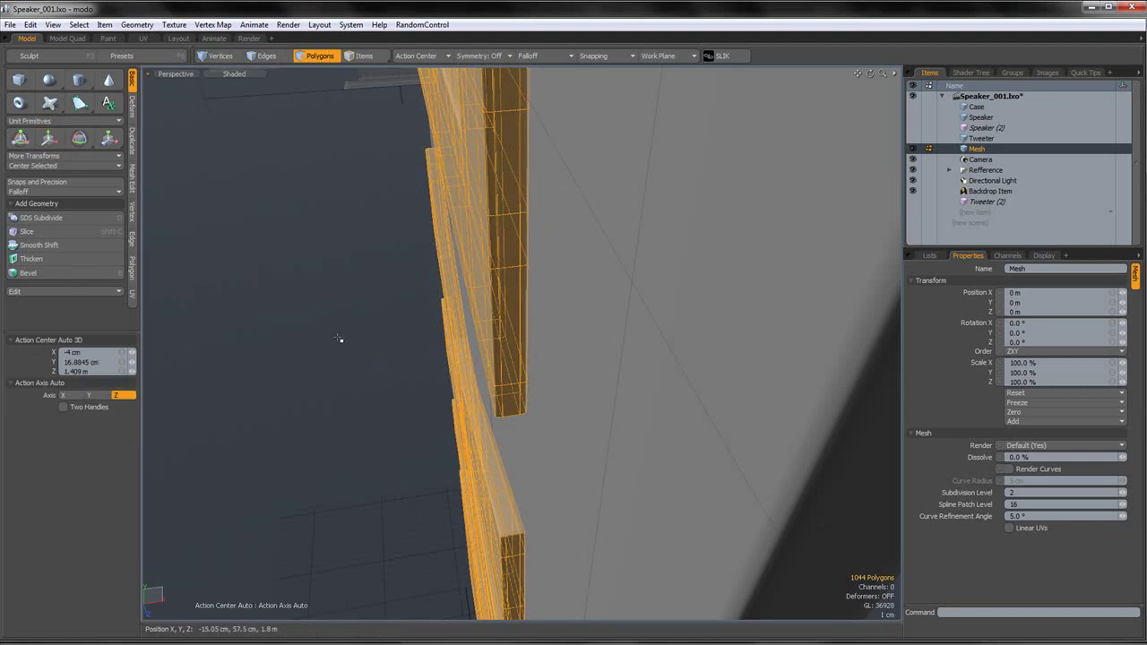
pyautogui.click(340, 337)
pyautogui.scroll(-4, 341, 335)
pyautogui.keyDown('alt'); pyautogui.moveTo(341, 332); pyautogui.dragTo(615, 284); pyautogui.keyUp('alt')
pyautogui.scroll(-4, 574, 336)
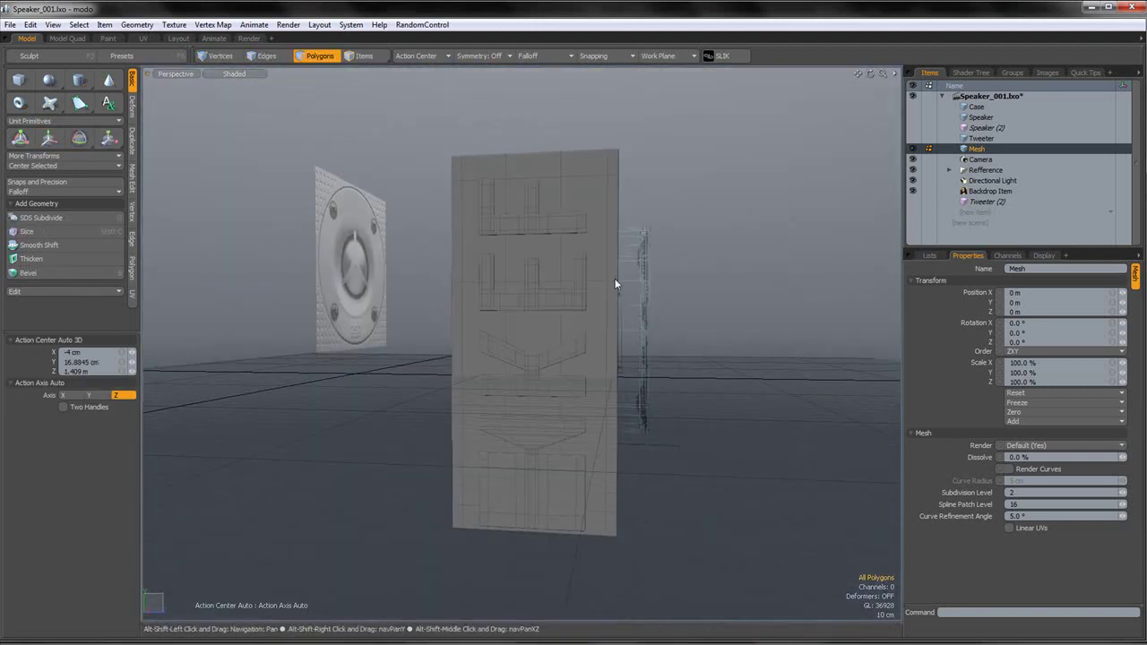
# - Set the viewport to the Left view with Wireframe shading
pyautogui.click(181, 46)
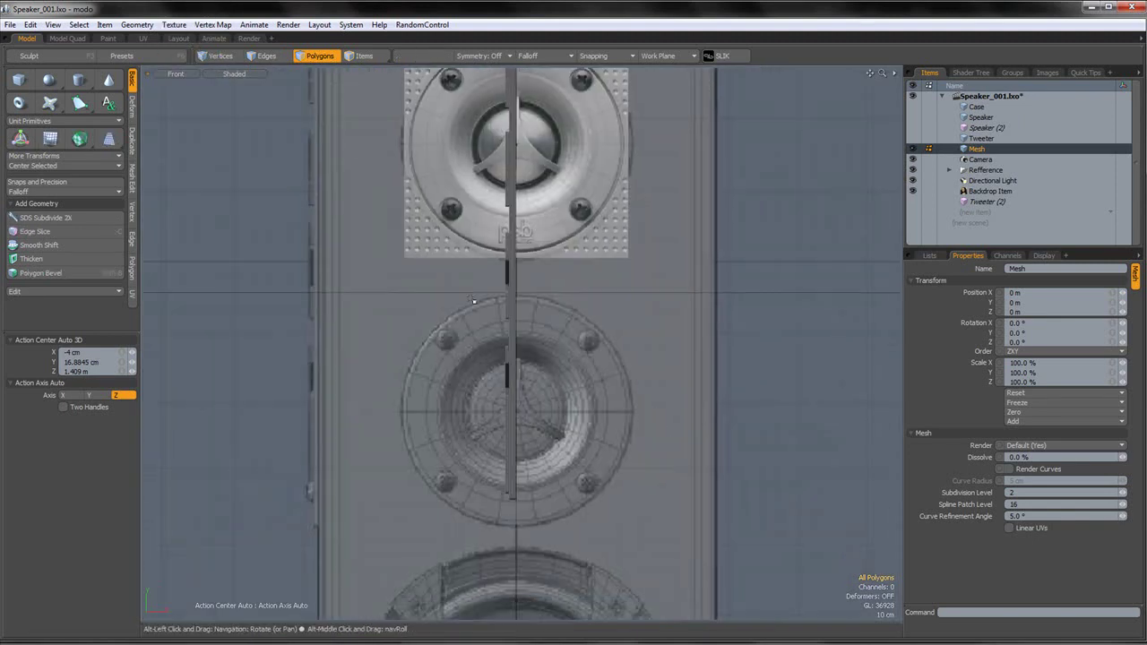
pyautogui.click(181, 86)
pyautogui.click(176, 73)
pyautogui.click(191, 93)
pyautogui.click(196, 75)
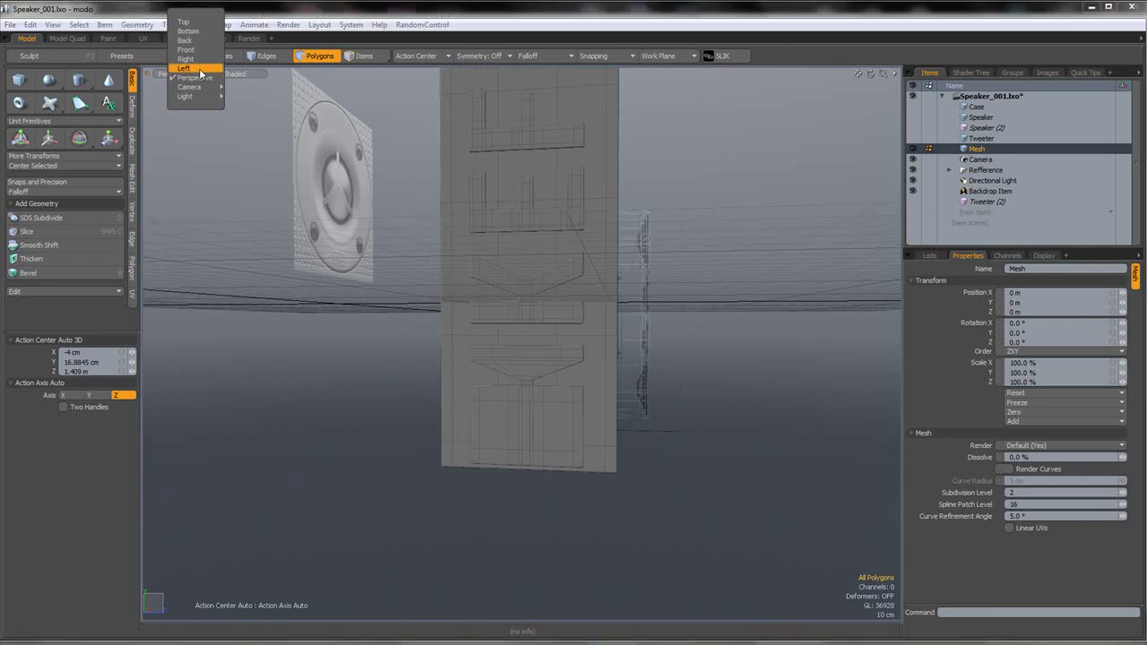
pyautogui.click(199, 69)
pyautogui.scroll(-5, 474, 278)
pyautogui.click(244, 74)
pyautogui.click(257, 75)
# - Select the plate and hide the letters so only the plate's vertices can be edited
pyautogui.keyDown('alt'); pyautogui.keyDown('shift'); pyautogui.moveTo(537, 318); pyautogui.dragTo(534, 289); pyautogui.keyUp('shift'); pyautogui.keyUp('alt')
pyautogui.doubleClick(548, 291)
pyautogui.hotkey('shift', 'h')
pyautogui.click(603, 338)
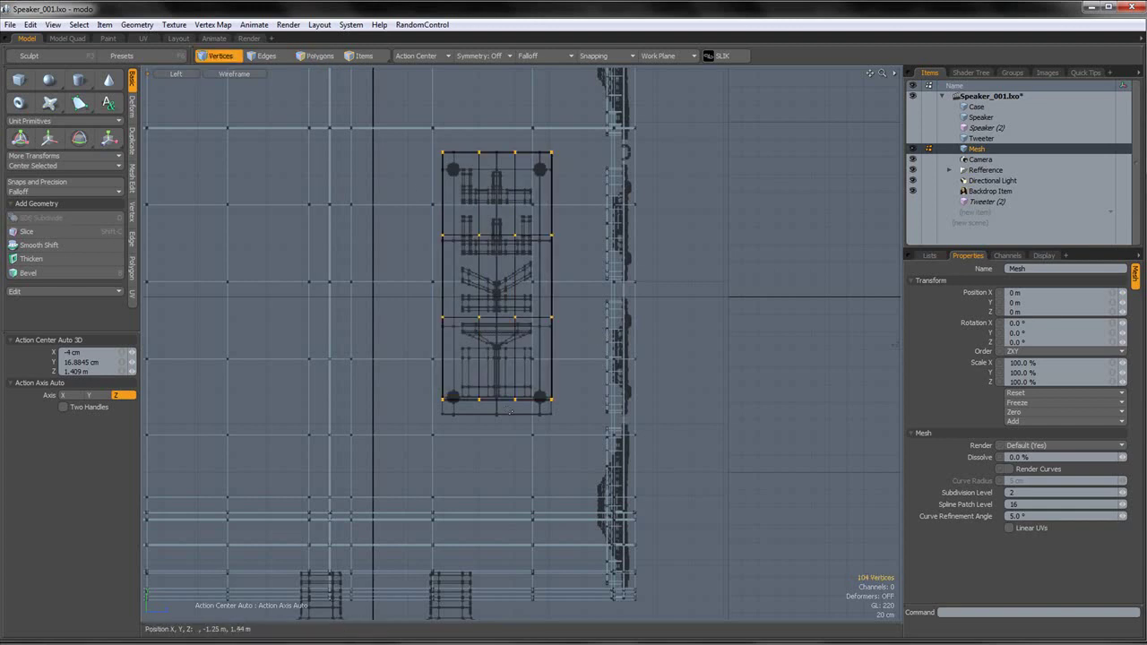
# - Select the vertices along the plate's bottom edge and move them down 14 cm
pyautogui.scroll(2, 417, 350)
pyautogui.moveTo(385, 369); pyautogui.dragTo(664, 471, button='right')
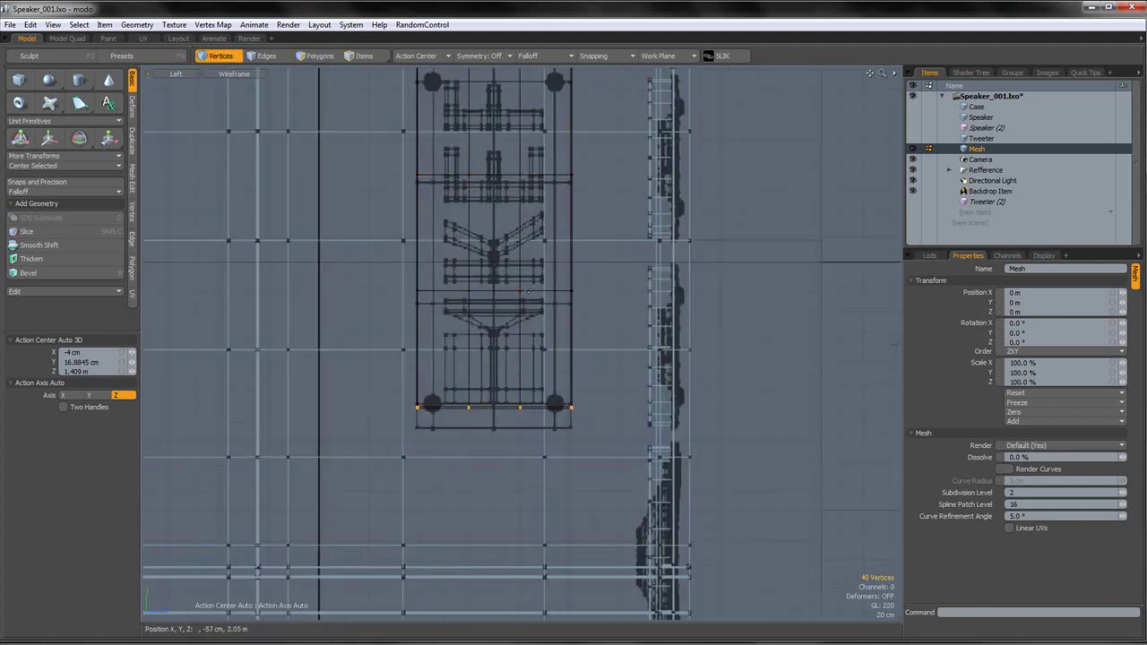
pyautogui.press('w')
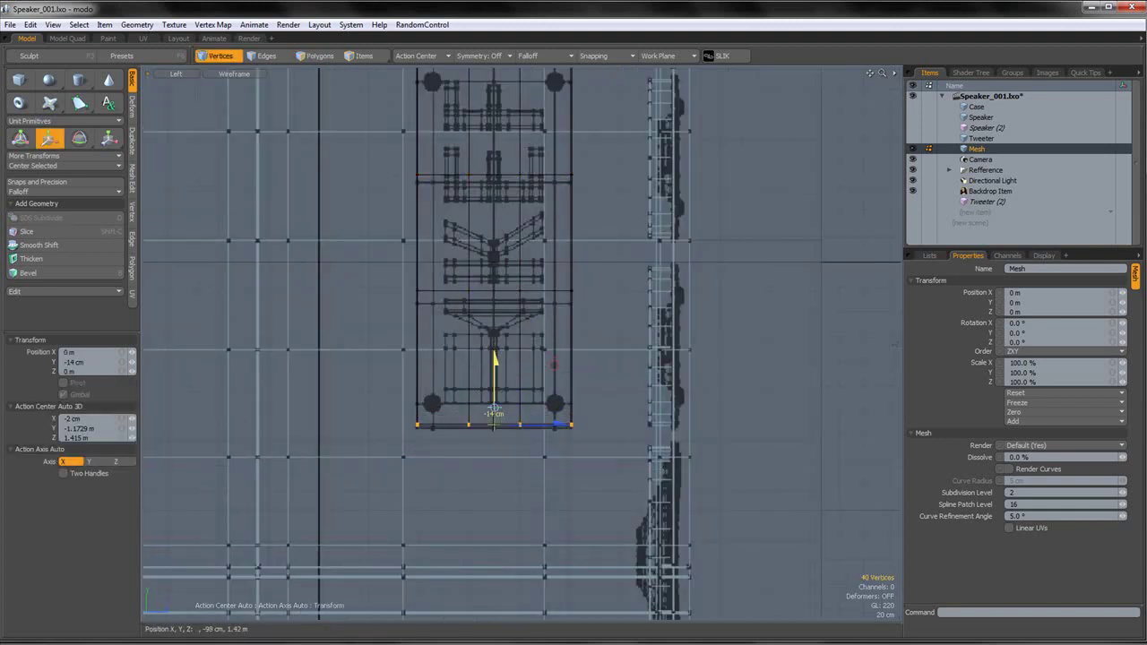
# - Lower the plate's inner horizontal vertex rows to match the reference lines, and turn its subdivision back on
pyautogui.moveTo(345, 227); pyautogui.dragTo(623, 329, button='right')
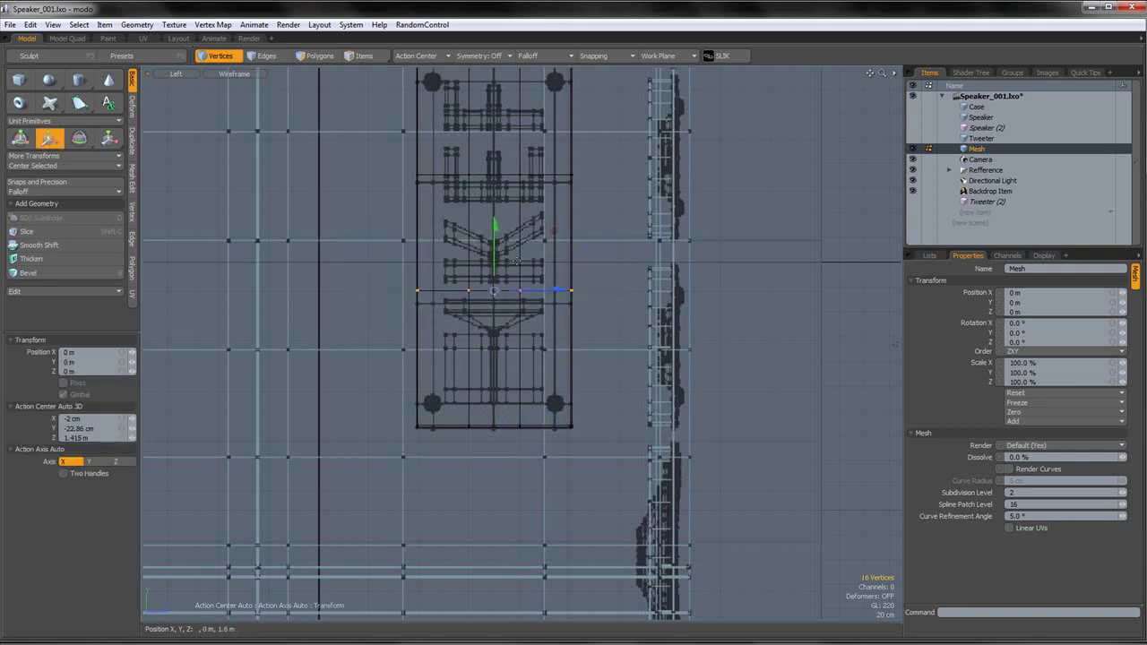
pyautogui.press('space')
pyautogui.click(608, 269)
pyautogui.keyDown('alt'); pyautogui.keyDown('shift'); pyautogui.moveTo(607, 269); pyautogui.dragTo(589, 324); pyautogui.keyUp('shift'); pyautogui.keyUp('alt')
pyautogui.press('Tab')
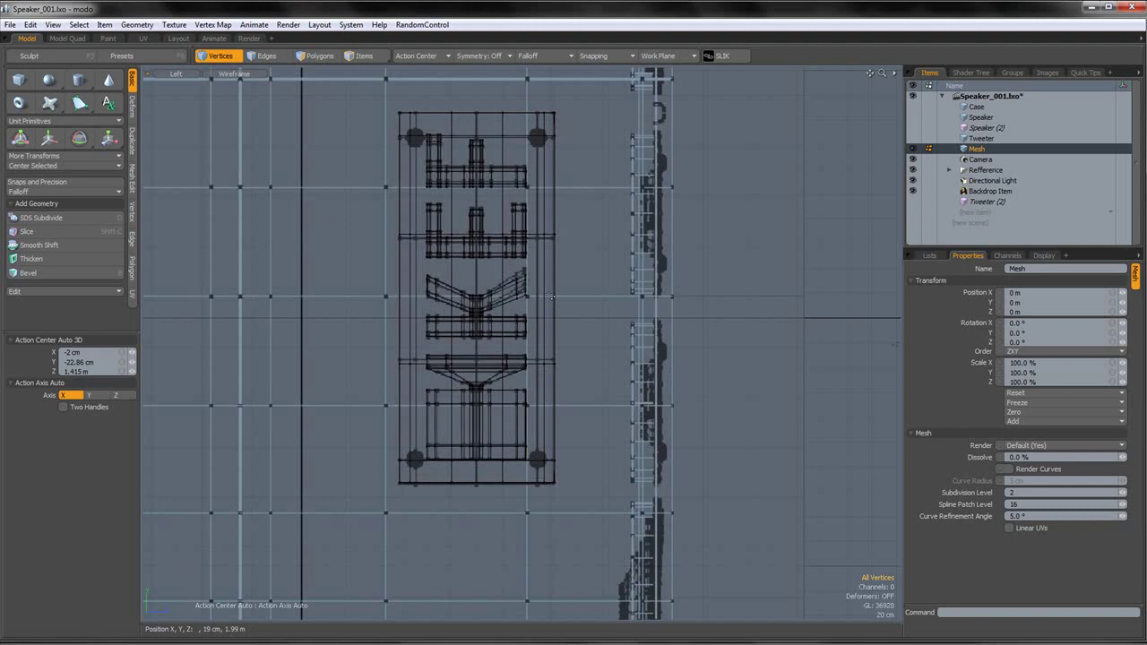
# - Make the Tweeter item active and show its polygons in a shaded Perspective view
pyautogui.click(989, 137)
pyautogui.click(215, 78)
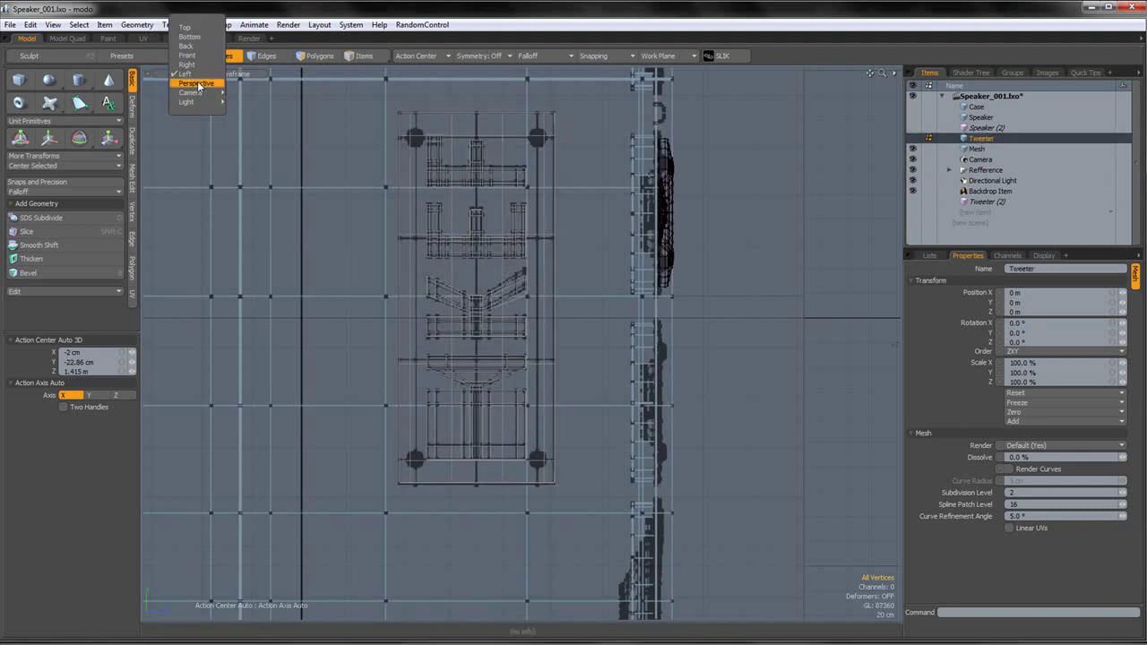
pyautogui.click(197, 20)
pyautogui.press('3')
pyautogui.hotkey('shift', 'a')
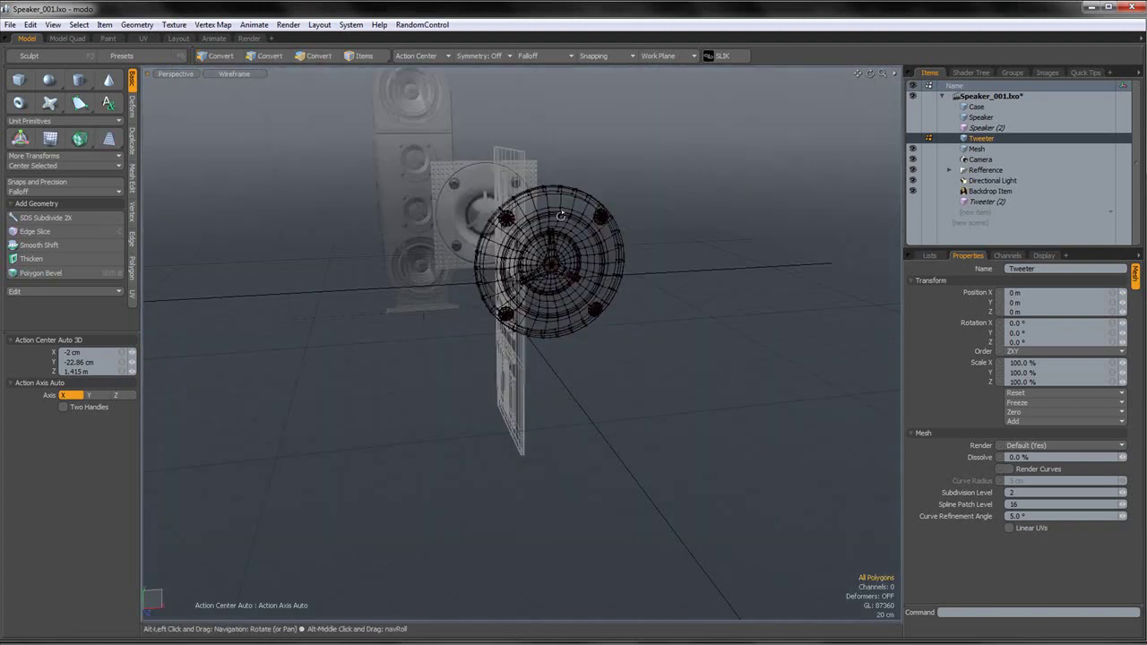
pyautogui.keyDown('alt'); pyautogui.moveTo(630, 218); pyautogui.dragTo(323, 153); pyautogui.keyUp('alt')
pyautogui.click(234, 74)
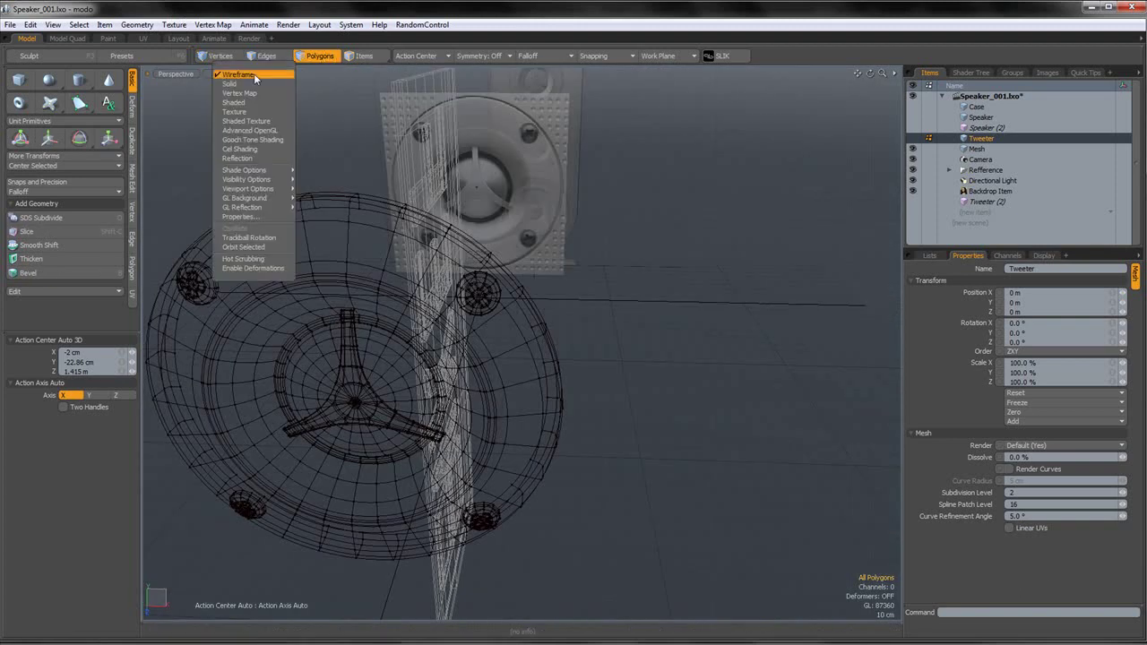
pyautogui.click(242, 102)
# - Copy one of the tweeter's screw heads and paste it into the nameplate's Mesh item
pyautogui.scroll(3, 489, 305)
pyautogui.doubleClick(489, 298)
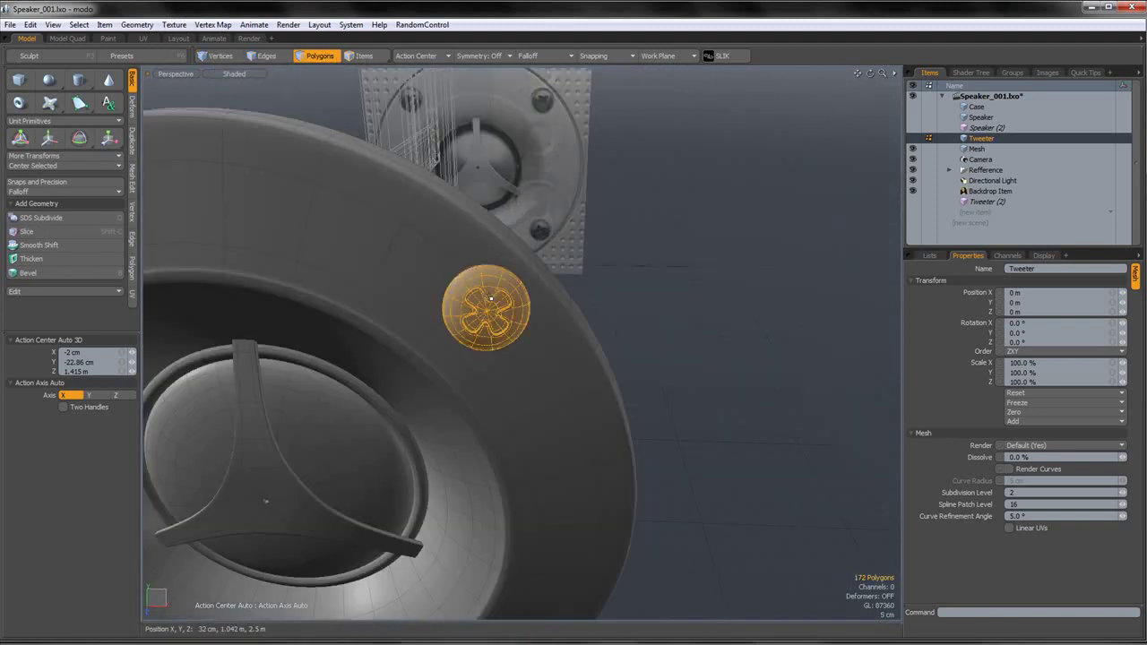
pyautogui.hotkey('ctrl', 'c')
pyautogui.click(990, 150)
pyautogui.hotkey('ctrl', 'v')
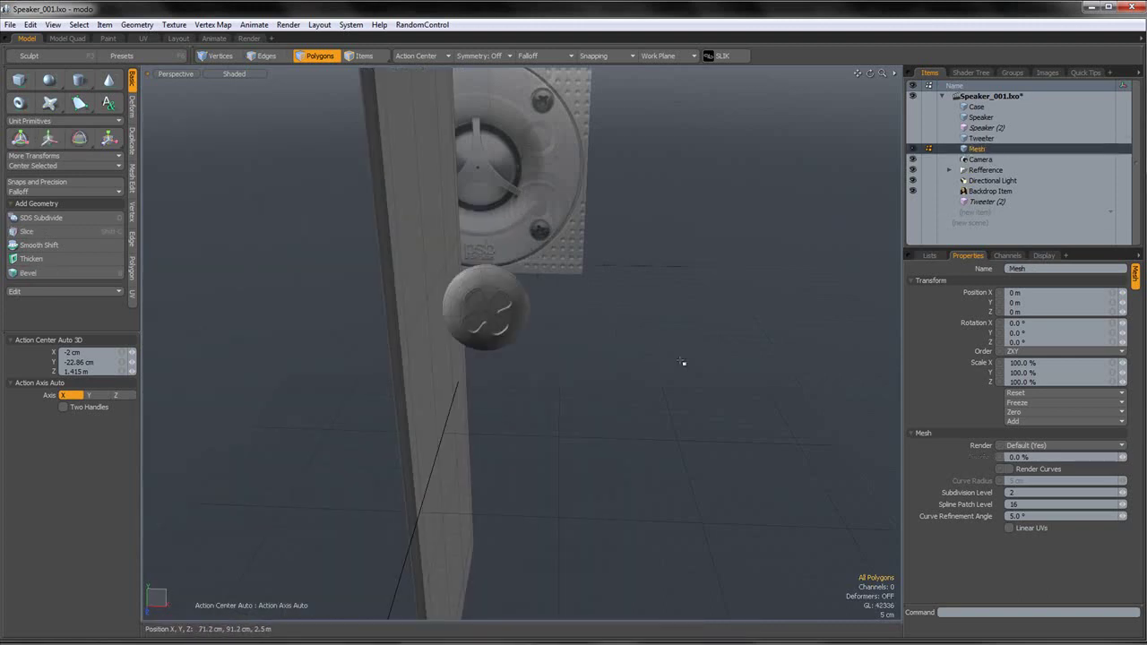
# - Close the open back of the pasted screw head with a polygon
pyautogui.keyDown('alt'); pyautogui.moveTo(671, 355); pyautogui.dragTo(670, 340); pyautogui.keyUp('alt')
pyautogui.scroll(-4, 444, 255)
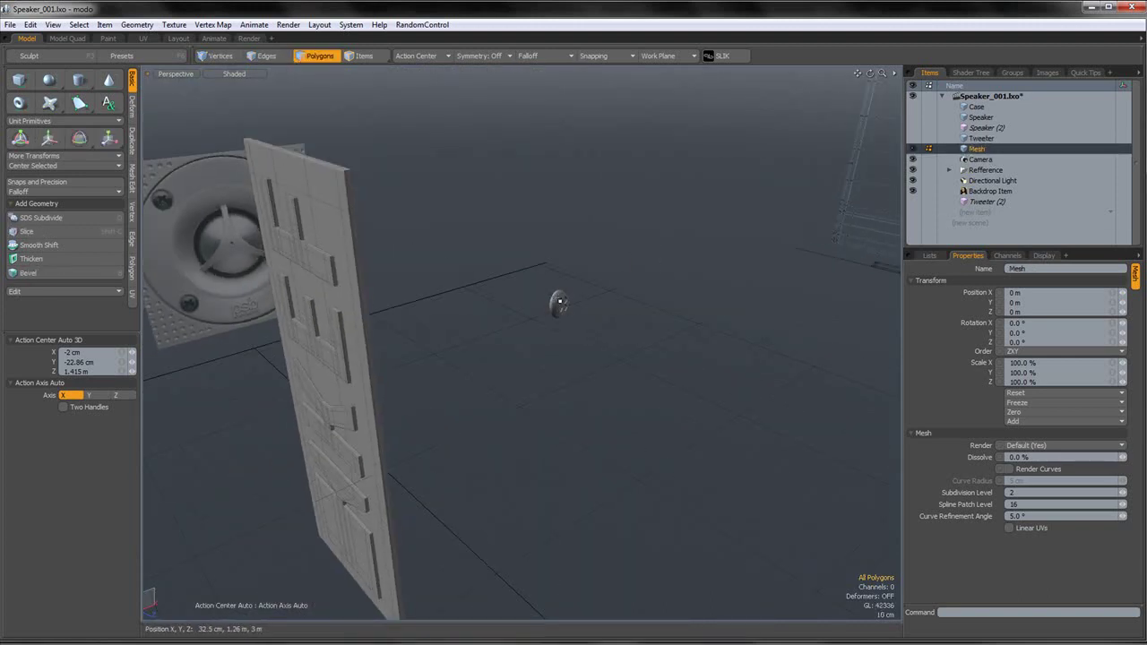
pyautogui.doubleClick(560, 301)
pyautogui.hotkey('shift', 'a')
pyautogui.keyDown('alt'); pyautogui.moveTo(560, 301); pyautogui.dragTo(538, 269); pyautogui.keyUp('alt')
pyautogui.scroll(-4, 421, 299)
pyautogui.click(660, 325)
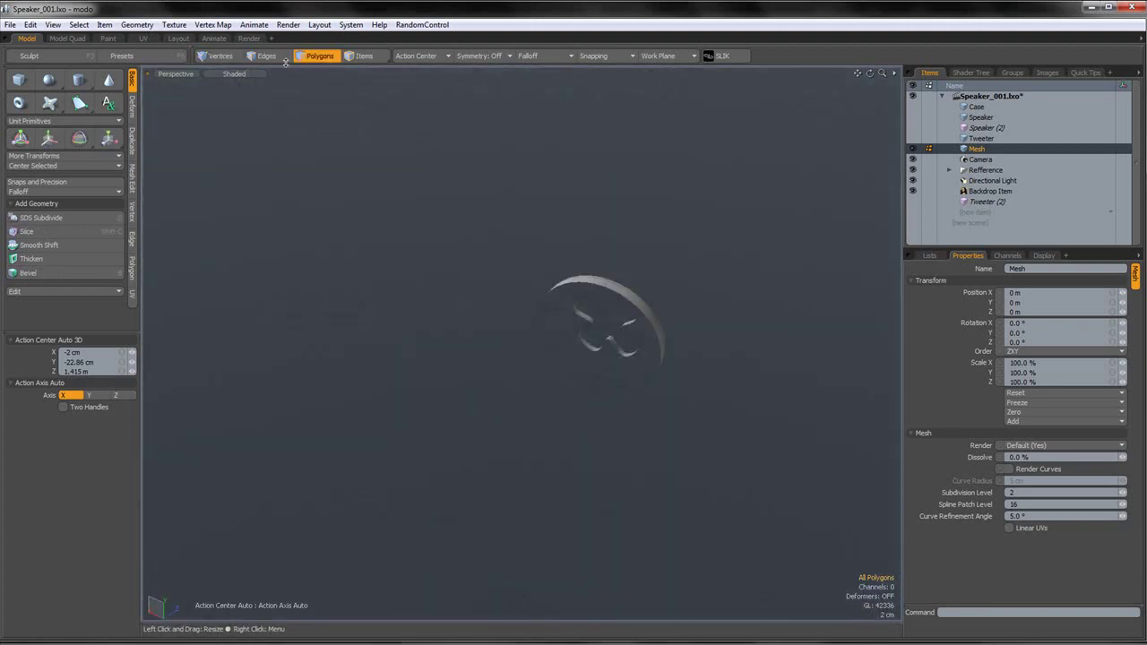
pyautogui.scroll(3, 645, 299)
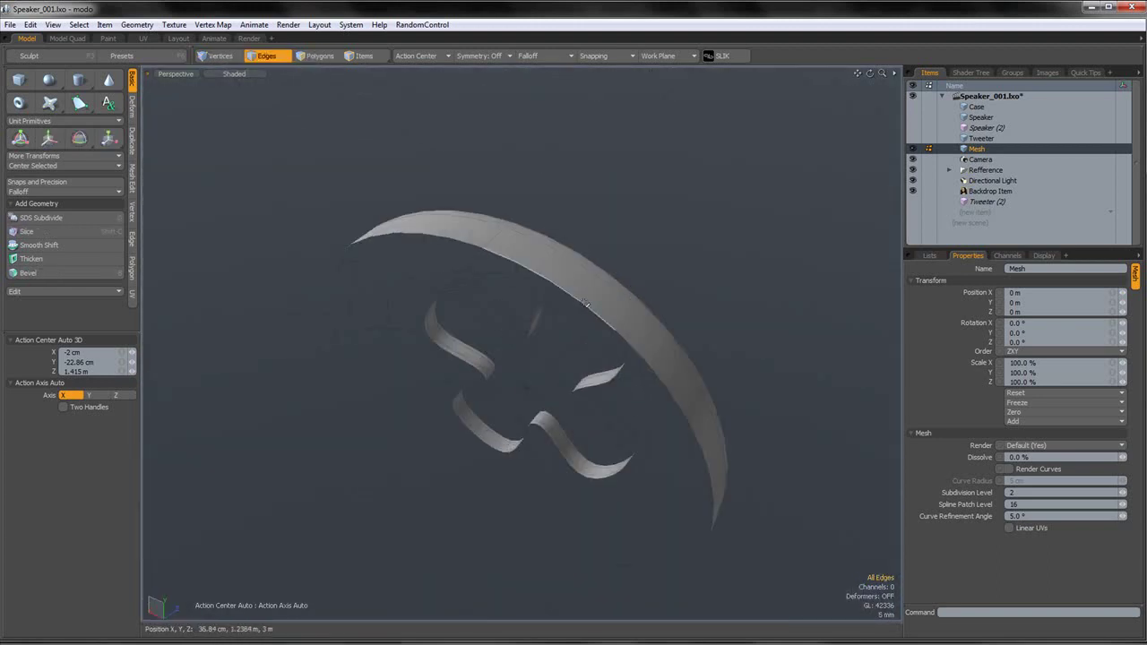
pyautogui.press('Tab')
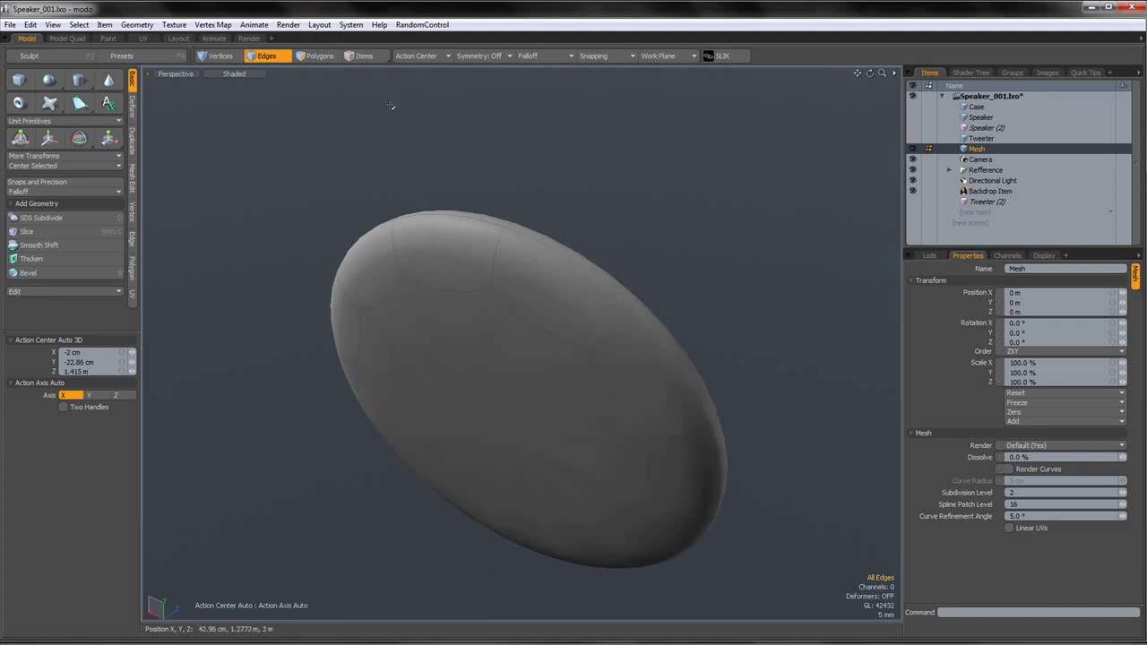
# - Select the screw's back polygon and attach the screw to the plate's face near an upper corner with the Tack Tool
pyautogui.click(326, 58)
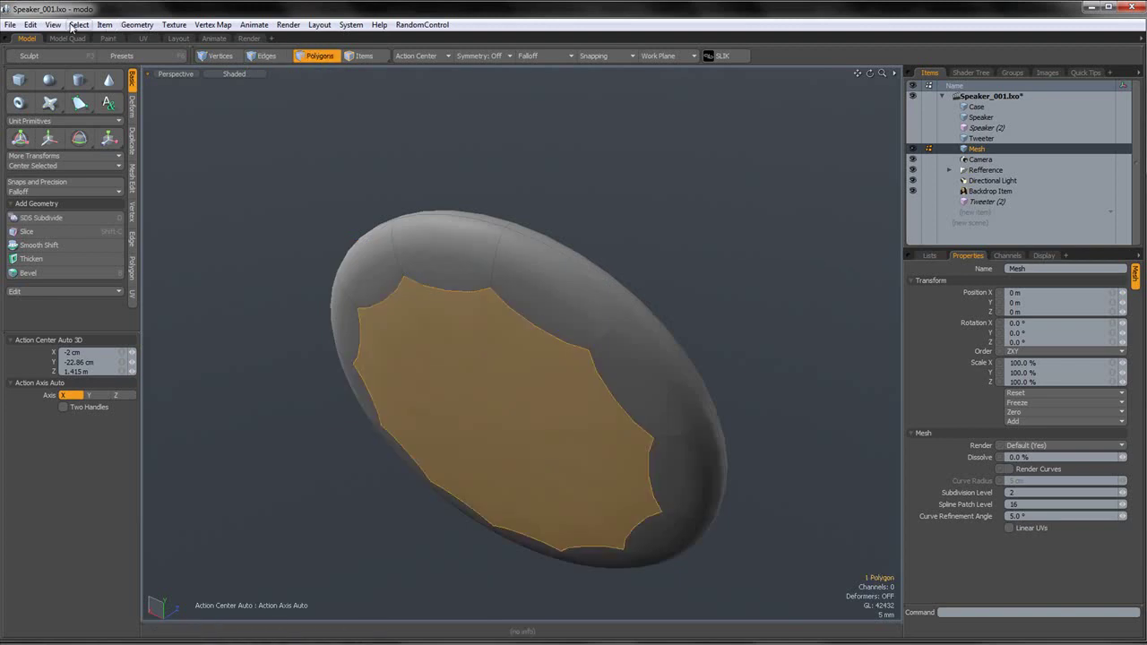
pyautogui.click(33, 25)
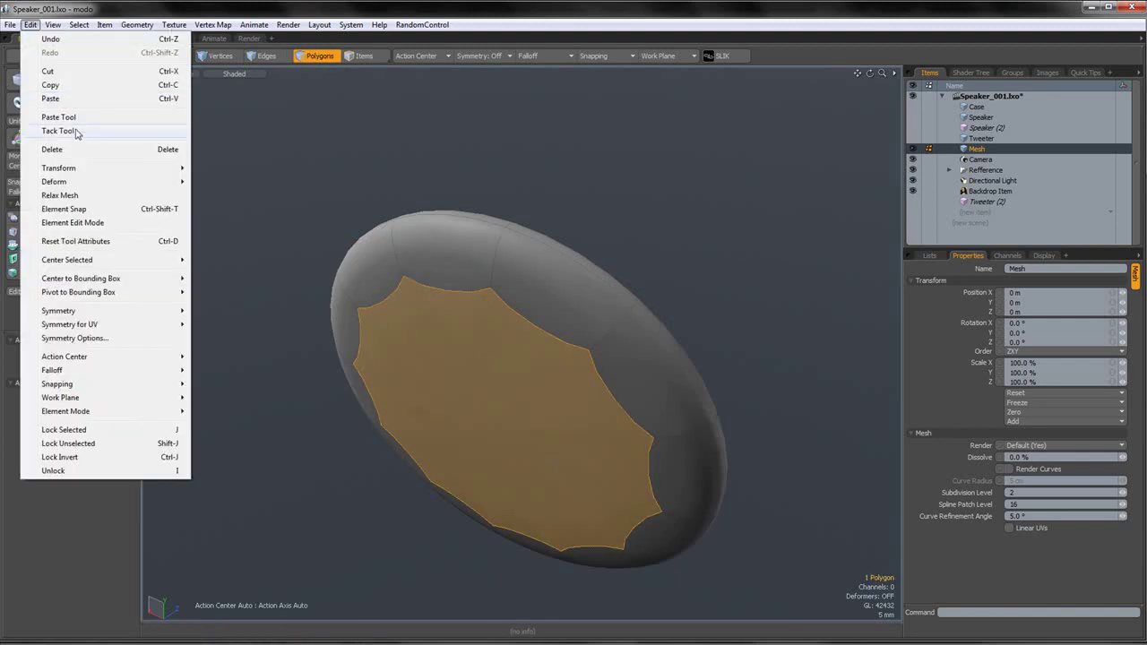
pyautogui.click(77, 133)
pyautogui.scroll(-10, 433, 192)
pyautogui.keyDown('alt'); pyautogui.moveTo(434, 193); pyautogui.dragTo(378, 221); pyautogui.keyUp('alt')
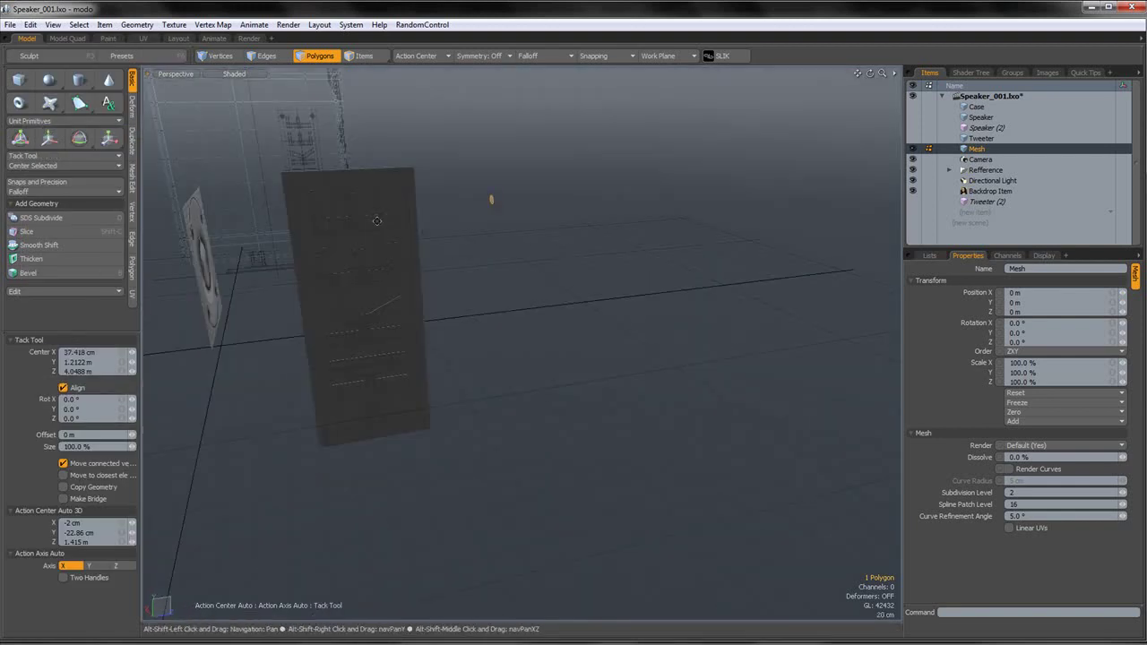
pyautogui.scroll(10, 561, 281)
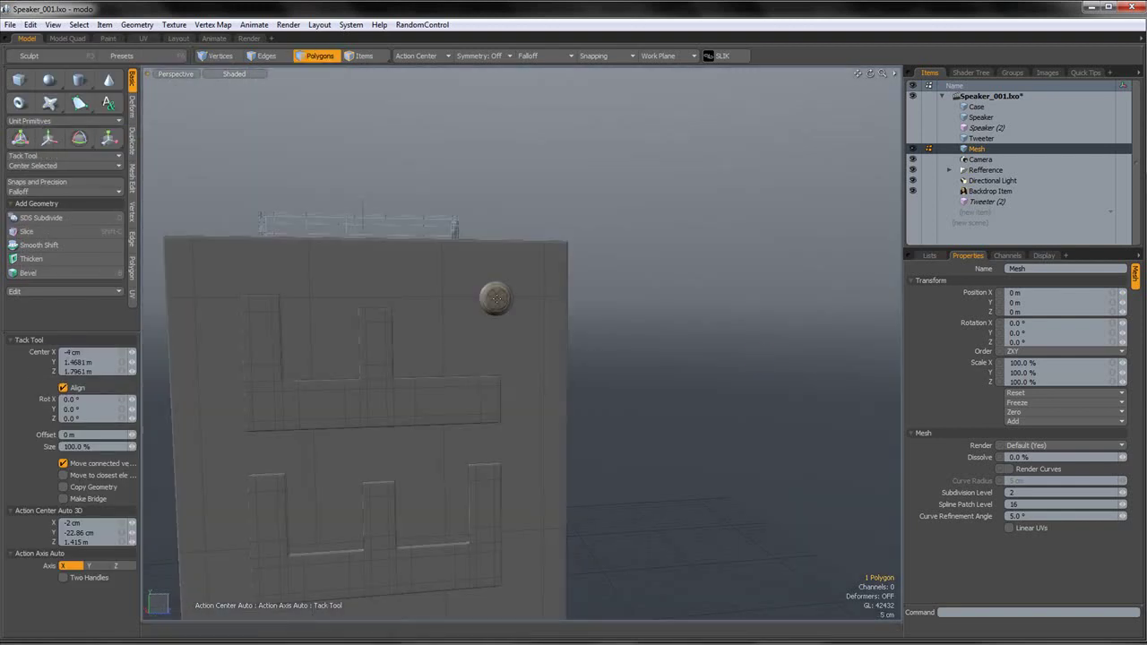
pyautogui.press('space')
# - Isolate the screw, delete its back cap polygon, and unhide the rest of the nameplate
pyautogui.doubleClick(502, 294)
pyautogui.hotkey('shift', 'a')
pyautogui.keyDown('alt'); pyautogui.moveTo(498, 293); pyautogui.dragTo(385, 328); pyautogui.keyUp('alt')
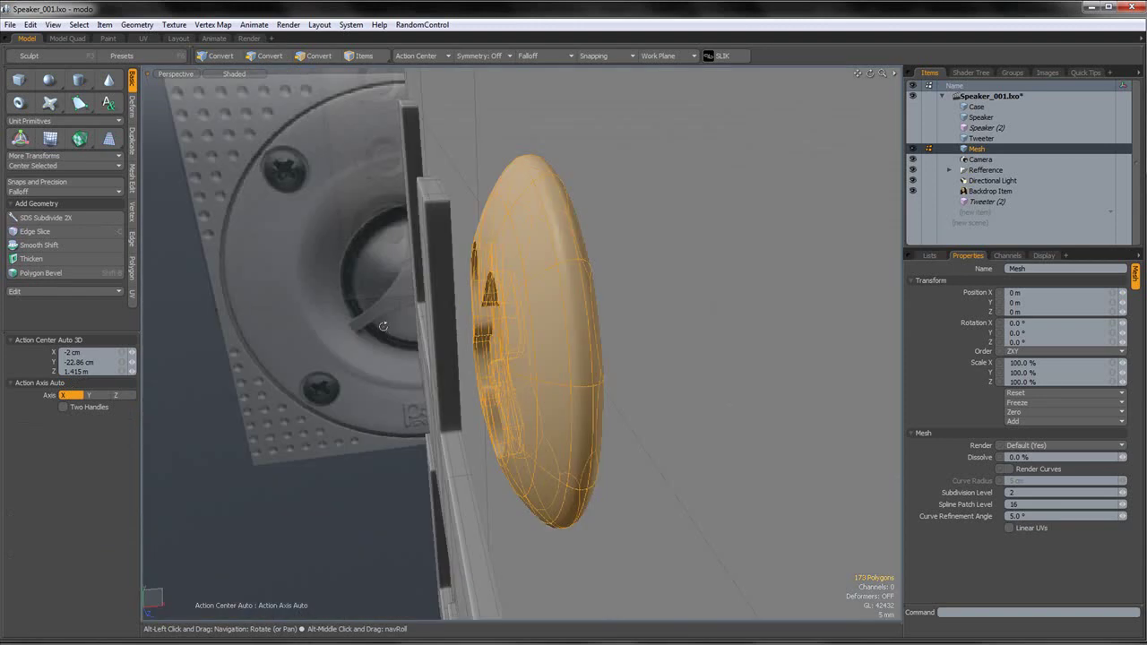
pyautogui.hotkey('shift', 'h')
pyautogui.click(674, 308)
pyautogui.keyDown('alt'); pyautogui.moveTo(674, 309); pyautogui.dragTo(651, 310); pyautogui.keyUp('alt')
pyautogui.click(550, 303)
pyautogui.press('Delete')
pyautogui.press('u')
# - Select the whole screw and move it 2 mm along X toward the plate
pyautogui.click(572, 312)
pyautogui.scroll(-3, 571, 312)
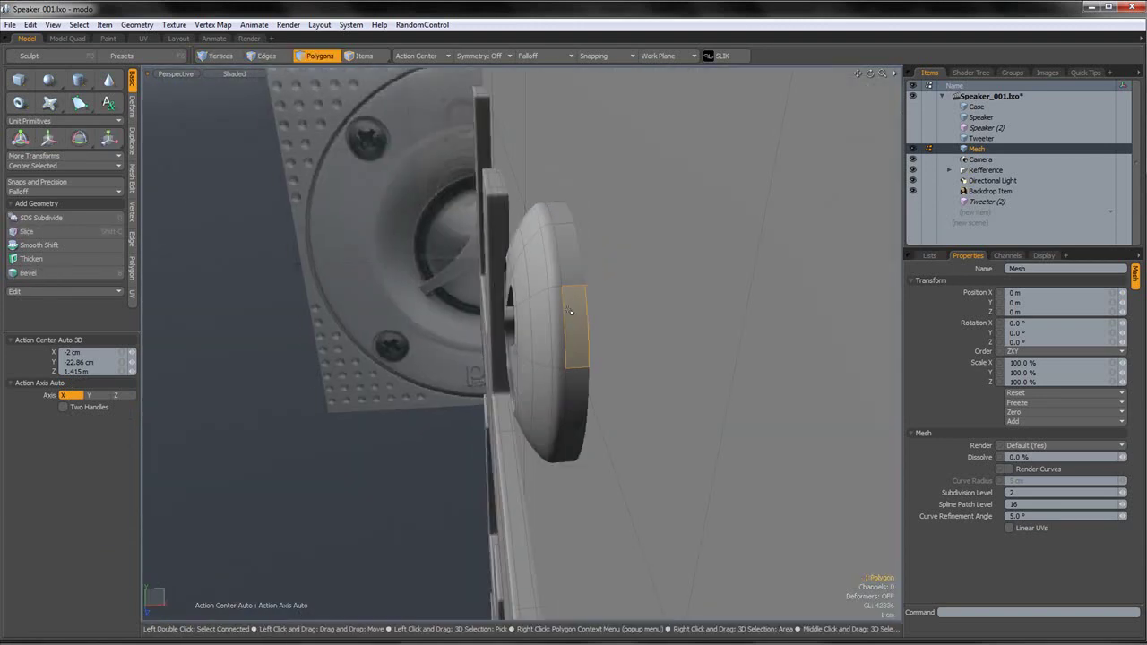
pyautogui.doubleClick(570, 315)
pyautogui.press('w')
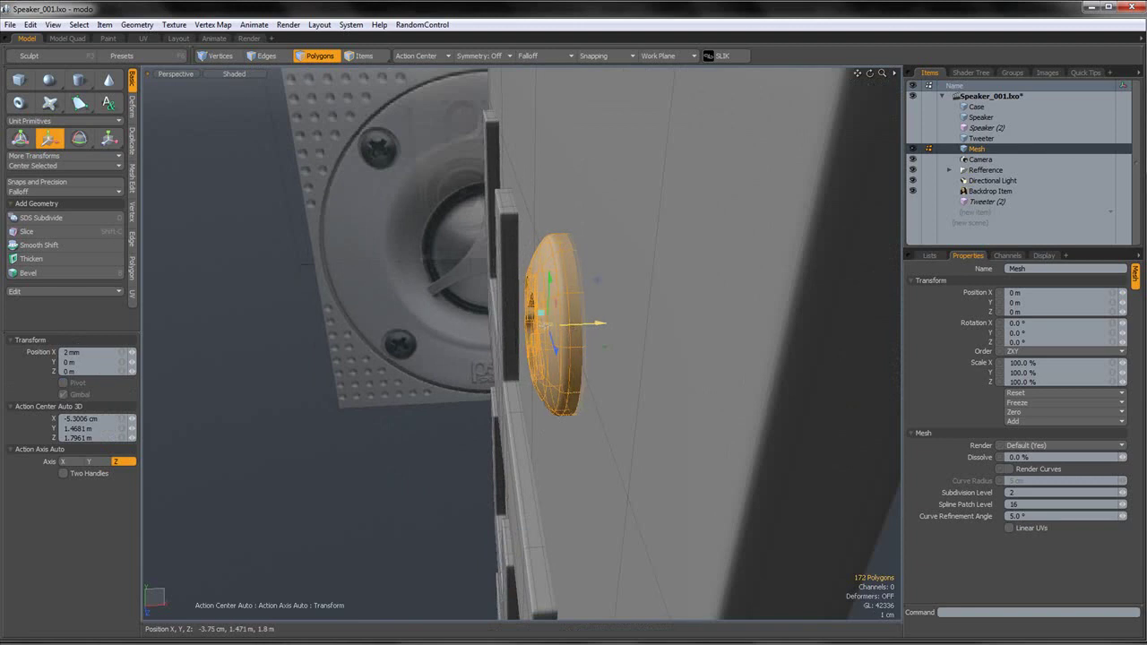
pyautogui.press('space')
# - Check the selected screw against the plate in the Front view, and switch to the Left view with Wireframe shading
pyautogui.click(197, 79)
pyautogui.click(192, 73)
pyautogui.click(194, 43)
pyautogui.doubleClick(565, 254)
pyautogui.click(182, 74)
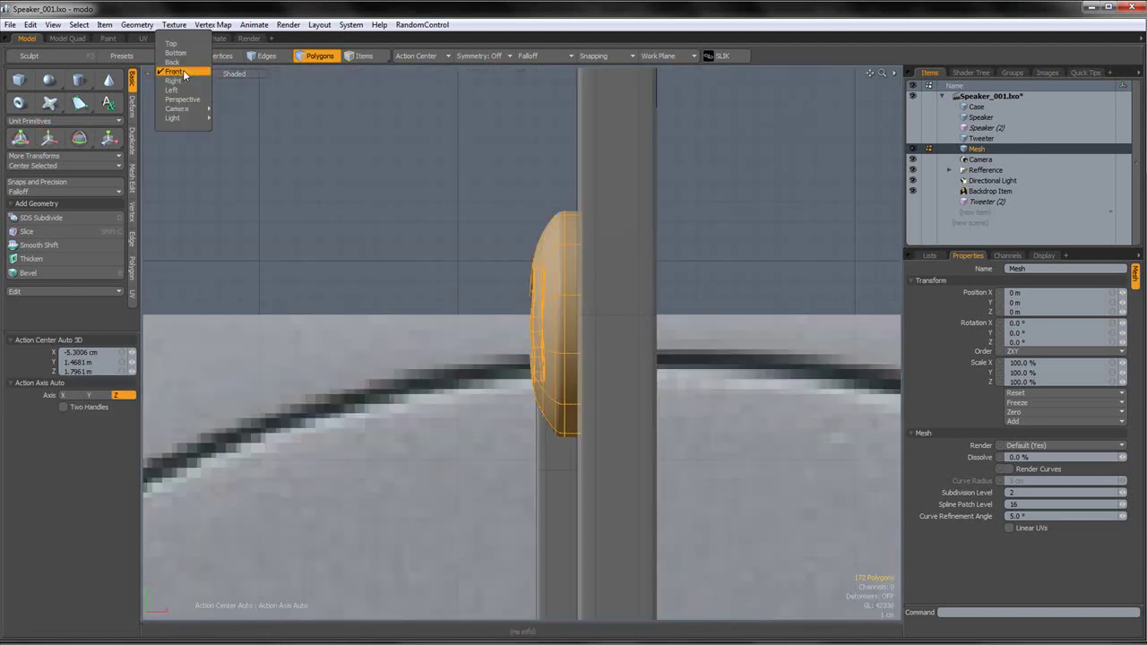
pyautogui.click(182, 90)
pyautogui.scroll(-6, 573, 275)
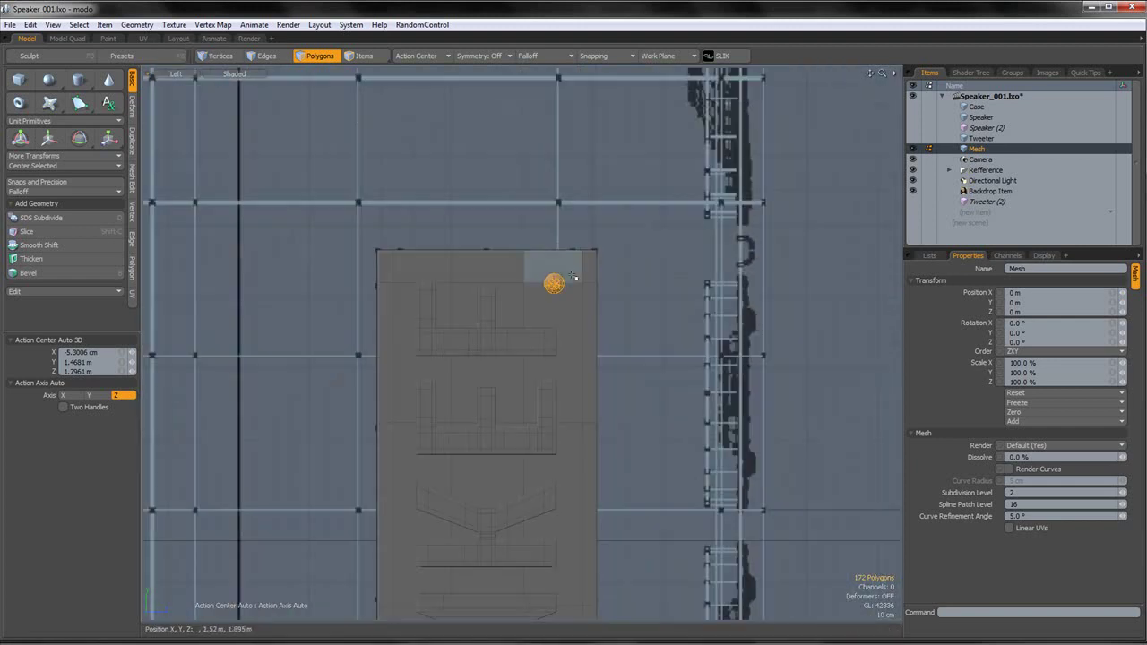
pyautogui.click(253, 75)
pyautogui.click(252, 62)
pyautogui.keyDown('alt'); pyautogui.keyDown('shift'); pyautogui.moveTo(583, 287); pyautogui.dragTo(571, 285); pyautogui.keyUp('shift'); pyautogui.keyUp('alt')
# - Move the screw 11 cm along Z and 5 mm down to match the reference screw at the plate's upper corner
pyautogui.press('w')
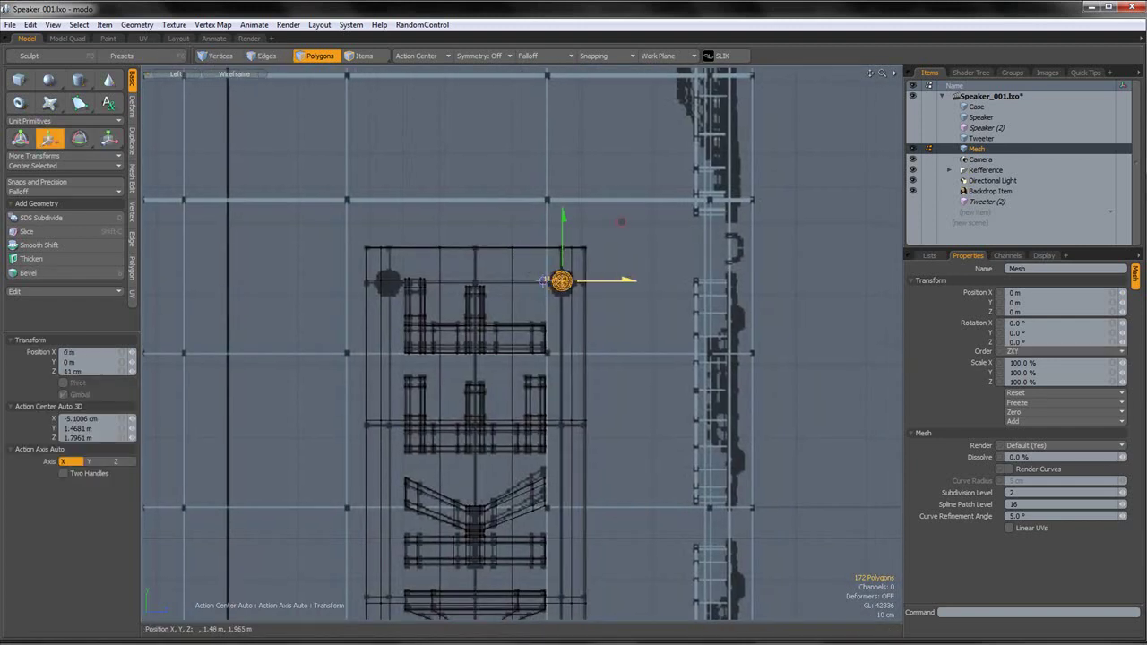
pyautogui.press('q')
pyautogui.press('w')
pyautogui.moveTo(563, 214); pyautogui.dragTo(562, 216)
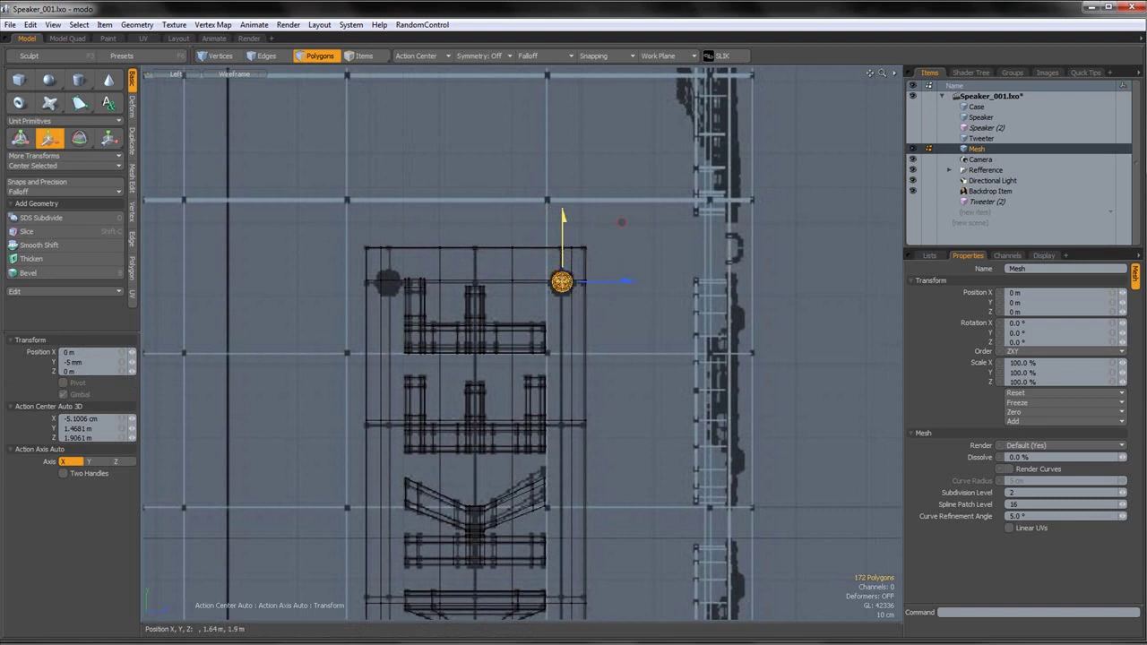
pyautogui.press('q')
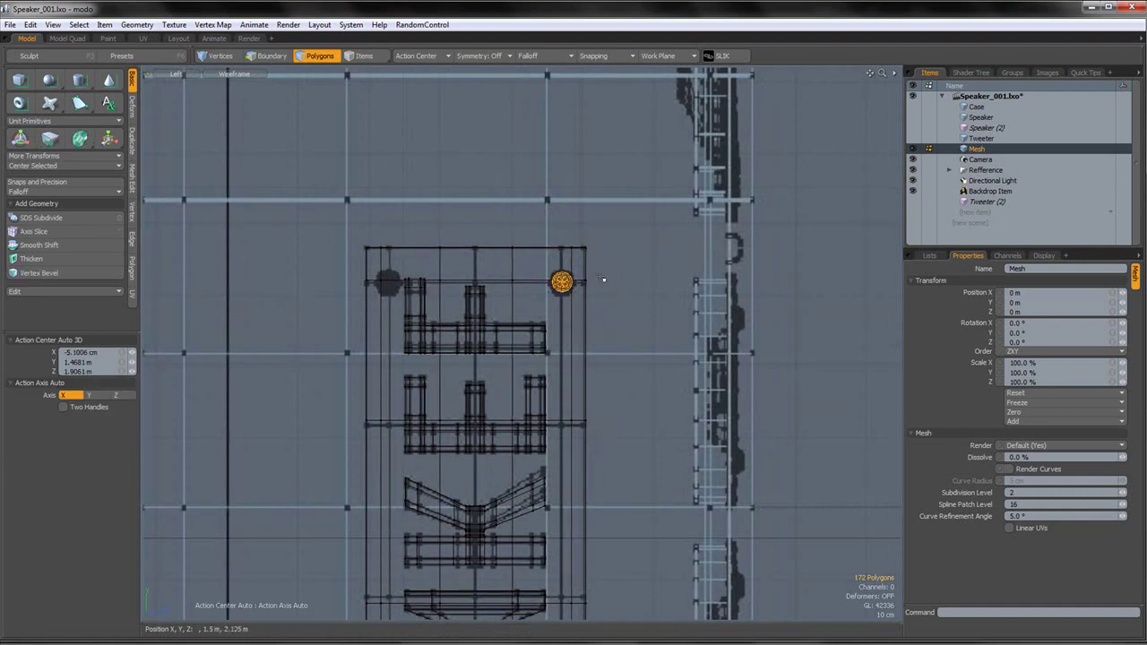
# - Duplicate the screw about 1 m across to the other upper corner, and duplicate both screws down to the plate's lower corners
pyautogui.press('w')
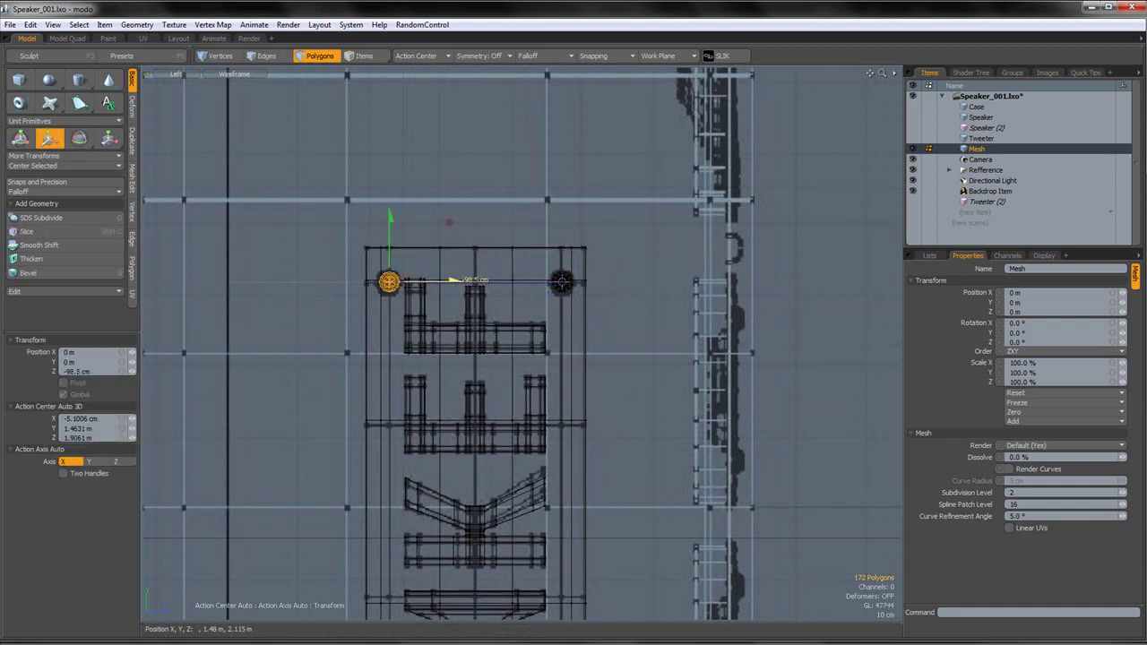
pyautogui.press('q')
pyautogui.keyDown('shift'); pyautogui.doubleClick(562, 282); pyautogui.keyUp('shift')
pyautogui.keyDown('alt'); pyautogui.keyDown('shift'); pyautogui.moveTo(577, 340); pyautogui.dragTo(562, 225); pyautogui.keyUp('shift'); pyautogui.keyUp('alt')
pyautogui.scroll(-4, 559, 224)
pyautogui.keyDown('alt'); pyautogui.keyDown('shift'); pyautogui.moveTo(553, 280); pyautogui.dragTo(553, 286); pyautogui.keyUp('shift'); pyautogui.keyUp('alt')
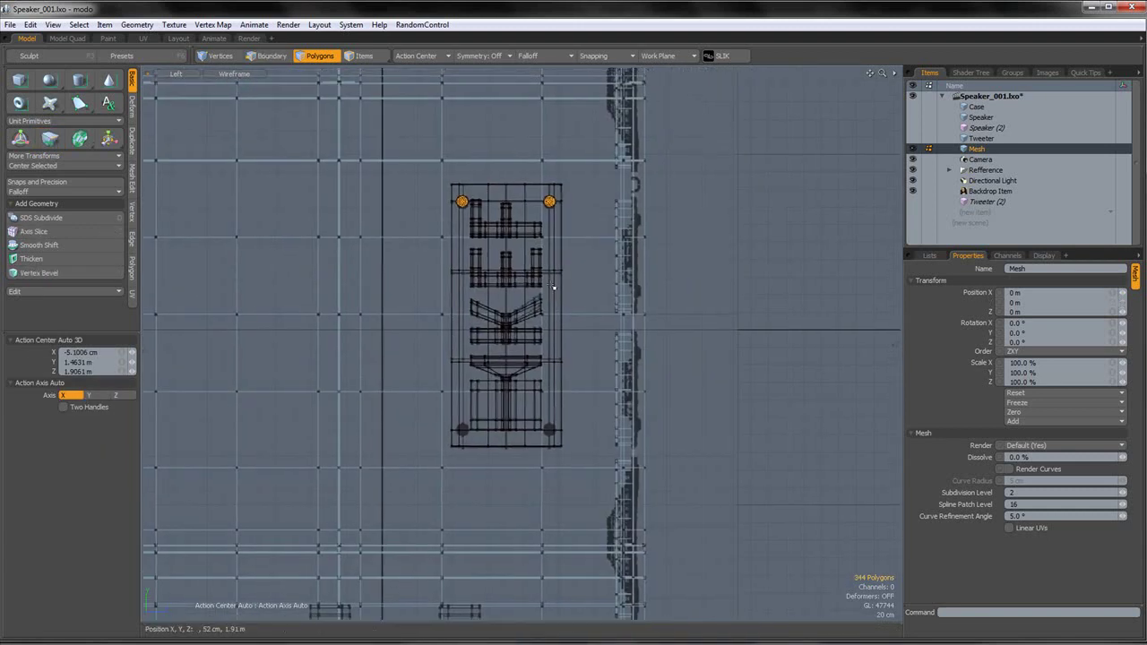
pyautogui.press('w')
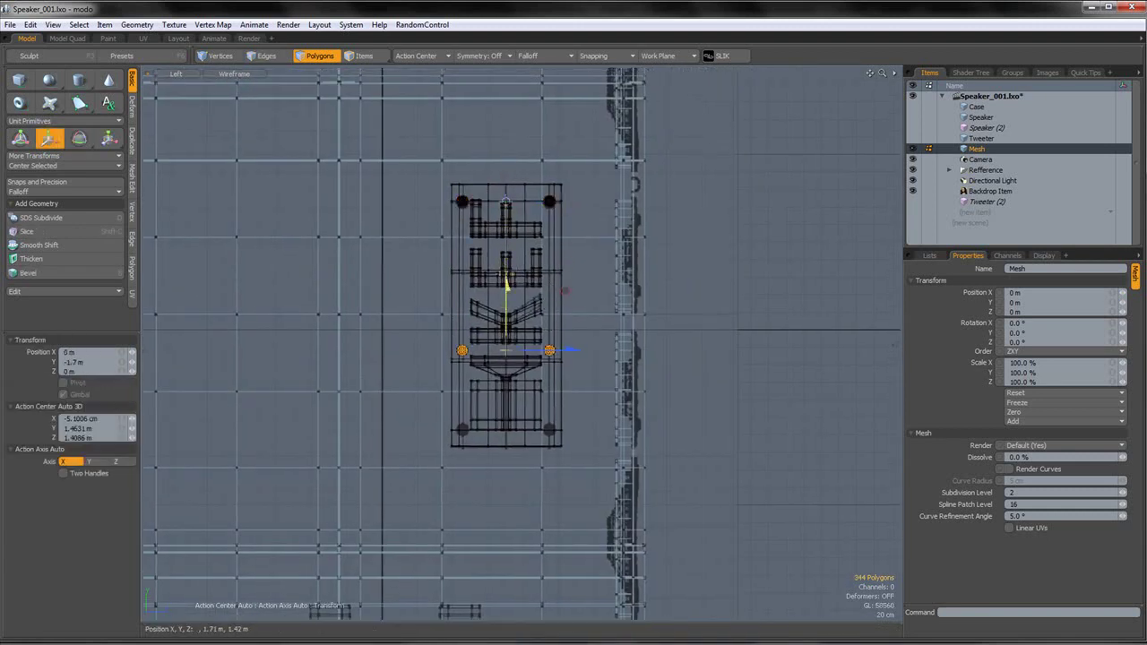
pyautogui.press('q')
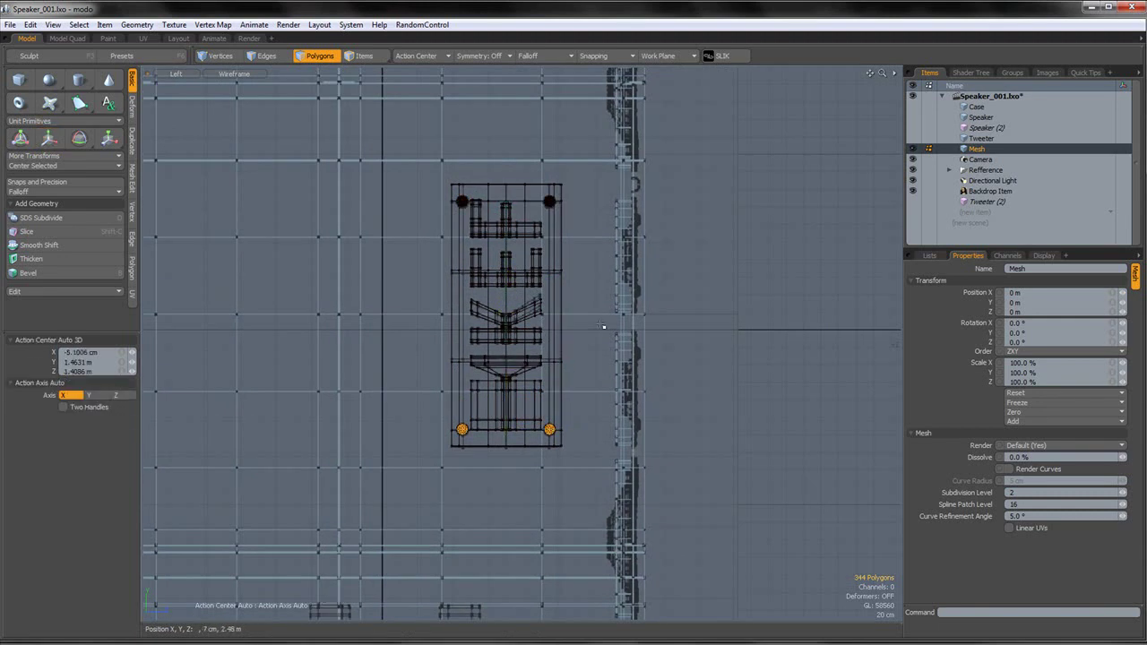
# - Return to a shaded Perspective view of the nameplate and unhide the Case, Speaker and Tweeter items
pyautogui.click(239, 75)
pyautogui.click(255, 101)
pyautogui.click(175, 74)
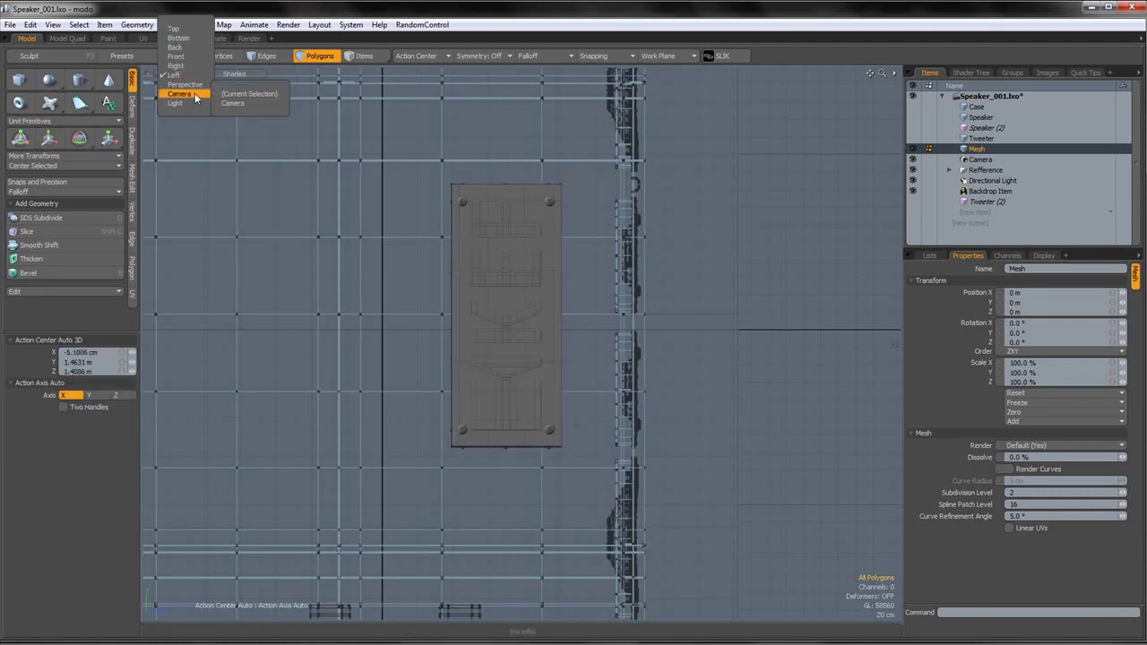
pyautogui.click(198, 87)
pyautogui.keyDown('alt'); pyautogui.moveTo(429, 239); pyautogui.dragTo(534, 233); pyautogui.keyUp('alt')
pyautogui.scroll(5, 547, 289)
pyautogui.keyDown('alt'); pyautogui.moveTo(587, 281); pyautogui.dragTo(621, 278); pyautogui.keyUp('alt')
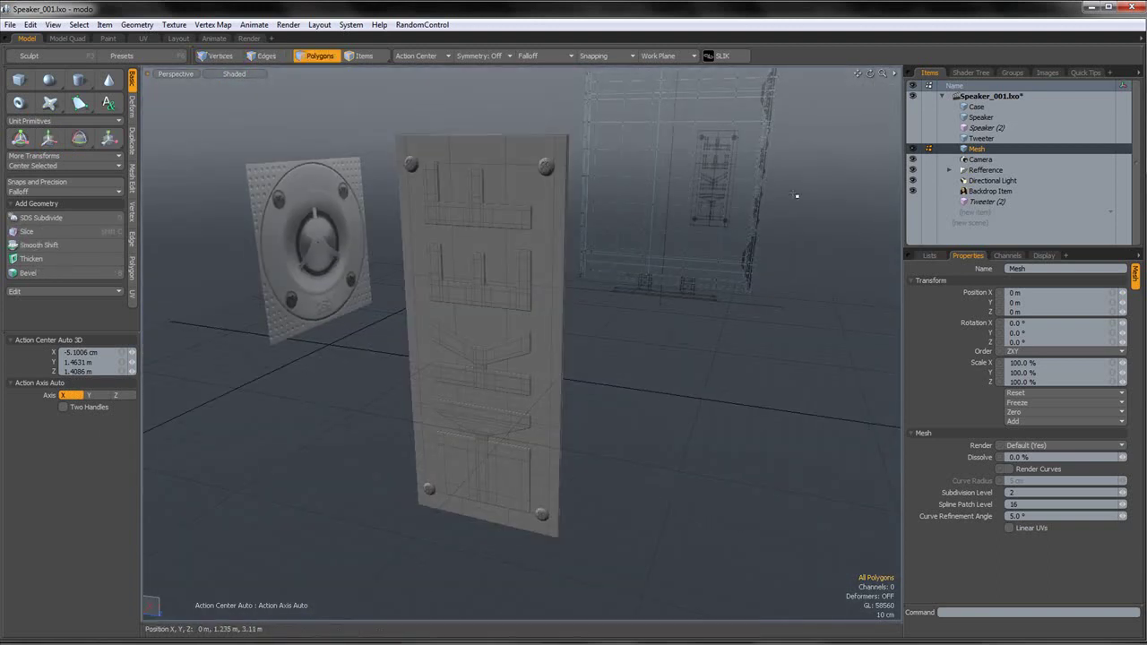
pyautogui.click(912, 107)
pyautogui.click(912, 137)
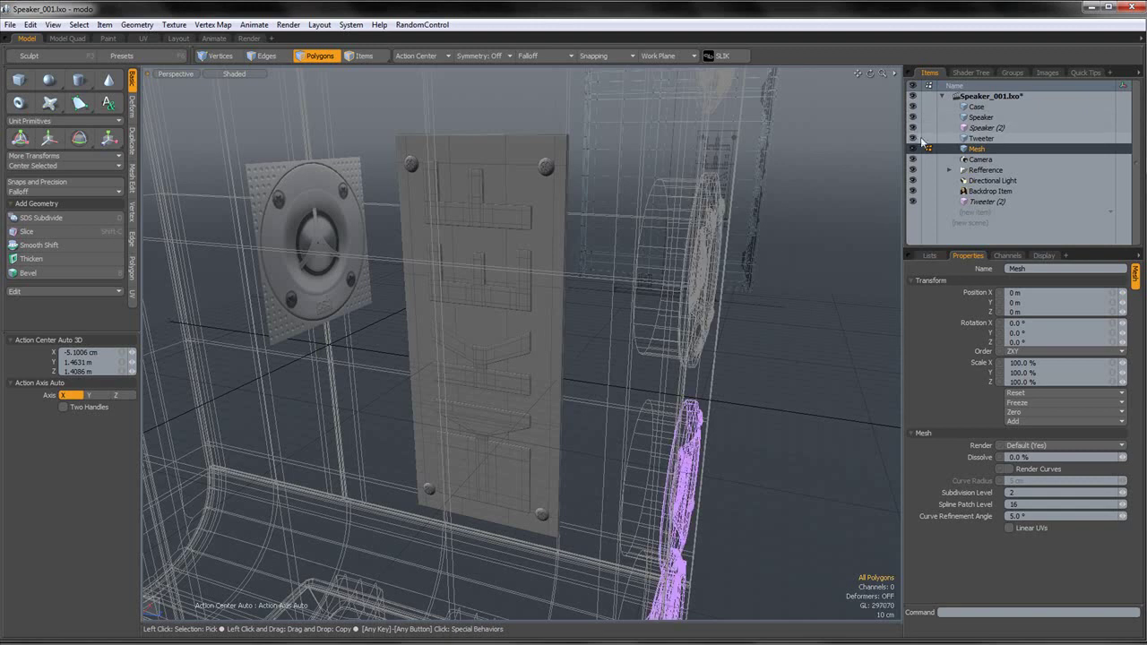
# - Select all nameplate polygons with the Case shown as an active item, and move them about -1.14 m along X against the case's side
pyautogui.press('[')
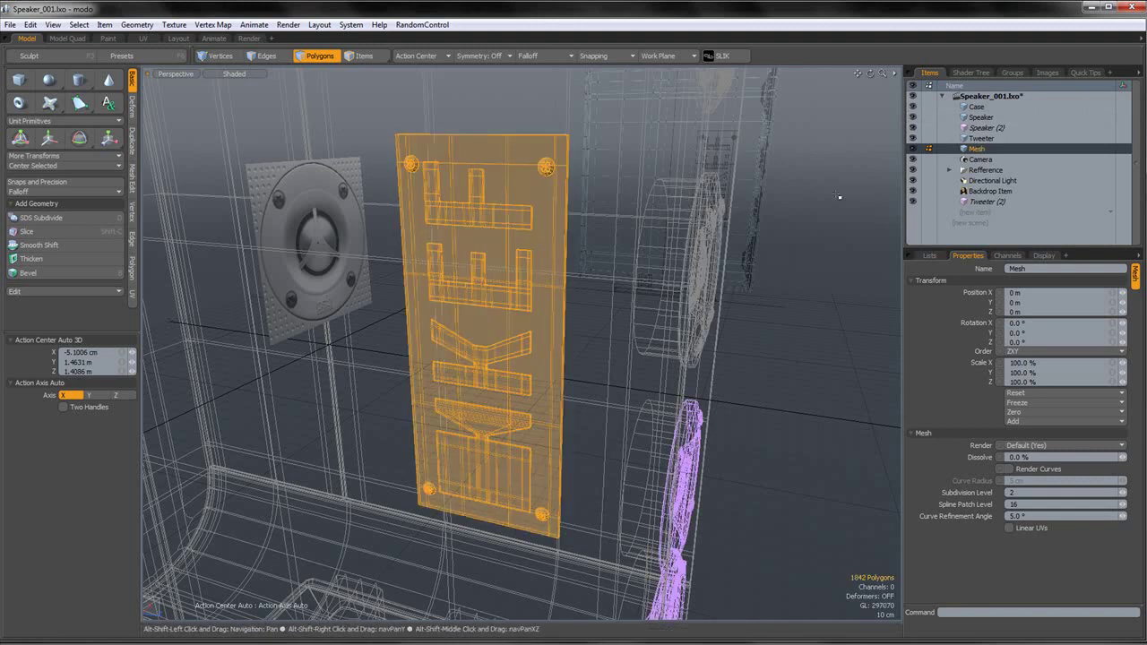
pyautogui.keyDown('ctrl'); pyautogui.click(987, 109); pyautogui.keyUp('ctrl')
pyautogui.scroll(-3, 758, 256)
pyautogui.keyDown('alt'); pyautogui.moveTo(756, 255); pyautogui.dragTo(596, 325); pyautogui.keyUp('alt')
pyautogui.press('w')
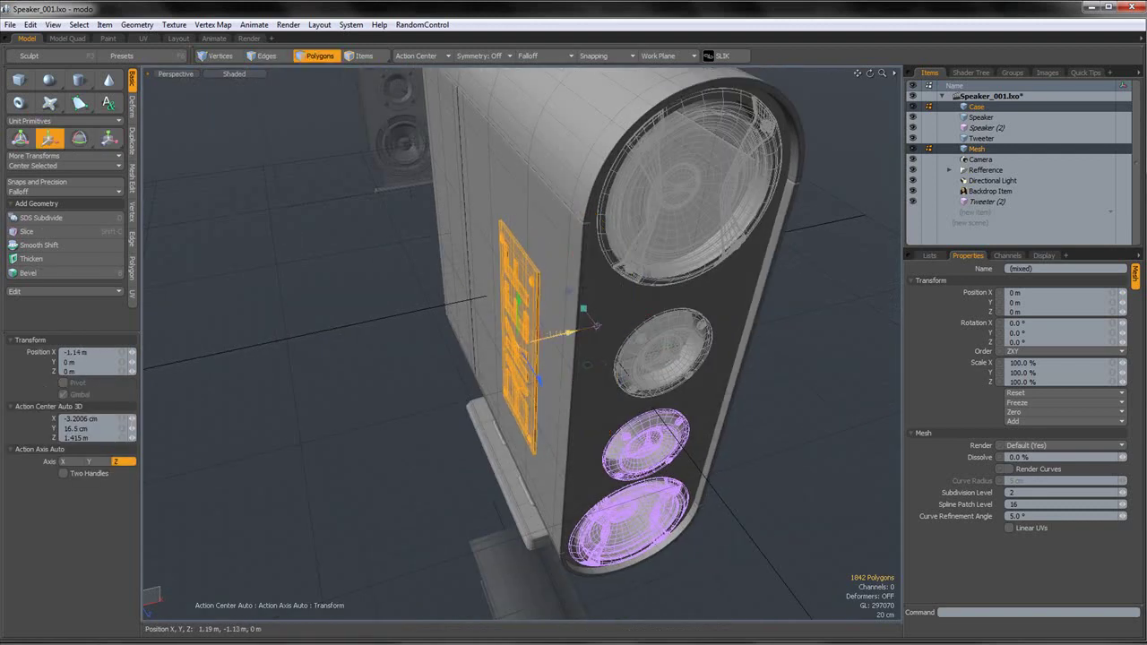
pyautogui.scroll(5, 528, 301)
pyautogui.scroll(4, 550, 369)
pyautogui.keyDown('alt'); pyautogui.moveTo(553, 371); pyautogui.dragTo(515, 446); pyautogui.keyUp('alt')
pyautogui.press('space')
pyautogui.click(420, 403)
# - Make the nameplate mesh the only active item and move it 2 cm up along Y in the Left view
pyautogui.scroll(-4, 422, 386)
pyautogui.keyDown('alt'); pyautogui.moveTo(422, 386); pyautogui.dragTo(560, 312); pyautogui.keyUp('alt')
pyautogui.scroll(-4, 546, 344)
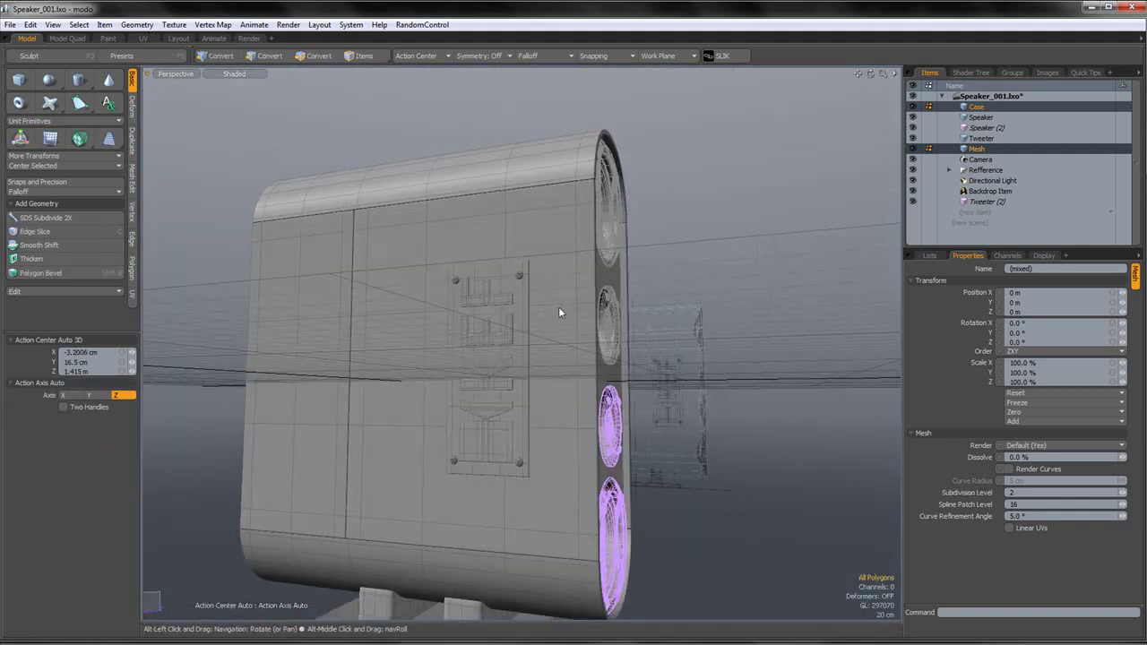
pyautogui.keyDown('alt'); pyautogui.moveTo(565, 358); pyautogui.dragTo(601, 399); pyautogui.keyUp('alt')
pyautogui.click(978, 149)
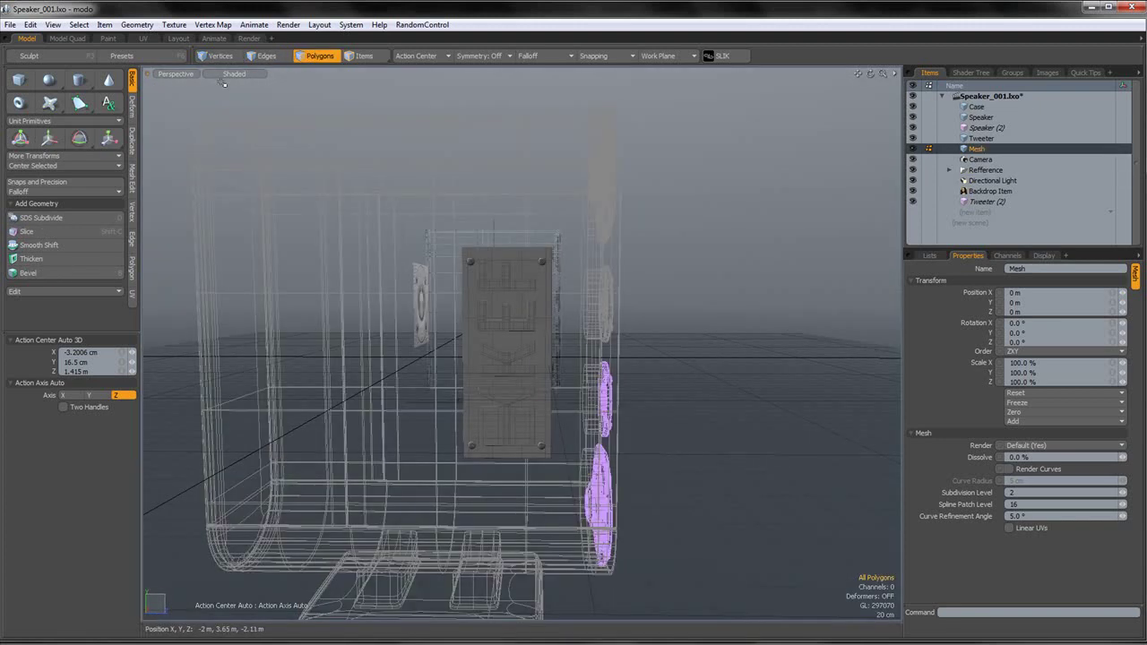
pyautogui.click(165, 71)
pyautogui.click(161, 44)
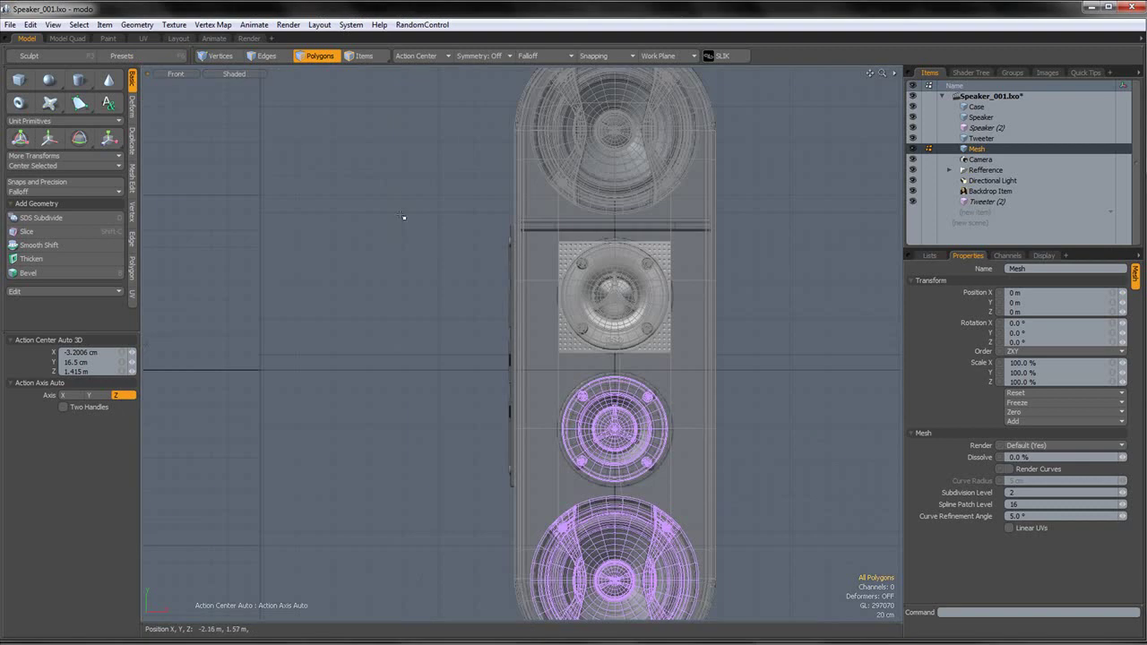
pyautogui.click(196, 97)
pyautogui.scroll(-4, 456, 242)
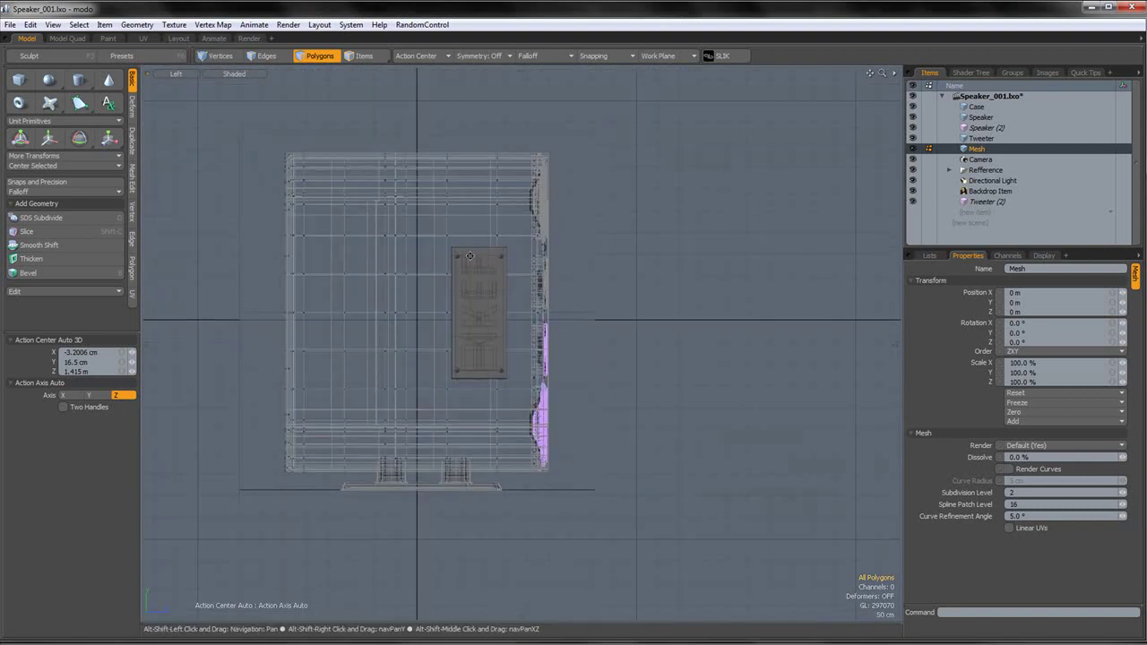
pyautogui.press('w')
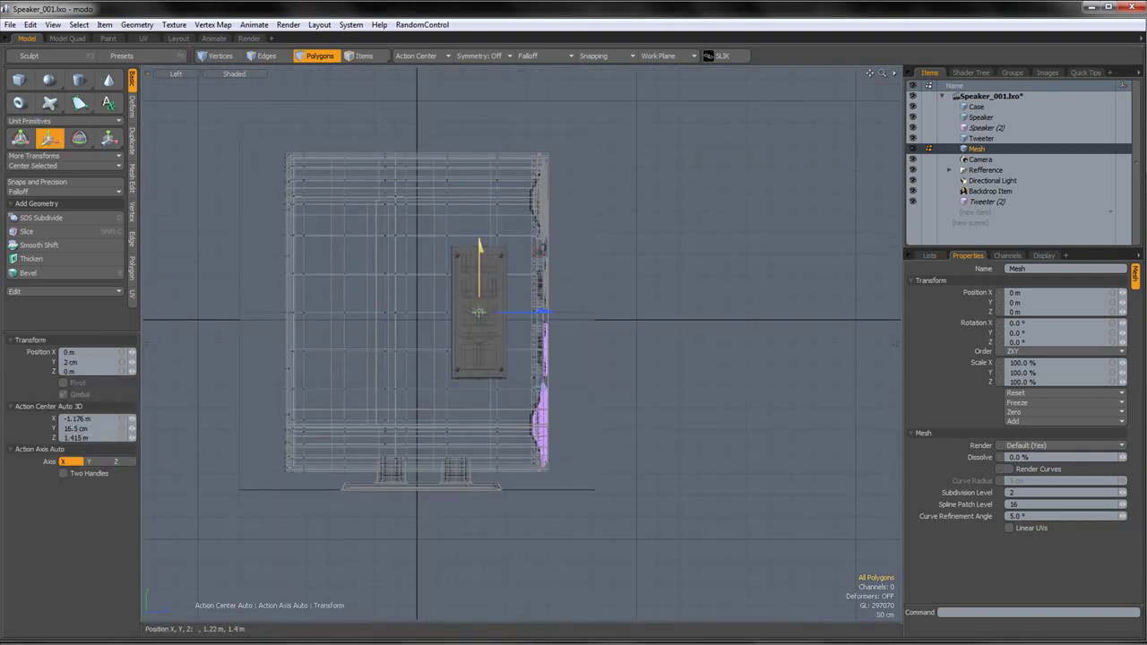
pyautogui.press('space')
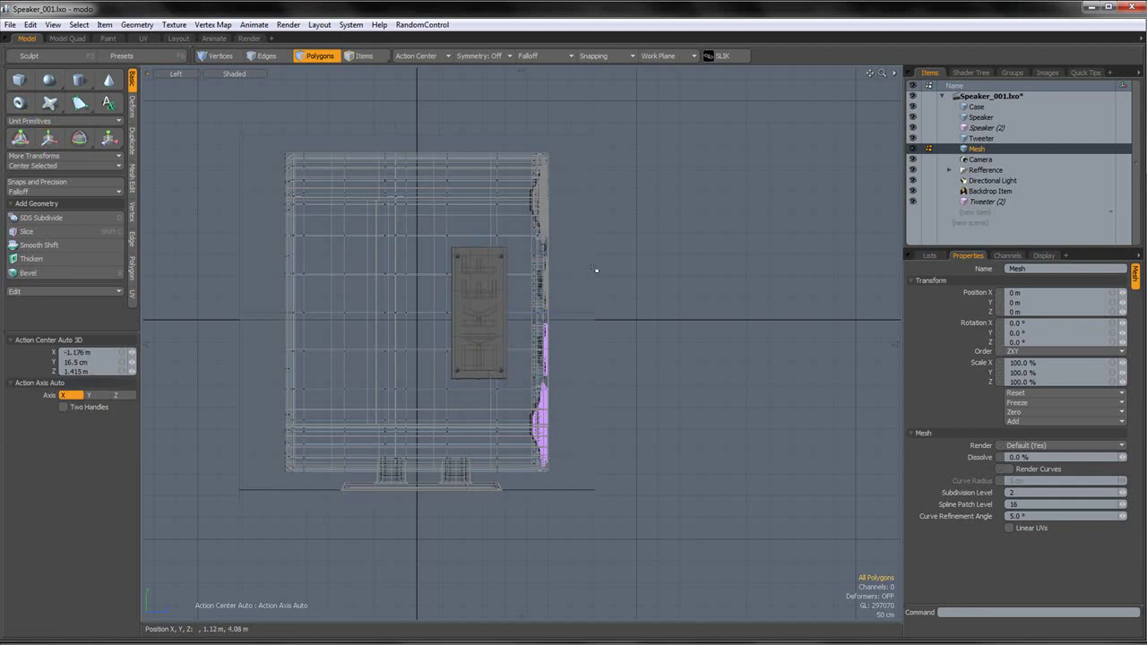
# - Return to the Perspective view and rename the nameplate's mesh item KEF_Plate
pyautogui.click(186, 76)
pyautogui.click(204, 86)
pyautogui.keyDown('alt'); pyautogui.moveTo(576, 259); pyautogui.dragTo(506, 291); pyautogui.keyUp('alt')
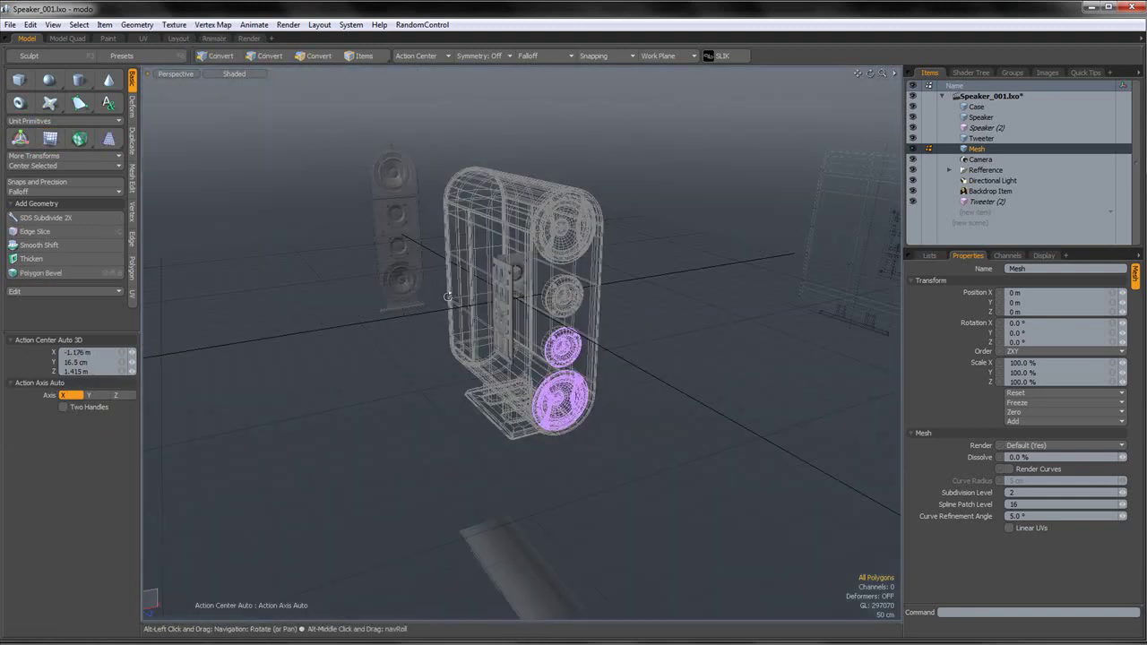
pyautogui.doubleClick(977, 148)
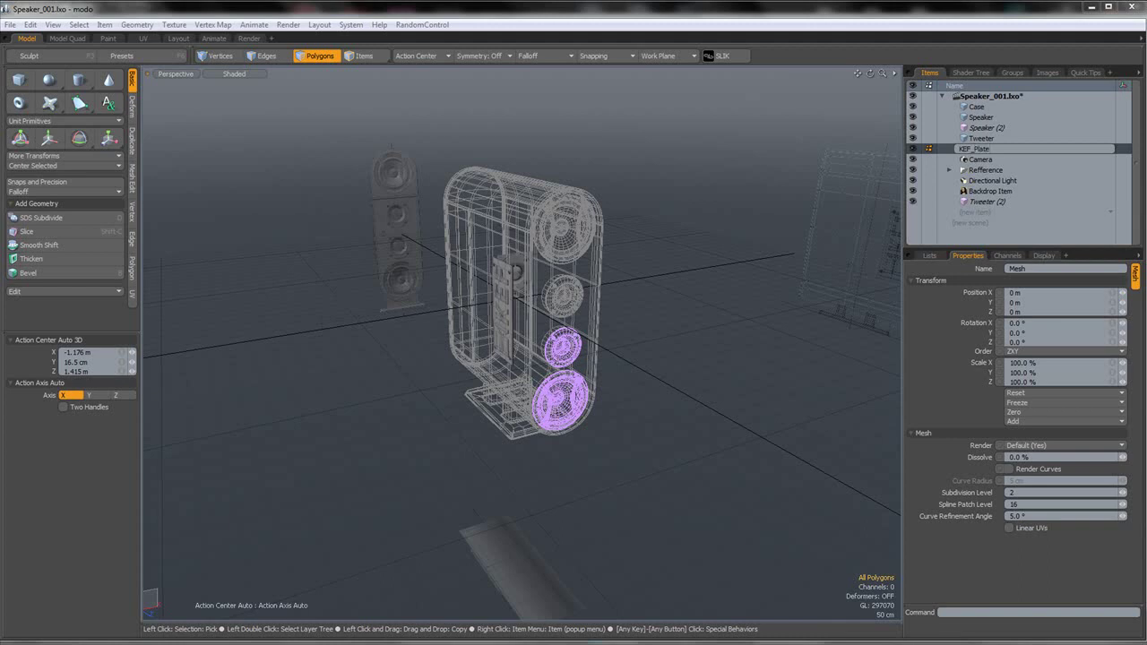
pyautogui.press('Return')
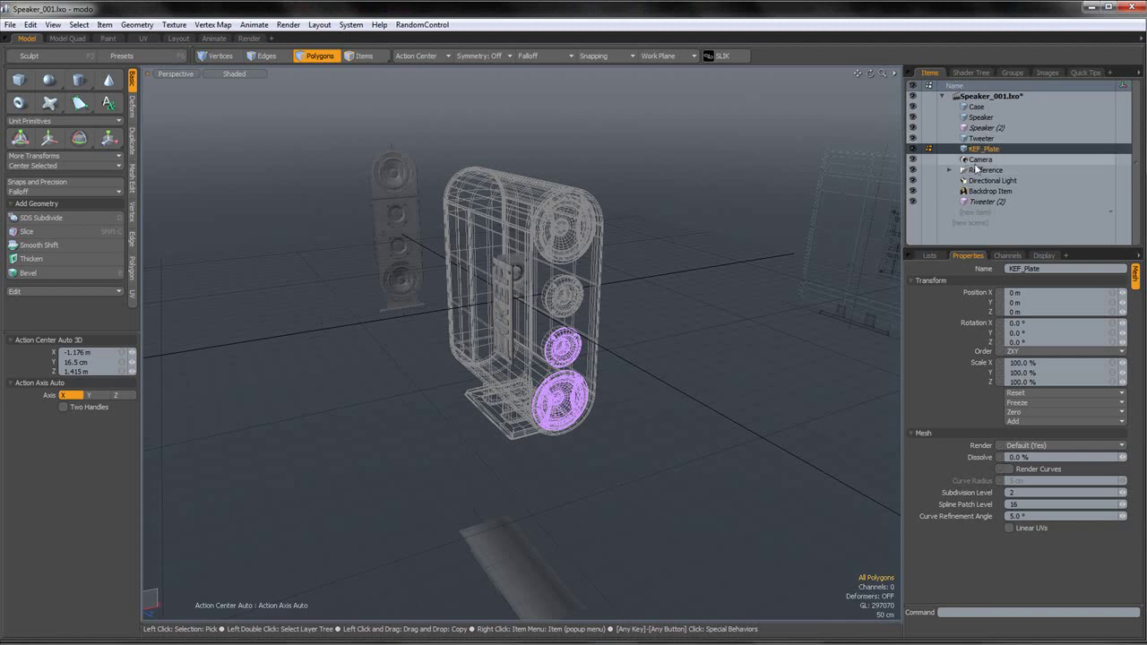
# - Delete the Backdrop Item and reorder Tweeter (2) directly beneath Tweeter in the item list
pyautogui.click(977, 191)
pyautogui.press('Delete')
pyautogui.click(976, 188)
pyautogui.moveTo(1005, 148); pyautogui.dragTo(1004, 146)
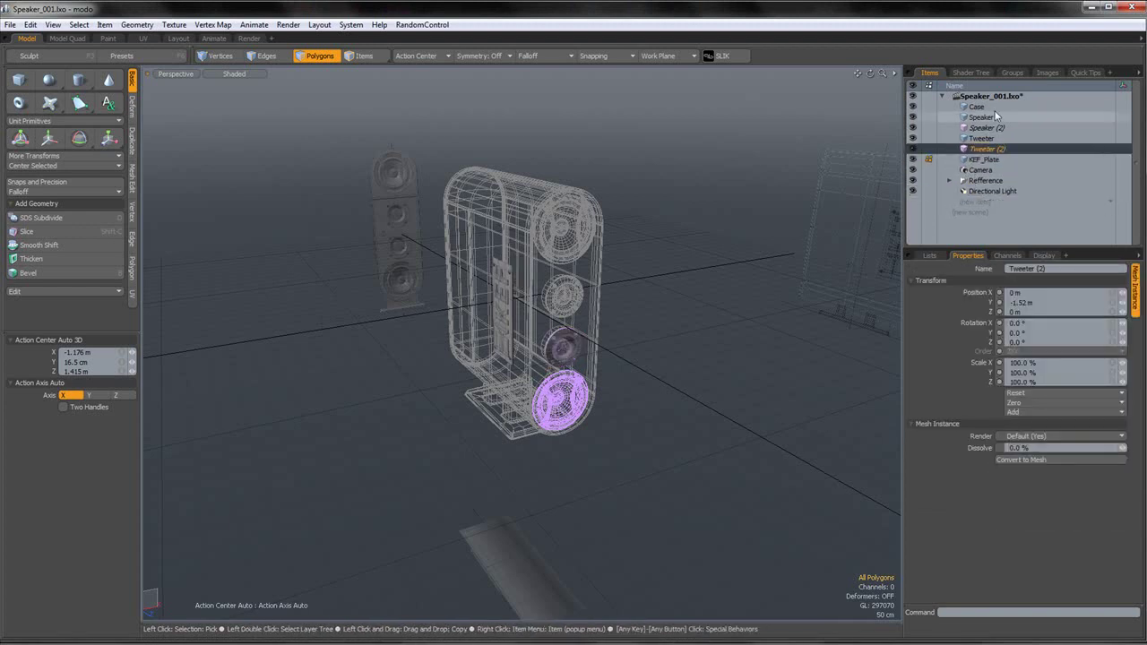
# - Activate all items from Case to KEF_Plate and examine the case's sides, stand and rounded back panel
pyautogui.click(986, 107)
pyautogui.keyDown('shift'); pyautogui.click(988, 160); pyautogui.keyUp('shift')
pyautogui.keyDown('alt'); pyautogui.moveTo(610, 332); pyautogui.dragTo(529, 275); pyautogui.keyUp('alt')
pyautogui.scroll(5, 576, 343)
pyautogui.keyDown('alt'); pyautogui.moveTo(708, 378); pyautogui.dragTo(495, 382); pyautogui.keyUp('alt')
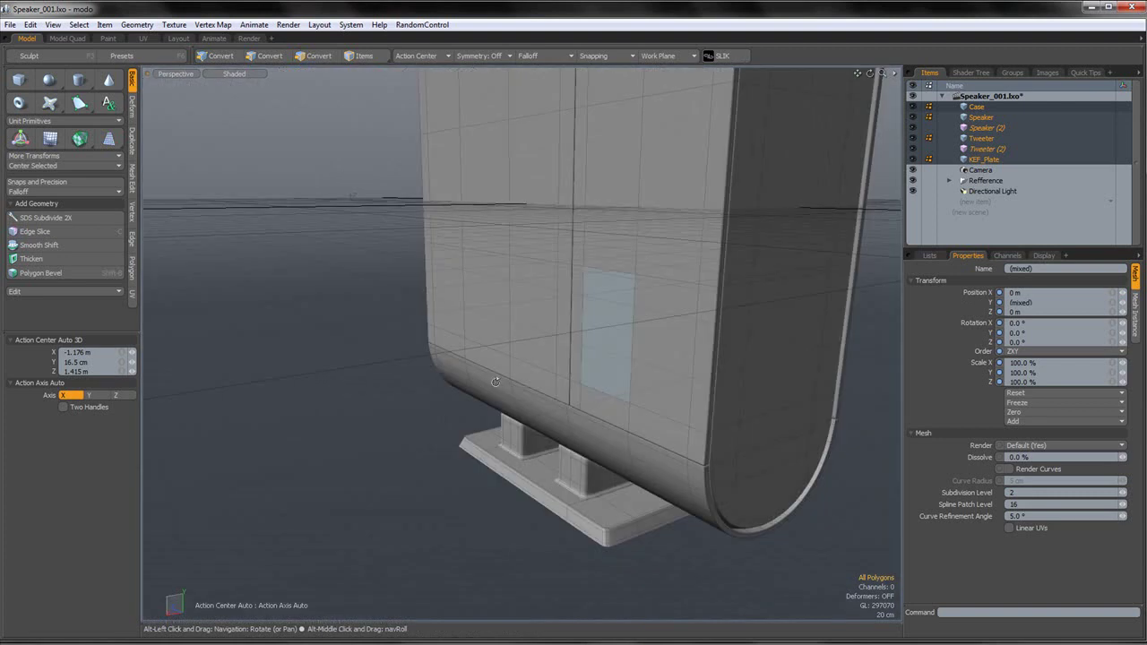
pyautogui.scroll(-4, 634, 387)
pyautogui.keyDown('alt'); pyautogui.moveTo(627, 389); pyautogui.dragTo(684, 278); pyautogui.keyUp('alt')
pyautogui.scroll(4, 547, 199)
pyautogui.scroll(-5, 547, 200)
pyautogui.scroll(5, 472, 270)
pyautogui.keyDown('alt'); pyautogui.moveTo(466, 271); pyautogui.dragTo(582, 307); pyautogui.keyUp('alt')
pyautogui.scroll(-5, 574, 290)
pyautogui.scroll(-5, 586, 310)
pyautogui.keyDown('alt'); pyautogui.keyDown('shift'); pyautogui.moveTo(457, 439); pyautogui.dragTo(527, 300); pyautogui.keyUp('shift'); pyautogui.keyUp('alt')
pyautogui.scroll(-3, 448, 270)
pyautogui.scroll(4, 610, 234)
pyautogui.scroll(-6, 615, 226)
pyautogui.moveTo(614, 227)
pyautogui.keyDown('alt'); pyautogui.mouseDown()
pyautogui.moveTo(584, 246)
pyautogui.moveTo(599, 229)
pyautogui.mouseUp(); pyautogui.keyUp('alt')
pyautogui.scroll(7, 598, 229)
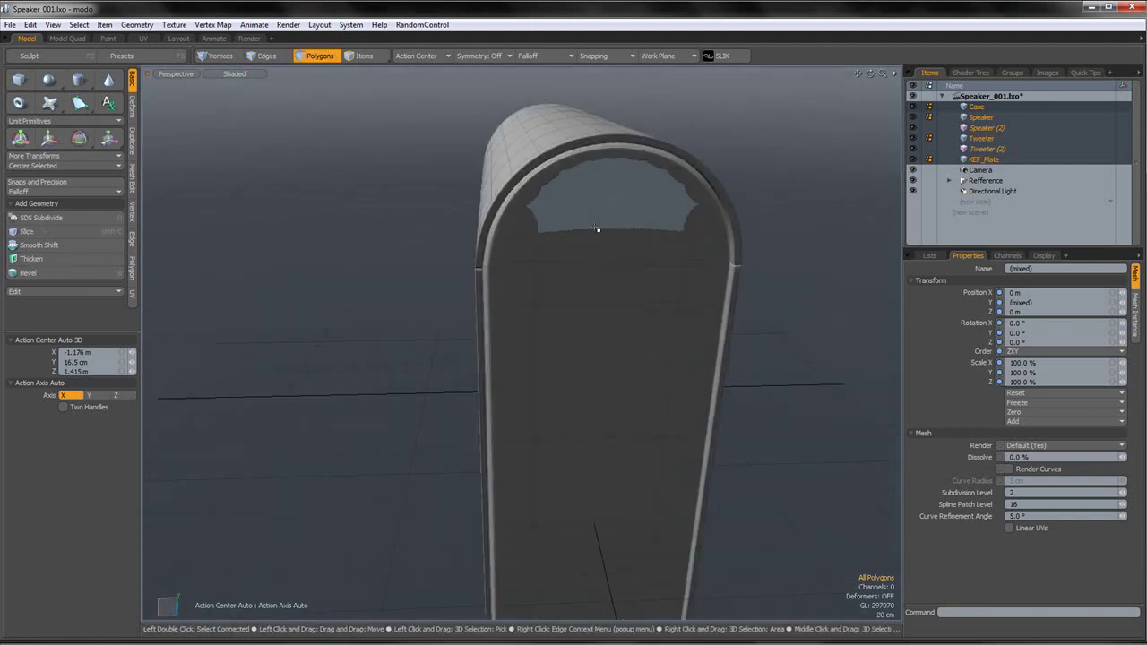
# - Examine the upper woofer's cone, brackets and screws up close in polygon mode
pyautogui.scroll(-5, 596, 230)
pyautogui.keyDown('alt'); pyautogui.moveTo(497, 286); pyautogui.dragTo(473, 251); pyautogui.keyUp('alt')
pyautogui.scroll(4, 518, 259)
pyautogui.scroll(-5, 517, 258)
pyautogui.scroll(4, 473, 252)
pyautogui.scroll(4, 529, 394)
pyautogui.keyDown('alt'); pyautogui.moveTo(550, 415); pyautogui.dragTo(457, 387); pyautogui.keyUp('alt')
pyautogui.press('3')
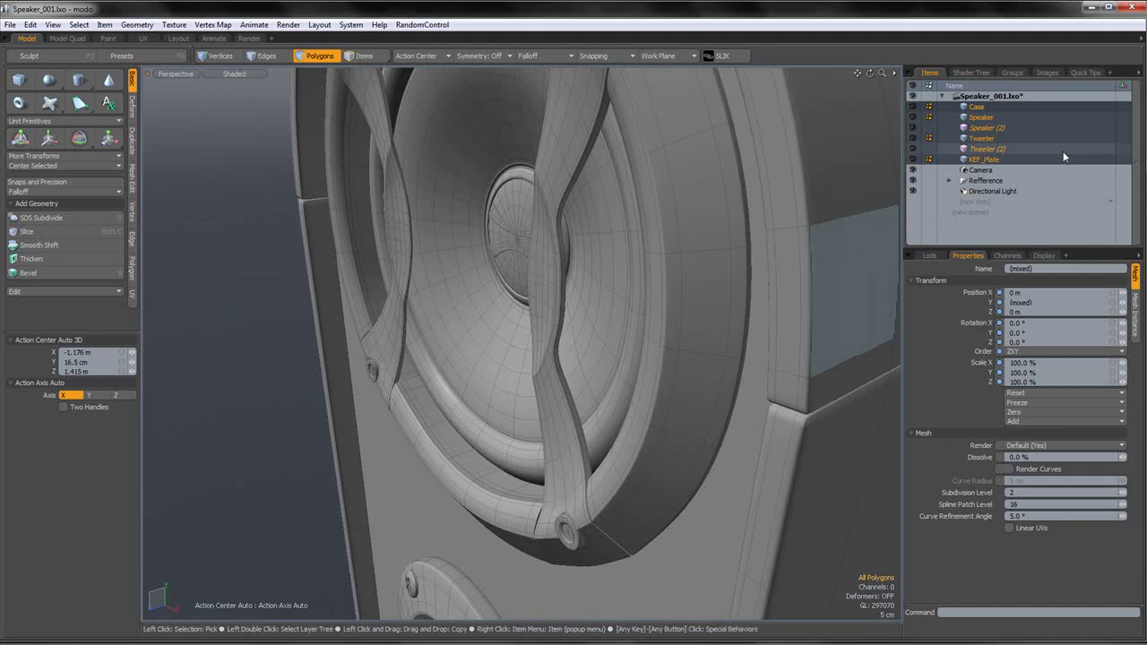
# - Isolate the Speaker item and select the polygons of its outer frame, brackets and four corner screws
pyautogui.click(984, 119)
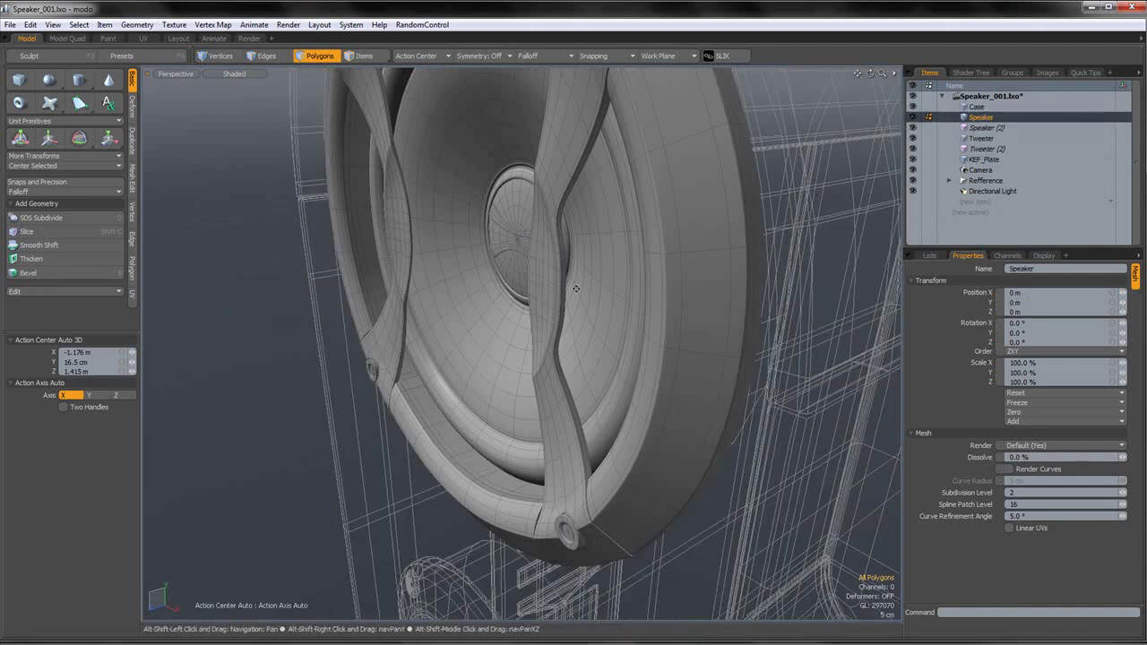
pyautogui.scroll(7, 560, 247)
pyautogui.keyDown('alt'); pyautogui.moveTo(569, 246); pyautogui.dragTo(553, 279); pyautogui.keyUp('alt')
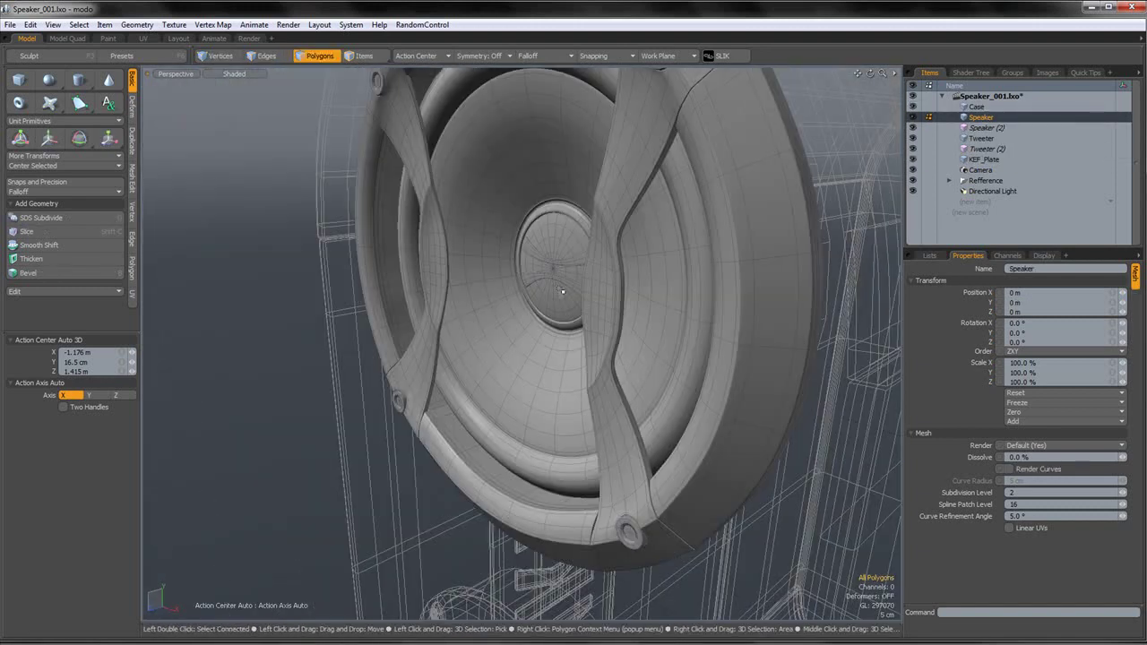
pyautogui.click(828, 430)
pyautogui.keyDown('alt'); pyautogui.moveTo(828, 430); pyautogui.dragTo(874, 416); pyautogui.keyUp('alt')
pyautogui.doubleClick(787, 378)
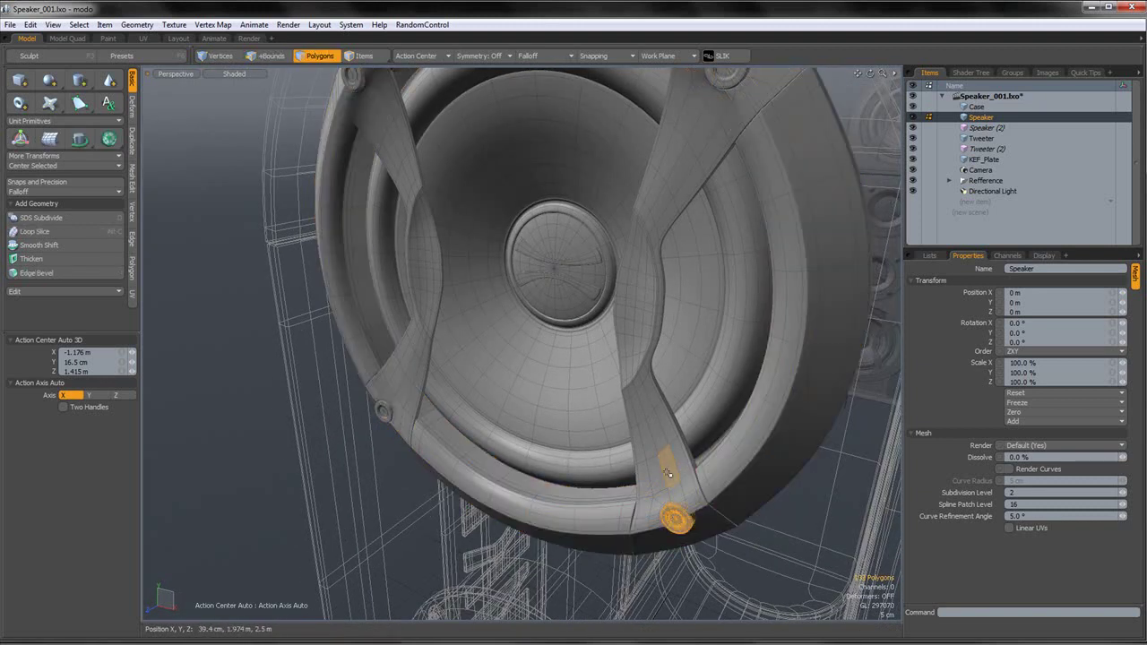
pyautogui.keyDown('shift'); pyautogui.doubleClick(678, 521); pyautogui.keyUp('shift')
pyautogui.keyDown('shift'); pyautogui.doubleClick(389, 416); pyautogui.keyUp('shift')
pyautogui.keyDown('alt'); pyautogui.moveTo(389, 416); pyautogui.dragTo(395, 206); pyautogui.keyUp('alt')
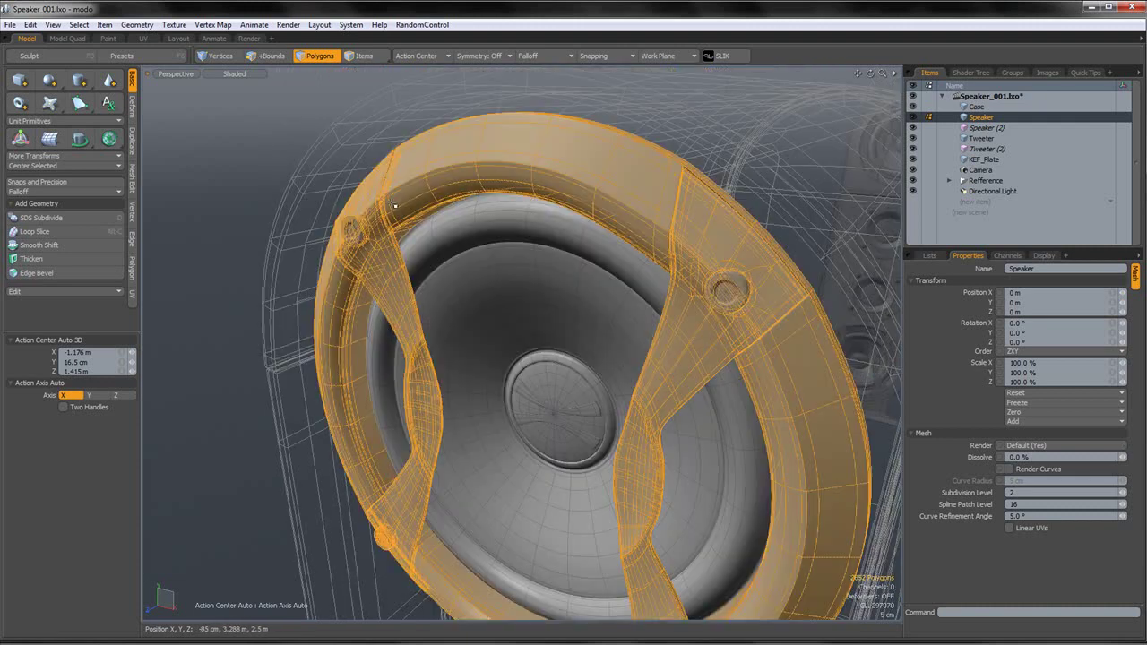
pyautogui.keyDown('shift'); pyautogui.doubleClick(357, 229); pyautogui.keyUp('shift')
pyautogui.keyDown('shift'); pyautogui.doubleClick(742, 282); pyautogui.keyUp('shift')
# - Invert the selection to the woofer's inner cone parts, activate Move on them, and clear the selection
pyautogui.press('[')
pyautogui.keyDown('alt'); pyautogui.moveTo(683, 432); pyautogui.dragTo(511, 385); pyautogui.keyUp('alt')
pyautogui.press('w')
pyautogui.press('q')
pyautogui.click(635, 409)
pyautogui.keyDown('alt'); pyautogui.moveTo(634, 408); pyautogui.dragTo(601, 357); pyautogui.keyUp('alt')
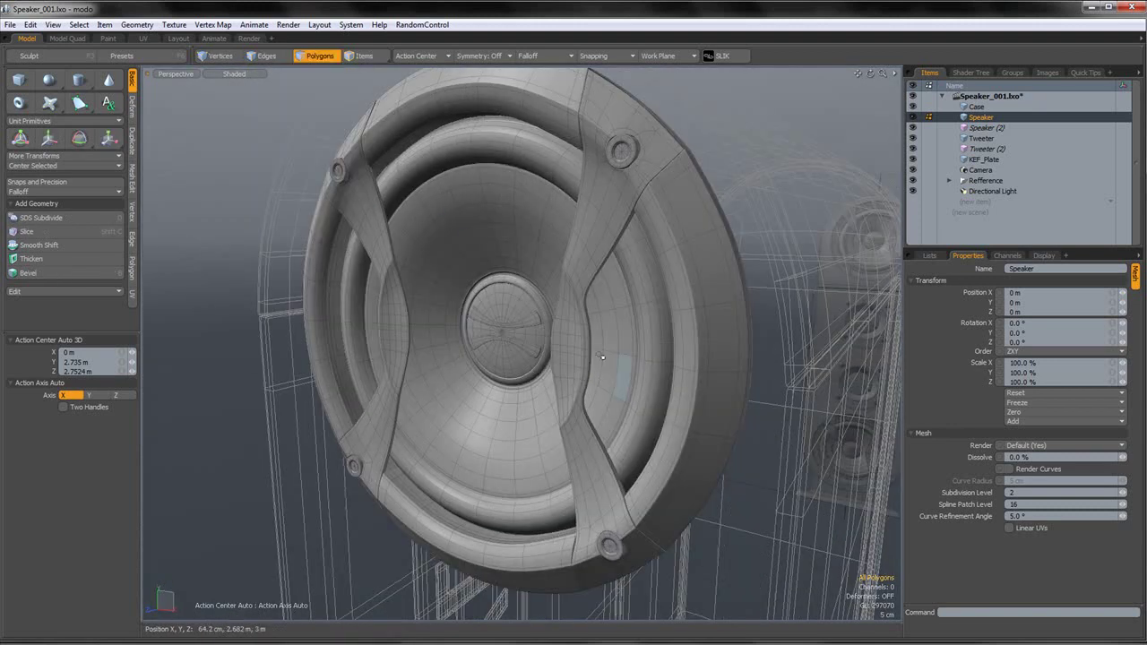
# - Select three neighbouring edge loops on the woofer's surround and move them along Z to adjust its profile
pyautogui.click(279, 57)
pyautogui.scroll(3, 645, 352)
pyautogui.doubleClick(652, 342)
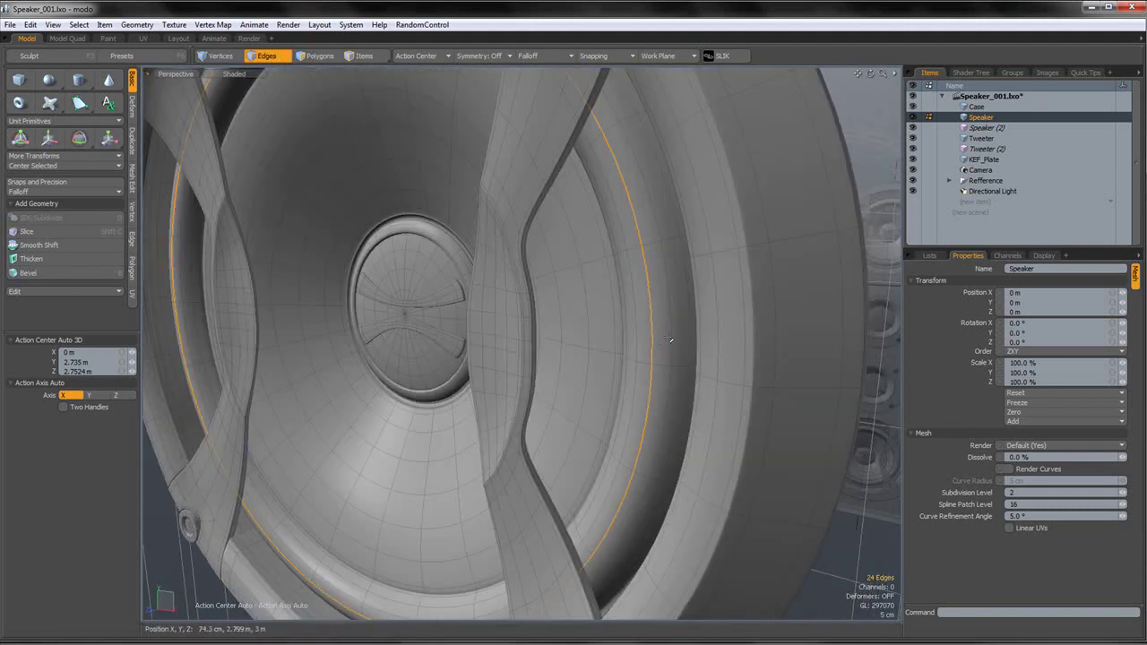
pyautogui.keyDown('shift'); pyautogui.doubleClick(673, 333); pyautogui.keyUp('shift')
pyautogui.keyDown('shift'); pyautogui.doubleClick(640, 333); pyautogui.keyUp('shift')
pyautogui.keyDown('alt'); pyautogui.moveTo(635, 332); pyautogui.dragTo(537, 314); pyautogui.keyUp('alt')
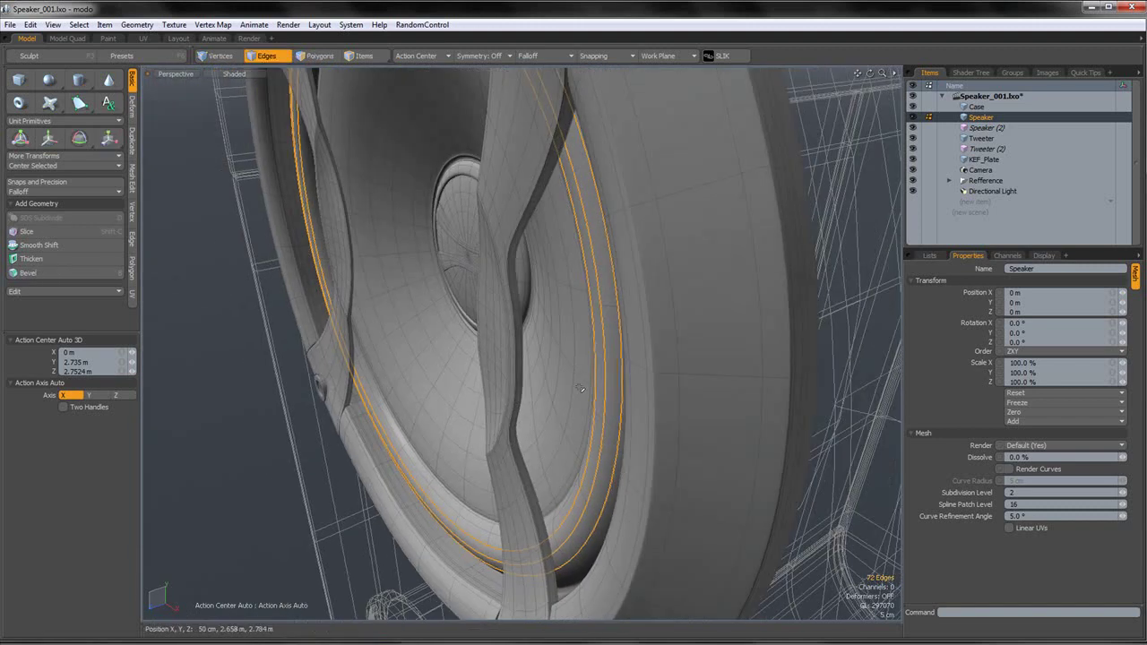
pyautogui.press('w')
pyautogui.moveTo(362, 282); pyautogui.dragTo(351, 284)
pyautogui.press('space')
pyautogui.click(211, 411)
# - Save the speaker scene and dismiss the save message
pyautogui.keyDown('alt'); pyautogui.moveTo(212, 410); pyautogui.dragTo(529, 422); pyautogui.keyUp('alt')
pyautogui.scroll(-5, 506, 419)
pyautogui.hotkey('ctrl', 's')
pyautogui.click(964, 256)
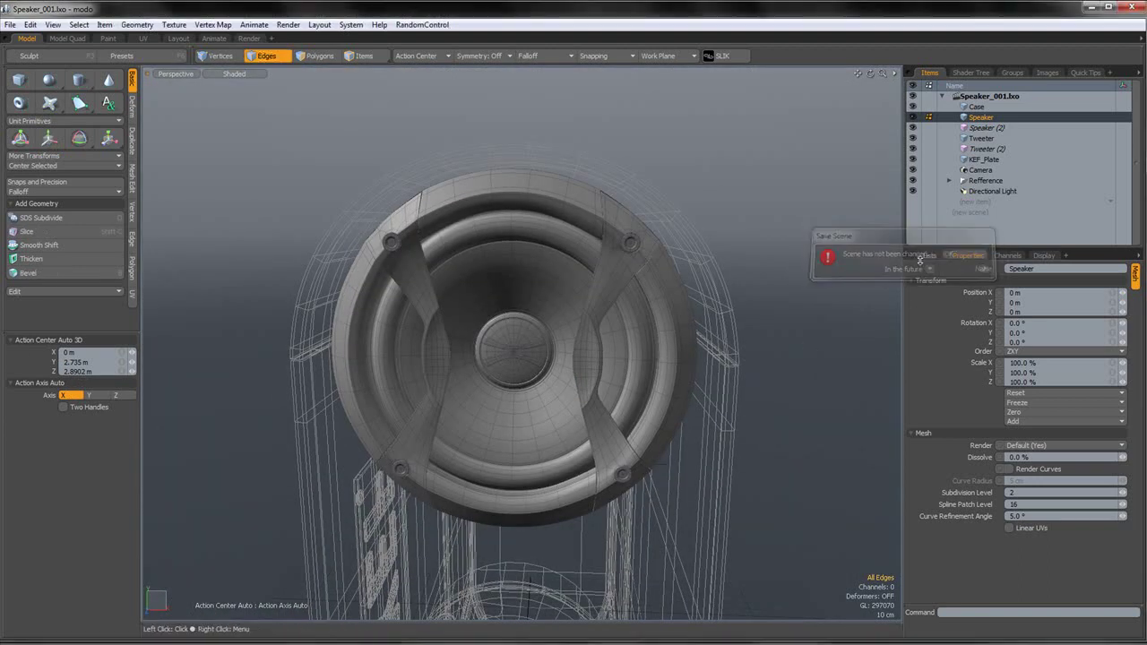
pyautogui.scroll(-4, 778, 399)
pyautogui.keyDown('alt'); pyautogui.keyDown('shift'); pyautogui.moveTo(779, 403); pyautogui.dragTo(609, 338); pyautogui.keyUp('shift'); pyautogui.keyUp('alt')
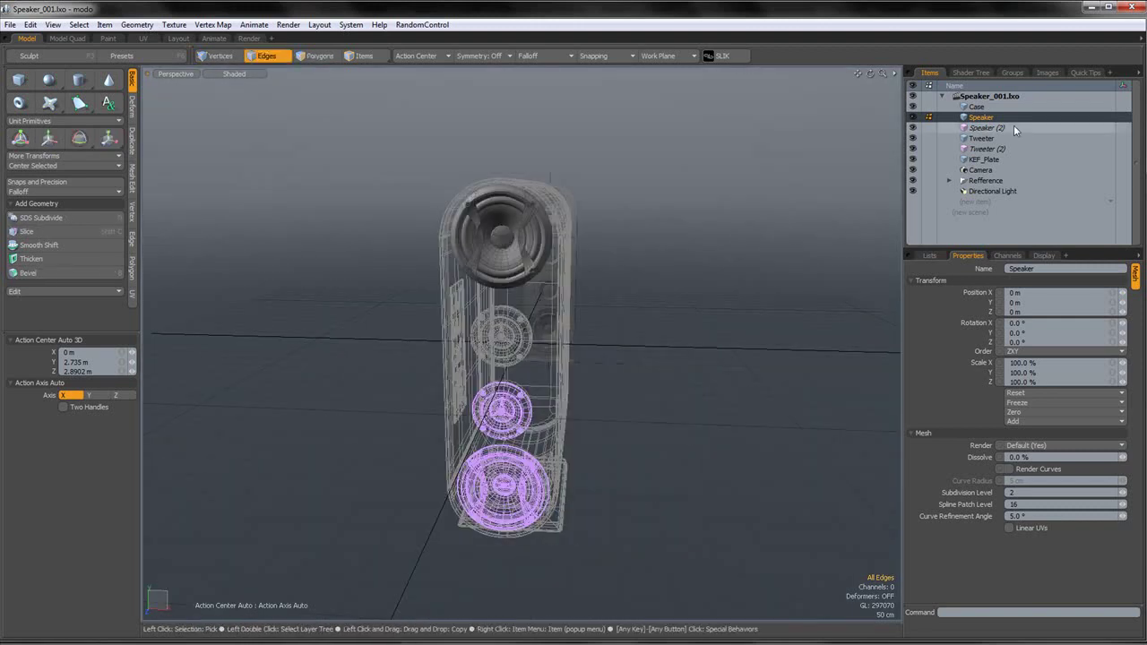
# - Activate all items from KEF_Plate up to Case and examine the assembled speaker's front and upper woofer
pyautogui.click(985, 160)
pyautogui.keyDown('shift'); pyautogui.click(990, 109); pyautogui.keyUp('shift')
pyautogui.scroll(1, 594, 317)
pyautogui.moveTo(594, 318)
pyautogui.keyDown('alt'); pyautogui.mouseDown()
pyautogui.moveTo(582, 272)
pyautogui.moveTo(540, 269)
pyautogui.moveTo(615, 242)
pyautogui.mouseUp(); pyautogui.keyUp('alt')
pyautogui.scroll(2, 588, 248)
pyautogui.scroll(-5, 589, 248)
pyautogui.scroll(5, 519, 205)
pyautogui.keyDown('alt'); pyautogui.moveTo(517, 204); pyautogui.dragTo(595, 268); pyautogui.keyUp('alt')
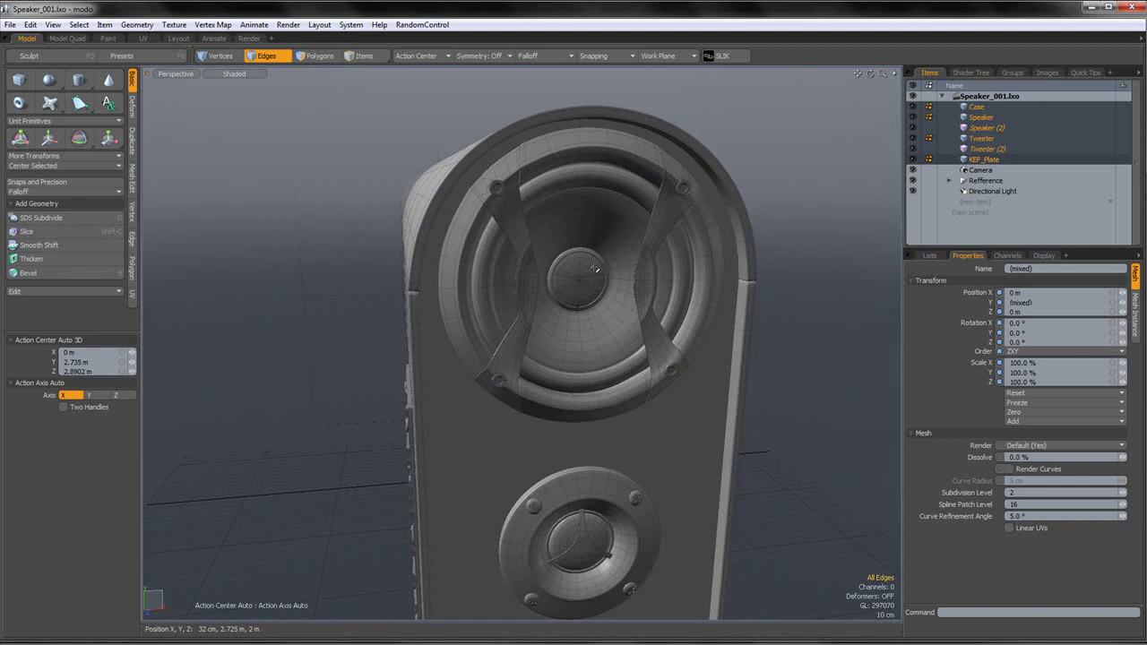
pyautogui.scroll(-4, 594, 265)
pyautogui.keyDown('alt'); pyautogui.moveTo(555, 348); pyautogui.dragTo(616, 342); pyautogui.keyUp('alt')
pyautogui.scroll(-3, 617, 342)
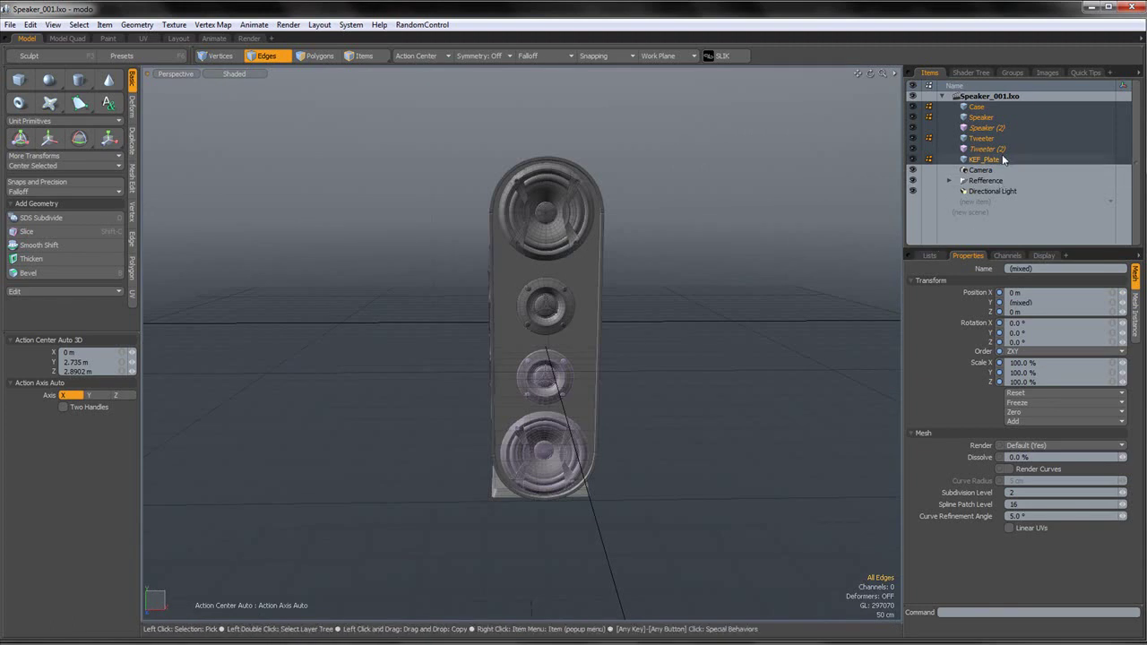
# - Examine the whole speaker from the nameplate side, checking its overall proportions and details
pyautogui.scroll(2, 555, 201)
pyautogui.scroll(-2, 538, 210)
pyautogui.keyDown('alt'); pyautogui.moveTo(430, 208); pyautogui.dragTo(549, 296); pyautogui.keyUp('alt')
pyautogui.scroll(4, 505, 237)
pyautogui.scroll(-5, 505, 238)
pyautogui.scroll(-2, 549, 266)
pyautogui.scroll(2, 550, 265)
pyautogui.scroll(-2, 549, 266)
pyautogui.scroll(3, 549, 295)
pyautogui.scroll(-3, 549, 296)
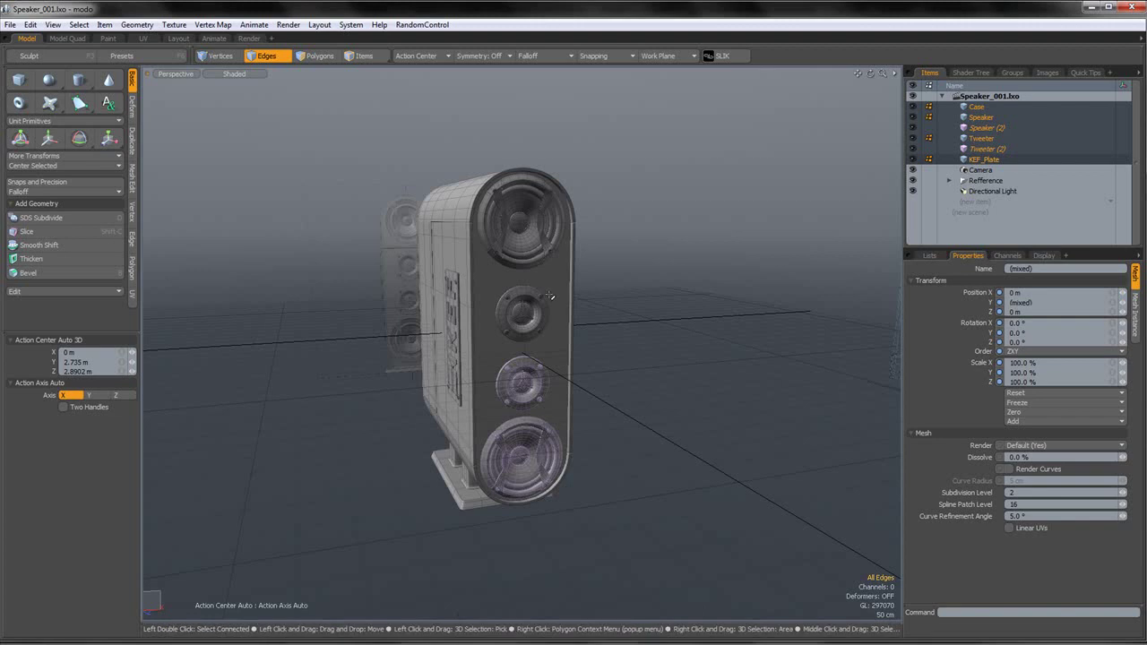
pyautogui.scroll(3, 539, 310)
pyautogui.keyDown('alt'); pyautogui.moveTo(539, 310); pyautogui.dragTo(627, 287); pyautogui.keyUp('alt')
# - Add a new empty mesh item and place it beneath KEF_Plate in the item list
pyautogui.click(986, 162)
pyautogui.press('n')
pyautogui.moveTo(983, 203); pyautogui.dragTo(990, 169)
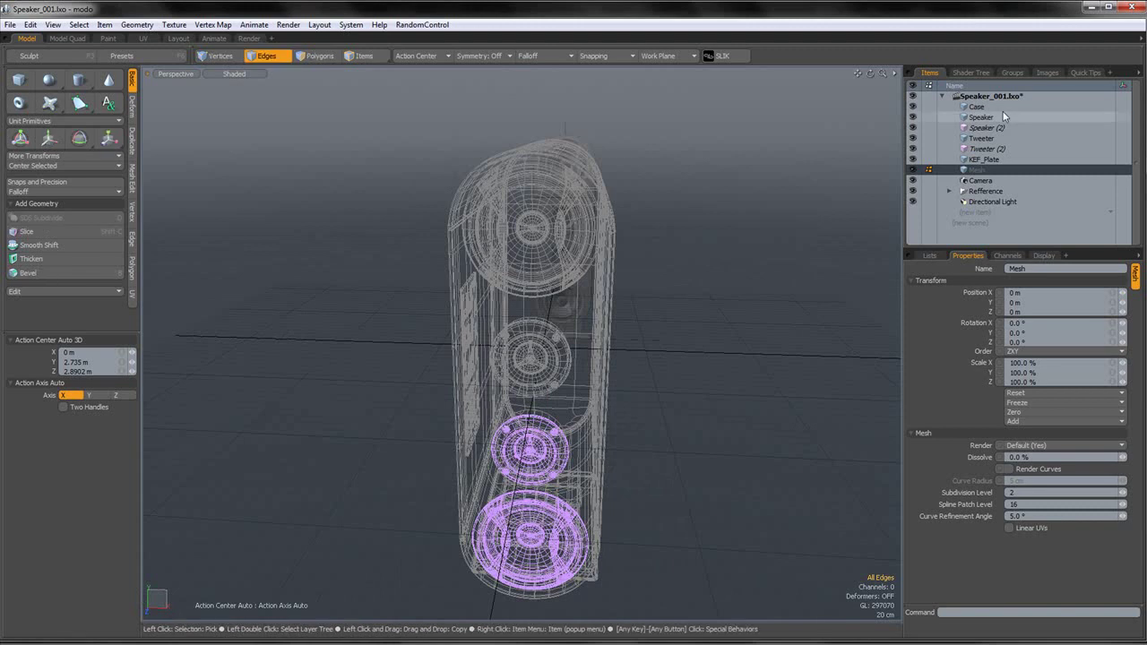
# - Copy the Case's rounded back panel polygons into the new mesh item and select the copied panel
pyautogui.click(976, 106)
pyautogui.press('3')
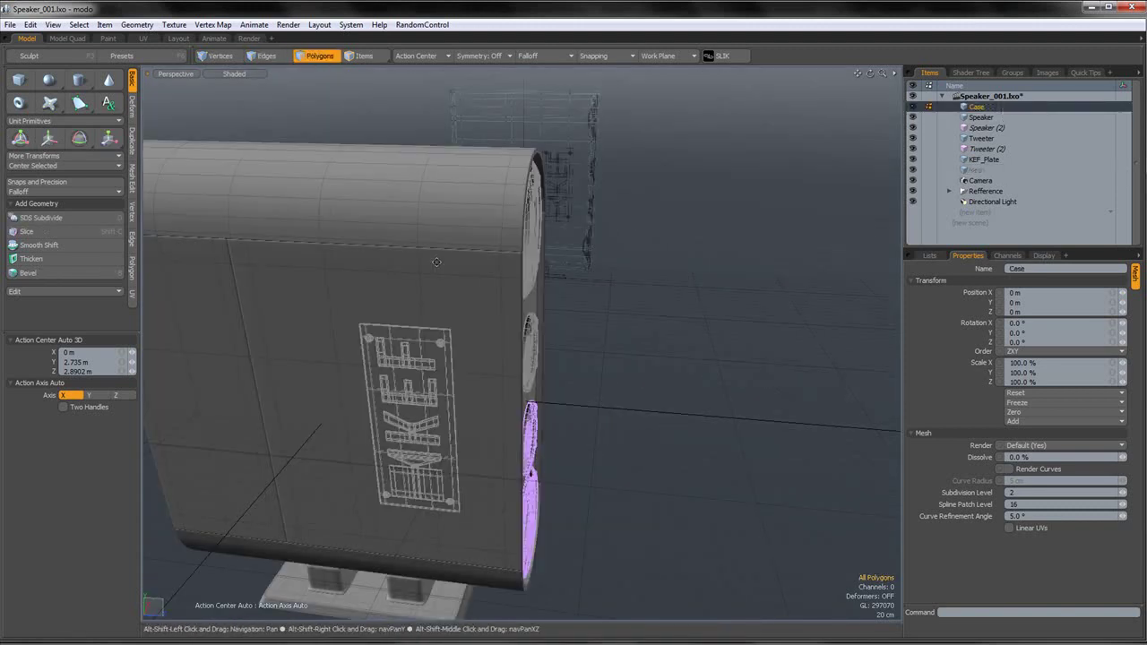
pyautogui.keyDown('alt'); pyautogui.moveTo(437, 262); pyautogui.dragTo(582, 266); pyautogui.keyUp('alt')
pyautogui.doubleClick(462, 259)
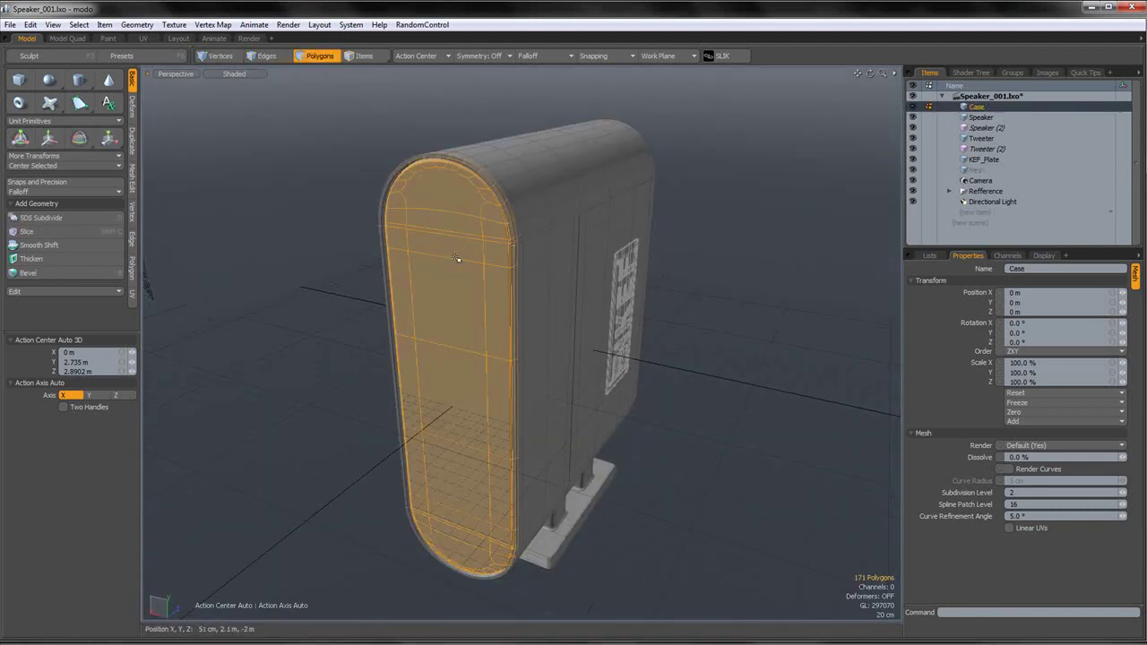
pyautogui.keyDown('alt'); pyautogui.moveTo(460, 258); pyautogui.dragTo(514, 272); pyautogui.keyUp('alt')
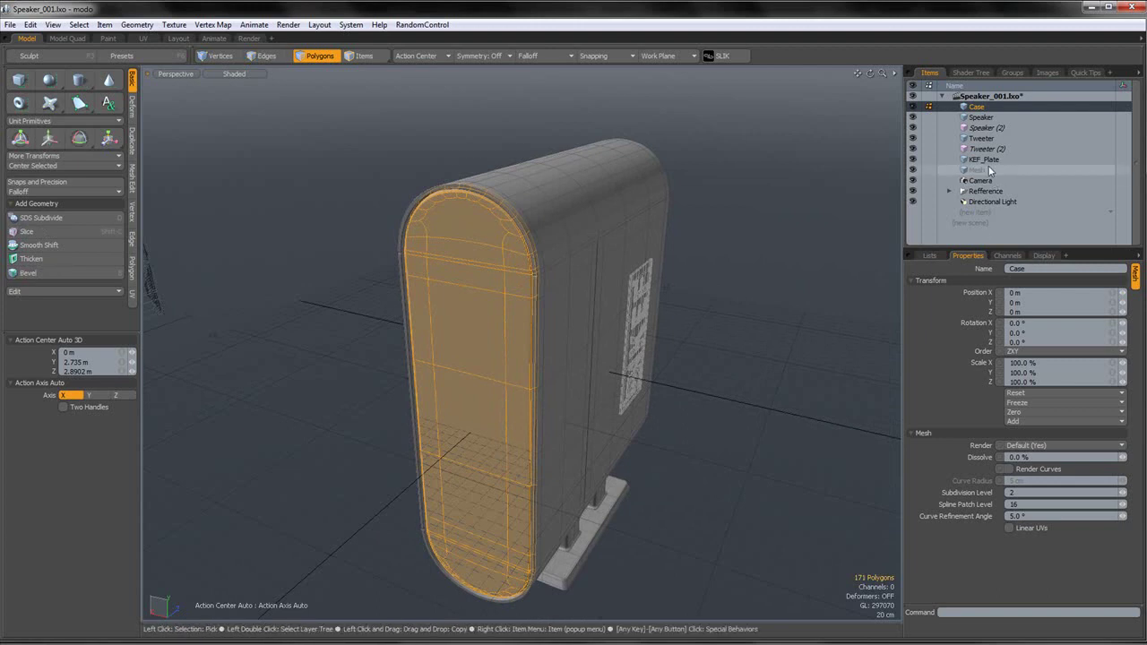
pyautogui.click(977, 170)
pyautogui.doubleClick(510, 302)
# - Rotate the copied panel 180° about the Y axis
pyautogui.press('e')
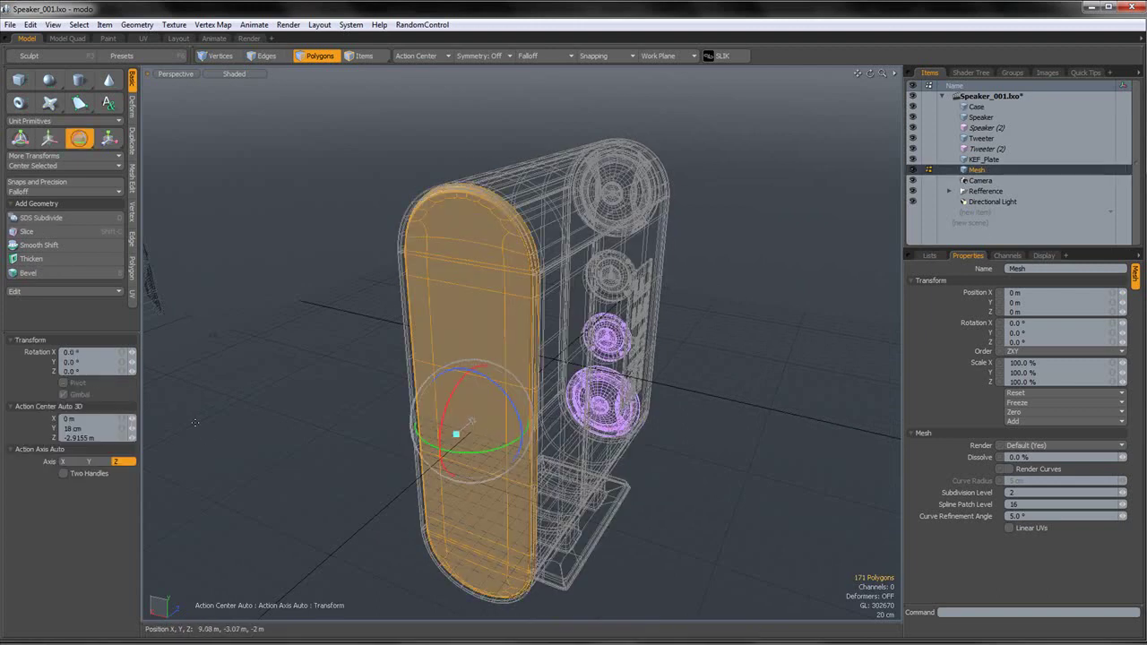
pyautogui.write('180')
pyautogui.press('Return')
pyautogui.press('space')
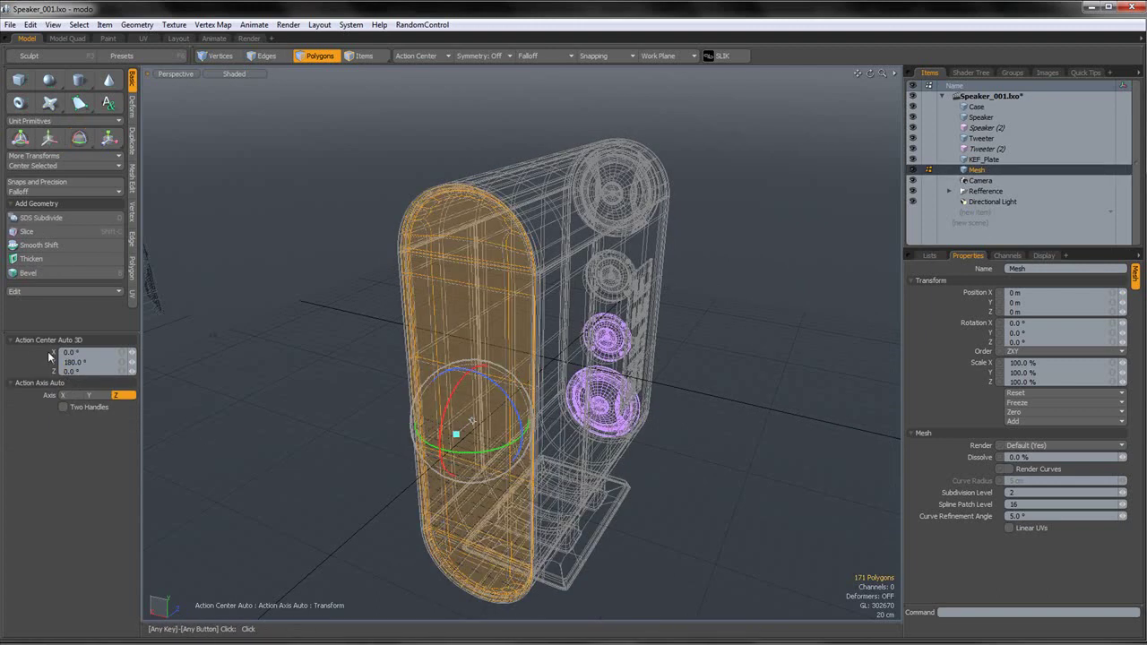
# - Move the rotated panel along Z to the front of the speaker case
pyautogui.keyDown('alt'); pyautogui.moveTo(555, 359); pyautogui.dragTo(421, 345); pyautogui.keyUp('alt')
pyautogui.press('w')
pyautogui.moveTo(543, 386); pyautogui.dragTo(569, 393)
pyautogui.press('space')
pyautogui.click(656, 309)
# - Select the whole front panel copy and turn off its subdivision smoothing
pyautogui.keyDown('alt'); pyautogui.moveTo(673, 287); pyautogui.dragTo(400, 243); pyautogui.keyUp('alt')
pyautogui.doubleClick(591, 228)
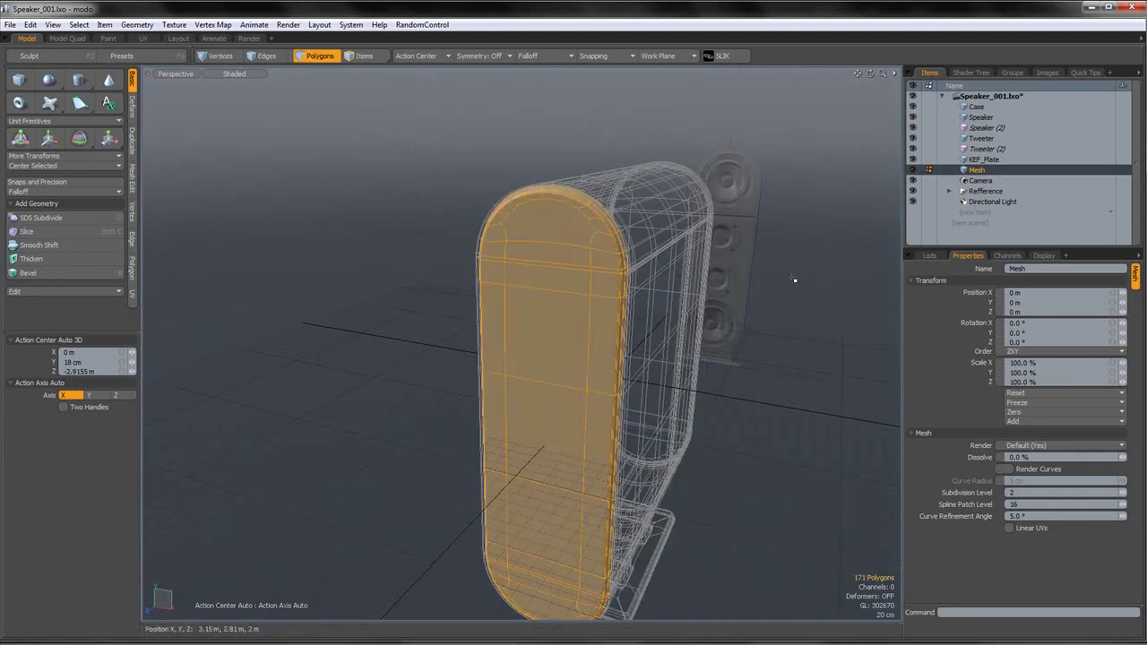
pyautogui.click(788, 250)
pyautogui.scroll(4, 576, 205)
pyautogui.click(609, 246)
pyautogui.doubleClick(609, 247)
pyautogui.press('Tab')
pyautogui.click(808, 225)
pyautogui.keyDown('alt'); pyautogui.moveTo(809, 225); pyautogui.dragTo(708, 220); pyautogui.keyUp('alt')
# - Select the edge loop running around the front panel's rim and remove it
pyautogui.press('2')
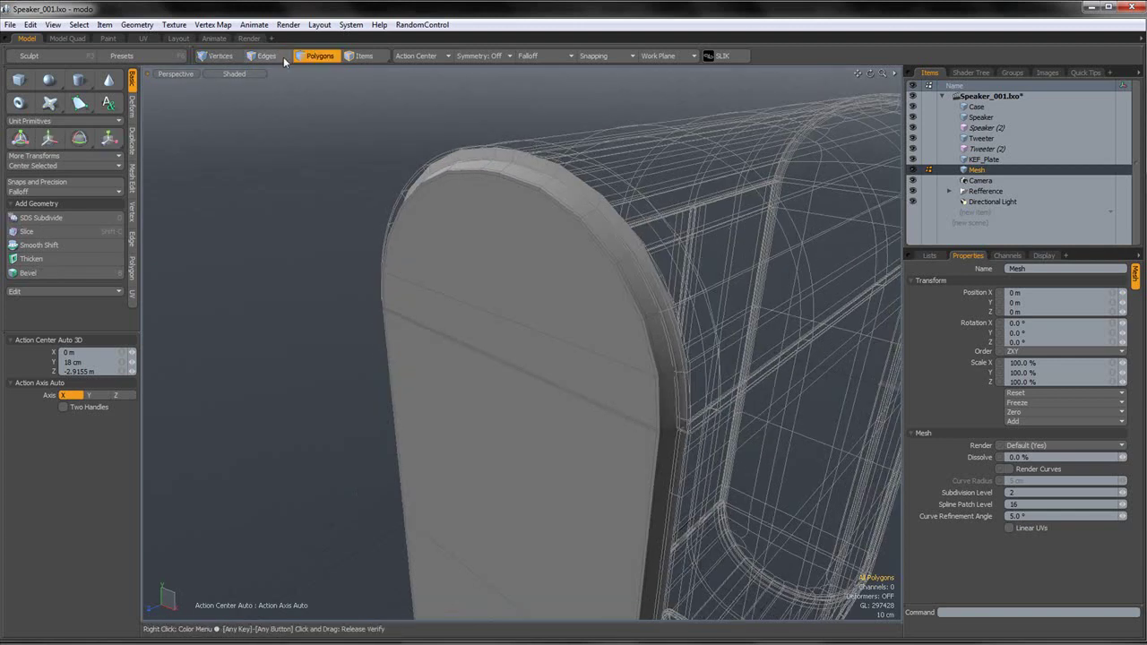
pyautogui.scroll(3, 601, 215)
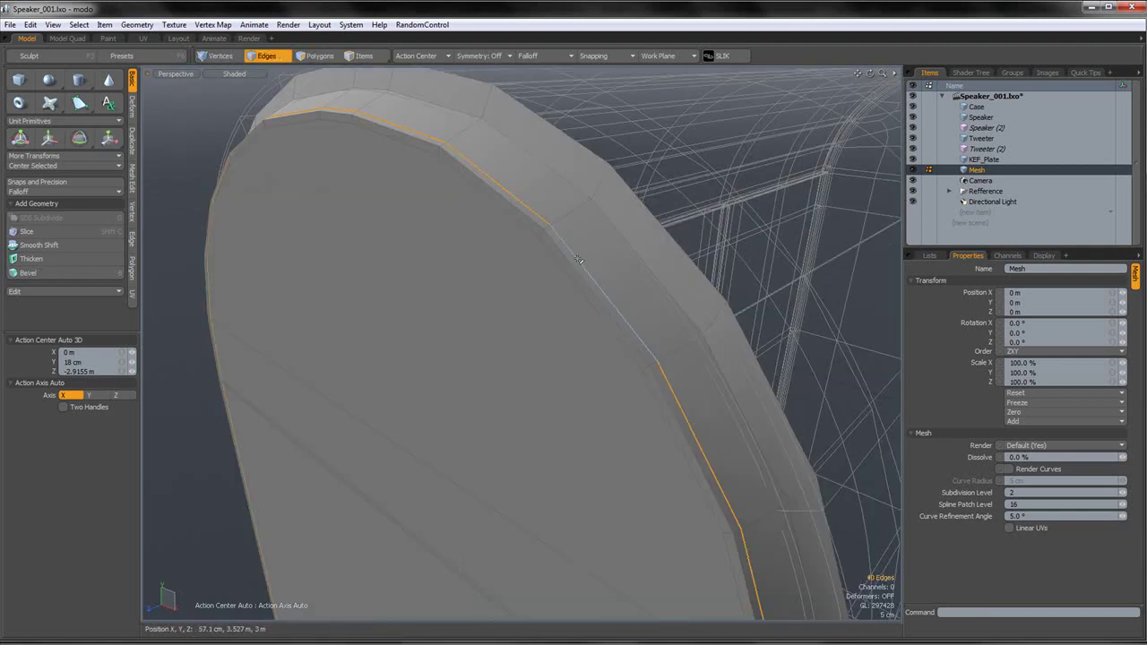
pyautogui.scroll(-5, 580, 260)
pyautogui.keyDown('alt'); pyautogui.moveTo(581, 260); pyautogui.dragTo(507, 241); pyautogui.keyUp('alt')
pyautogui.scroll(-5, 507, 241)
pyautogui.keyDown('alt'); pyautogui.keyDown('shift'); pyautogui.moveTo(491, 349); pyautogui.dragTo(517, 243); pyautogui.keyUp('shift'); pyautogui.keyUp('alt')
pyautogui.scroll(-5, 517, 241)
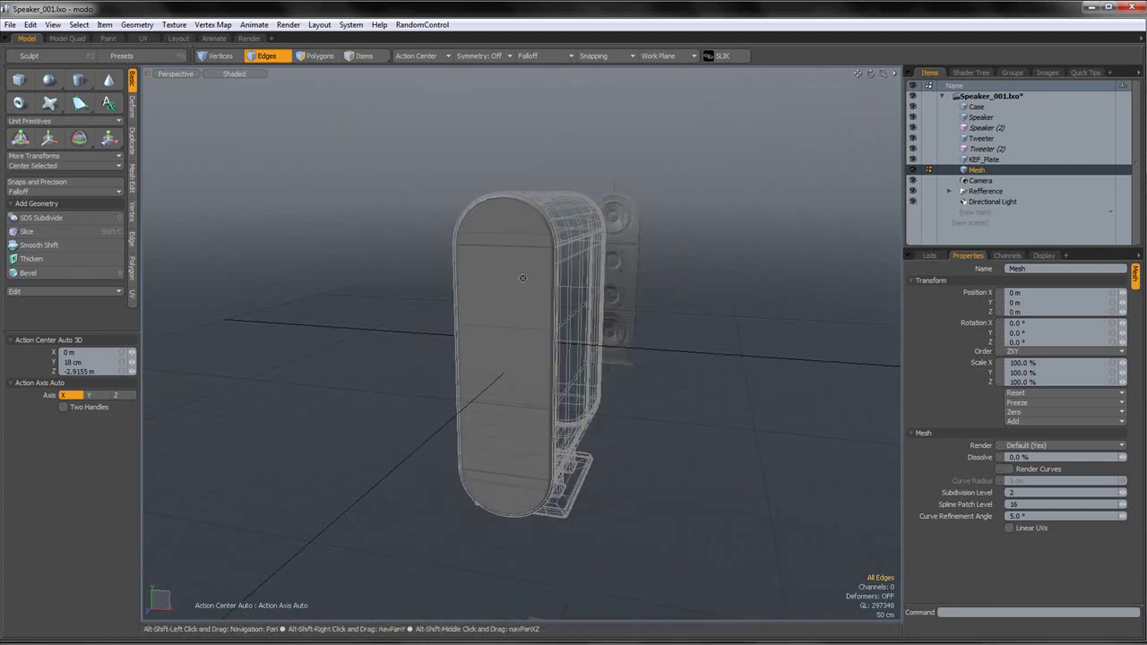
# - Select the whole front panel and turn its subdivision smoothing back on
pyautogui.click(315, 55)
pyautogui.click(490, 220)
pyautogui.doubleClick(491, 220)
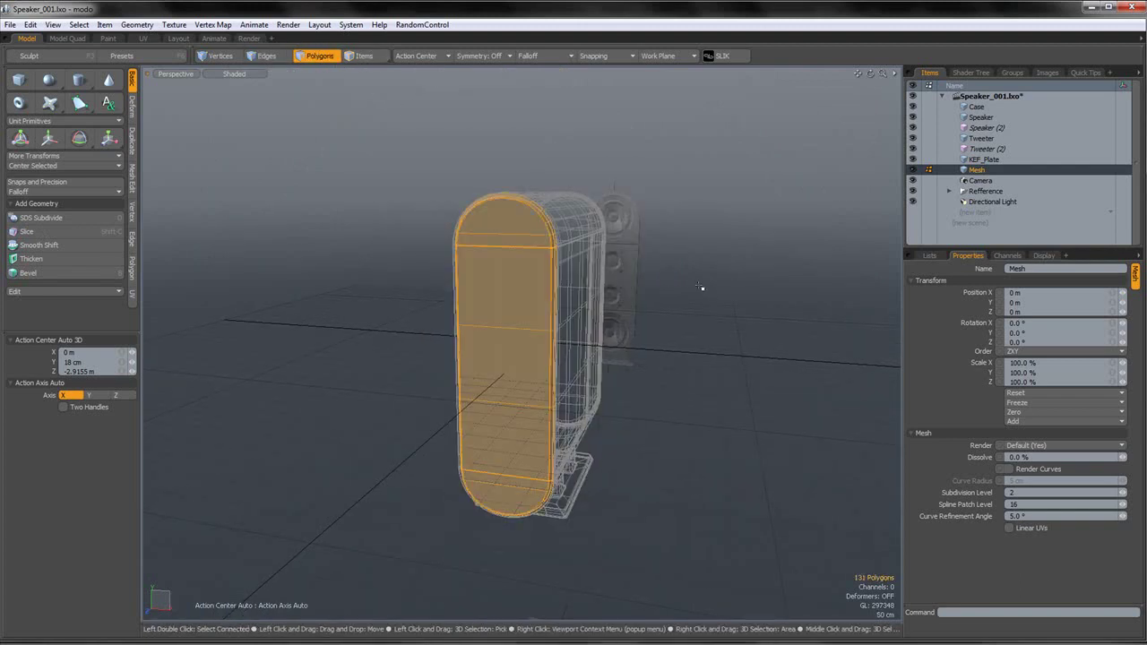
pyautogui.scroll(4, 543, 295)
pyautogui.keyDown('alt'); pyautogui.moveTo(543, 296); pyautogui.dragTo(570, 360); pyautogui.keyUp('alt')
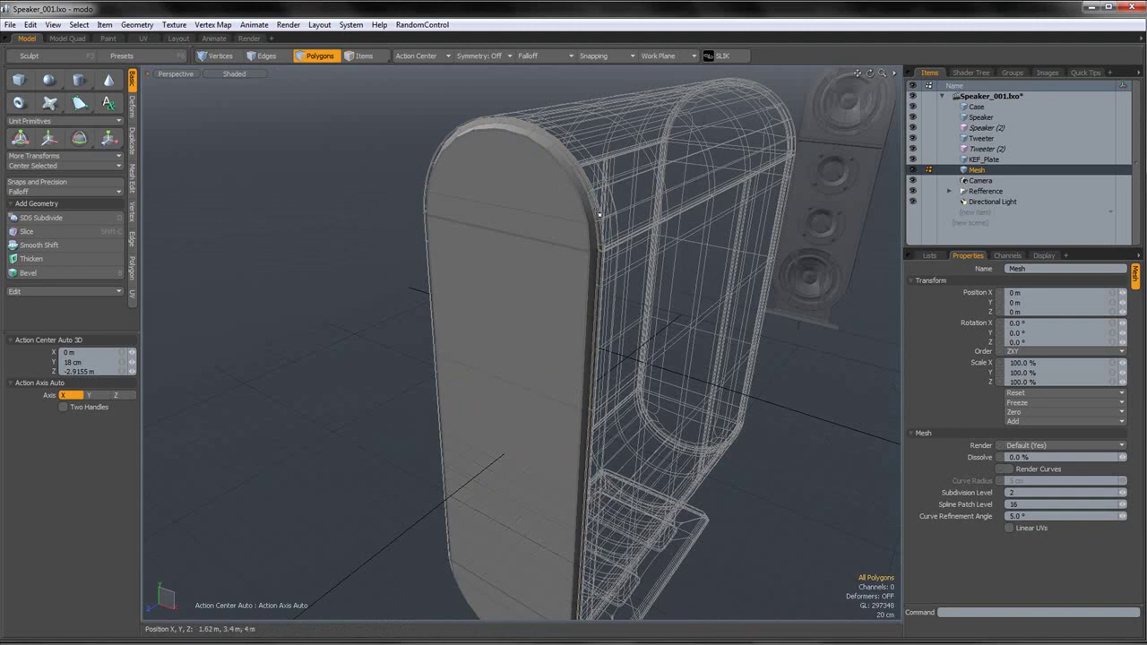
pyautogui.doubleClick(599, 215)
pyautogui.press('Tab')
pyautogui.click(622, 206)
pyautogui.keyDown('alt'); pyautogui.moveTo(622, 206); pyautogui.dragTo(547, 192); pyautogui.keyUp('alt')
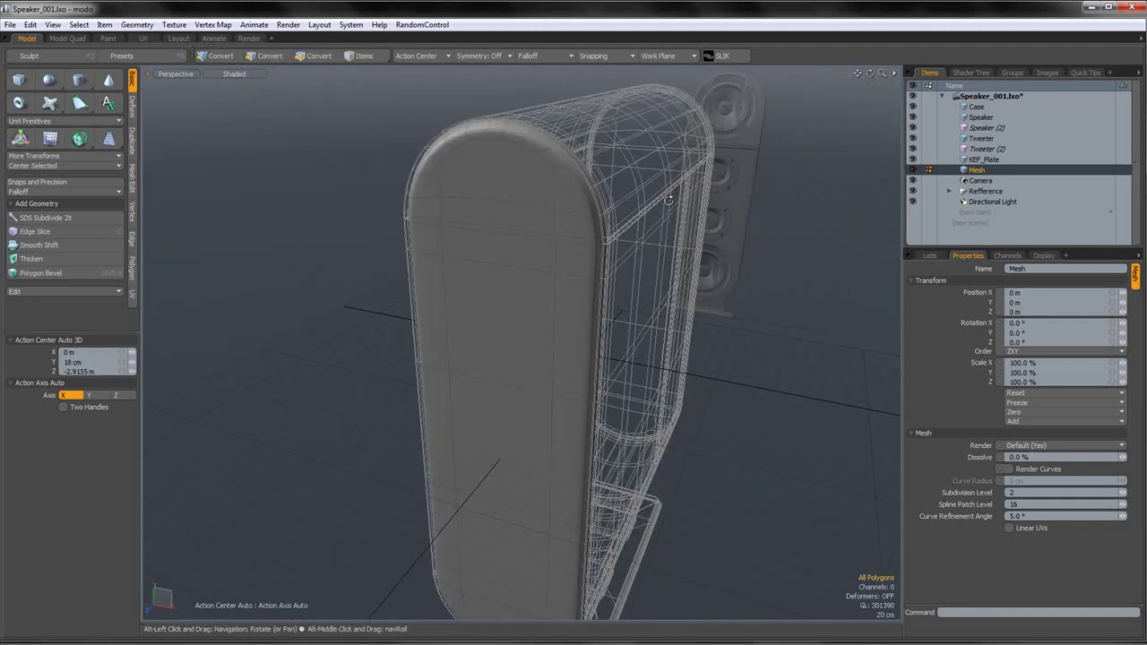
# - Switch to the Render layout, frame the speaker in the camera view and select all polygons of the front panel
pyautogui.click(249, 39)
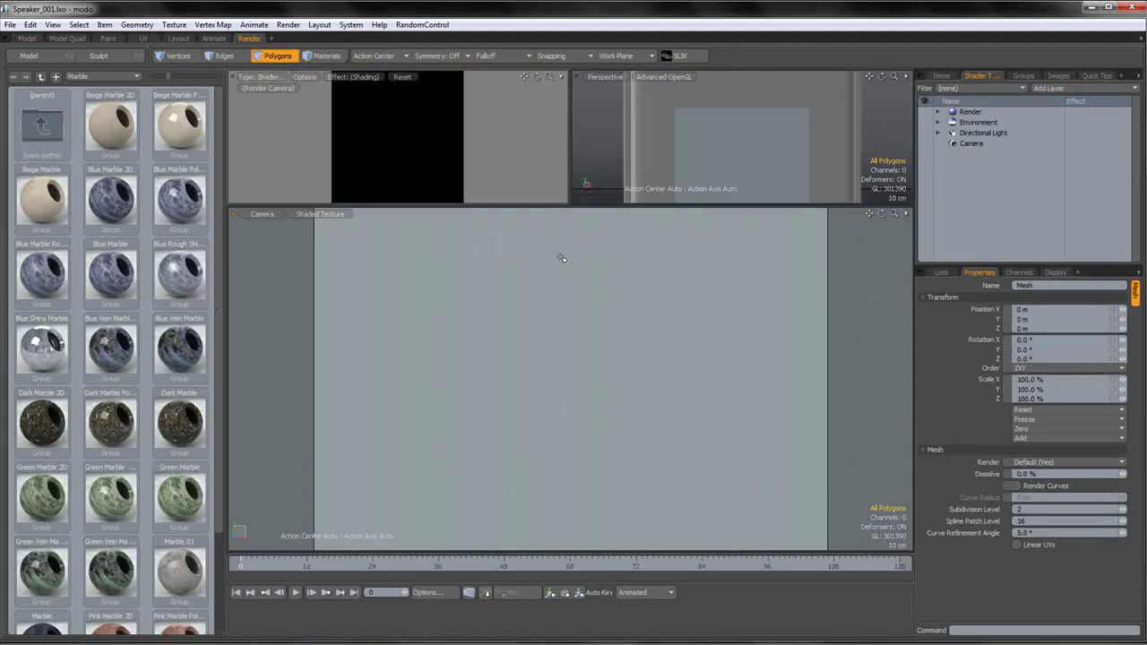
pyautogui.press('a')
pyautogui.keyDown('alt'); pyautogui.moveTo(496, 309); pyautogui.dragTo(434, 318); pyautogui.keyUp('alt')
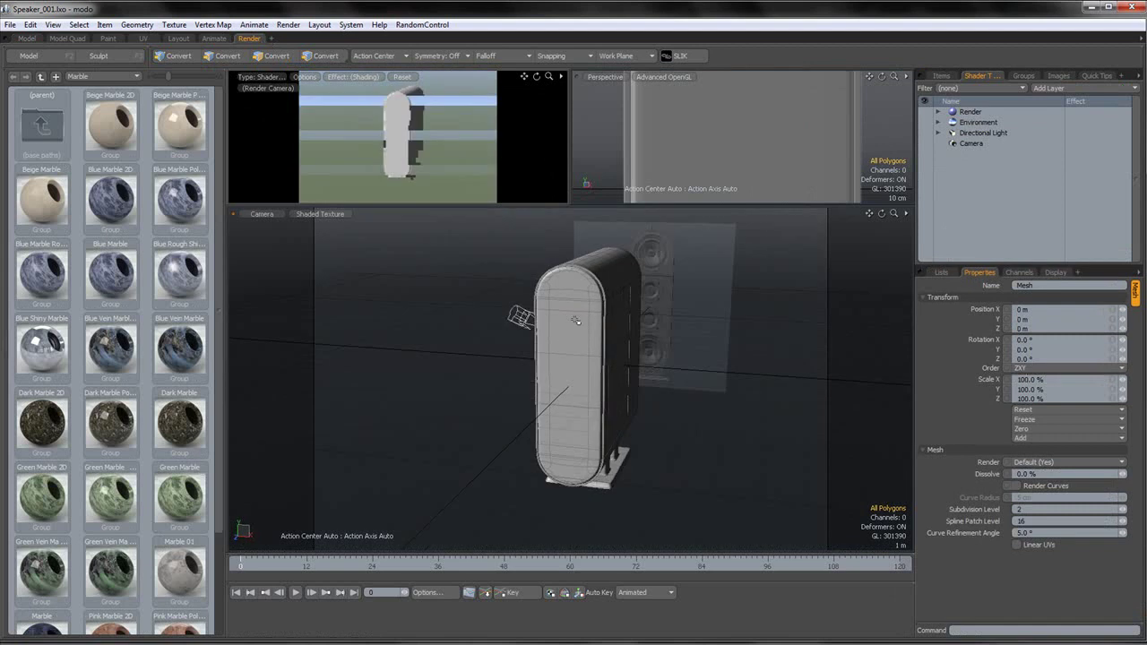
pyautogui.scroll(2, 579, 310)
pyautogui.doubleClick(582, 311)
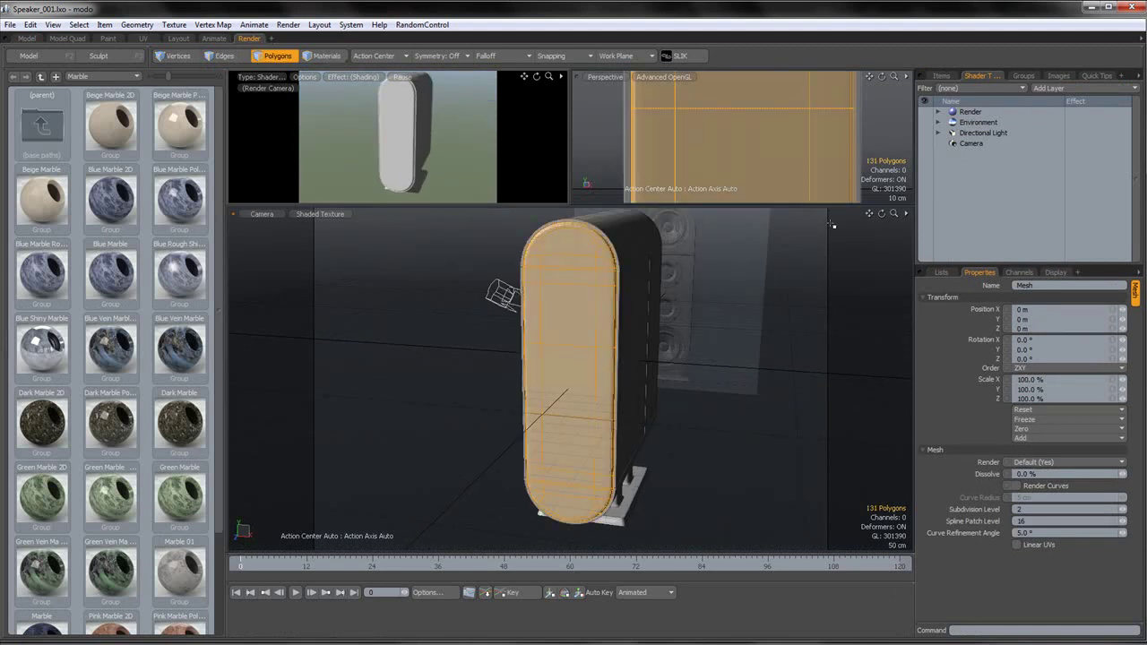
# - Hide the case, the speaker and tweeter items and KEF_Plate, leaving the front panel mesh shown
pyautogui.click(941, 76)
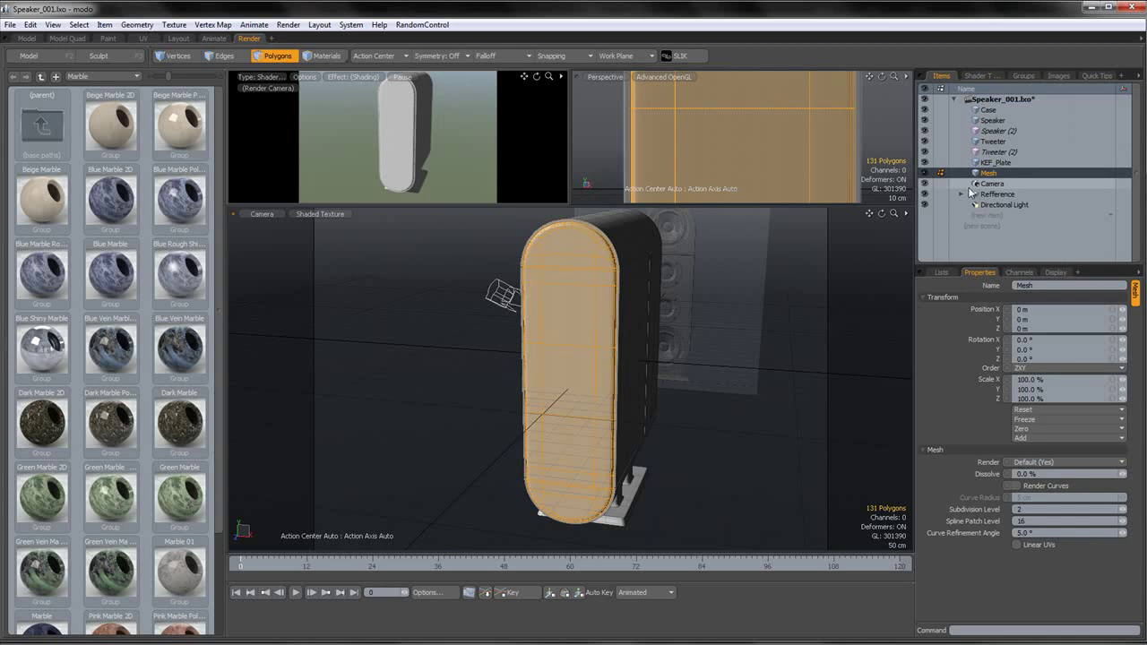
pyautogui.click(925, 151)
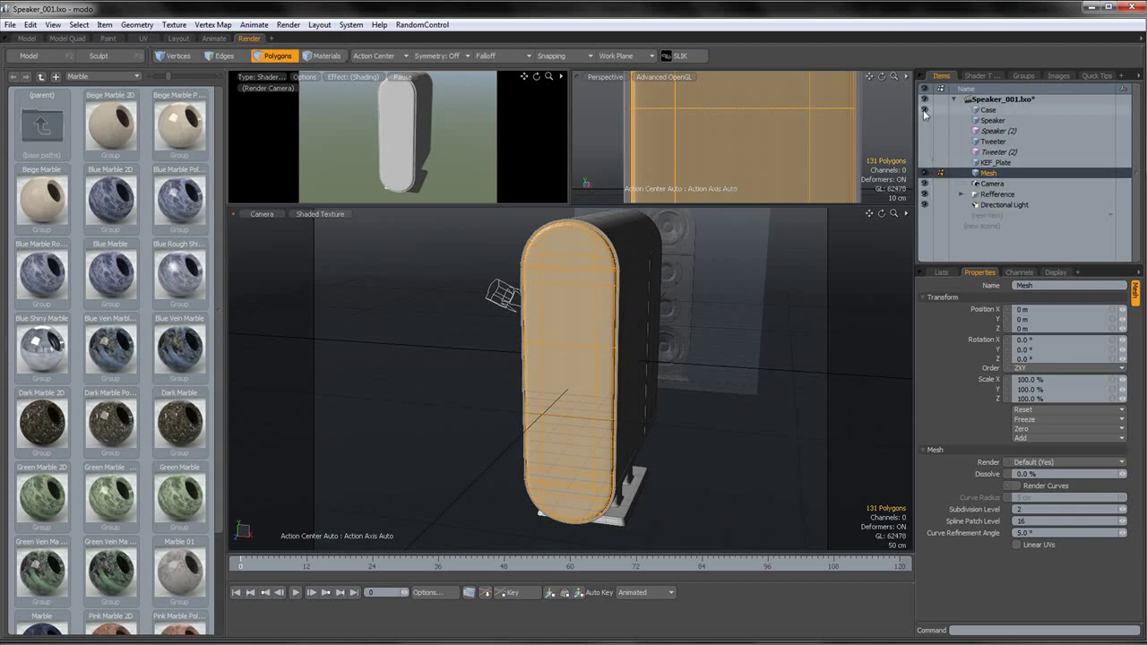
pyautogui.click(924, 109)
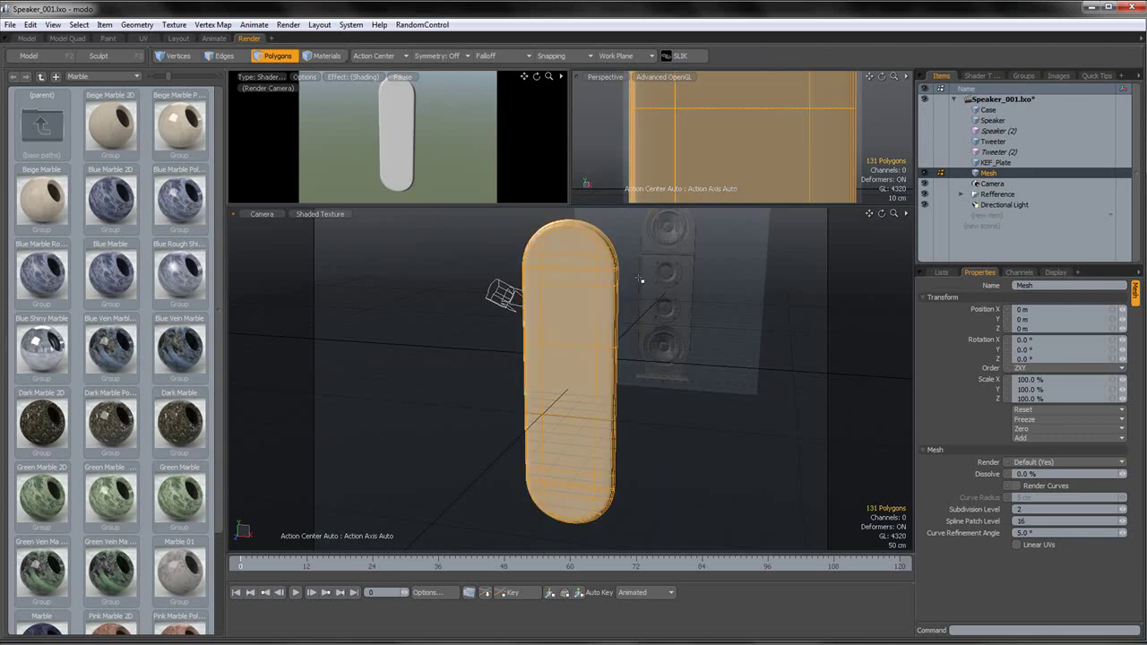
# - Save the scene and assign a new material named Net to the selected front panel polygons
pyautogui.hotkey('ctrl', 's')
pyautogui.click(952, 256)
pyautogui.click(717, 310)
pyautogui.click(572, 342)
pyautogui.press('m')
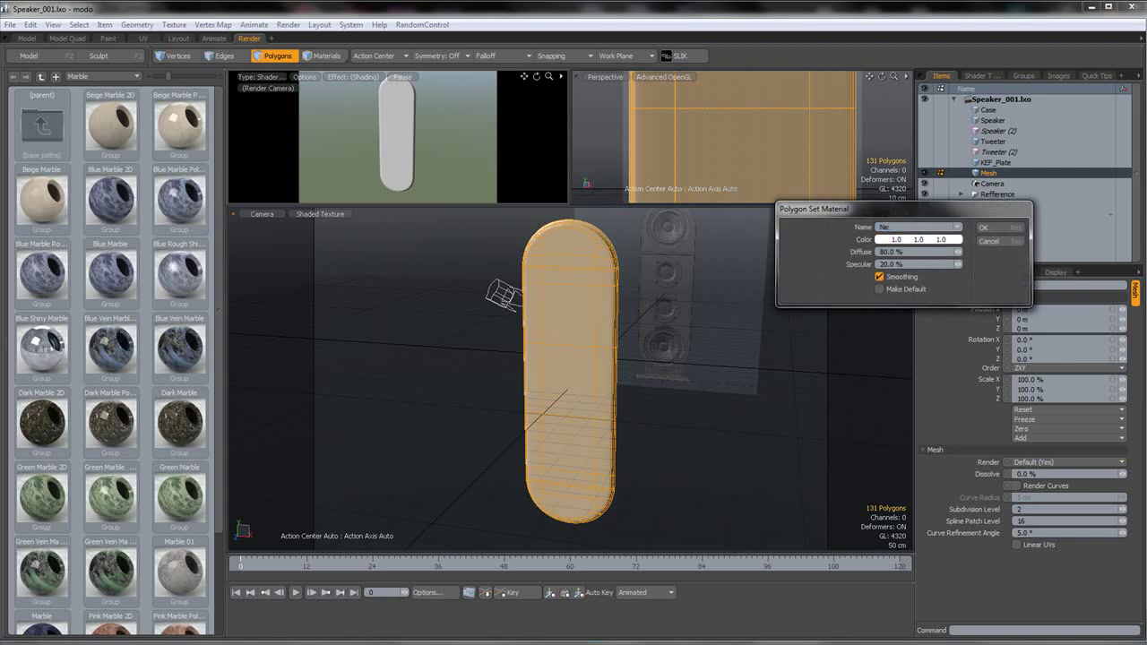
pyautogui.write('N')
pyautogui.press('Return')
pyautogui.click(686, 320)
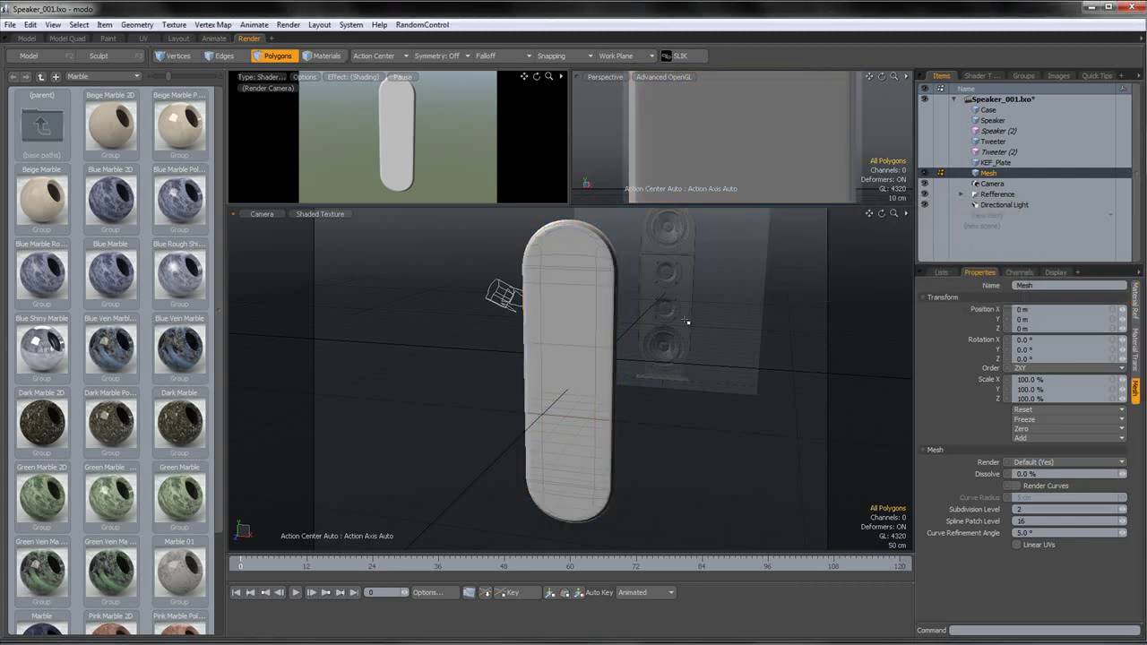
# - Add a Grid texture layer above the base material inside the Net material group
pyautogui.click(980, 76)
pyautogui.click(938, 112)
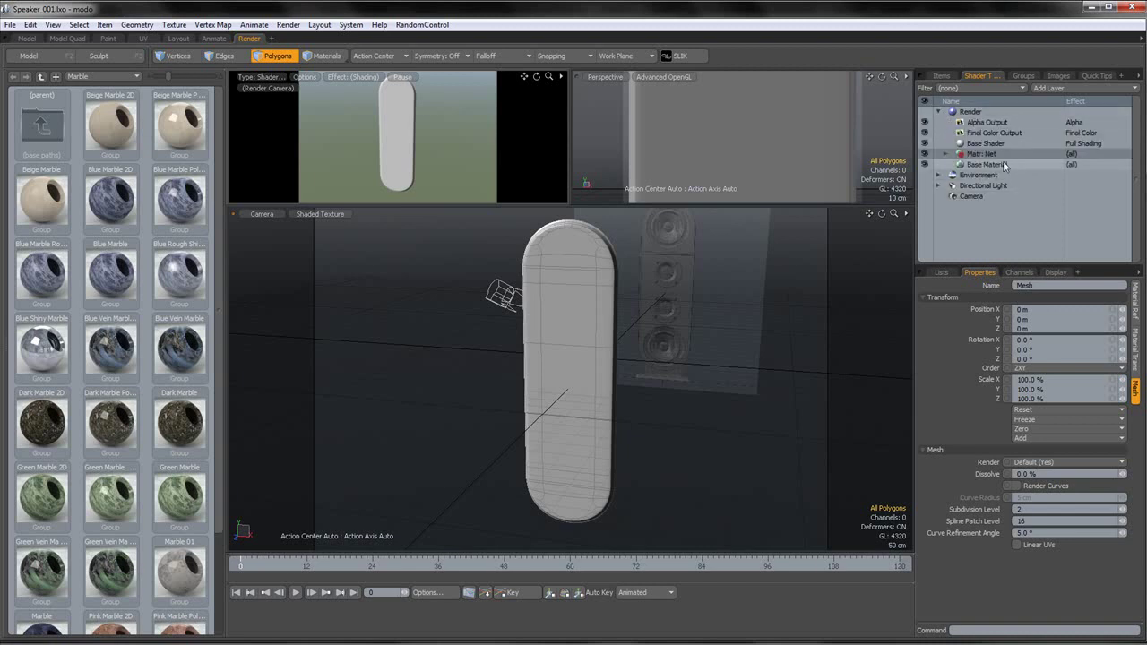
pyautogui.click(946, 154)
pyautogui.click(982, 164)
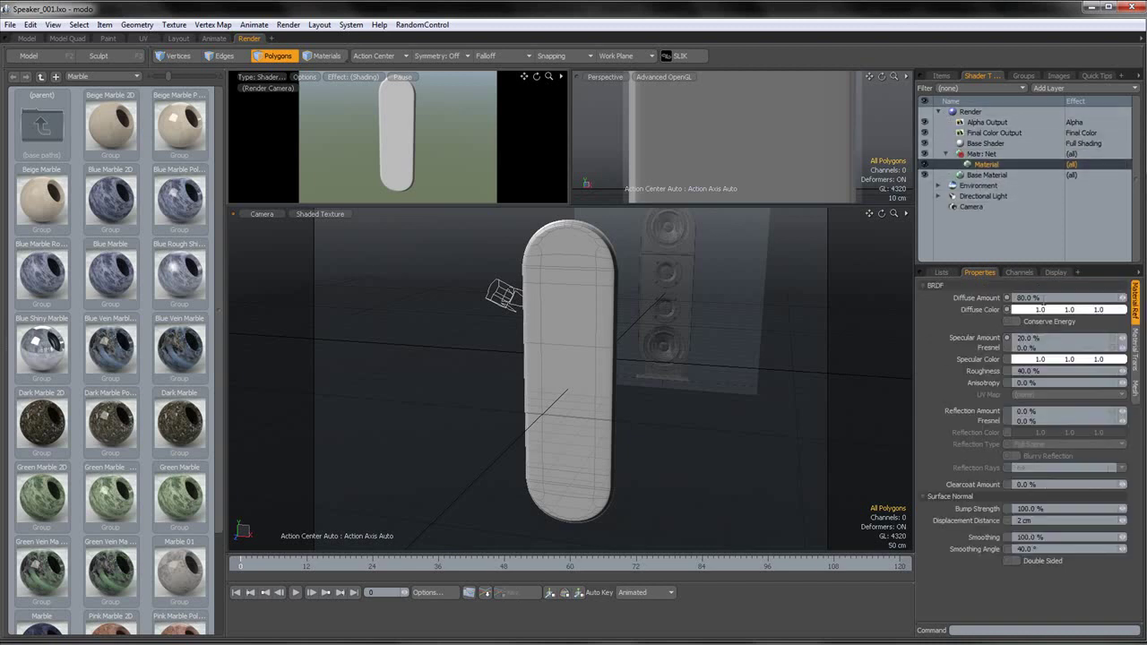
pyautogui.click(1062, 87)
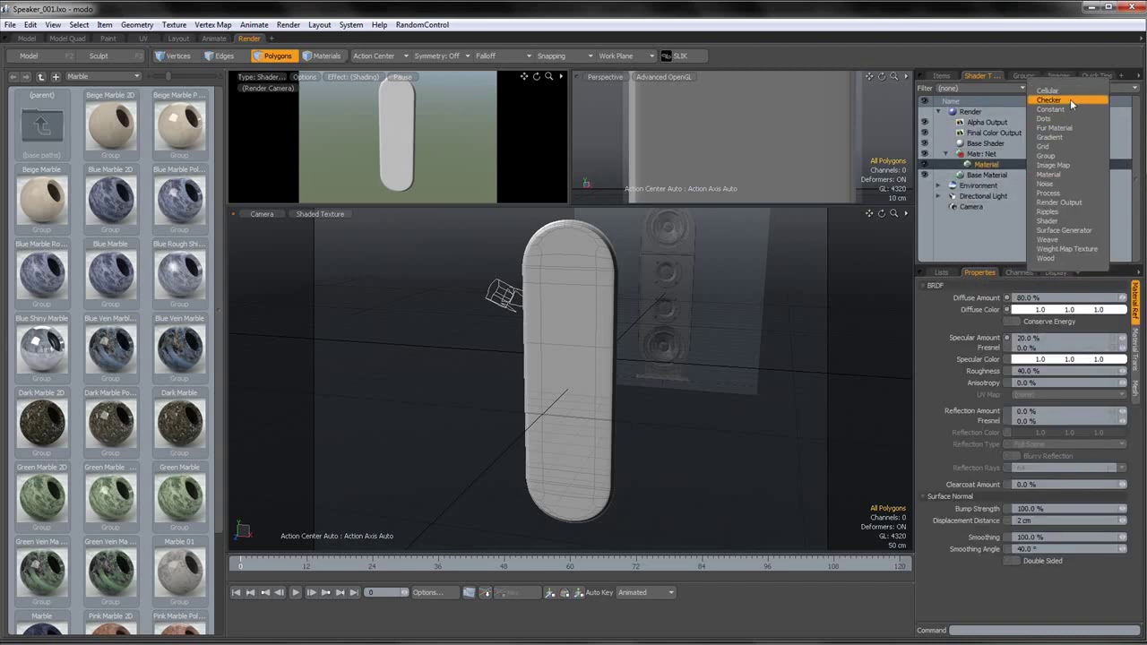
pyautogui.click(1046, 146)
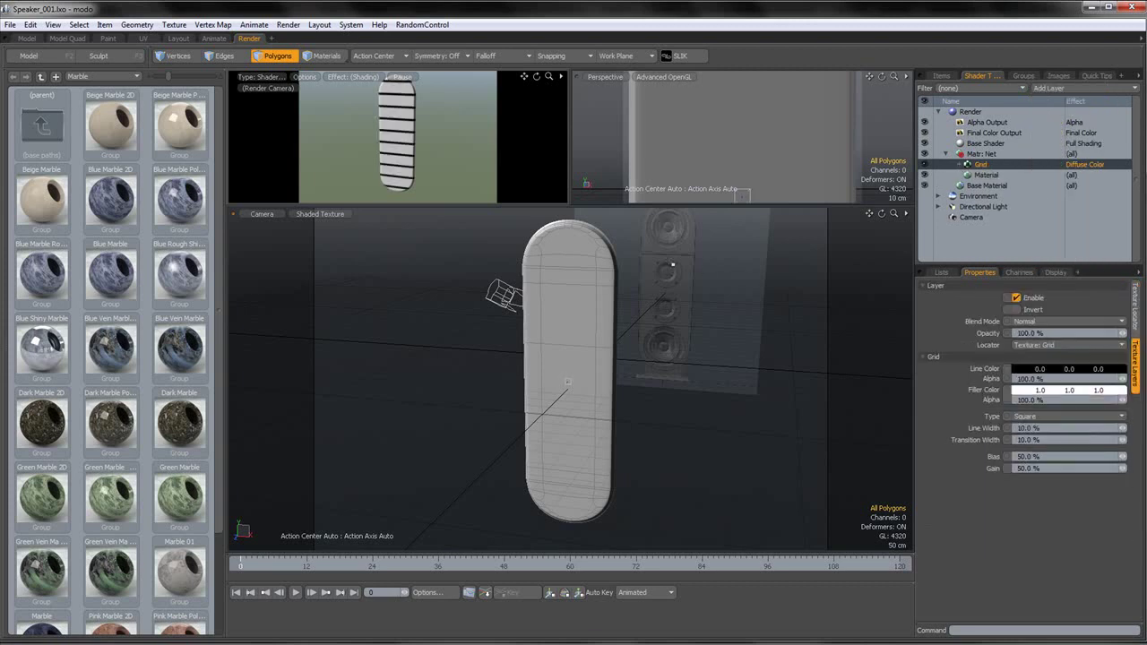
# - Try a grid texture size of 10 cm and then 10 mm on all three axes and examine the preview
pyautogui.click(1134, 327)
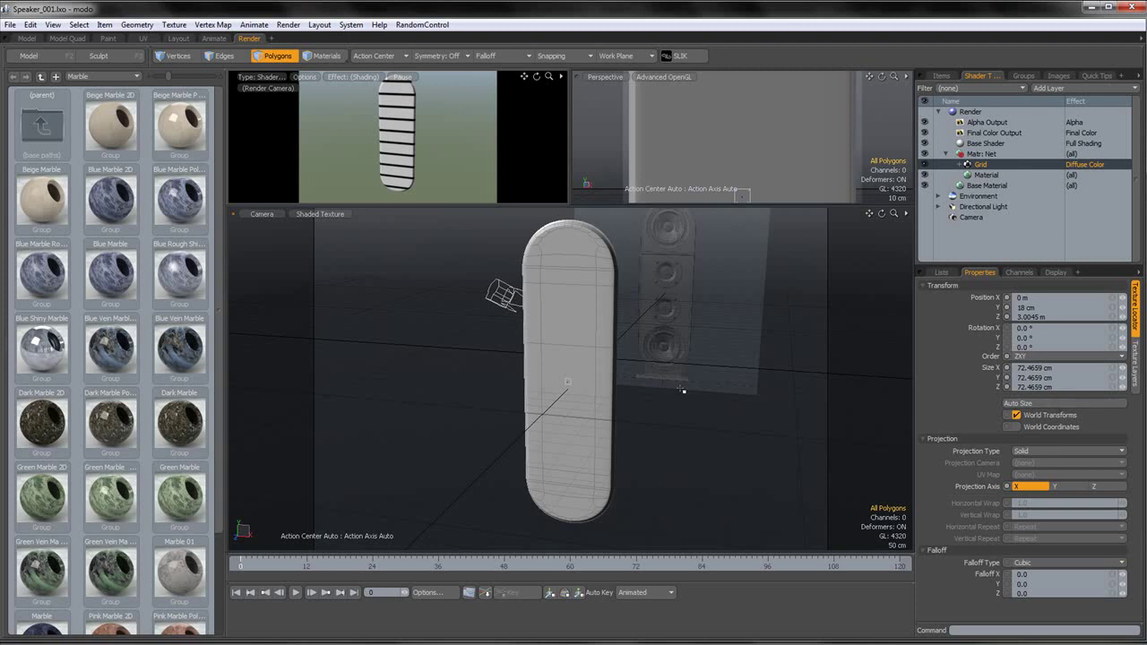
pyautogui.scroll(1, 585, 353)
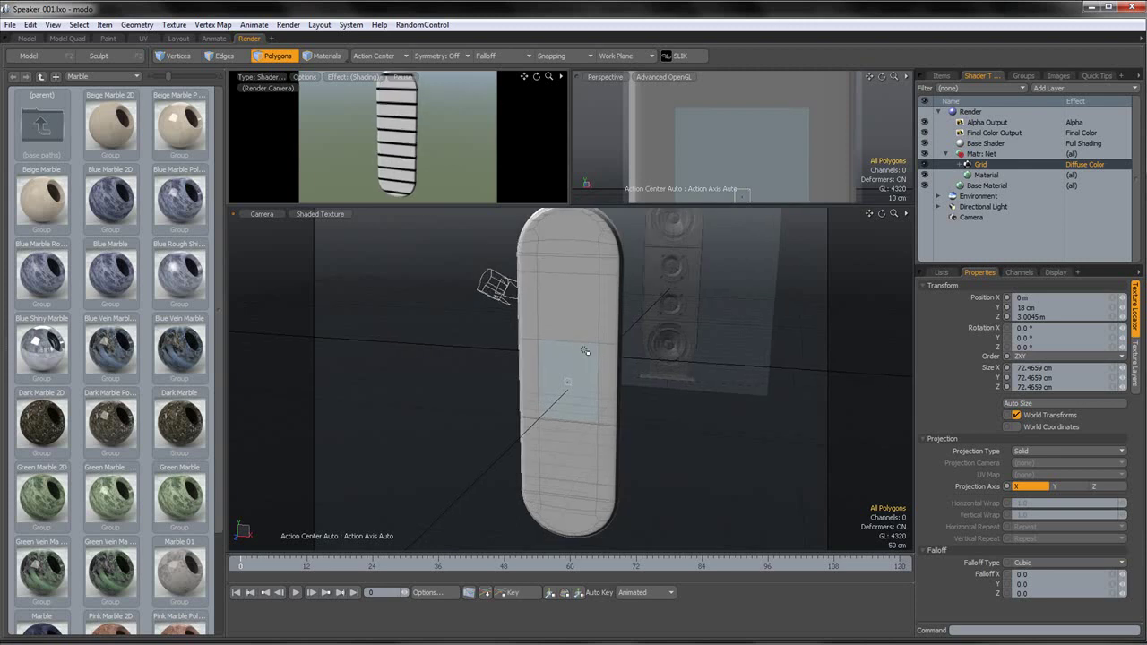
pyautogui.scroll(-1, 587, 351)
pyautogui.keyDown('alt'); pyautogui.moveTo(599, 346); pyautogui.dragTo(599, 349); pyautogui.keyUp('alt')
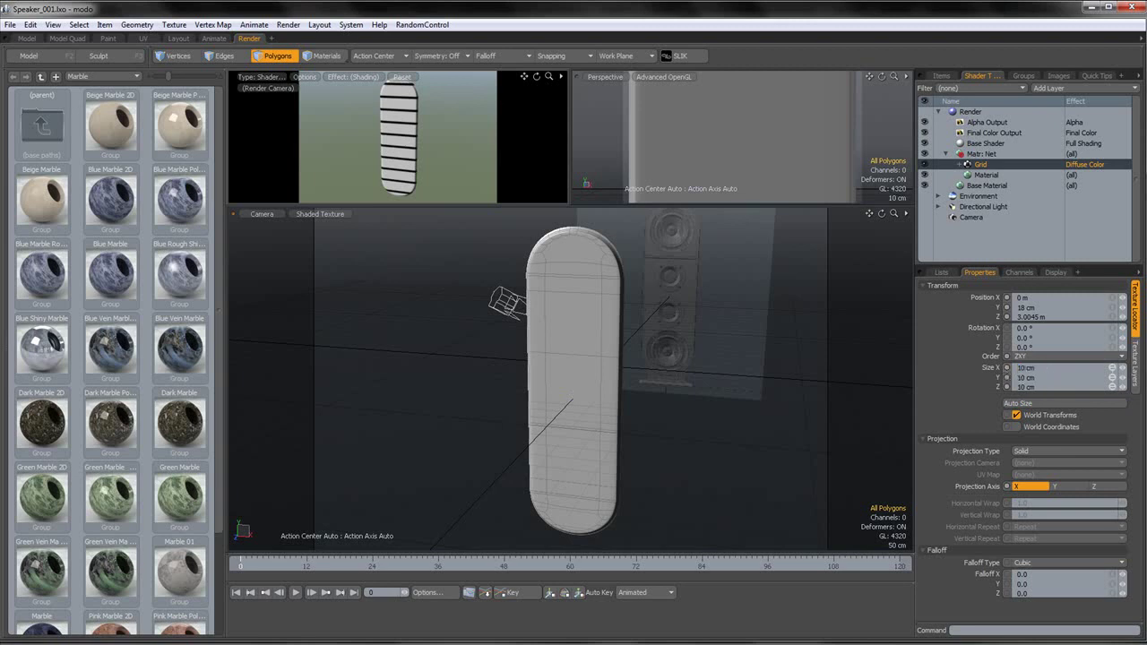
pyautogui.hotkey('ctrl', 'Return')
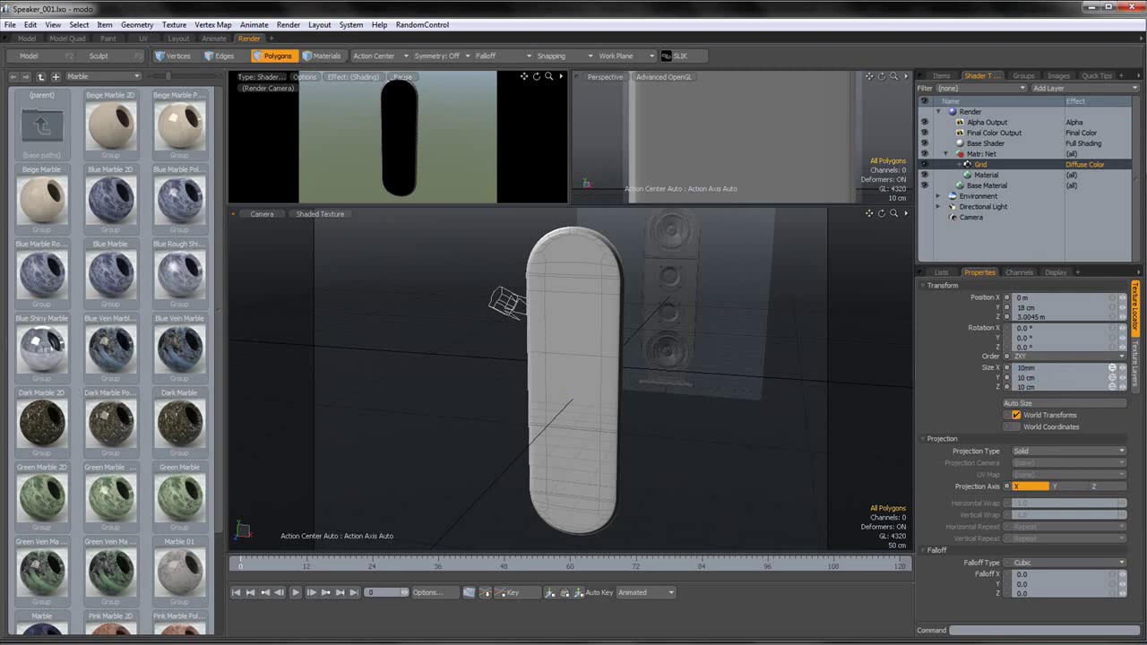
pyautogui.scroll(5, 597, 255)
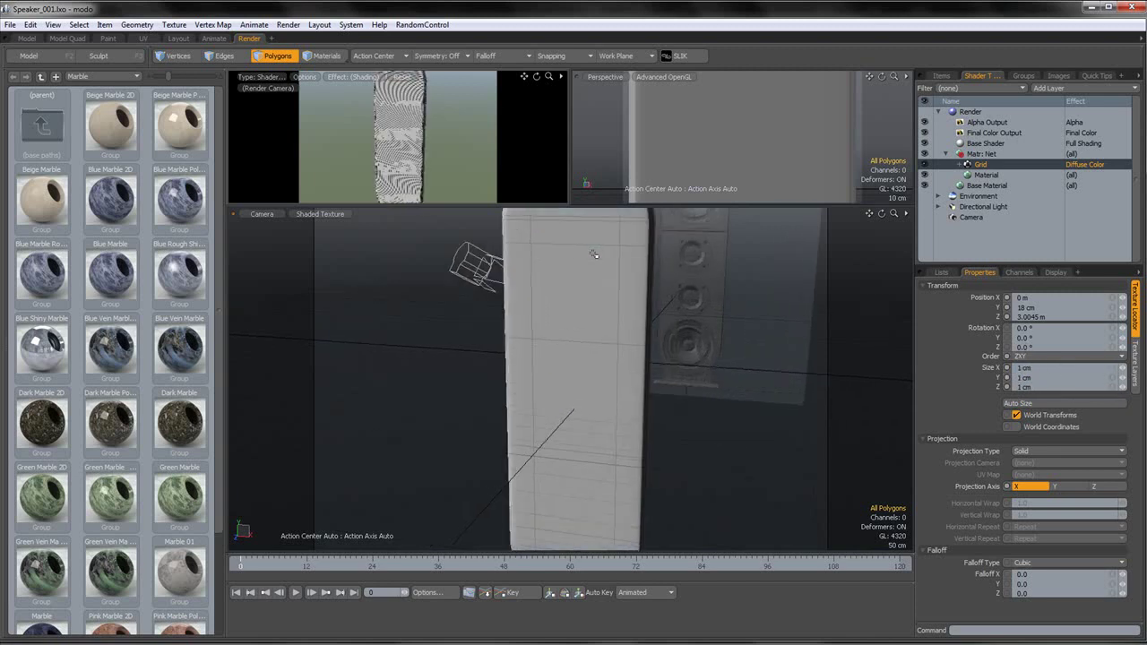
pyautogui.scroll(5, 598, 255)
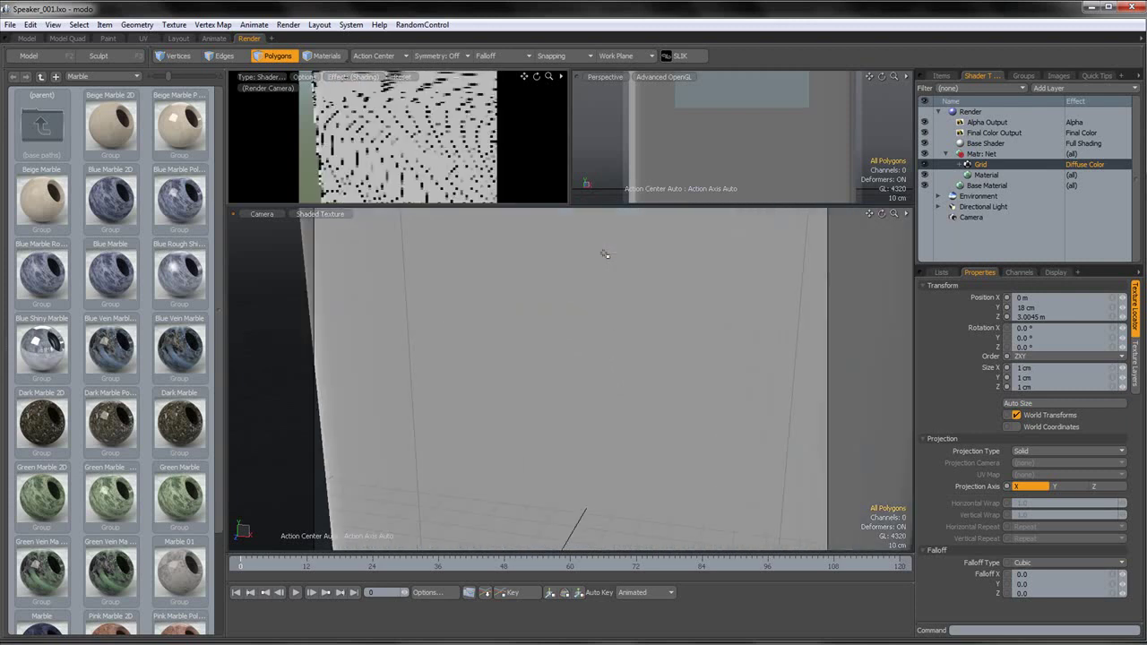
pyautogui.scroll(3, 605, 254)
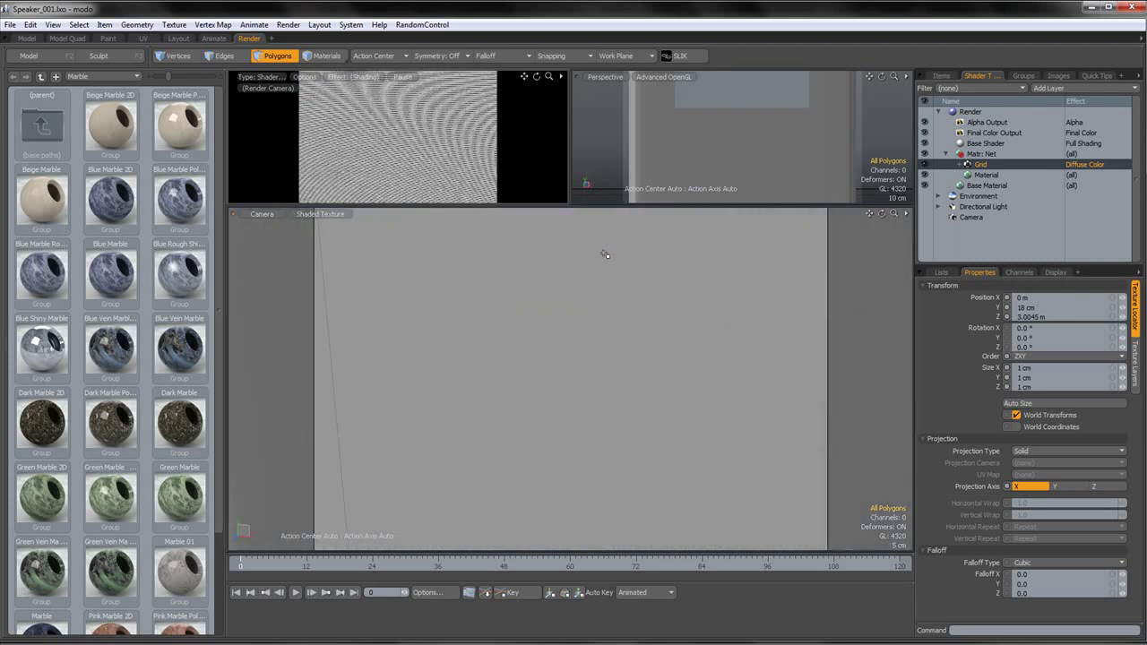
# - Set the grid texture's size to 5 cm on all three axes
pyautogui.click(1039, 368)
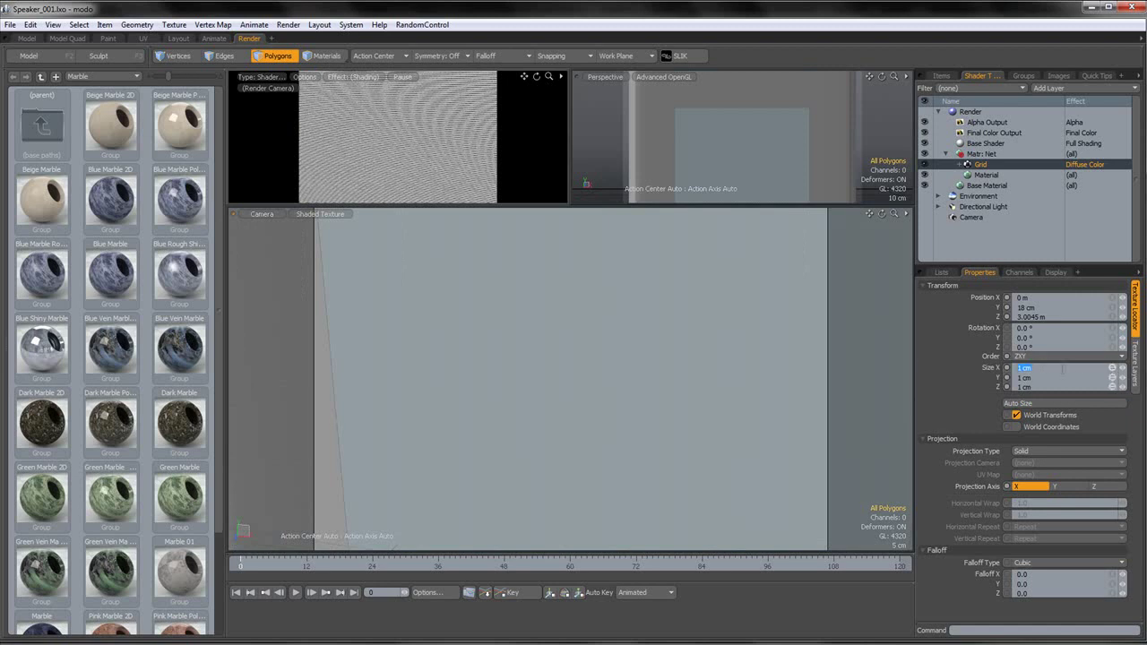
pyautogui.write('5')
pyautogui.press('Return')
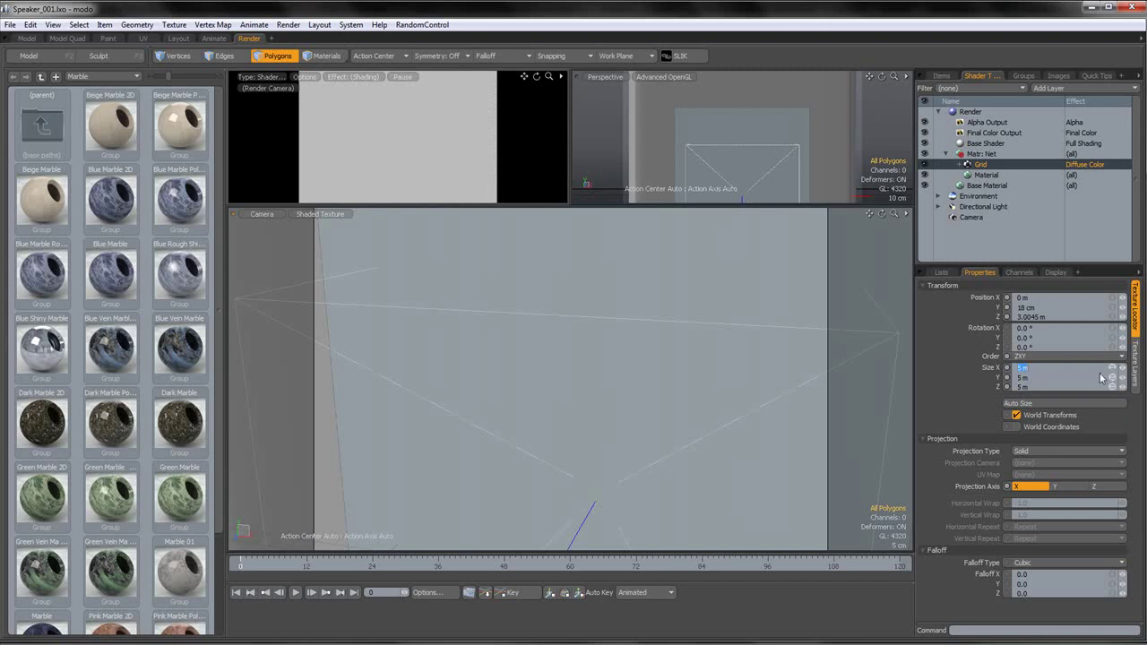
pyautogui.write('m')
pyautogui.press('Return')
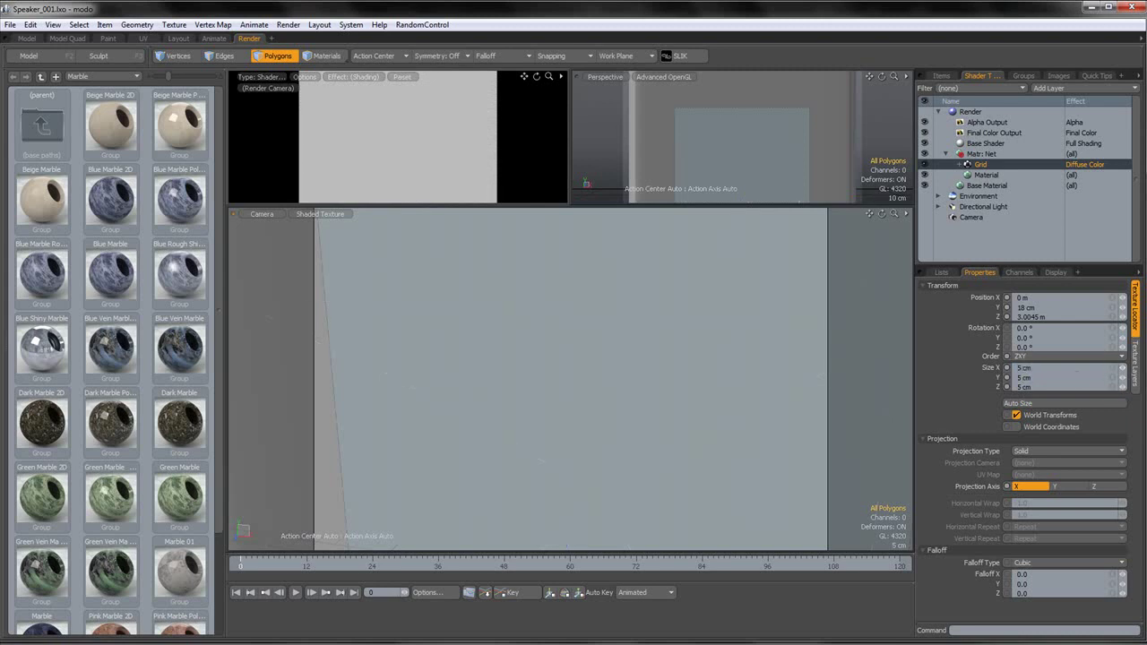
# - Set the grid texture's size to 6 cm on all three axes
pyautogui.scroll(-2, 758, 347)
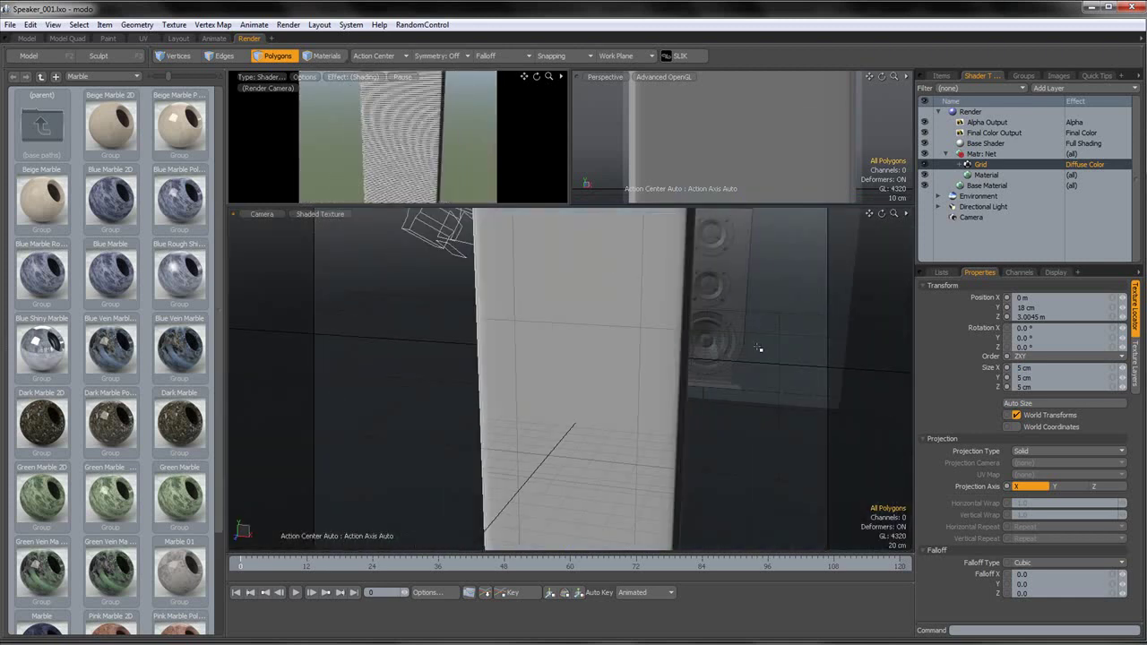
pyautogui.scroll(2, 687, 261)
pyautogui.keyDown('alt'); pyautogui.keyDown('shift'); pyautogui.moveTo(686, 261); pyautogui.dragTo(659, 351); pyautogui.keyUp('shift'); pyautogui.keyUp('alt')
pyautogui.scroll(2, 659, 281)
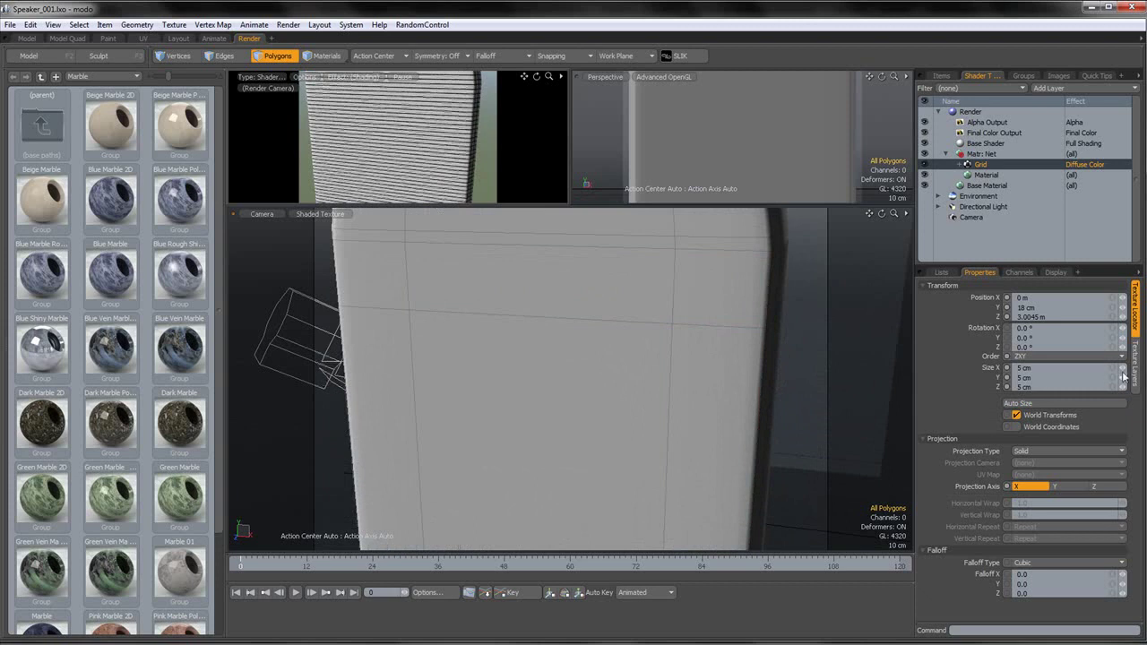
pyautogui.write('6')
pyautogui.press('Return')
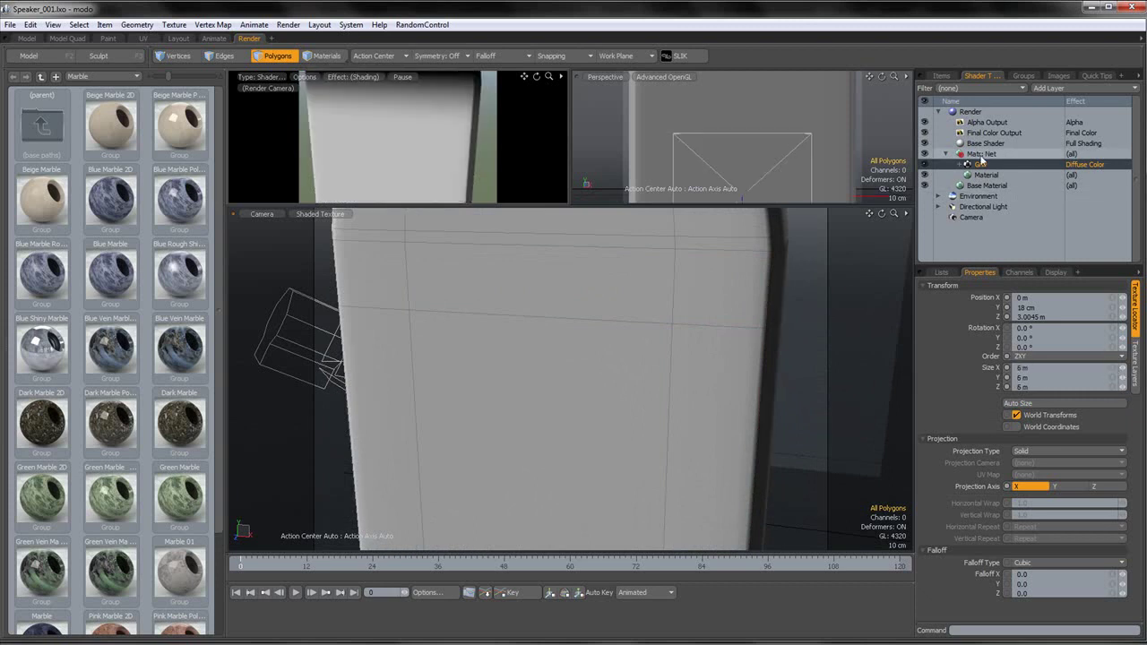
pyautogui.write('6cm')
pyautogui.press('Return')
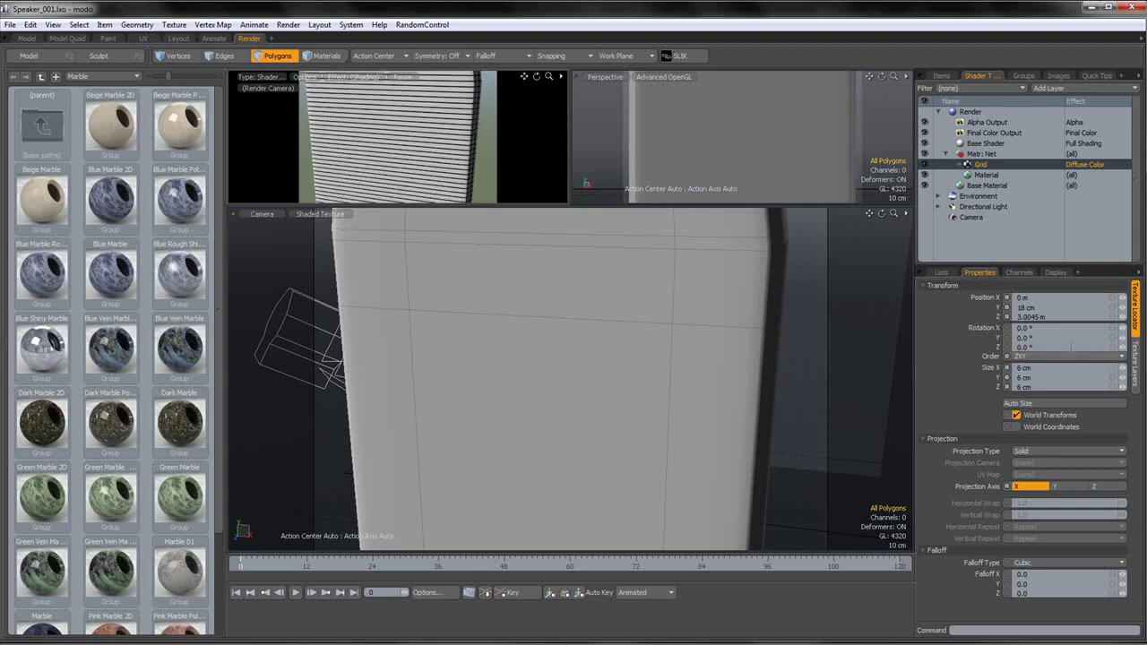
# - Duplicate the Grid layer in the Net material and set the copy's projection axis to Y
pyautogui.rightClick(1020, 165)
pyautogui.click(1013, 186)
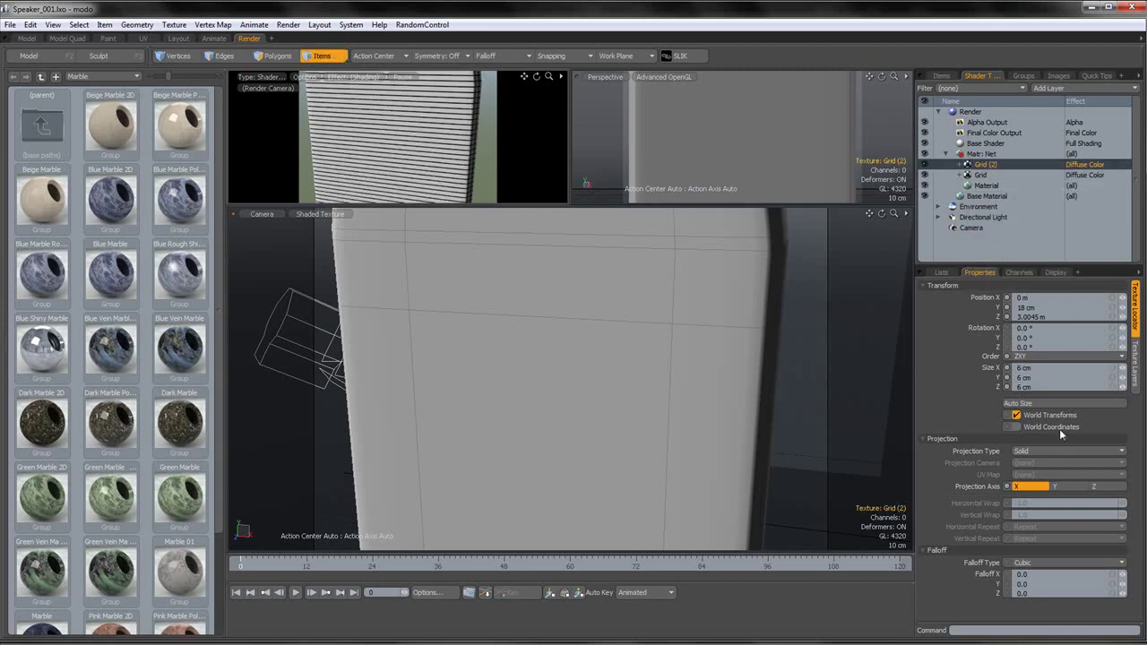
pyautogui.click(1063, 485)
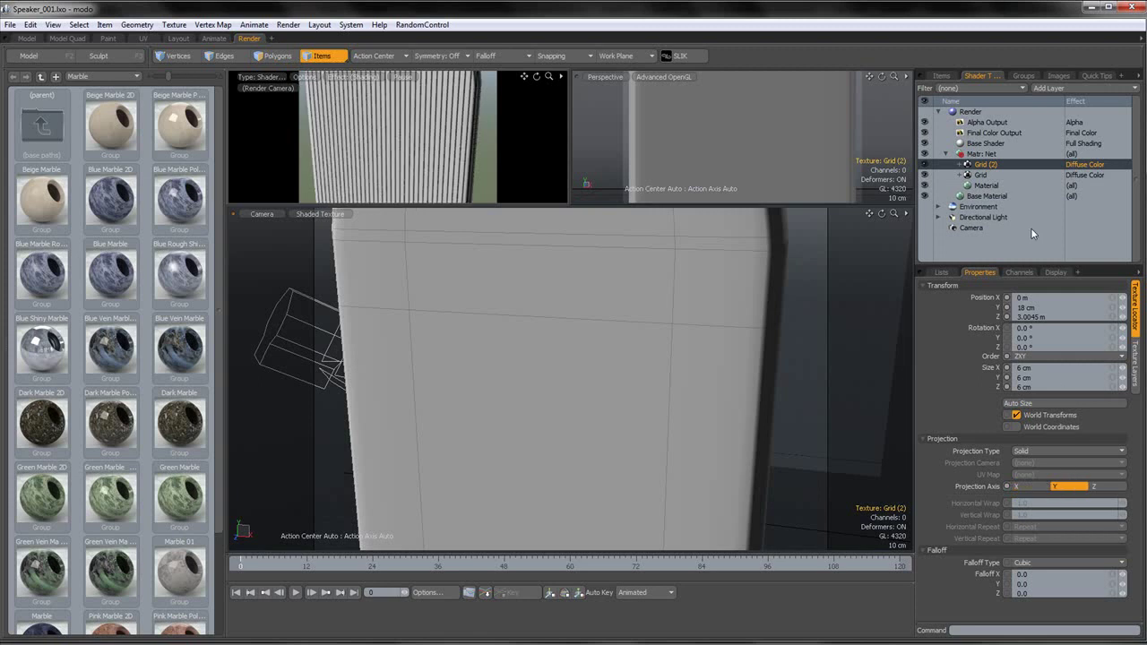
# - Set the duplicated grid layer's blend mode to Add and examine the combined mesh pattern in the preview
pyautogui.click(1133, 359)
pyautogui.click(1043, 321)
pyautogui.click(1043, 333)
pyautogui.scroll(-5, 632, 296)
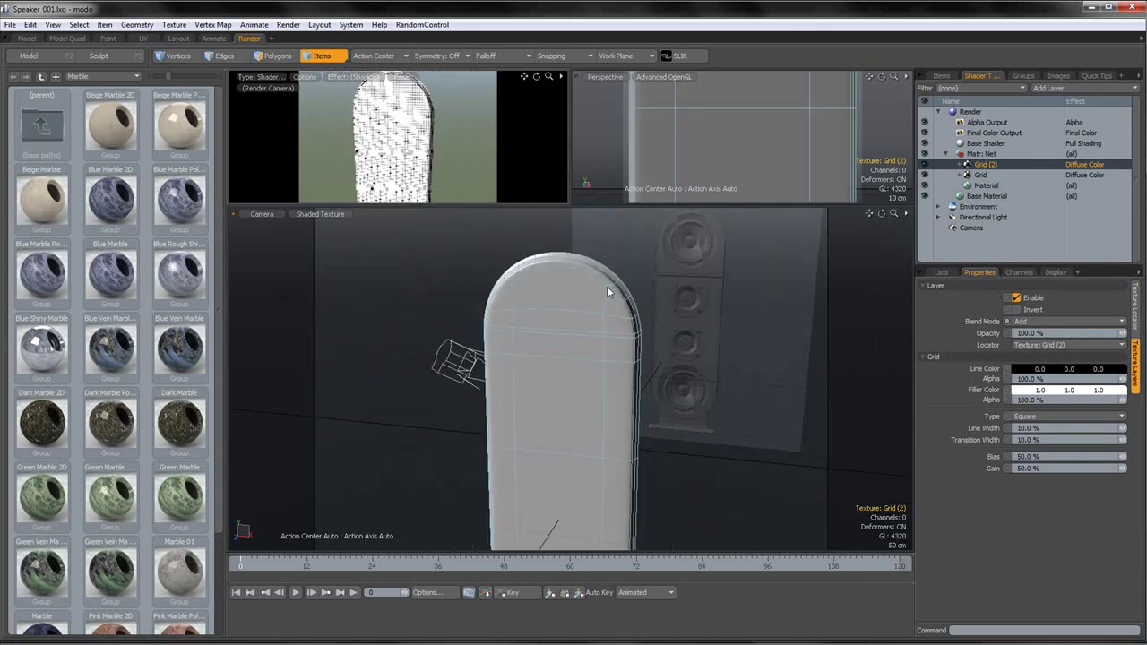
pyautogui.scroll(3, 606, 288)
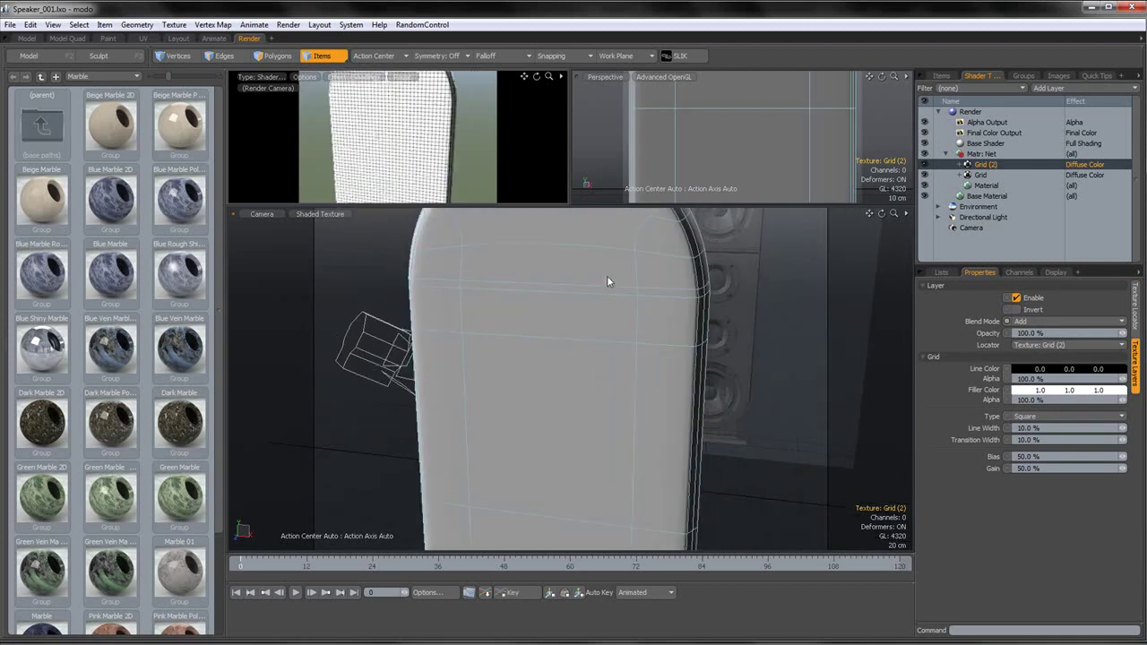
# - Select the polygon loop running around the front panel's rim and assign it a new material named Black
pyautogui.press('3')
pyautogui.keyDown('alt'); pyautogui.moveTo(726, 272); pyautogui.dragTo(693, 293); pyautogui.keyUp('alt')
pyautogui.click(712, 257)
pyautogui.keyDown('shift'); pyautogui.click(712, 245); pyautogui.keyUp('shift')
pyautogui.press('l')
pyautogui.press('m')
pyautogui.click(995, 240)
pyautogui.press('m')
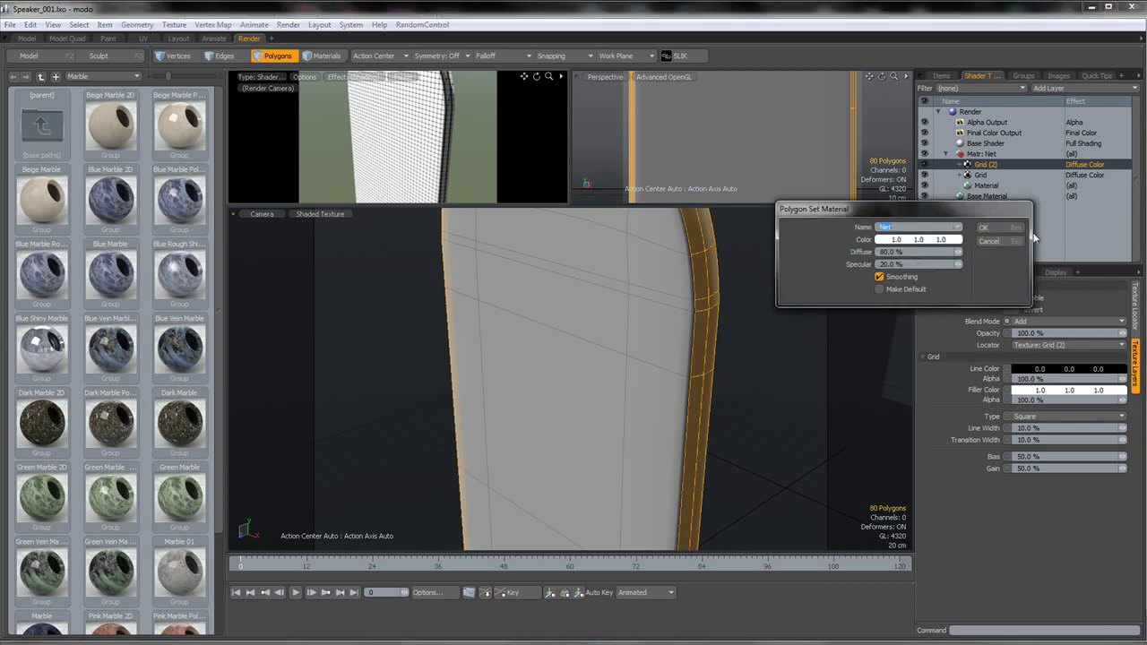
pyautogui.write('Black')
pyautogui.press('Return')
# - Set the Black material's diffuse color to 0.01, 0.01, 0.01
pyautogui.click(1022, 309)
pyautogui.moveTo(275, 54); pyautogui.dragTo(275, 156)
pyautogui.click(28, 222)
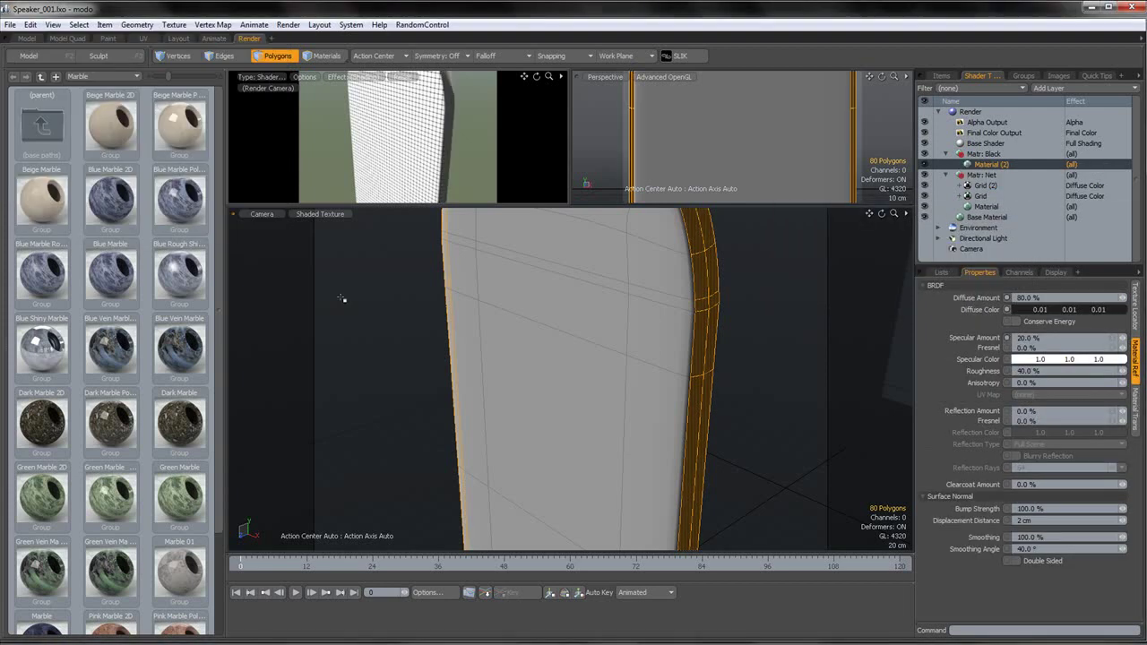
# - Clear the polygon selection and examine the black rim and net surface up close and from the front
pyautogui.press('3')
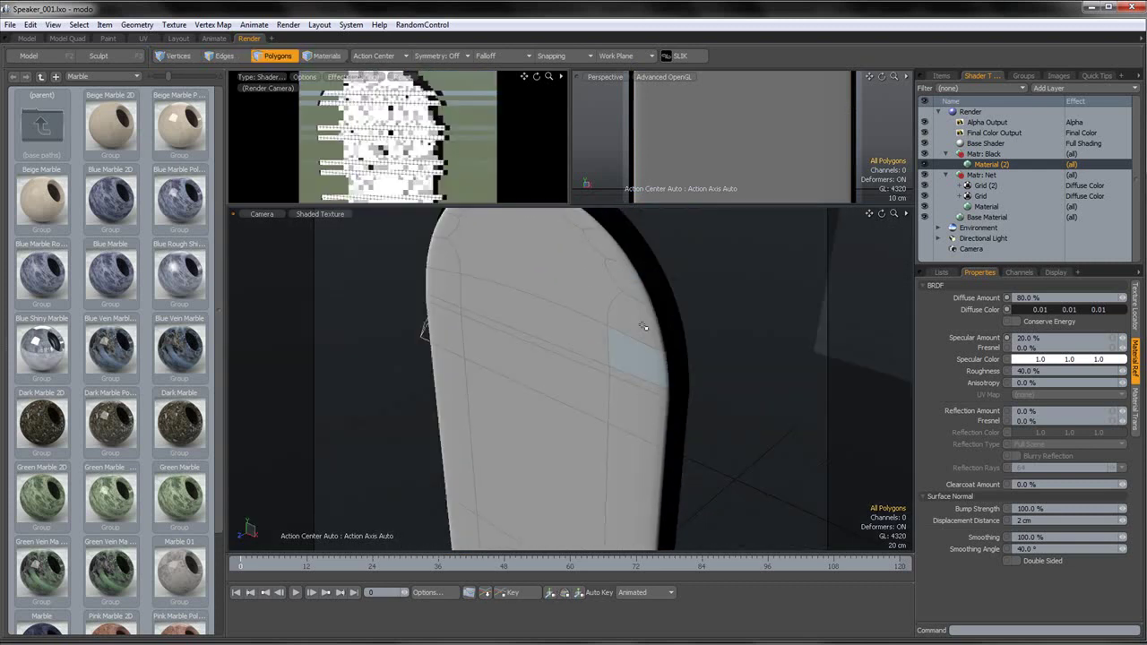
pyautogui.moveTo(645, 332)
pyautogui.mouseDown()
pyautogui.moveTo(573, 403)
pyautogui.moveTo(552, 453)
pyautogui.moveTo(645, 358)
pyautogui.moveTo(634, 256)
pyautogui.mouseUp()
pyautogui.click(791, 307)
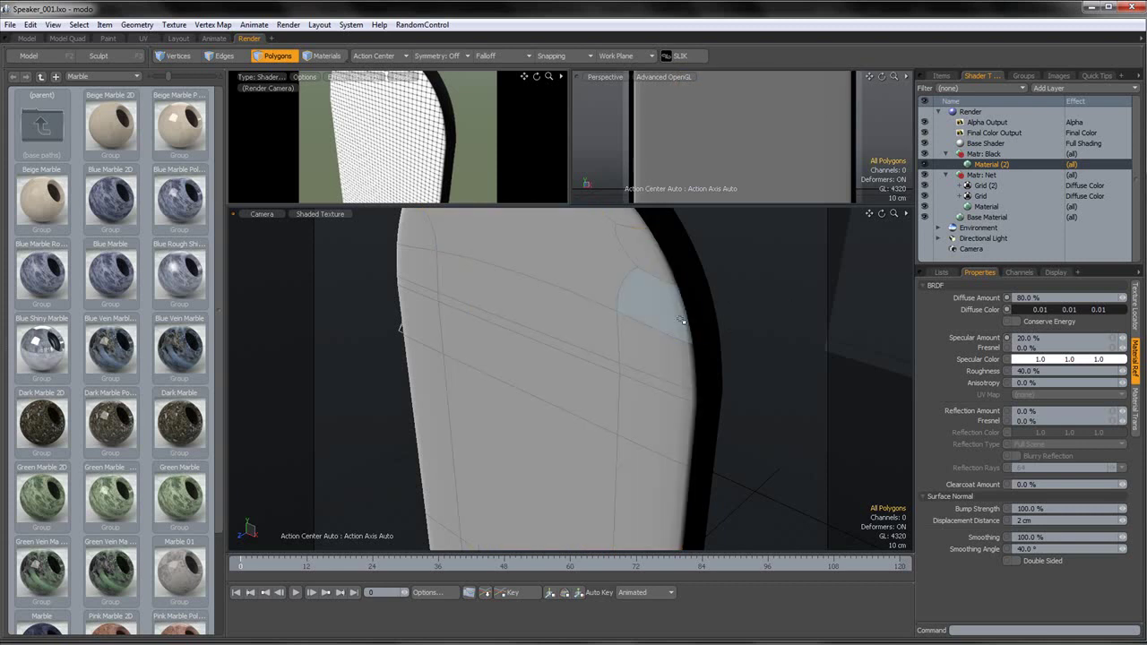
pyautogui.press('5')
pyautogui.keyDown('alt'); pyautogui.moveTo(714, 328); pyautogui.dragTo(676, 368); pyautogui.keyUp('alt')
pyautogui.keyDown('alt'); pyautogui.moveTo(548, 376); pyautogui.dragTo(614, 307); pyautogui.keyUp('alt')
pyautogui.scroll(-1, 615, 307)
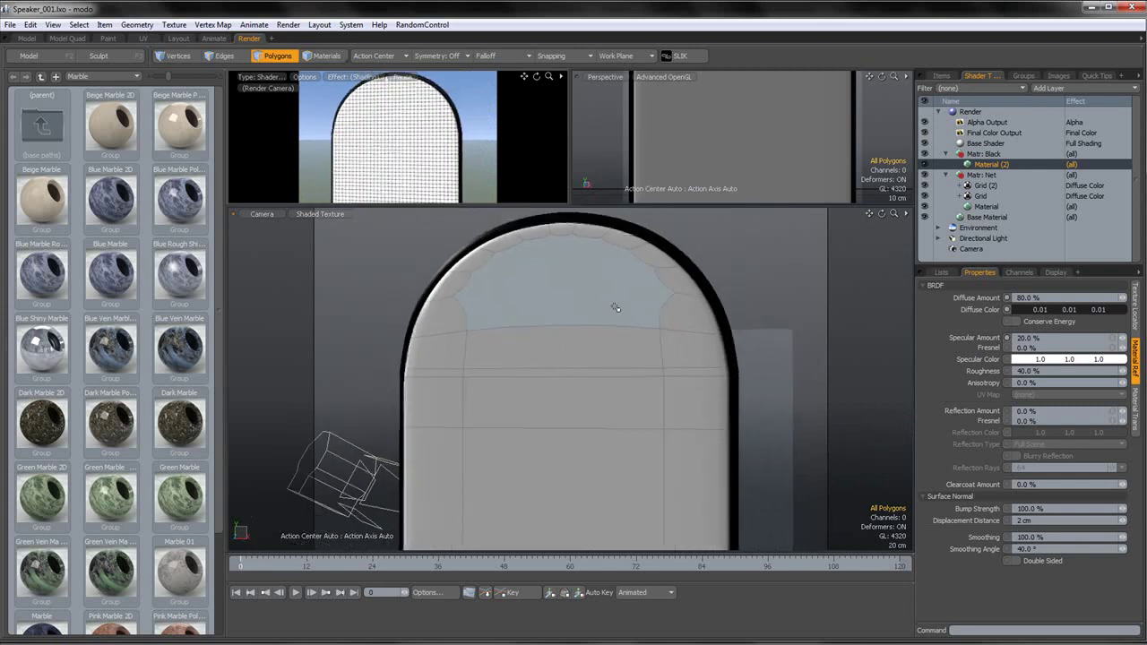
# - Change the effect of both Grid layers in the Net material to Stencil
pyautogui.click(996, 185)
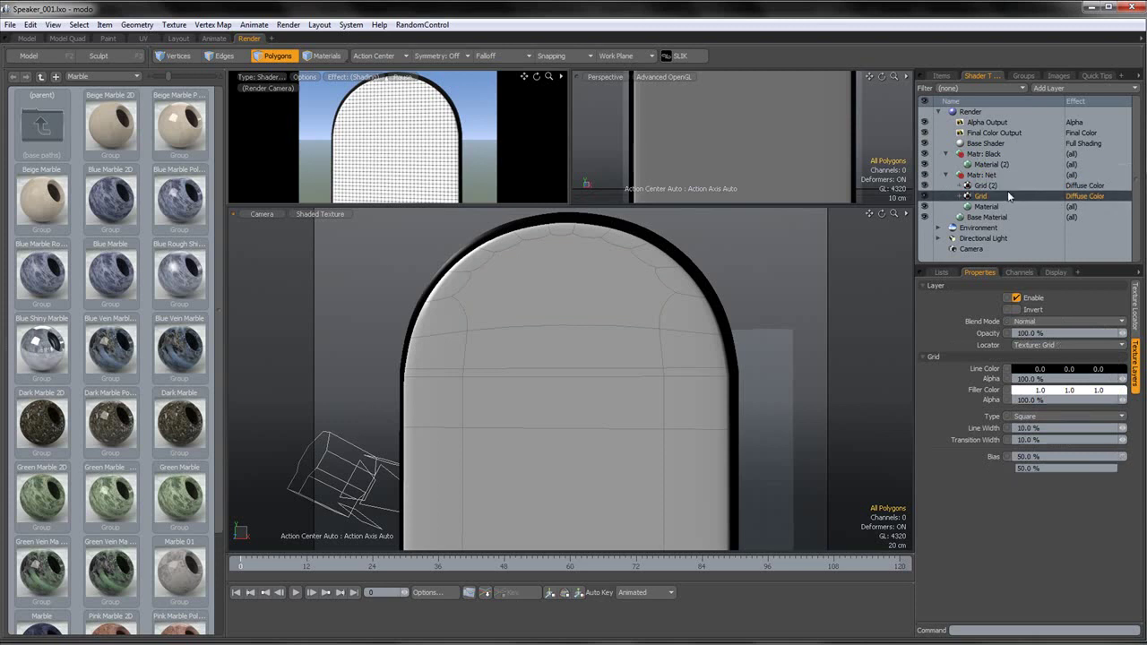
pyautogui.click(1097, 184)
pyautogui.click(1064, 493)
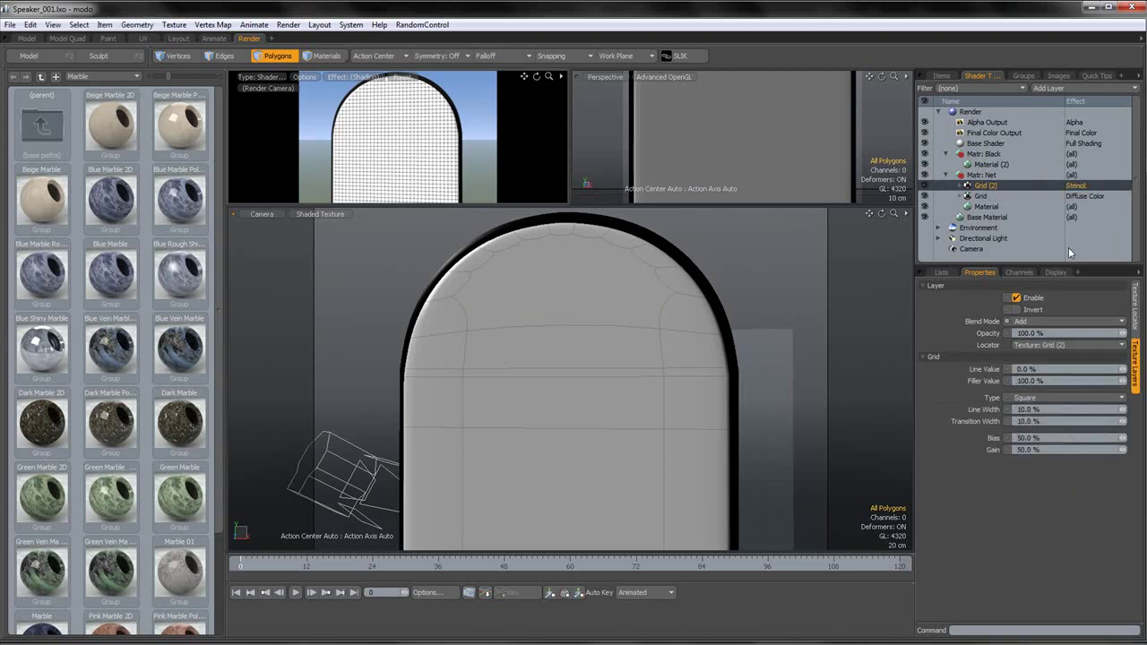
pyautogui.click(1079, 196)
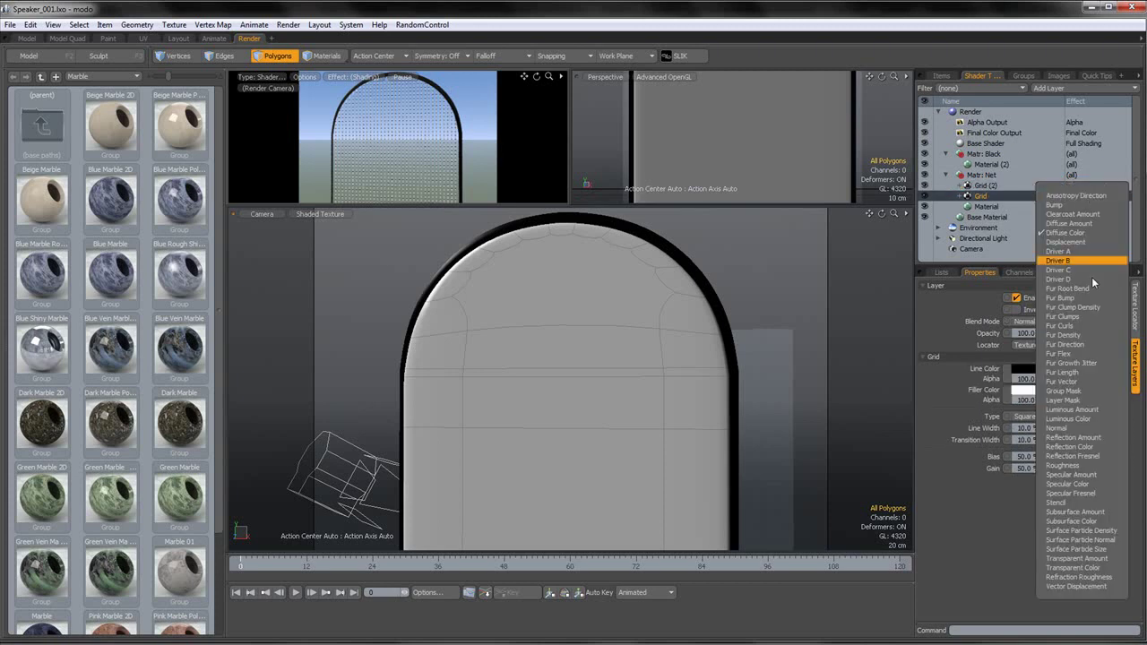
pyautogui.click(1074, 502)
# - Enable inversion on both stencil Grid layers of the Net material
pyautogui.keyDown('alt'); pyautogui.moveTo(795, 270); pyautogui.dragTo(716, 318); pyautogui.keyUp('alt')
pyautogui.scroll(3, 653, 296)
pyautogui.scroll(4, 652, 297)
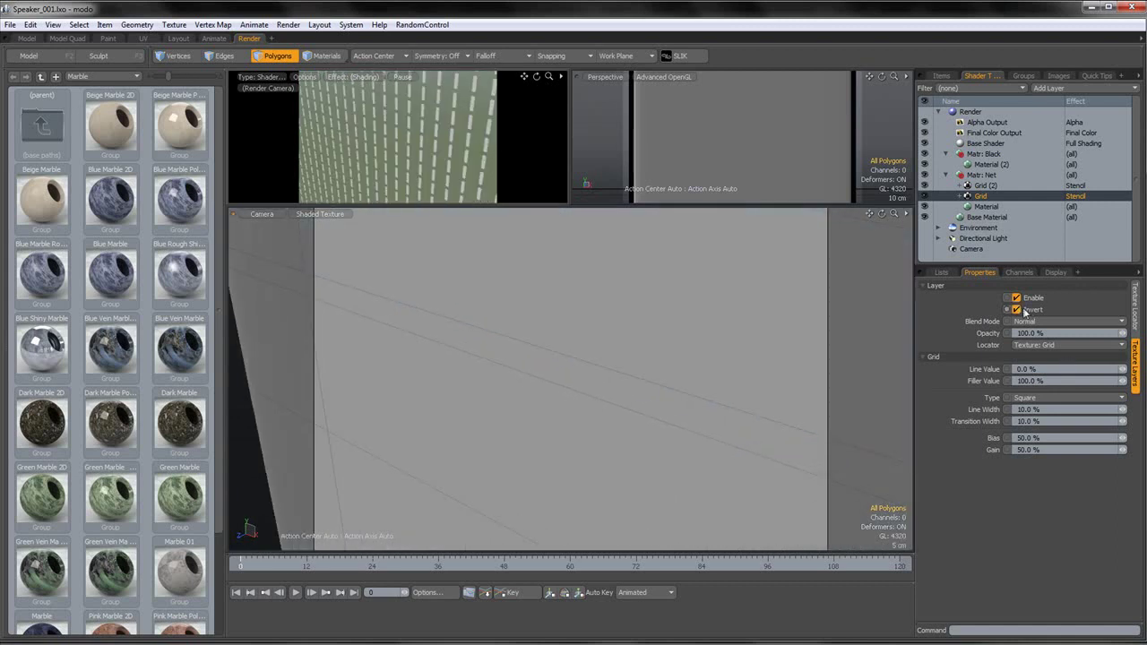
pyautogui.click(986, 186)
pyautogui.click(1016, 309)
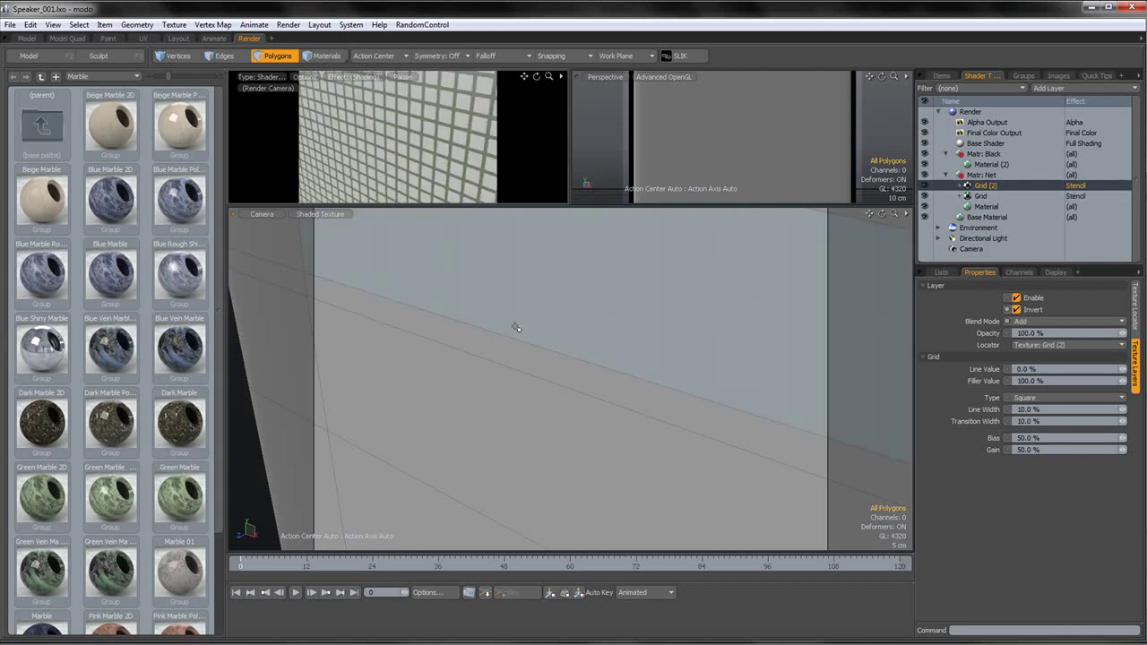
# - Set the line value to 100% and the filler value to 0% on both Grid layers
pyautogui.scroll(-5, 514, 327)
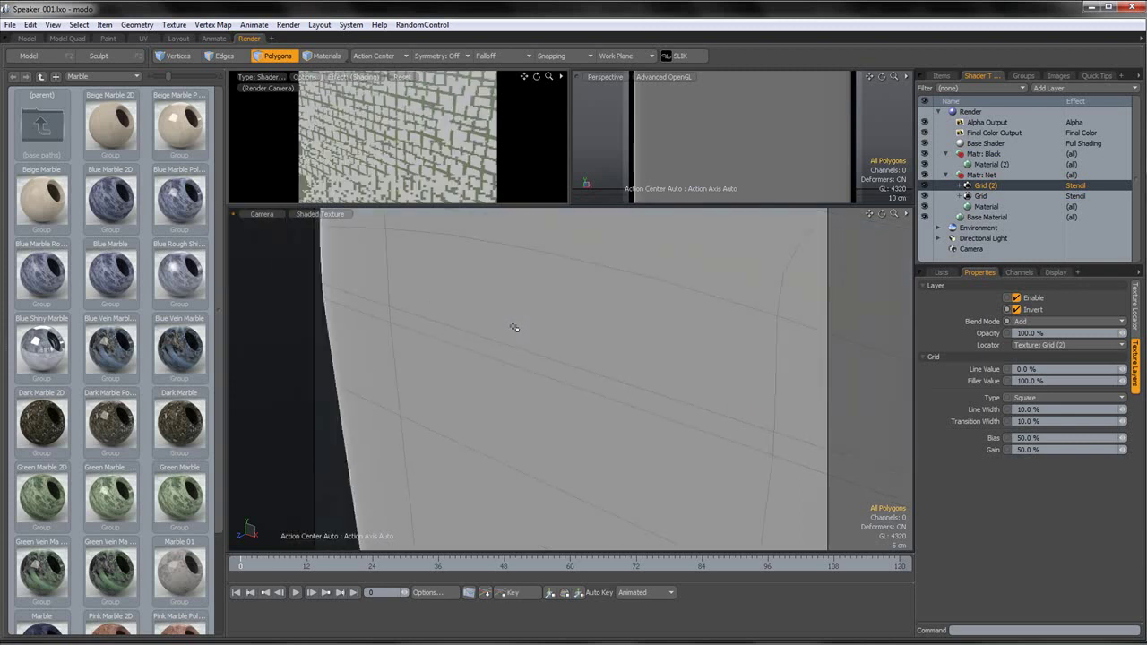
pyautogui.keyDown('alt'); pyautogui.moveTo(539, 301); pyautogui.dragTo(549, 346); pyautogui.keyUp('alt')
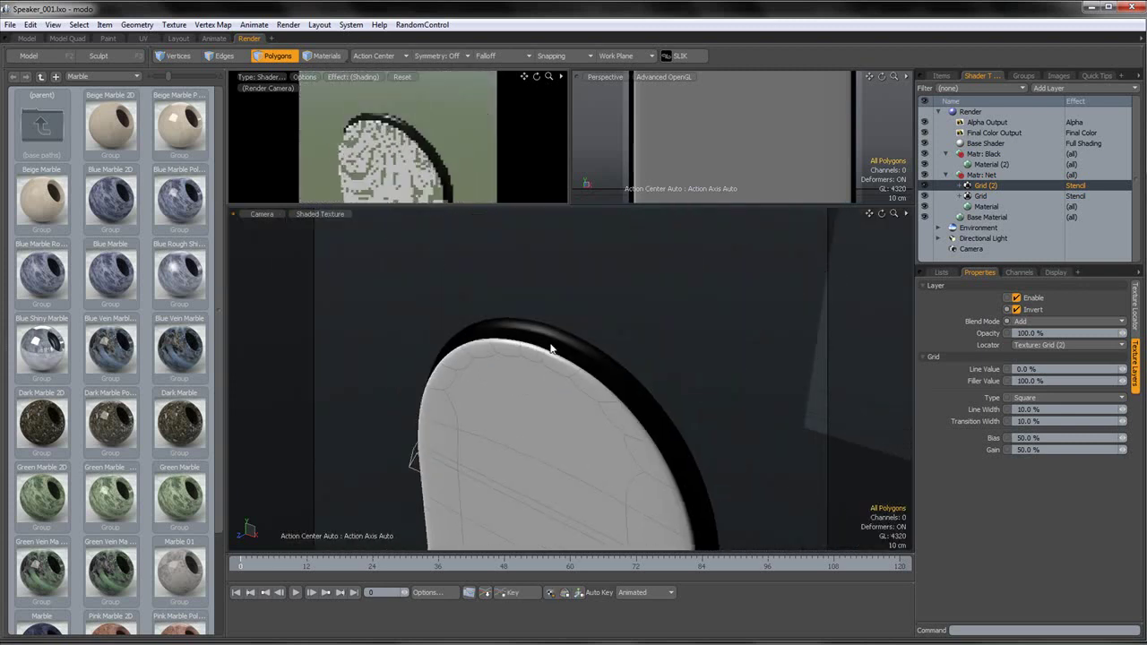
pyautogui.scroll(4, 549, 381)
pyautogui.scroll(3, 492, 367)
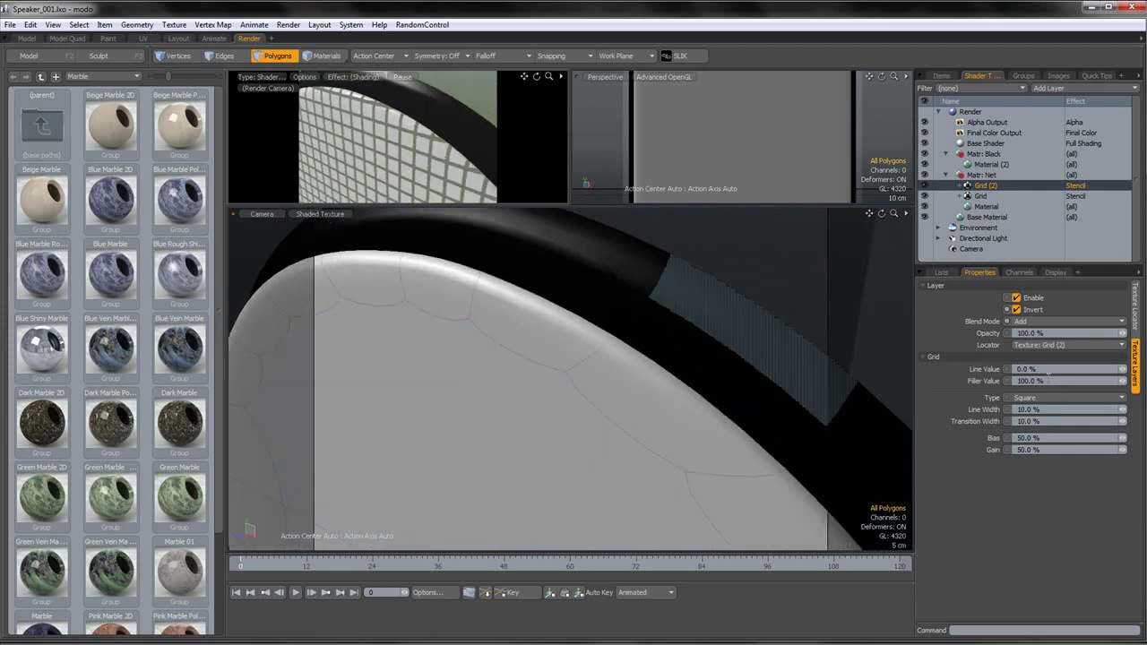
pyautogui.click(1039, 369)
pyautogui.write('100')
pyautogui.press('Tab')
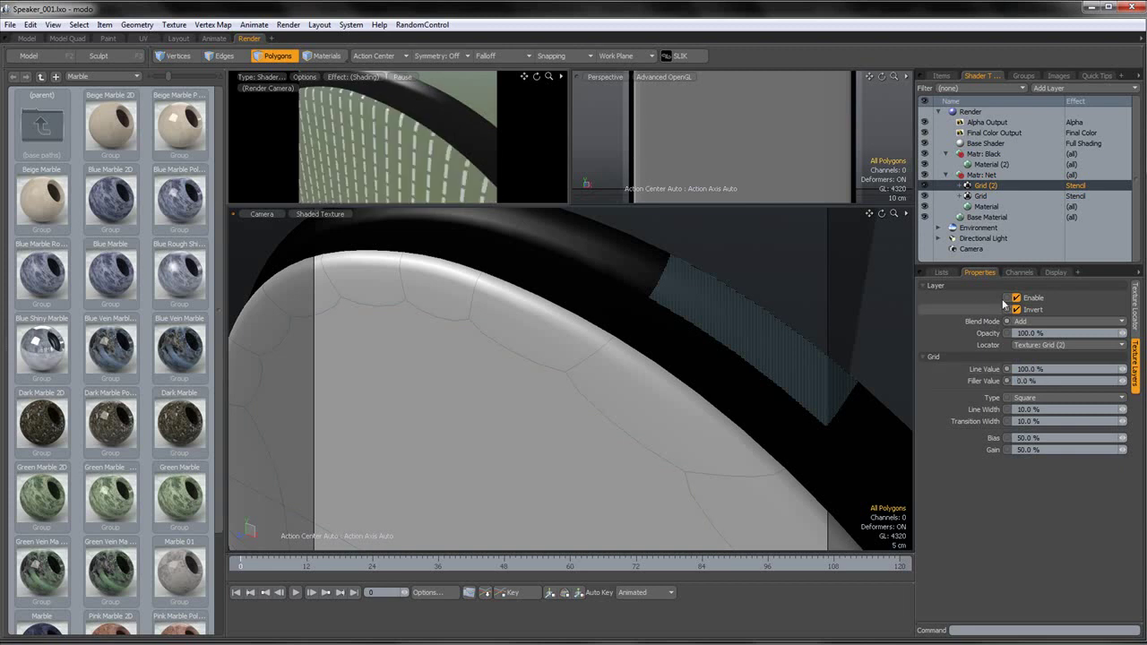
pyautogui.click(1004, 192)
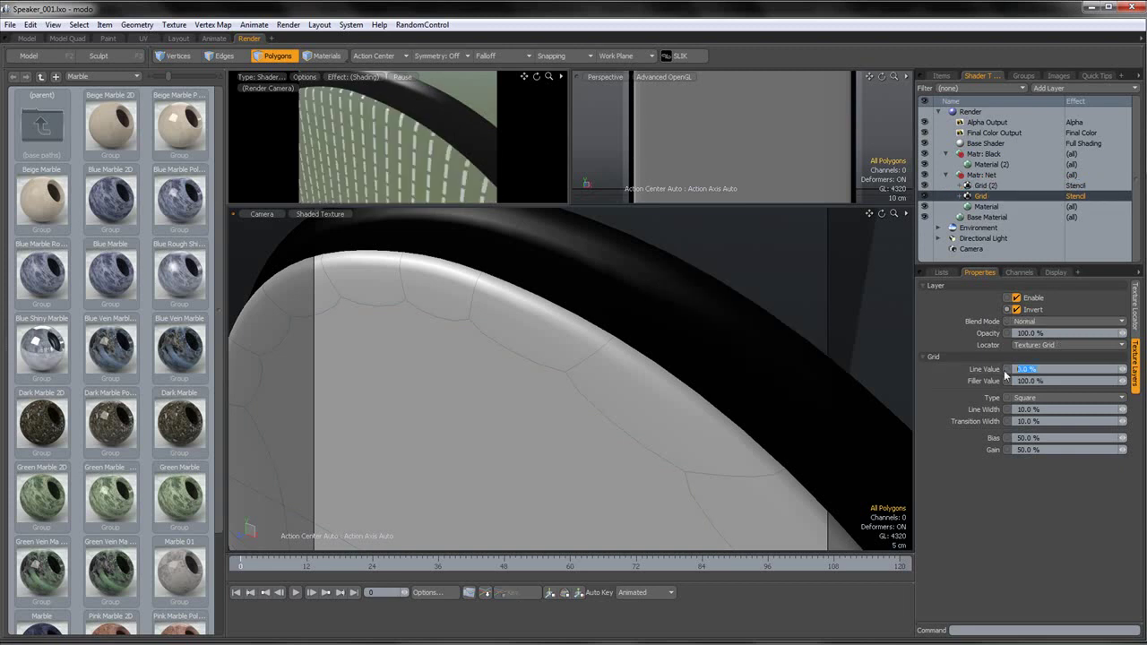
pyautogui.write('100')
pyautogui.press('Tab')
pyautogui.write('0')
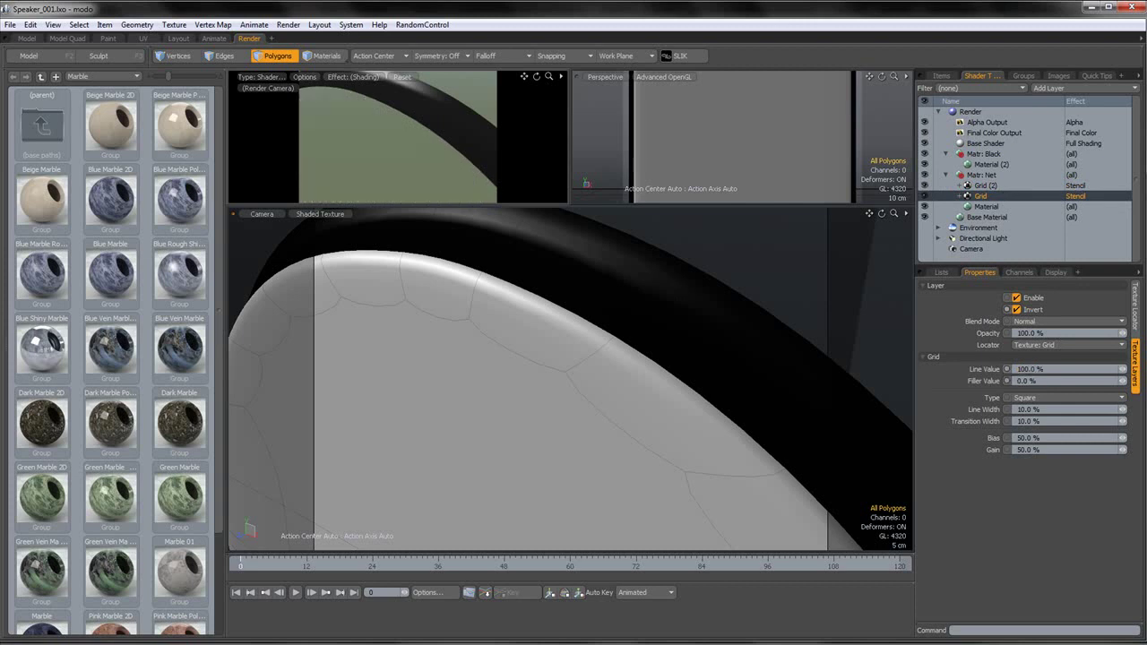
# - Disable inversion on both Grid layers and examine the stencilled net from the front
pyautogui.click(1016, 309)
pyautogui.click(990, 186)
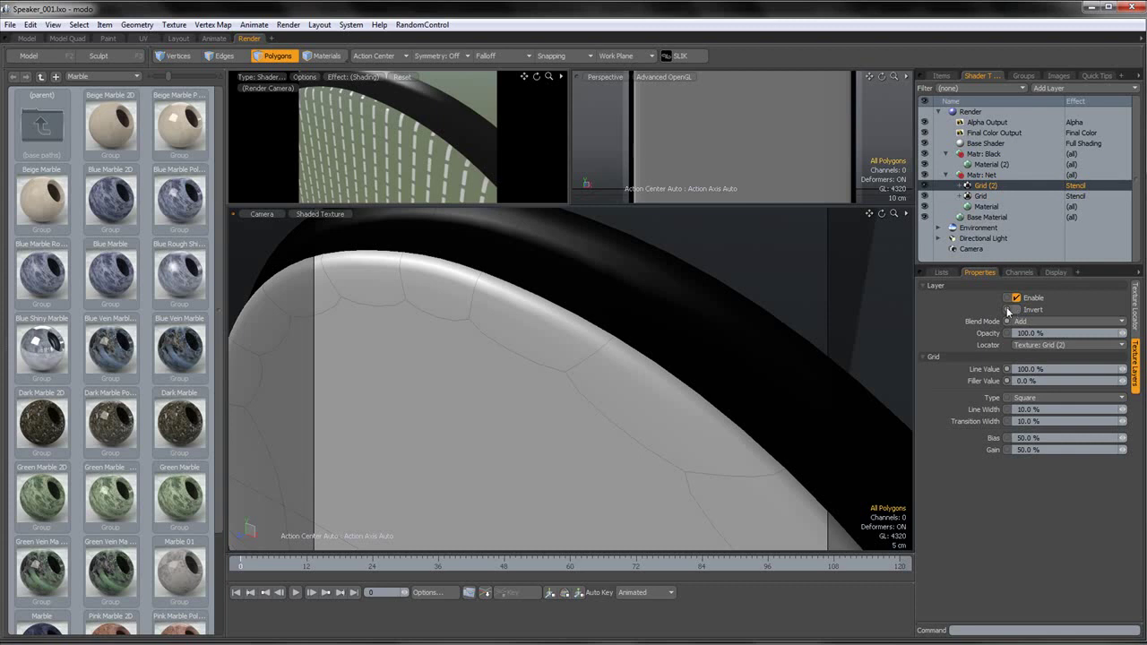
pyautogui.click(1017, 311)
pyautogui.scroll(-4, 624, 292)
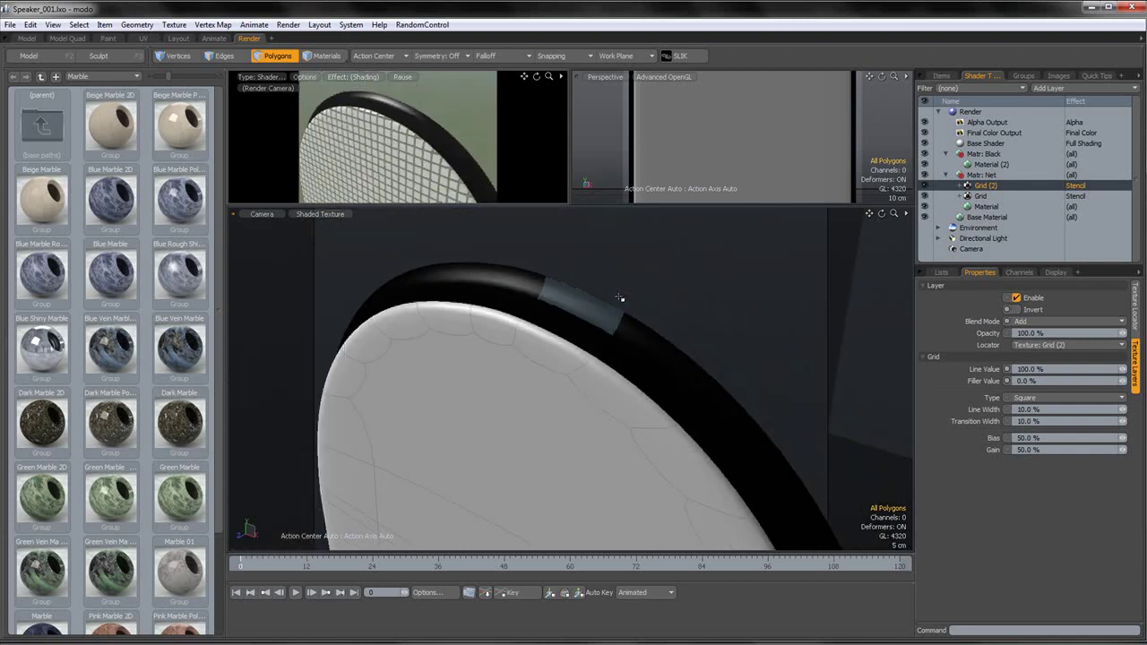
pyautogui.scroll(-2, 619, 296)
pyautogui.keyDown('alt'); pyautogui.moveTo(569, 343); pyautogui.dragTo(645, 305); pyautogui.keyUp('alt')
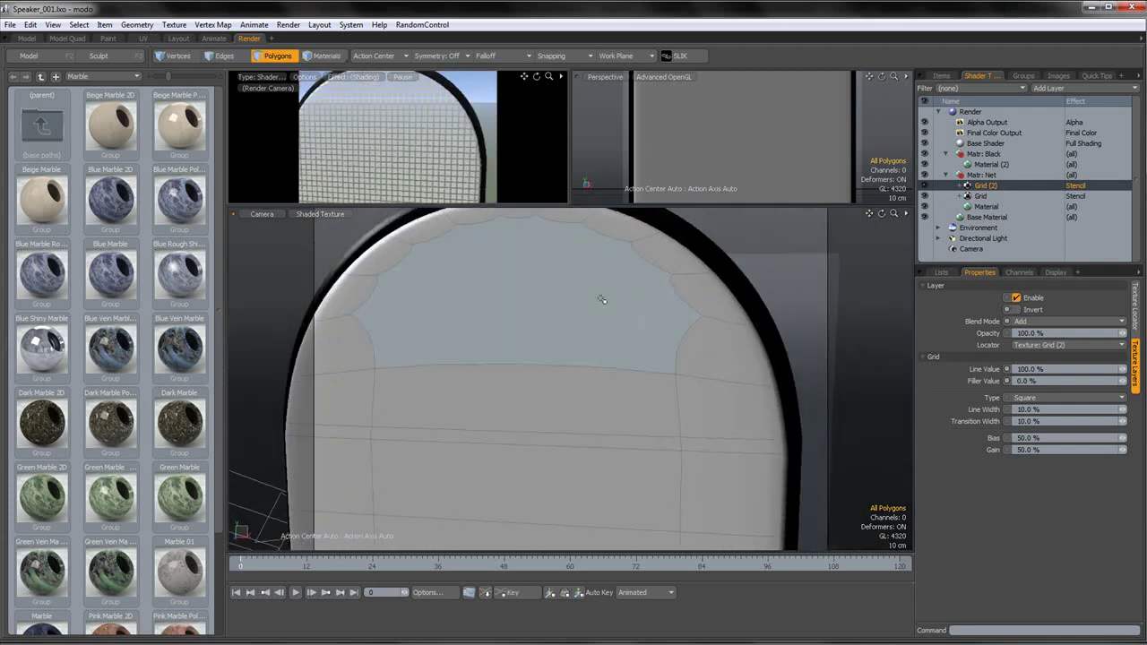
pyautogui.scroll(-2, 629, 299)
pyautogui.keyDown('alt'); pyautogui.keyDown('shift'); pyautogui.moveTo(529, 343); pyautogui.dragTo(566, 339); pyautogui.keyUp('shift'); pyautogui.keyUp('alt')
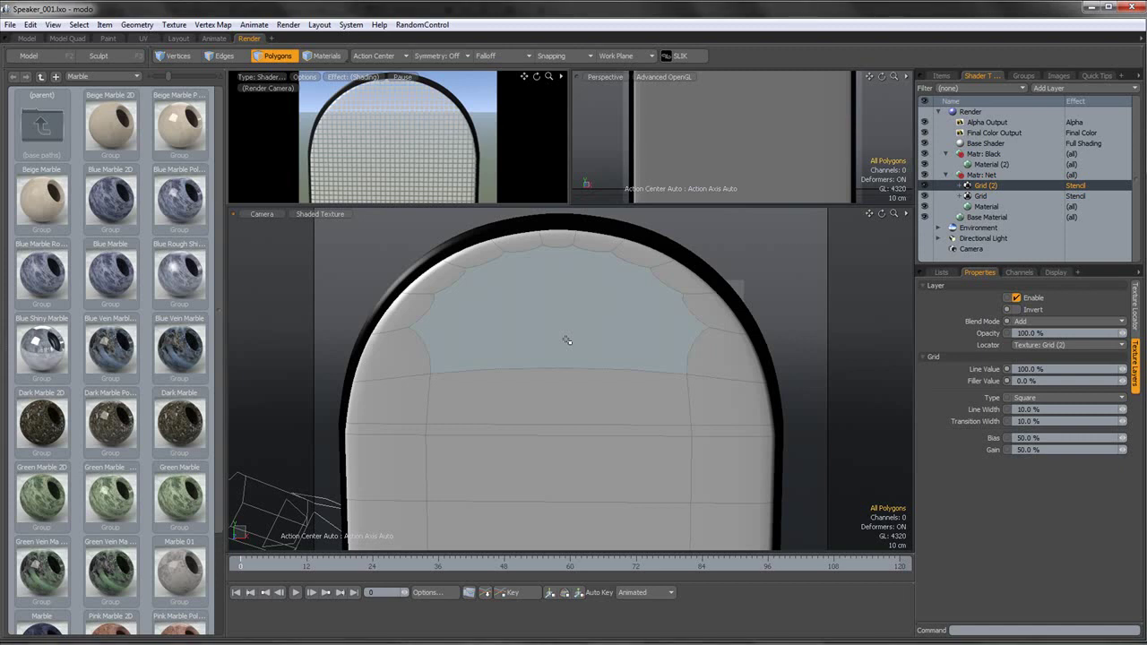
# - Delete both Grid layers from the Net material
pyautogui.keyDown('shift'); pyautogui.click(986, 197); pyautogui.keyUp('shift')
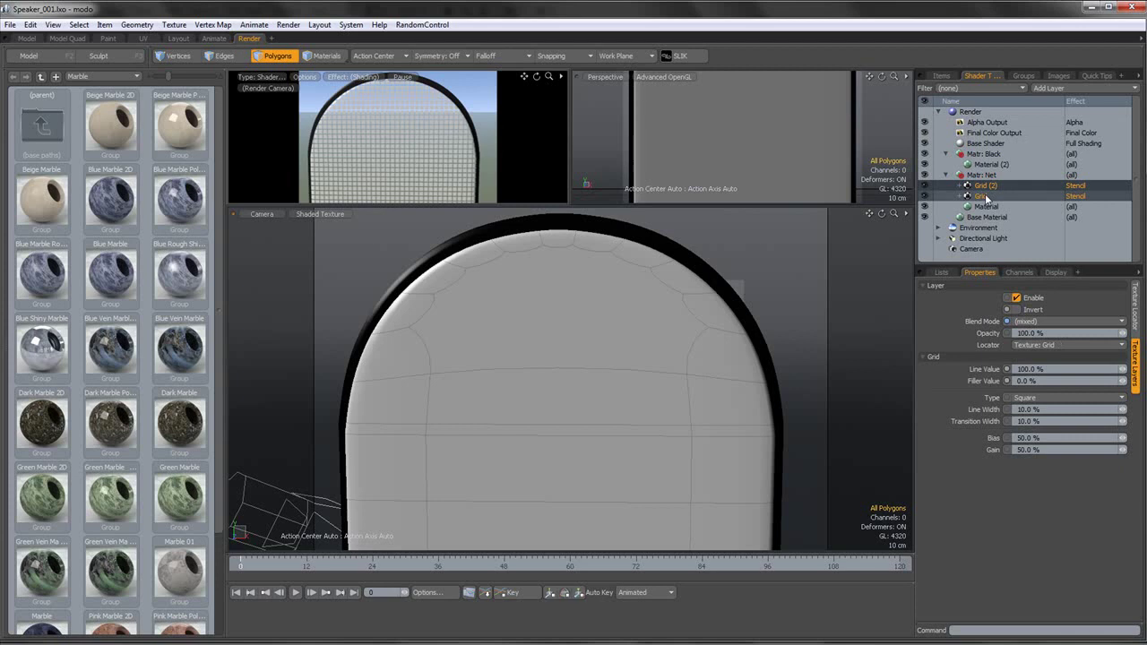
pyautogui.press('Delete')
pyautogui.click(986, 195)
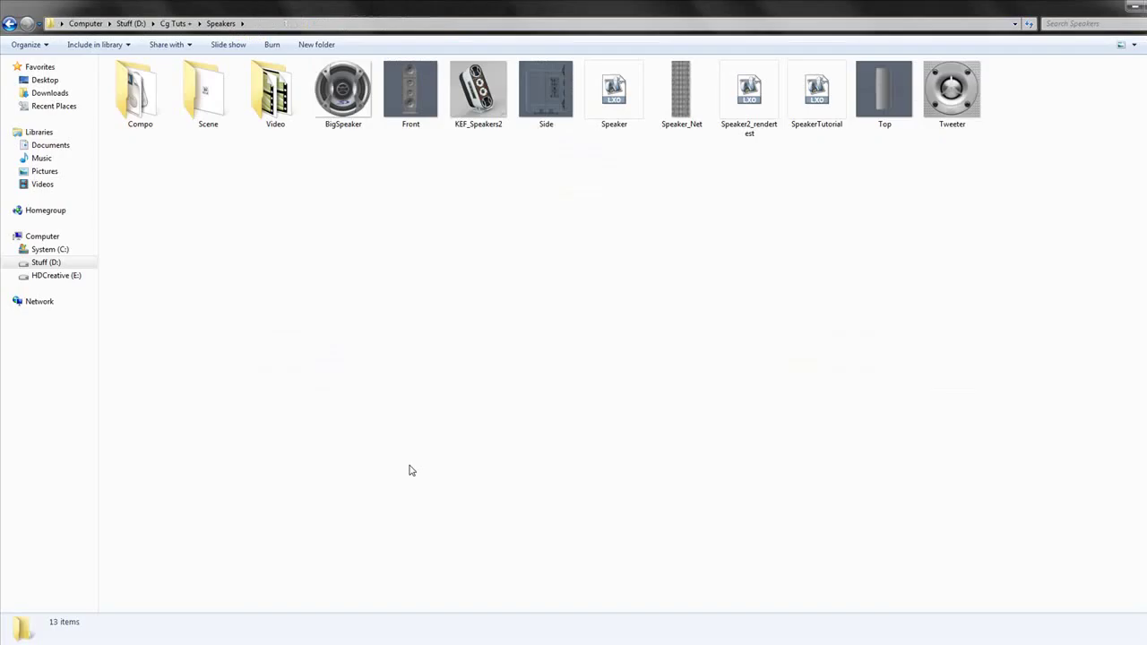
# - Preview the Speaker_Net image in the Speakers folder and add it as an image layer to modo's Net material
pyautogui.doubleClick(681, 89)
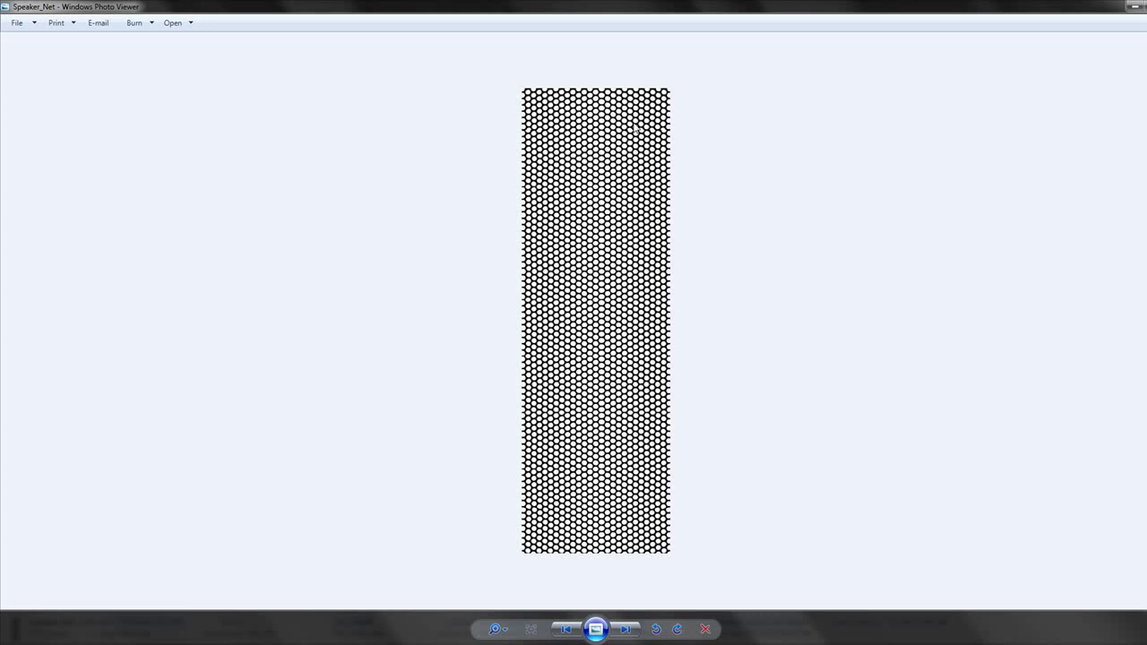
pyautogui.click(1145, 5)
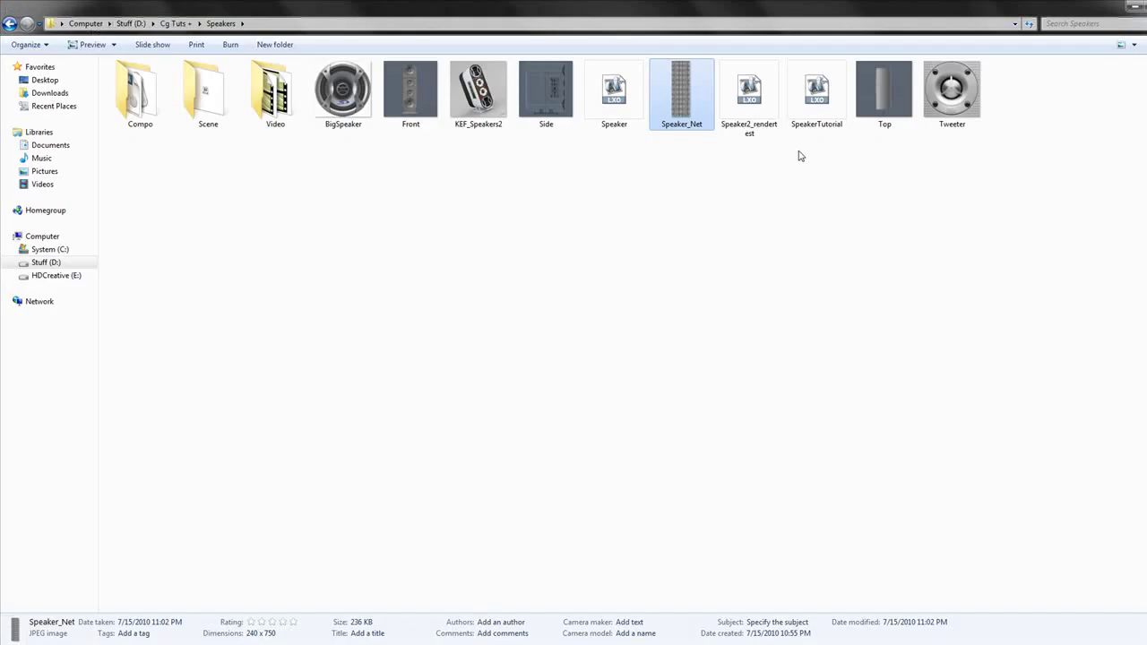
pyautogui.moveTo(692, 87); pyautogui.dragTo(1019, 184)
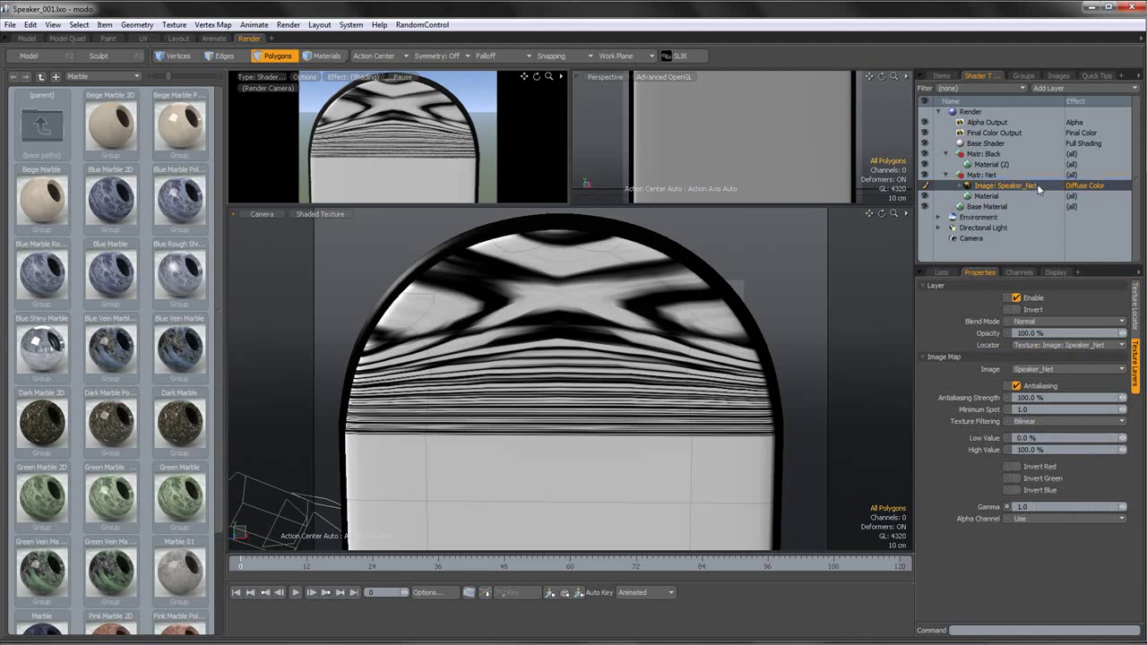
# - Try Solid and Front projection for the Speaker_Net image layer and return it to UV Map
pyautogui.click(1134, 309)
pyautogui.click(1048, 450)
pyautogui.click(1053, 390)
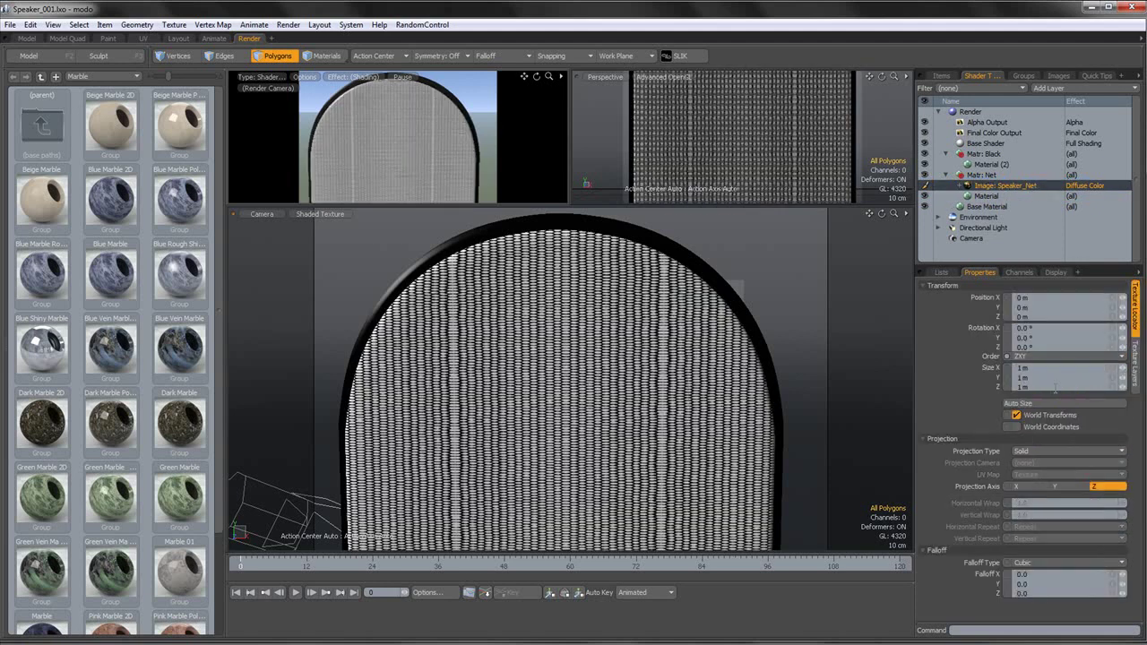
pyautogui.click(1035, 452)
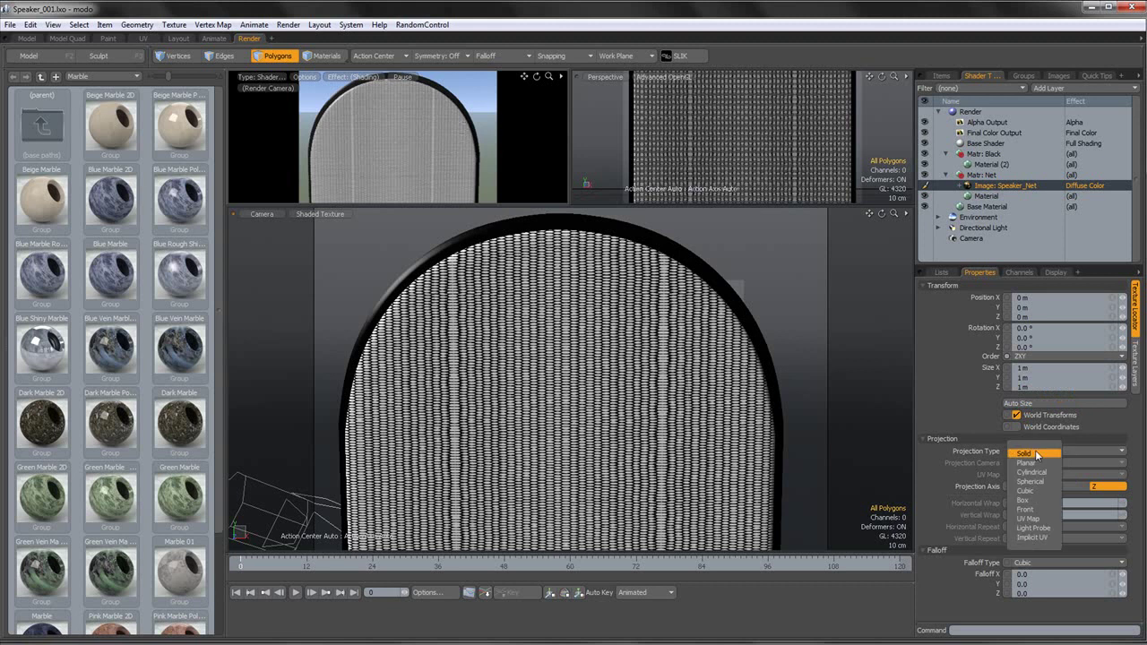
pyautogui.click(1034, 509)
pyautogui.click(1039, 452)
pyautogui.click(1038, 461)
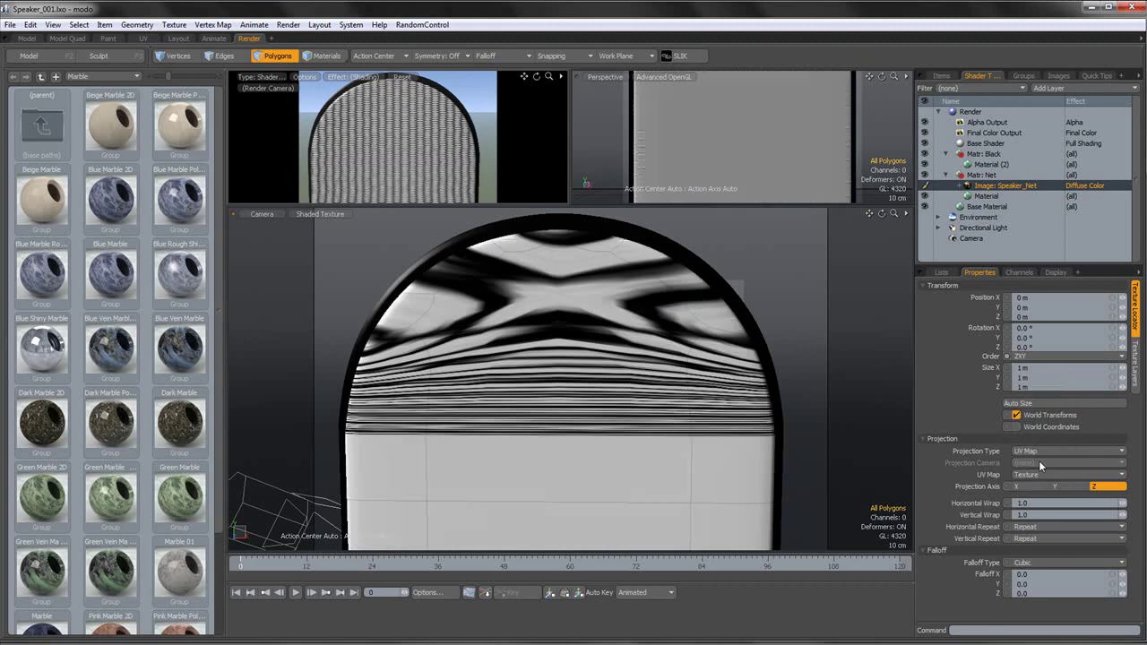
# - In the UV layout, delete the Mesh item's UV map and create a new one named Texture
pyautogui.click(148, 36)
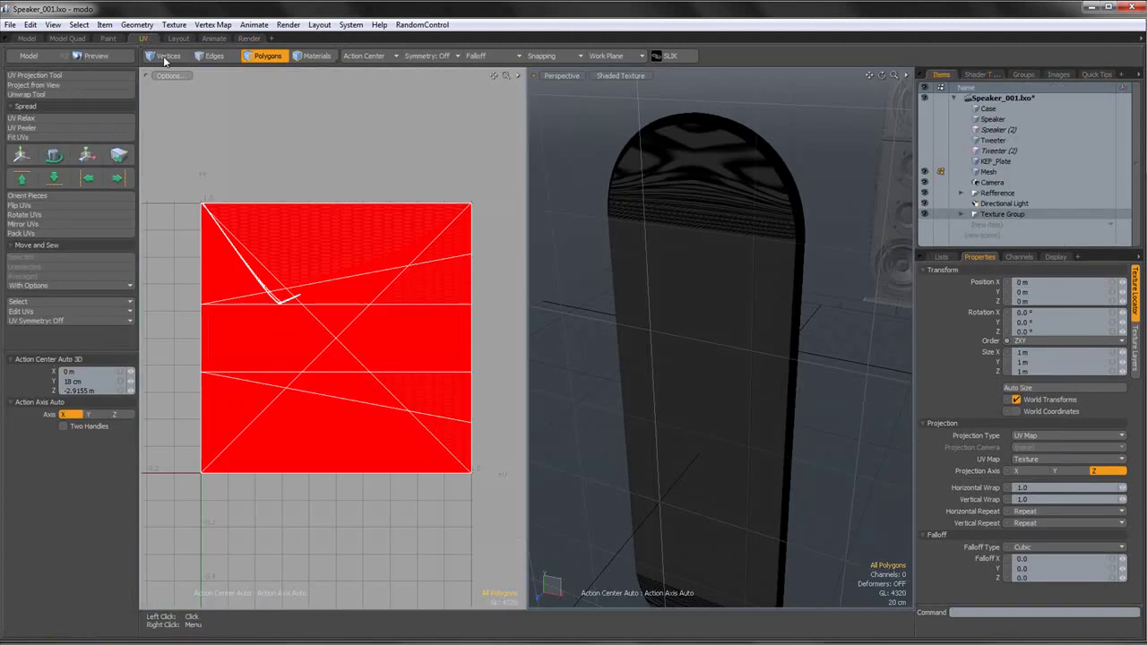
pyautogui.click(1011, 173)
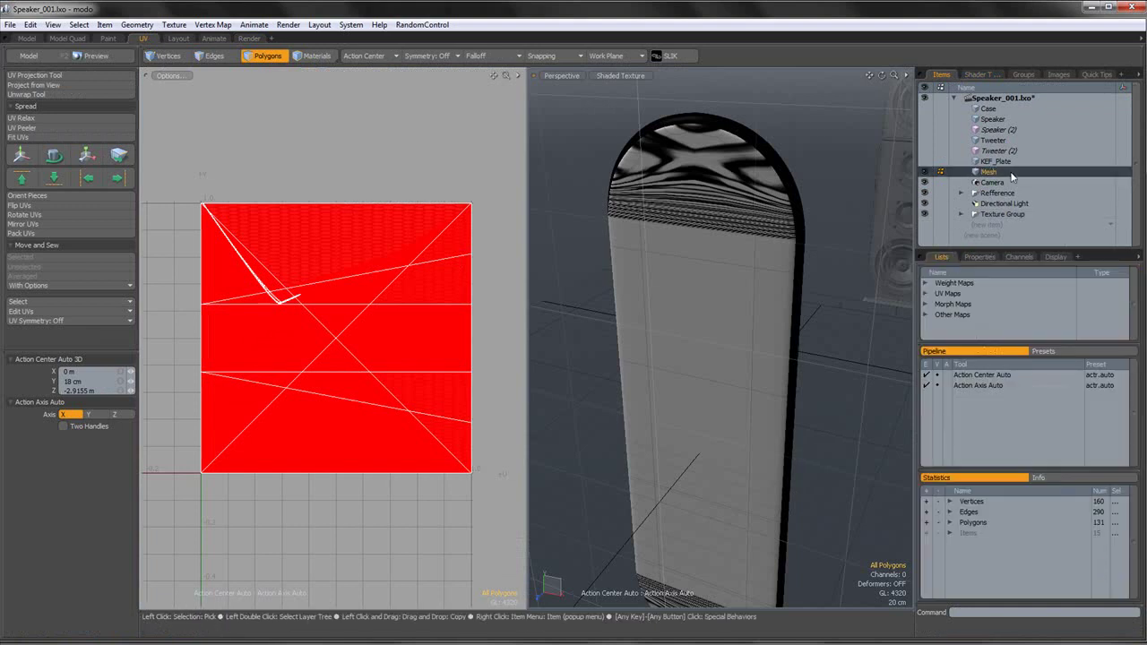
pyautogui.click(925, 294)
pyautogui.press('Delete')
pyautogui.press('Return')
pyautogui.click(968, 306)
pyautogui.press('Return')
# - Make the UV view use the image ratio of the net texture
pyautogui.doubleClick(670, 286)
pyautogui.click(267, 112)
pyautogui.click(175, 75)
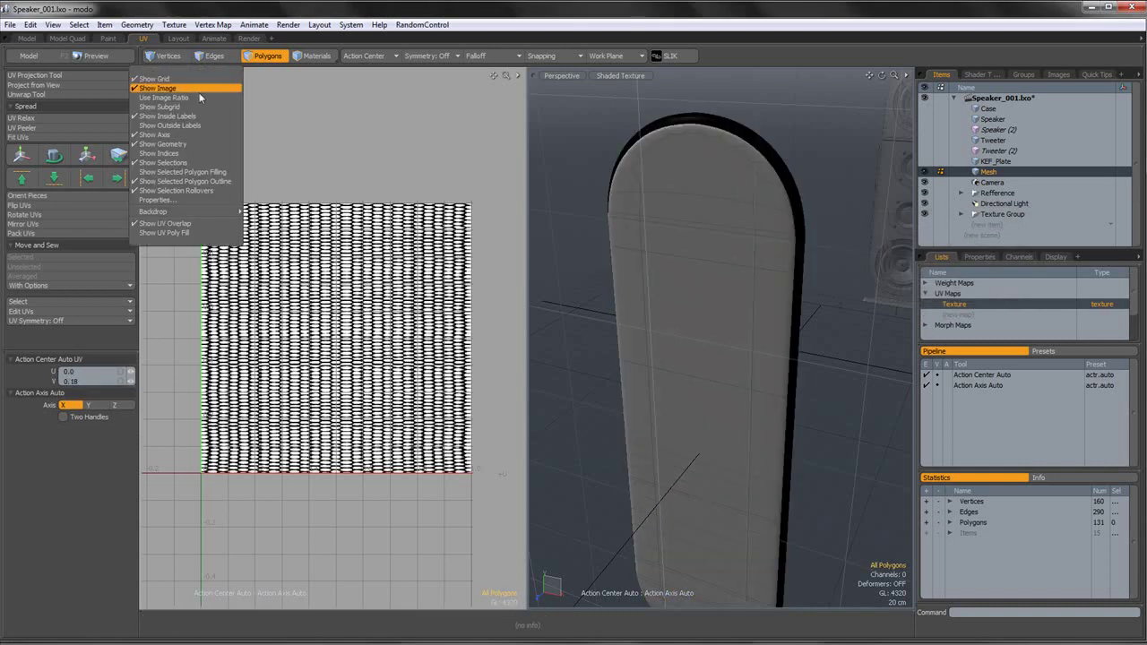
pyautogui.click(203, 106)
# - Select all polygons of the cover panel's front face inside the black rim
pyautogui.doubleClick(694, 221)
pyautogui.keyDown('alt'); pyautogui.moveTo(695, 223); pyautogui.dragTo(761, 229); pyautogui.keyUp('alt')
pyautogui.click(831, 302)
pyautogui.scroll(-5, 691, 253)
pyautogui.moveTo(692, 213); pyautogui.dragTo(693, 459)
pyautogui.hotkey('shift', 'Up')
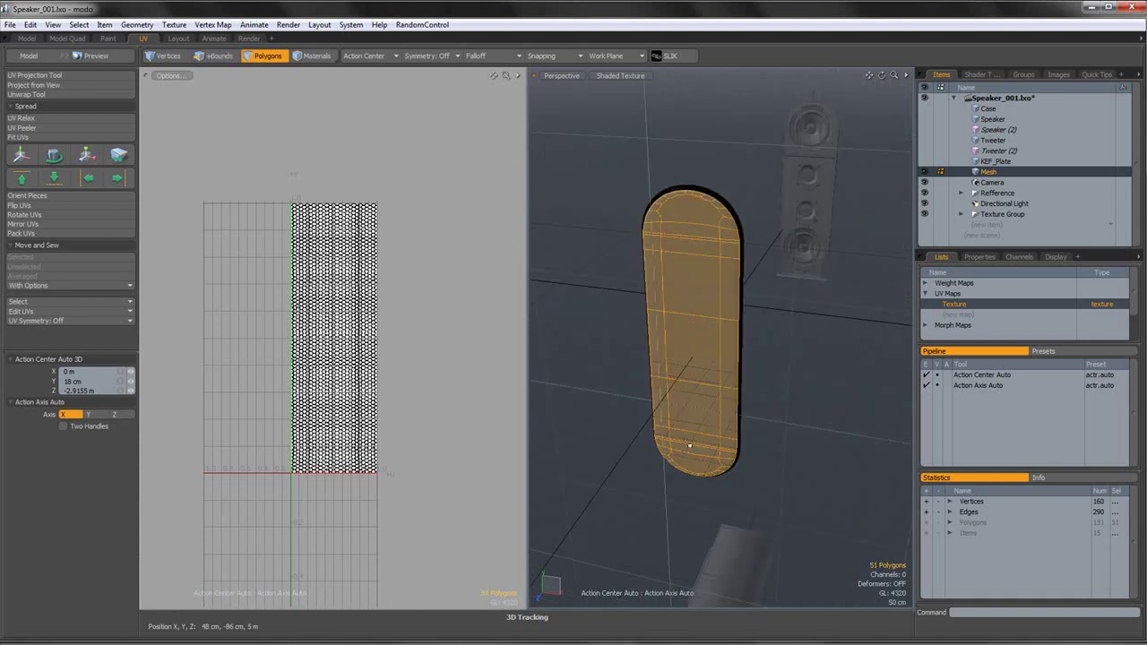
pyautogui.scroll(3, 722, 155)
pyautogui.scroll(-4, 785, 430)
pyautogui.keyDown('alt'); pyautogui.moveTo(771, 387); pyautogui.dragTo(788, 367); pyautogui.keyUp('alt')
# - Try to unwrap the selected front face polygons with the Unwrap Tool
pyautogui.click(54, 94)
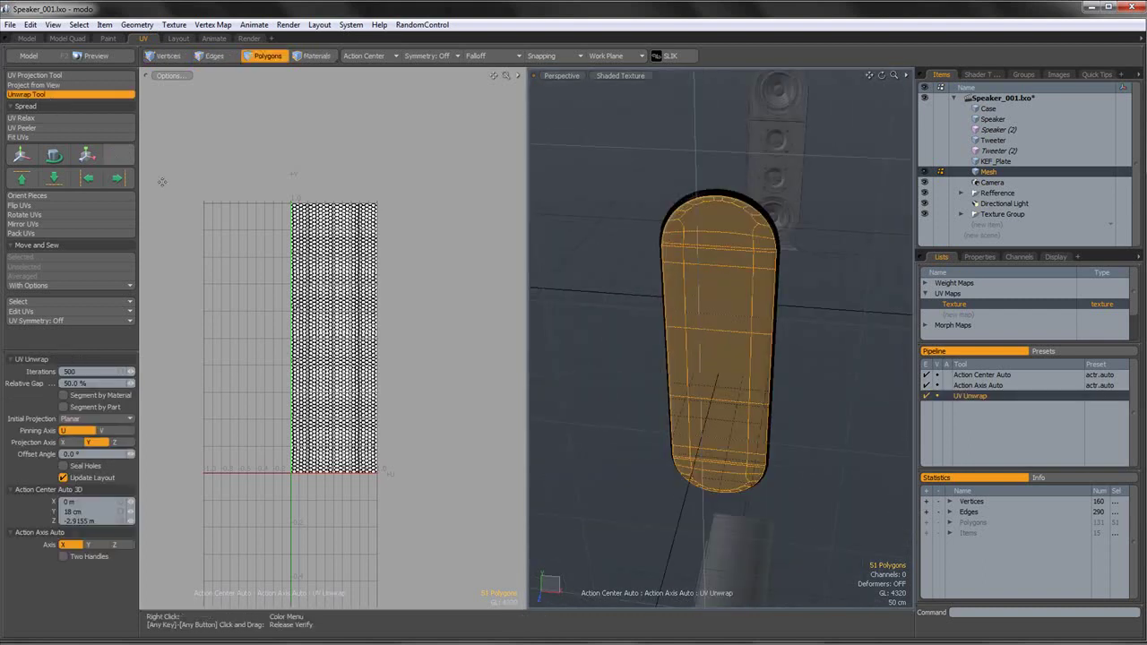
pyautogui.click(564, 228)
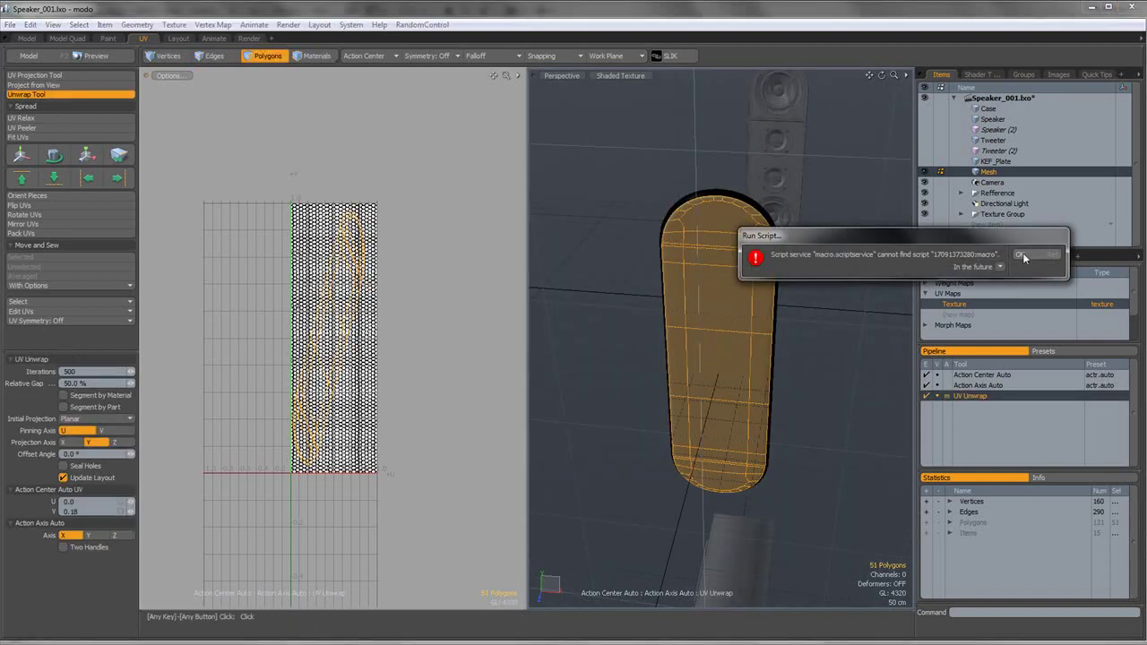
pyautogui.click(1009, 255)
pyautogui.press('q')
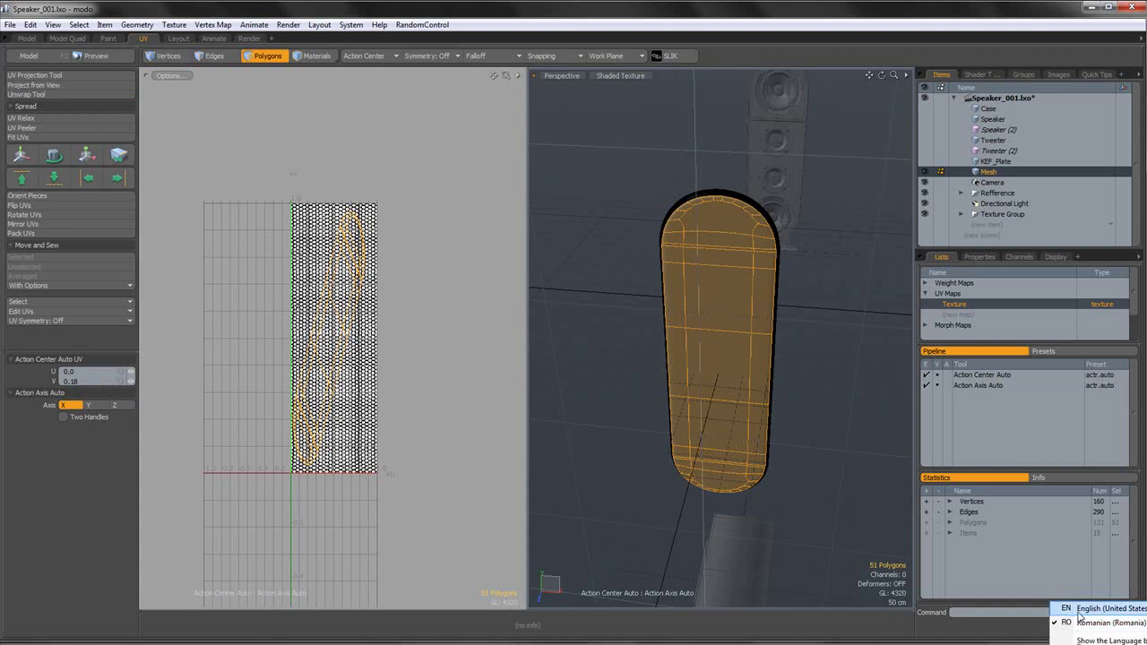
# - Switch the 3D view to Front and project the selected polygons' UVs from that view
pyautogui.click(562, 75)
pyautogui.click(573, 51)
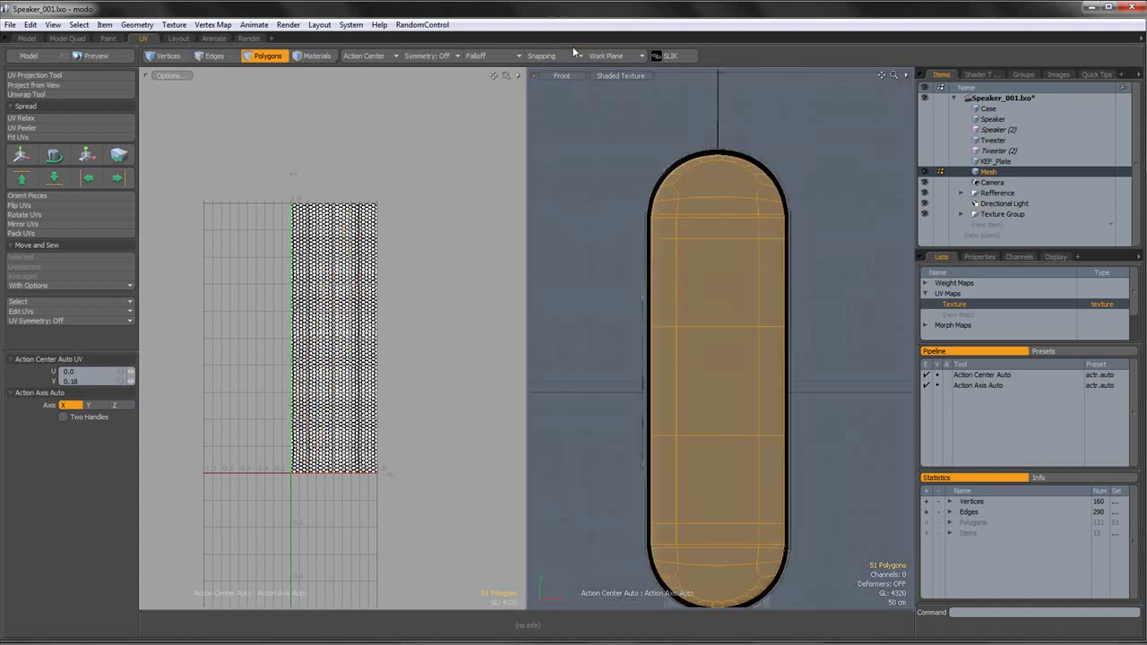
pyautogui.click(74, 84)
pyautogui.click(272, 59)
pyautogui.scroll(2, 336, 240)
pyautogui.scroll(-1, 336, 240)
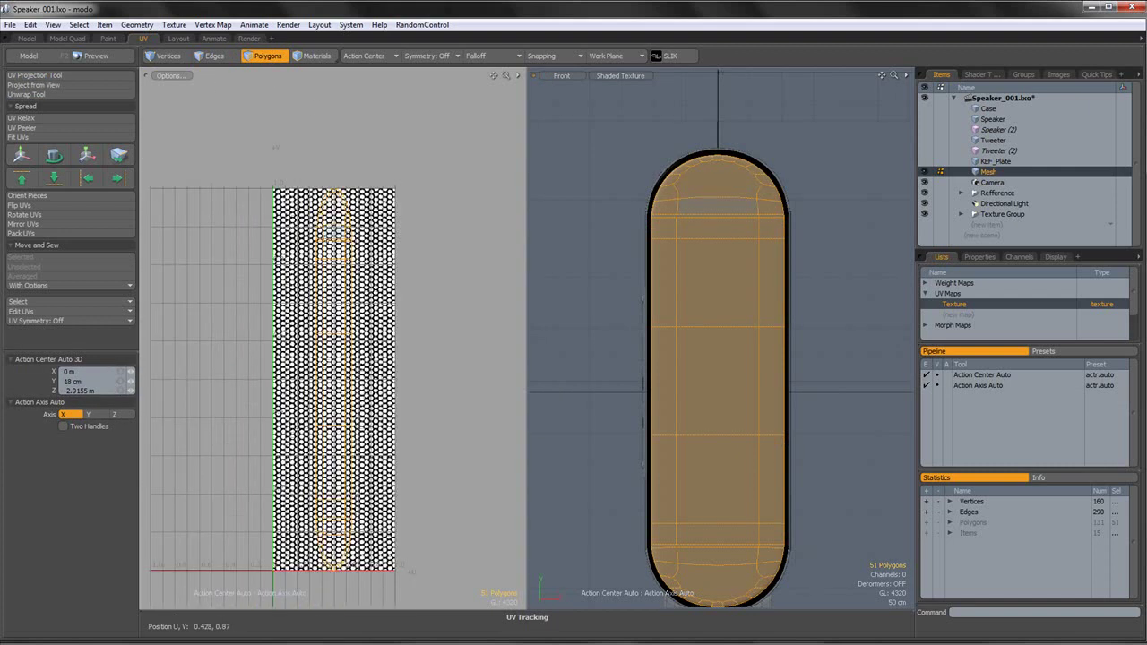
# - Scale the front face's UVs along U until the shell fills the width of the net image
pyautogui.press('y')
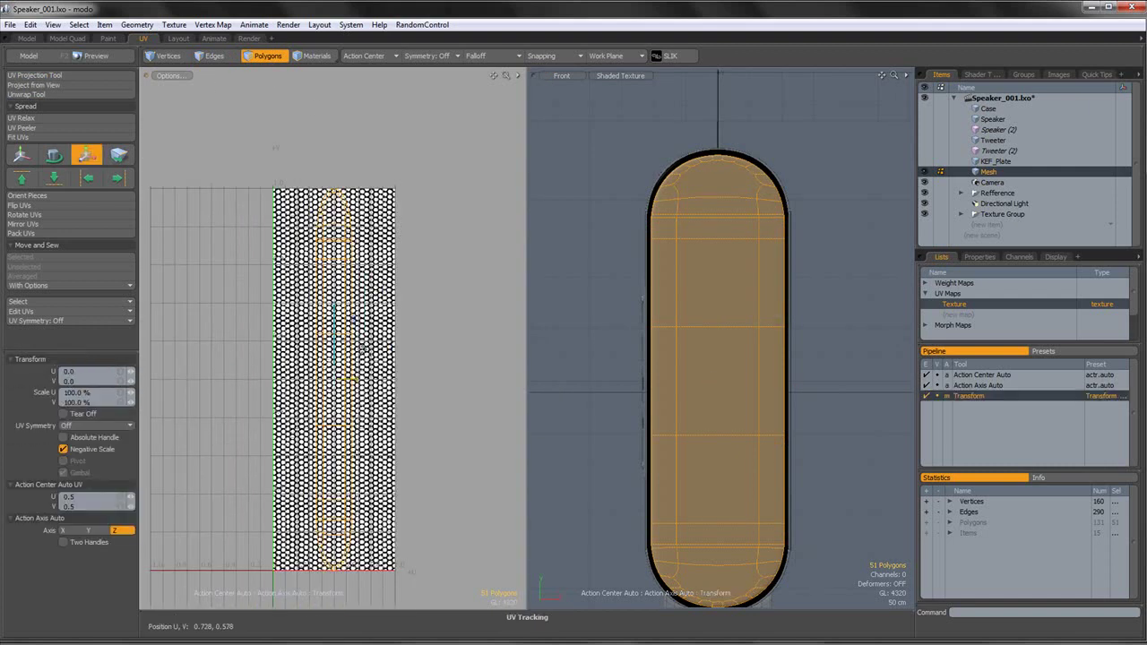
pyautogui.moveTo(357, 379); pyautogui.dragTo(409, 379)
pyautogui.press('q')
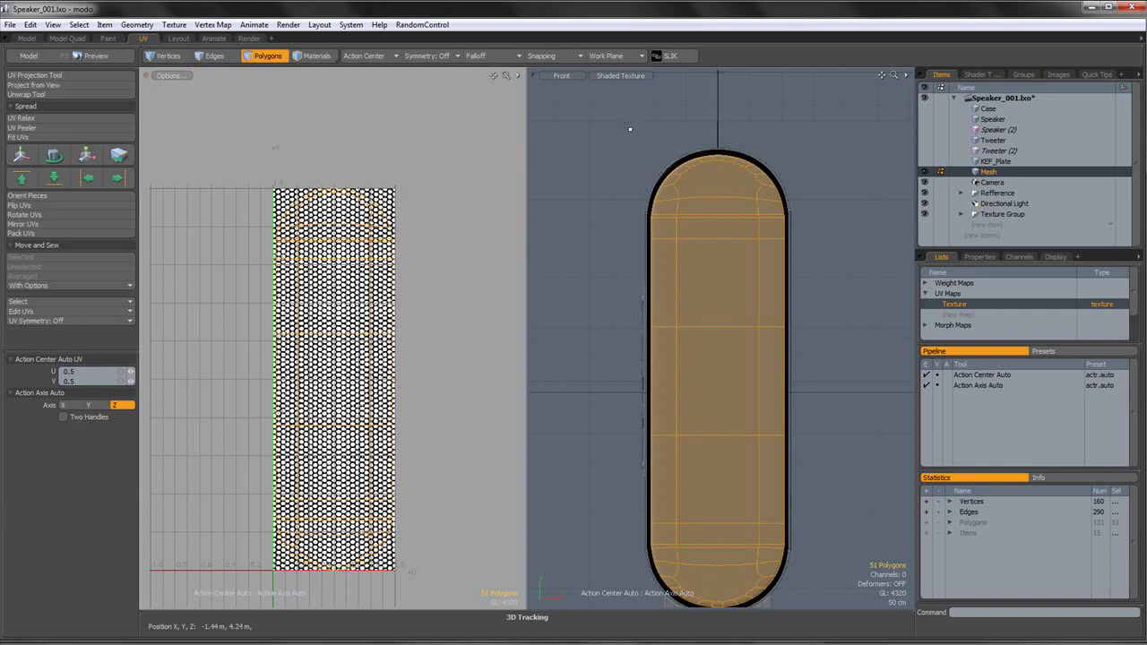
# - Clear the polygon selection, select the Speaker_Net image layer and switch to the Render layout
pyautogui.click(631, 107)
pyautogui.click(980, 74)
pyautogui.click(1001, 185)
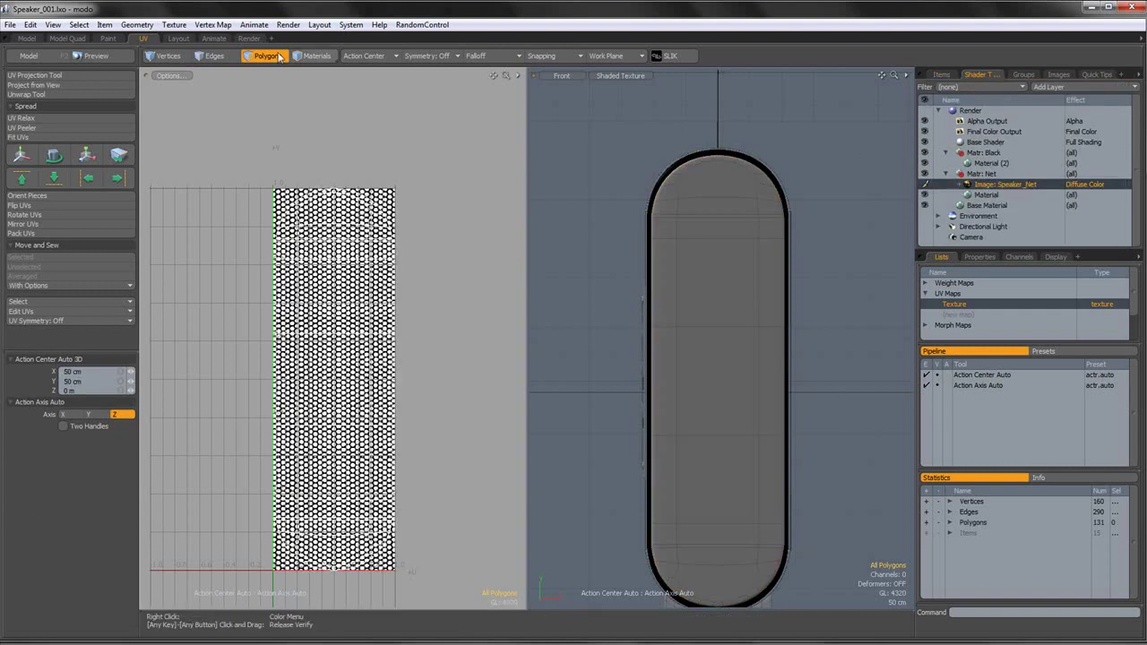
pyautogui.click(249, 38)
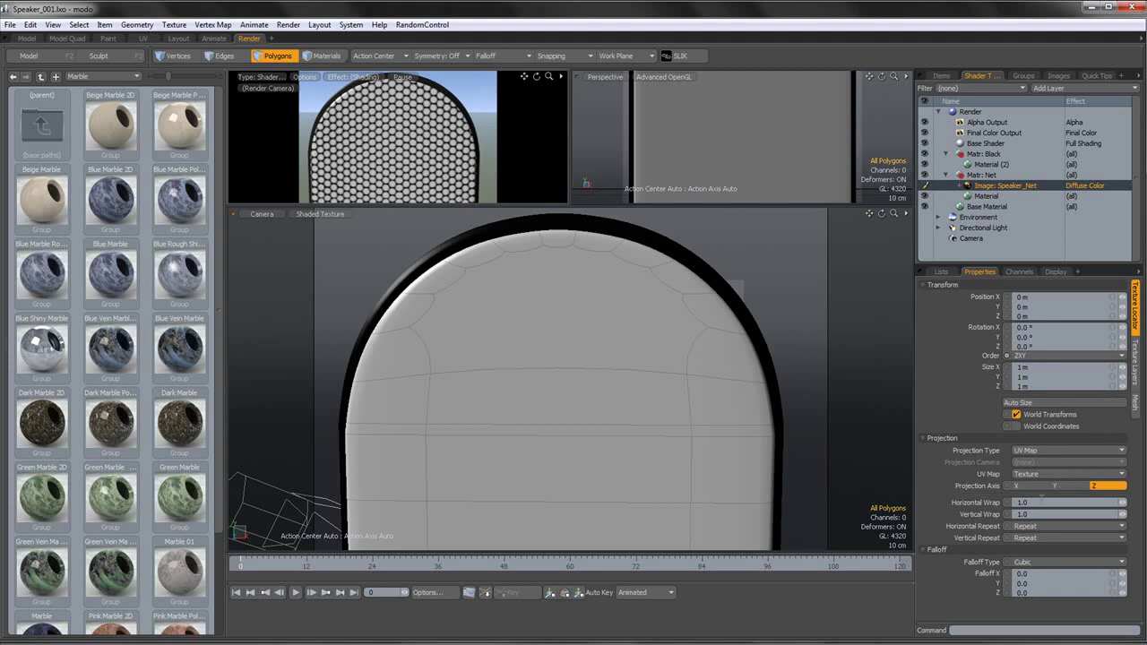
# - Try horizontal and vertical wrap values of 3 and 2 on the net image, and return both to 1
pyautogui.write('3')
pyautogui.press('Return')
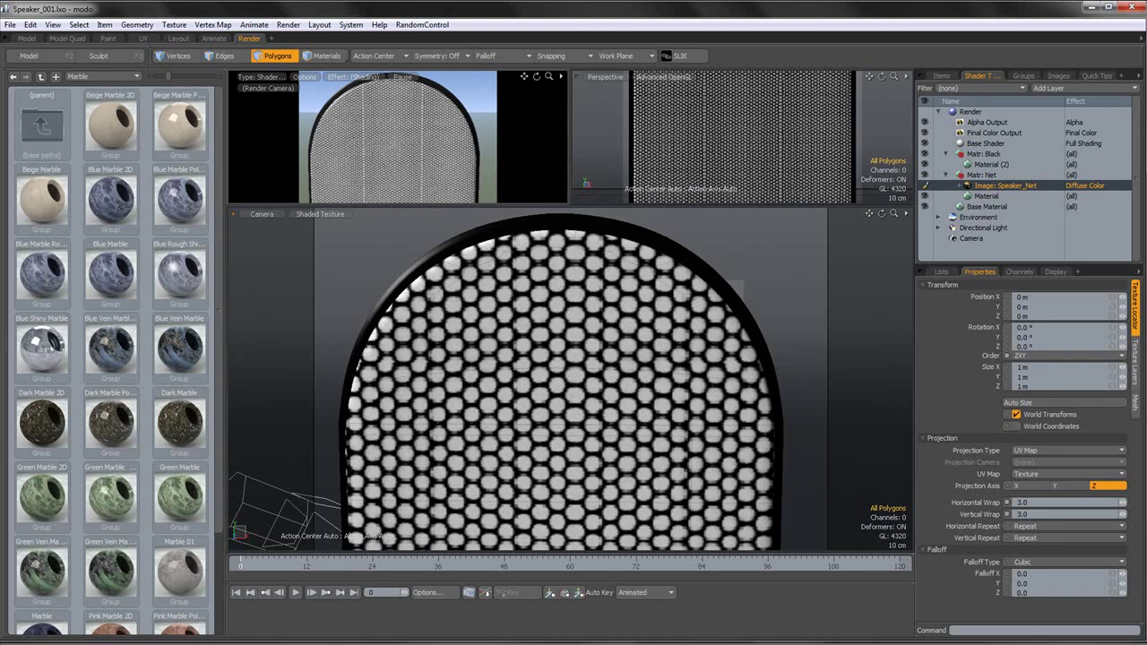
pyautogui.write('2')
pyautogui.press('Return')
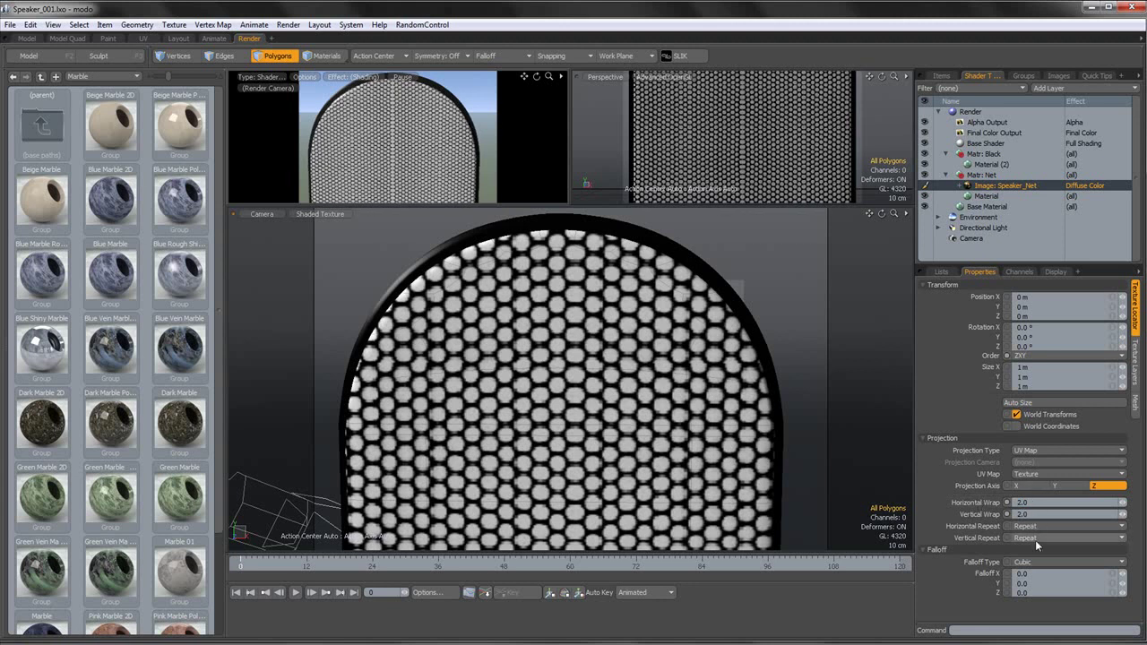
pyautogui.moveTo(1047, 502); pyautogui.dragTo(980, 506)
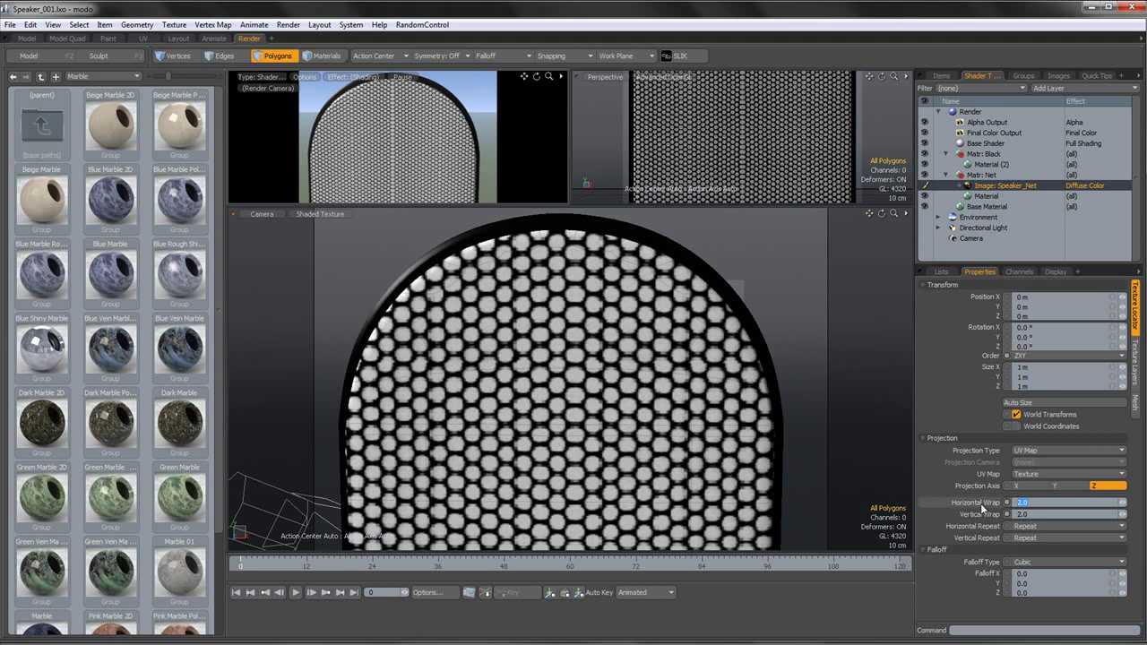
pyautogui.write('1')
pyautogui.press('Tab')
pyautogui.write('1')
pyautogui.press('Return')
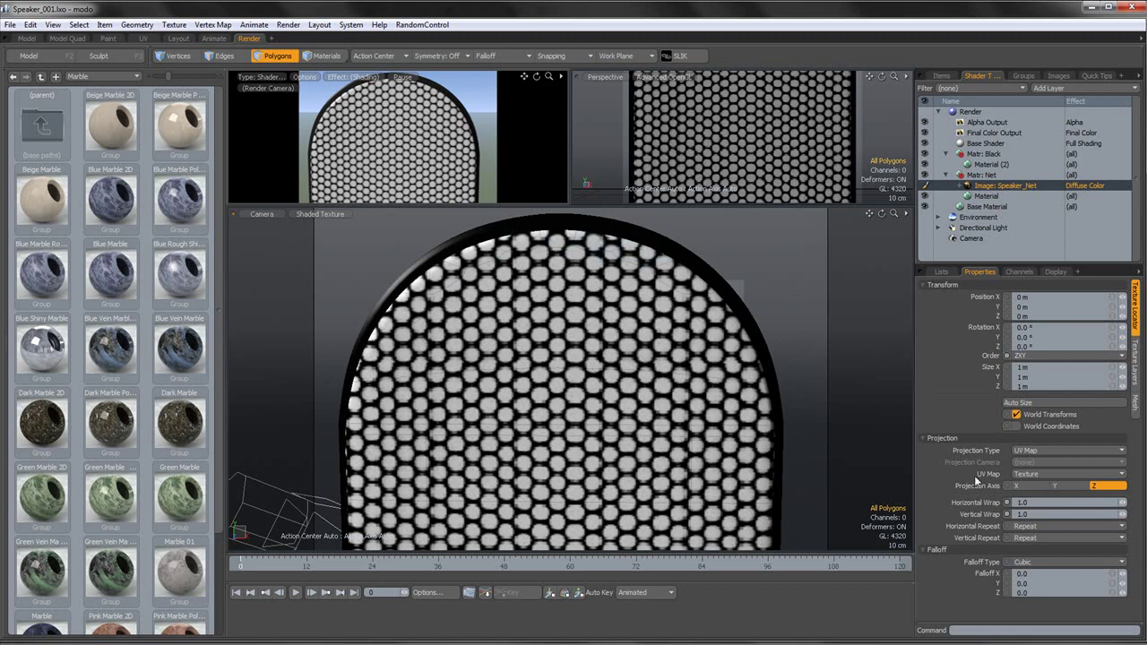
# - Set the Speaker_Net image's effect to Stencil and make the Net group's material double-sided
pyautogui.click(1082, 185)
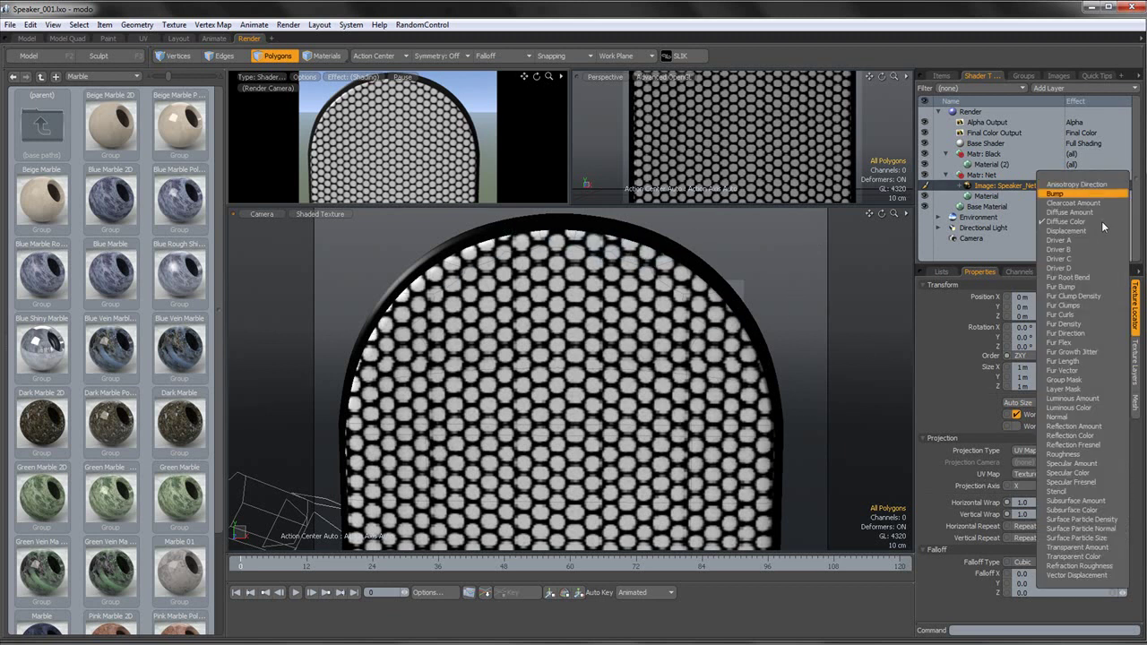
pyautogui.click(1075, 491)
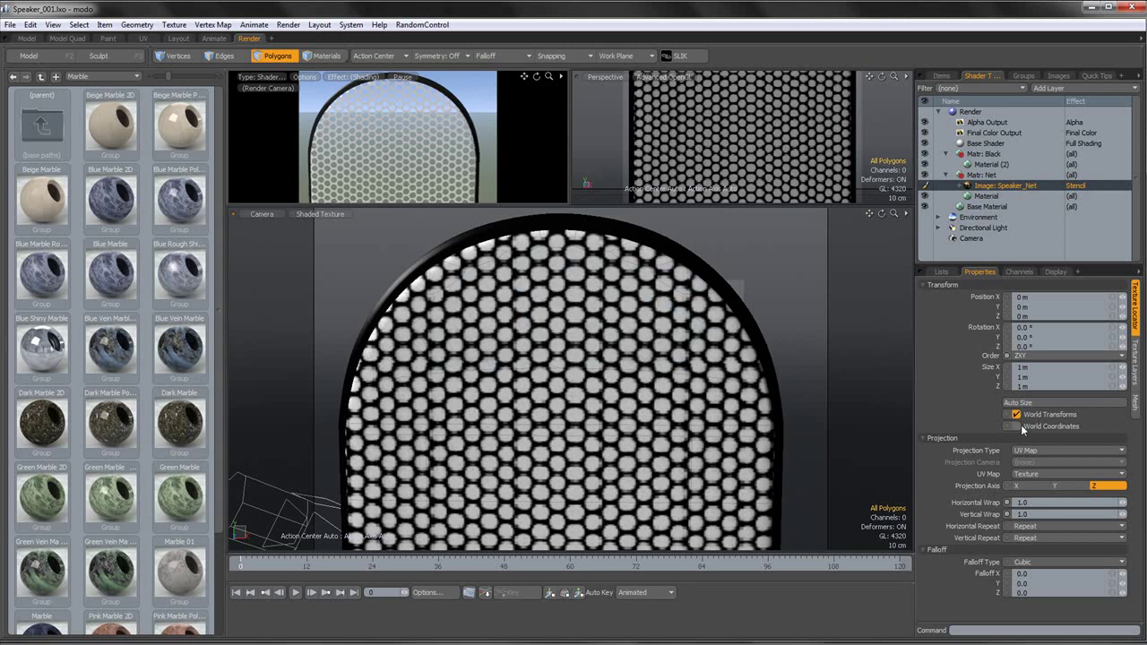
pyautogui.click(994, 196)
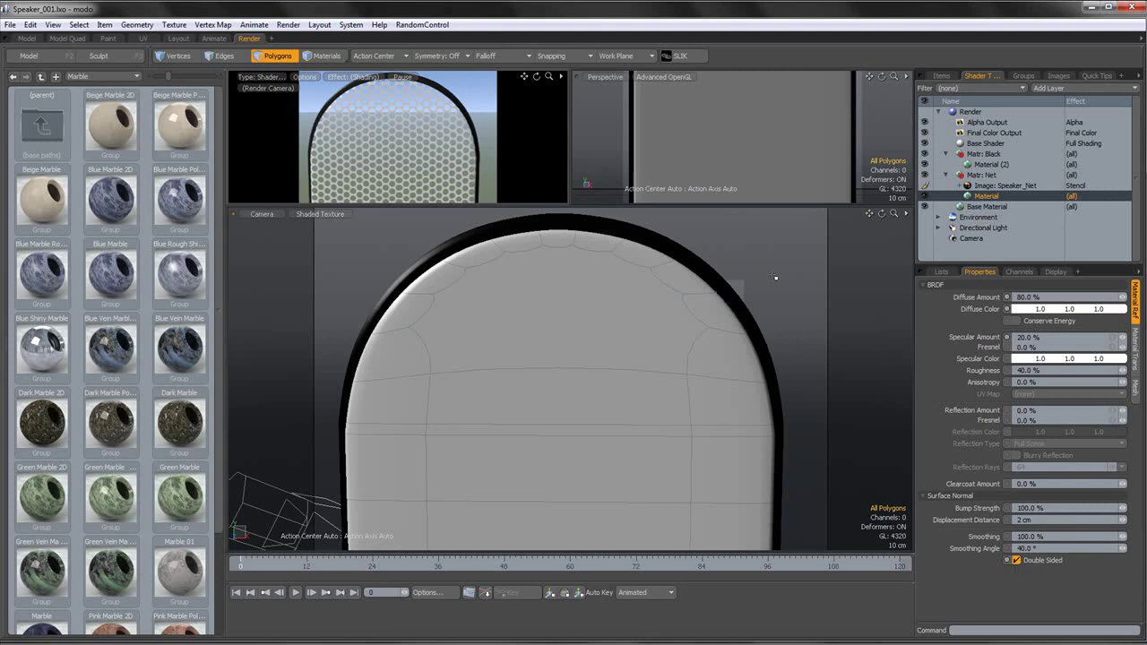
# - Unhide the Case, the speakers, the tweeters and the KEF_Plate
pyautogui.click(937, 76)
pyautogui.click(924, 110)
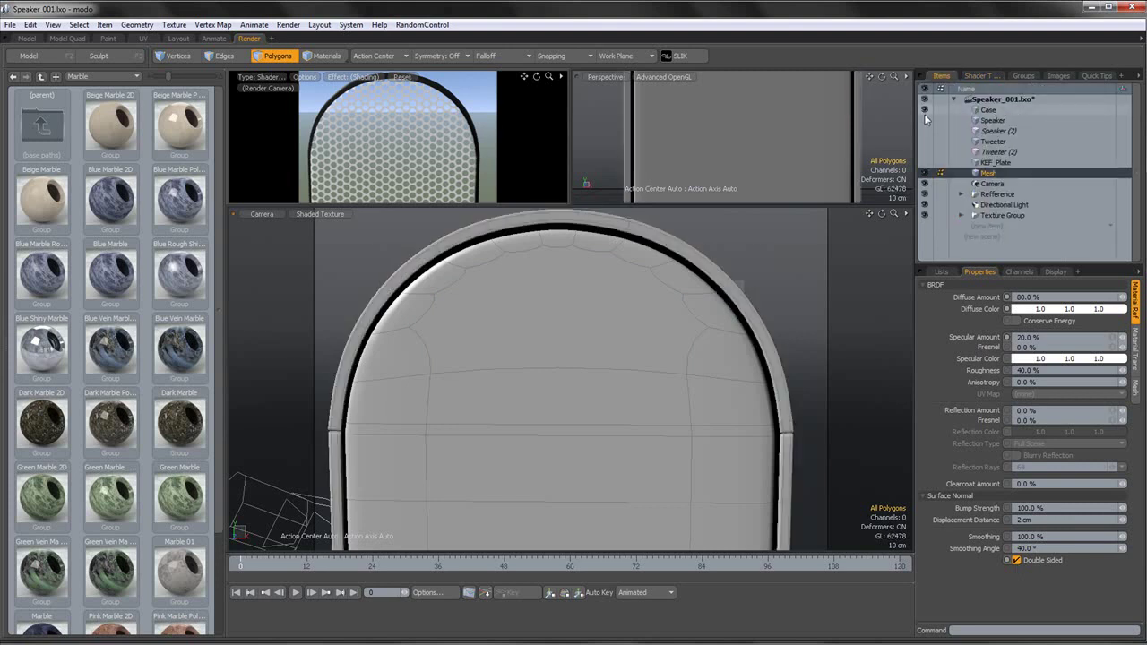
pyautogui.click(923, 163)
# - Examine from several angles how the stencilled net cover looks in front of the speaker drivers
pyautogui.keyDown('alt'); pyautogui.moveTo(752, 302); pyautogui.dragTo(678, 341); pyautogui.keyUp('alt')
pyautogui.keyDown('alt'); pyautogui.keyDown('shift'); pyautogui.moveTo(613, 311); pyautogui.dragTo(653, 417); pyautogui.keyUp('shift'); pyautogui.keyUp('alt')
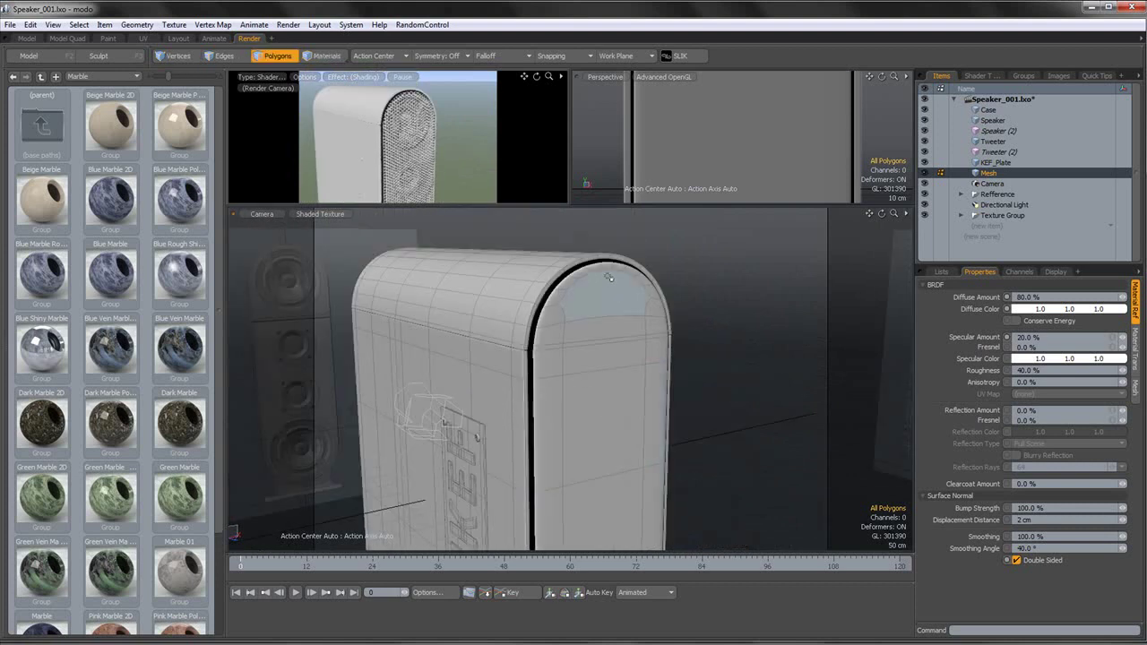
pyautogui.scroll(5, 612, 274)
pyautogui.keyDown('alt'); pyautogui.keyDown('shift'); pyautogui.moveTo(614, 274); pyautogui.dragTo(625, 307); pyautogui.keyUp('shift'); pyautogui.keyUp('alt')
pyautogui.scroll(2, 704, 294)
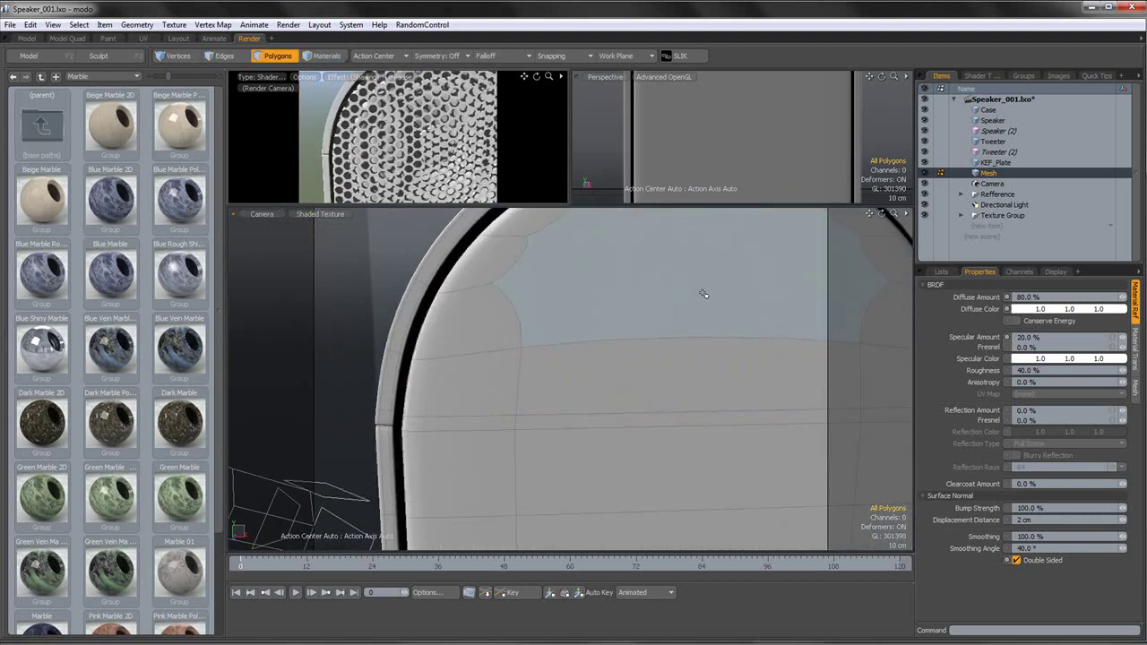
pyautogui.scroll(-2, 704, 294)
pyautogui.scroll(-2, 704, 294)
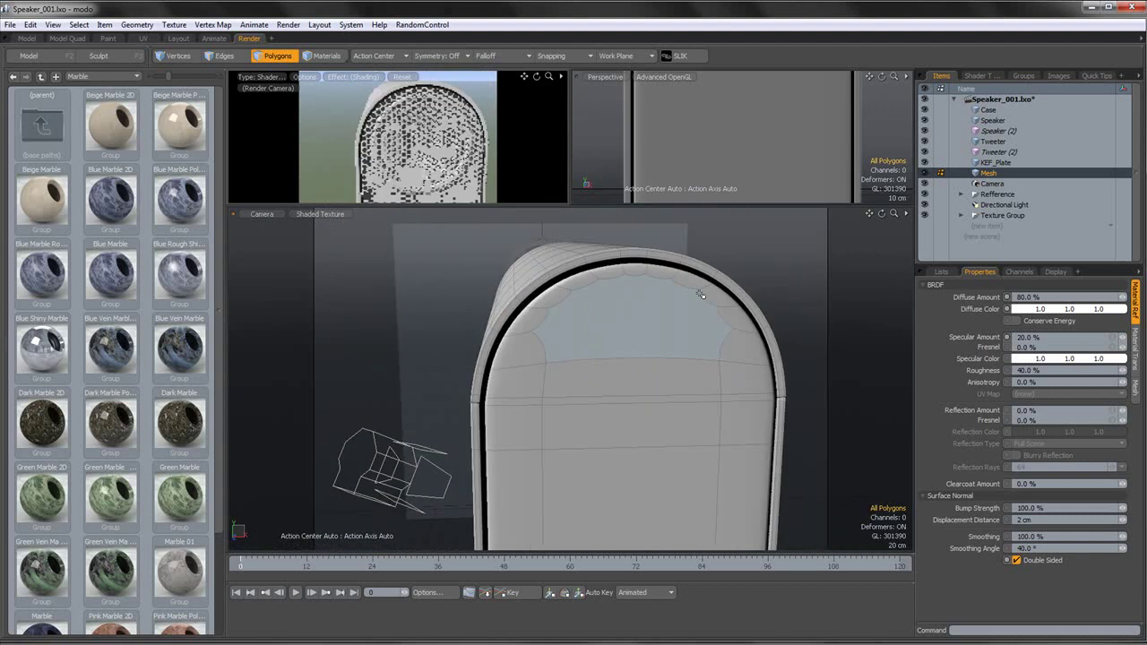
pyautogui.keyDown('alt'); pyautogui.moveTo(722, 335); pyautogui.dragTo(658, 418); pyautogui.keyUp('alt')
pyautogui.keyDown('alt'); pyautogui.moveTo(663, 378); pyautogui.dragTo(685, 345); pyautogui.keyUp('alt')
pyautogui.hotkey('ctrl', 'z')
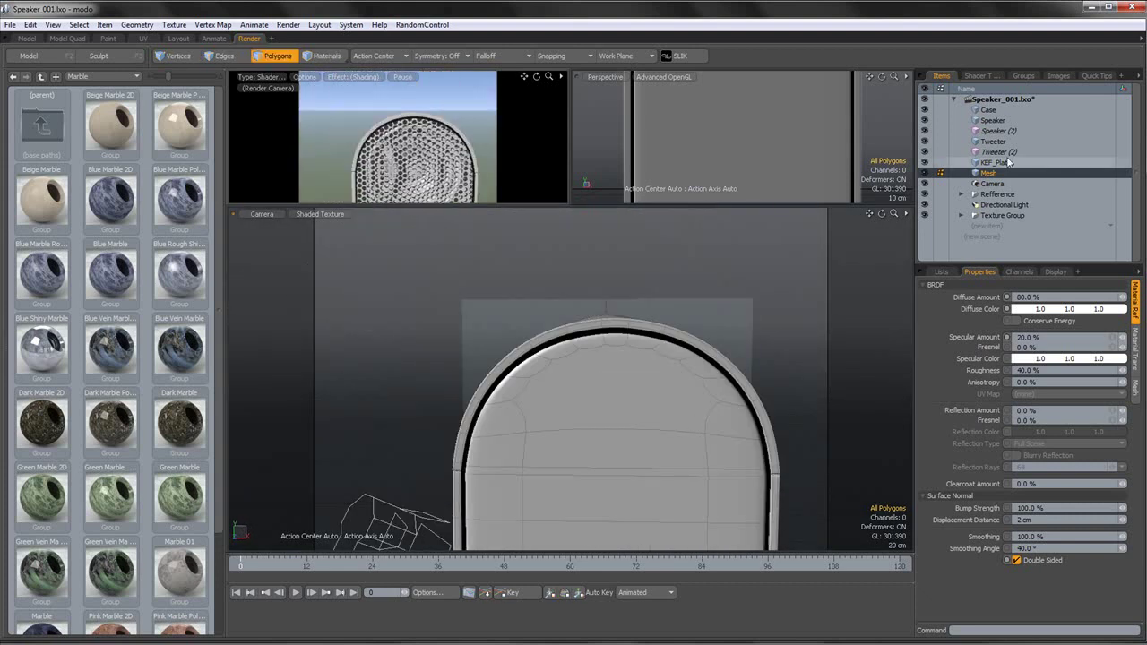
# - Delete the Mesh item holding the net cover panel
pyautogui.click(1004, 159)
pyautogui.click(993, 174)
pyautogui.press('Delete')
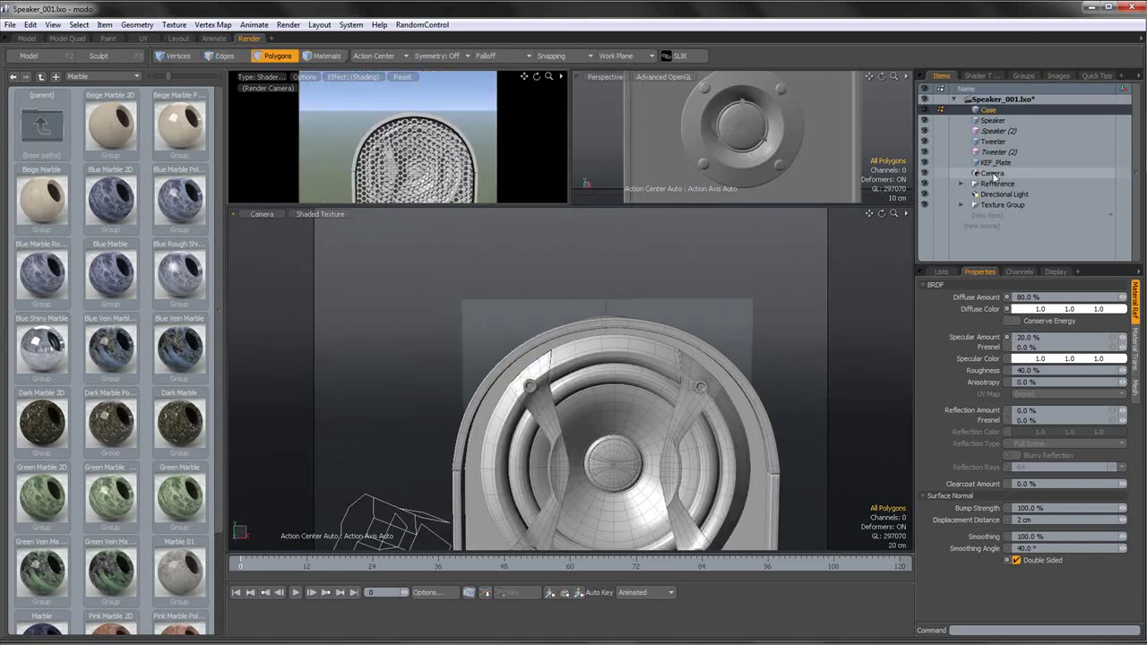
# - Delete the Net and Black material groups from the shader tree
pyautogui.press('a')
pyautogui.keyDown('alt'); pyautogui.moveTo(635, 353); pyautogui.dragTo(586, 365); pyautogui.keyUp('alt')
pyautogui.keyDown('alt'); pyautogui.moveTo(548, 298); pyautogui.dragTo(627, 296); pyautogui.keyUp('alt')
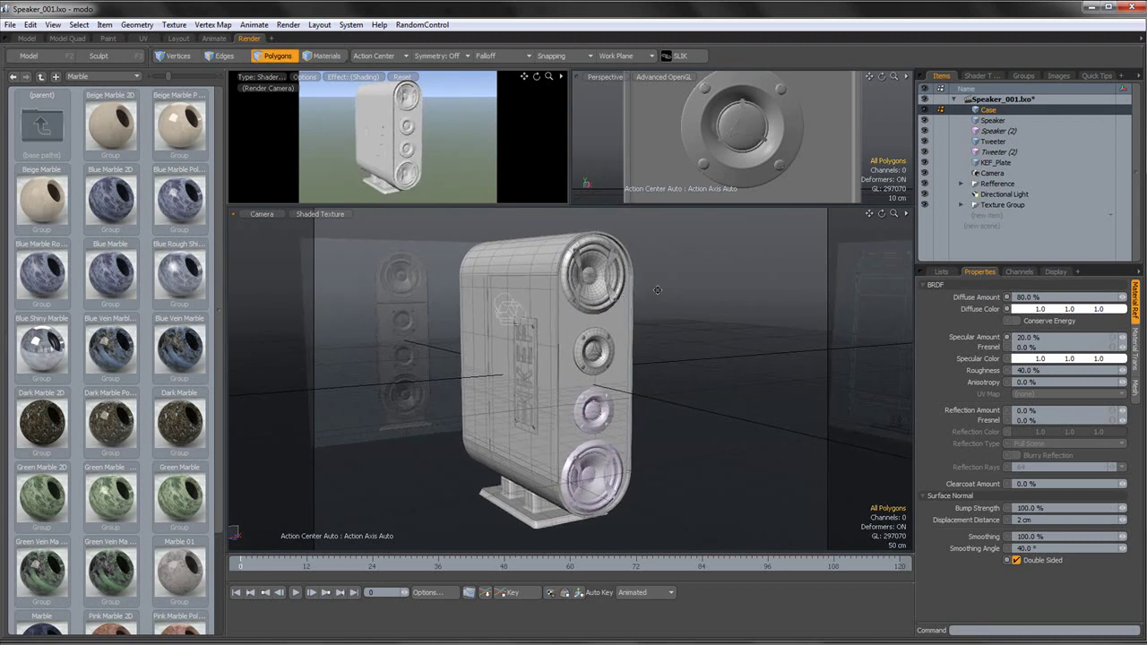
pyautogui.click(990, 76)
pyautogui.click(970, 111)
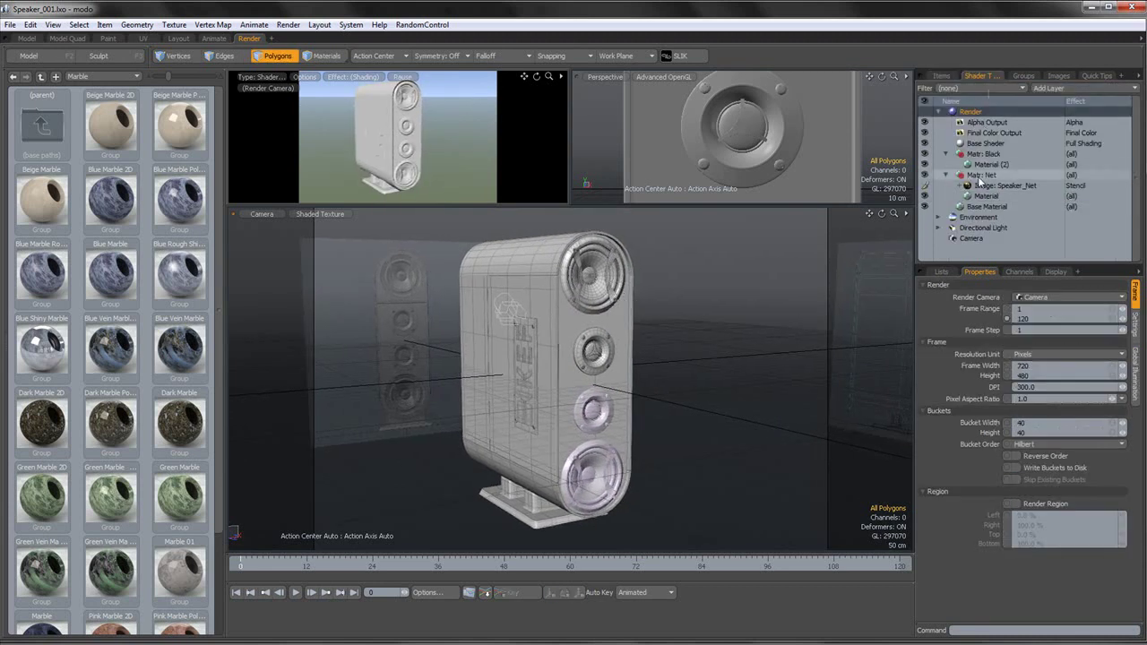
pyautogui.click(945, 176)
pyautogui.click(980, 176)
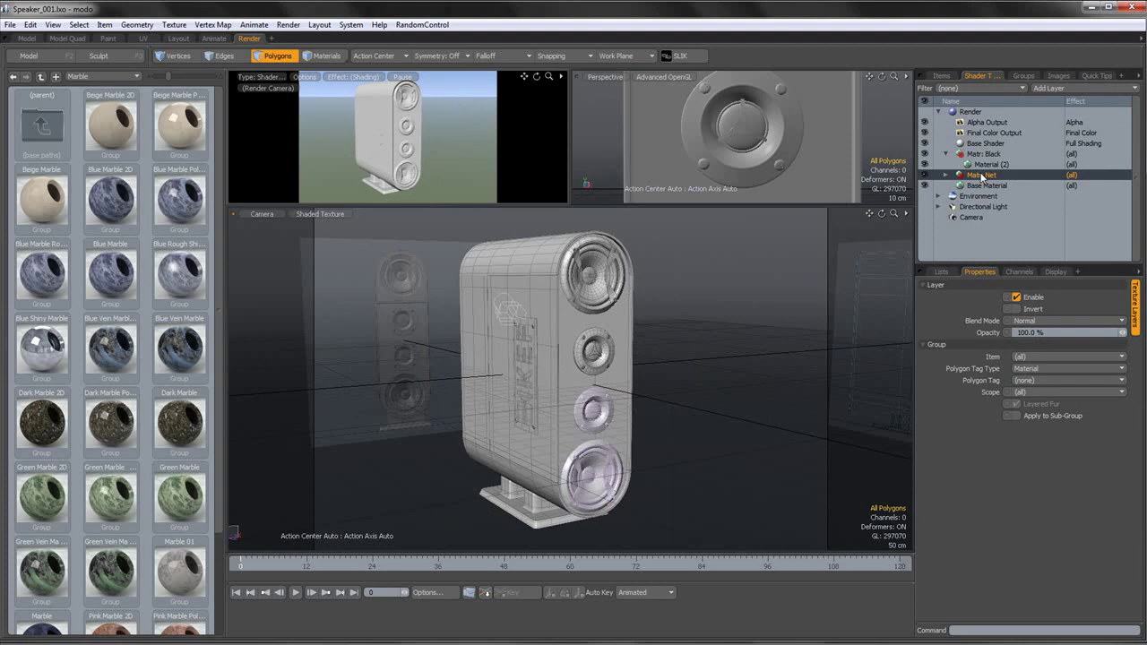
pyautogui.press('Delete')
pyautogui.click(986, 155)
pyautogui.press('Delete')
# - Set the Base Material's diffuse amount to 100% and its roughness to 70%
pyautogui.click(987, 156)
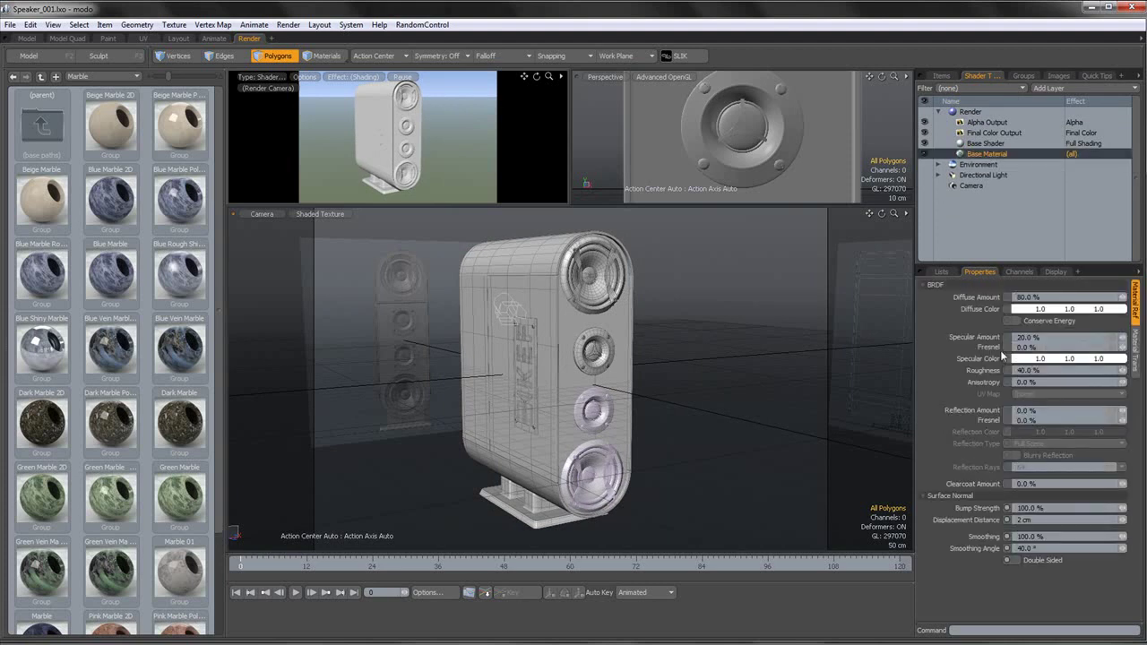
pyautogui.click(1051, 301)
pyautogui.press('Return')
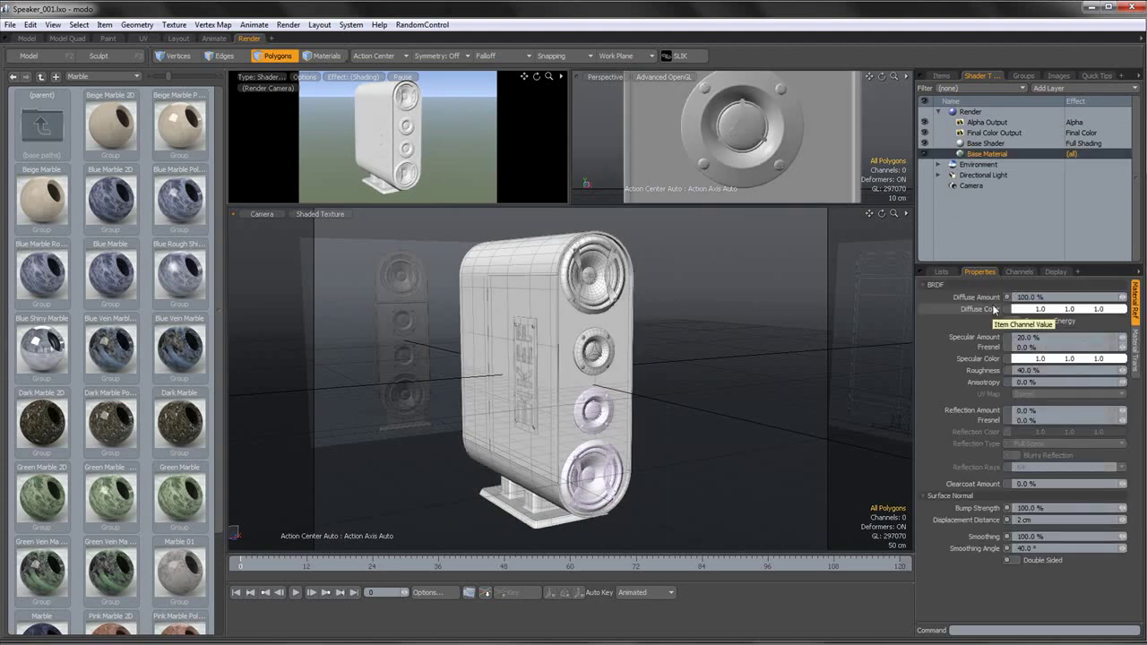
pyautogui.click(1026, 337)
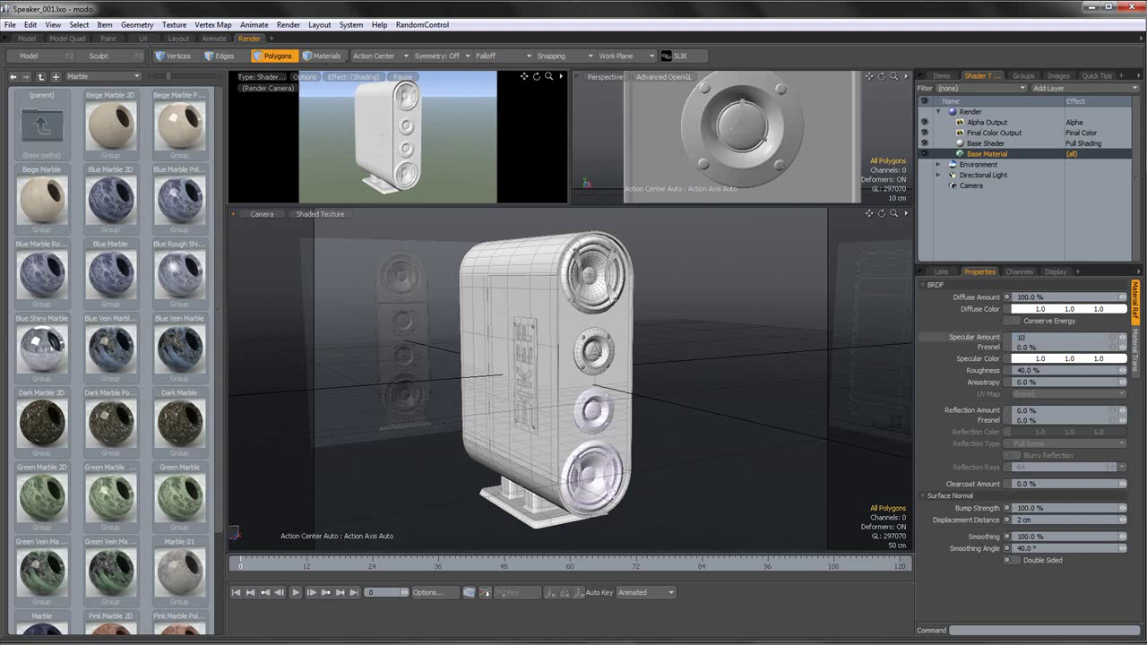
pyautogui.click(973, 369)
pyautogui.write('70')
pyautogui.press('Return')
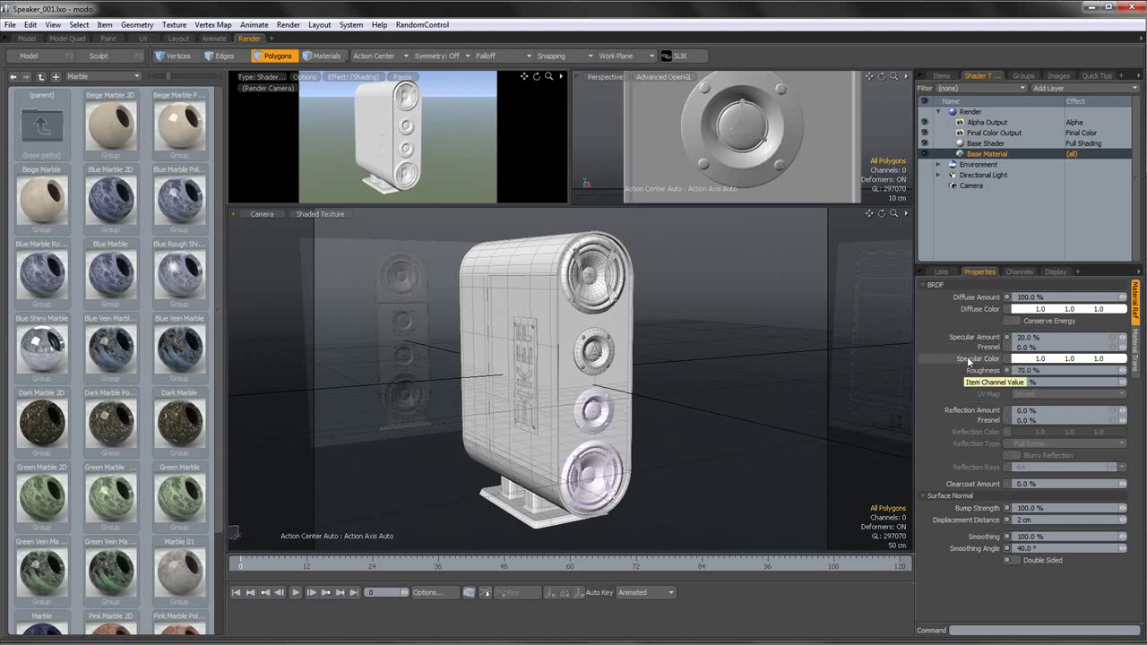
# - Darken the Base Material's diffuse color to a neutral grey of RGB 200, 200, 200
pyautogui.click(1038, 308)
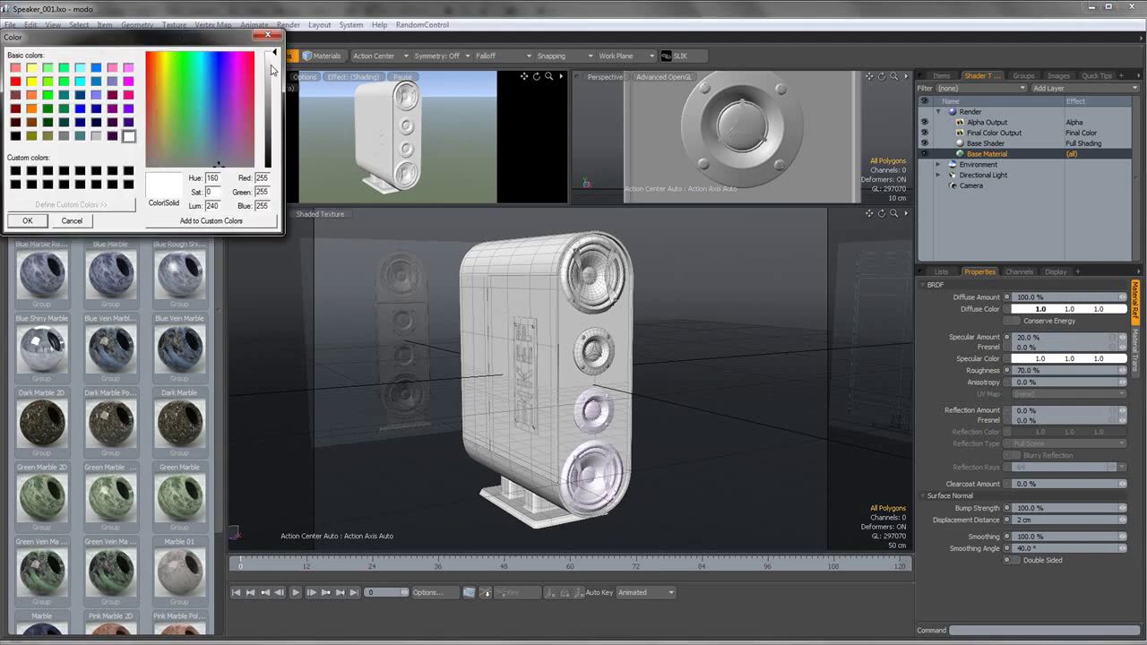
pyautogui.moveTo(272, 71); pyautogui.dragTo(274, 80)
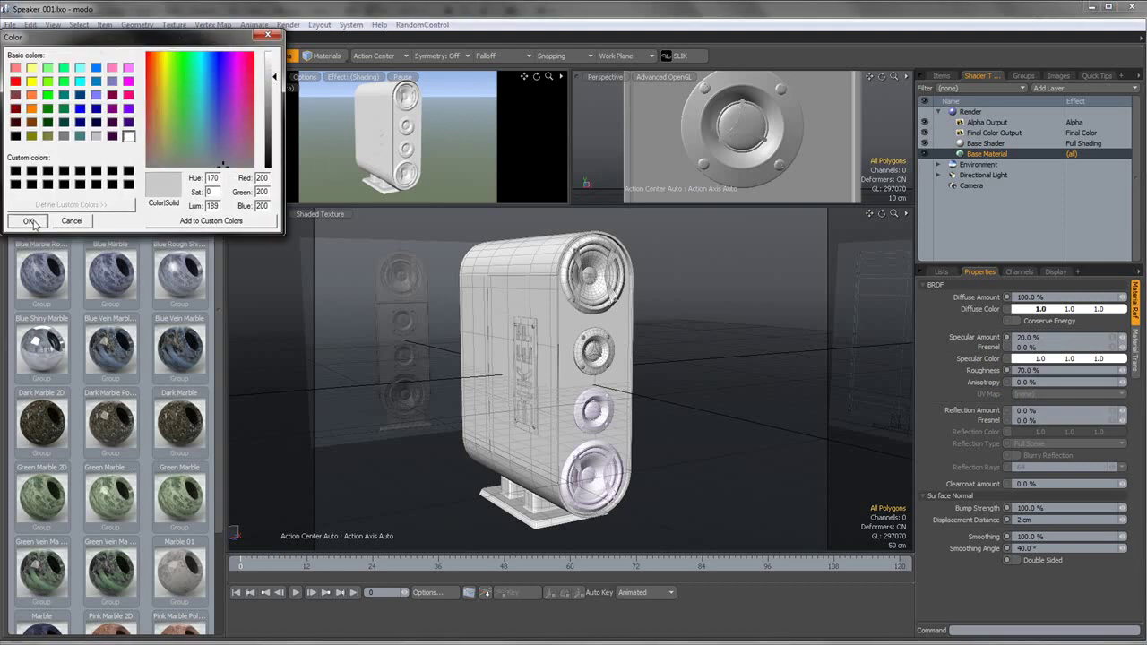
pyautogui.click(29, 221)
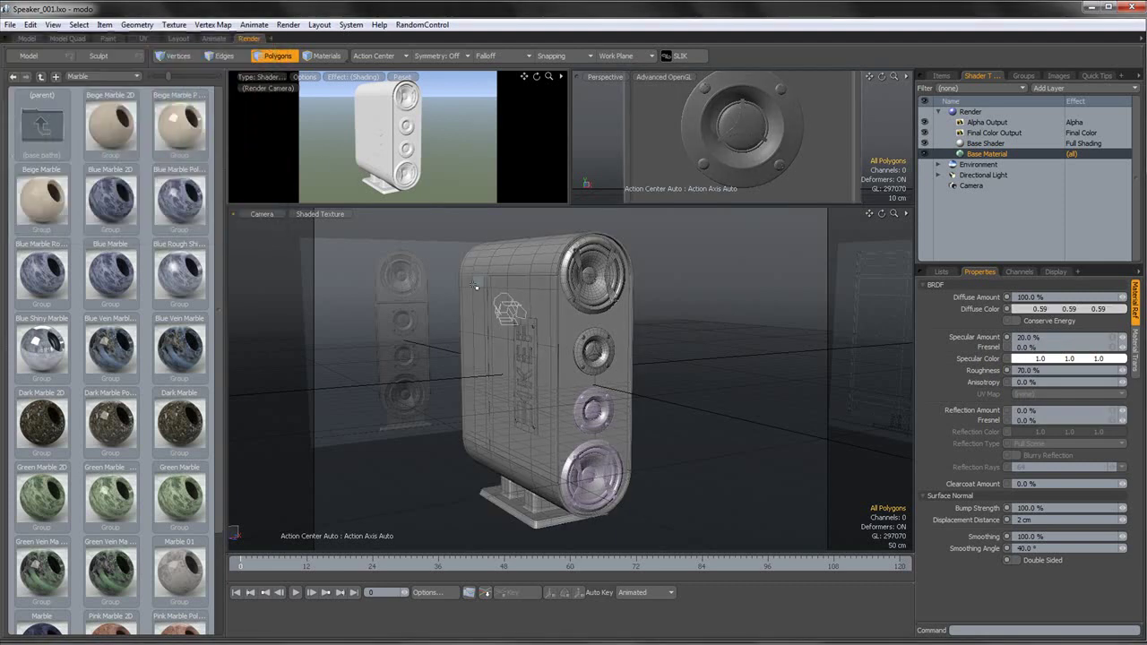
# - Make the Environment invisible to the camera and expand it to show its material
pyautogui.click(994, 133)
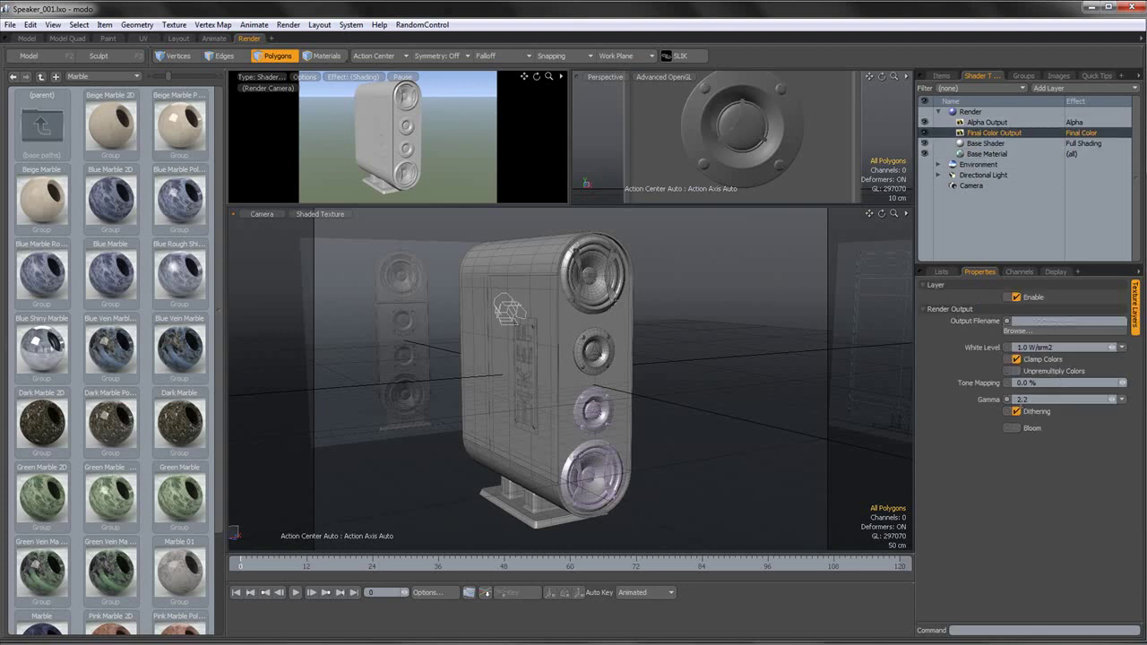
pyautogui.click(972, 164)
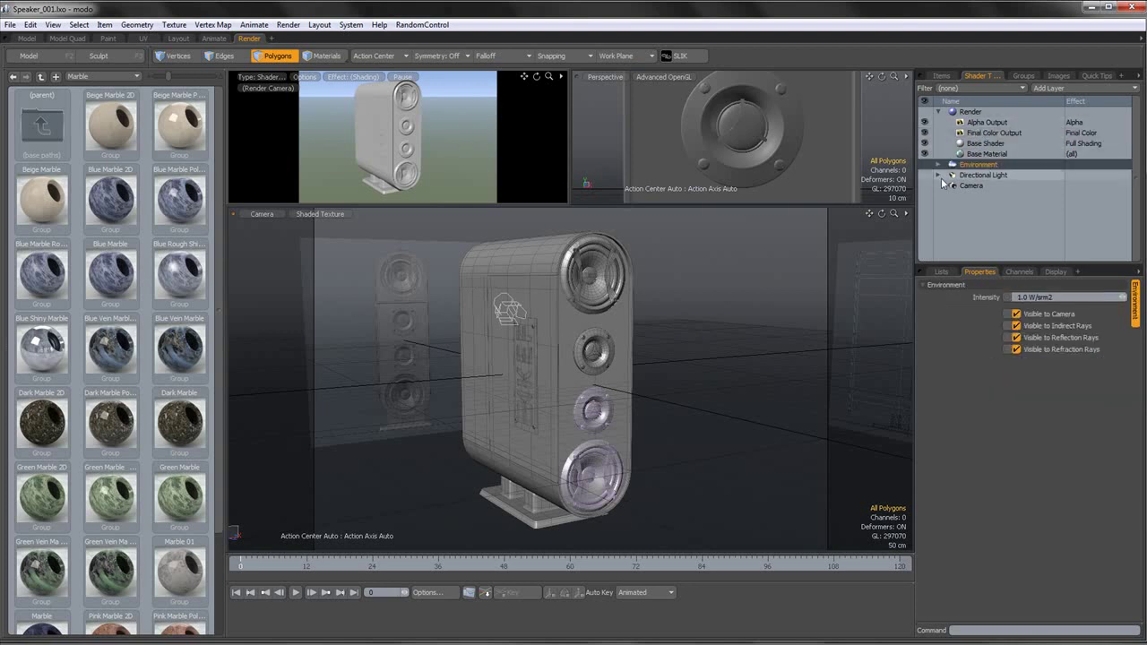
pyautogui.click(972, 155)
pyautogui.click(969, 166)
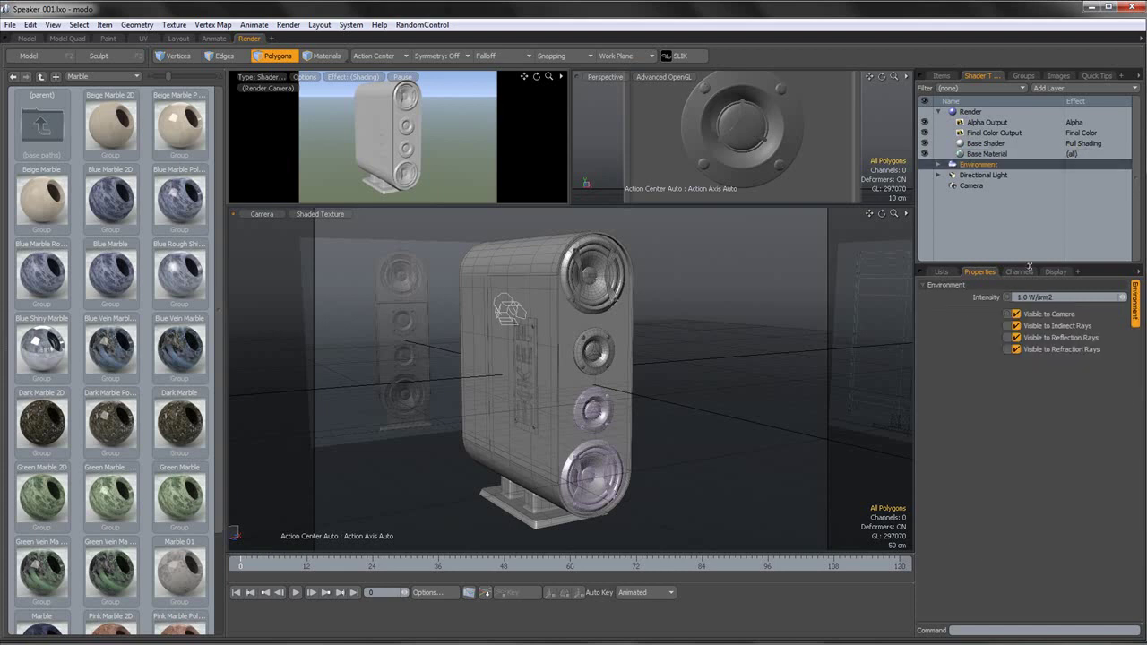
pyautogui.click(938, 165)
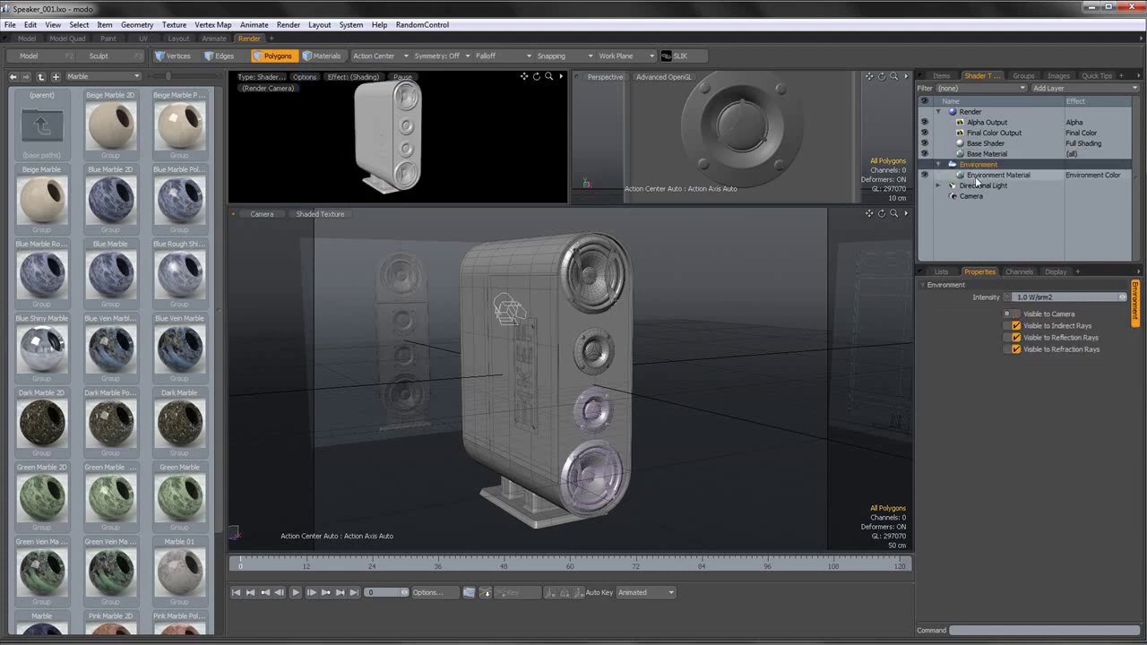
# - Try 2 Color Gradient as the Environment Material's type and return it to 4 Color Gradient
pyautogui.click(997, 174)
pyautogui.click(1044, 356)
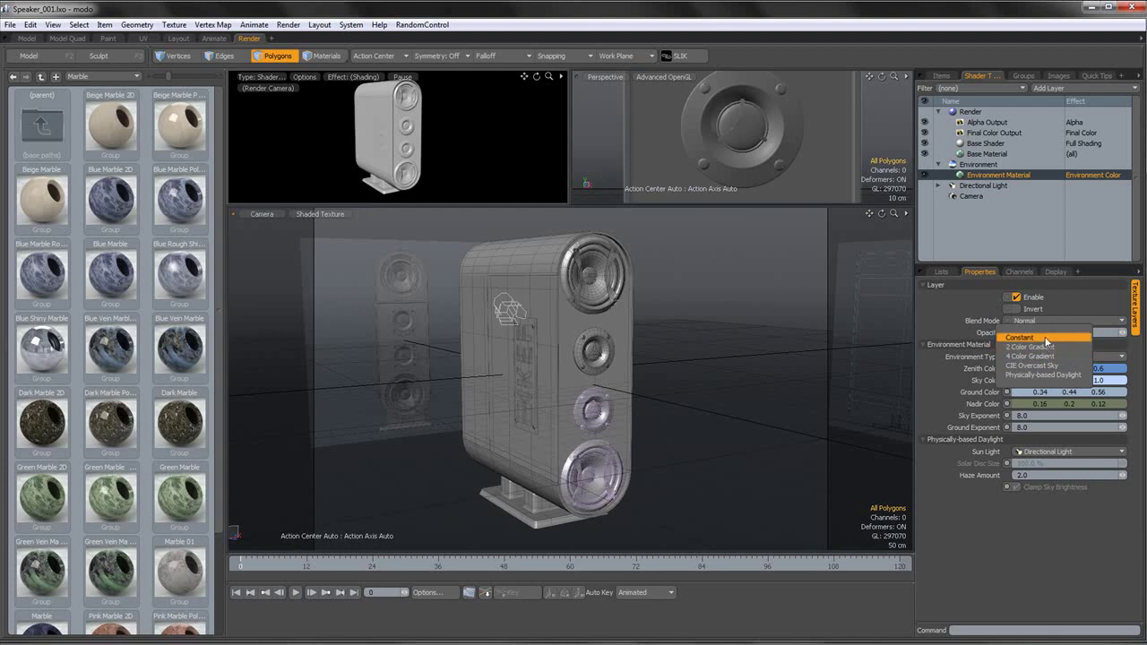
pyautogui.click(1042, 347)
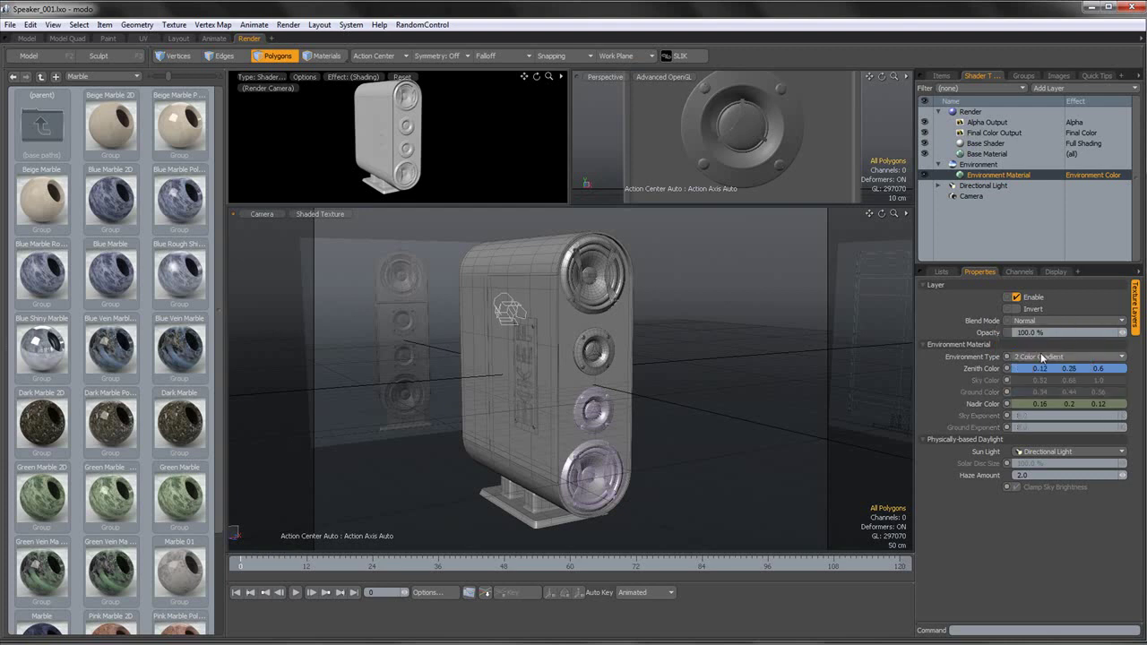
pyautogui.click(1039, 359)
pyautogui.click(1037, 365)
# - Set the Environment Material's Zenith Color to a neutral grey of 0.31 and its Sky Color to a light grey of 0.74
pyautogui.click(1066, 368)
pyautogui.moveTo(211, 138); pyautogui.dragTo(148, 165)
pyautogui.click(33, 221)
pyautogui.click(1037, 380)
pyautogui.moveTo(186, 115); pyautogui.dragTo(172, 167)
pyautogui.click(27, 221)
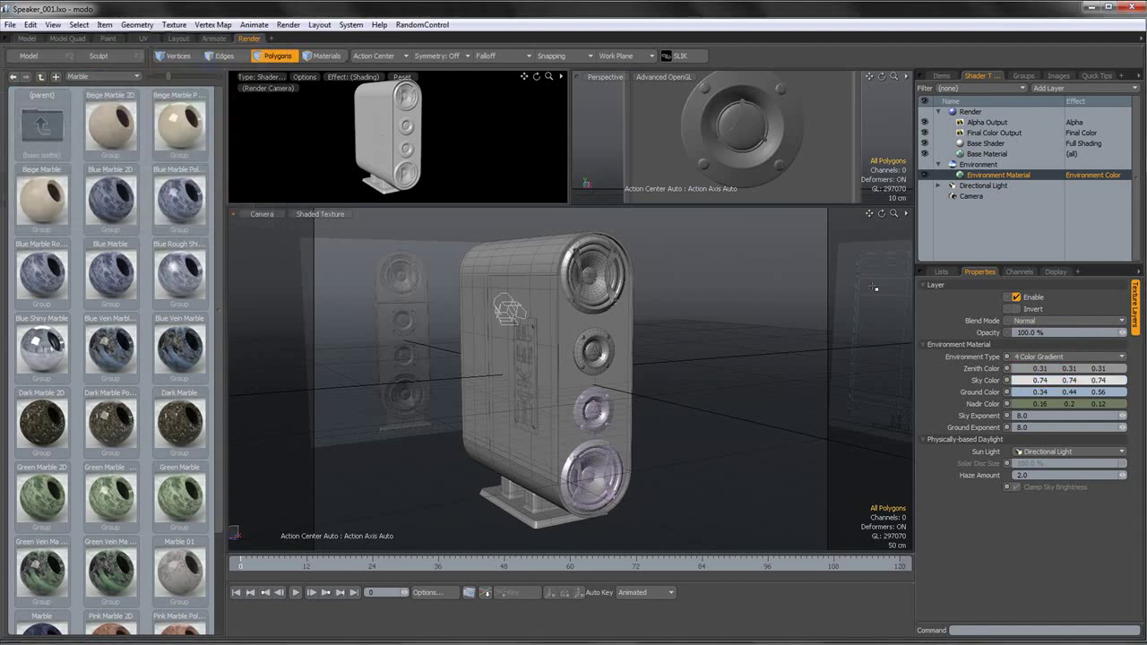
# - Set the environment's Ground Color to grey RGB 176, 176, 176 and its Nadir Color to grey RGB 110, 110, 110
pyautogui.click(1057, 394)
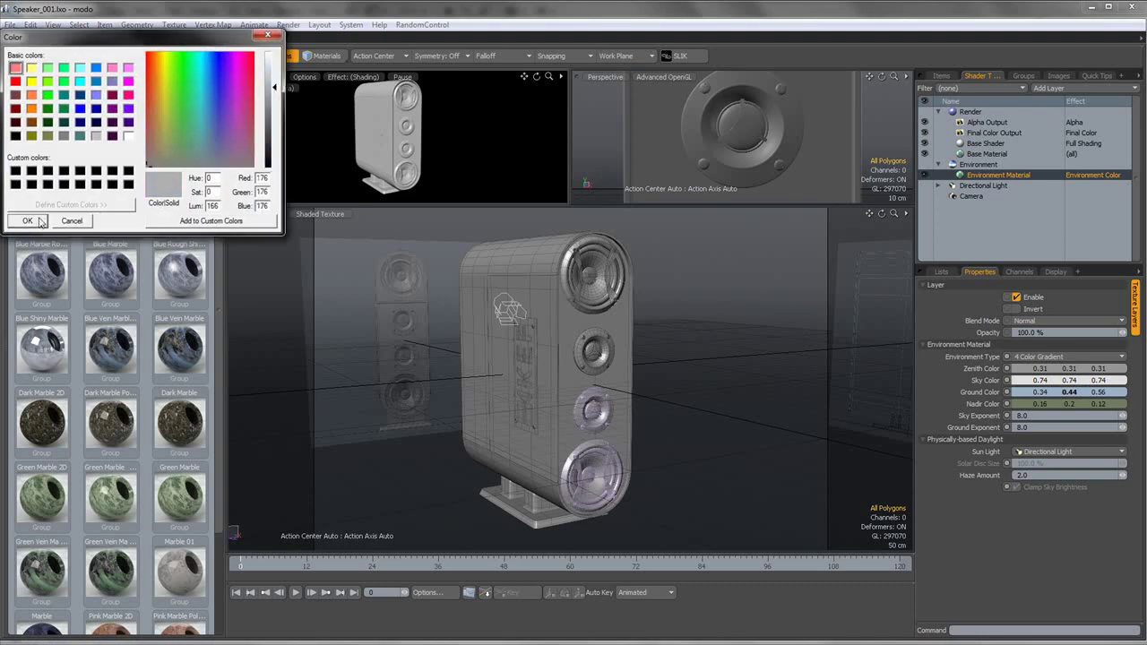
pyautogui.click(27, 221)
pyautogui.click(1032, 404)
pyautogui.click(148, 165)
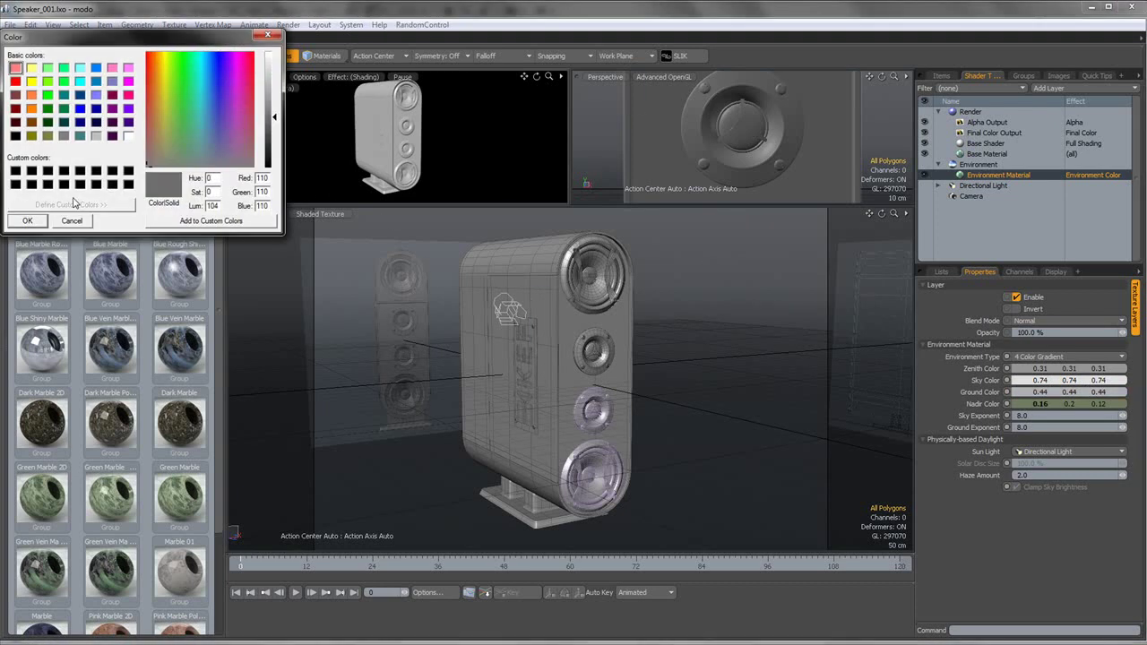
pyautogui.click(43, 222)
# - Enable Indirect Illumination in the Render item's Global Illumination settings
pyautogui.click(970, 111)
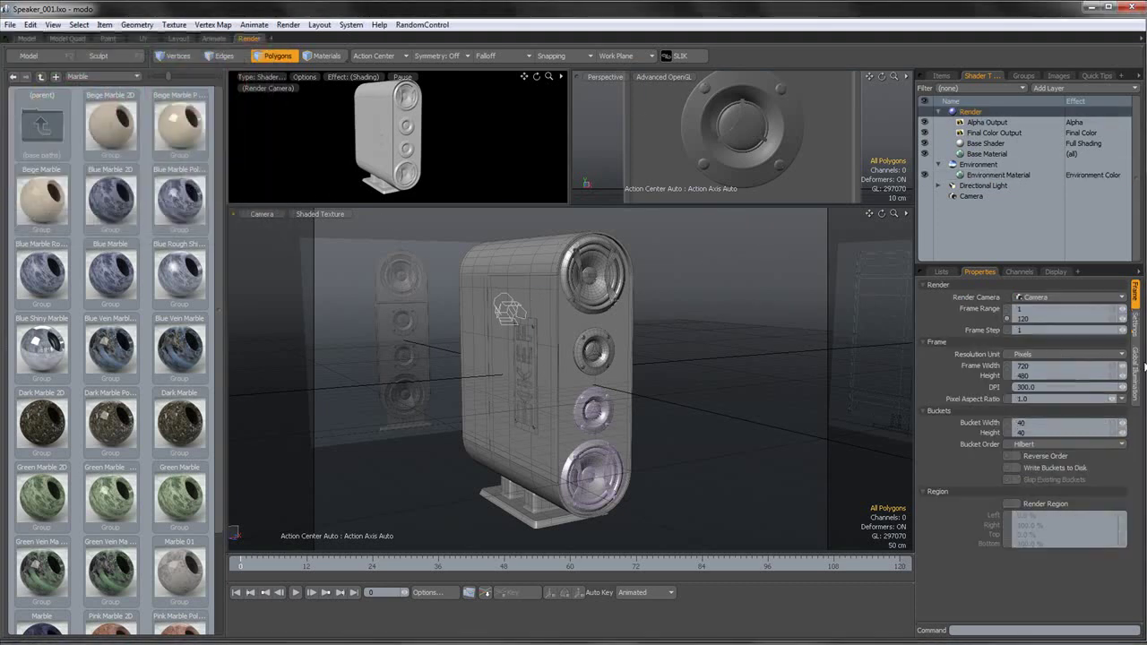
pyautogui.click(1134, 372)
pyautogui.click(1016, 333)
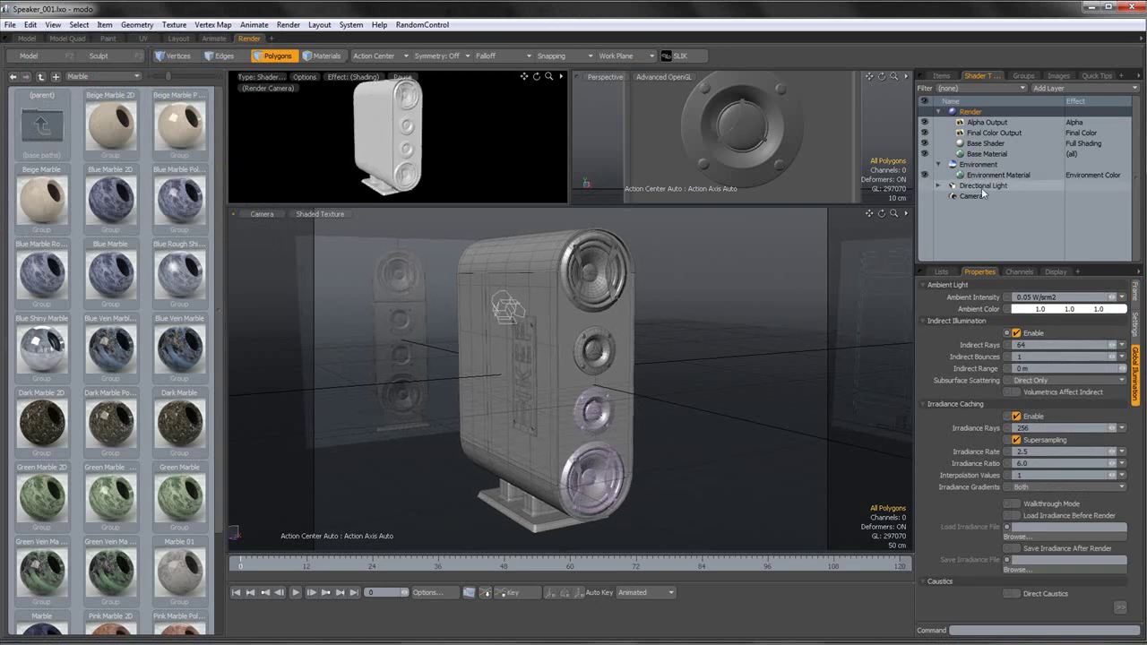
# - Set the Directional Light's Radiant Exitance to 2 W/srm2 and its Spread Angle to 2°
pyautogui.click(983, 186)
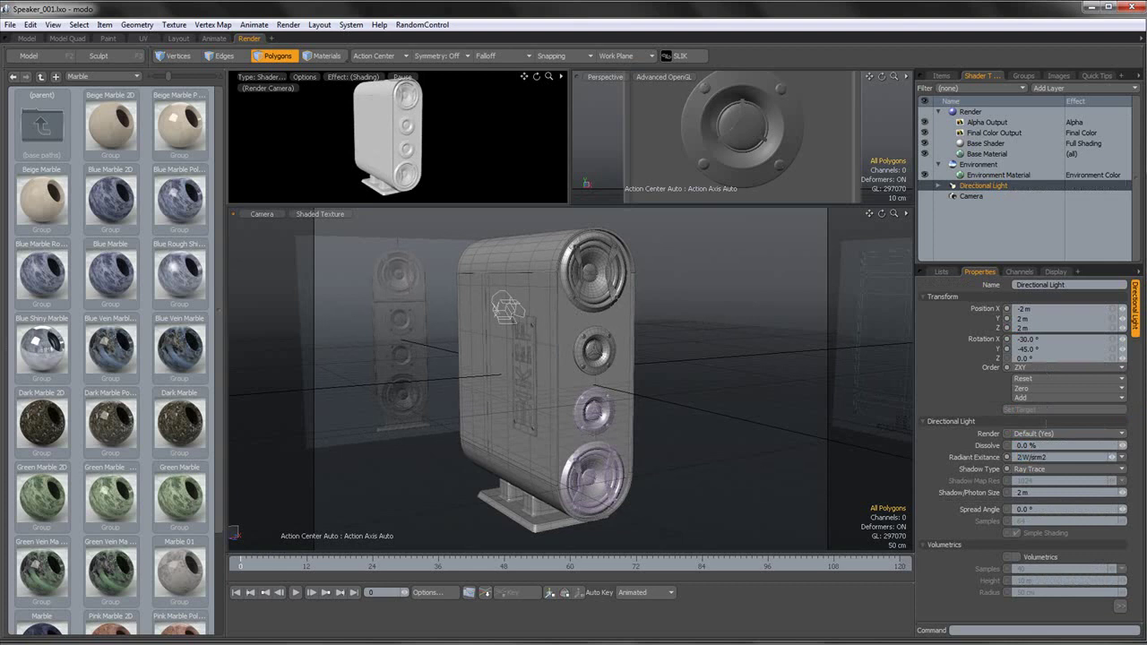
pyautogui.write('2')
pyautogui.press('Return')
pyautogui.moveTo(1033, 508); pyautogui.dragTo(988, 510)
pyautogui.write('2')
pyautogui.press('Return')
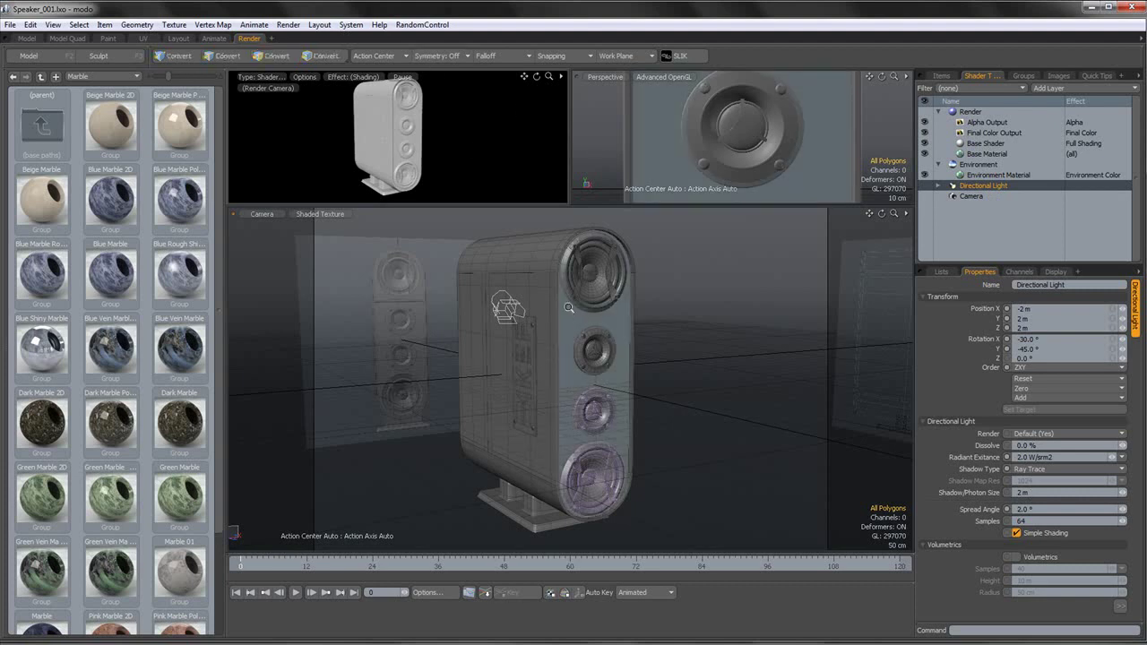
# - Set render antialiasing to 16 Samples/Pixel with the Mitchell-Netravali filter and the Ray Threshold to 0.05%
pyautogui.keyDown('alt'); pyautogui.moveTo(576, 297); pyautogui.dragTo(587, 296); pyautogui.keyUp('alt')
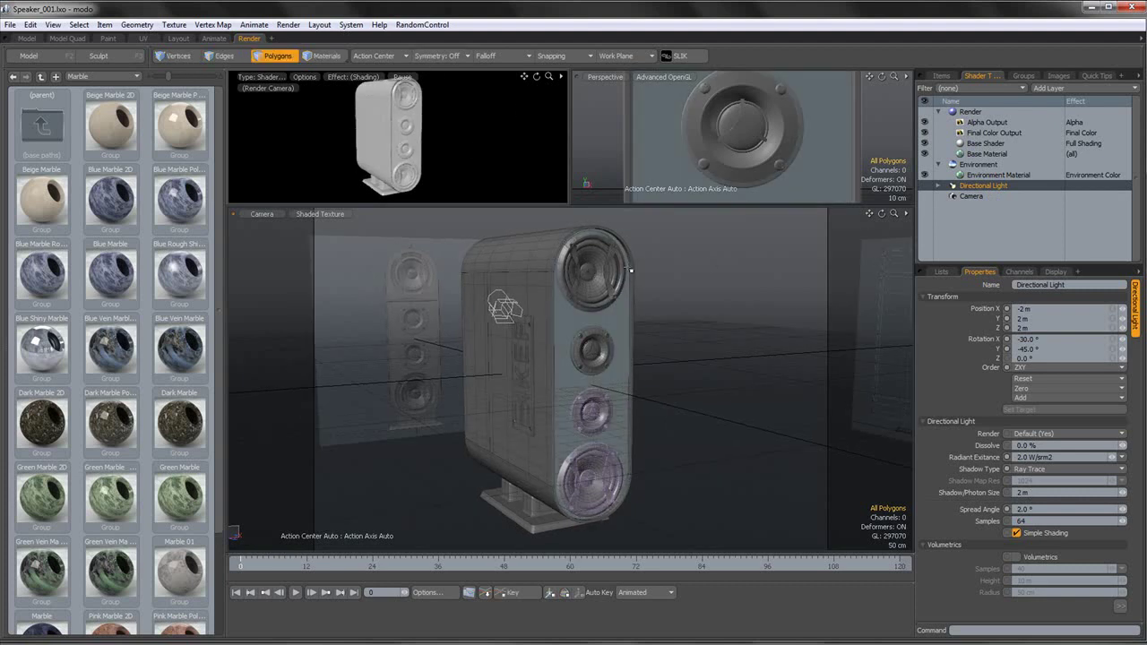
pyautogui.click(970, 111)
pyautogui.click(1134, 323)
pyautogui.click(1066, 297)
pyautogui.click(1066, 308)
pyautogui.click(1066, 308)
pyautogui.click(1058, 322)
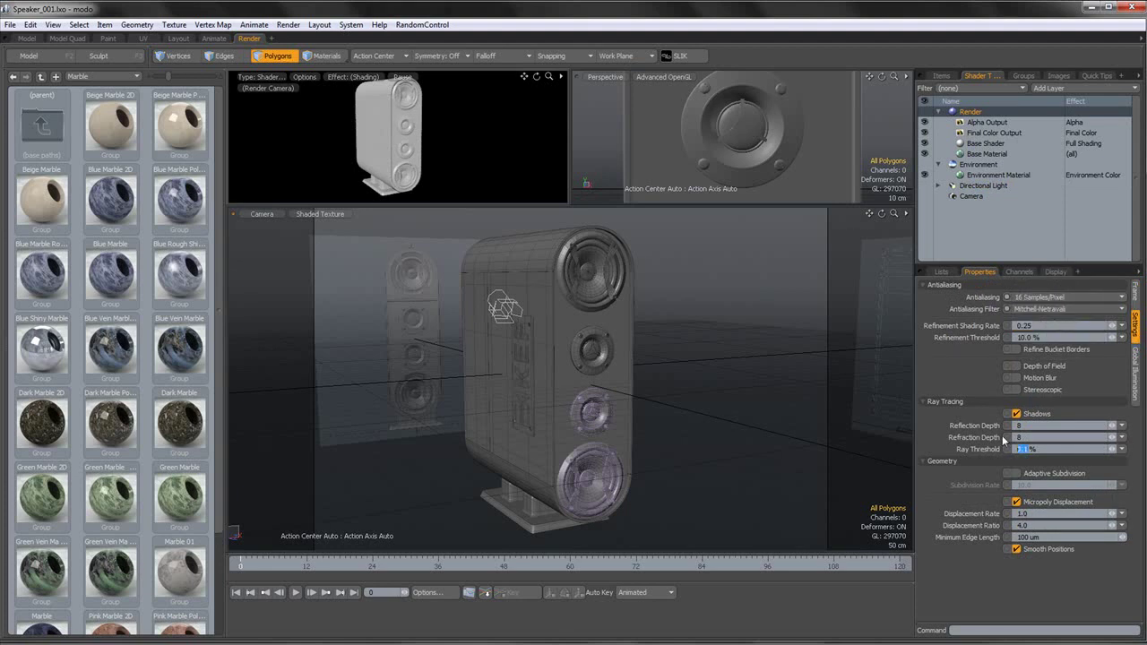
# - Render the speaker from the scene camera to check the lighting
pyautogui.click(288, 24)
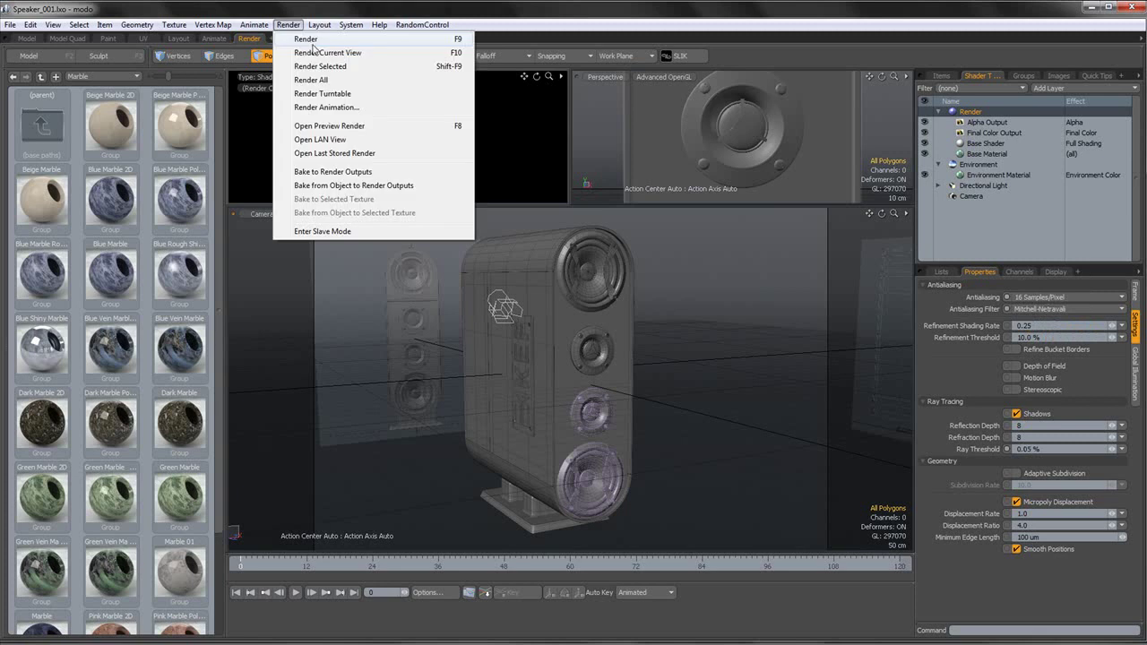
pyautogui.click(304, 39)
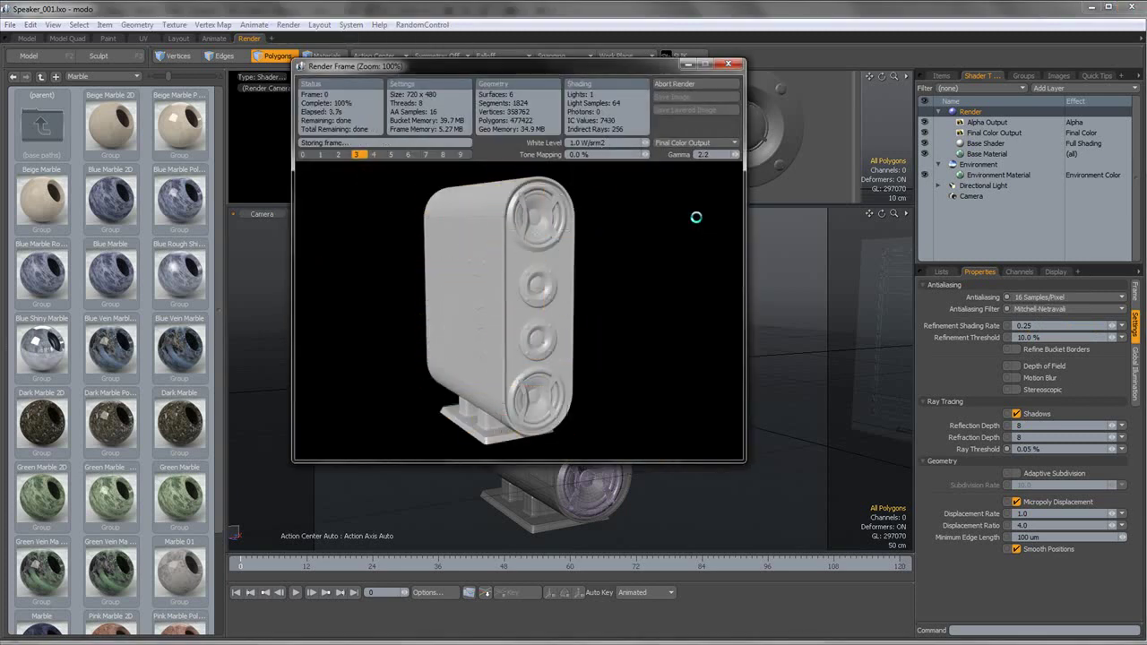
pyautogui.click(696, 96)
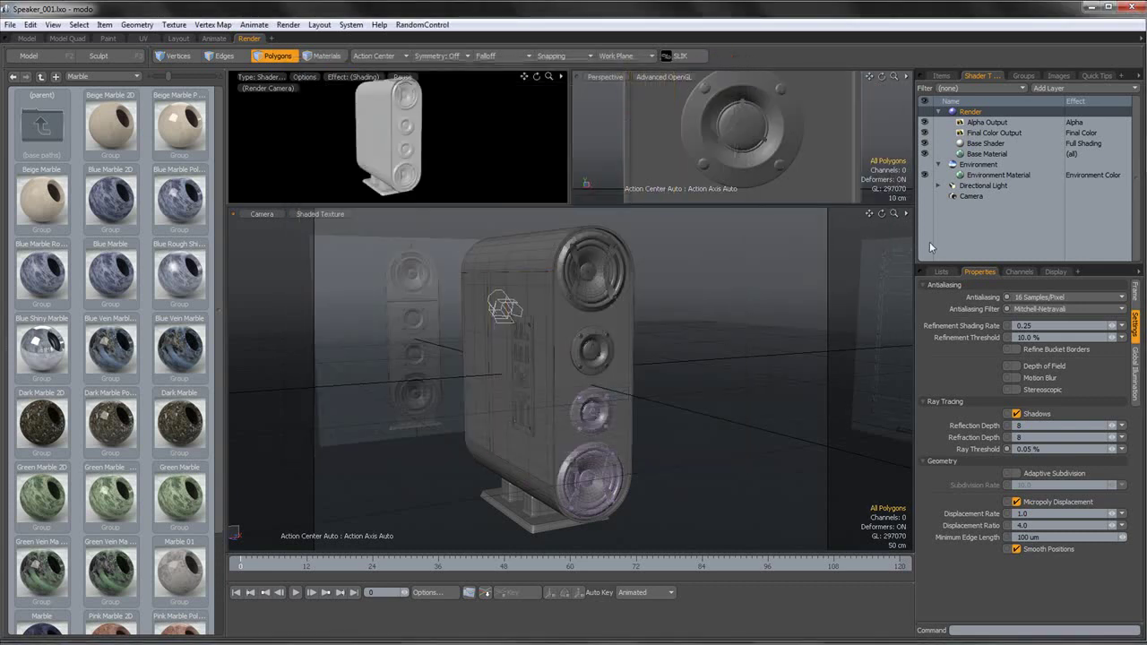
# - Assign a new material named Shader1 to the plate polygons of the KEF_Plate mesh in a perspective view
pyautogui.click(941, 76)
pyautogui.click(995, 162)
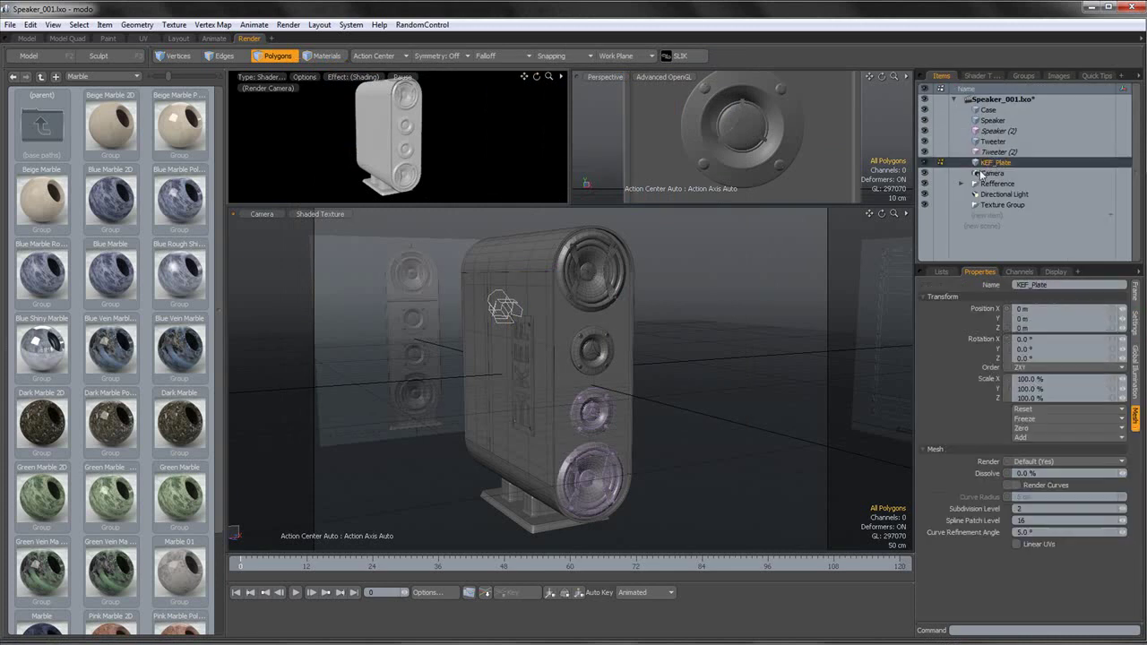
pyautogui.click(273, 216)
pyautogui.click(273, 203)
pyautogui.keyDown('alt'); pyautogui.moveTo(538, 300); pyautogui.dragTo(652, 302); pyautogui.keyUp('alt')
pyautogui.scroll(5, 576, 315)
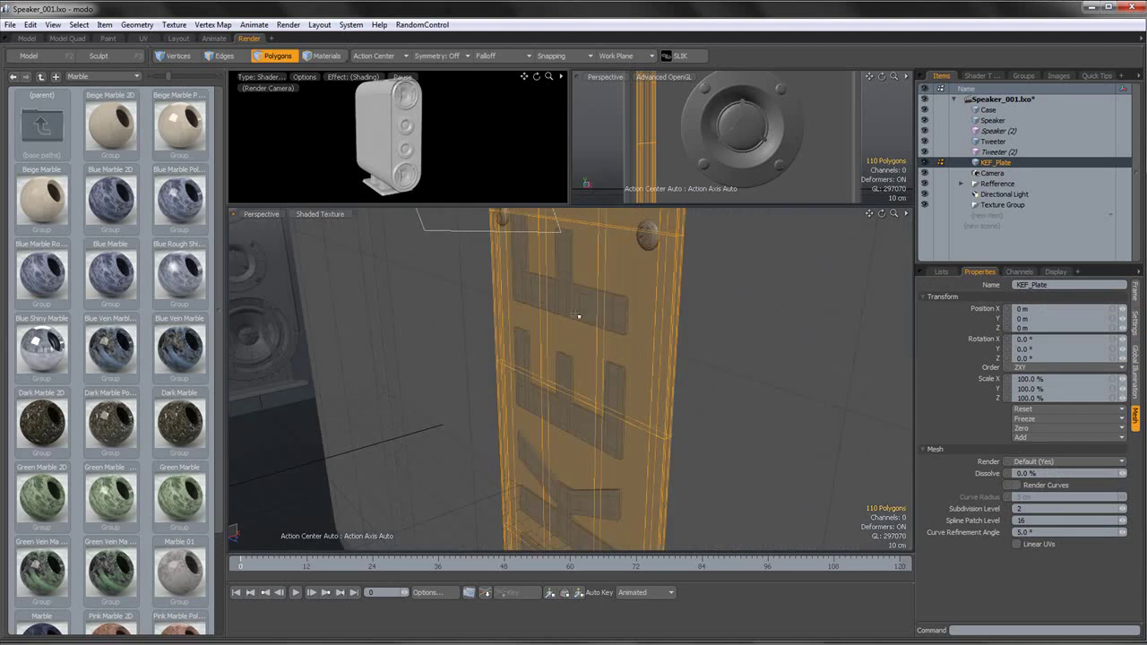
pyautogui.press('m')
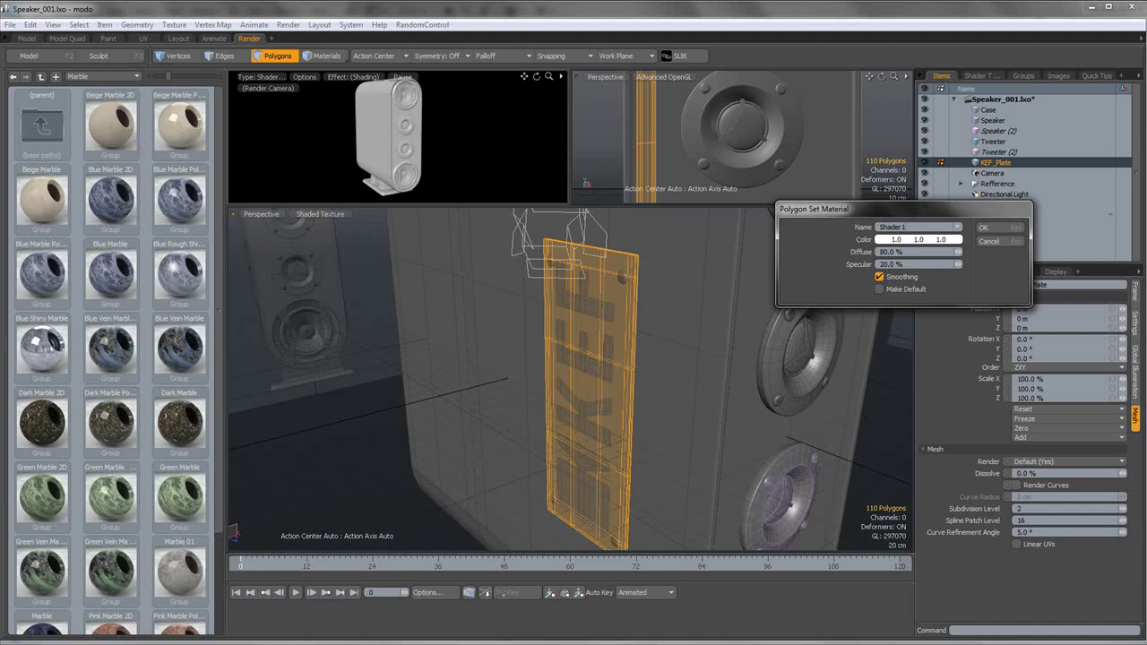
pyautogui.press('Return')
pyautogui.click(894, 339)
pyautogui.keyDown('alt'); pyautogui.moveTo(894, 340); pyautogui.dragTo(817, 341); pyautogui.keyUp('alt')
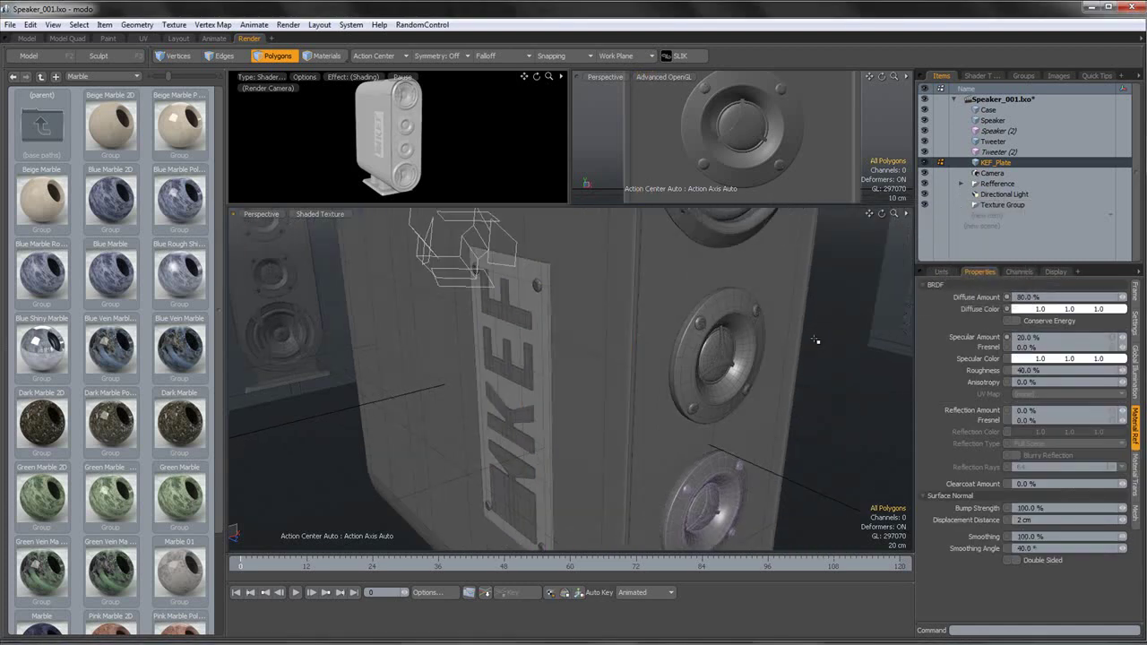
# - Apply Shader1 to the whole KEF_Plate mesh, and assign a new Shader2 material to all speaker items from Case to KEF_Plate
pyautogui.scroll(-3, 819, 326)
pyautogui.press('m')
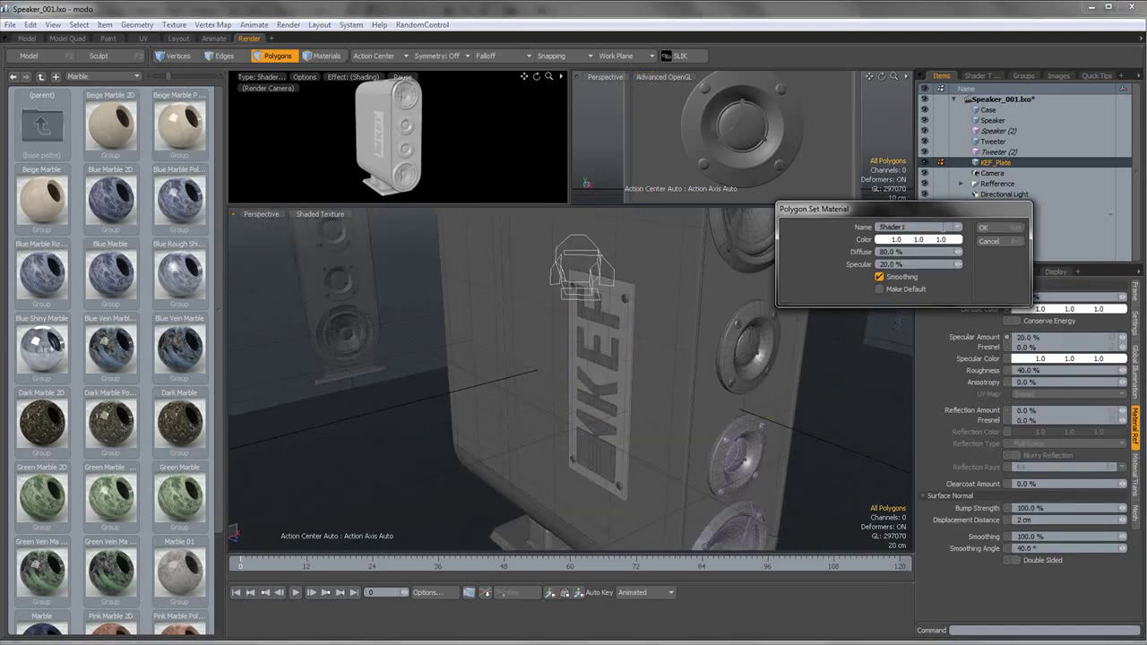
pyautogui.press('Return')
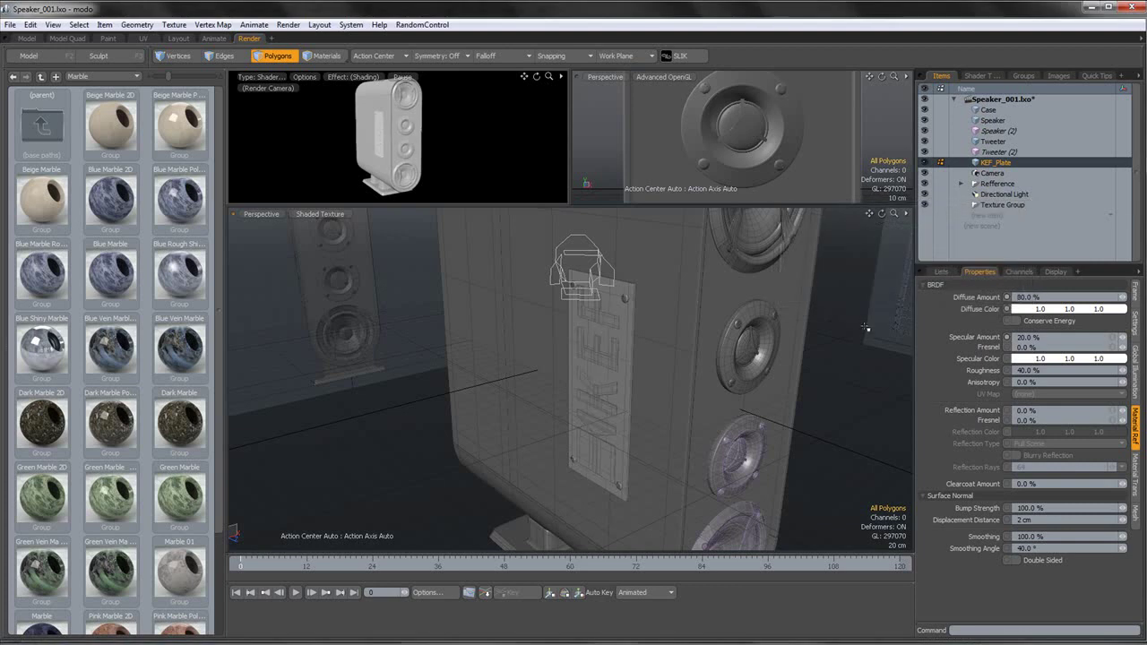
pyautogui.keyDown('shift'); pyautogui.click(999, 110); pyautogui.keyUp('shift')
pyautogui.press('m')
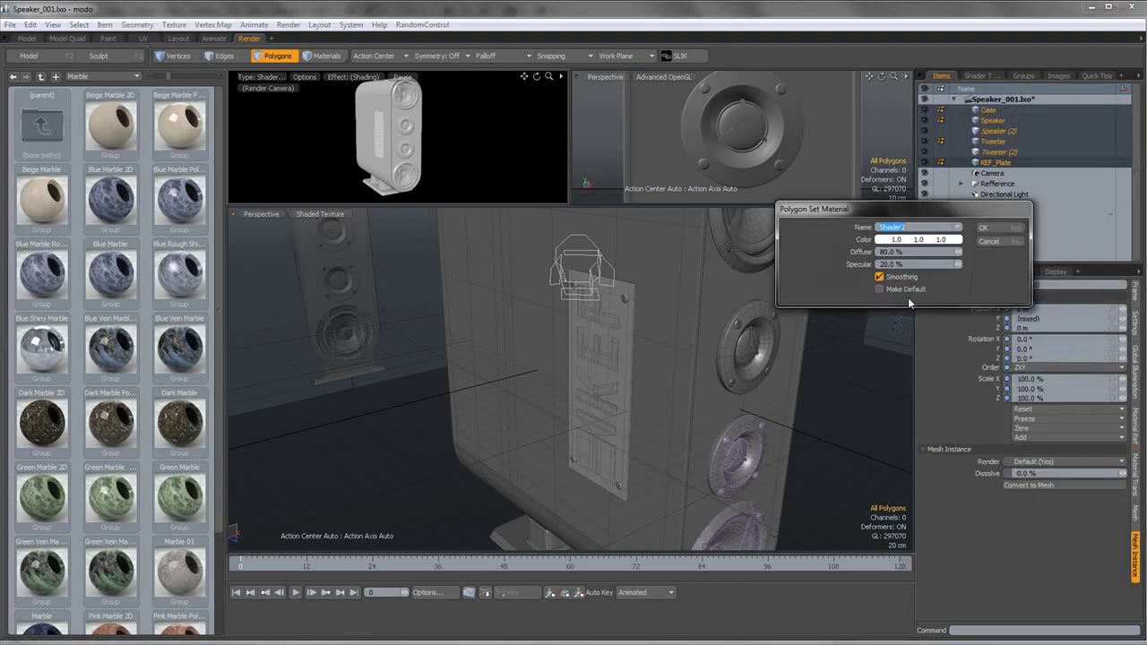
pyautogui.click(982, 228)
# - Reassign Shader1 to the KEF logo plate's connected polygons and clear the selection
pyautogui.doubleClick(631, 327)
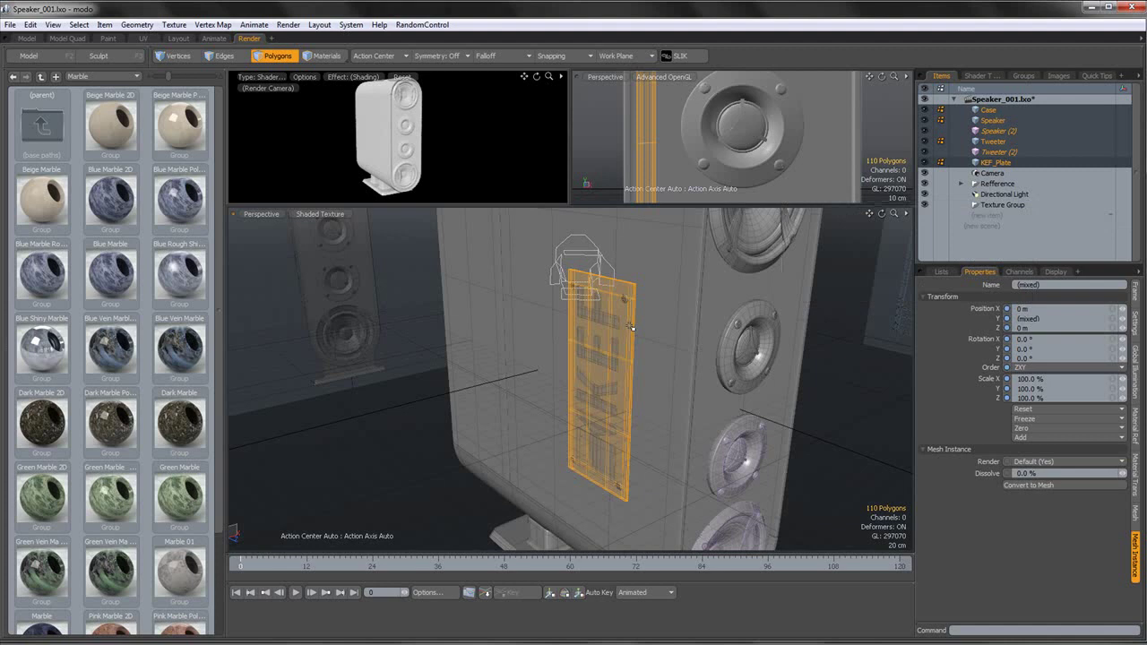
pyautogui.press('m')
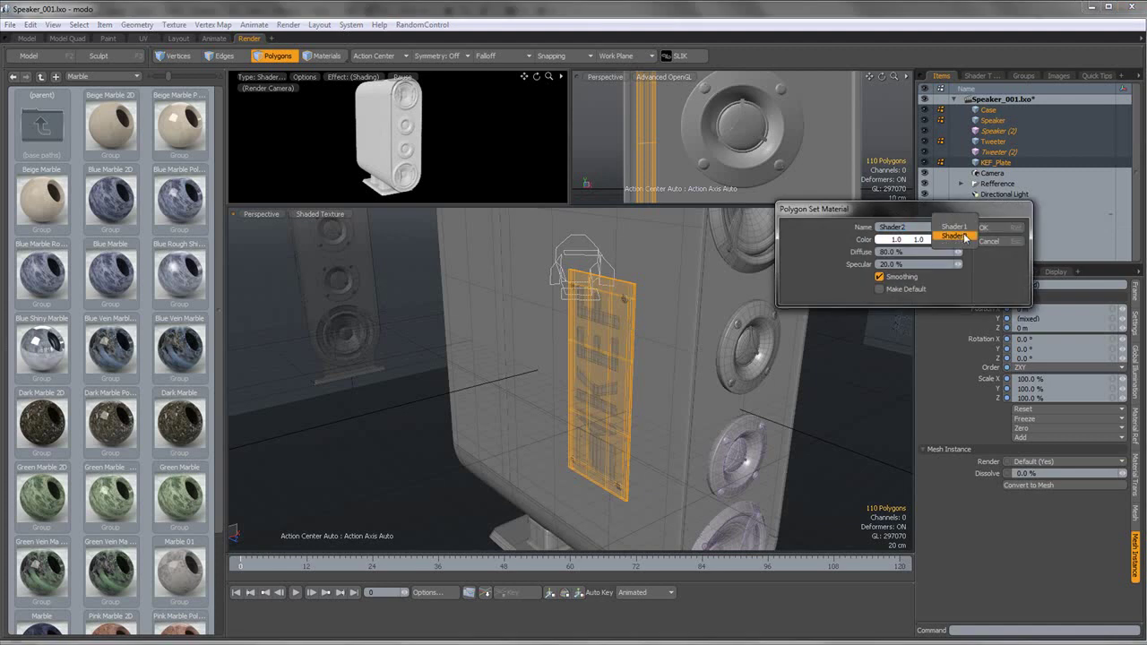
pyautogui.click(982, 228)
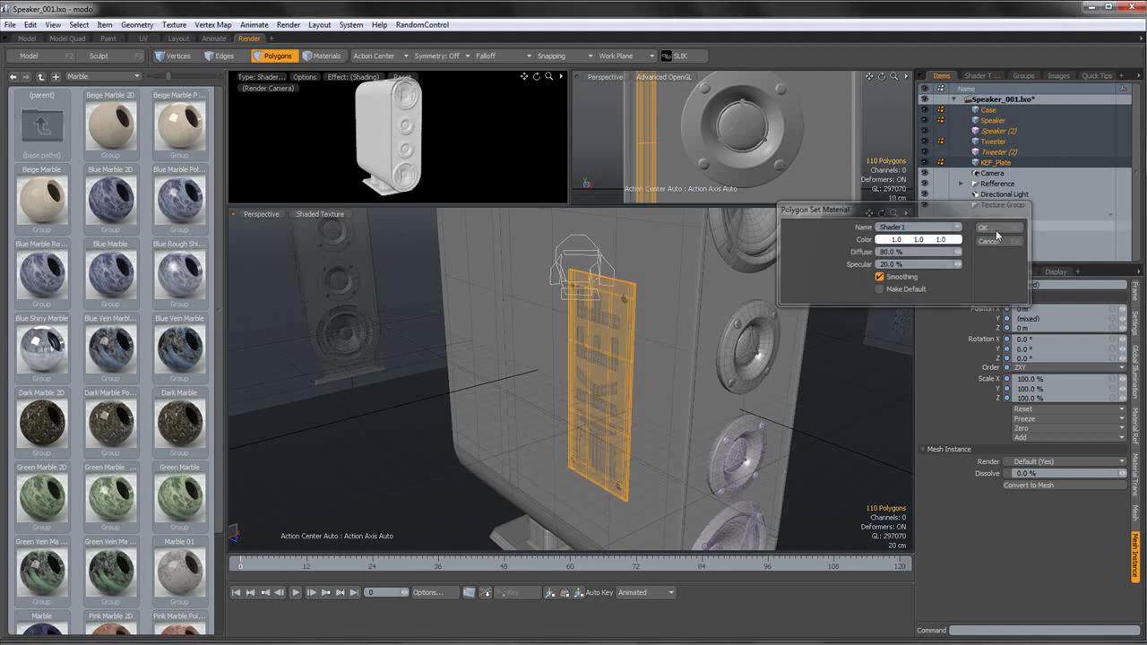
pyautogui.click(864, 369)
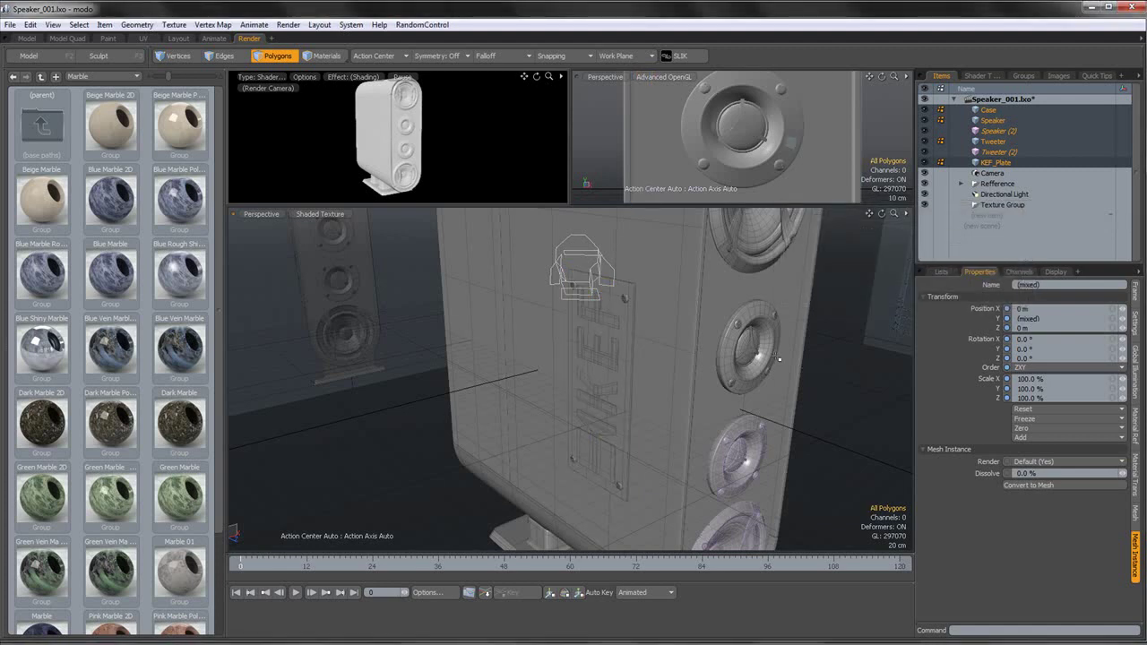
# - Set the Shader1 material's diffuse color to a light grey of 0.88 and enable Conserve Energy
pyautogui.click(979, 76)
pyautogui.click(986, 175)
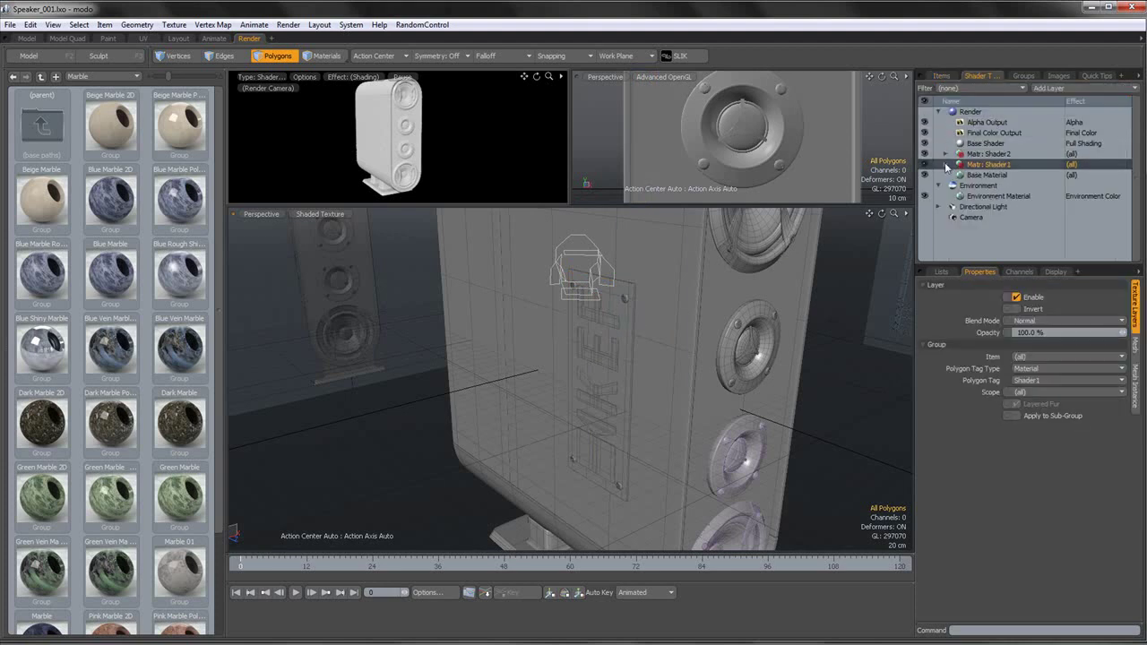
pyautogui.click(1067, 310)
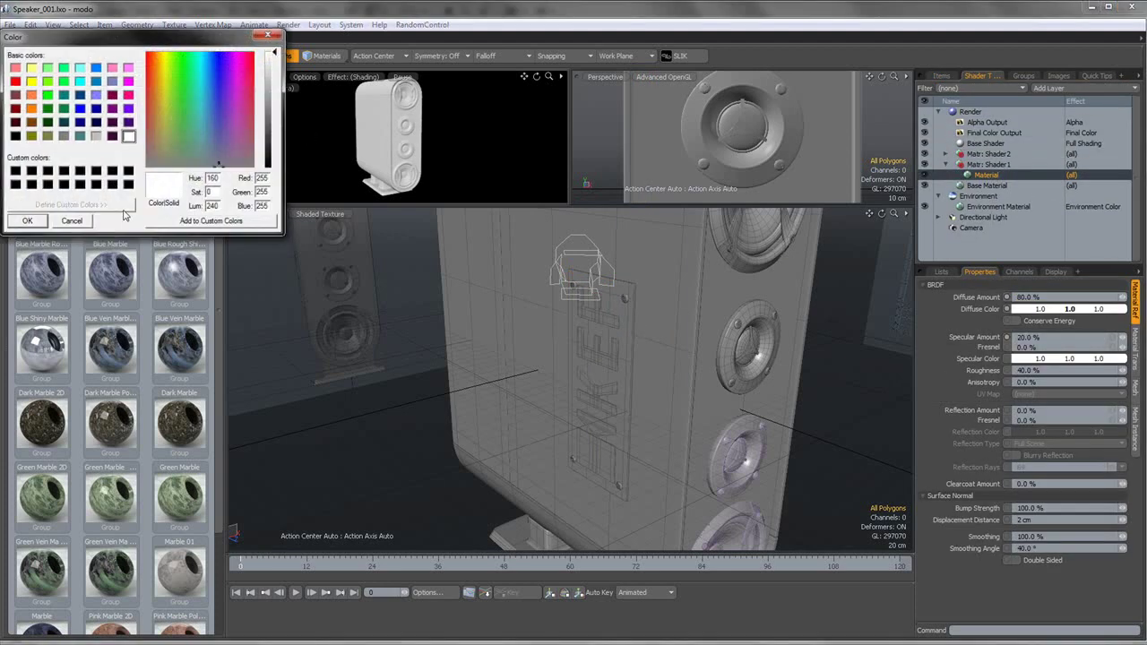
pyautogui.click(273, 60)
pyautogui.click(45, 221)
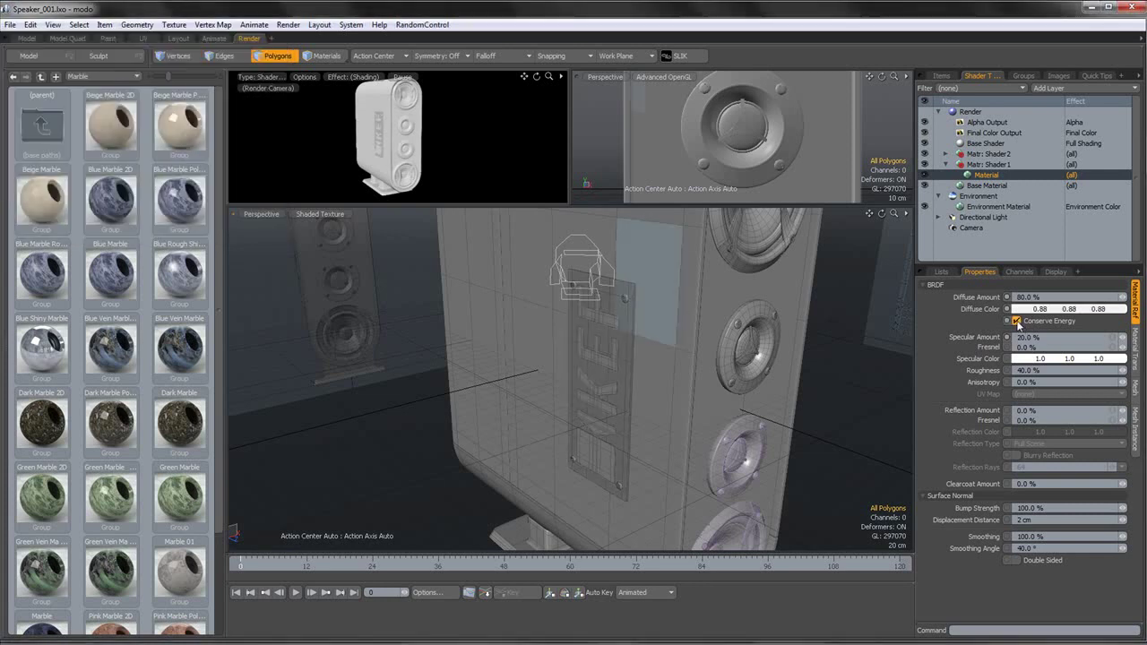
# - Try a diffuse amount of 100% on the Shader1 material, and settle on 75%
pyautogui.write('100')
pyautogui.press('Return')
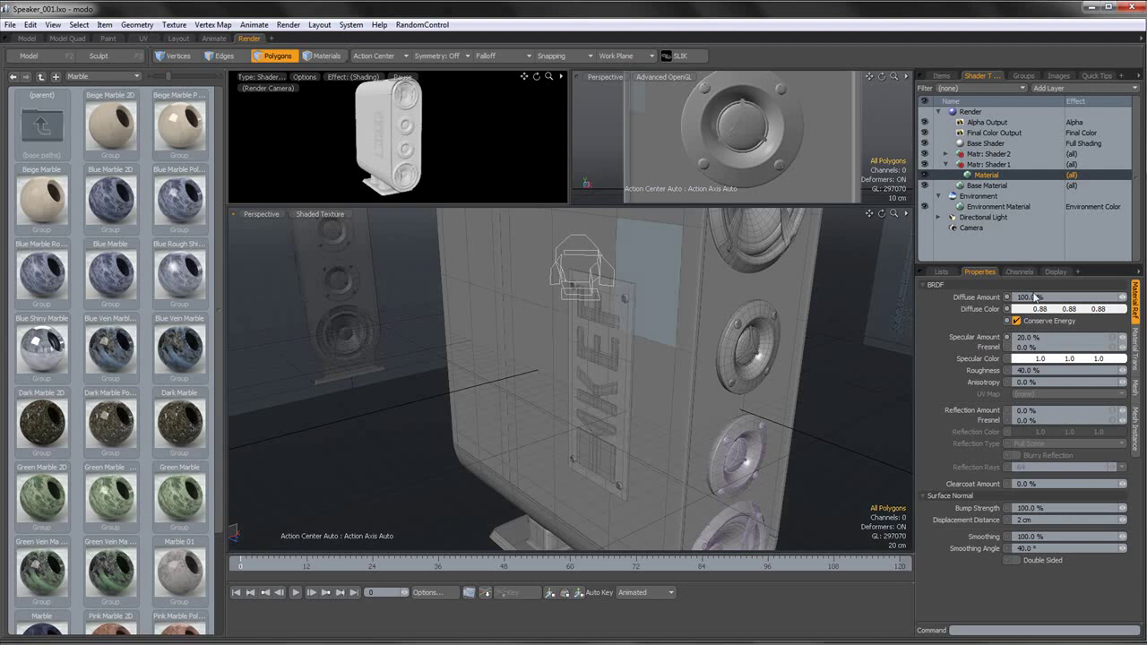
pyautogui.click(975, 298)
pyautogui.press('Return')
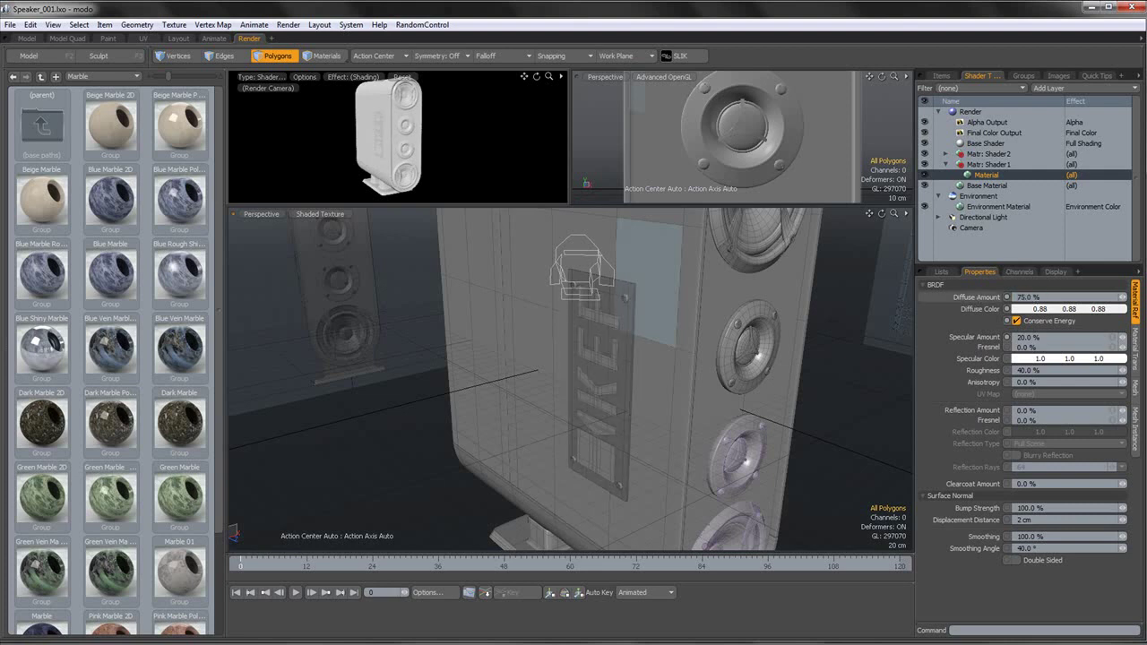
# - Set the Shader2 material's diffuse amount to 75% and turn on Conserve Energy
pyautogui.click(945, 154)
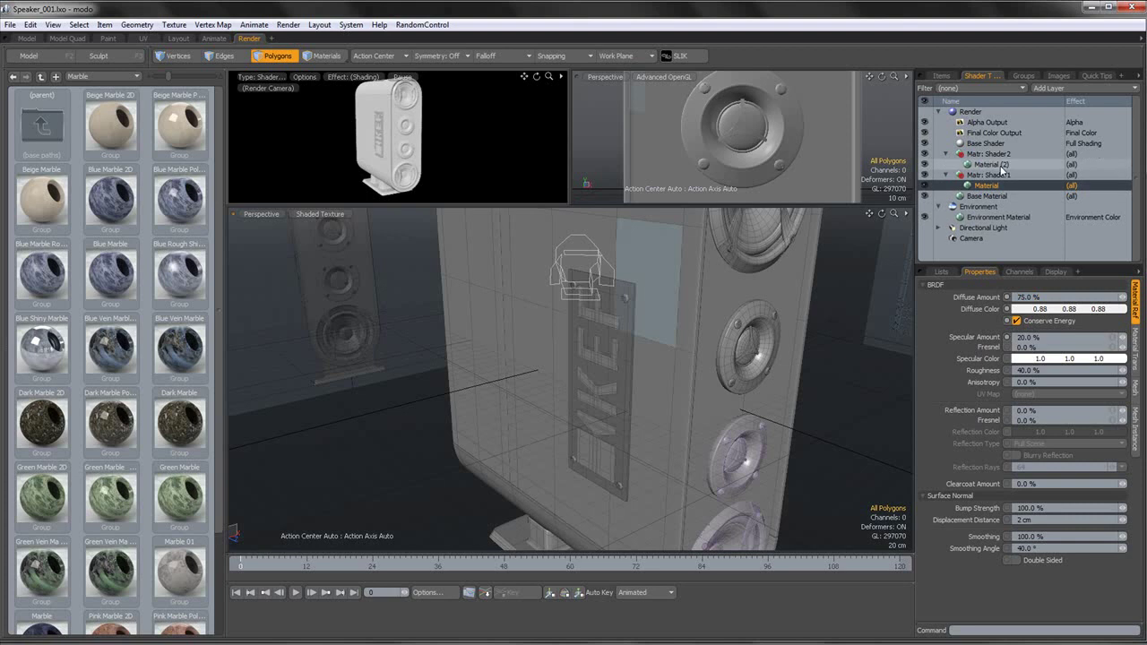
pyautogui.click(994, 165)
pyautogui.moveTo(1040, 298); pyautogui.dragTo(980, 300)
pyautogui.write('75')
pyautogui.press('Return')
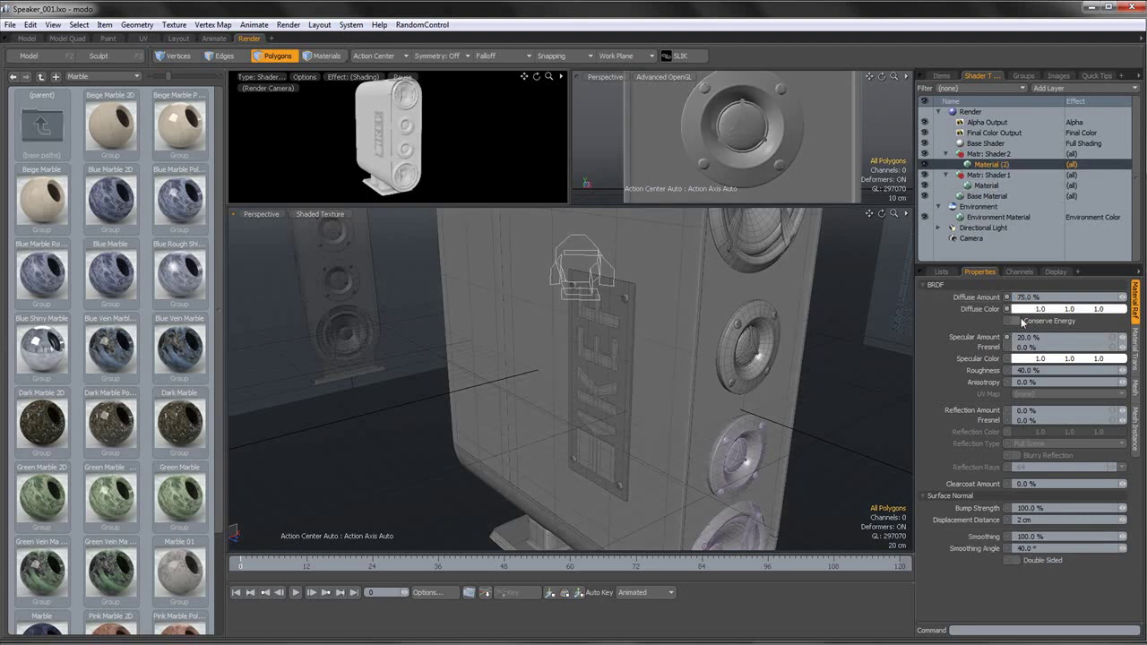
# - Darken the Shader2 material's diffuse color to a neutral grey of 0.59
pyautogui.click(1048, 310)
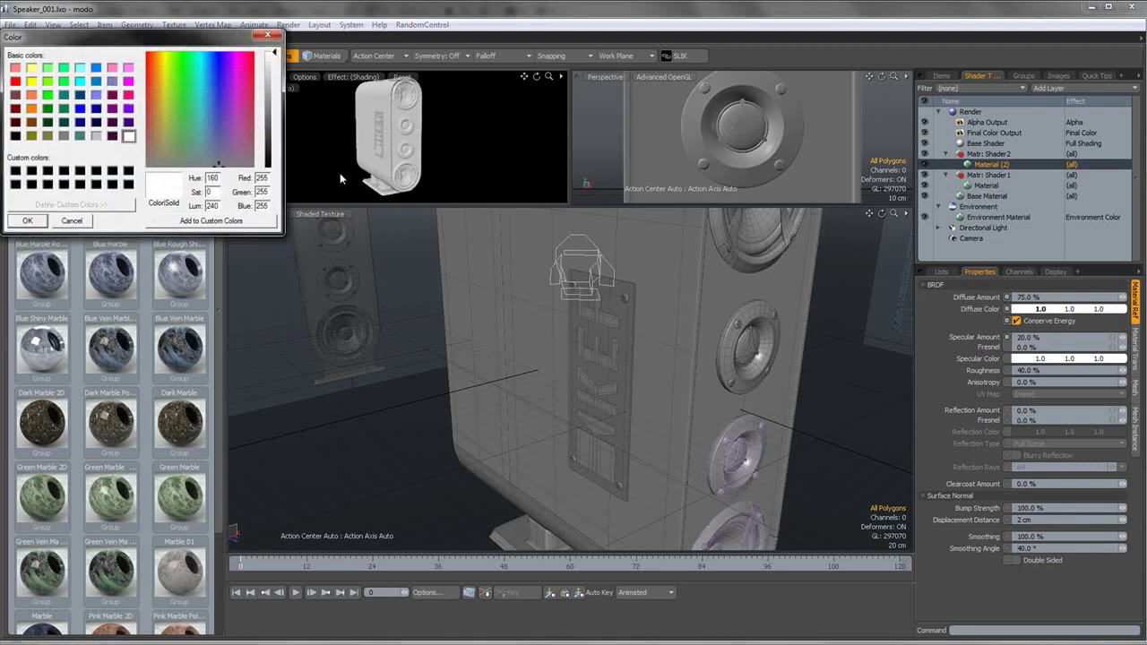
pyautogui.click(275, 81)
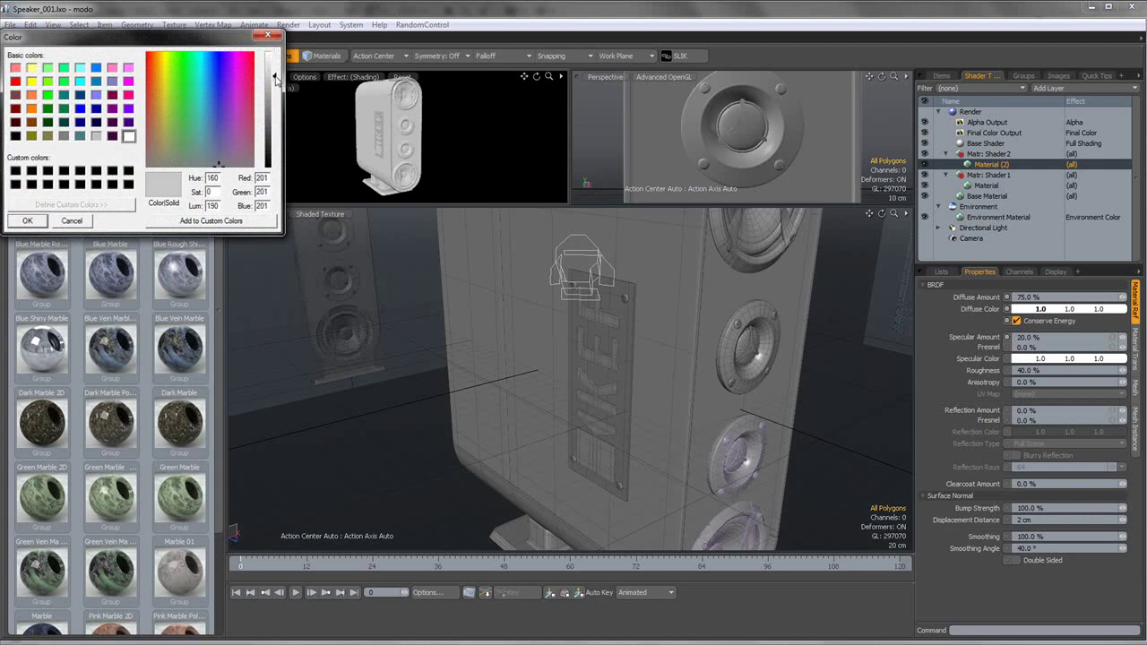
pyautogui.moveTo(275, 79); pyautogui.dragTo(275, 80)
pyautogui.click(27, 221)
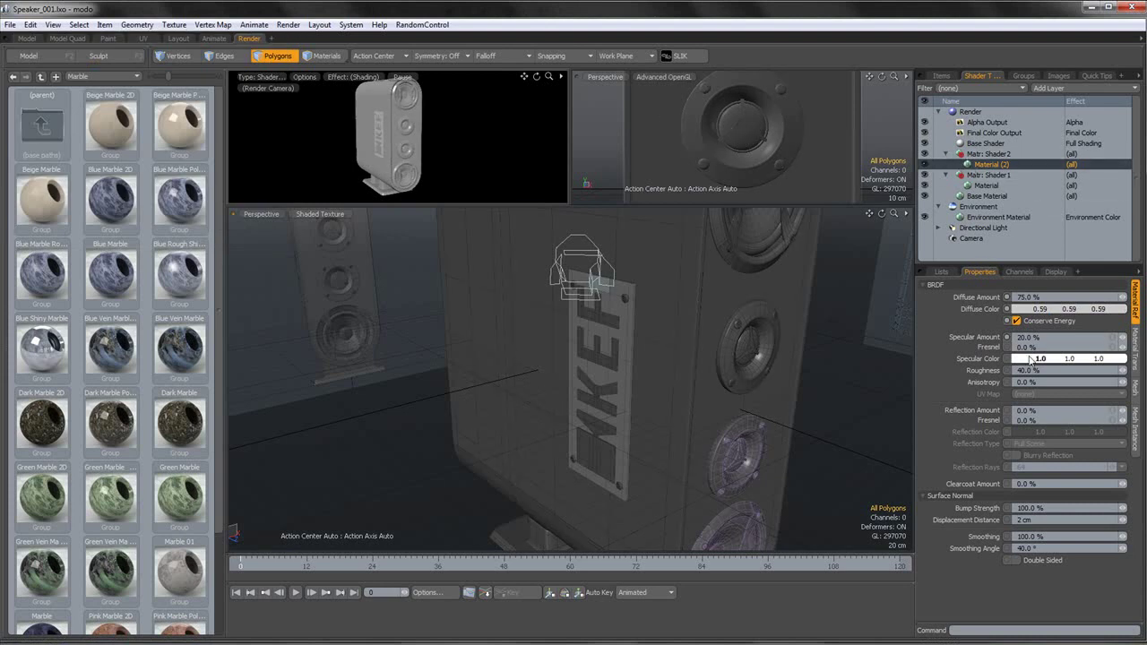
# - Assign the lighter Shader1 material to the outer ring polygons of the upper tweeter and deselect them
pyautogui.click(946, 154)
pyautogui.keyDown('alt'); pyautogui.moveTo(907, 403); pyautogui.dragTo(811, 374); pyautogui.keyUp('alt')
pyautogui.press('m')
pyautogui.click(983, 228)
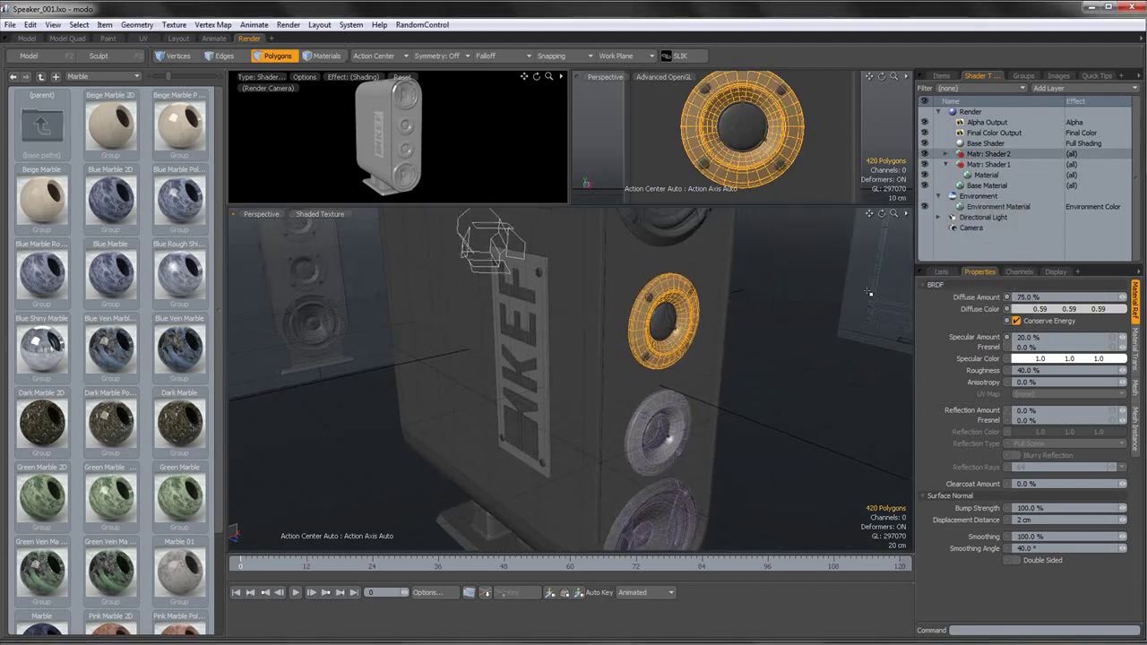
pyautogui.click(822, 314)
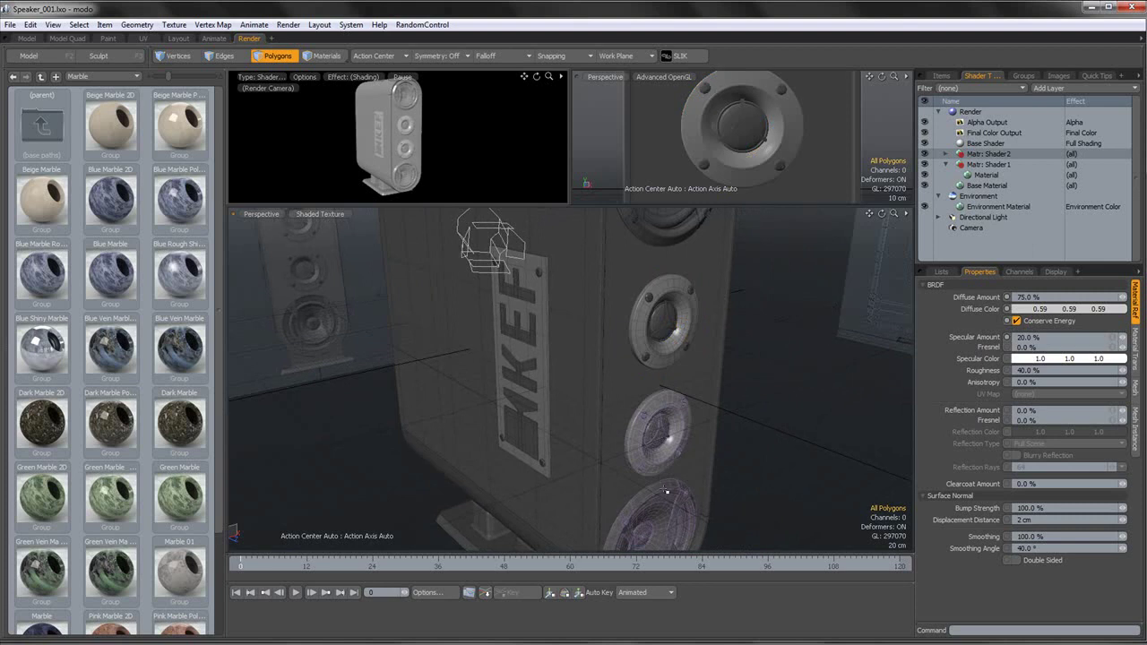
# - Assign the Shader1 material to the outer ring polygons of the upper woofer and deselect them
pyautogui.keyDown('alt'); pyautogui.keyDown('shift'); pyautogui.moveTo(850, 328); pyautogui.dragTo(813, 478); pyautogui.keyUp('shift'); pyautogui.keyUp('alt')
pyautogui.doubleClick(638, 390)
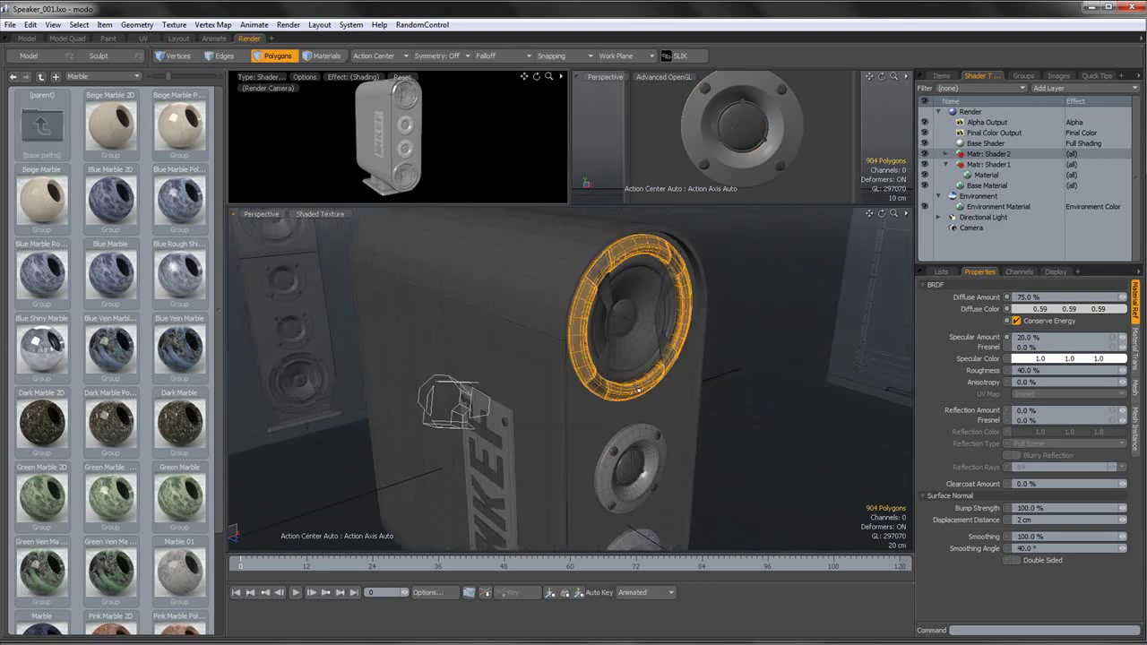
pyautogui.press('m')
pyautogui.click(983, 229)
pyautogui.click(765, 325)
# - Assign the Shader1 material to the centre caps of the upper woofer and upper tweeter, and clear the selection
pyautogui.doubleClick(630, 314)
pyautogui.keyDown('alt'); pyautogui.keyDown('shift'); pyautogui.moveTo(630, 313); pyautogui.dragTo(618, 172); pyautogui.keyUp('shift'); pyautogui.keyUp('alt')
pyautogui.keyDown('alt'); pyautogui.keyDown('shift'); pyautogui.moveTo(619, 453); pyautogui.dragTo(603, 375); pyautogui.keyUp('shift'); pyautogui.keyUp('alt')
pyautogui.keyDown('shift'); pyautogui.doubleClick(603, 376); pyautogui.keyUp('shift')
pyautogui.press('m')
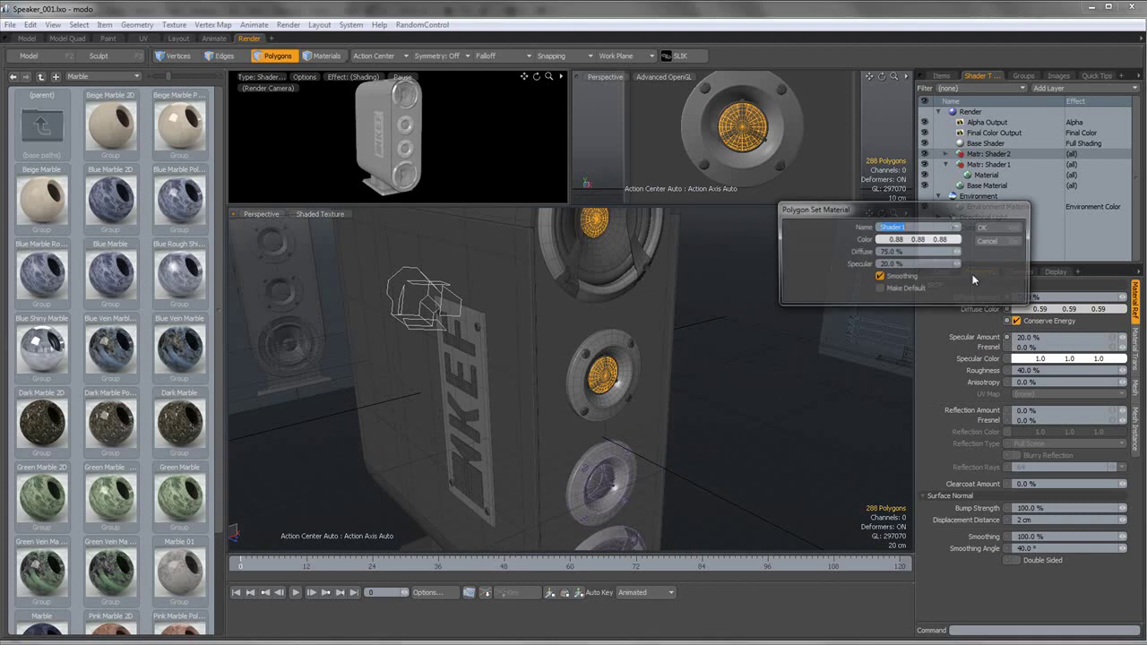
pyautogui.click(1010, 227)
pyautogui.click(785, 323)
pyautogui.keyDown('alt'); pyautogui.moveTo(718, 310); pyautogui.dragTo(600, 368); pyautogui.keyUp('alt')
pyautogui.doubleClick(678, 303)
pyautogui.click(782, 357)
pyautogui.keyDown('alt'); pyautogui.keyDown('shift'); pyautogui.moveTo(779, 369); pyautogui.dragTo(776, 382); pyautogui.keyUp('shift'); pyautogui.keyUp('alt')
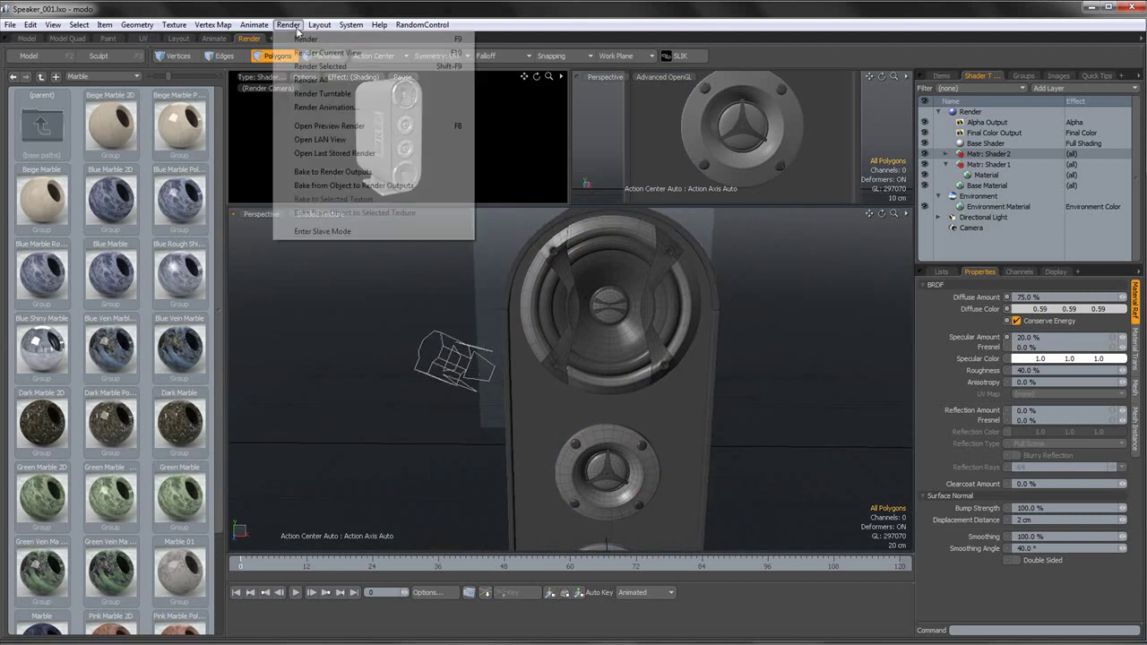
# - Set the render frame size to 1200 by 800 pixels and render the frame
pyautogui.click(970, 111)
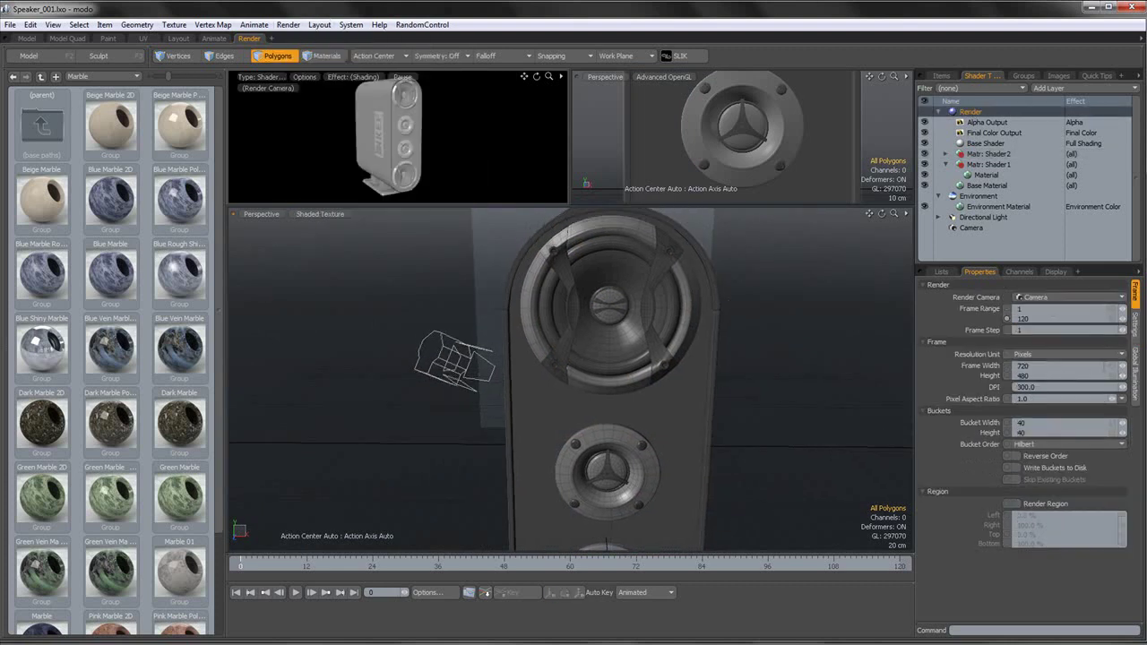
pyautogui.click(1111, 369)
pyautogui.click(288, 25)
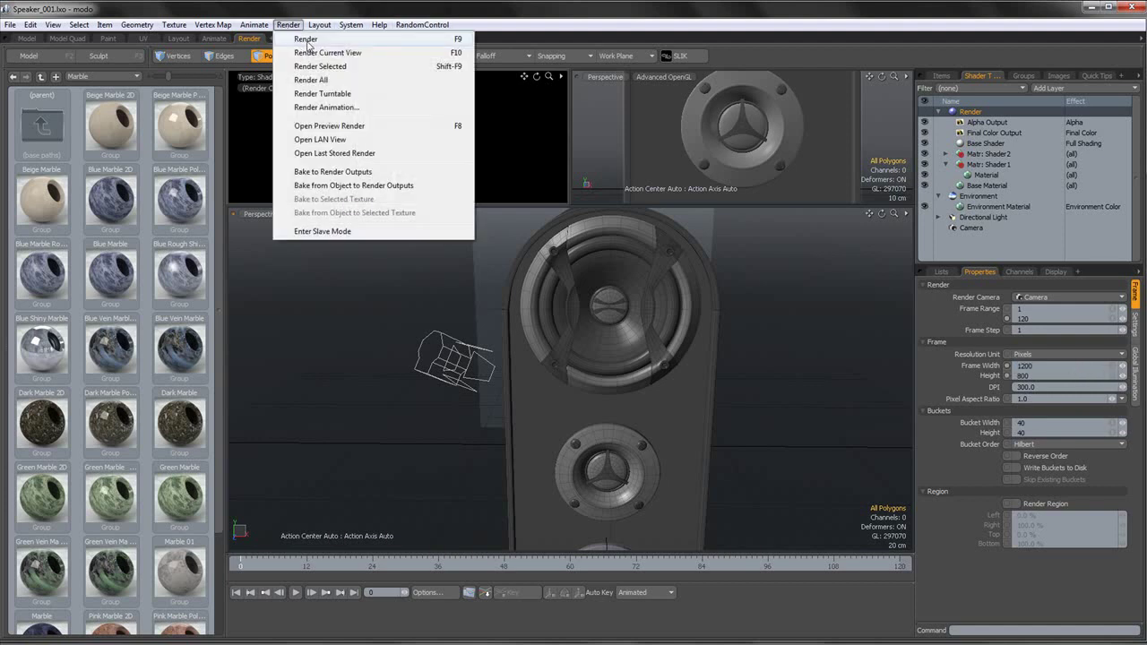
pyautogui.click(304, 40)
pyautogui.moveTo(674, 66); pyautogui.dragTo(589, 25)
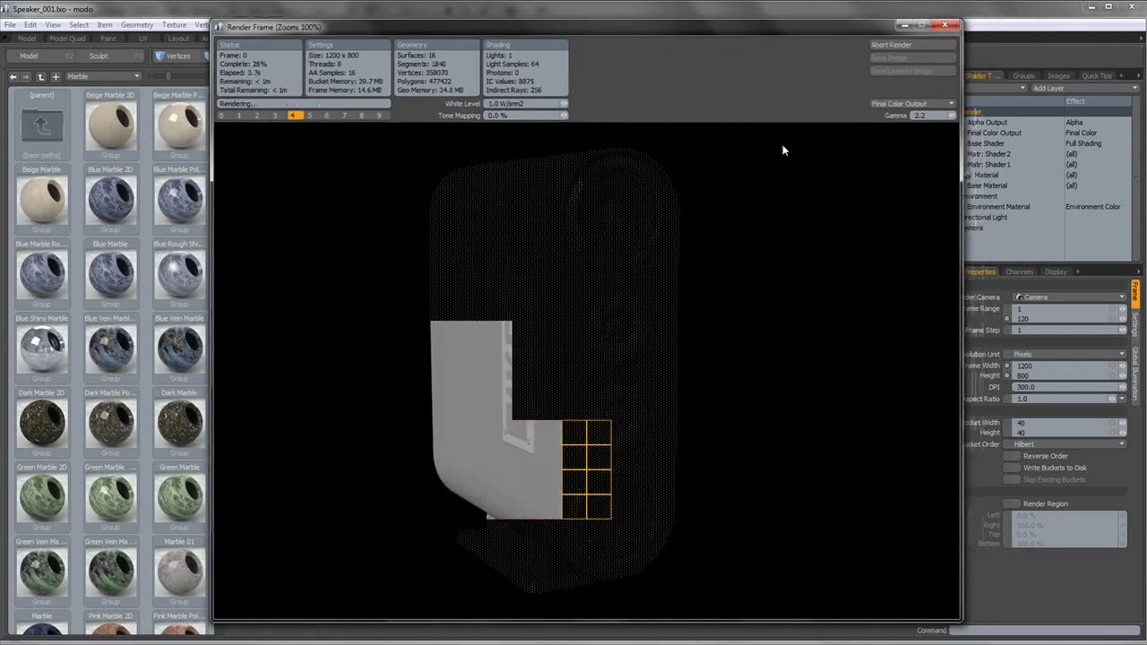